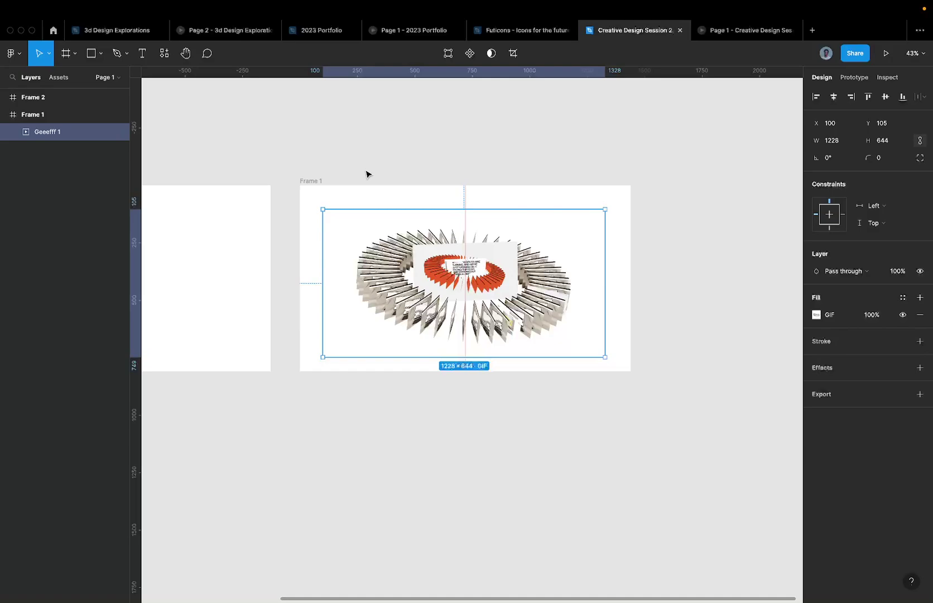
Zoom out to 40%, deselect the ring-of-cards GIF, and switch to the Google Meet desktop
{"action": "scroll", "coordinate": [366, 174], "scroll_direction": "down", "scroll_amount": 1}
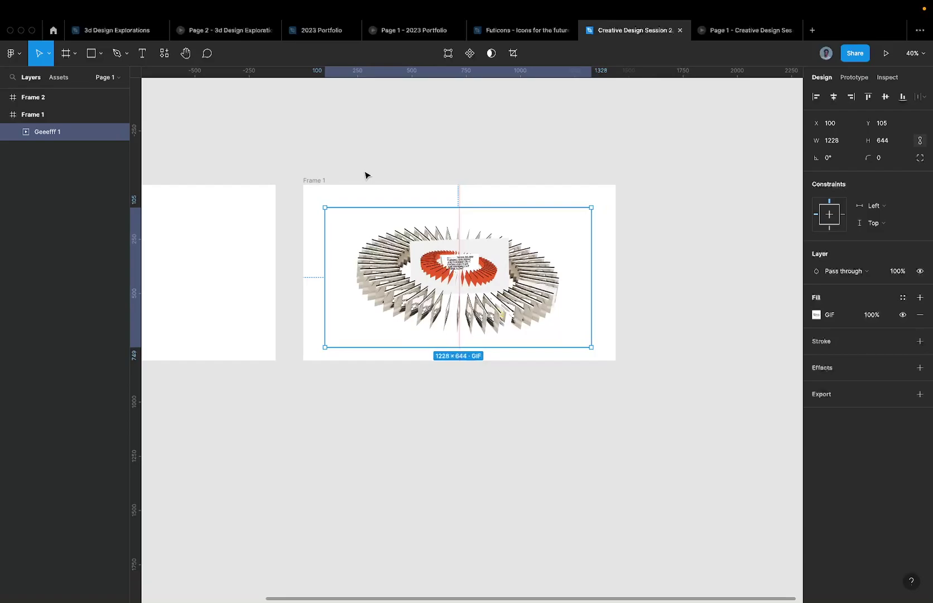
{"action": "left_click", "coordinate": [404, 198]}
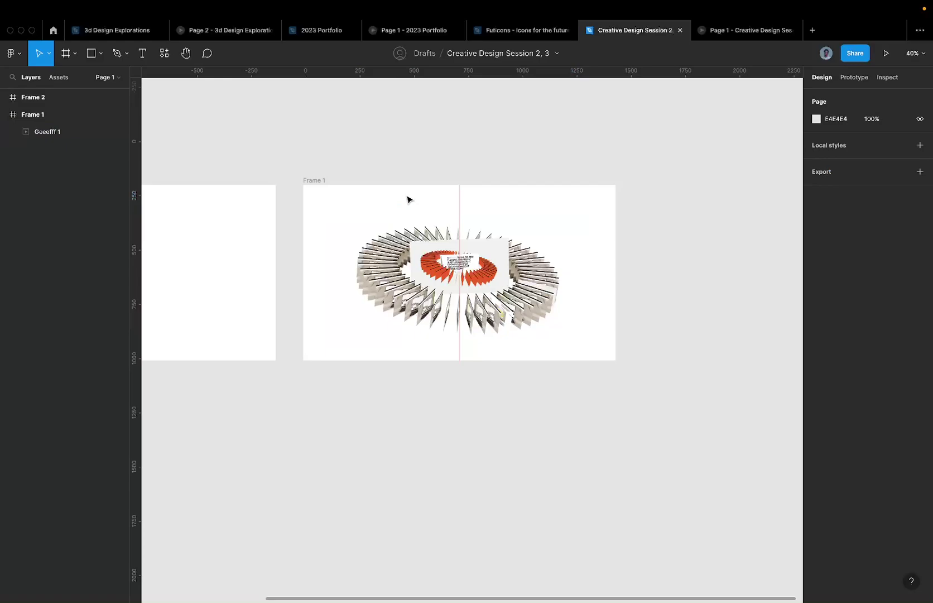
{"action": "key", "text": "ctrl+Left"}
Pin Arc's sidebar and open clouarchitects.com in a new tab by entering 'clou'
{"action": "mouse_move", "coordinate": [8, 110]}
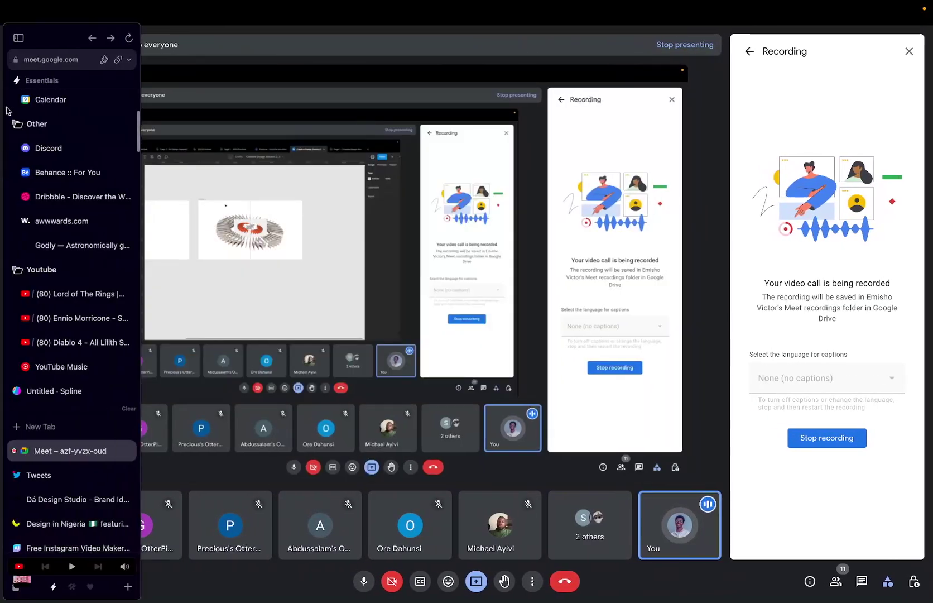
{"action": "left_click", "coordinate": [18, 37]}
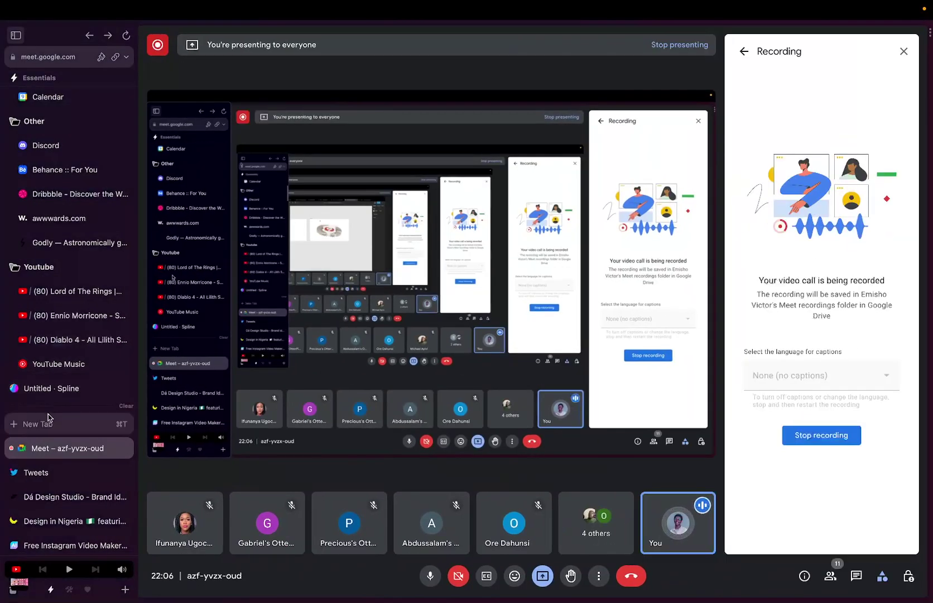
{"action": "left_click", "coordinate": [49, 419]}
{"action": "type", "text": "clo"}
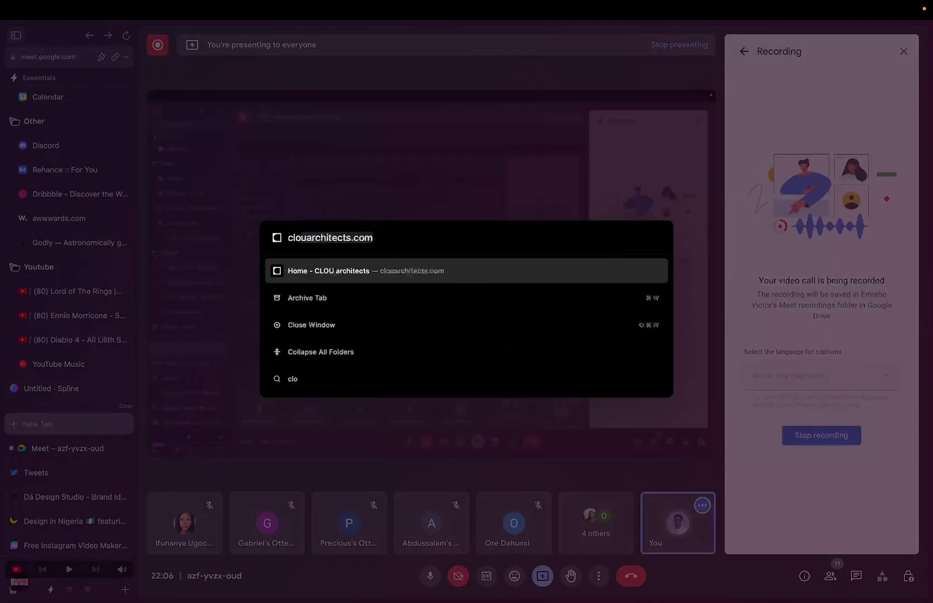
{"action": "type", "text": "u"}
{"action": "key", "text": "Return"}
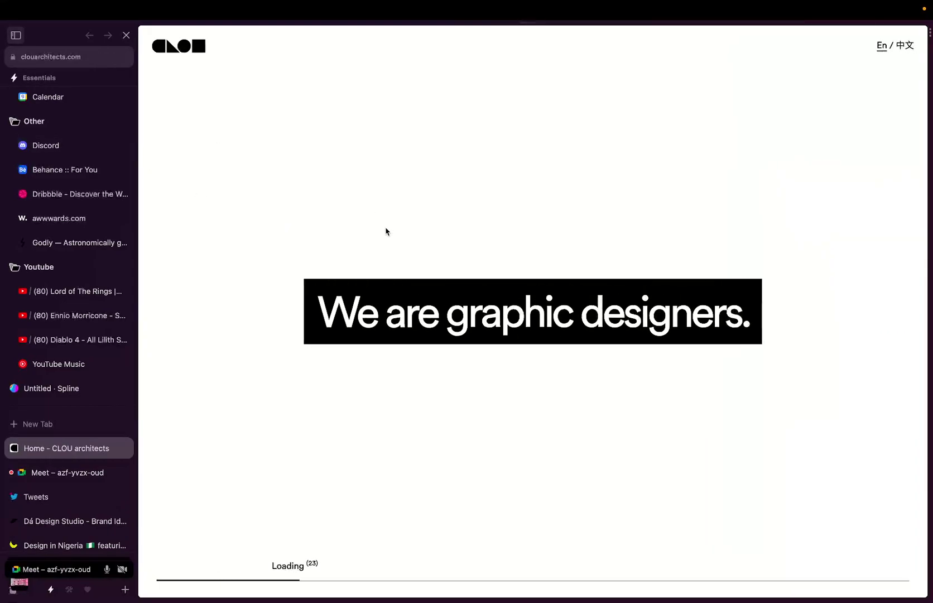
Collapse the sidebar to view the CLOU project ring full-window, then reselect the Geeefff 1 GIF in Figma
{"action": "left_click", "coordinate": [17, 36]}
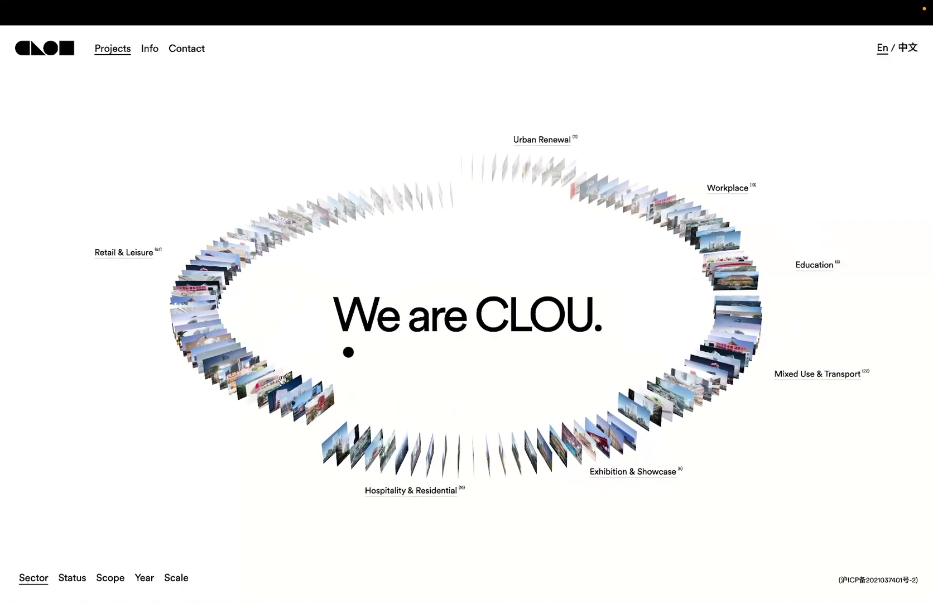
{"action": "mouse_move", "coordinate": [348, 360]}
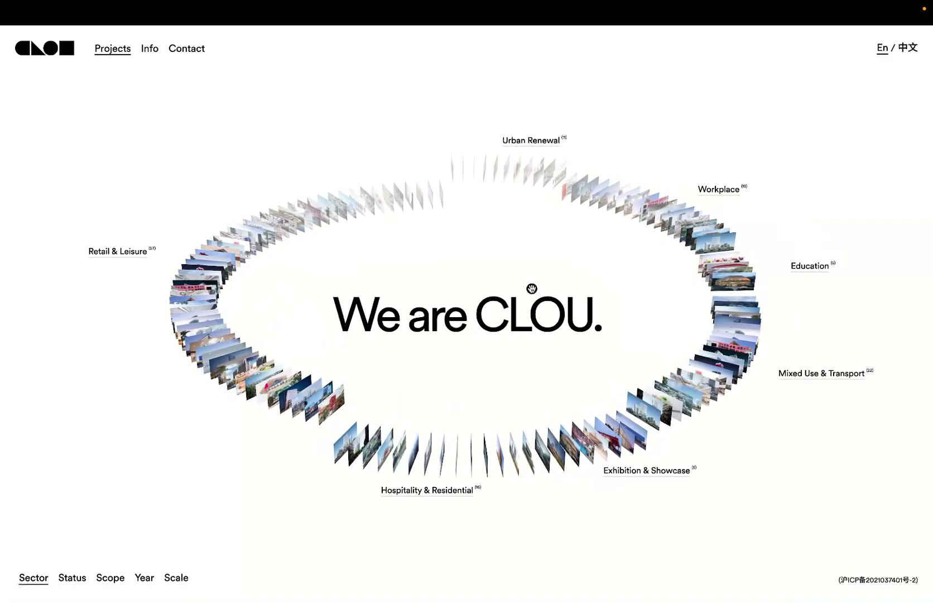
{"action": "key", "text": "ctrl+Right"}
{"action": "left_click", "coordinate": [448, 261]}
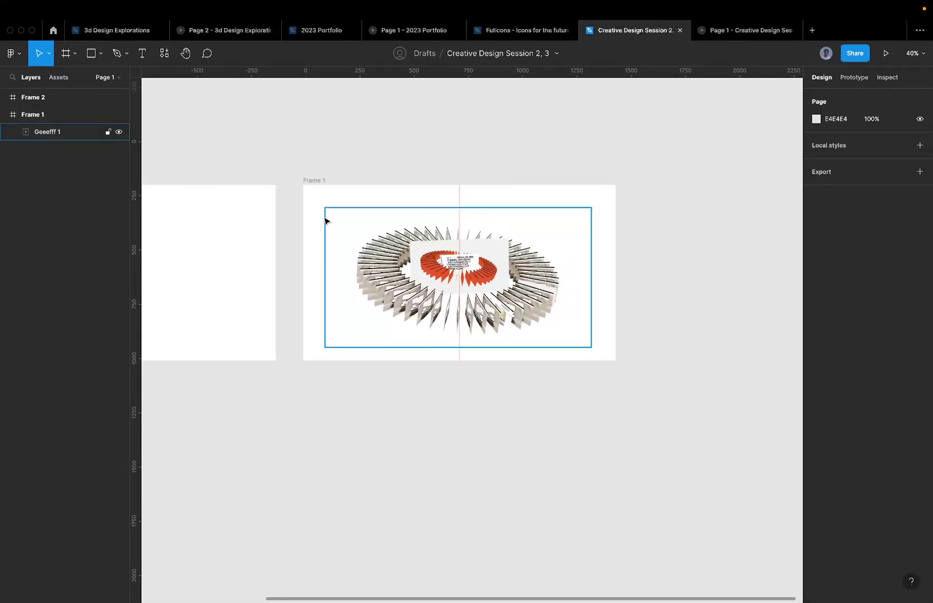
{"action": "left_click", "coordinate": [427, 191]}
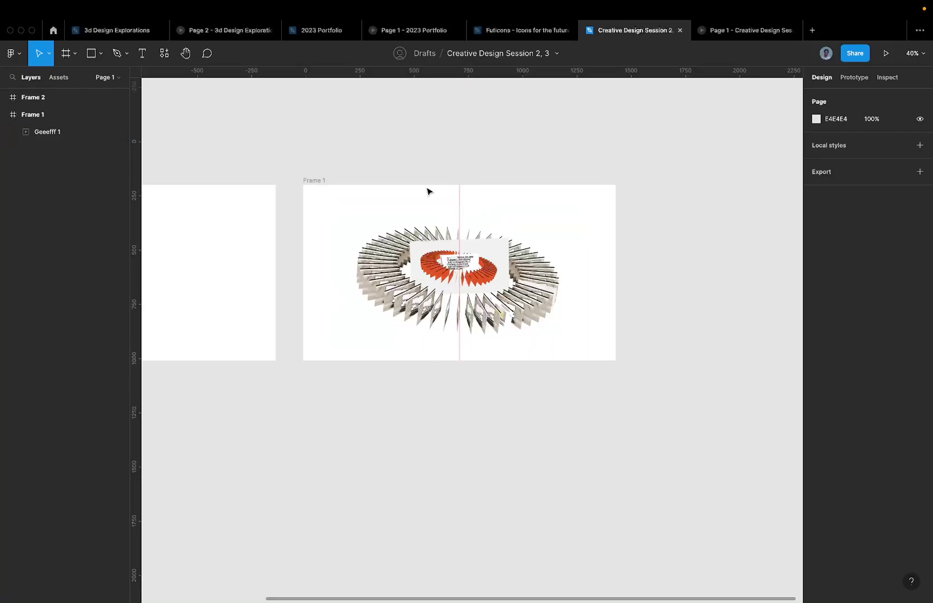
{"action": "left_click", "coordinate": [437, 285]}
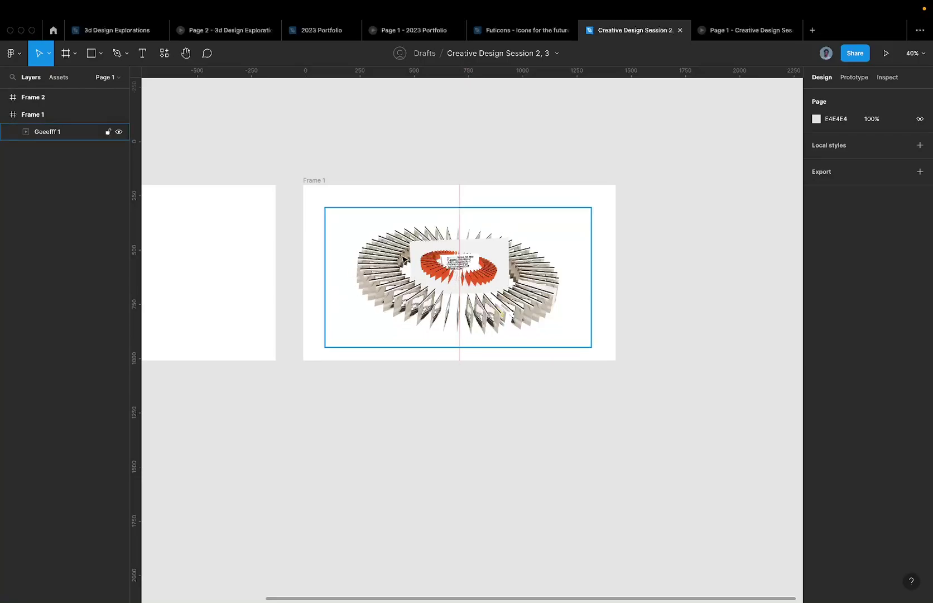
{"action": "left_click", "coordinate": [320, 300]}
Open the Meet join request, admit the waiting participant from People, and return to Figma
{"action": "key", "text": "ctrl+Left"}
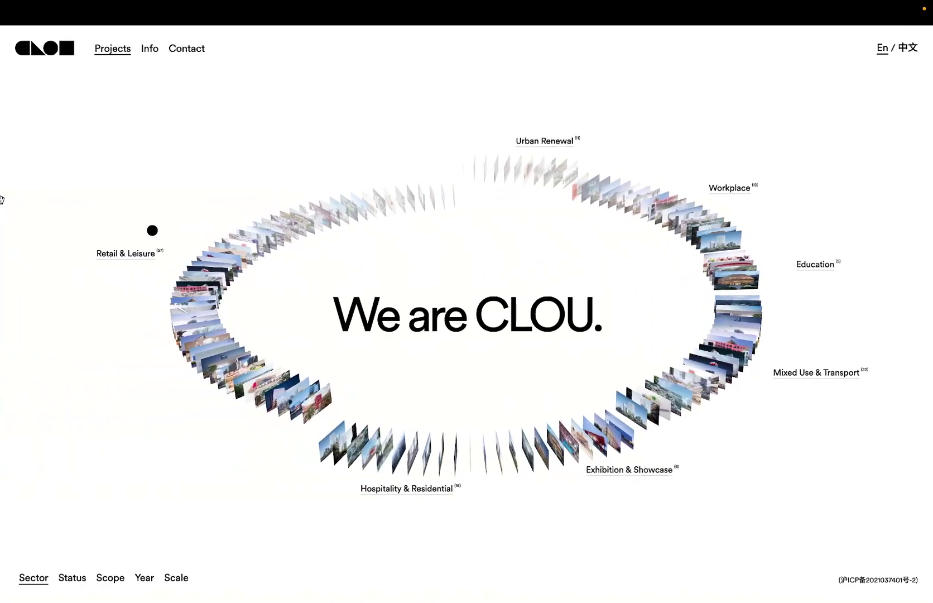
{"action": "mouse_move", "coordinate": [1, 184]}
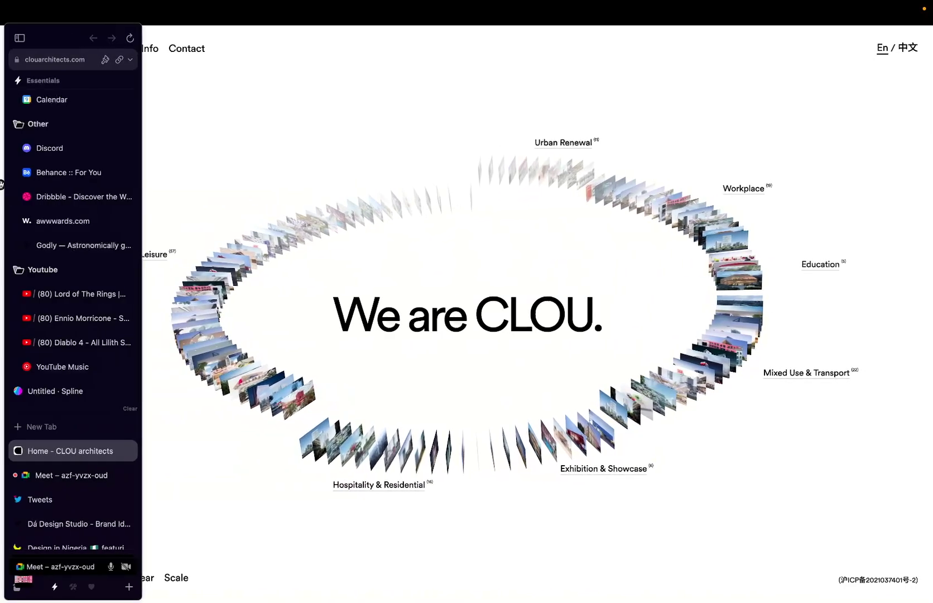
{"action": "left_click", "coordinate": [59, 478]}
{"action": "left_click", "coordinate": [690, 541]}
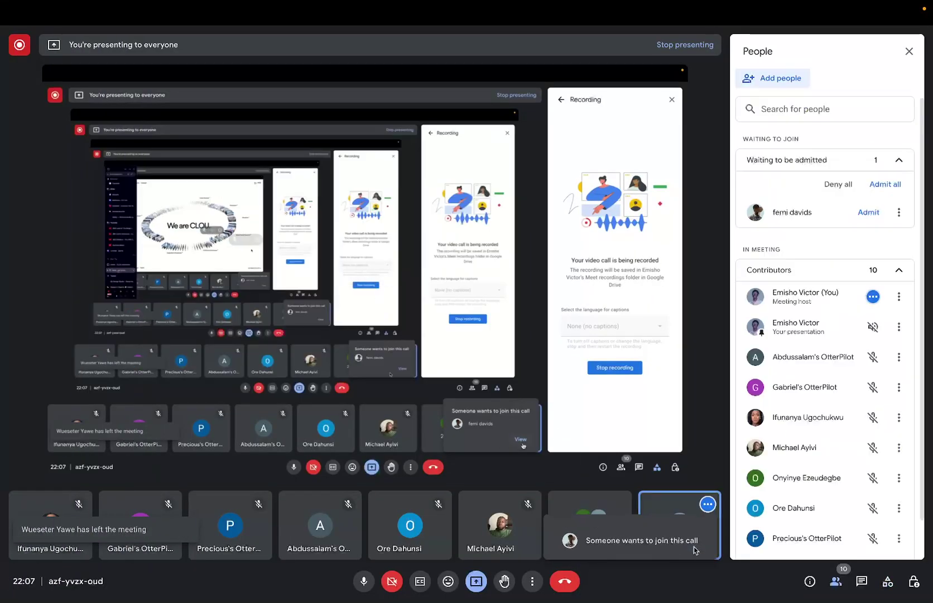
{"action": "key", "text": "ctrl+Right"}
{"action": "key", "text": "ctrl+Left"}
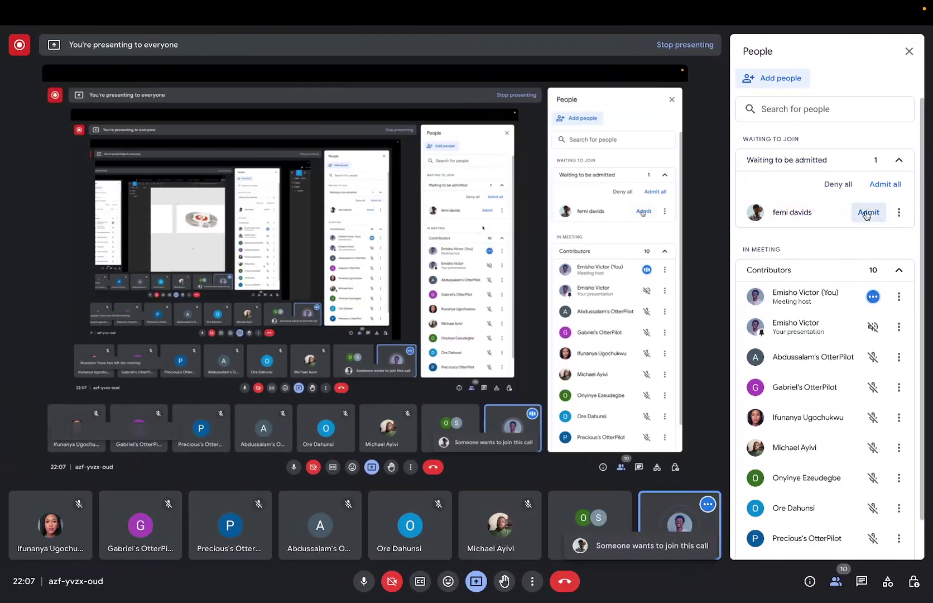
{"action": "left_click", "coordinate": [866, 213]}
{"action": "key", "text": "ctrl+Right"}
{"action": "scroll", "coordinate": [323, 308], "scroll_direction": "up", "scroll_amount": 2}
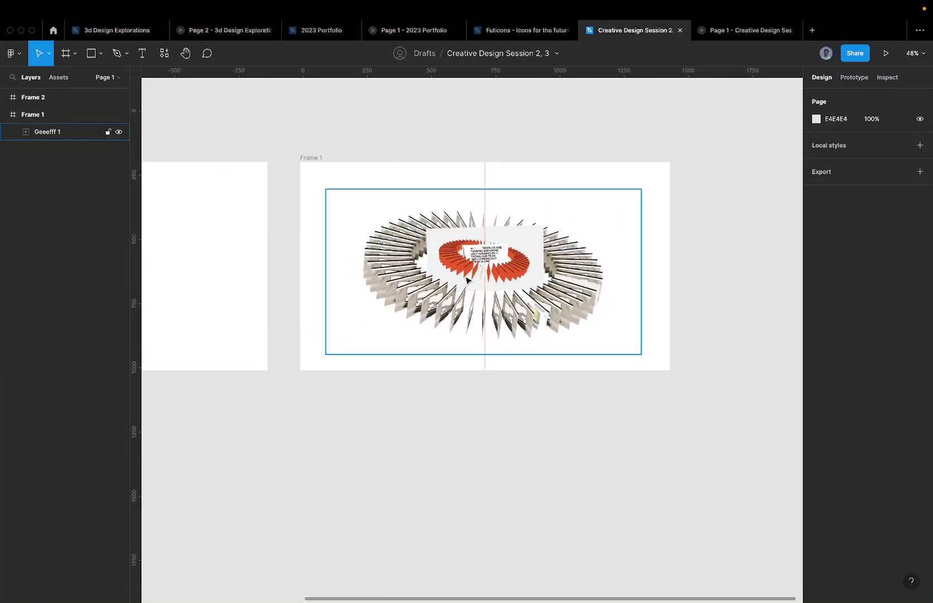
Trial-move the Geeefff 1 GIF to Frame 1's right half, then undo it back to X 100
{"action": "left_click", "coordinate": [528, 257]}
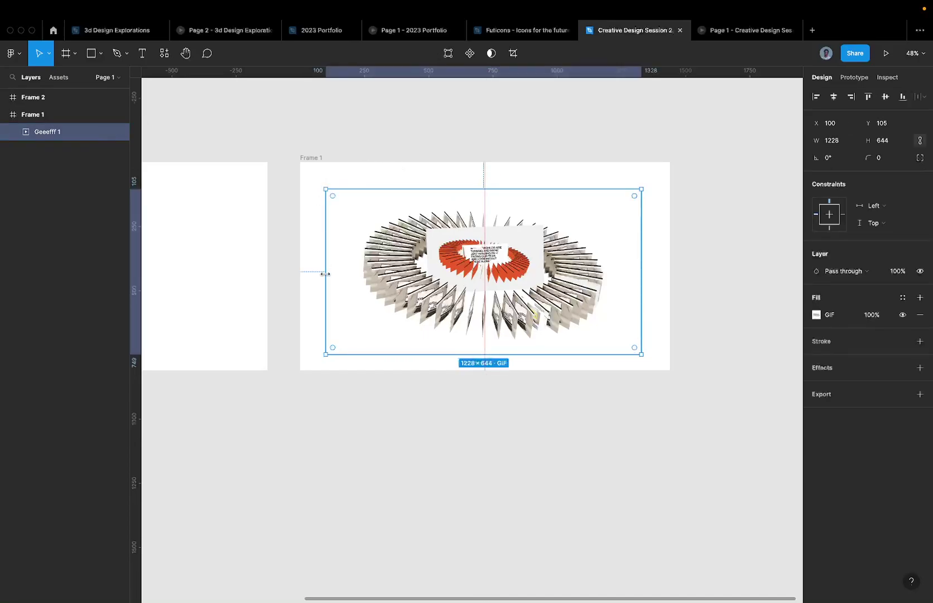
{"action": "left_click", "coordinate": [356, 183]}
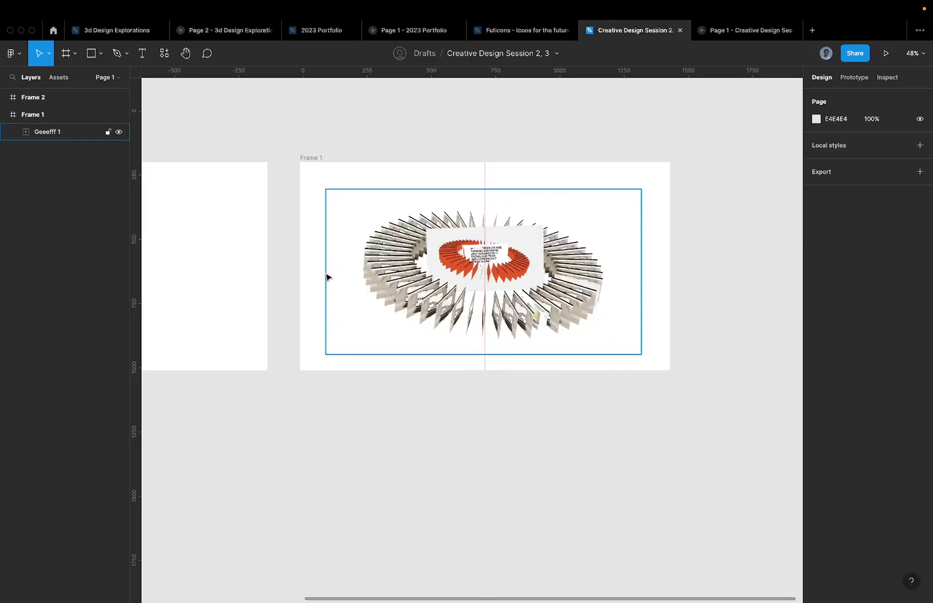
{"action": "left_click", "coordinate": [439, 278]}
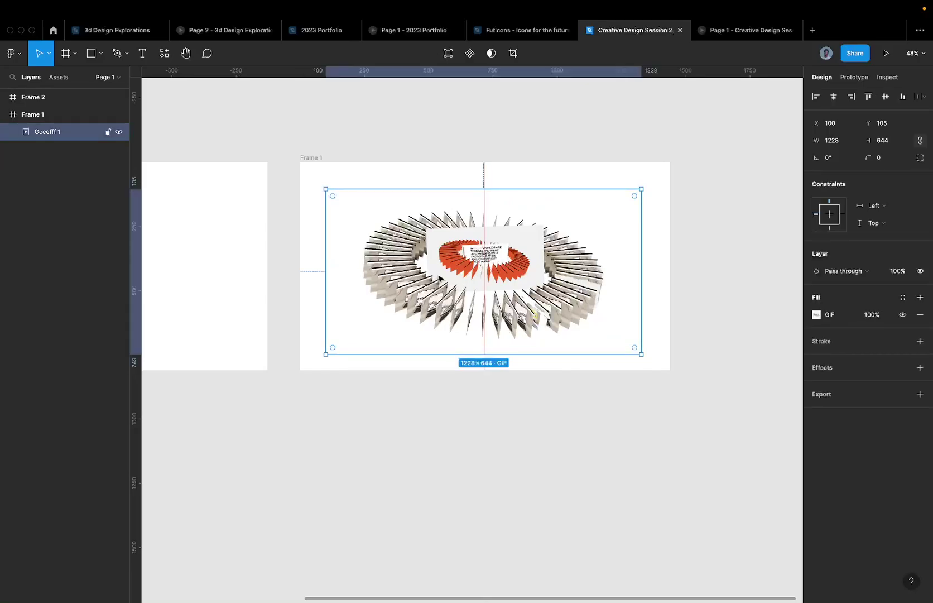
{"action": "left_click_drag", "start_coordinate": [462, 270], "coordinate": [571, 272]}
{"action": "left_click", "coordinate": [485, 164]}
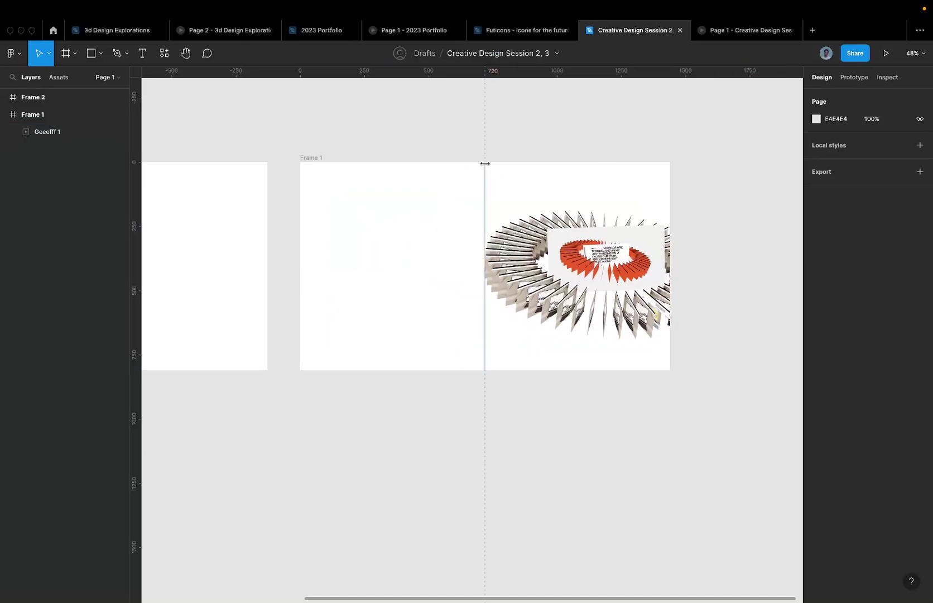
{"action": "left_click", "coordinate": [569, 218]}
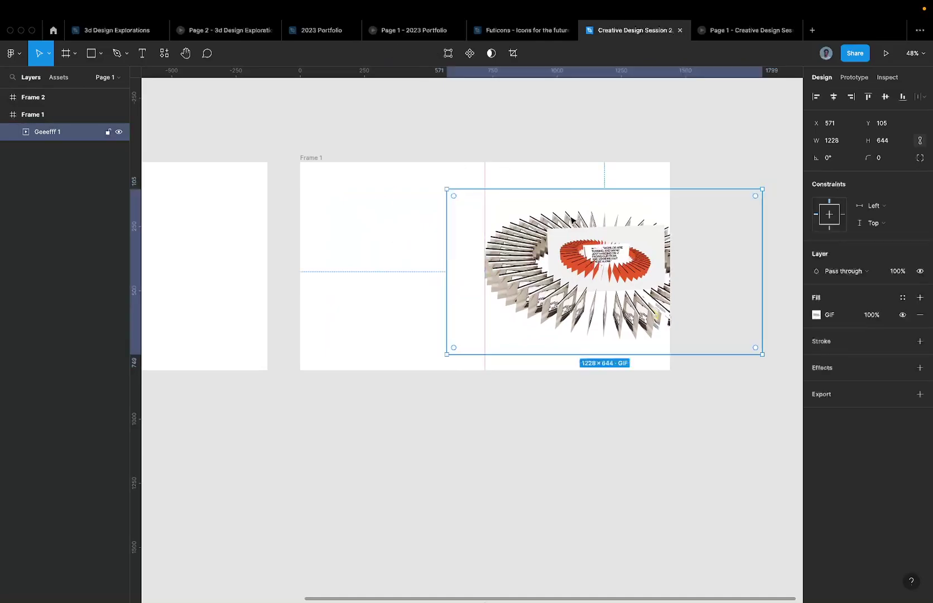
{"action": "key", "text": "super+z"}
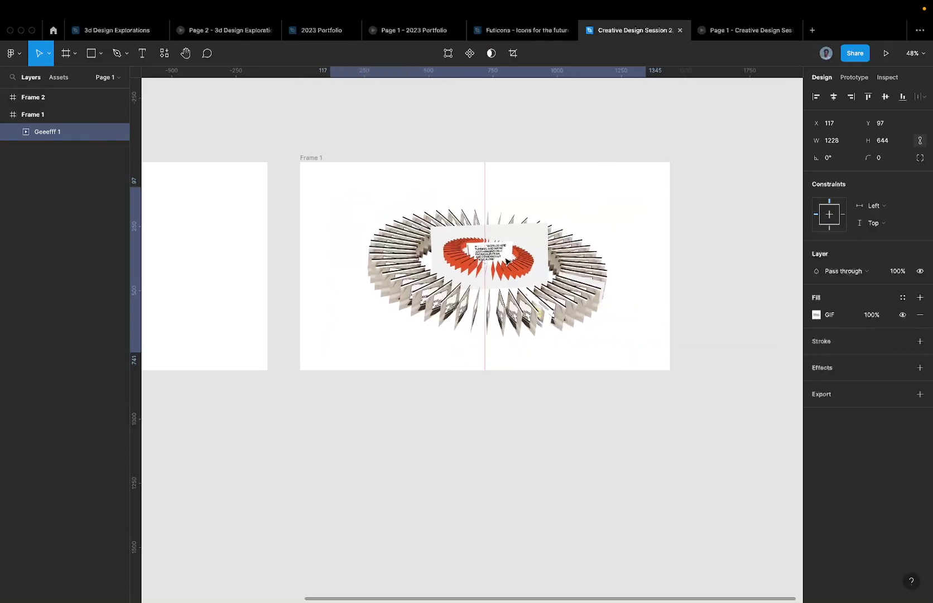
{"action": "key", "text": "super+shift+z"}
{"action": "key", "text": "Escape"}
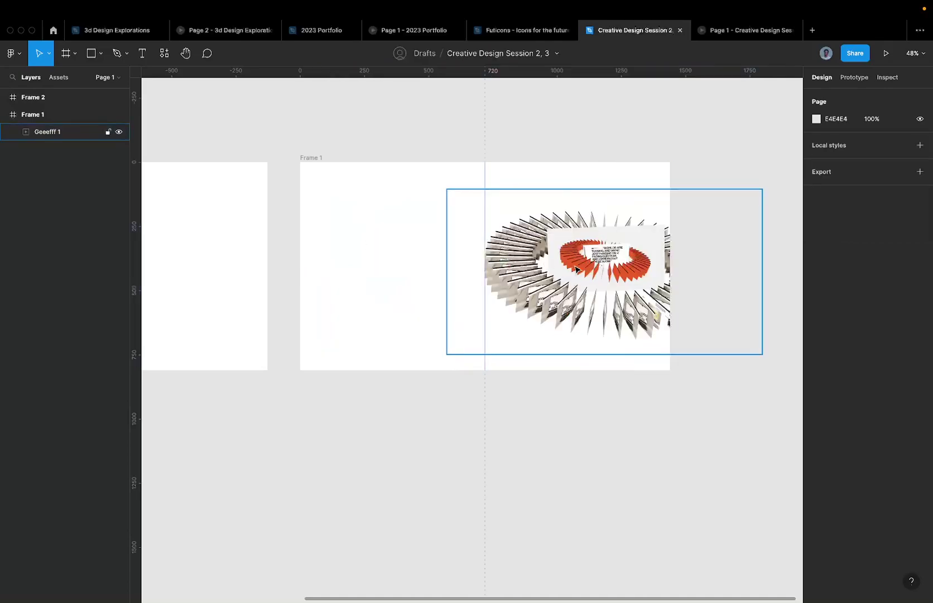
{"action": "left_click", "coordinate": [576, 269]}
{"action": "key", "text": "super+z"}
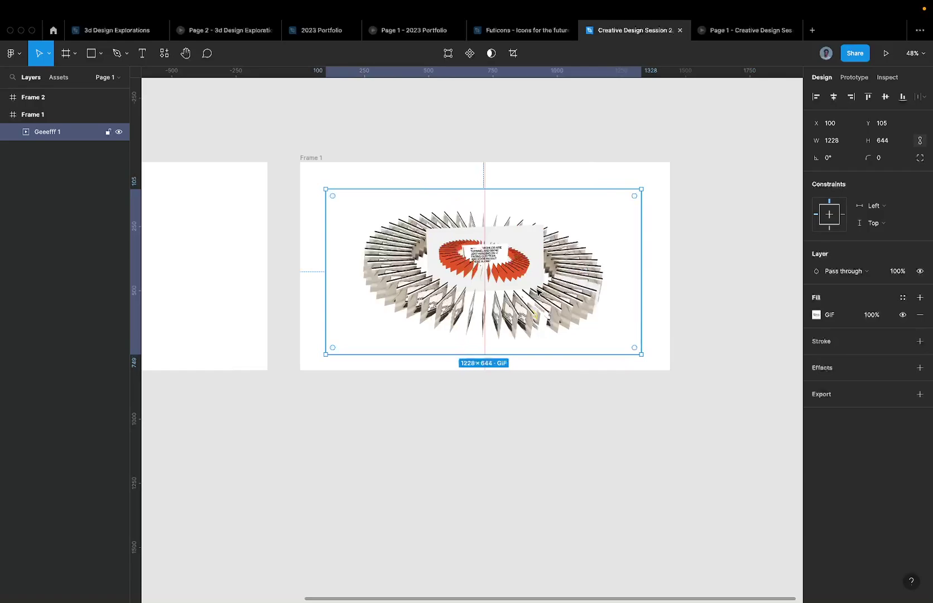
{"action": "left_click", "coordinate": [380, 182]}
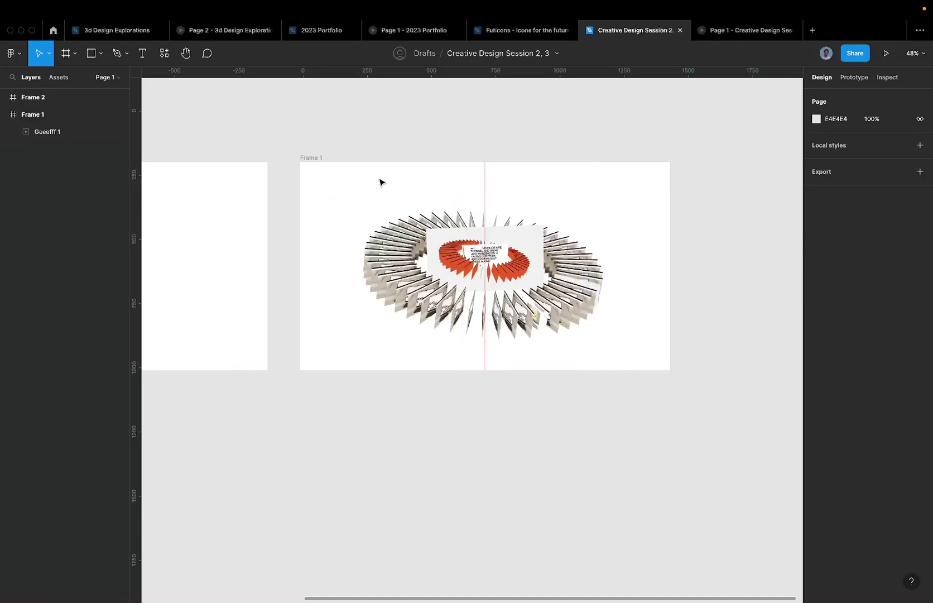
Zoom out and place a new empty text layer inside Frame 1
{"action": "scroll", "coordinate": [380, 182], "scroll_direction": "down", "scroll_amount": 2}
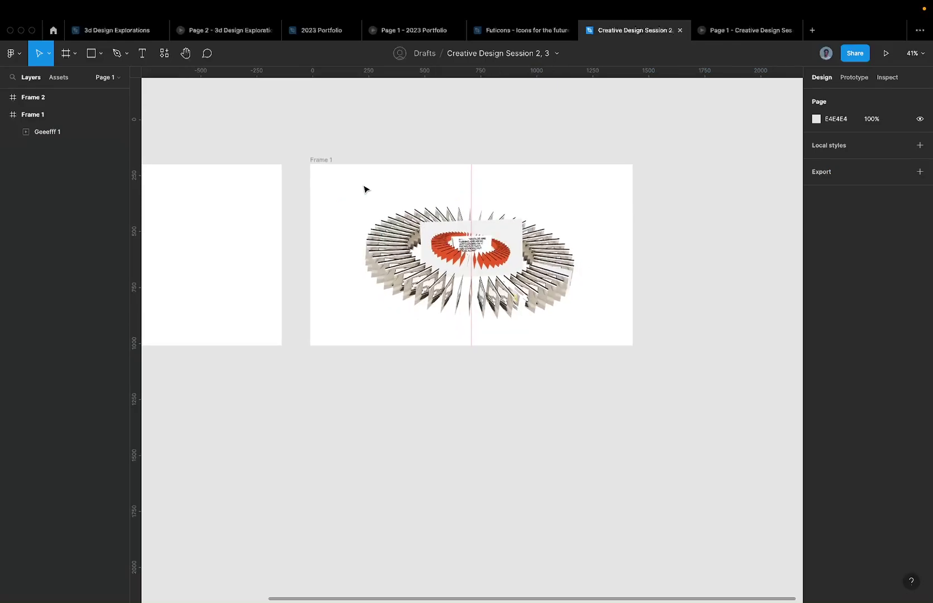
{"action": "key", "text": "t"}
{"action": "left_click", "coordinate": [322, 187]}
Type 'OUR PROJECTS' into the new Inter Regular 12 text layer
{"action": "scroll", "coordinate": [323, 187], "scroll_direction": "up", "scroll_amount": 3}
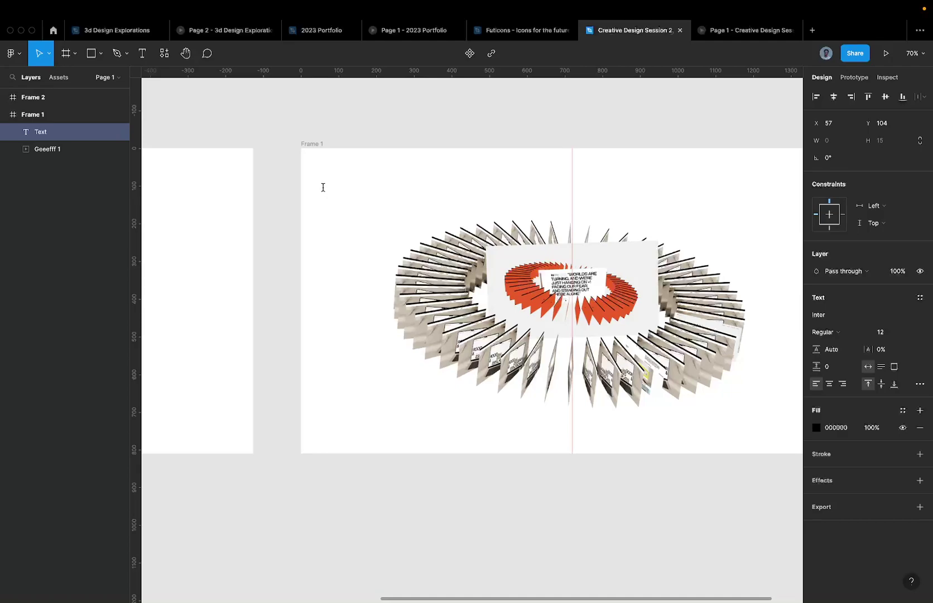
{"action": "scroll", "coordinate": [323, 187], "scroll_direction": "down", "scroll_amount": 5}
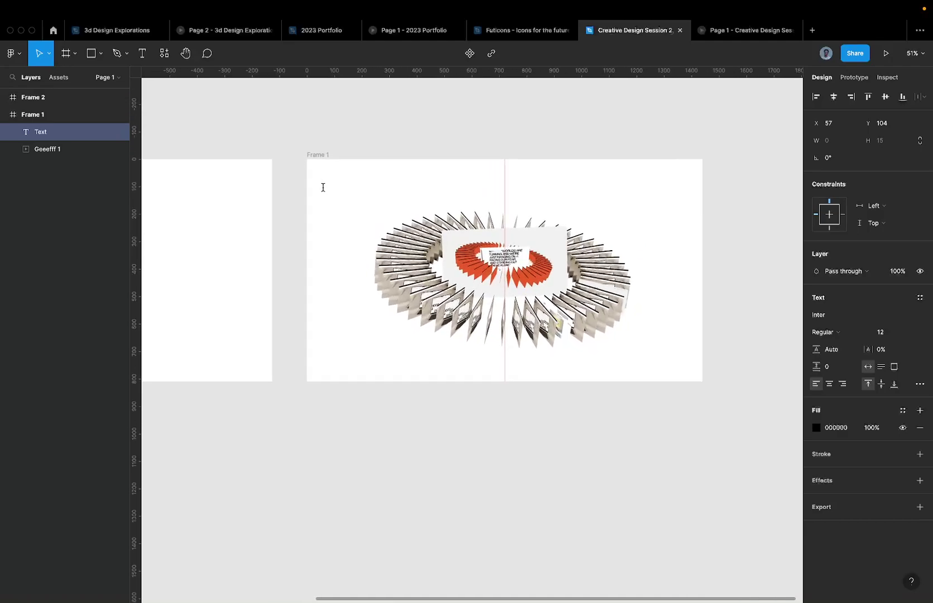
{"action": "scroll", "coordinate": [319, 196], "scroll_direction": "up", "scroll_amount": 5}
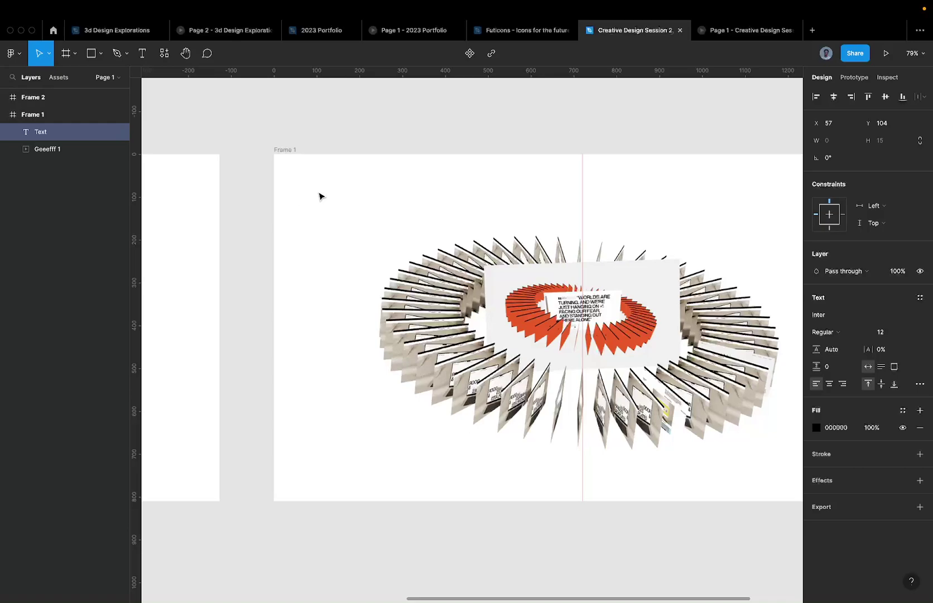
{"action": "type", "text": "Our"}
{"action": "type", "text": "OUR"}
{"action": "type", "text": " PRO"}
{"action": "type", "text": "JECTS"}
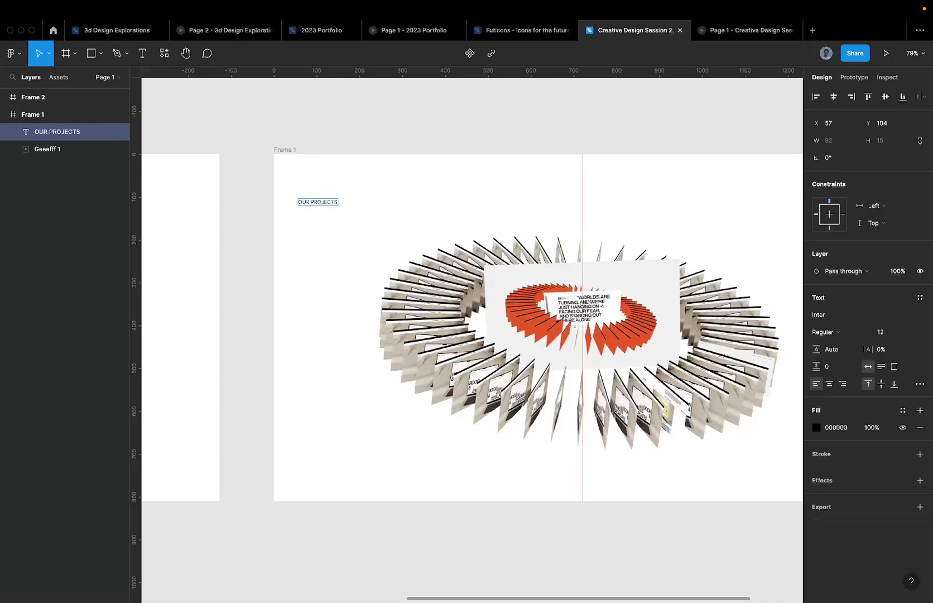
Review the SALVAJE 'OUR WORK' mockup on Page 1 of 3d Design Explorations, admitting a caller meanwhile
{"action": "left_click", "coordinate": [92, 32]}
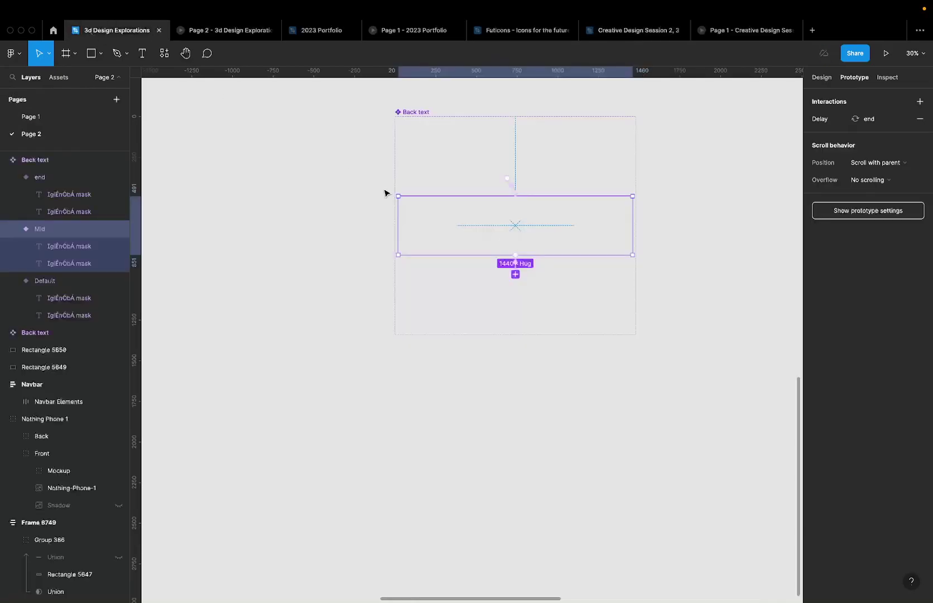
{"action": "left_click", "coordinate": [65, 116]}
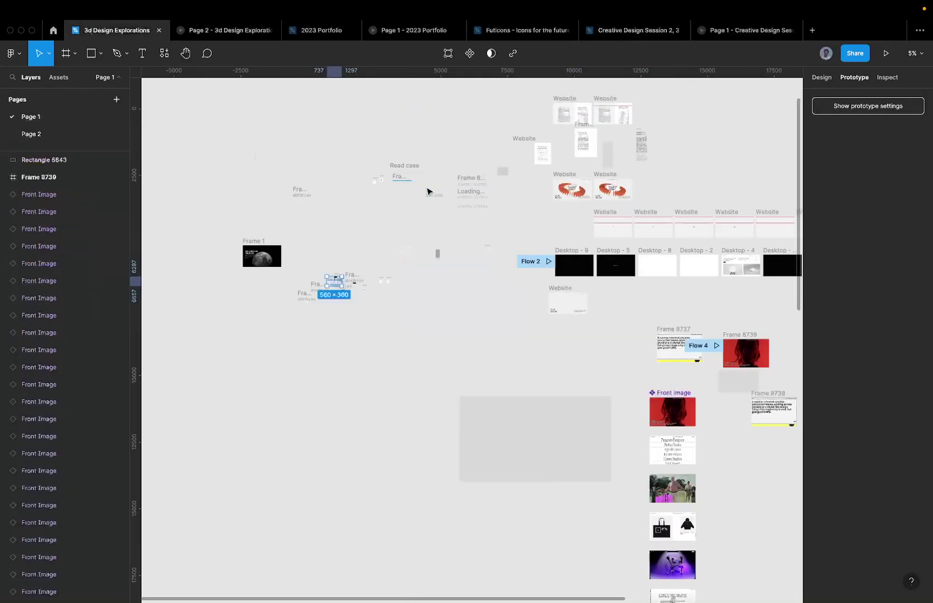
{"action": "scroll", "coordinate": [480, 217], "scroll_direction": "up", "scroll_amount": 5}
{"action": "scroll", "coordinate": [480, 218], "scroll_direction": "left", "scroll_amount": 5}
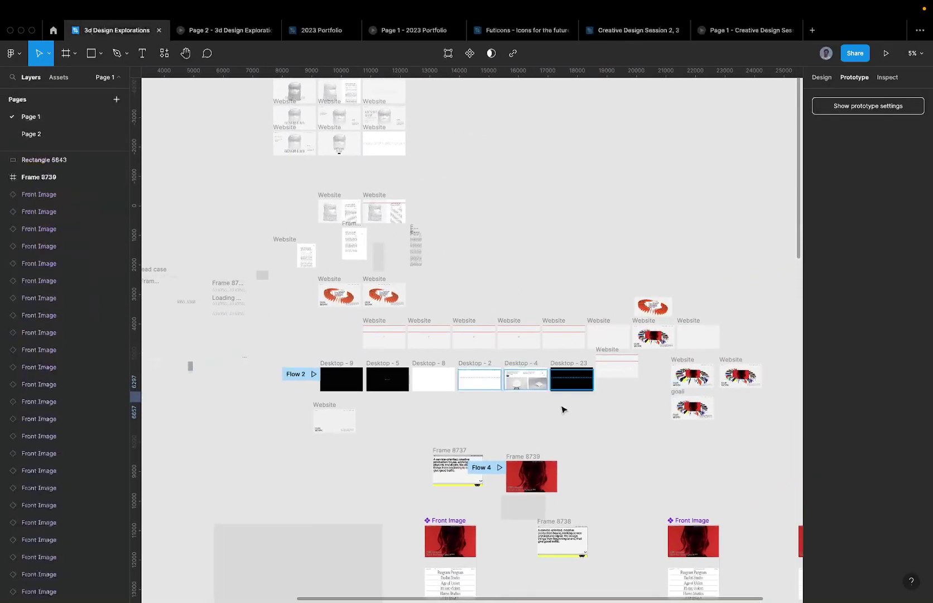
{"action": "scroll", "coordinate": [641, 352], "scroll_direction": "up", "scroll_amount": 10}
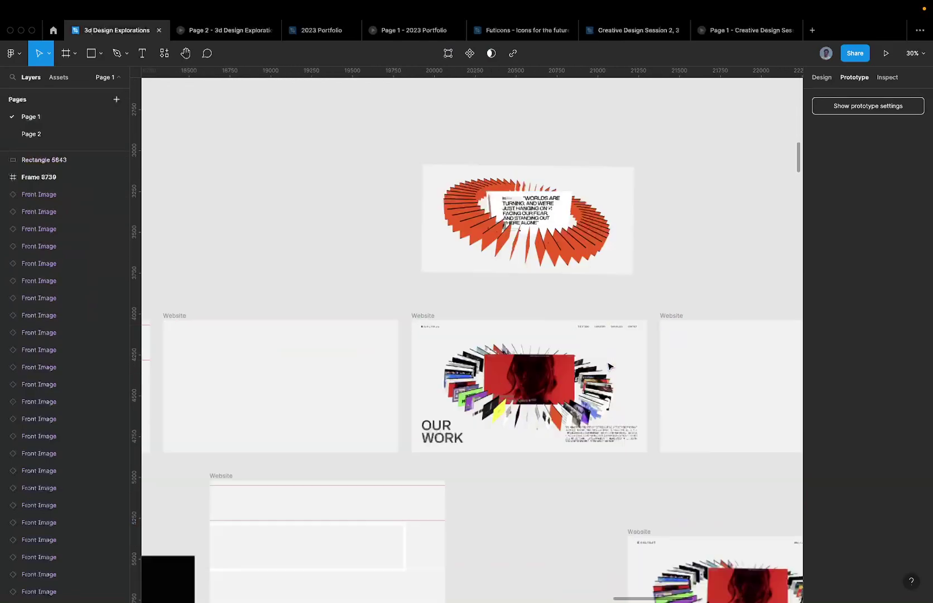
{"action": "scroll", "coordinate": [495, 449], "scroll_direction": "up", "scroll_amount": 5}
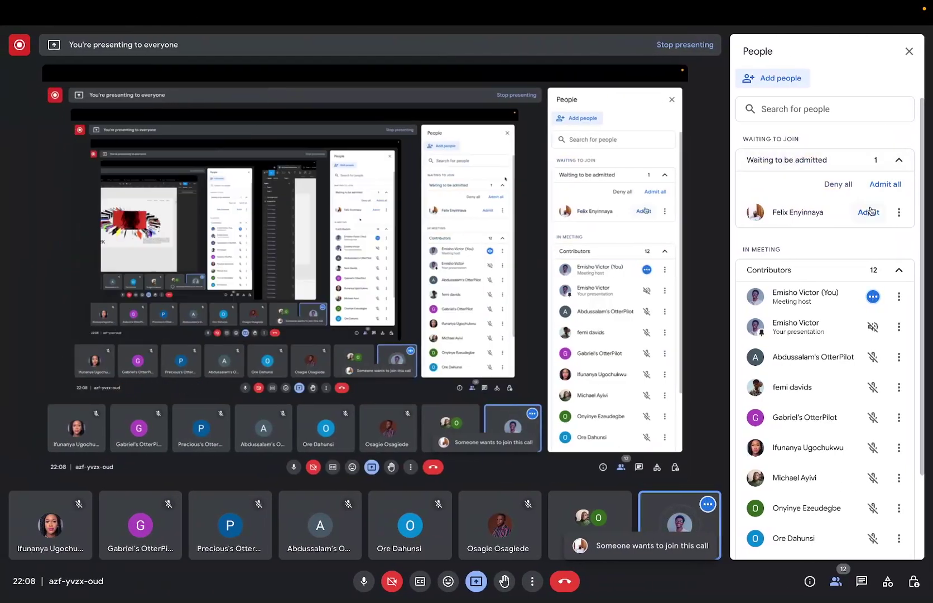
{"action": "left_click", "coordinate": [869, 212]}
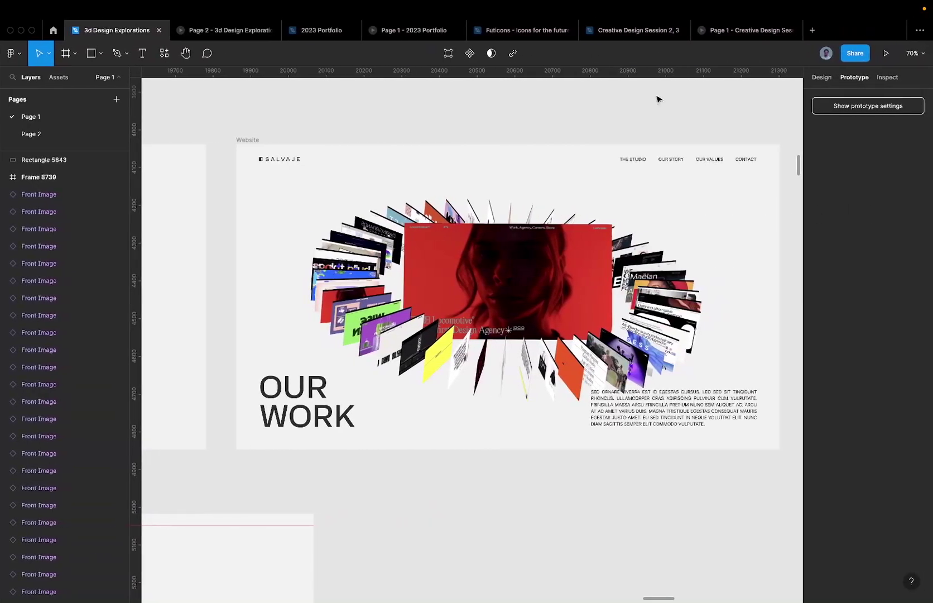
{"action": "left_click", "coordinate": [640, 37]}
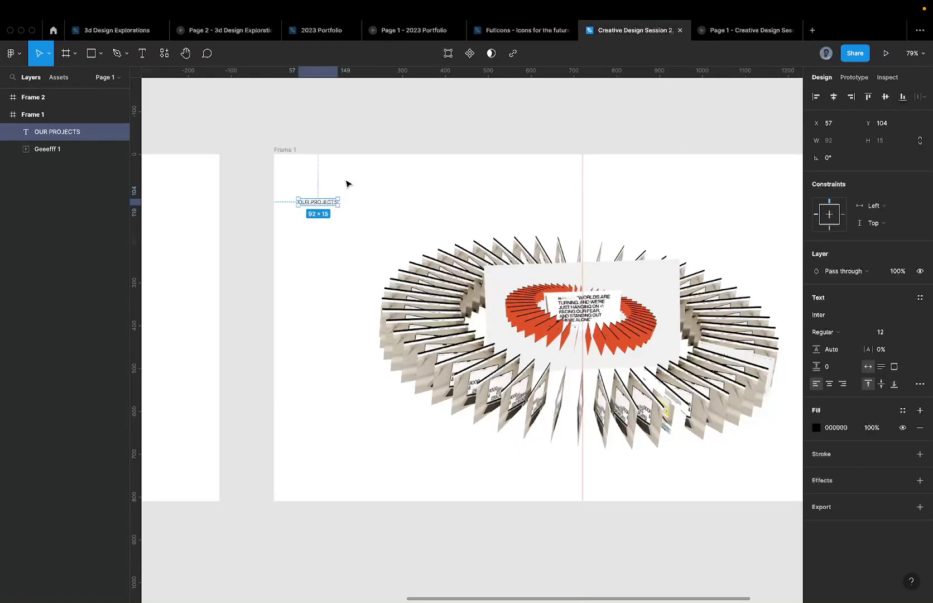
Break the OUR PROJECTS text onto two lines after 'OUR'
{"action": "scroll", "coordinate": [334, 194], "scroll_direction": "up", "scroll_amount": 5}
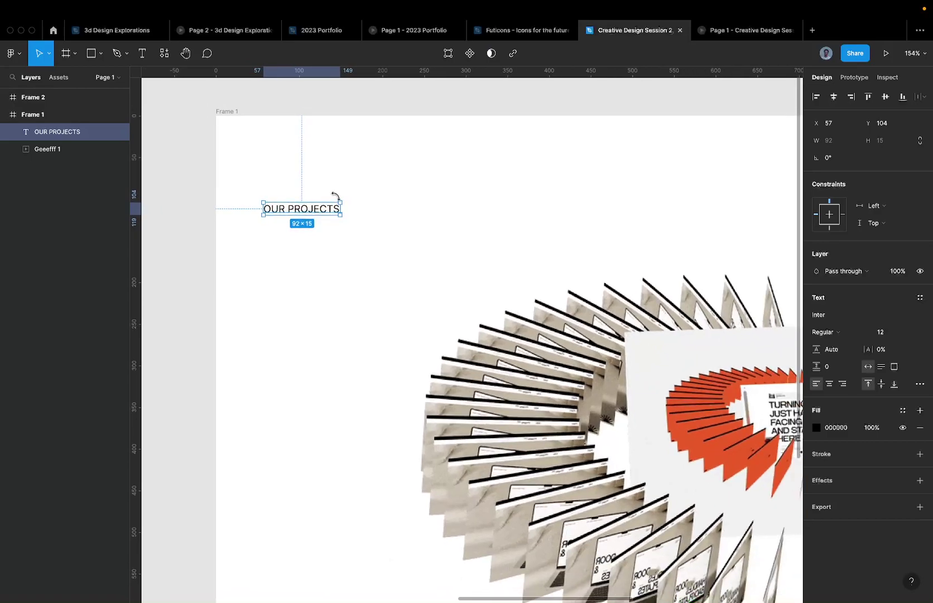
{"action": "scroll", "coordinate": [334, 196], "scroll_direction": "down", "scroll_amount": 5}
{"action": "scroll", "coordinate": [340, 204], "scroll_direction": "up", "scroll_amount": 6}
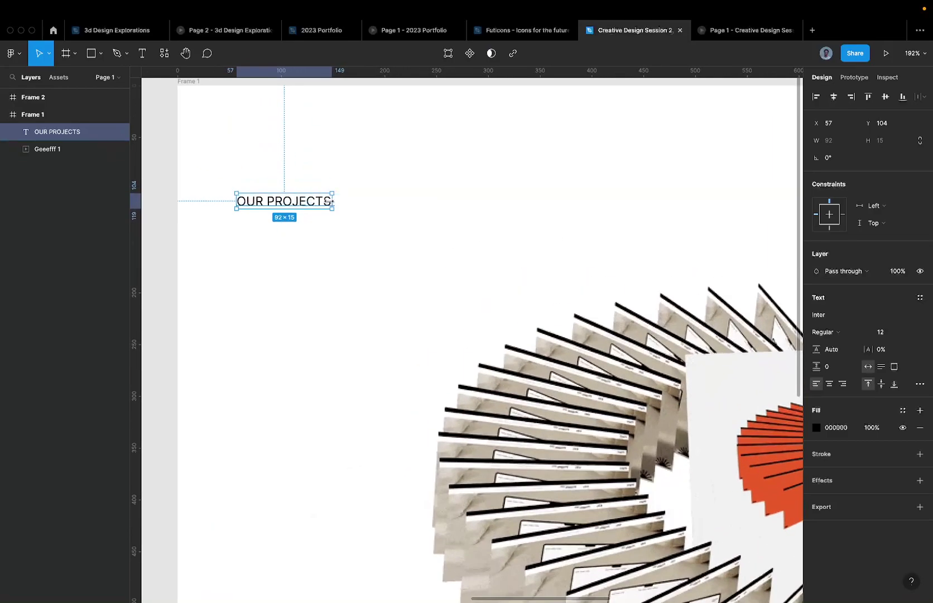
{"action": "double_click", "coordinate": [329, 200]}
{"action": "left_click", "coordinate": [265, 202]}
{"action": "key", "text": "Return"}
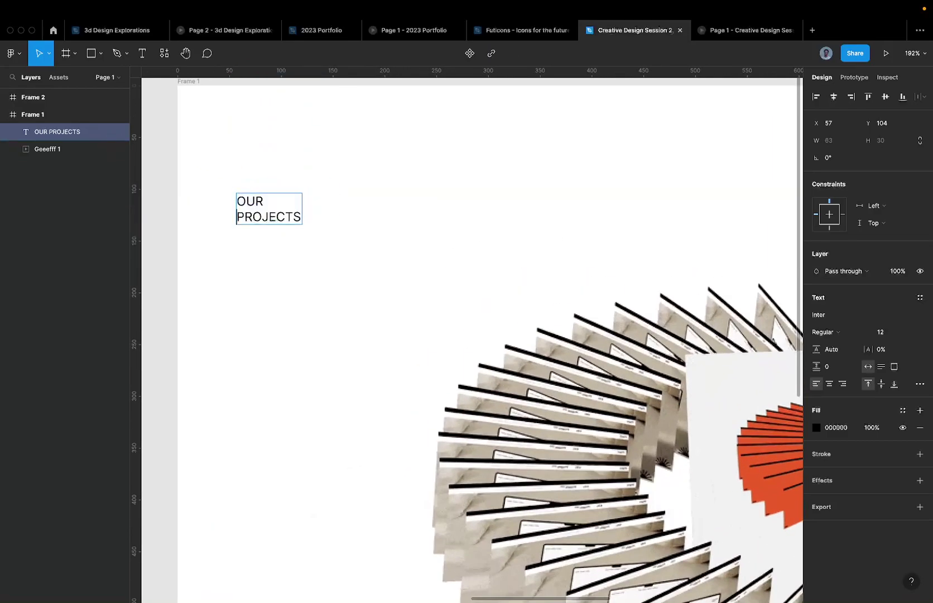
{"action": "key", "text": "Escape"}
Move the heading to Frame 1's lower-left and set its font size to 64
{"action": "scroll", "coordinate": [389, 181], "scroll_direction": "down", "scroll_amount": 5}
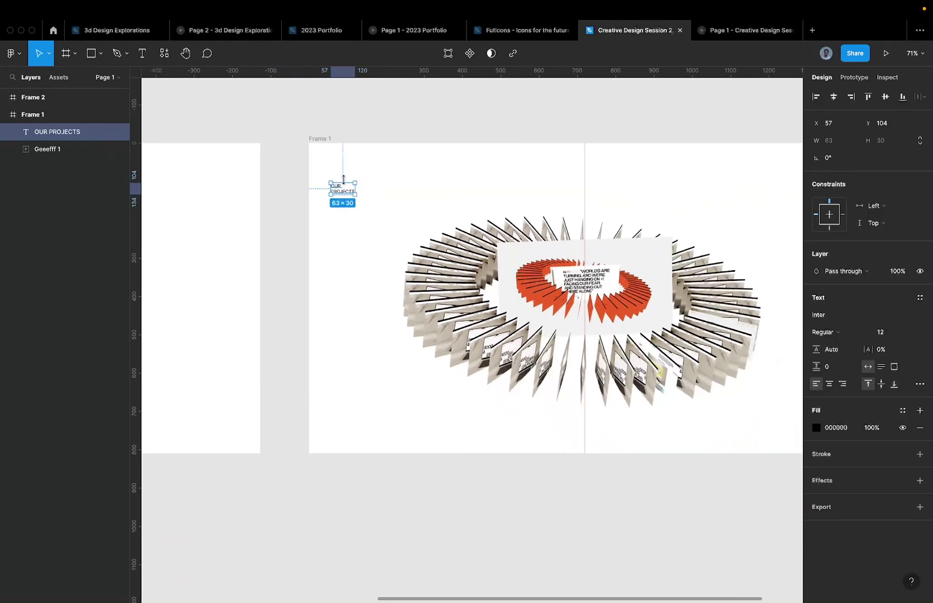
{"action": "left_click_drag", "start_coordinate": [341, 187], "coordinate": [339, 400]}
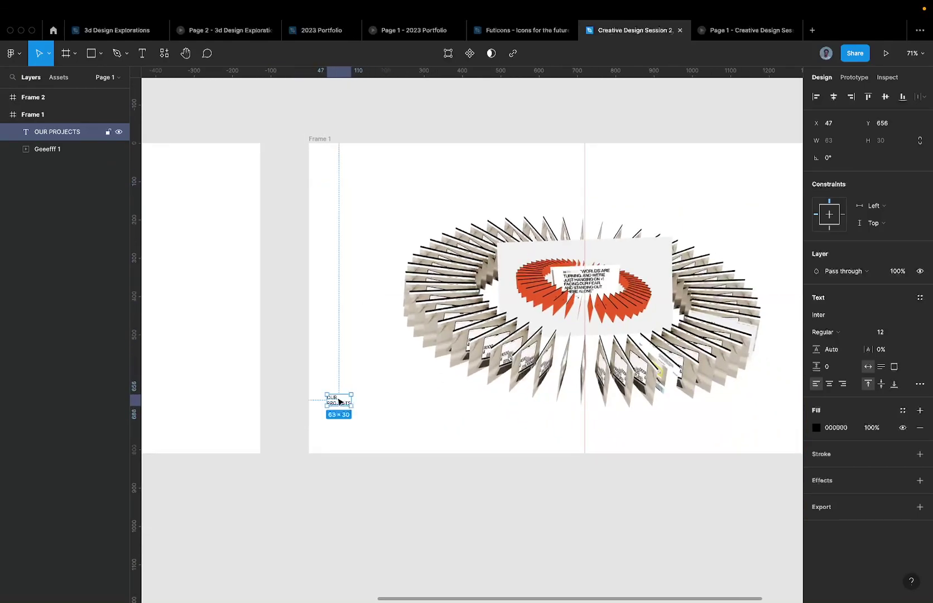
{"action": "scroll", "coordinate": [340, 400], "scroll_direction": "up", "scroll_amount": 4}
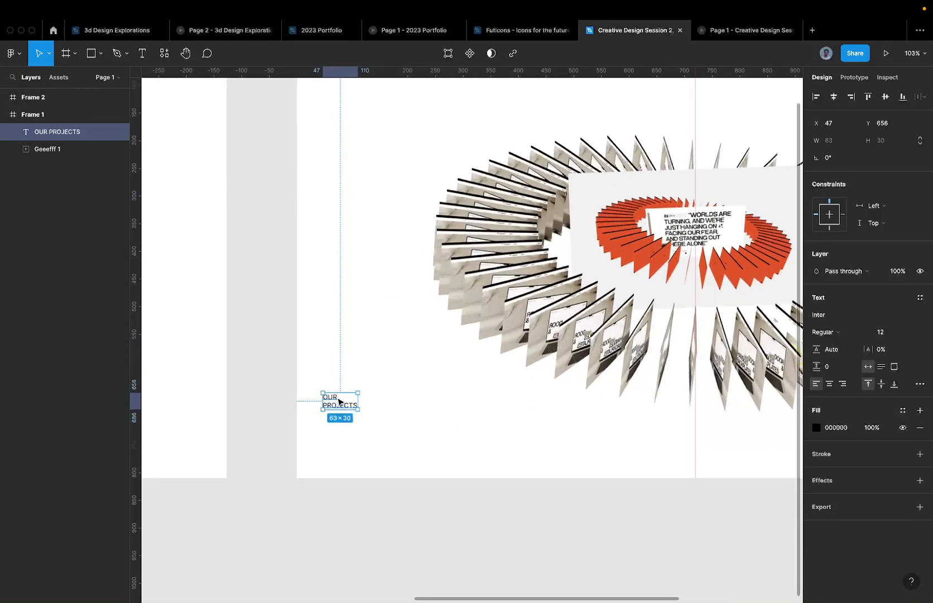
{"action": "left_click", "coordinate": [890, 333]}
{"action": "type", "text": "64"}
{"action": "key", "text": "Return"}
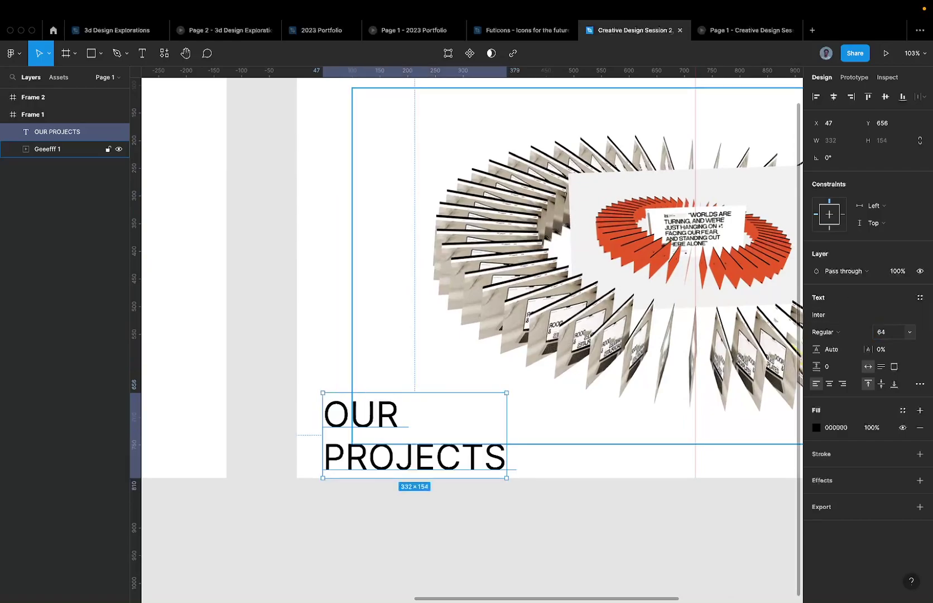
{"action": "scroll", "coordinate": [453, 431], "scroll_direction": "down", "scroll_amount": 5}
{"action": "scroll", "coordinate": [453, 431], "scroll_direction": "up", "scroll_amount": 3}
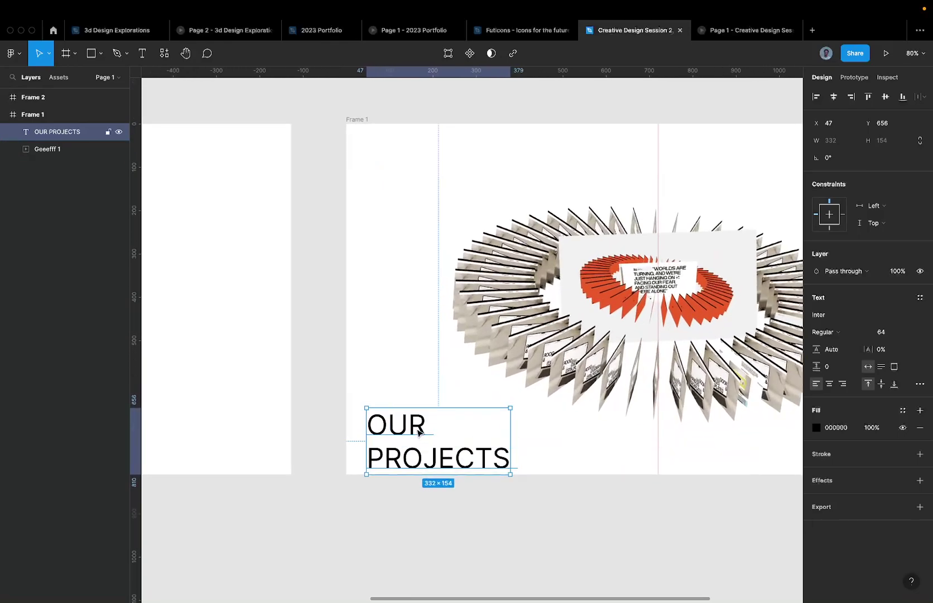
{"action": "left_click_drag", "start_coordinate": [416, 425], "coordinate": [416, 400]}
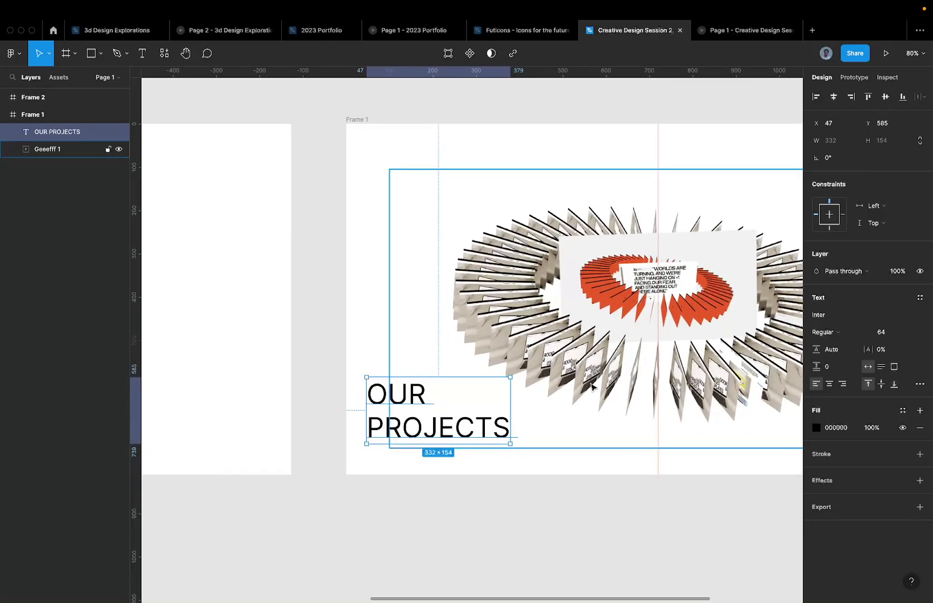
Start on the heading's letter spacing, then deselect and reselect the OUR PROJECTS text
{"action": "scroll", "coordinate": [456, 416], "scroll_direction": "right", "scroll_amount": 5}
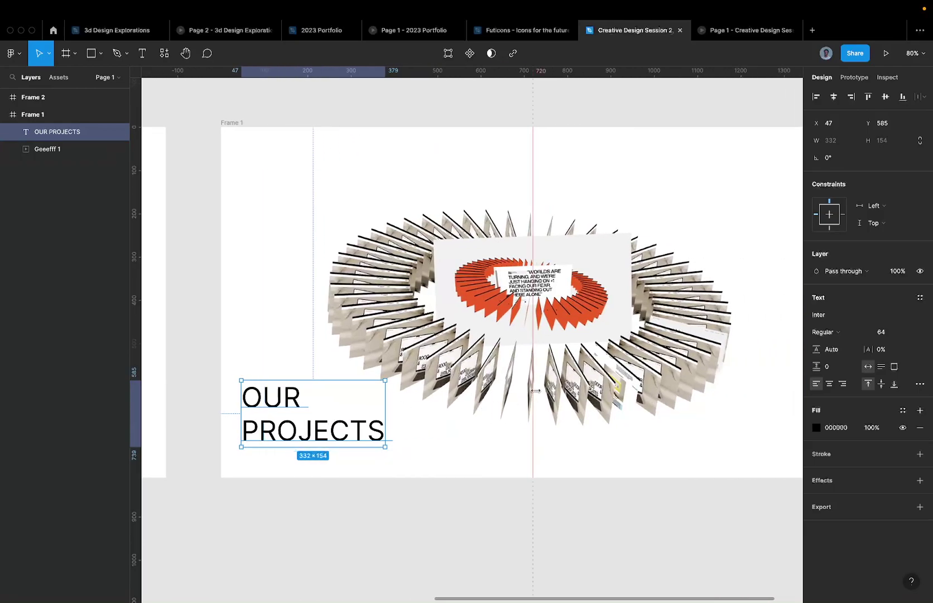
{"action": "left_click", "coordinate": [882, 350]}
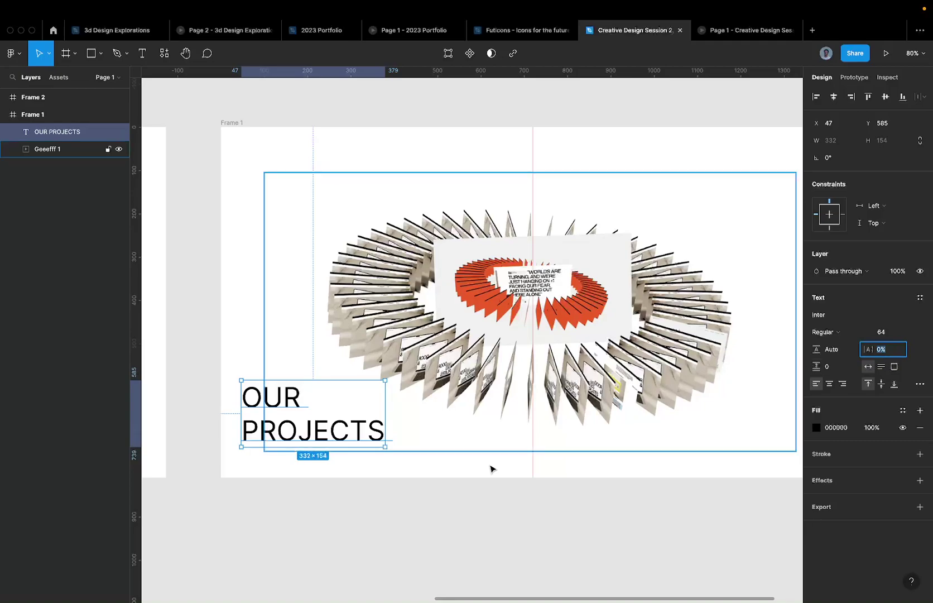
{"action": "left_click", "coordinate": [434, 521]}
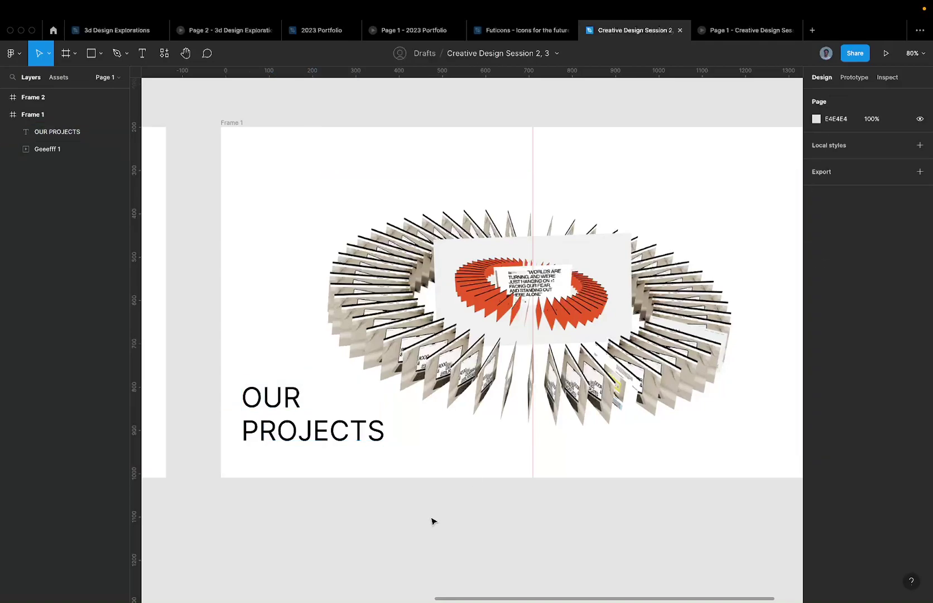
{"action": "left_click", "coordinate": [353, 449]}
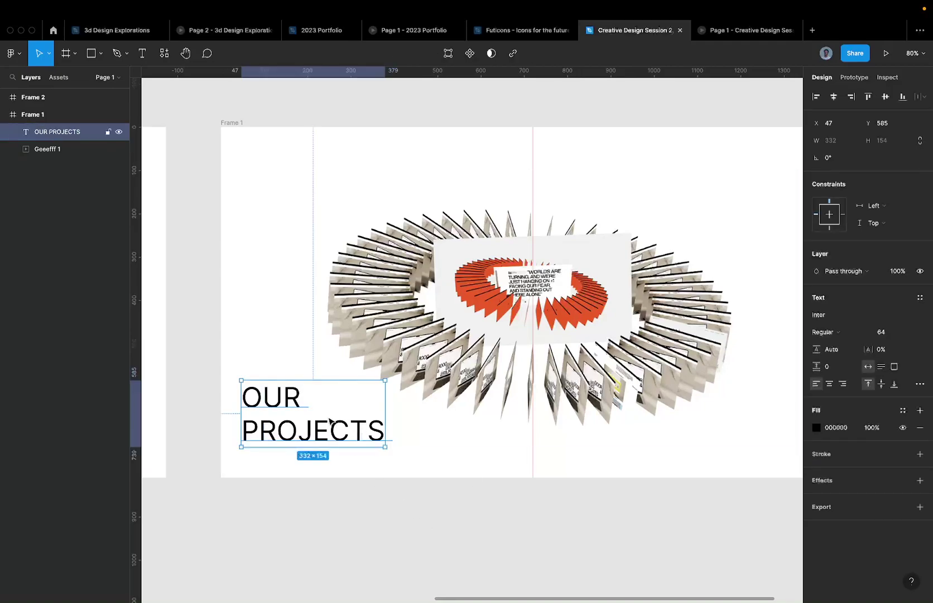
{"action": "scroll", "coordinate": [330, 422], "scroll_direction": "up", "scroll_amount": 3}
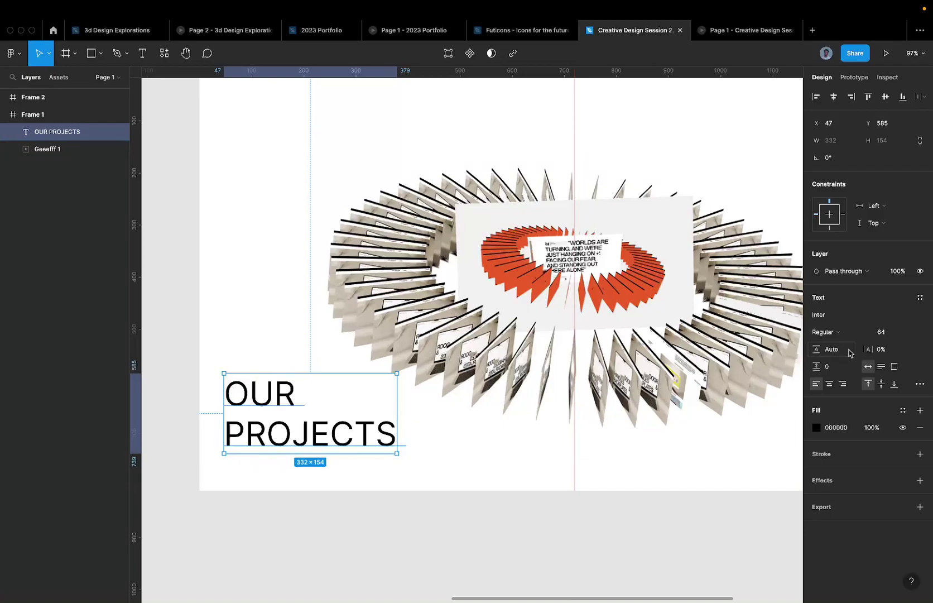
Set OUR PROJECTS letter spacing to -10%, undoing a tighter trial value
{"action": "left_click", "coordinate": [887, 350]}
{"action": "left_click_drag", "start_coordinate": [869, 349], "coordinate": [825, 351]}
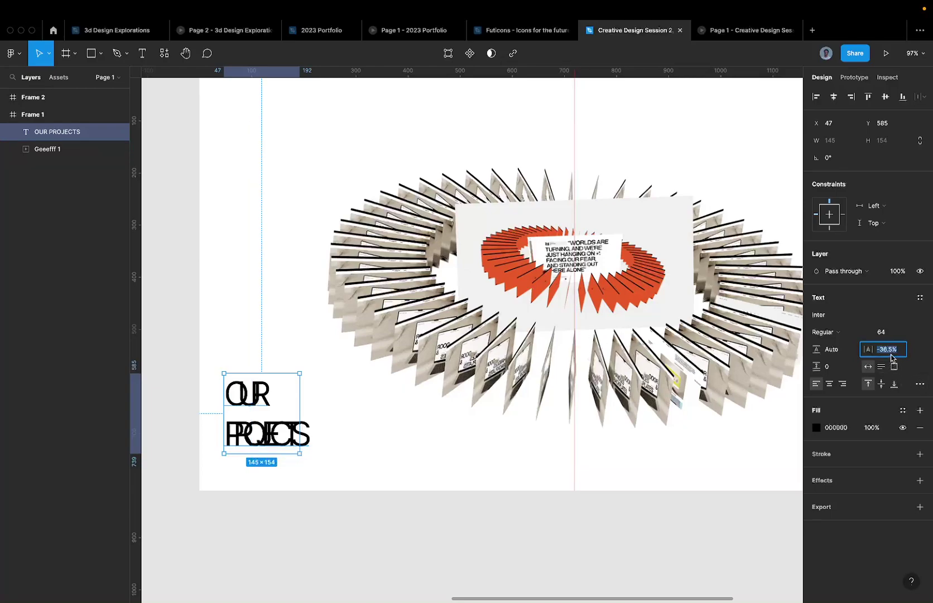
{"action": "type", "text": "-1"}
{"action": "key", "text": "Return"}
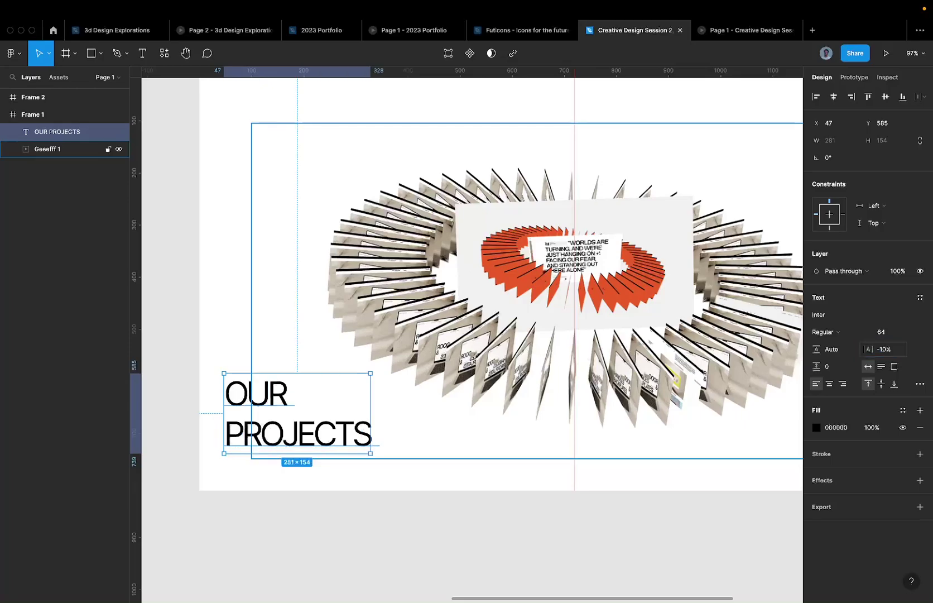
{"action": "left_click", "coordinate": [467, 551]}
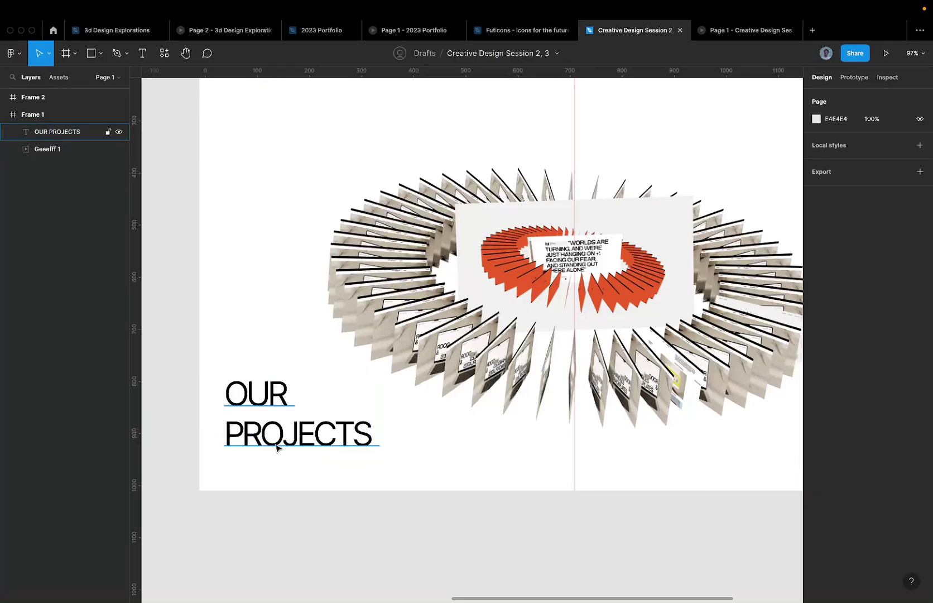
{"action": "left_click", "coordinate": [263, 430]}
{"action": "scroll", "coordinate": [263, 430], "scroll_direction": "up", "scroll_amount": 3}
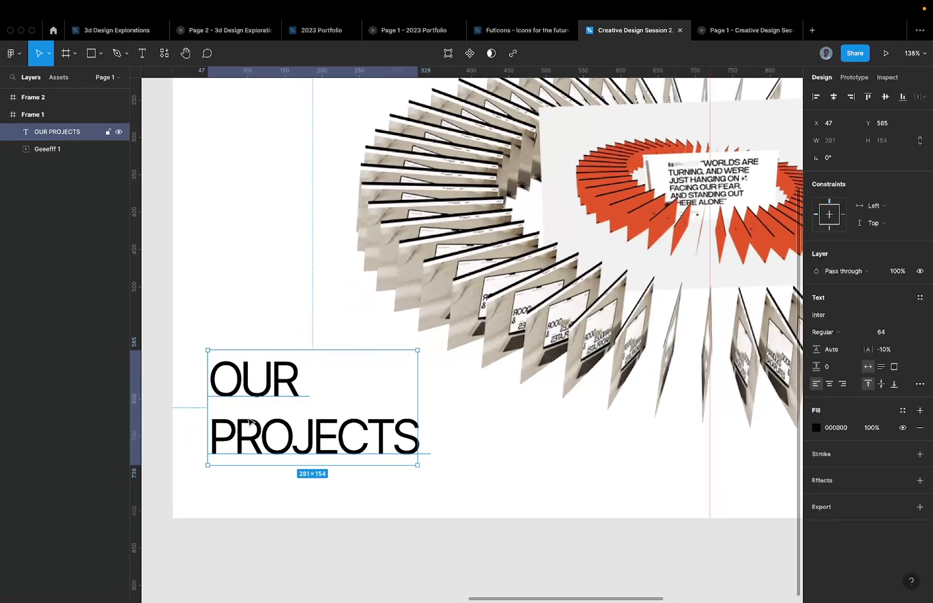
{"action": "scroll", "coordinate": [264, 430], "scroll_direction": "up", "scroll_amount": 3}
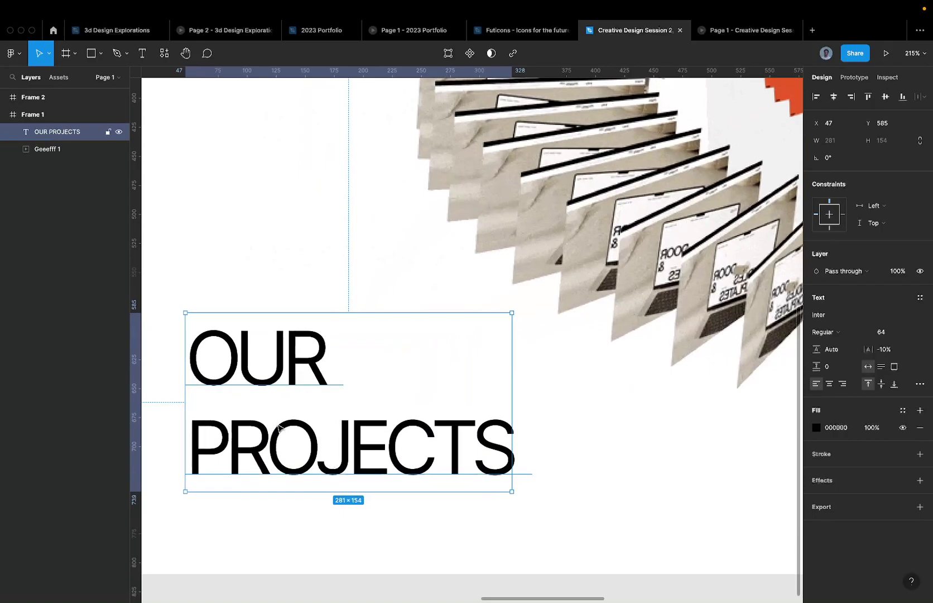
{"action": "scroll", "coordinate": [278, 427], "scroll_direction": "down", "scroll_amount": 4}
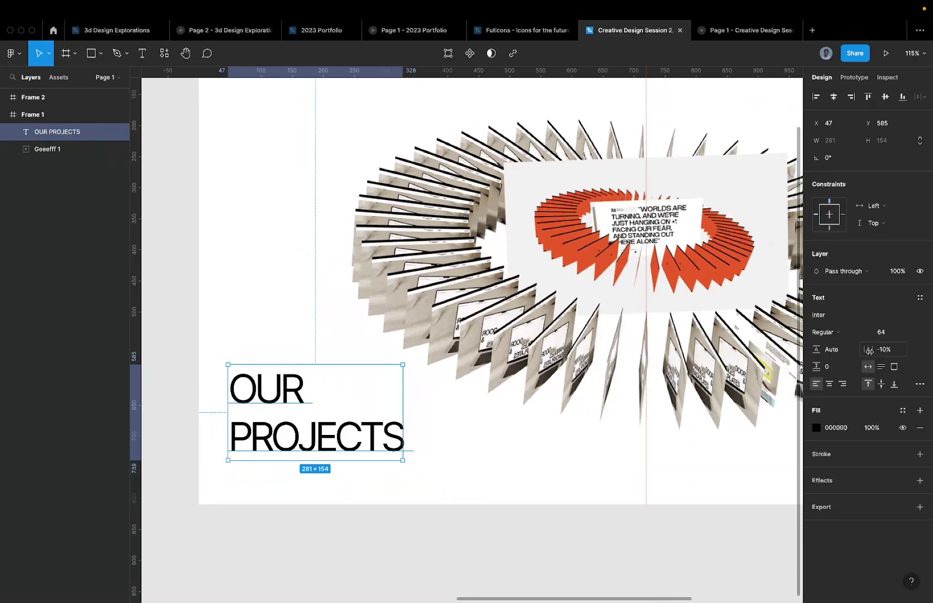
{"action": "left_click_drag", "start_coordinate": [868, 350], "coordinate": [904, 352]}
{"action": "key", "text": "super+z"}
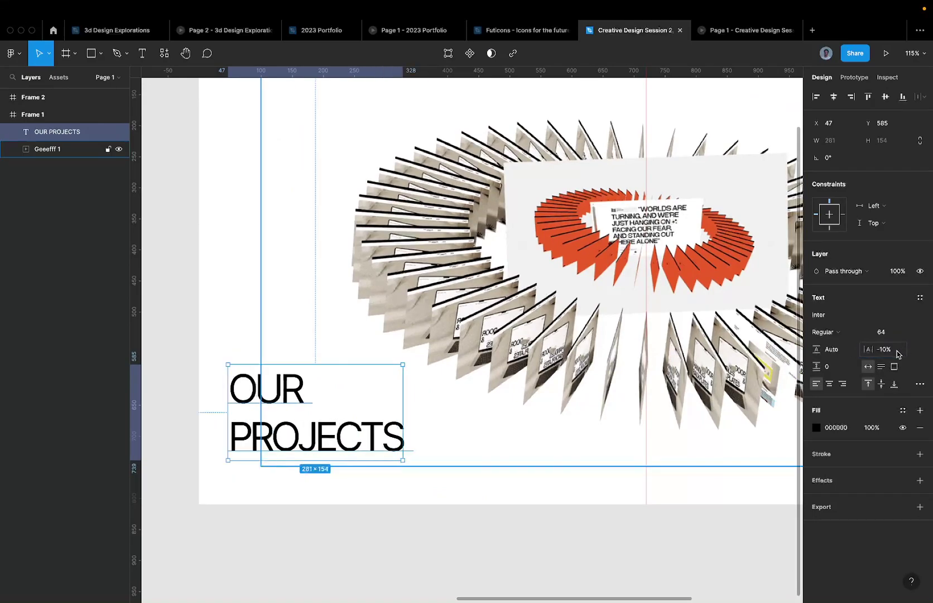
{"action": "scroll", "coordinate": [296, 447], "scroll_direction": "up", "scroll_amount": 3}
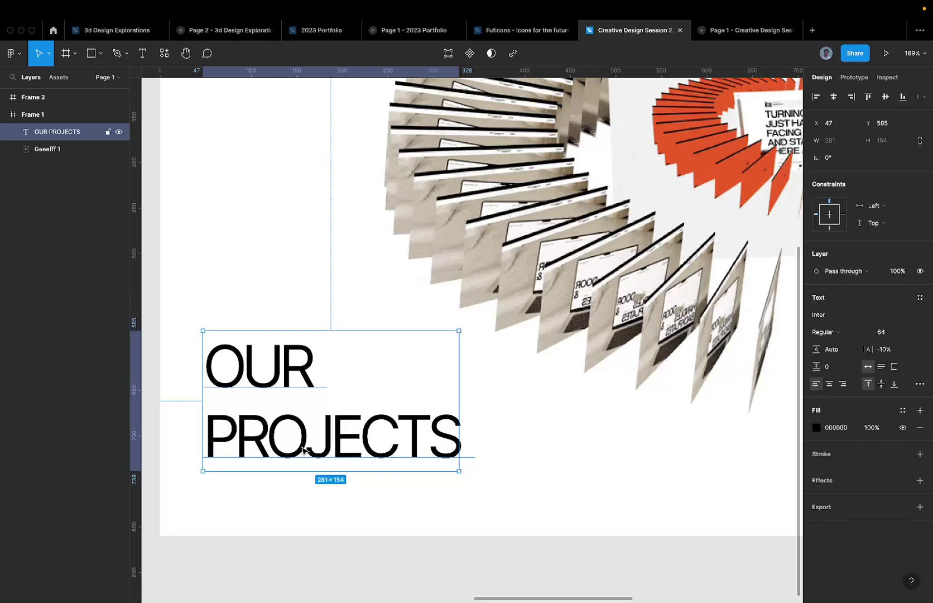
{"action": "scroll", "coordinate": [303, 449], "scroll_direction": "down", "scroll_amount": 5}
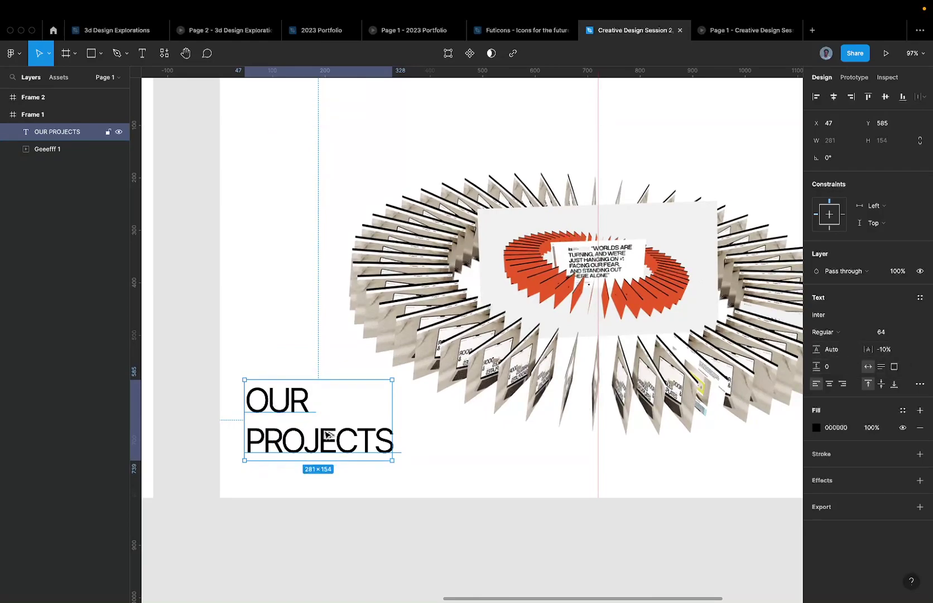
Duplicate OUR PROJECTS above the original and give the copy 0 letter spacing
{"action": "left_click_drag", "start_coordinate": [327, 436], "coordinate": [295, 348]}
{"action": "left_click", "coordinate": [881, 349]}
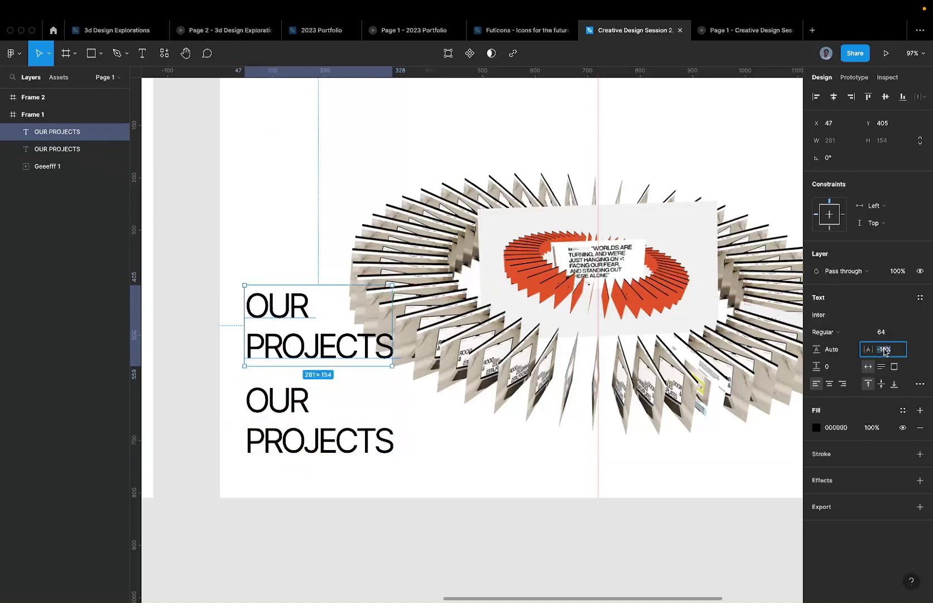
{"action": "type", "text": "0"}
{"action": "key", "text": "Return"}
Reselect the lower OUR PROJECTS heading and begin editing its line height
{"action": "left_click", "coordinate": [483, 583]}
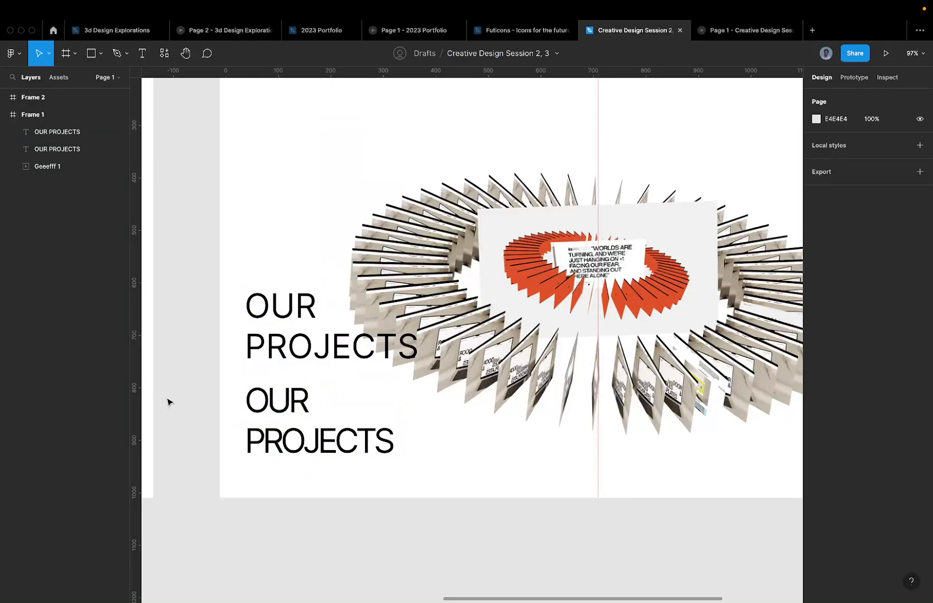
{"action": "left_click", "coordinate": [272, 429]}
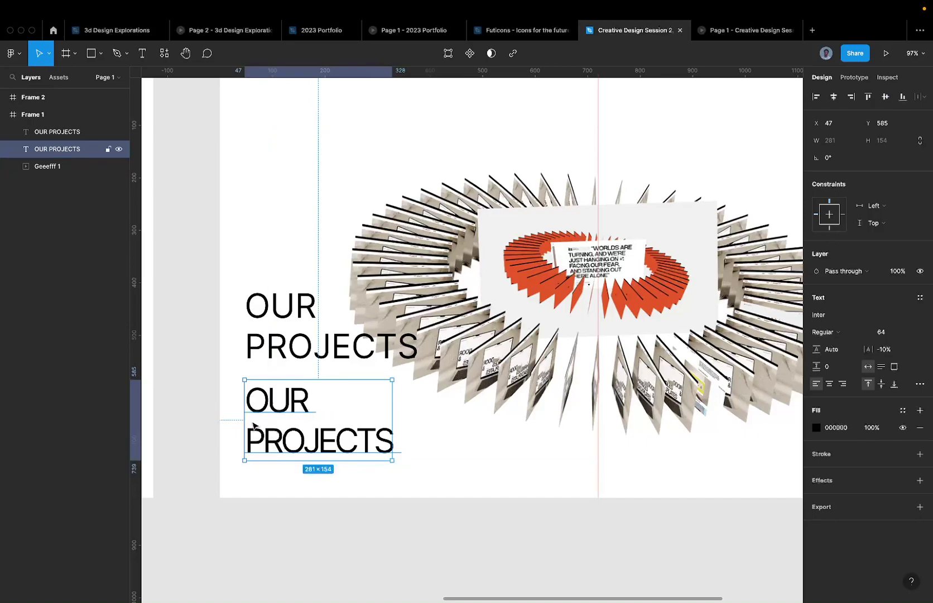
{"action": "scroll", "coordinate": [281, 413], "scroll_direction": "up", "scroll_amount": 3}
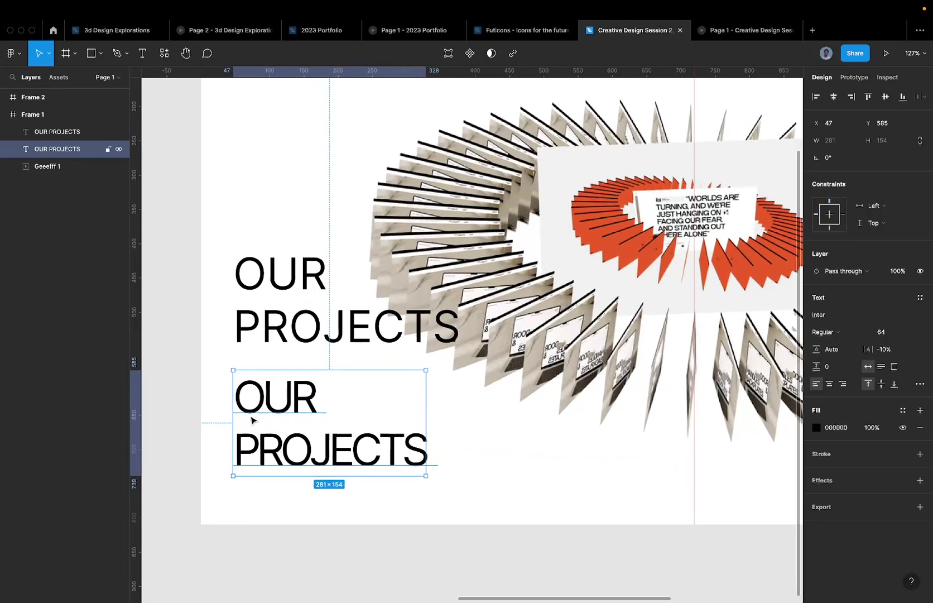
{"action": "left_click", "coordinate": [212, 413]}
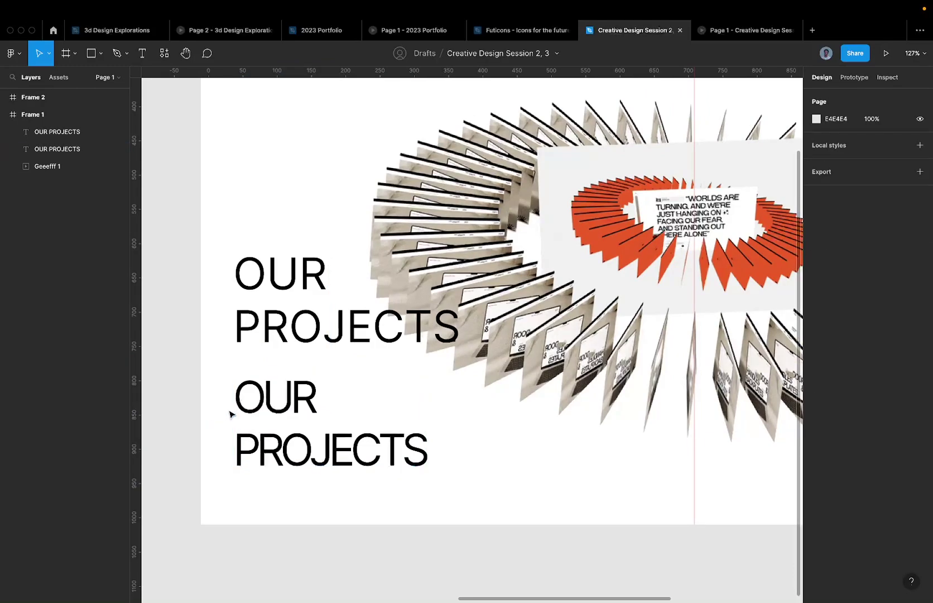
{"action": "left_click", "coordinate": [235, 407]}
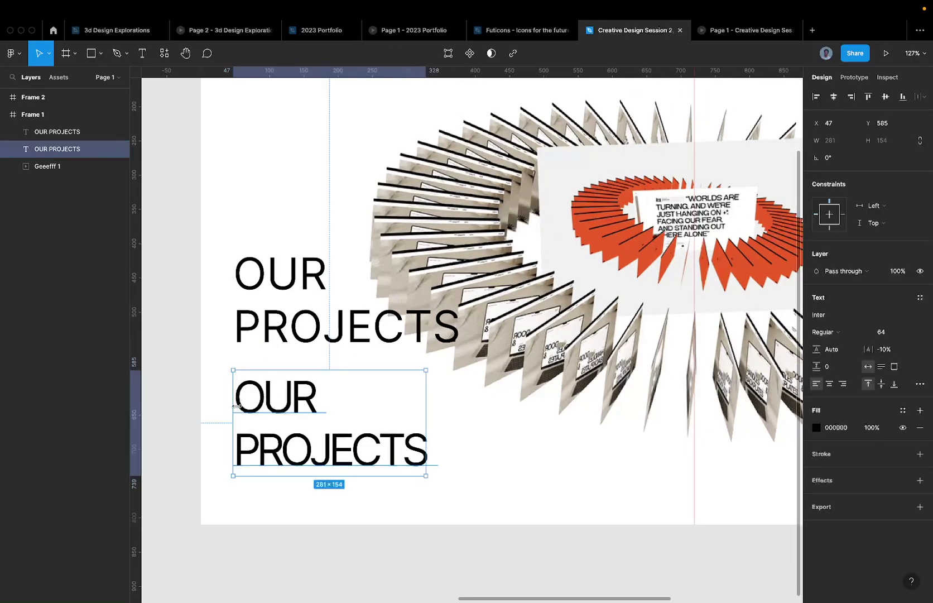
{"action": "left_click", "coordinate": [213, 444]}
{"action": "left_click", "coordinate": [254, 403]}
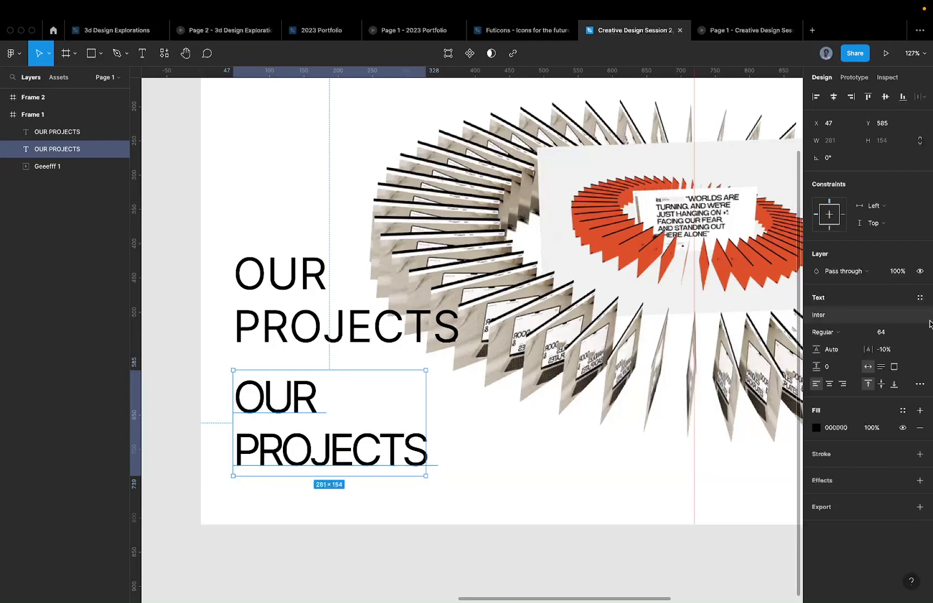
{"action": "left_click", "coordinate": [835, 352]}
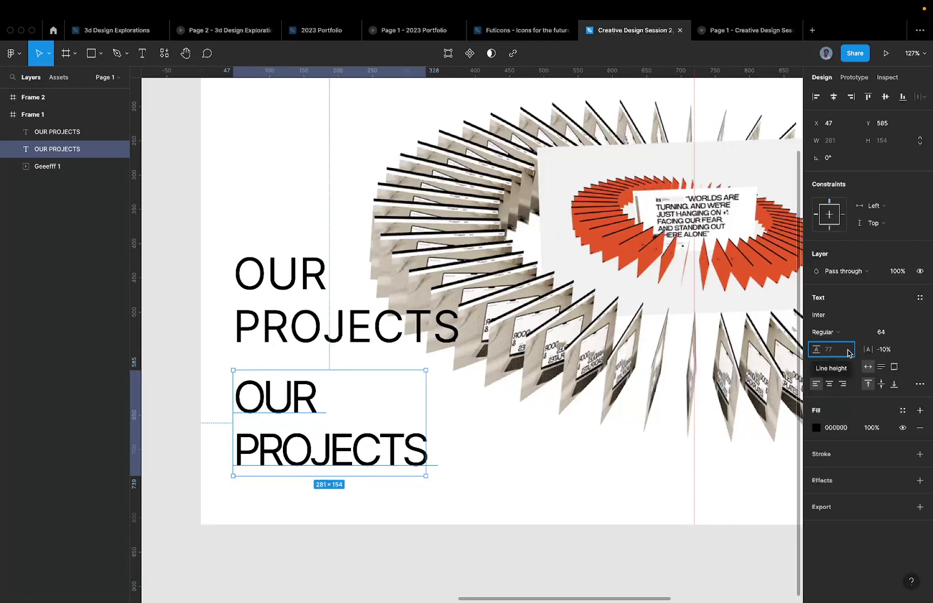
{"action": "key", "text": "ctrl+Left"}
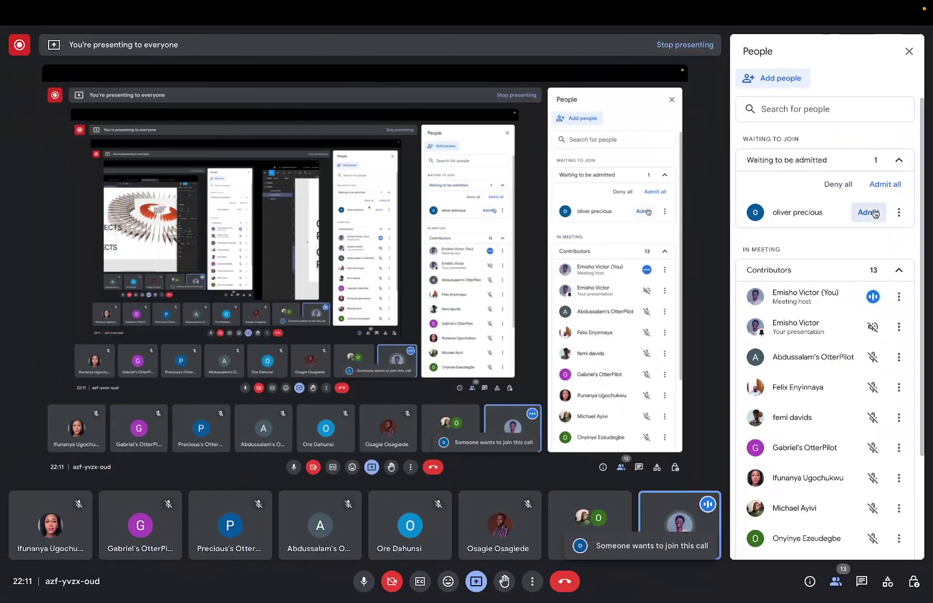
{"action": "left_click", "coordinate": [868, 212]}
{"action": "key", "text": "ctrl+Right"}
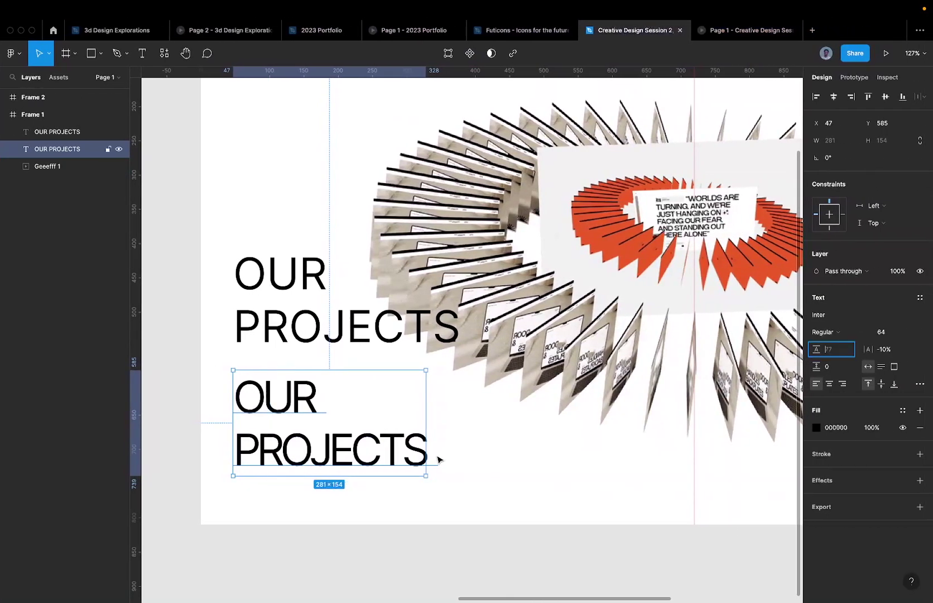
{"action": "left_click", "coordinate": [842, 354]}
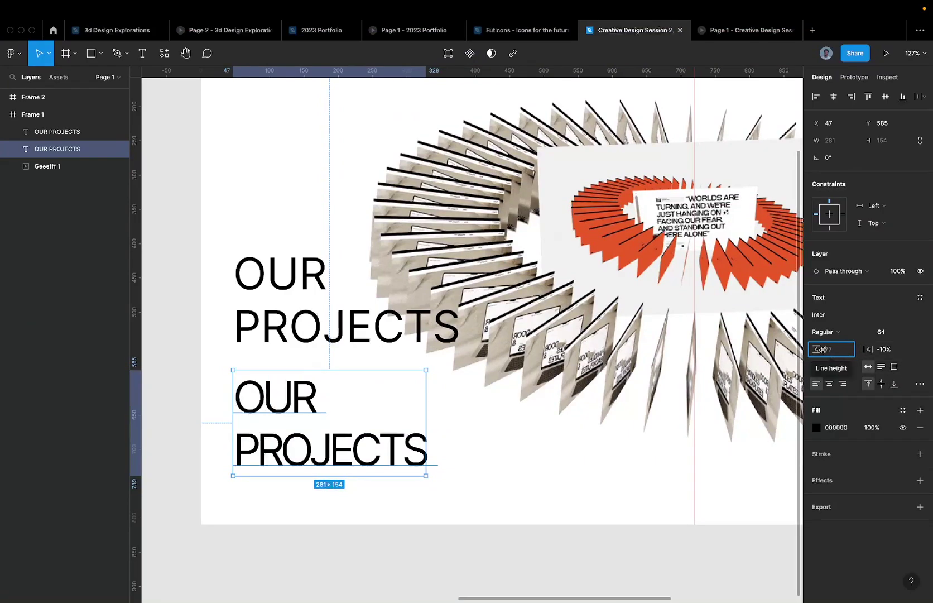
{"action": "type", "text": "1"}
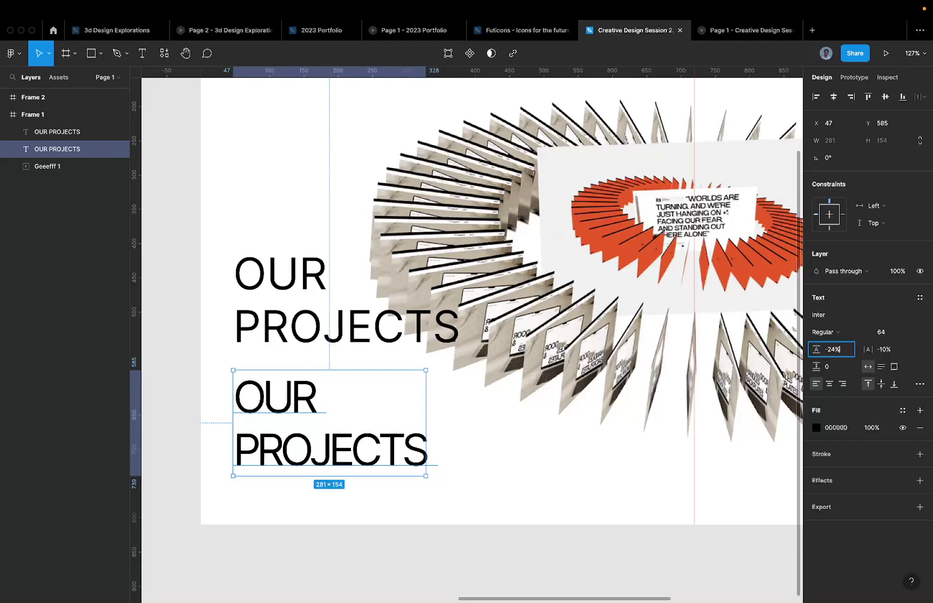
{"action": "key", "text": "Return"}
{"action": "left_click", "coordinate": [836, 350]}
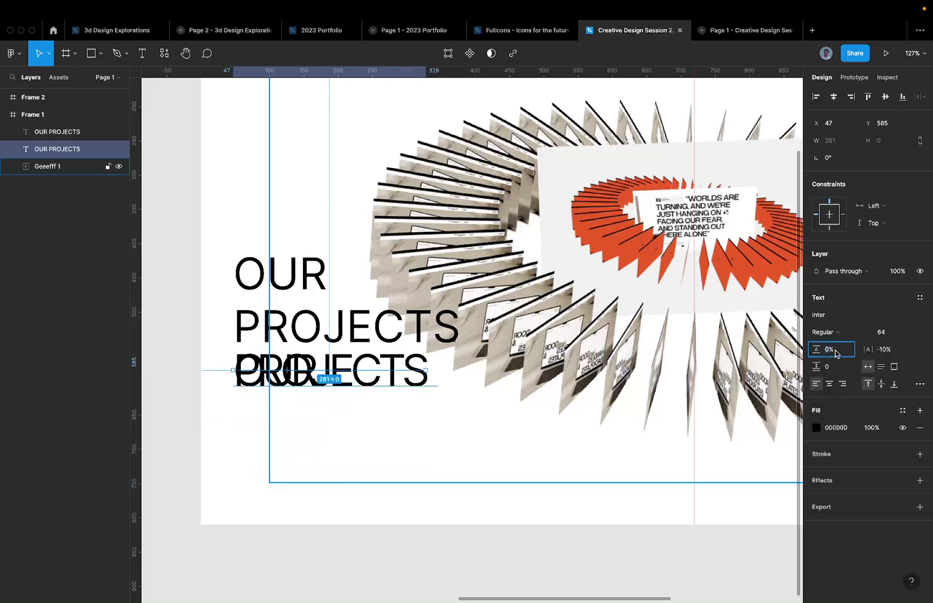
{"action": "type", "text": "auto"}
{"action": "key", "text": "Return"}
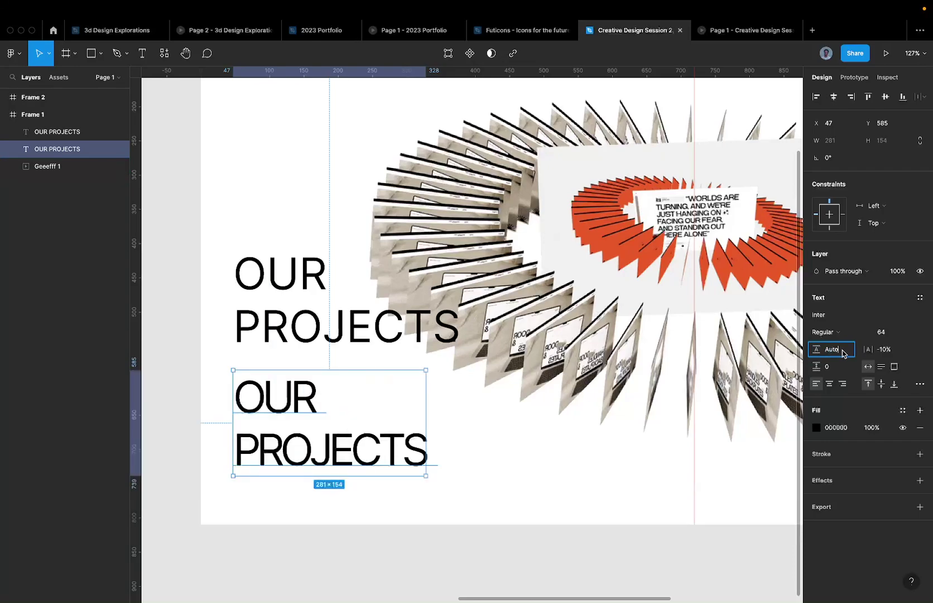
{"action": "key", "text": "Return"}
{"action": "key", "text": "BackSpace"}
{"action": "type", "text": "0%"}
{"action": "key", "text": "Return"}
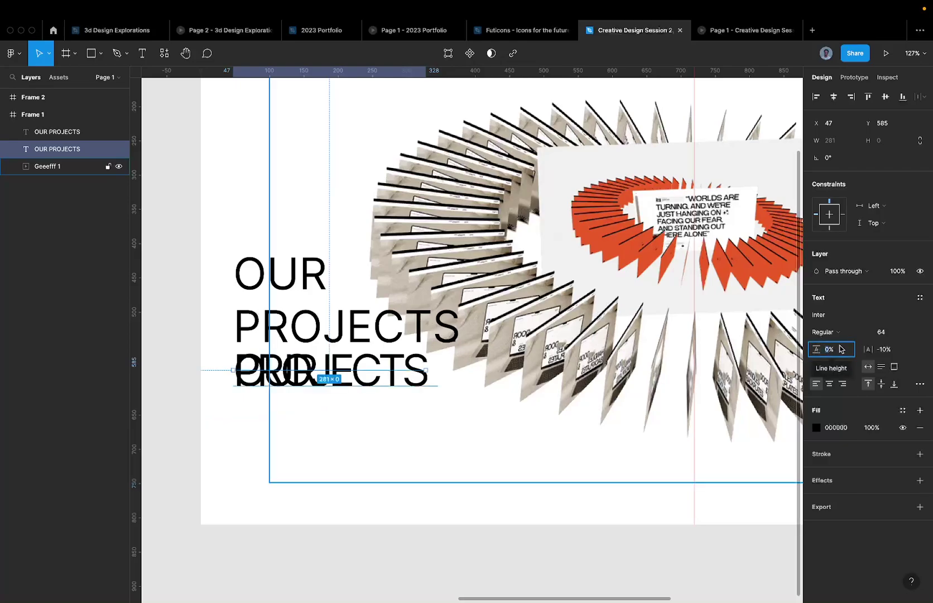
{"action": "key", "text": "ctrl+Left"}
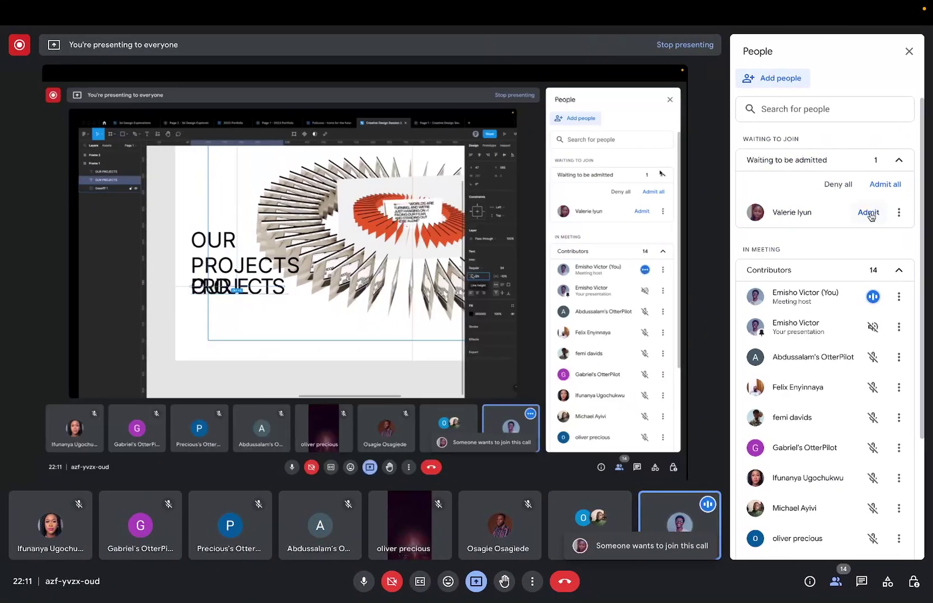
{"action": "left_click", "coordinate": [868, 212]}
{"action": "key", "text": "ctrl+Right"}
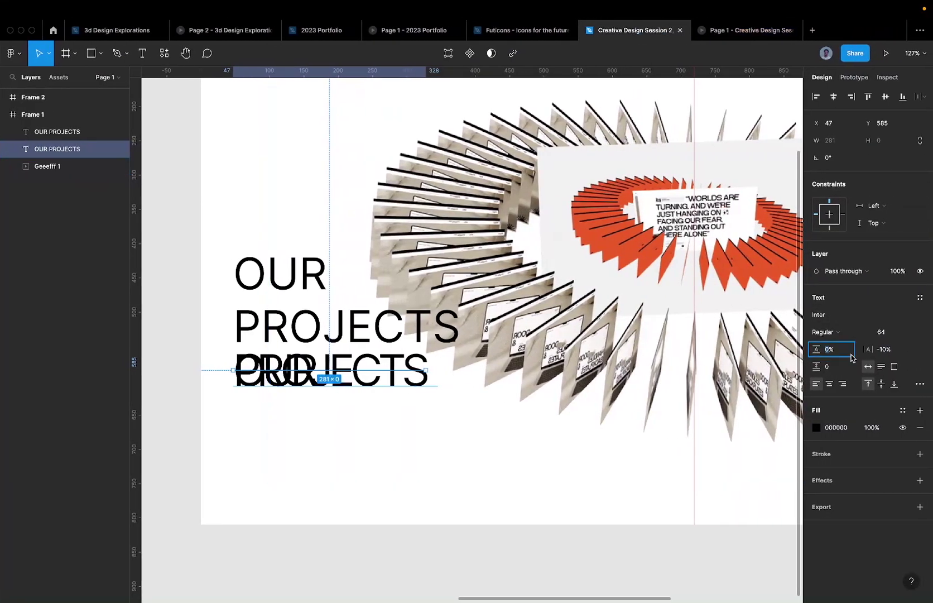
{"action": "double_click", "coordinate": [830, 349]}
{"action": "type", "text": "24"}
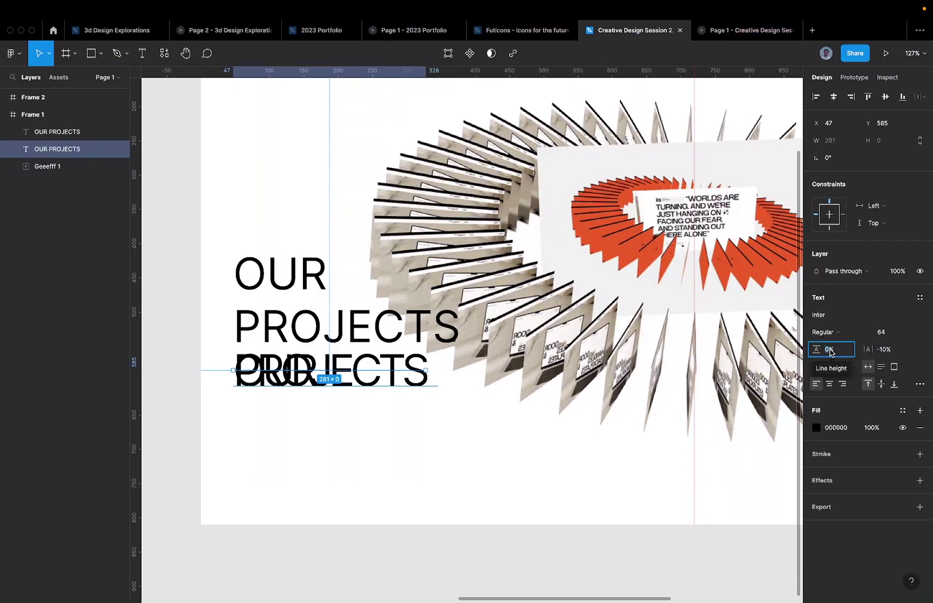
{"action": "key", "text": "Return"}
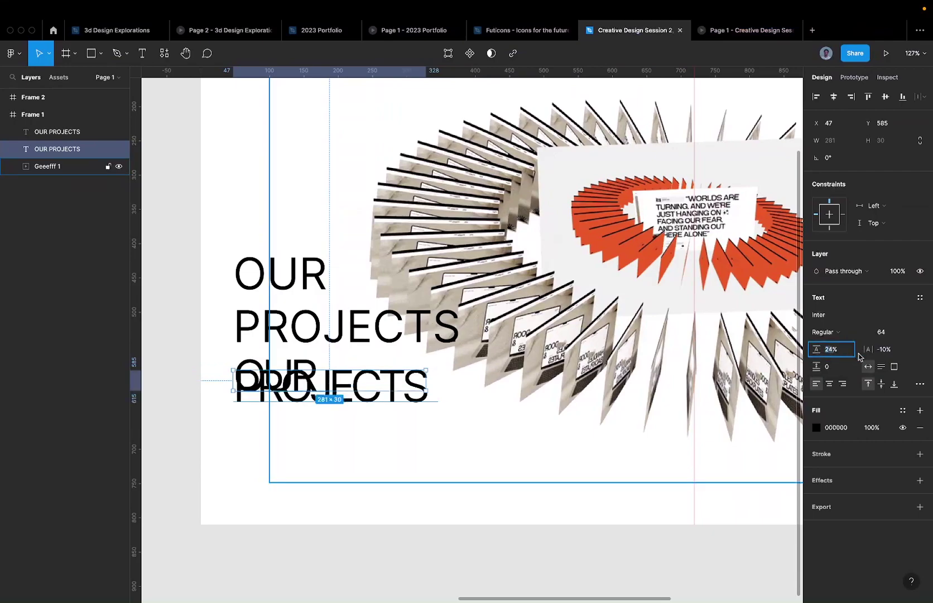
{"action": "key", "text": "BackSpace"}
{"action": "type", "text": "0"}
{"action": "key", "text": "Return"}
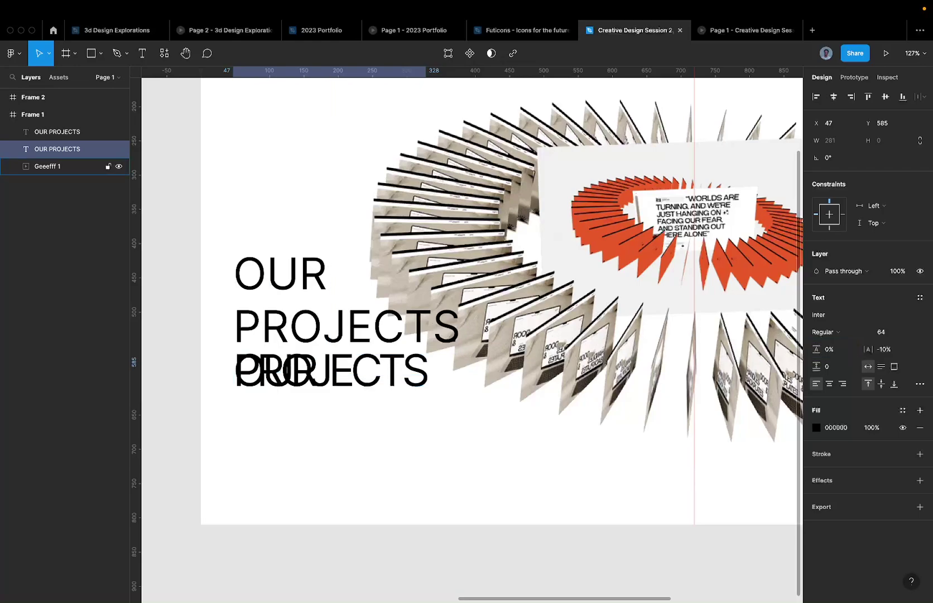
{"action": "left_click", "coordinate": [852, 356]}
{"action": "key", "text": "Escape"}
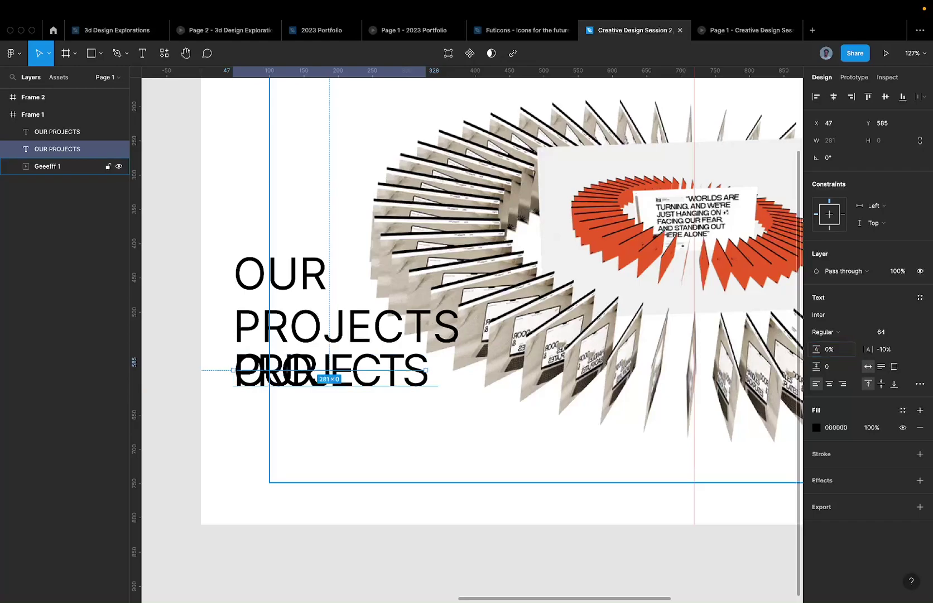
{"action": "left_click", "coordinate": [849, 355]}
{"action": "type", "text": "auto"}
{"action": "key", "text": "Return"}
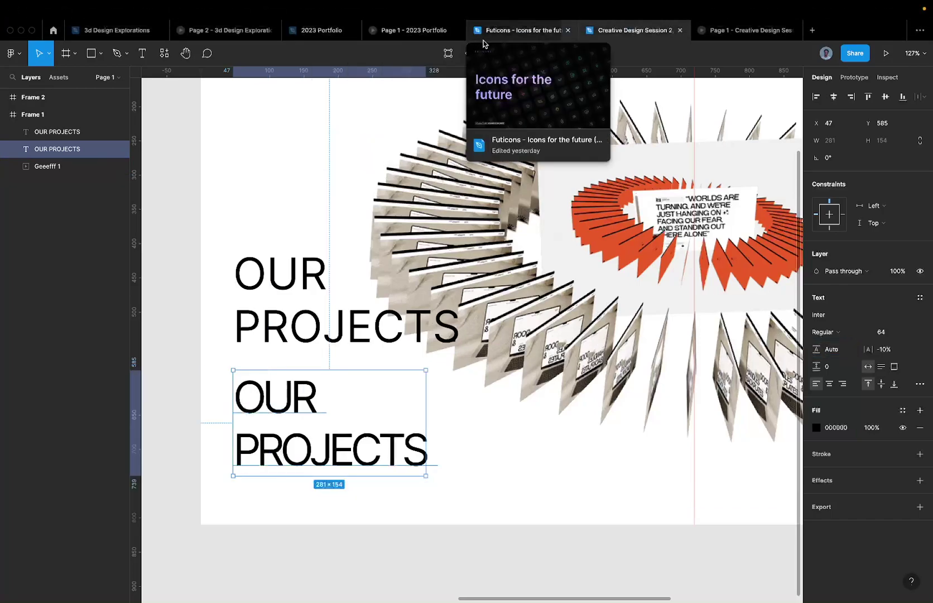
Close Futicons, check the WORK heading's 96% line height in 3d Design Explorations, then return
{"action": "left_click", "coordinate": [567, 30]}
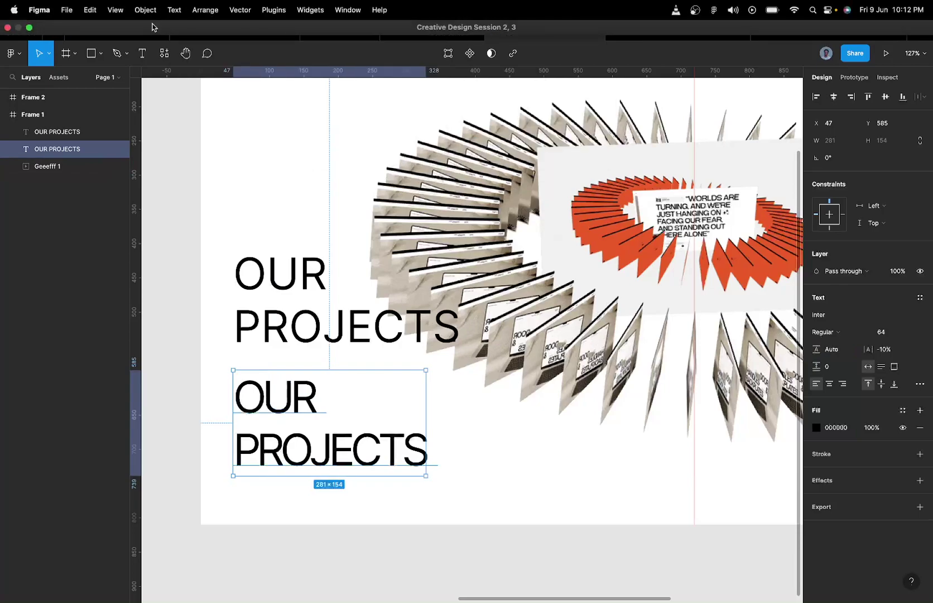
{"action": "left_click", "coordinate": [126, 31]}
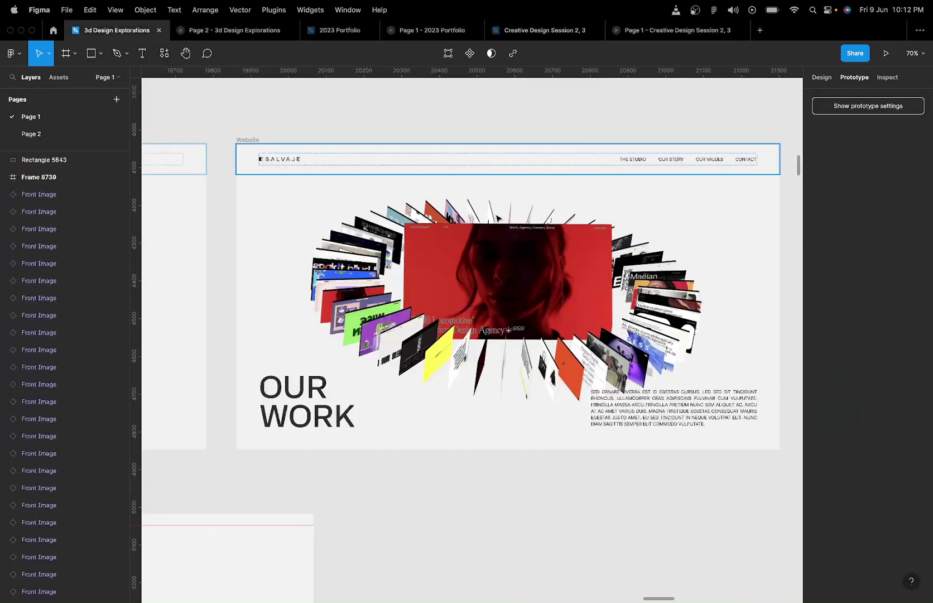
{"action": "left_click", "coordinate": [307, 413]}
{"action": "left_click", "coordinate": [821, 77]}
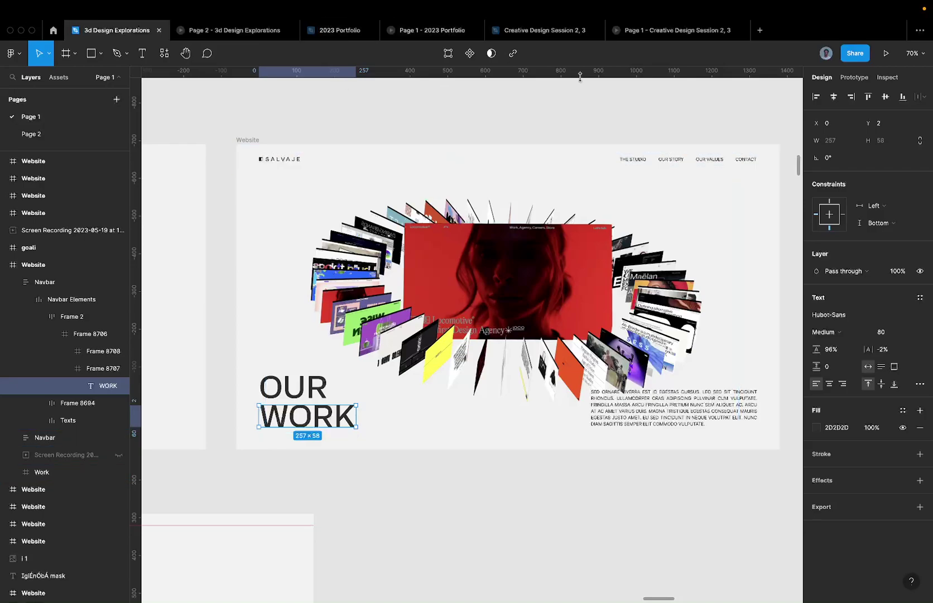
{"action": "left_click", "coordinate": [556, 36]}
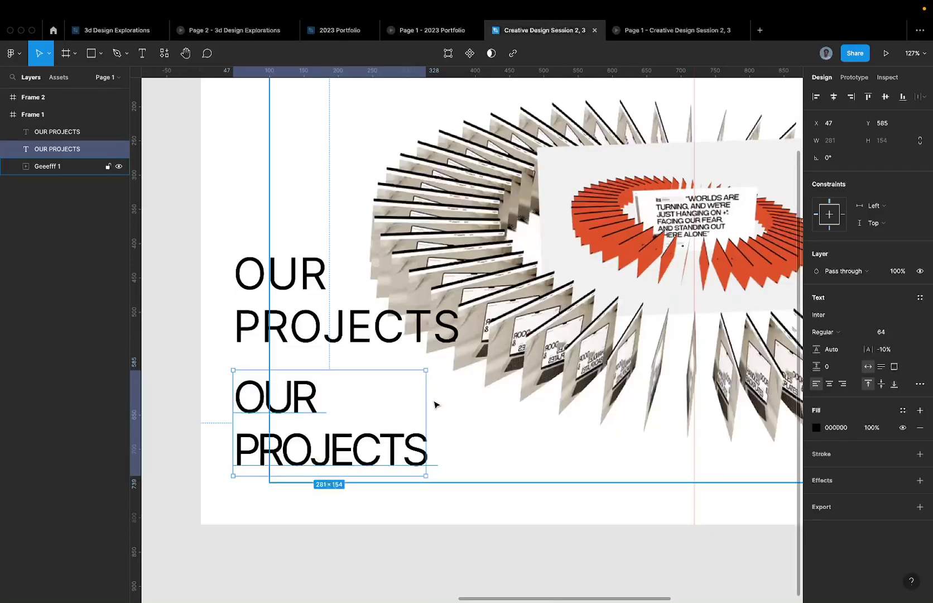
Set the lower OUR PROJECTS heading's font to Hubot-Sans
{"action": "left_click", "coordinate": [832, 312]}
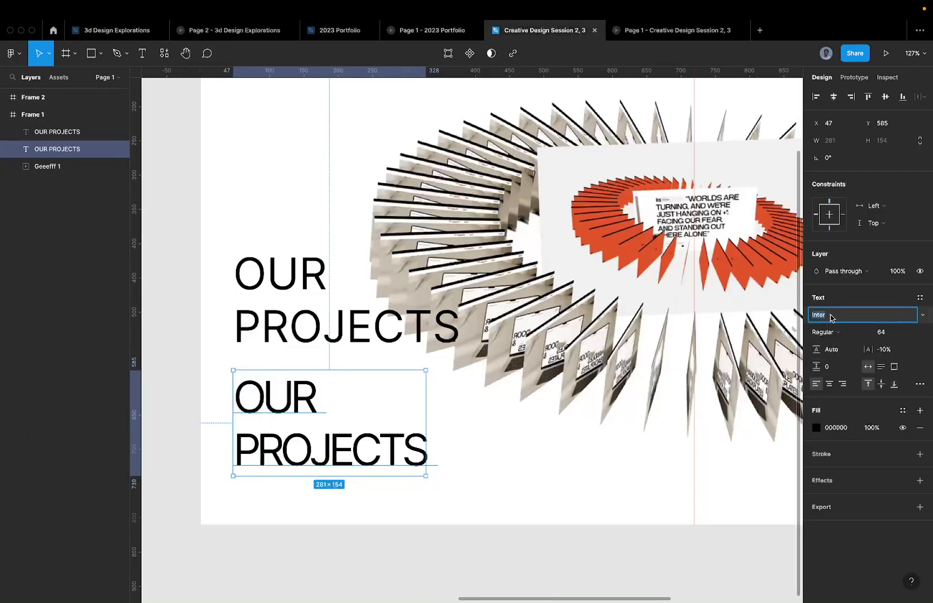
{"action": "type", "text": "HubIT"}
{"action": "key", "text": "BackSpace"}
{"action": "key", "text": "BackSpace"}
{"action": "type", "text": "oT-"}
{"action": "key", "text": "Return"}
Delete the upper duplicate OUR PROJECTS text
{"action": "scroll", "coordinate": [271, 430], "scroll_direction": "down", "scroll_amount": 3}
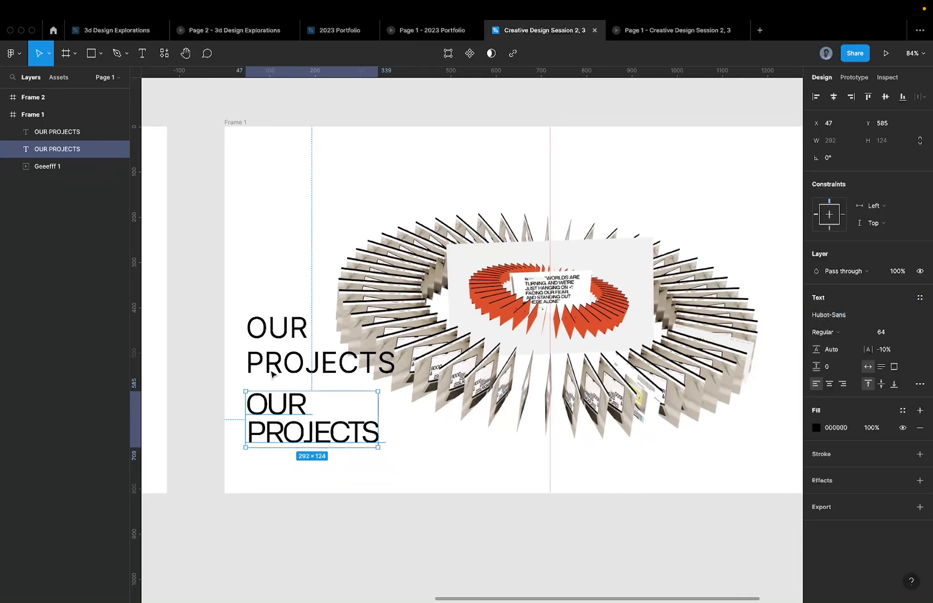
{"action": "left_click", "coordinate": [264, 336]}
{"action": "key", "text": "Delete"}
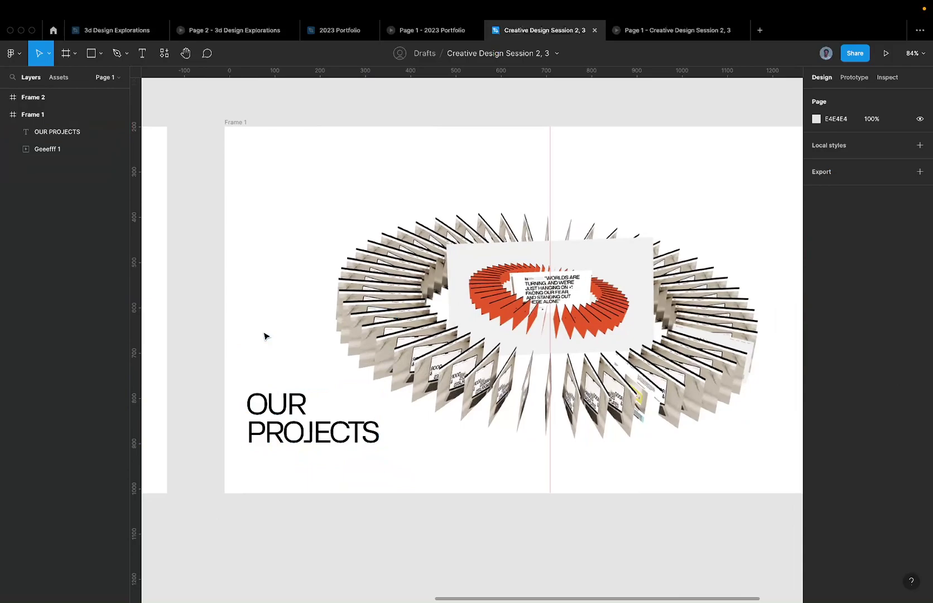
{"action": "left_click", "coordinate": [276, 408]}
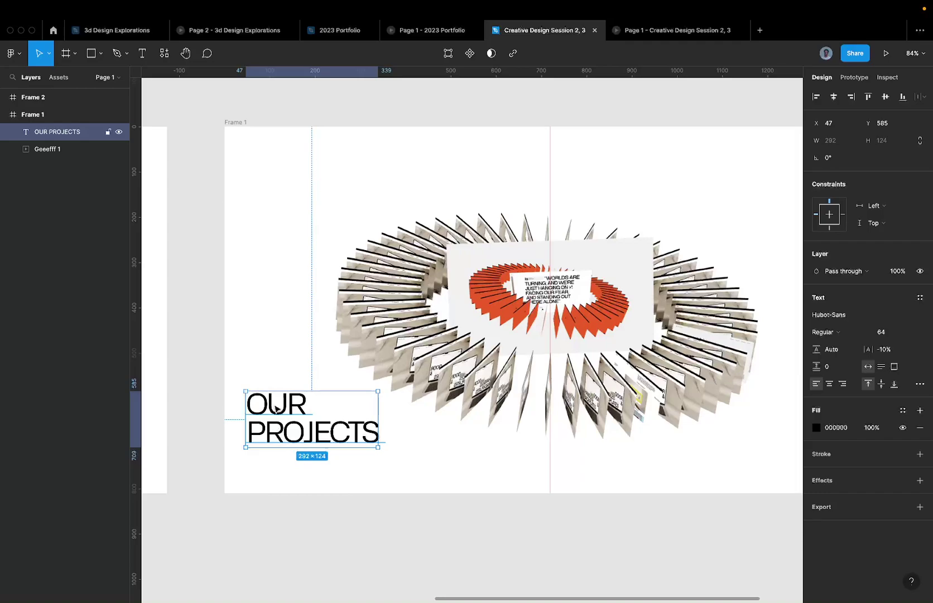
Move the remaining OUR PROJECTS text down in Frame 1 to Y 625
{"action": "scroll", "coordinate": [276, 408], "scroll_direction": "up", "scroll_amount": 3}
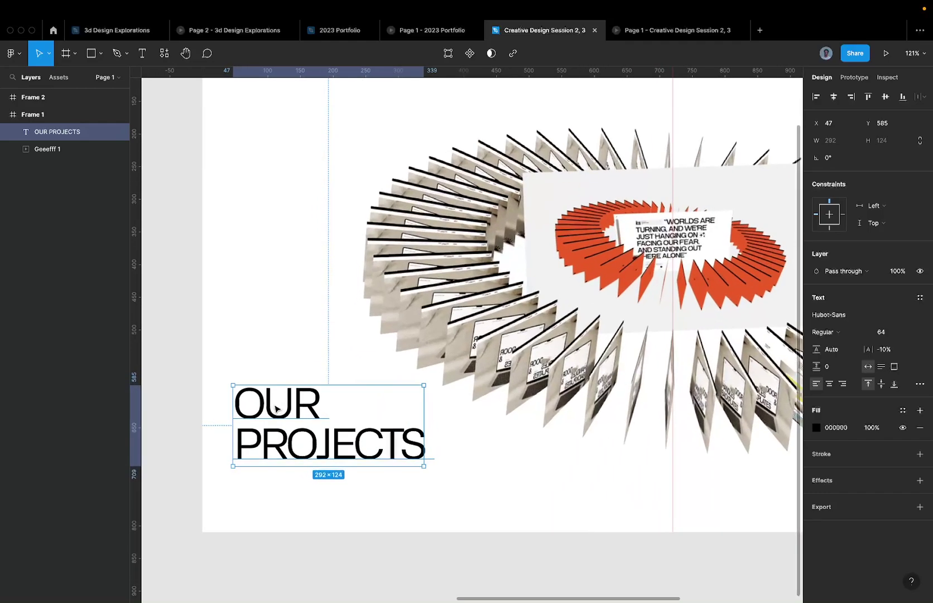
{"action": "scroll", "coordinate": [279, 479], "scroll_direction": "down", "scroll_amount": 3}
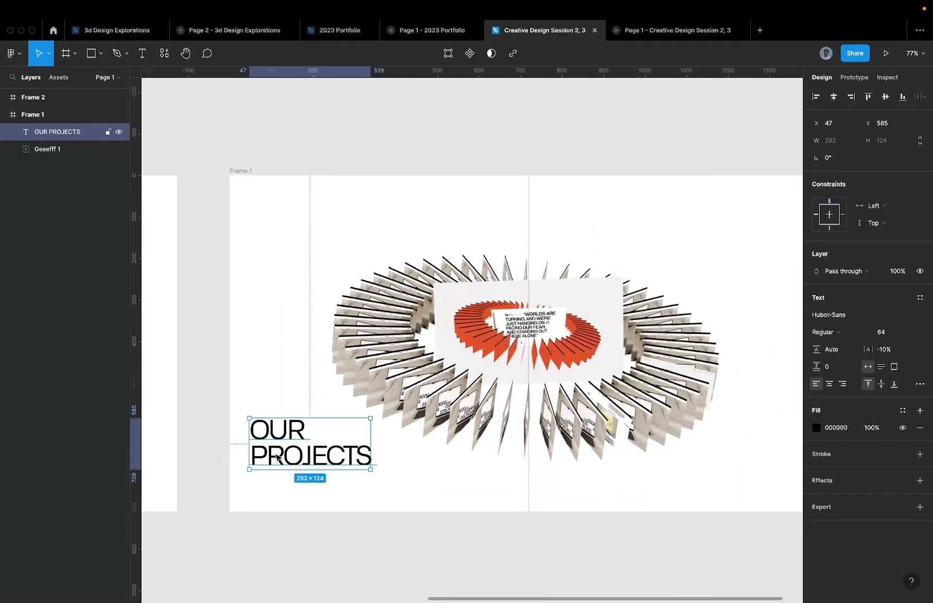
{"action": "left_click_drag", "start_coordinate": [277, 455], "coordinate": [277, 472]}
{"action": "scroll", "coordinate": [278, 472], "scroll_direction": "up", "scroll_amount": 2}
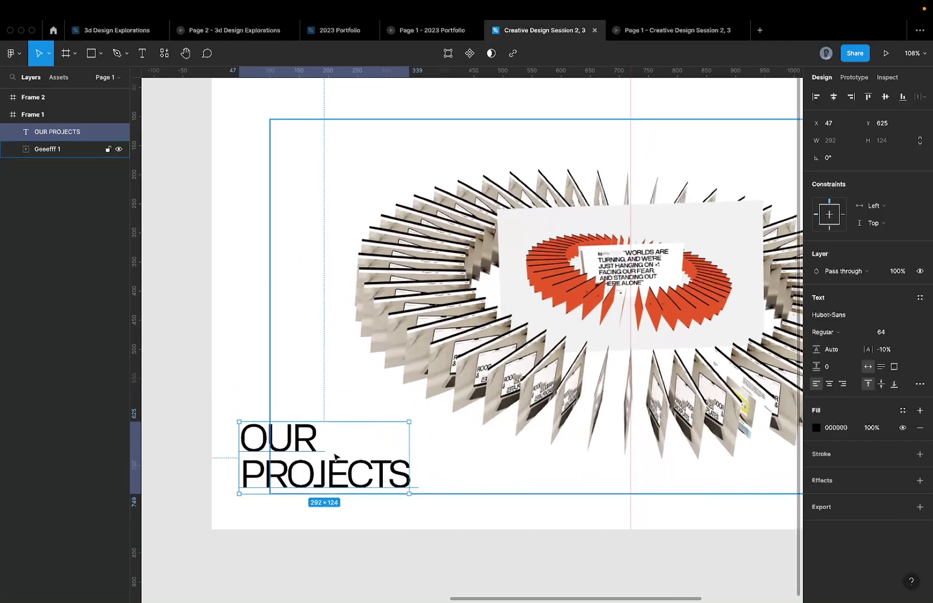
{"action": "scroll", "coordinate": [335, 455], "scroll_direction": "up", "scroll_amount": 3}
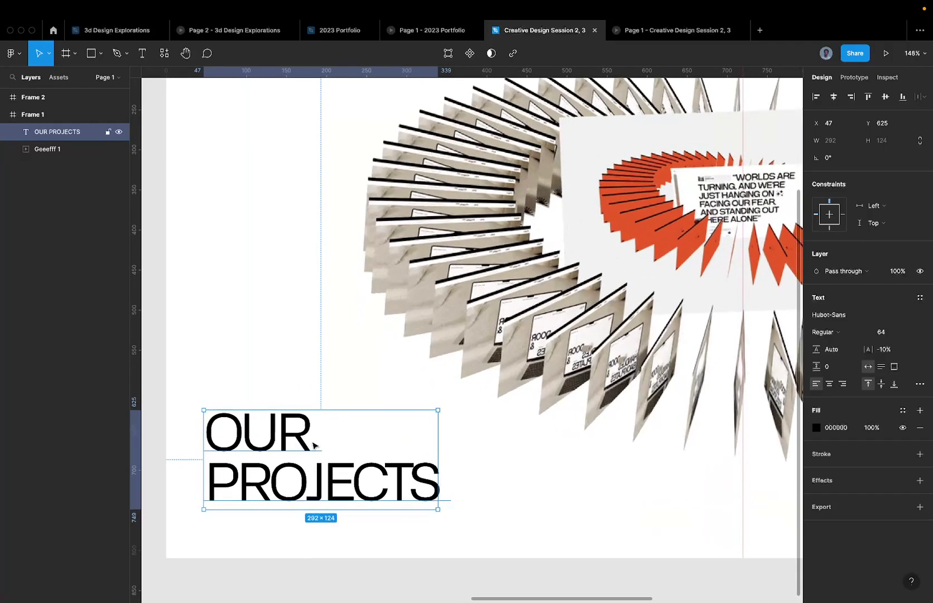
{"action": "scroll", "coordinate": [315, 445], "scroll_direction": "down", "scroll_amount": 2}
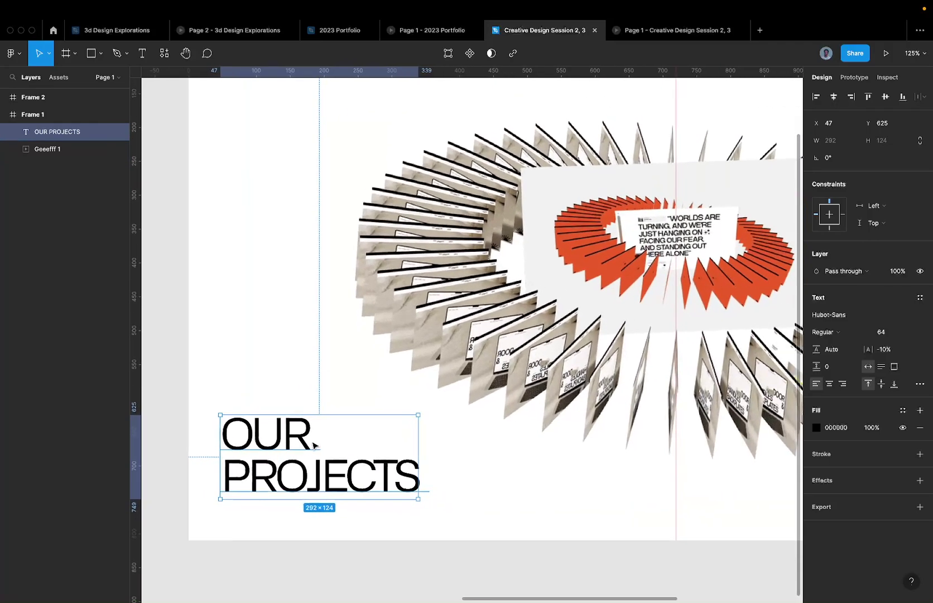
{"action": "left_click", "coordinate": [250, 392]}
{"action": "left_click", "coordinate": [254, 441]}
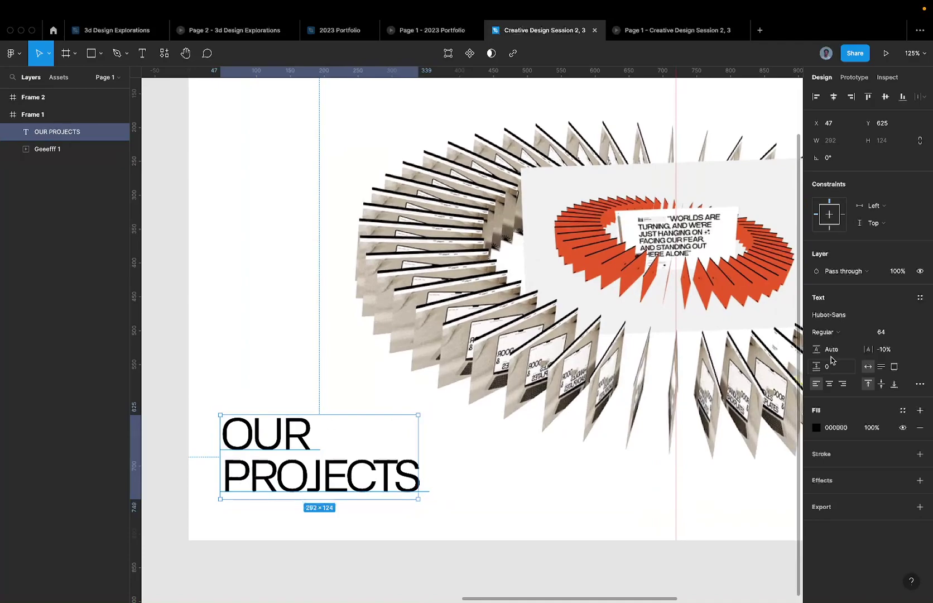
{"action": "left_click", "coordinate": [847, 351]}
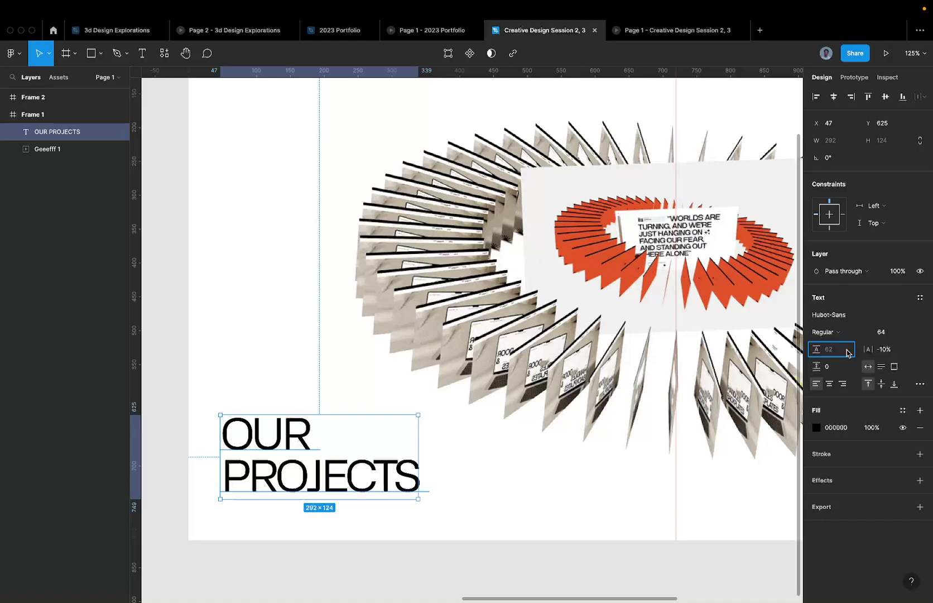
Give OUR PROJECTS a 56 line height, tightening its box to 292 × 112
{"action": "type", "text": "490"}
{"action": "key", "text": "Return"}
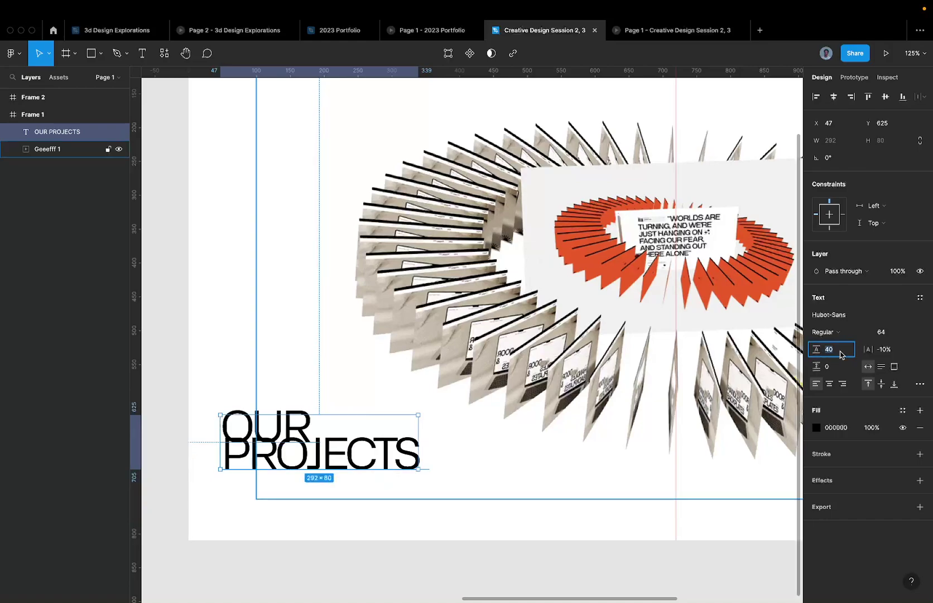
{"action": "type", "text": "64"}
{"action": "type", "text": "656"}
{"action": "key", "text": "Return"}
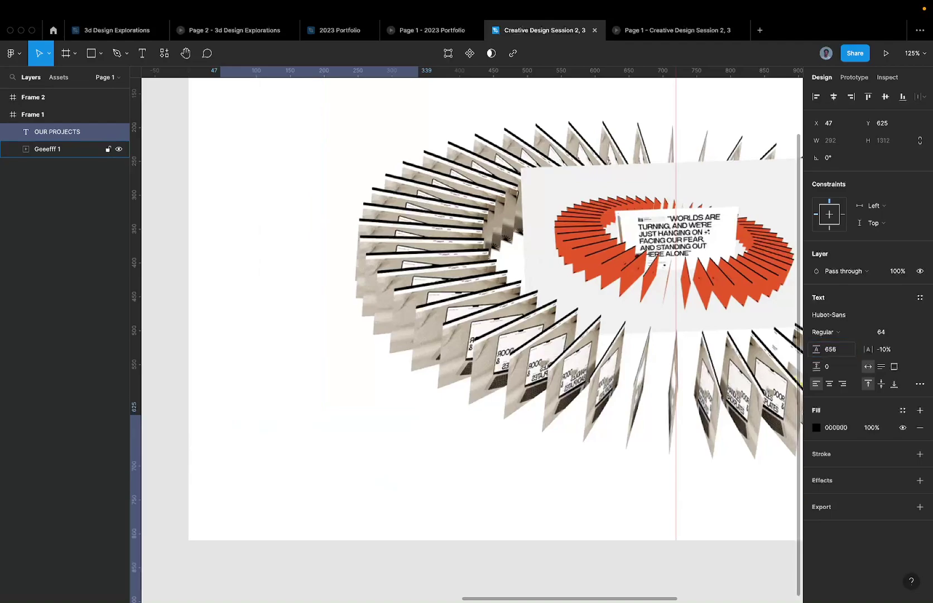
{"action": "type", "text": "56"}
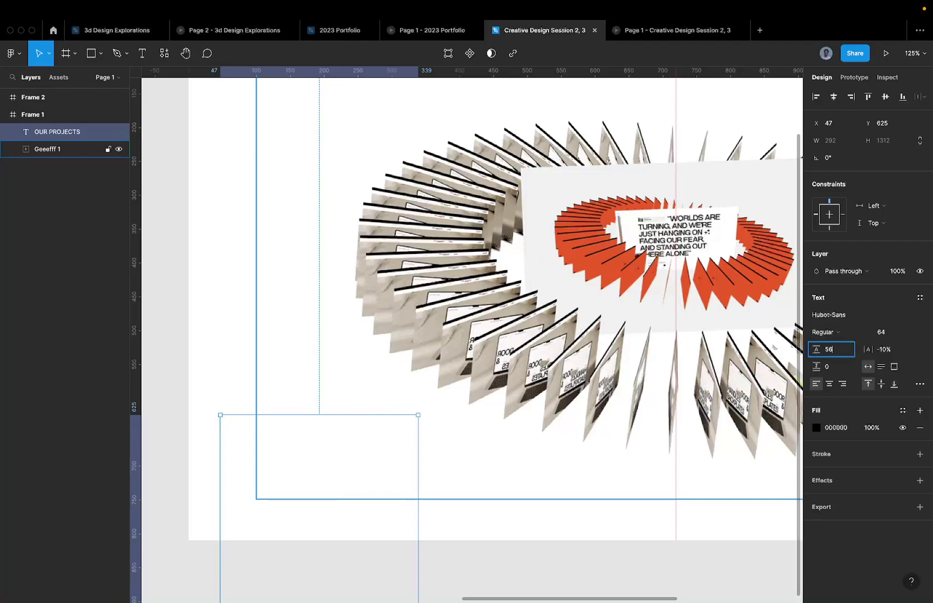
{"action": "key", "text": "Return"}
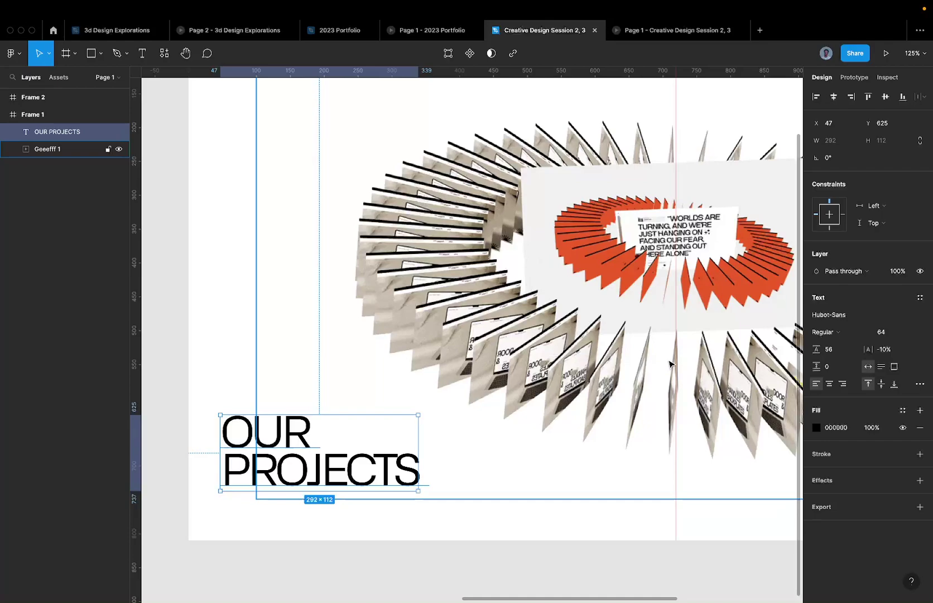
{"action": "scroll", "coordinate": [412, 396], "scroll_direction": "down", "scroll_amount": 3}
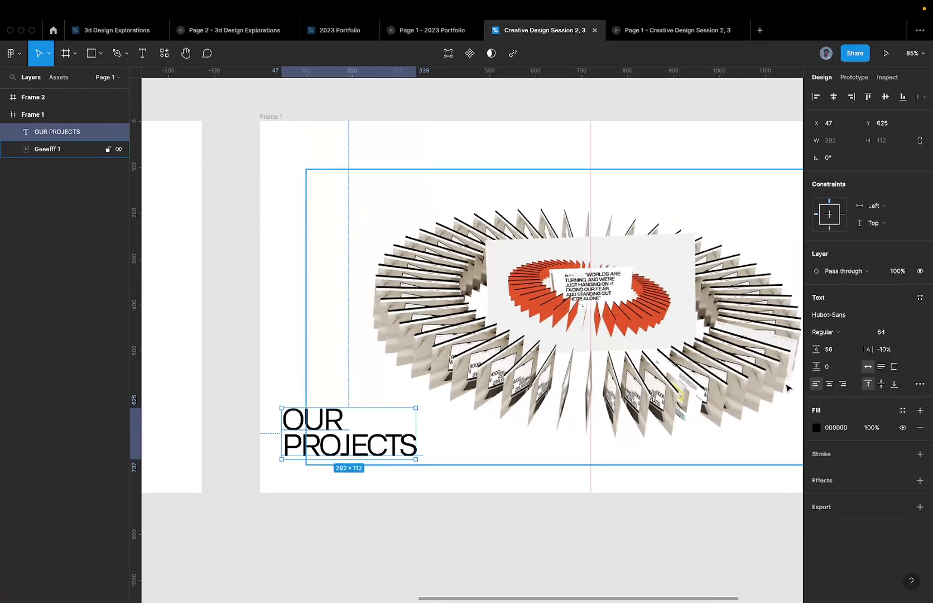
Try -12% letter spacing on OUR PROJECTS and preview the result
{"action": "left_click", "coordinate": [889, 353]}
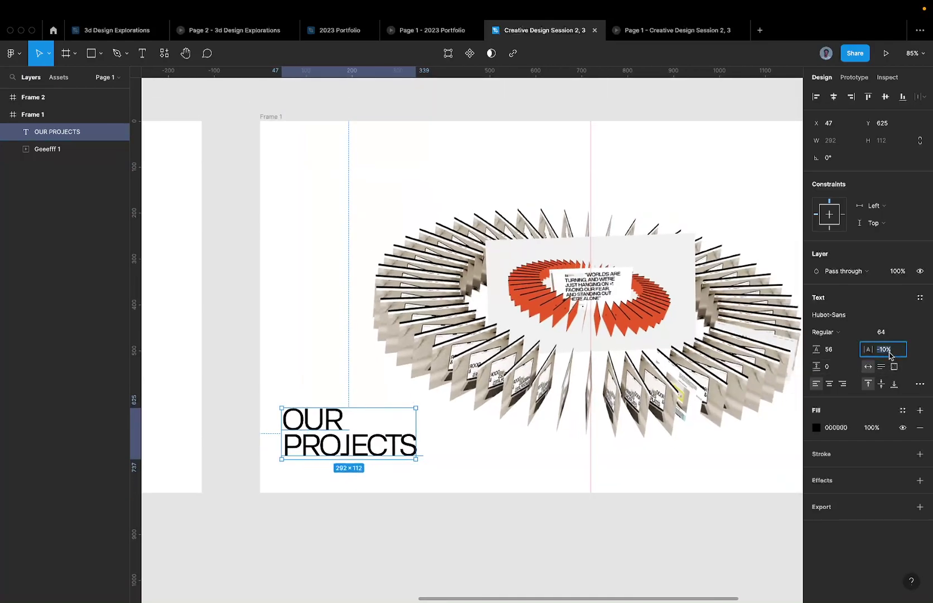
{"action": "type", "text": "-"}
{"action": "key", "text": "Return"}
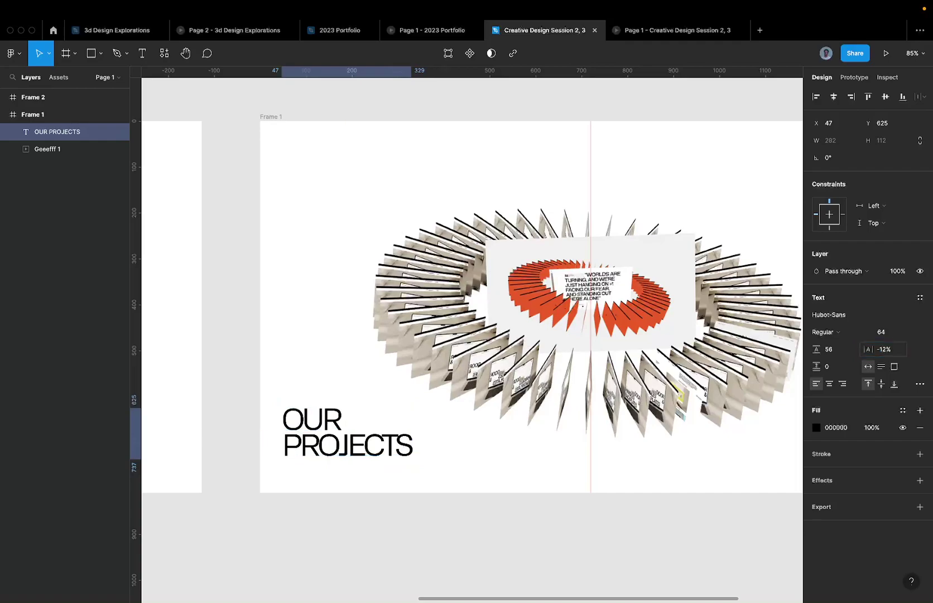
{"action": "left_click", "coordinate": [424, 529]}
{"action": "scroll", "coordinate": [346, 492], "scroll_direction": "up", "scroll_amount": 5, "text": "ctrl"}
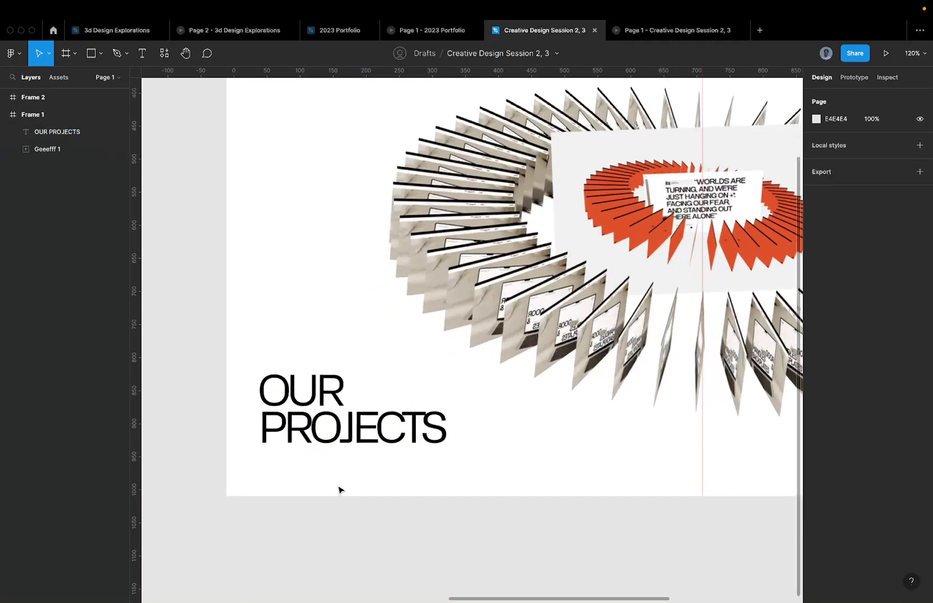
{"action": "left_click", "coordinate": [301, 425]}
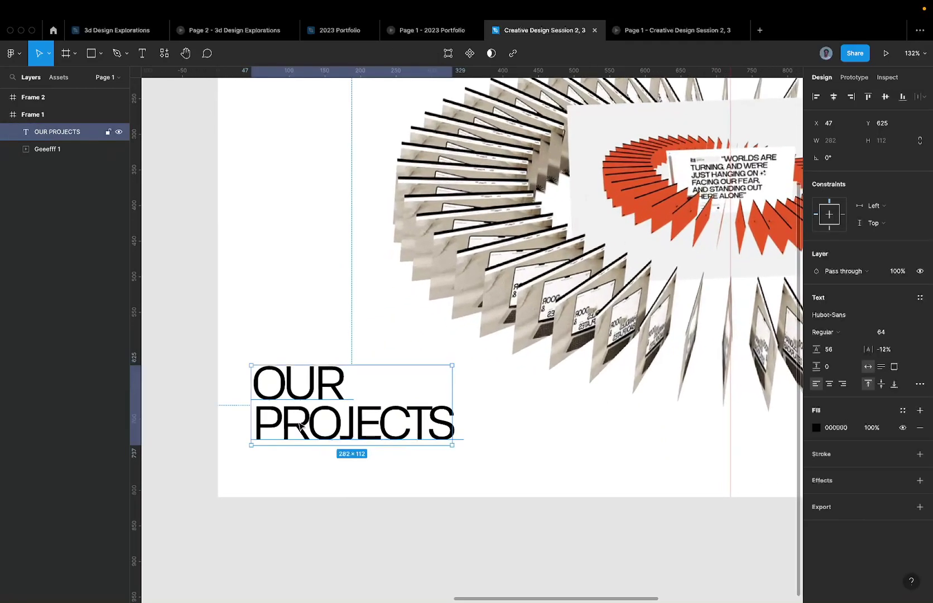
Settle on -8% letter spacing, widening the heading box to 302
{"action": "left_click", "coordinate": [896, 349]}
{"action": "type", "text": "-8"}
{"action": "key", "text": "Return"}
{"action": "left_click", "coordinate": [444, 516]}
{"action": "scroll", "coordinate": [444, 517], "scroll_direction": "down", "scroll_amount": 3, "text": "ctrl"}
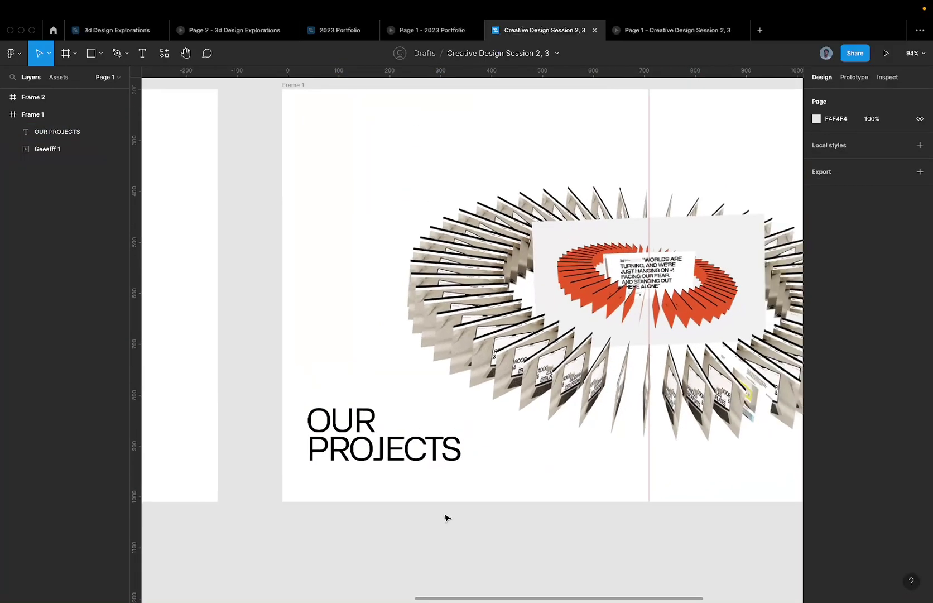
{"action": "left_click", "coordinate": [336, 450]}
{"action": "scroll", "coordinate": [336, 451], "scroll_direction": "up", "scroll_amount": 3, "text": "ctrl"}
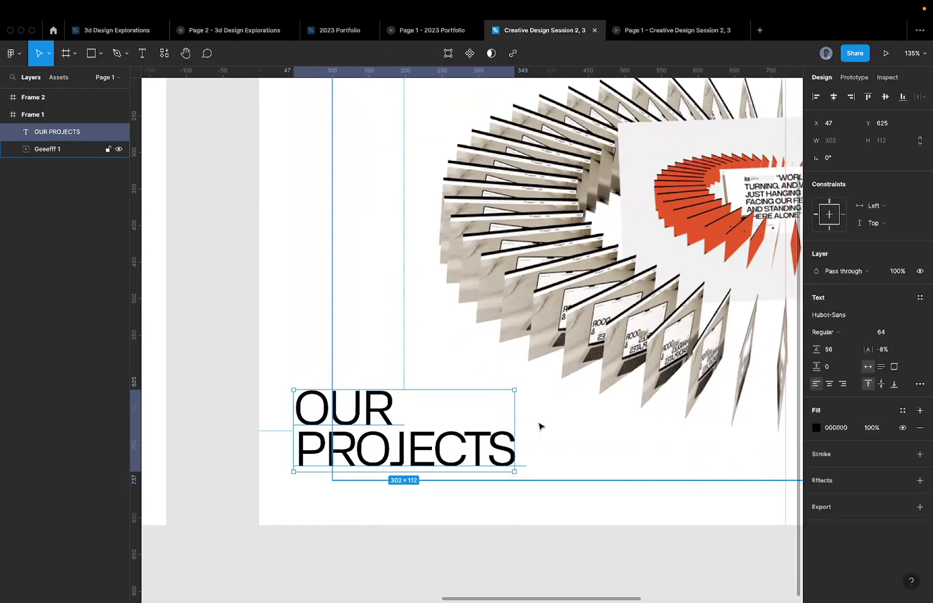
{"action": "left_click", "coordinate": [846, 348]}
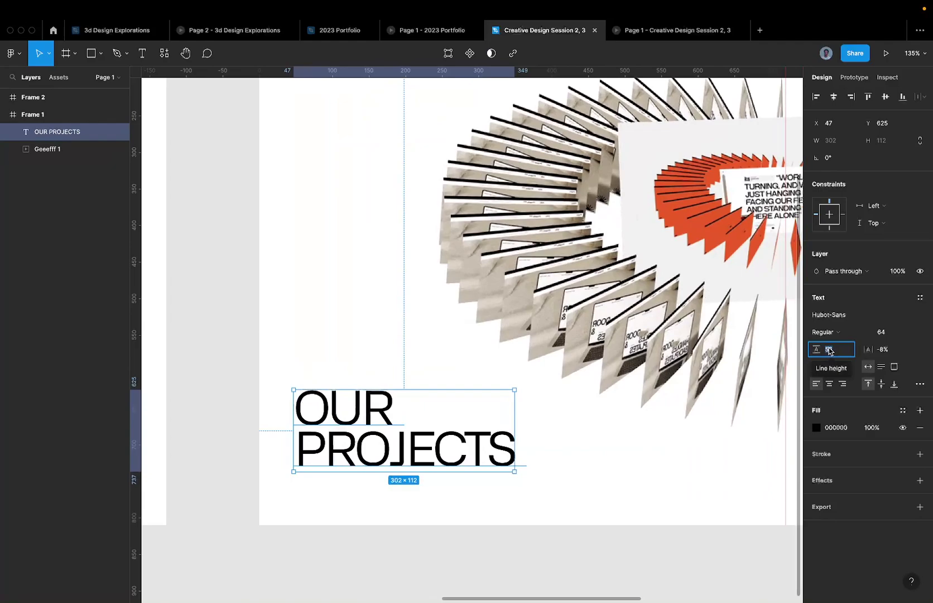
{"action": "left_click", "coordinate": [424, 557]}
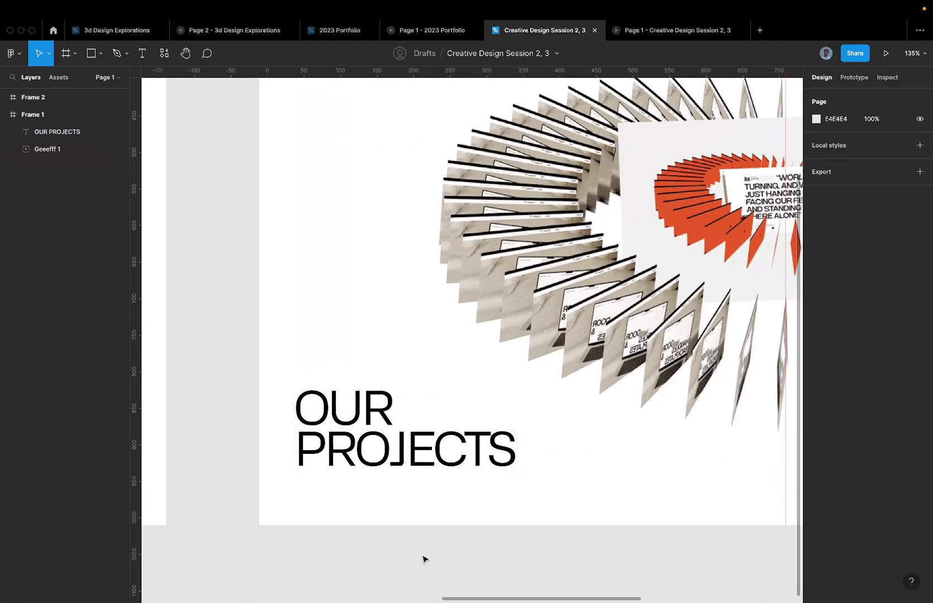
{"action": "scroll", "coordinate": [358, 537], "scroll_direction": "down", "scroll_amount": 5}
{"action": "left_click", "coordinate": [354, 484]}
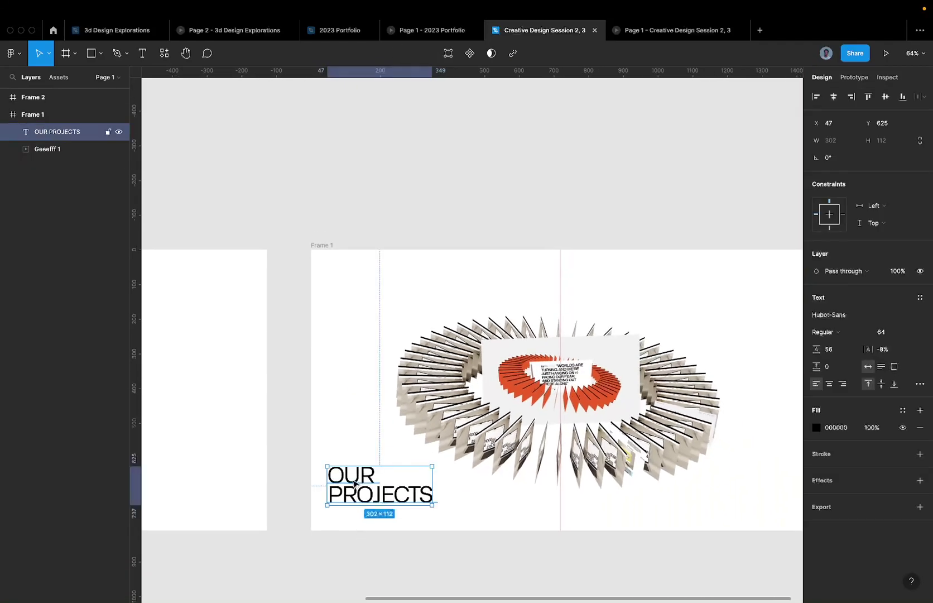
Compare Bold and SemiBold weights on OUR PROJECTS, settling on Medium
{"action": "left_click", "coordinate": [830, 333]}
{"action": "left_click", "coordinate": [835, 372]}
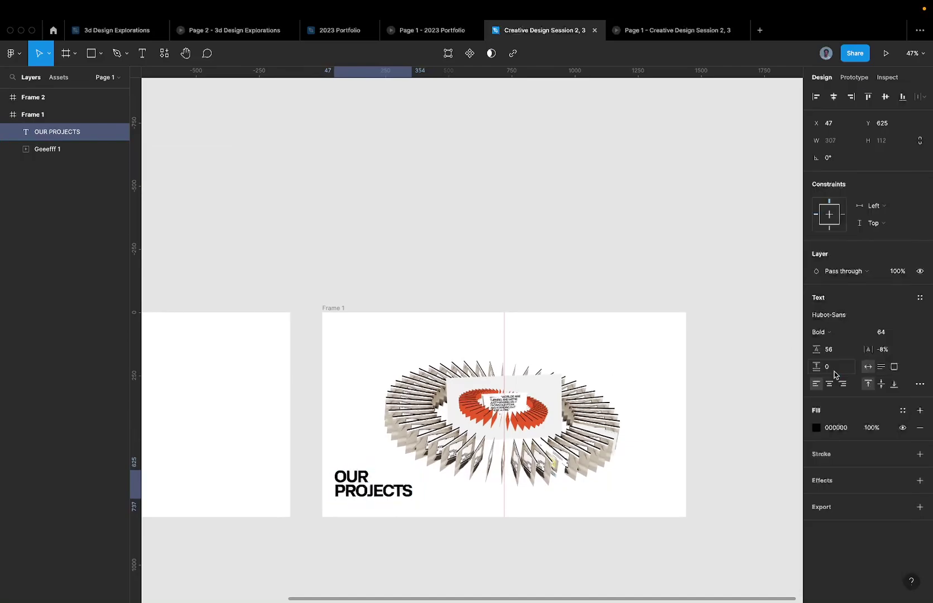
{"action": "left_click", "coordinate": [837, 332]}
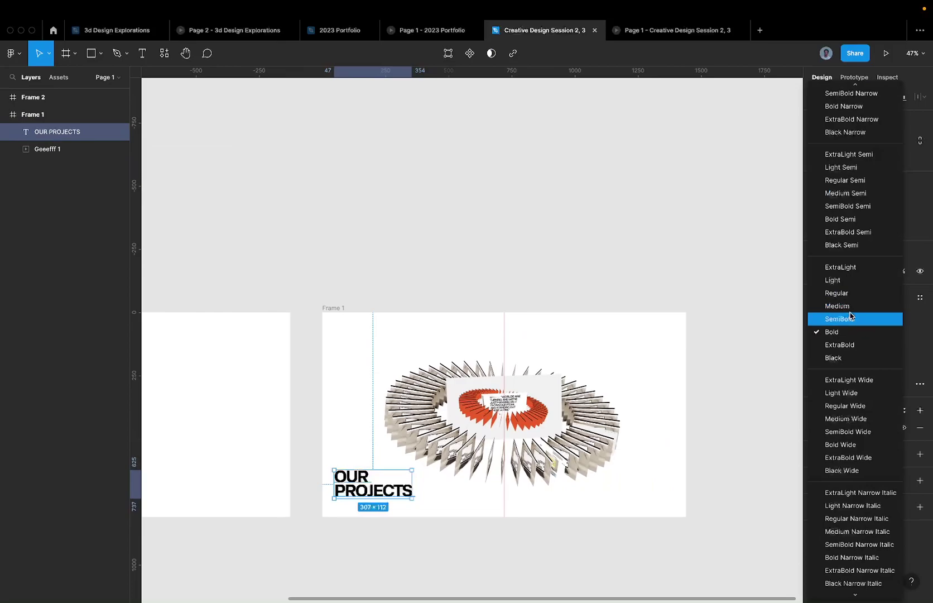
{"action": "left_click", "coordinate": [850, 317]}
{"action": "left_click", "coordinate": [826, 335]}
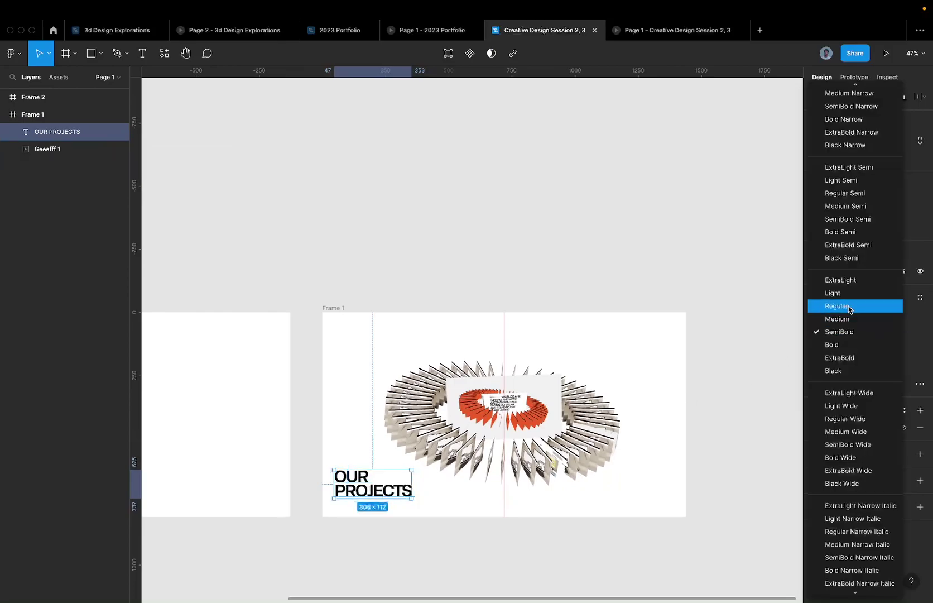
{"action": "left_click", "coordinate": [837, 306]}
{"action": "left_click", "coordinate": [454, 547]}
Give the OUR PROJECTS text a 121212 near-black fill
{"action": "scroll", "coordinate": [455, 549], "scroll_direction": "up", "scroll_amount": 5}
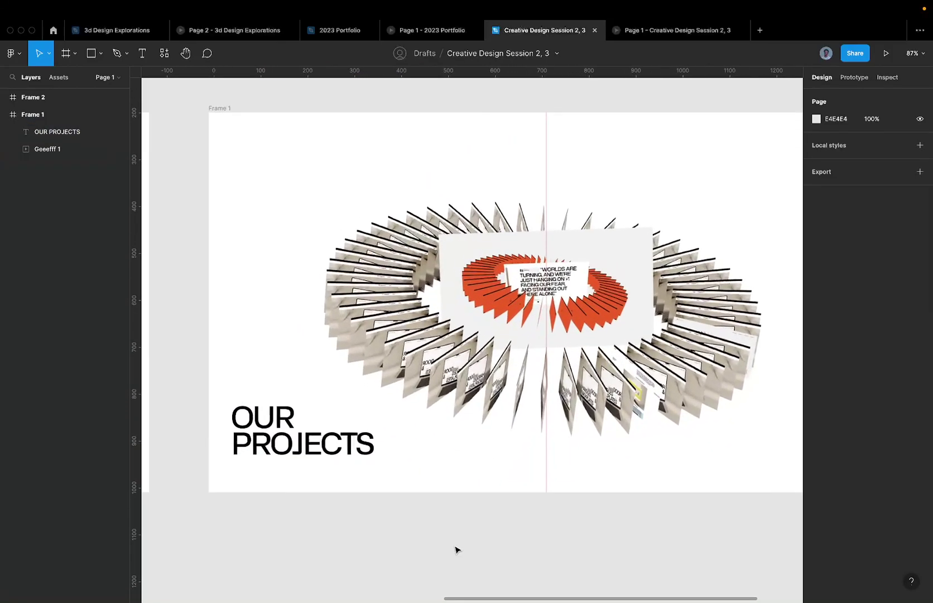
{"action": "left_click", "coordinate": [274, 449]}
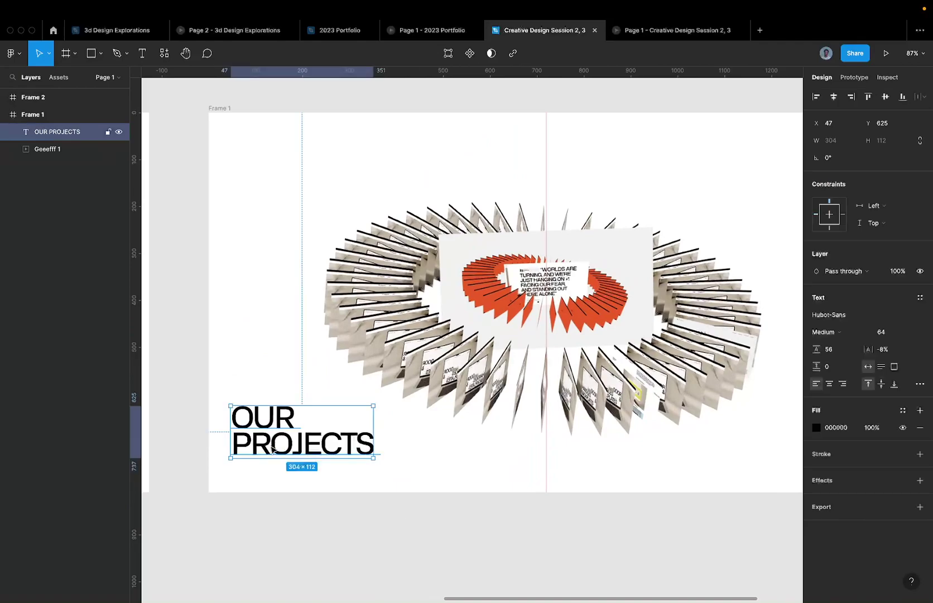
{"action": "left_click", "coordinate": [837, 427]}
{"action": "type", "text": "12"}
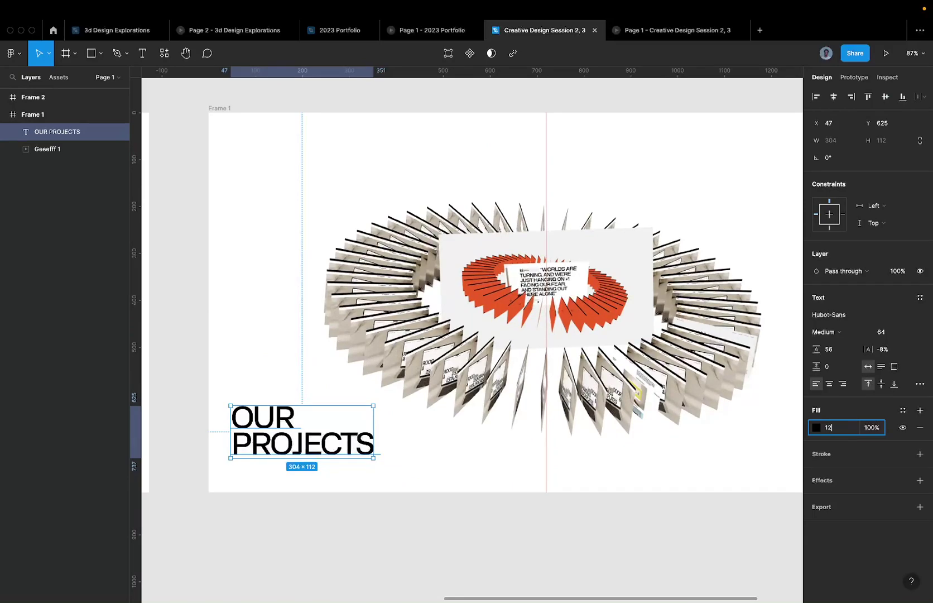
{"action": "key", "text": "Return"}
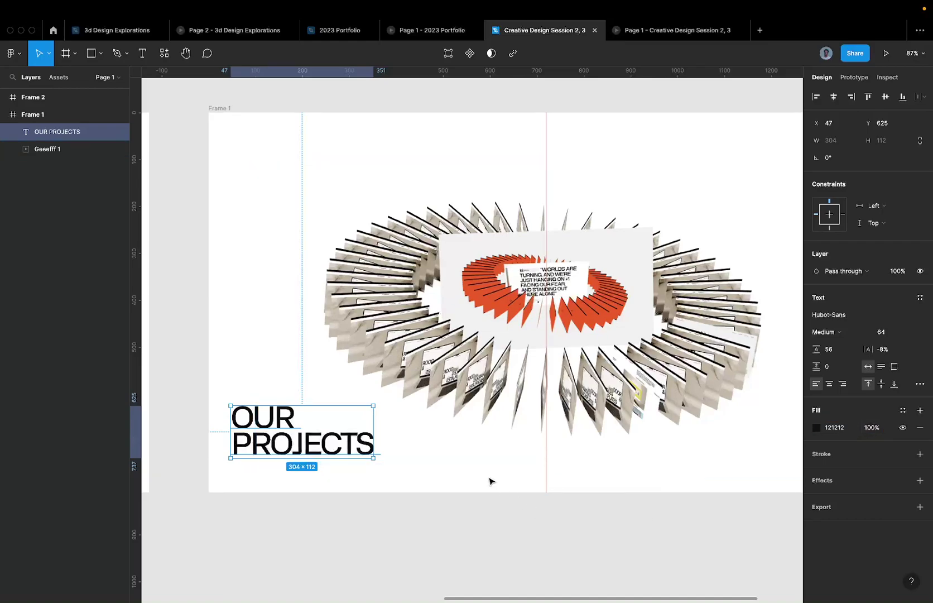
{"action": "scroll", "coordinate": [490, 481], "scroll_direction": "down", "scroll_amount": 3}
{"action": "scroll", "coordinate": [413, 467], "scroll_direction": "up", "scroll_amount": 3}
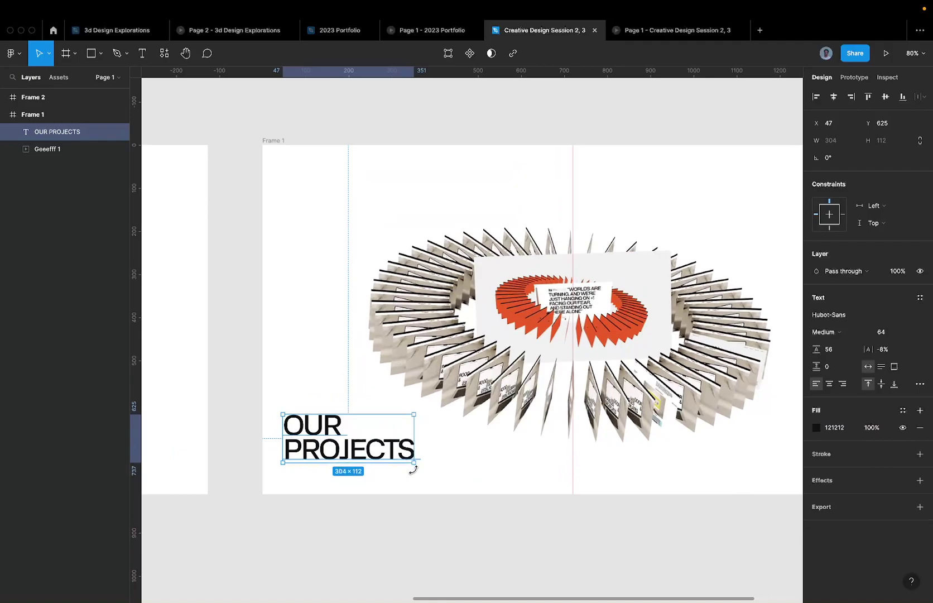
Duplicate OUR PROJECTS to X 1024, Y 625 at Frame 1's right edge and edit the copy
{"action": "scroll", "coordinate": [414, 469], "scroll_direction": "down", "scroll_amount": 2}
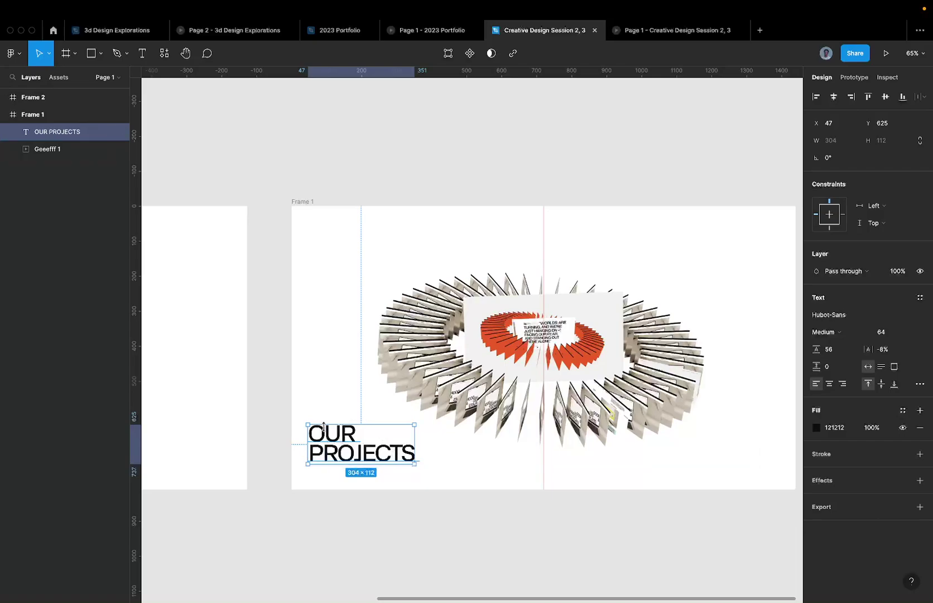
{"action": "scroll", "coordinate": [324, 427], "scroll_direction": "down", "scroll_amount": 2}
{"action": "scroll", "coordinate": [334, 423], "scroll_direction": "down", "scroll_amount": 4}
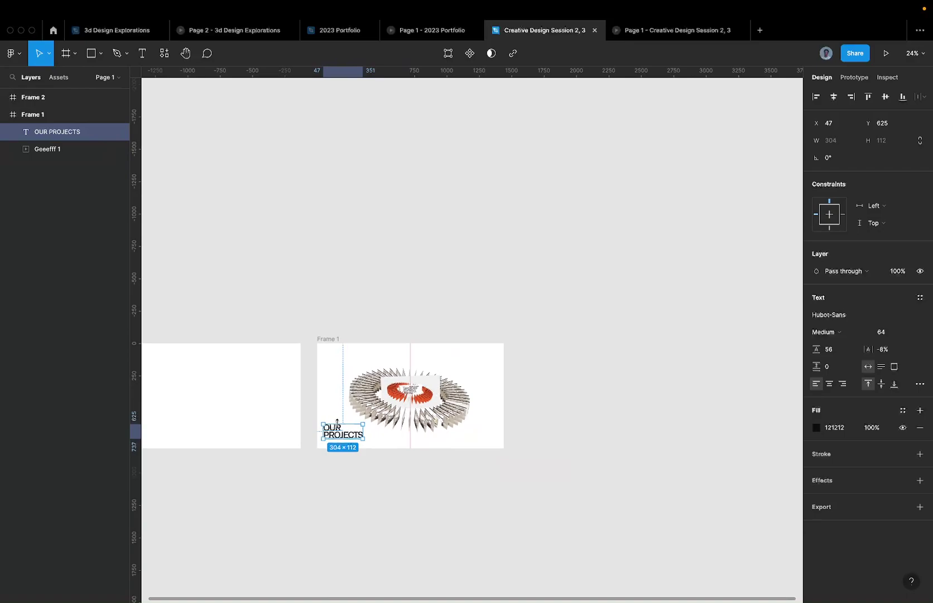
{"action": "scroll", "coordinate": [338, 422], "scroll_direction": "up", "scroll_amount": 3}
{"action": "left_click_drag", "start_coordinate": [342, 432], "coordinate": [570, 431]}
{"action": "scroll", "coordinate": [563, 429], "scroll_direction": "up", "scroll_amount": 3}
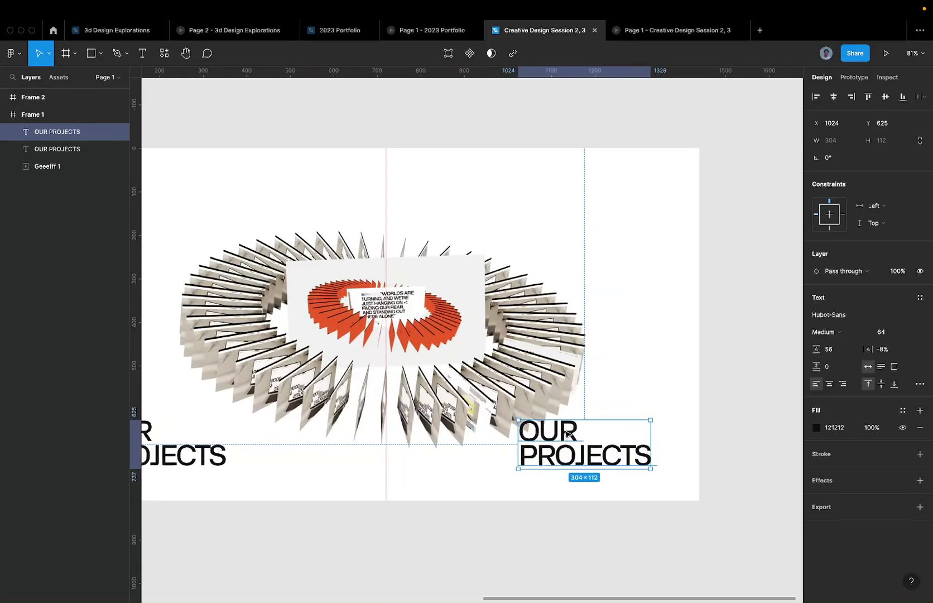
{"action": "double_click", "coordinate": [564, 430]}
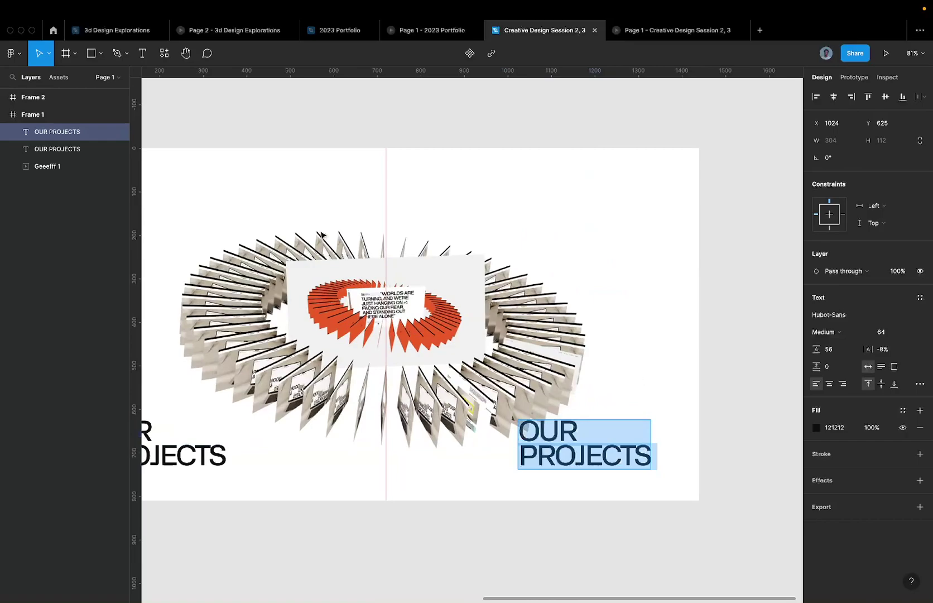
Launch the Lorem Ipsum plugin from Resources > Plugins for the copied text
{"action": "left_click", "coordinate": [164, 53]}
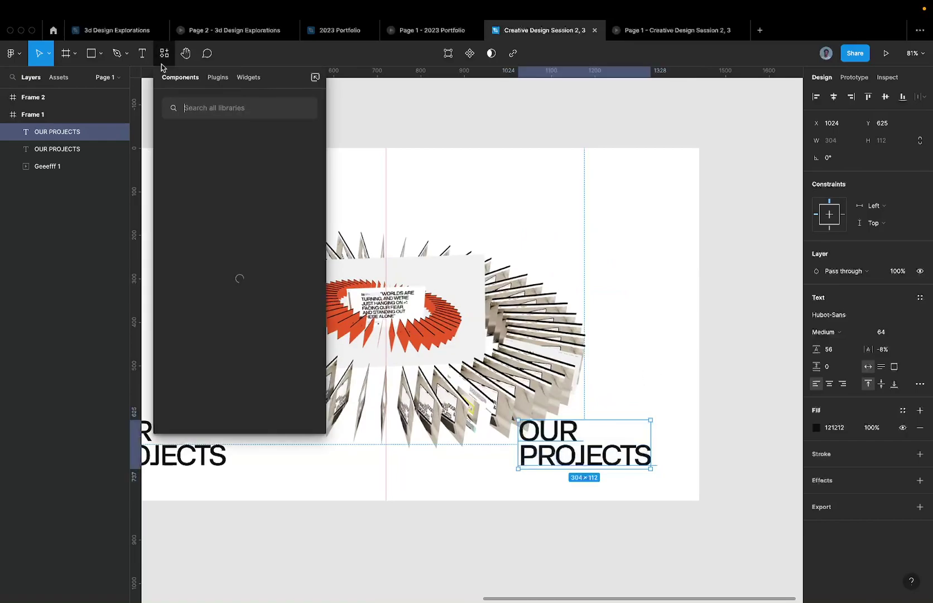
{"action": "left_click", "coordinate": [219, 77]}
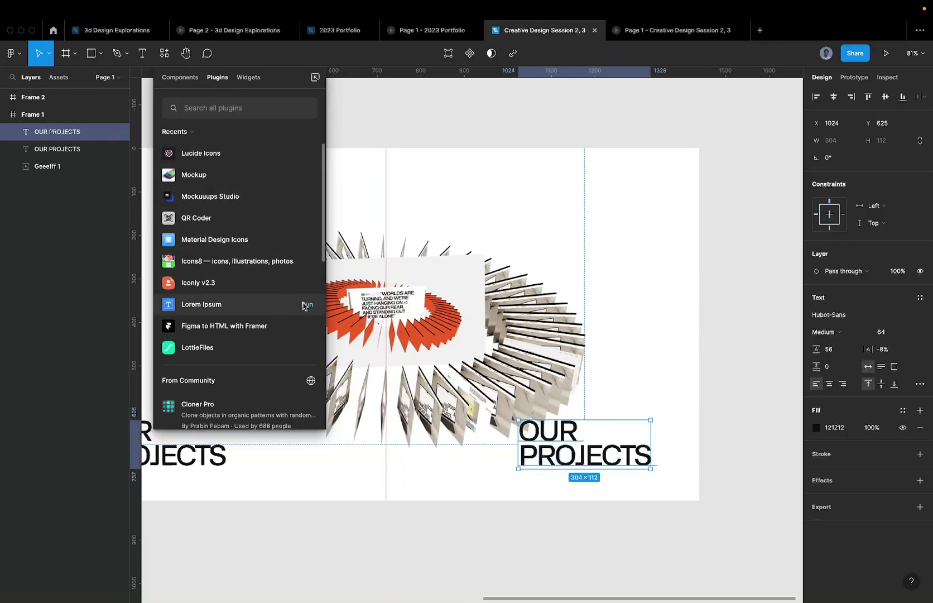
{"action": "left_click", "coordinate": [306, 303]}
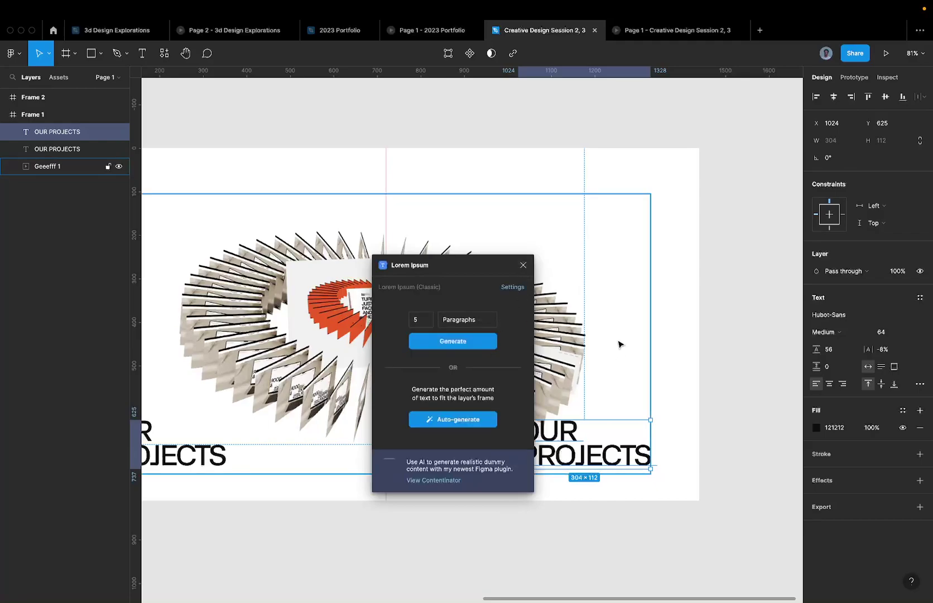
{"action": "scroll", "coordinate": [620, 345], "scroll_direction": "down", "scroll_amount": 5}
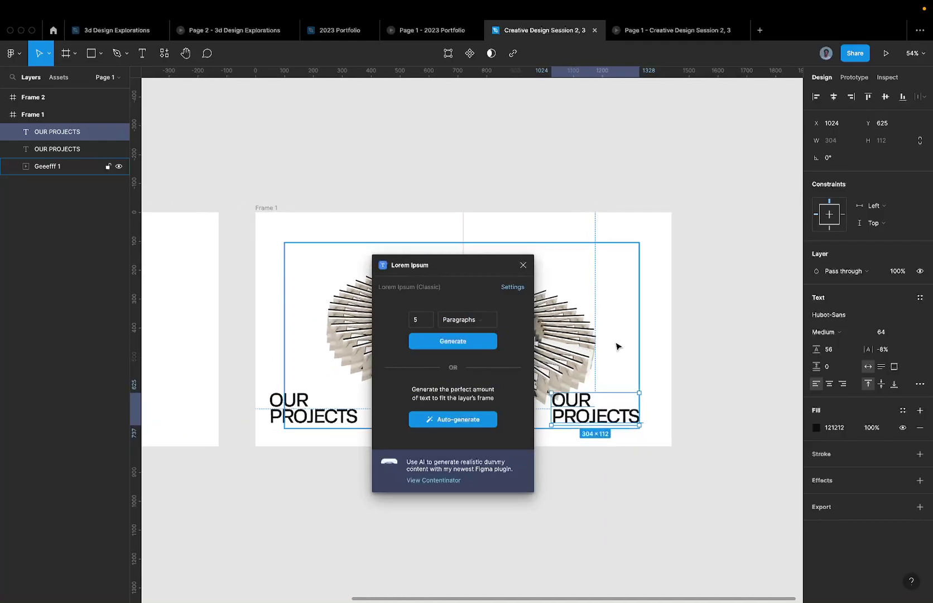
Generate five lorem paragraphs in the copy and drag it into Frame 1
{"action": "left_click", "coordinate": [444, 342]}
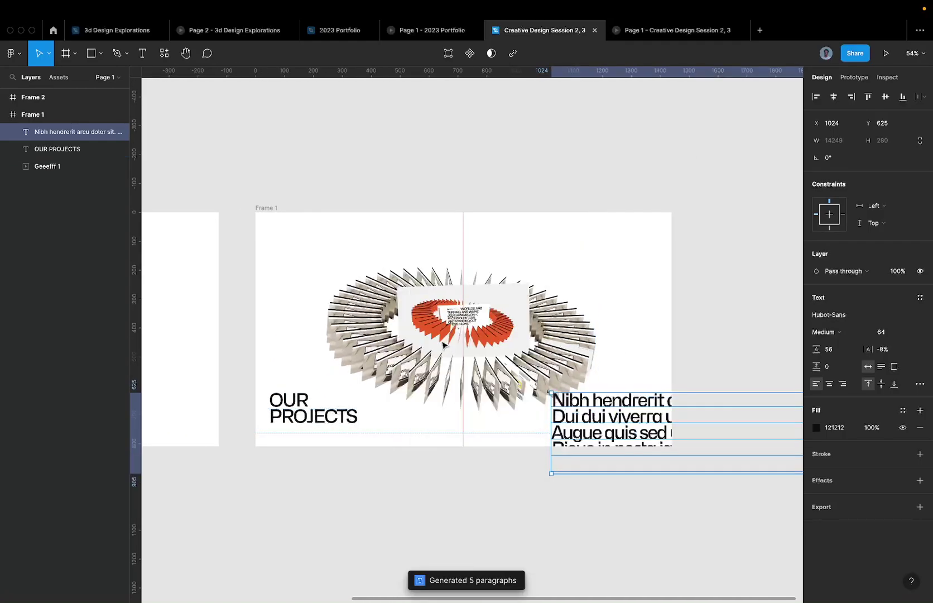
{"action": "scroll", "coordinate": [636, 337], "scroll_direction": "down", "scroll_amount": 5}
{"action": "left_click_drag", "start_coordinate": [622, 386], "coordinate": [556, 368]}
{"action": "scroll", "coordinate": [554, 366], "scroll_direction": "up", "scroll_amount": 5}
Move OUR PROJECTS below Frame 1 and shift the lorem text left to X 57
{"action": "left_click", "coordinate": [422, 393]}
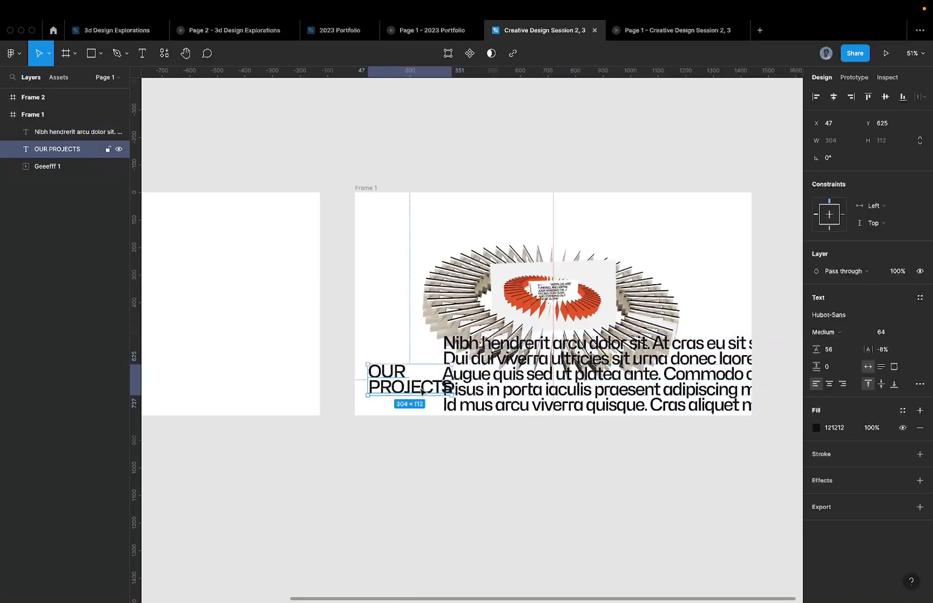
{"action": "left_click_drag", "start_coordinate": [423, 392], "coordinate": [420, 474]}
{"action": "left_click_drag", "start_coordinate": [543, 358], "coordinate": [449, 351]}
Narrow the lorem text box first to 1657, then to 1315 wide
{"action": "scroll", "coordinate": [494, 353], "scroll_direction": "up", "scroll_amount": 5}
{"action": "scroll", "coordinate": [449, 351], "scroll_direction": "down", "scroll_amount": 5}
{"action": "scroll", "coordinate": [605, 350], "scroll_direction": "down", "scroll_amount": 3}
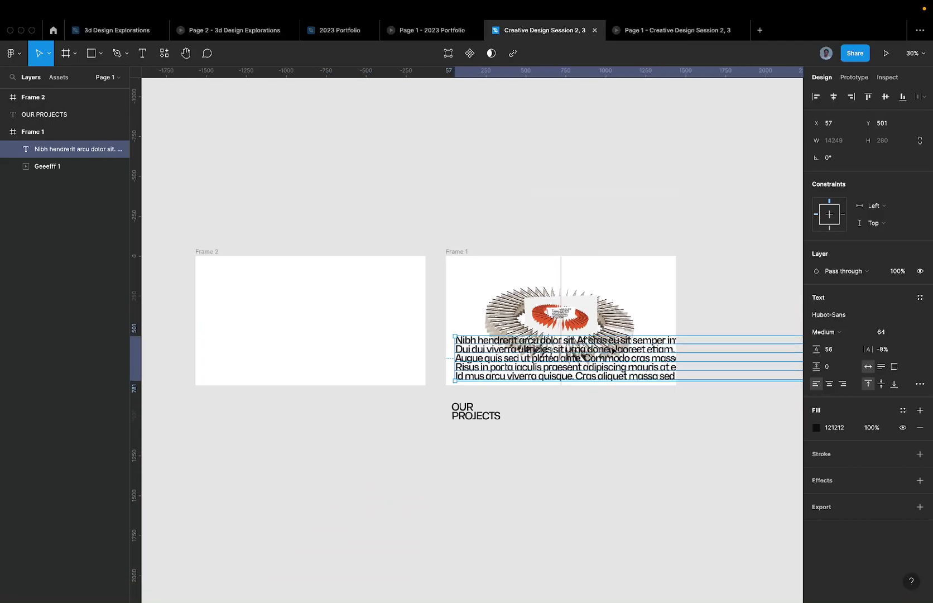
{"action": "scroll", "coordinate": [716, 377], "scroll_direction": "right", "scroll_amount": 5}
{"action": "scroll", "coordinate": [716, 377], "scroll_direction": "down", "scroll_amount": 5}
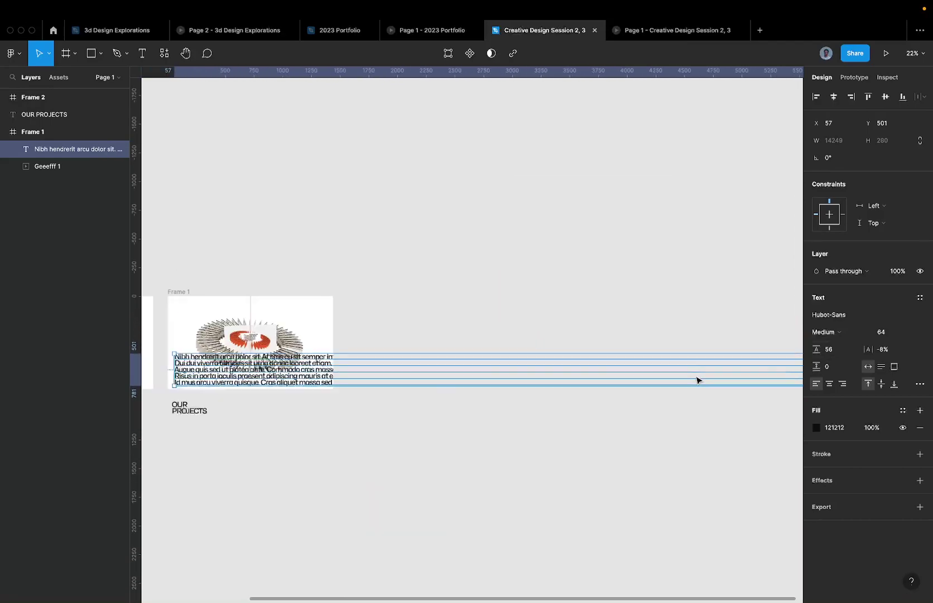
{"action": "scroll", "coordinate": [731, 377], "scroll_direction": "right", "scroll_amount": 3}
{"action": "scroll", "coordinate": [732, 378], "scroll_direction": "down", "scroll_amount": 2}
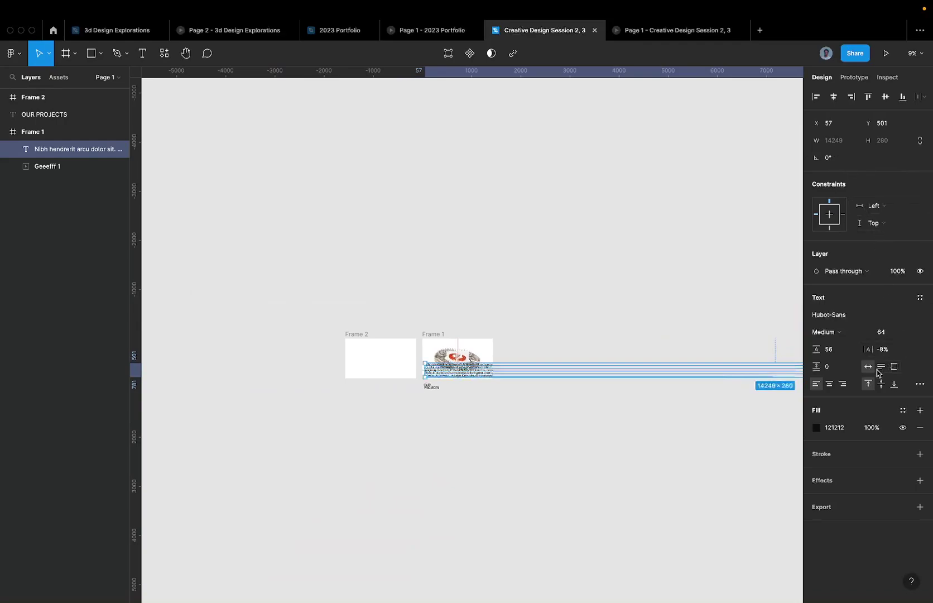
{"action": "scroll", "coordinate": [668, 380], "scroll_direction": "down", "scroll_amount": 3}
{"action": "scroll", "coordinate": [666, 381], "scroll_direction": "right", "scroll_amount": 5}
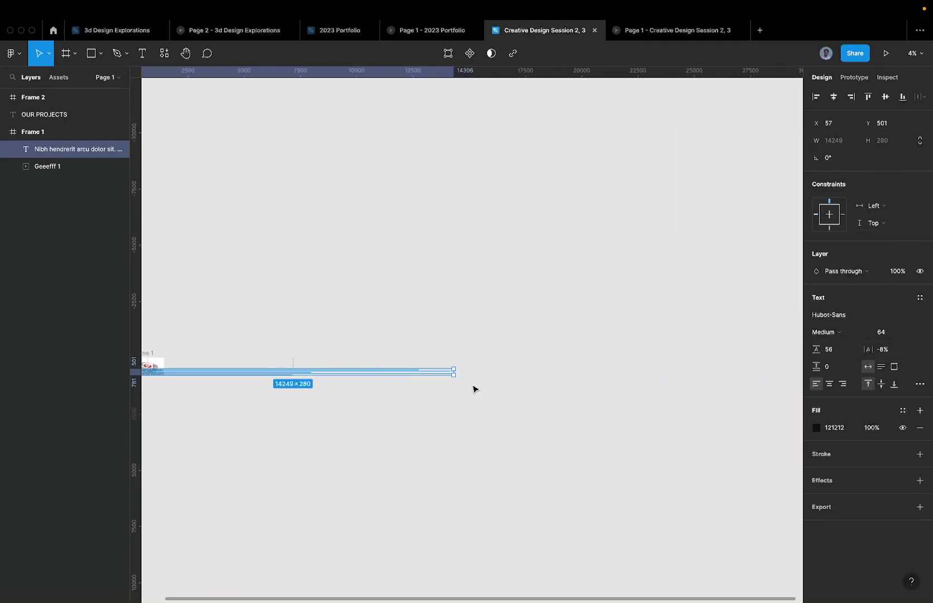
{"action": "left_click_drag", "start_coordinate": [456, 370], "coordinate": [169, 372]}
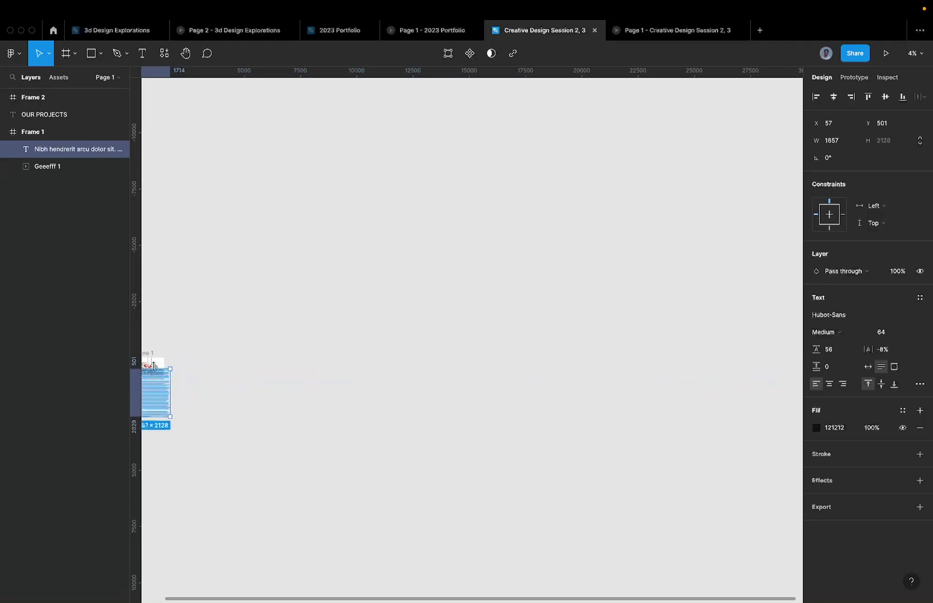
{"action": "scroll", "coordinate": [152, 371], "scroll_direction": "up", "scroll_amount": 3}
{"action": "scroll", "coordinate": [166, 376], "scroll_direction": "left", "scroll_amount": 4}
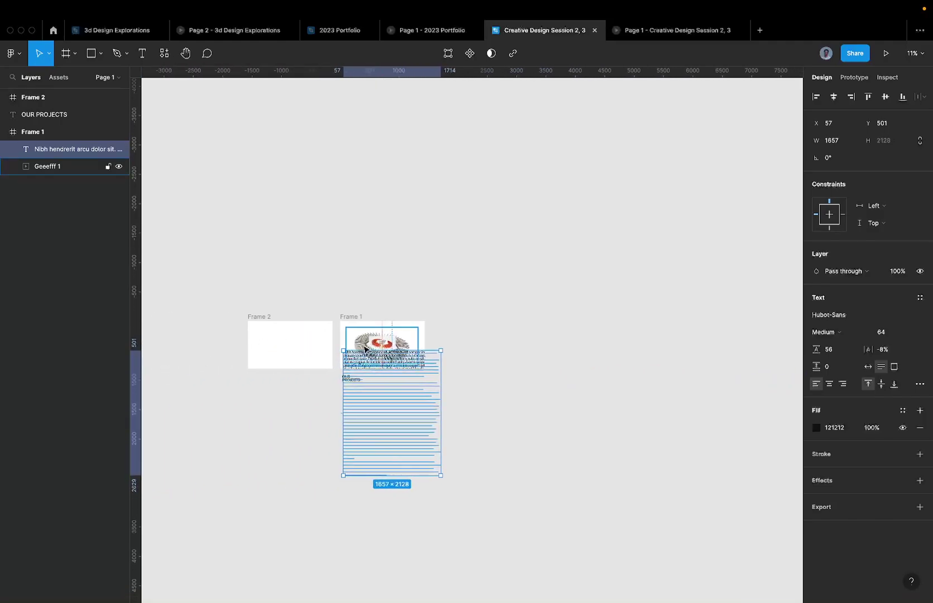
{"action": "scroll", "coordinate": [382, 329], "scroll_direction": "up", "scroll_amount": 5}
{"action": "left_click_drag", "start_coordinate": [675, 400], "coordinate": [595, 399]}
{"action": "left_click", "coordinate": [633, 383]}
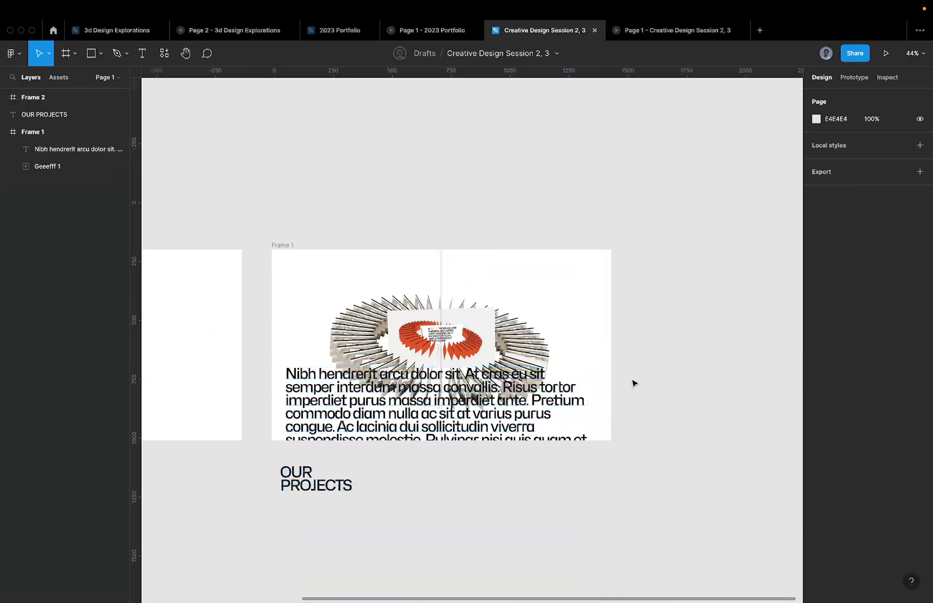
Alt-drag a copy of the lorem text outside Frame 1 to the right
{"action": "scroll", "coordinate": [519, 447], "scroll_direction": "up", "scroll_amount": 3}
{"action": "scroll", "coordinate": [502, 440], "scroll_direction": "down", "scroll_amount": 5}
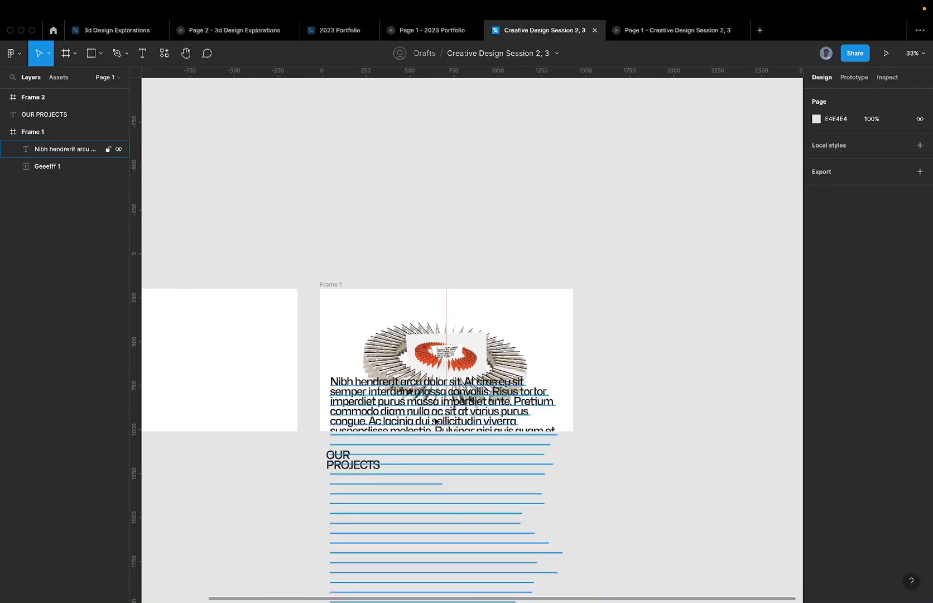
{"action": "left_click", "coordinate": [436, 422]}
{"action": "left_click_drag", "start_coordinate": [435, 421], "coordinate": [788, 421]}
{"action": "left_click", "coordinate": [228, 411]}
{"action": "key", "text": "Return"}
{"action": "scroll", "coordinate": [229, 408], "scroll_direction": "up", "scroll_amount": 5}
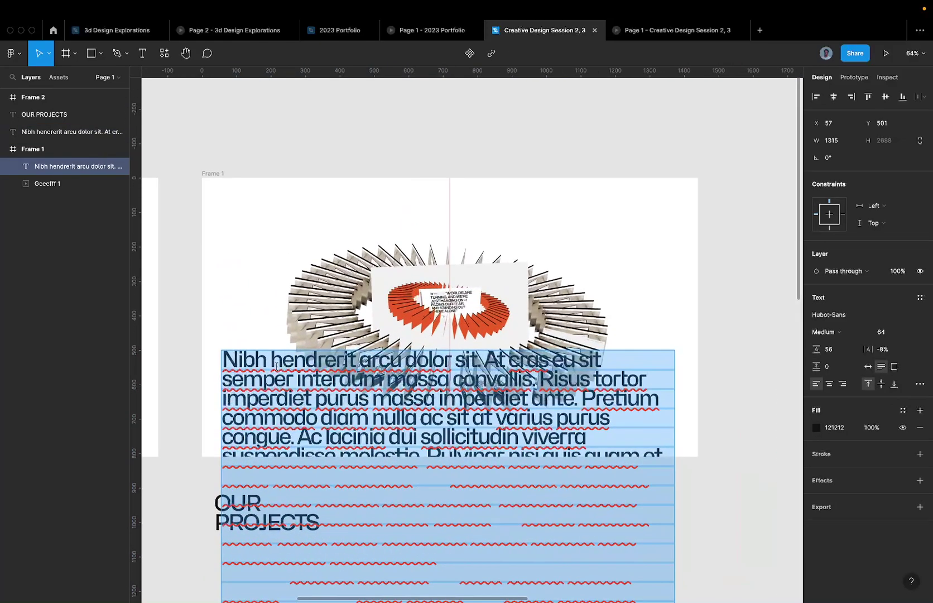
{"action": "left_click", "coordinate": [444, 204]}
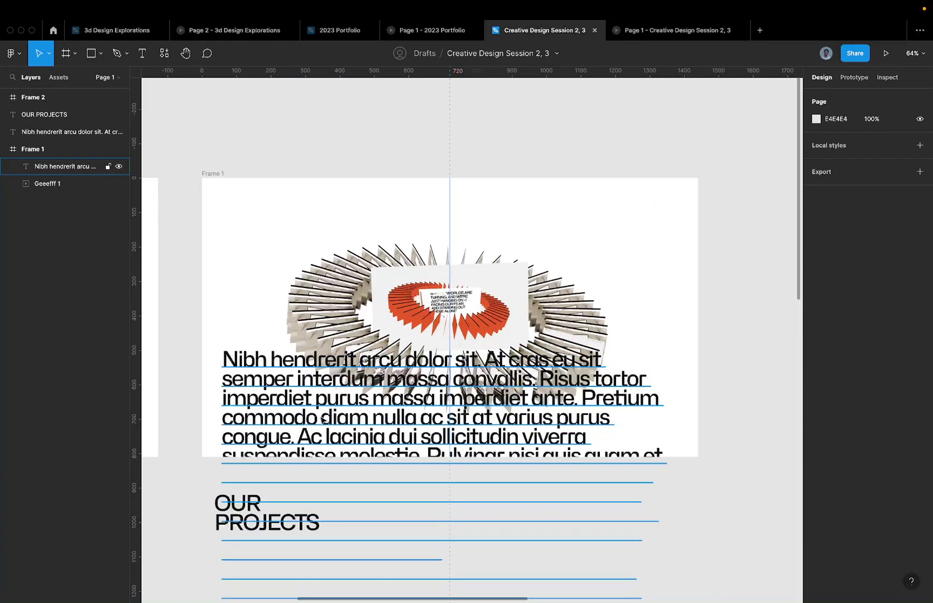
Try moving the lorem text behind the Geeefff 1 GIF, undo it, and reselect the text
{"action": "left_click", "coordinate": [49, 150]}
{"action": "left_click", "coordinate": [59, 167]}
{"action": "left_click_drag", "start_coordinate": [59, 167], "coordinate": [56, 209]}
{"action": "key", "text": "ctrl+z"}
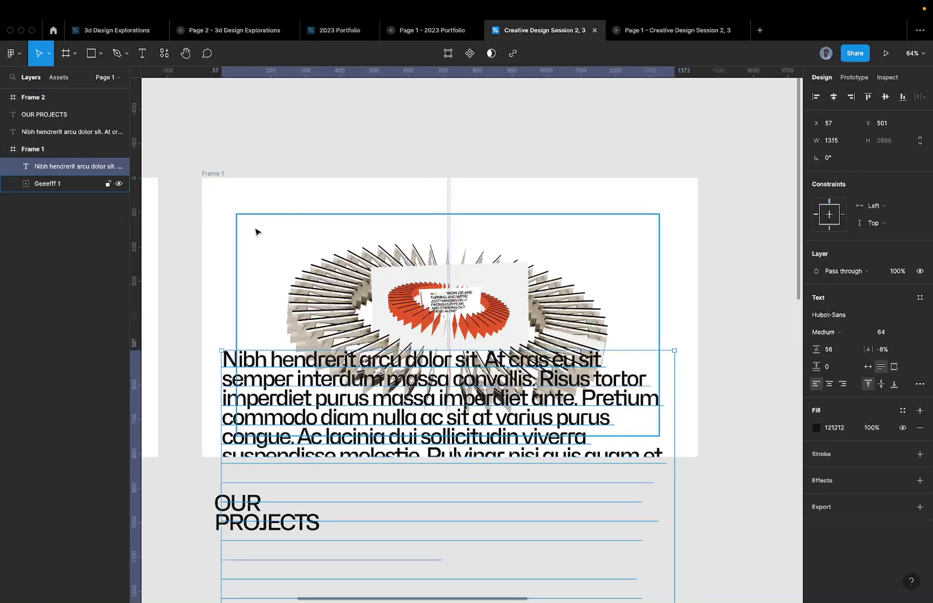
{"action": "left_click", "coordinate": [305, 256]}
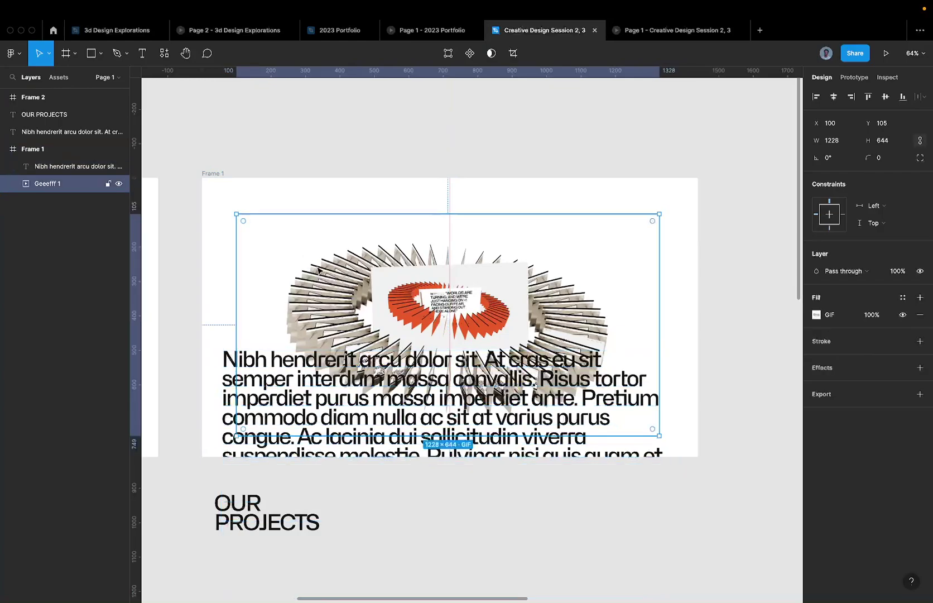
{"action": "left_click", "coordinate": [410, 397]}
{"action": "scroll", "coordinate": [409, 397], "scroll_direction": "down", "scroll_amount": 5}
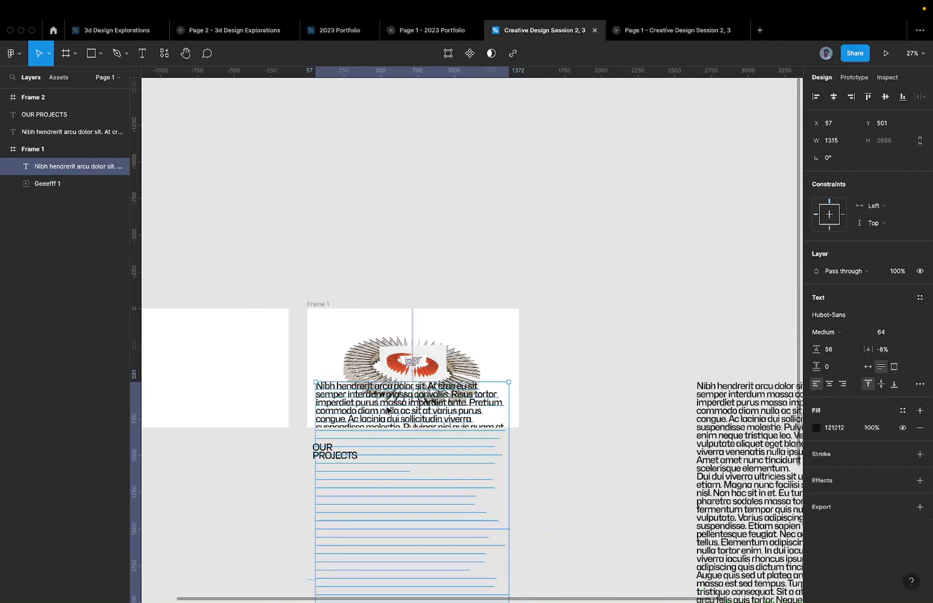
Style the lorem text as Inter Regular 16 with 140% line height, shrinking it to 1315 × 288
{"action": "left_click", "coordinate": [899, 337]}
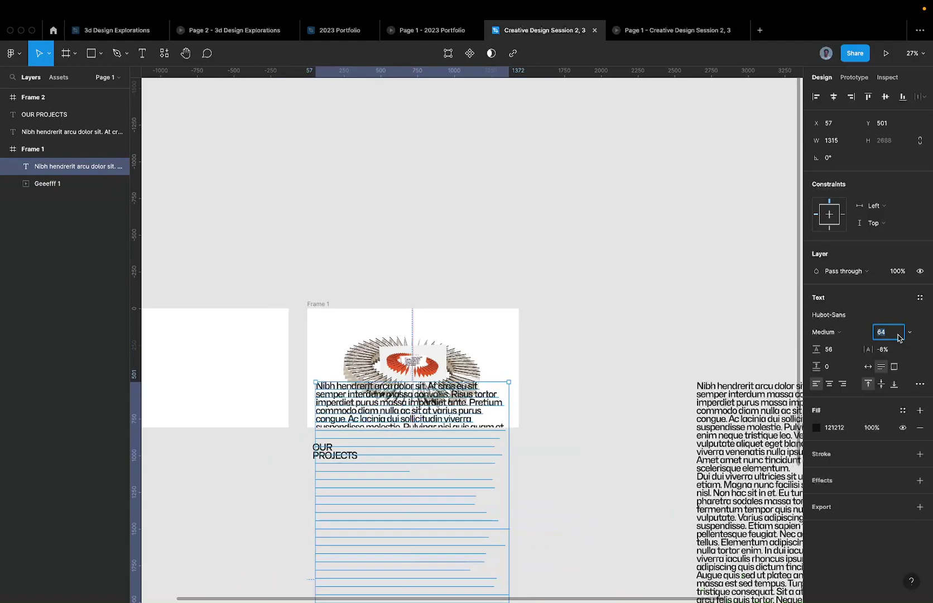
{"action": "type", "text": "16"}
{"action": "key", "text": "Return"}
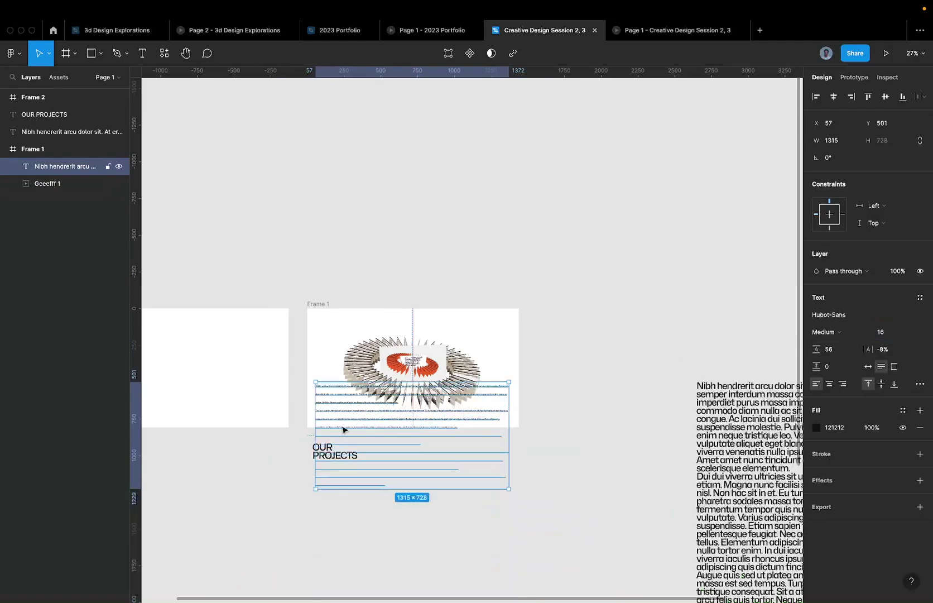
{"action": "left_click", "coordinate": [845, 320]}
{"action": "key", "text": "ctrl+a"}
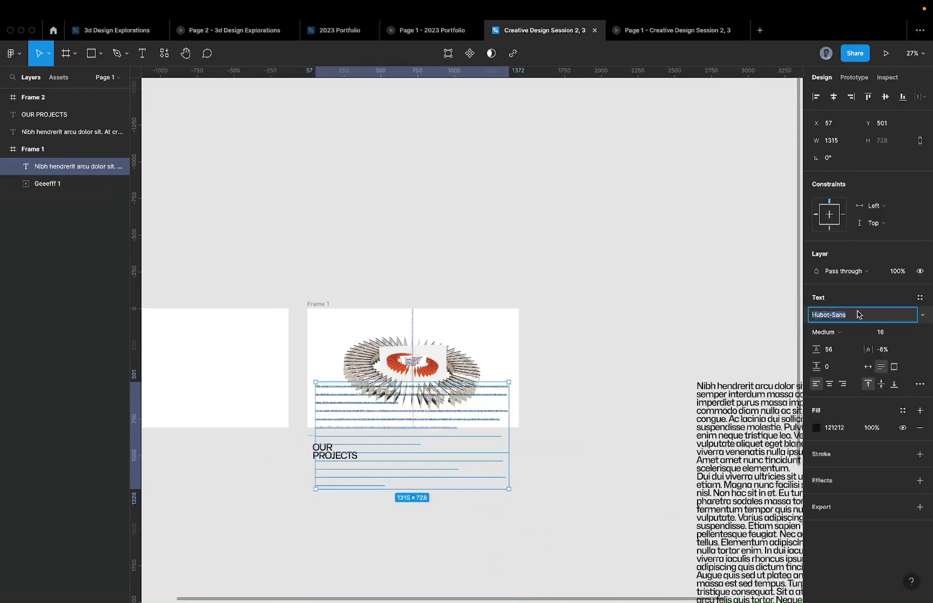
{"action": "type", "text": "Inter"}
{"action": "key", "text": "Return"}
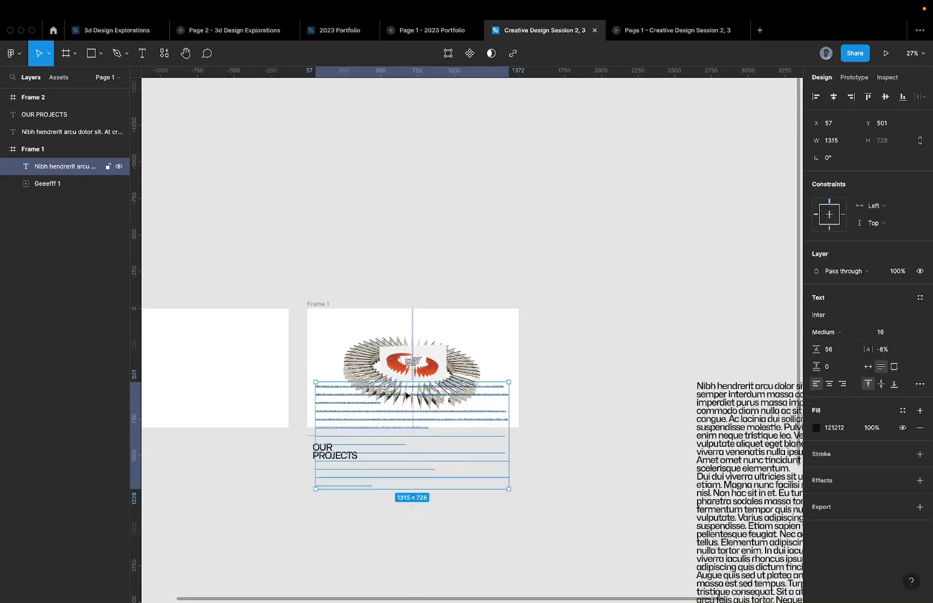
{"action": "left_click", "coordinate": [845, 333]}
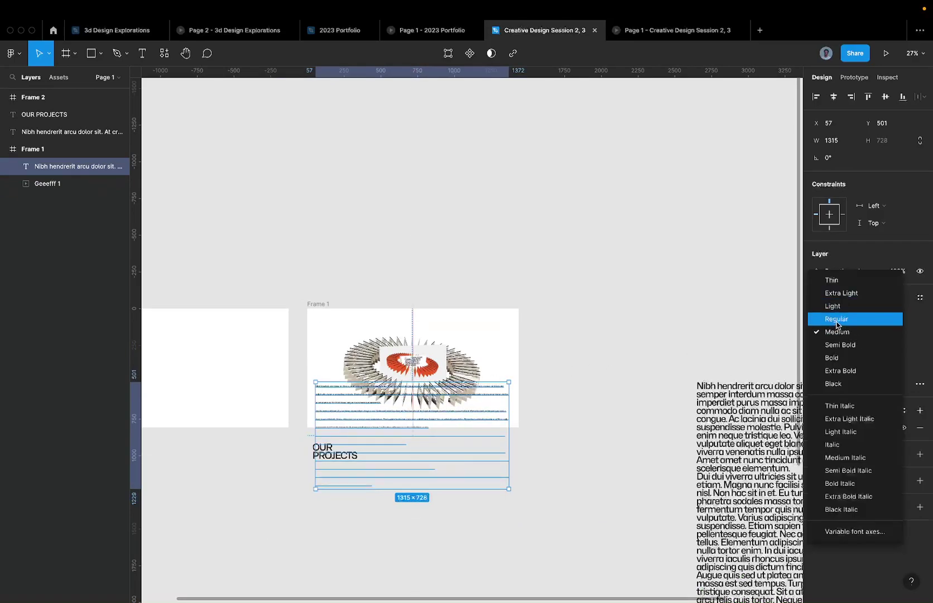
{"action": "left_click", "coordinate": [836, 319]}
{"action": "left_click", "coordinate": [837, 354]}
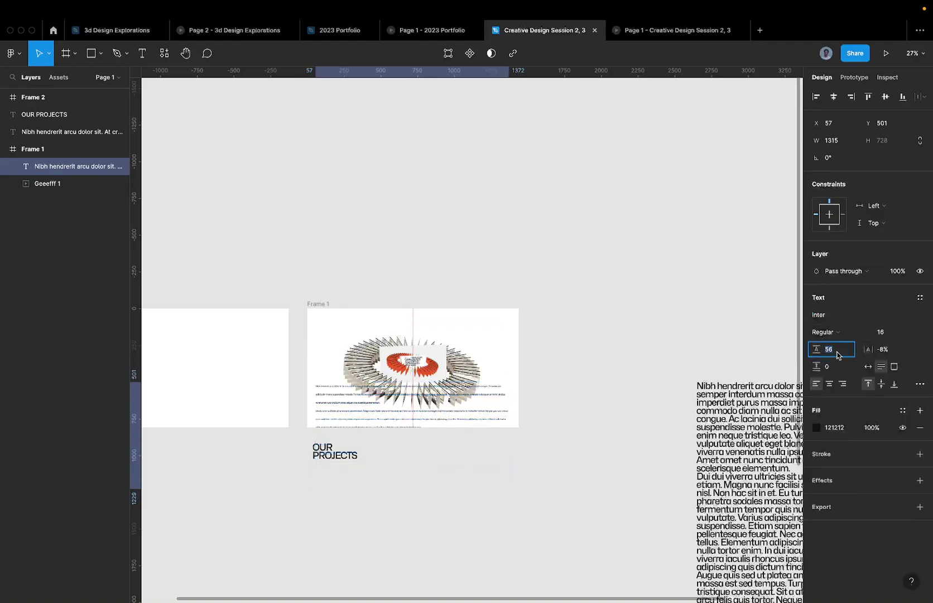
{"action": "type", "text": "14"}
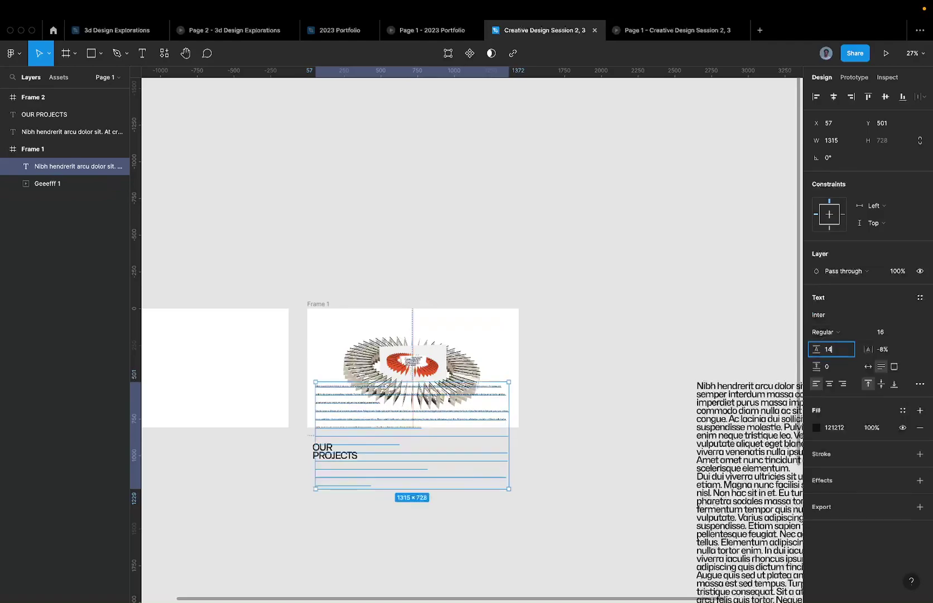
{"action": "type", "text": "0%"}
{"action": "key", "text": "Return"}
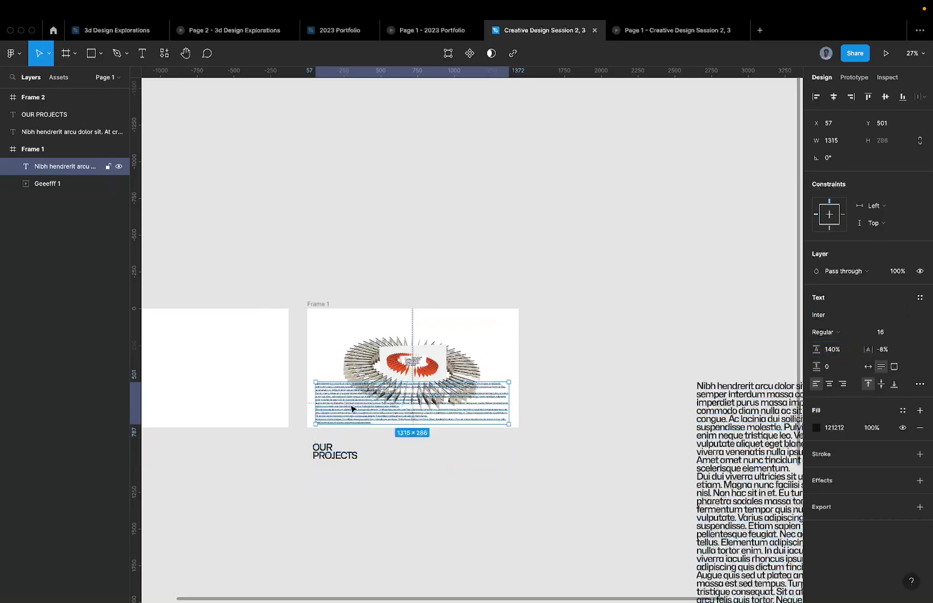
Cut the lorem paragraph down to its first three lines
{"action": "scroll", "coordinate": [350, 404], "scroll_direction": "up", "scroll_amount": 5}
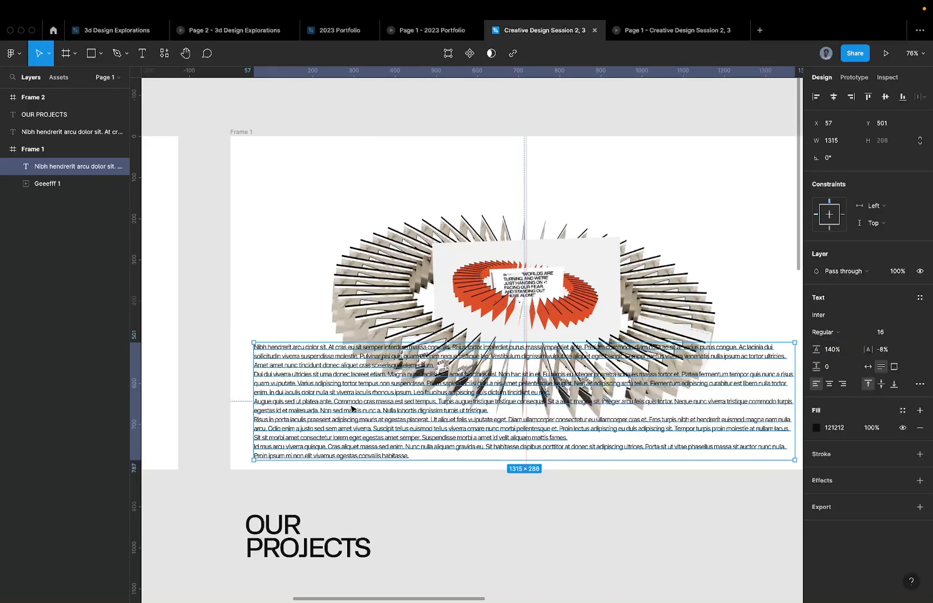
{"action": "scroll", "coordinate": [352, 409], "scroll_direction": "down", "scroll_amount": 2}
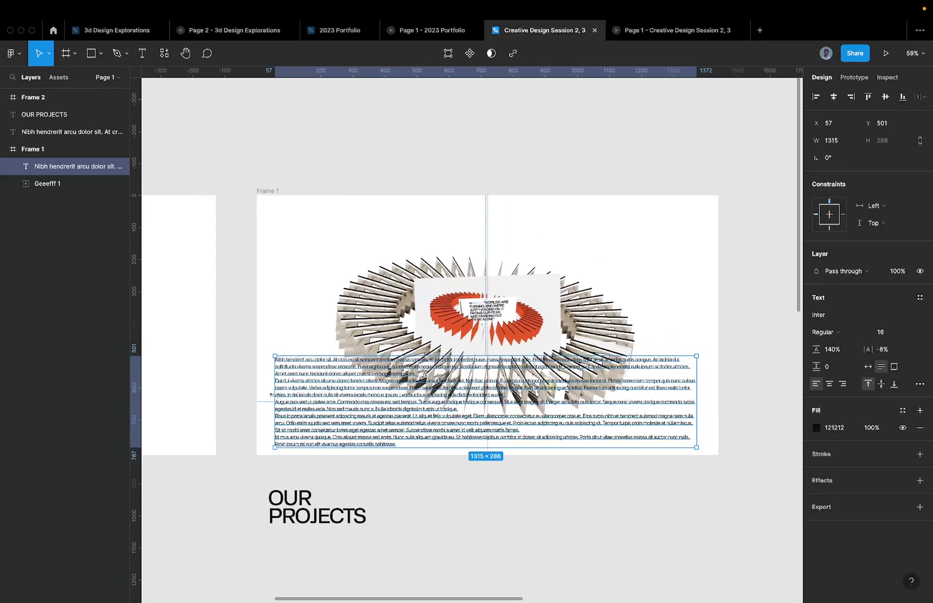
{"action": "key", "text": "Return"}
{"action": "left_click_drag", "start_coordinate": [432, 378], "coordinate": [441, 558]}
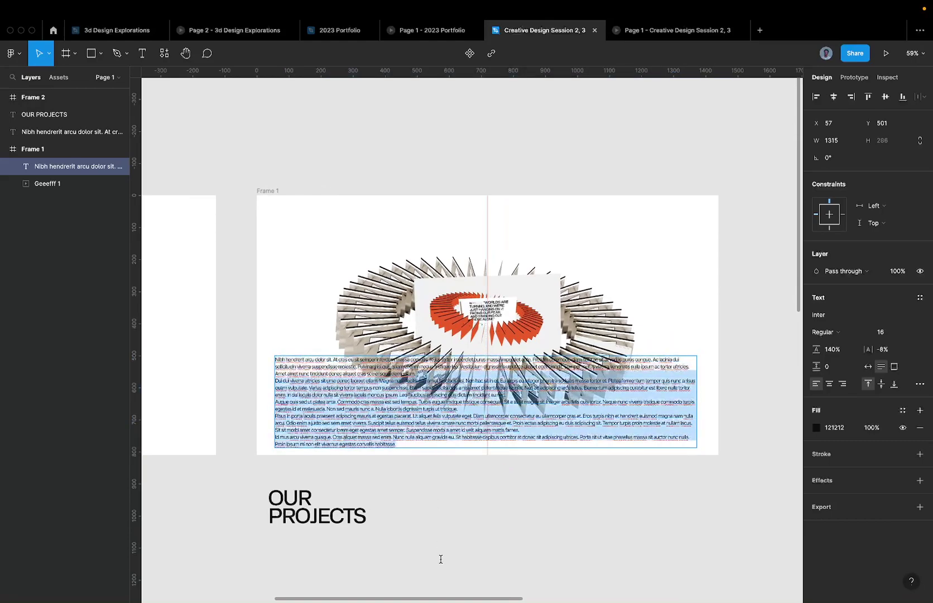
{"action": "key", "text": "BackSpace"}
{"action": "key", "text": "Escape"}
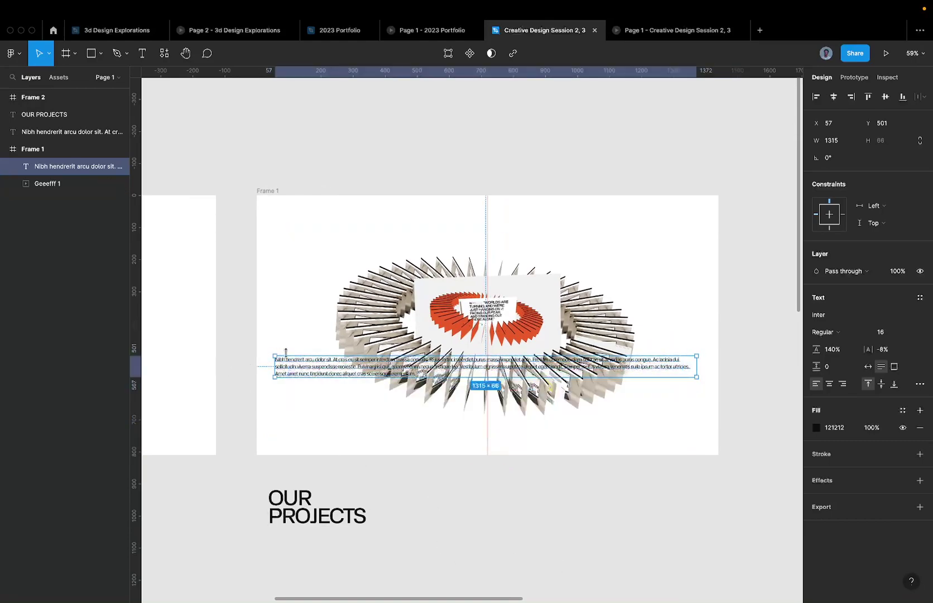
Resize the paragraph to 463 wide at X 909, Y 595, and return OUR PROJECTS to Frame 1
{"action": "left_click_drag", "start_coordinate": [282, 369], "coordinate": [547, 373]}
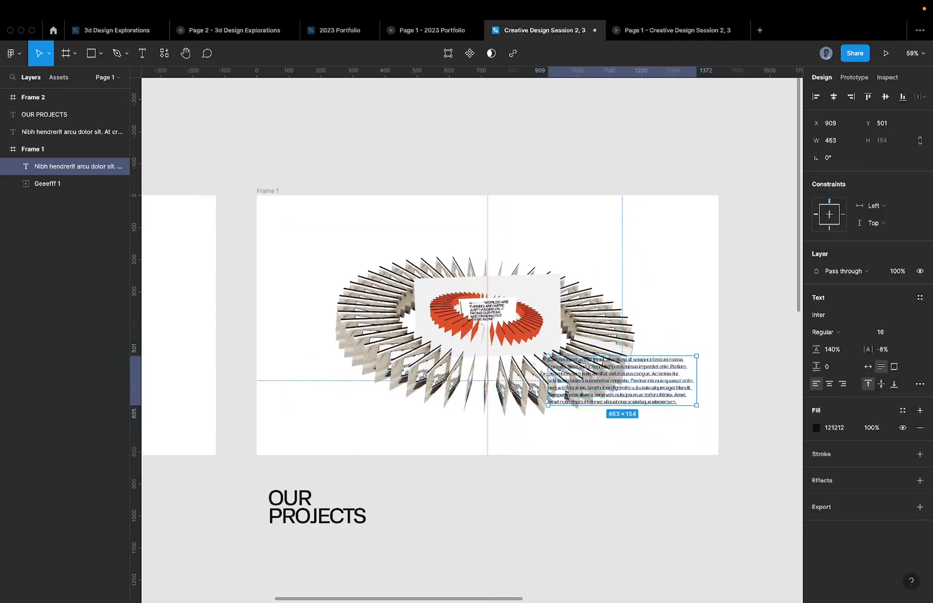
{"action": "left_click_drag", "start_coordinate": [630, 392], "coordinate": [631, 419]}
{"action": "scroll", "coordinate": [631, 422], "scroll_direction": "up", "scroll_amount": 5}
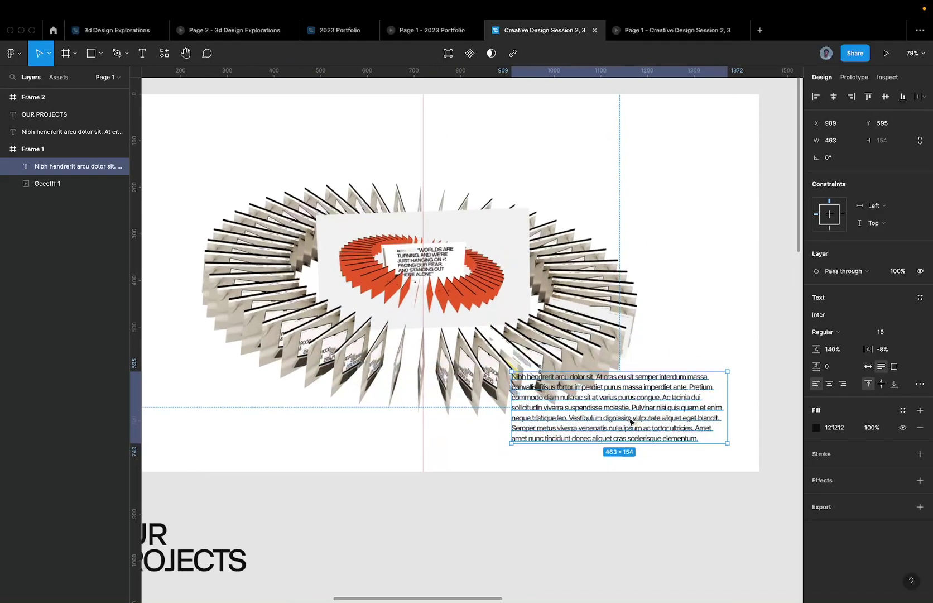
{"action": "scroll", "coordinate": [631, 422], "scroll_direction": "down", "scroll_amount": 4}
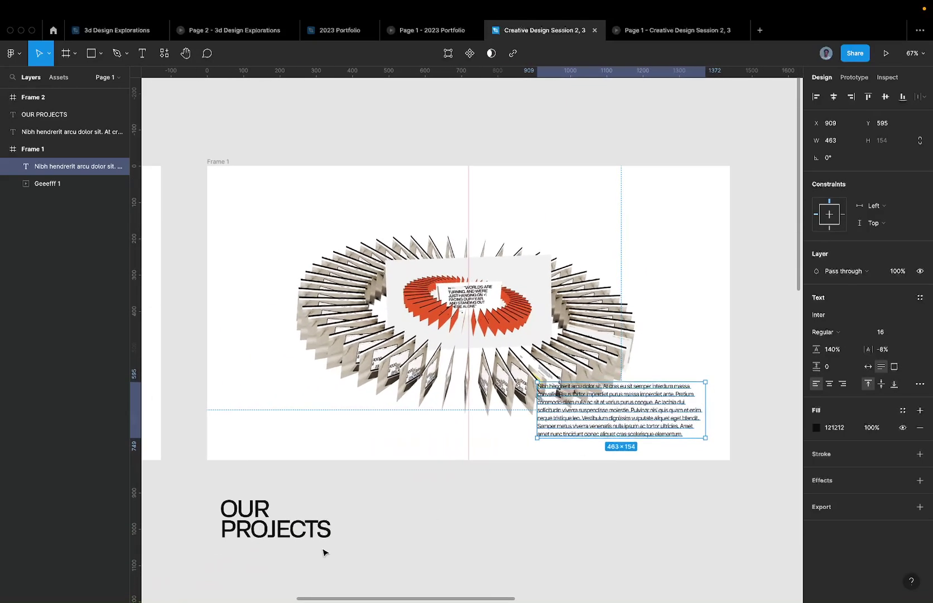
{"action": "left_click_drag", "start_coordinate": [282, 540], "coordinate": [283, 436]}
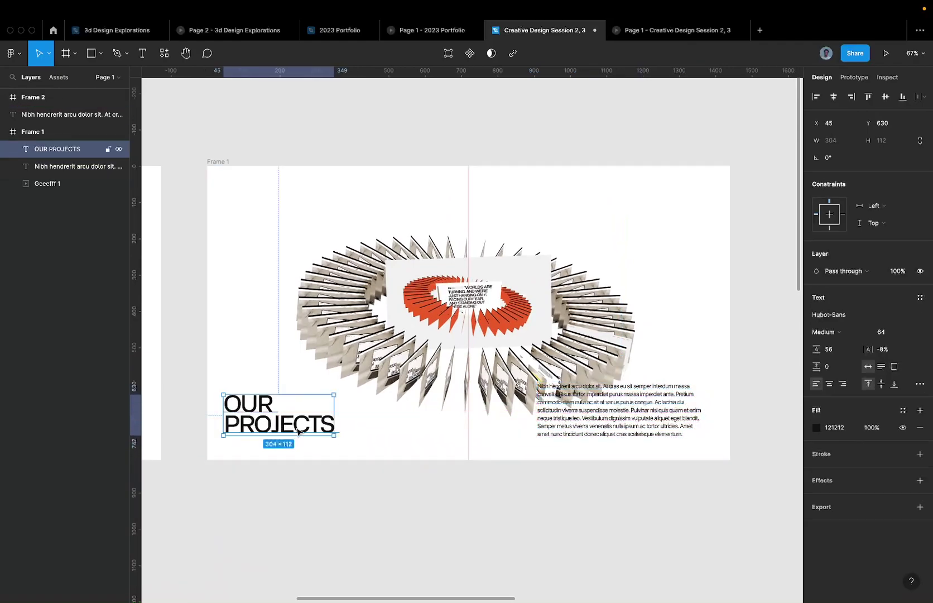
{"action": "left_click", "coordinate": [601, 418]}
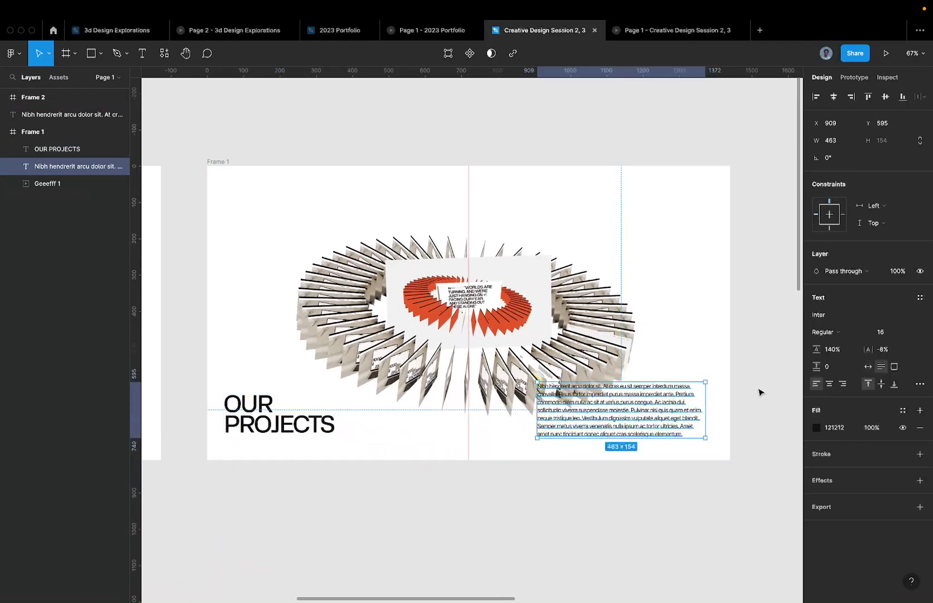
Set the Geeefff 1 ring GIF layer's opacity to 0%
{"action": "left_click", "coordinate": [712, 411]}
{"action": "scroll", "coordinate": [712, 411], "scroll_direction": "up", "scroll_amount": 5}
{"action": "scroll", "coordinate": [712, 411], "scroll_direction": "down", "scroll_amount": 2}
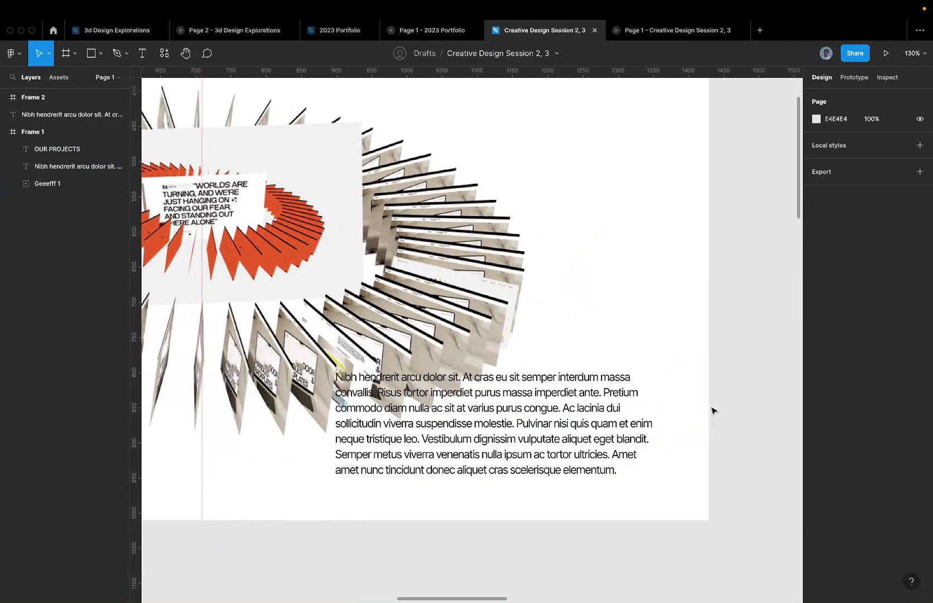
{"action": "left_click", "coordinate": [629, 424]}
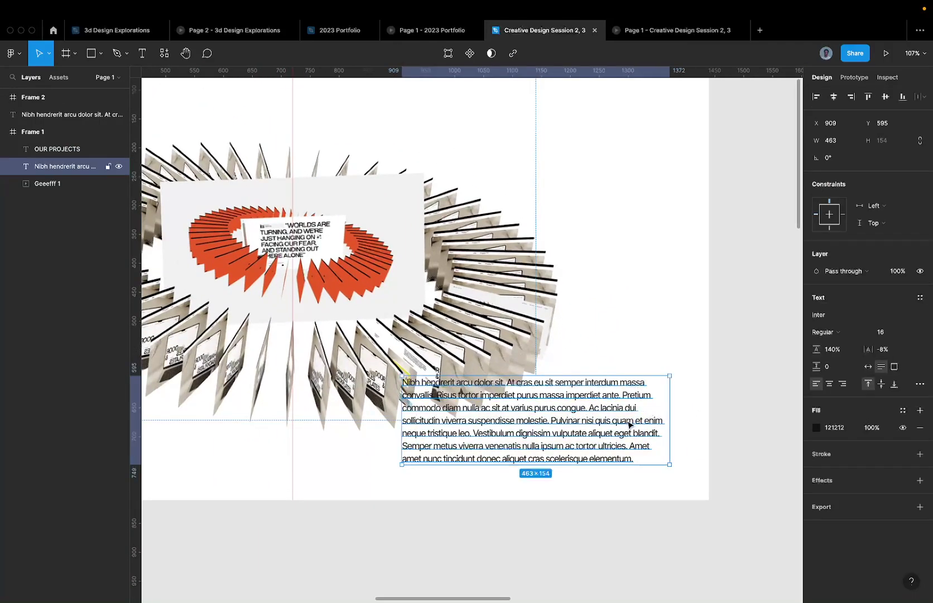
{"action": "left_click", "coordinate": [711, 416]}
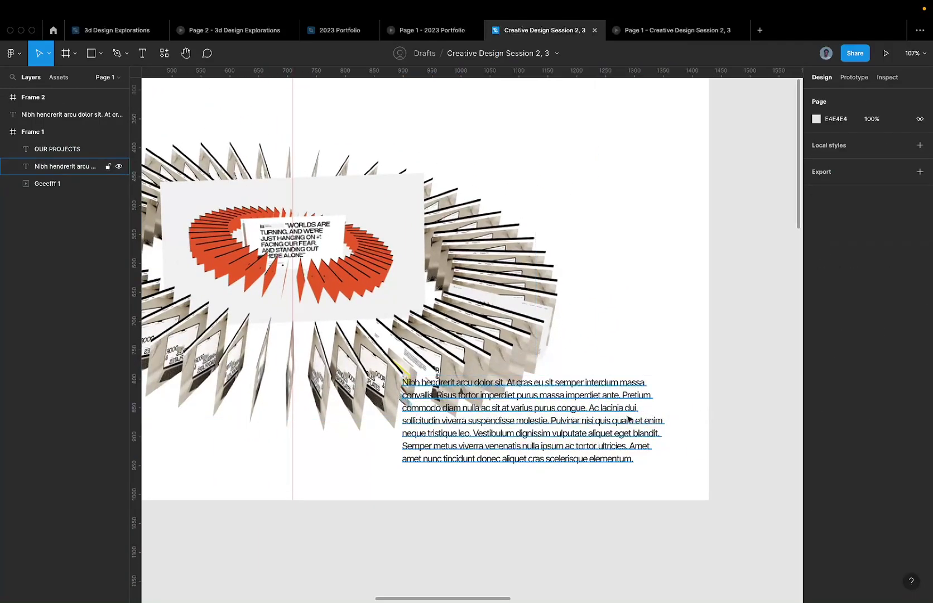
{"action": "left_click", "coordinate": [514, 330]}
{"action": "key", "text": "0"}
{"action": "scroll", "coordinate": [514, 330], "scroll_direction": "down", "scroll_amount": 5}
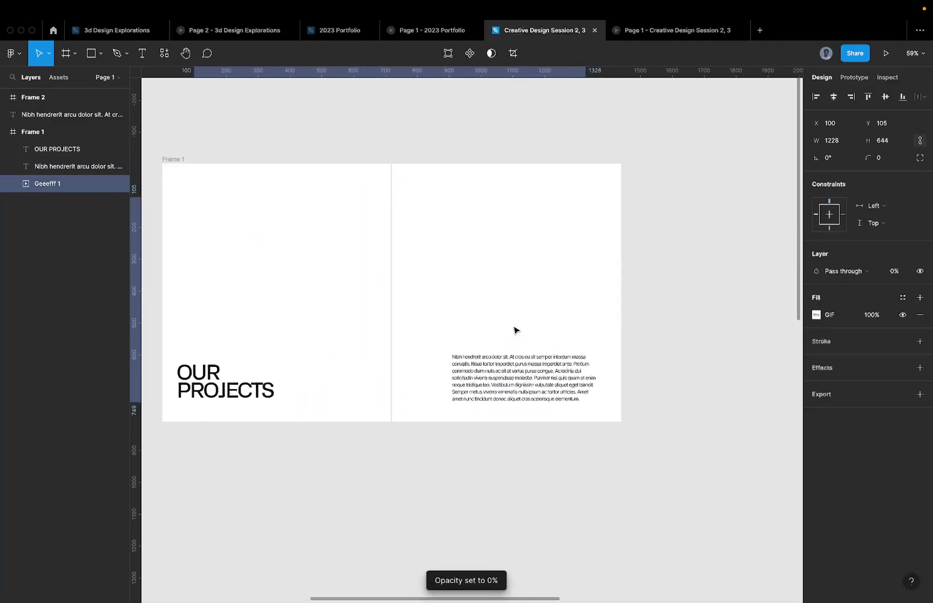
{"action": "left_click", "coordinate": [723, 339]}
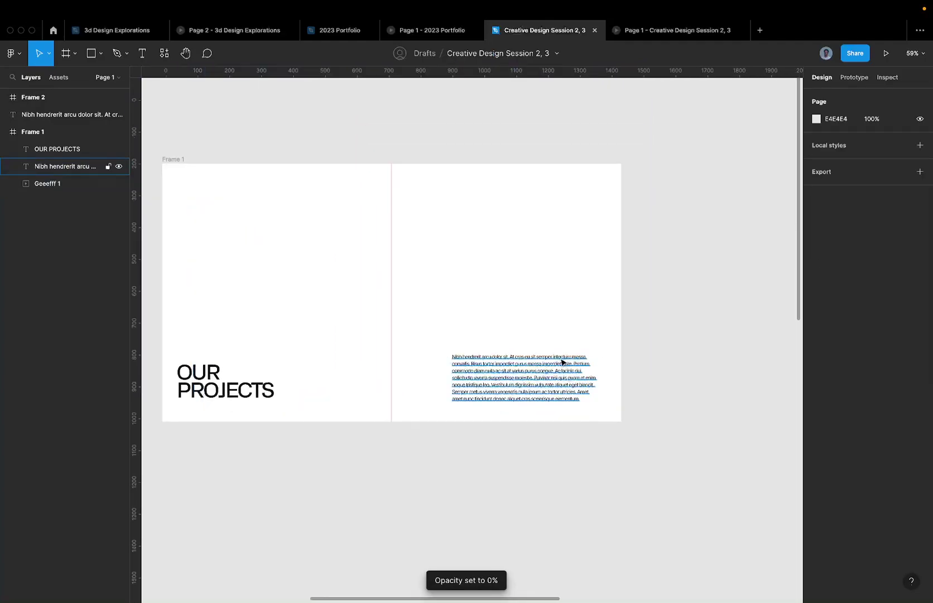
Briefly check the lorem paragraph's type settings, then reselect the paragraph text box
{"action": "left_click", "coordinate": [583, 385]}
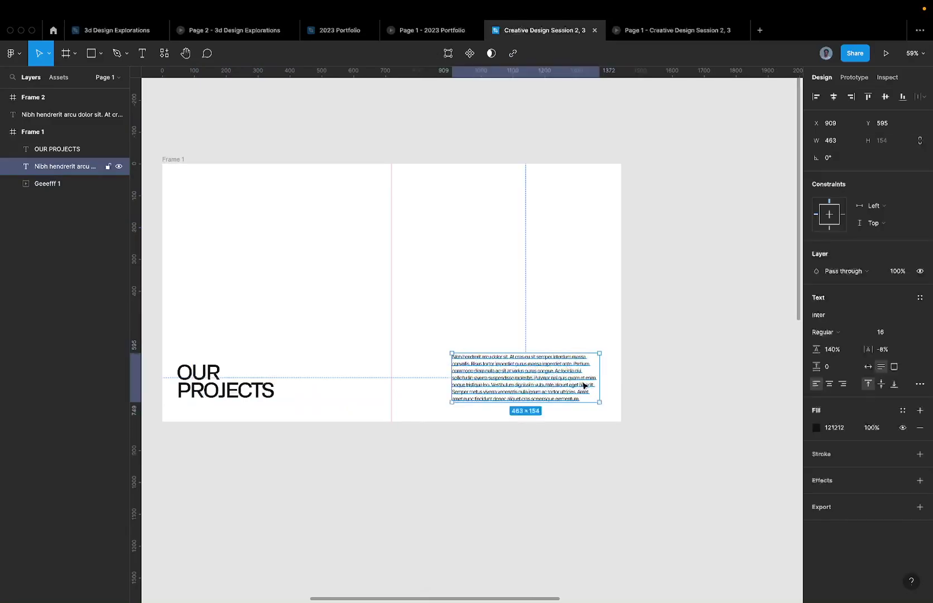
{"action": "left_click", "coordinate": [920, 385]}
{"action": "left_click", "coordinate": [627, 441]}
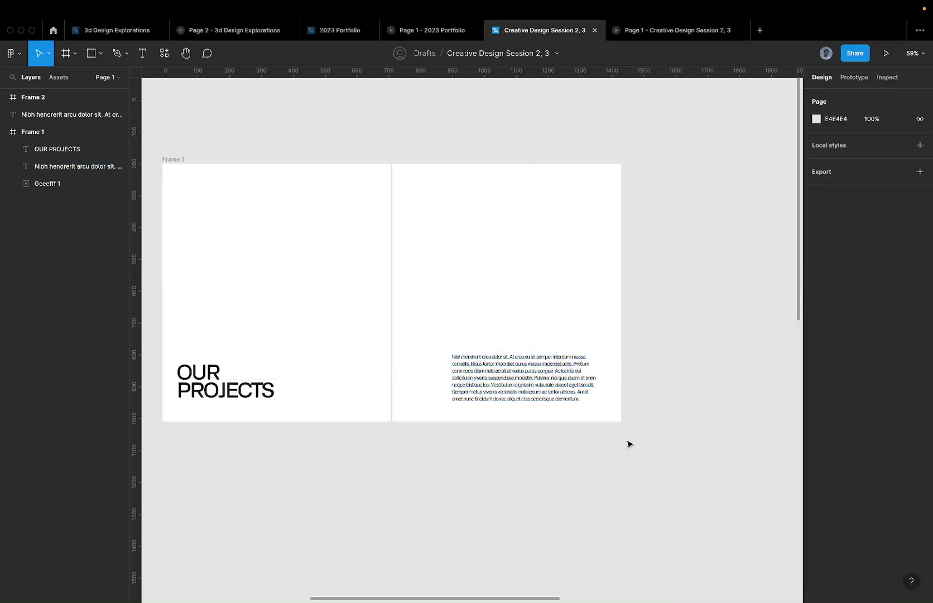
{"action": "scroll", "coordinate": [594, 396], "scroll_direction": "up", "scroll_amount": 5}
{"action": "left_click", "coordinate": [574, 335]}
Add extra s letters after 'massa' in the paragraph's first line
{"action": "key", "text": "Return"}
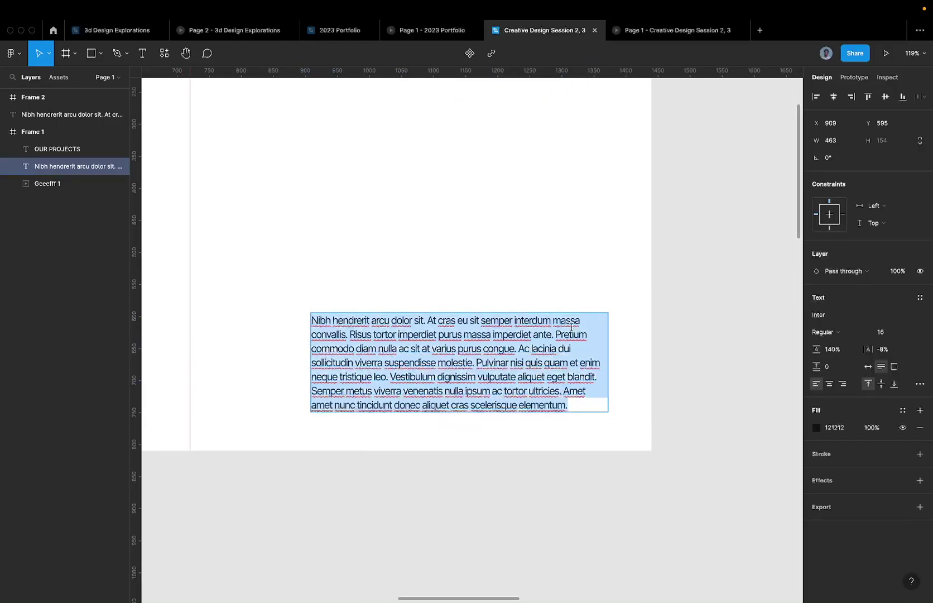
{"action": "left_click", "coordinate": [581, 323]}
{"action": "type", "text": "SDSA"}
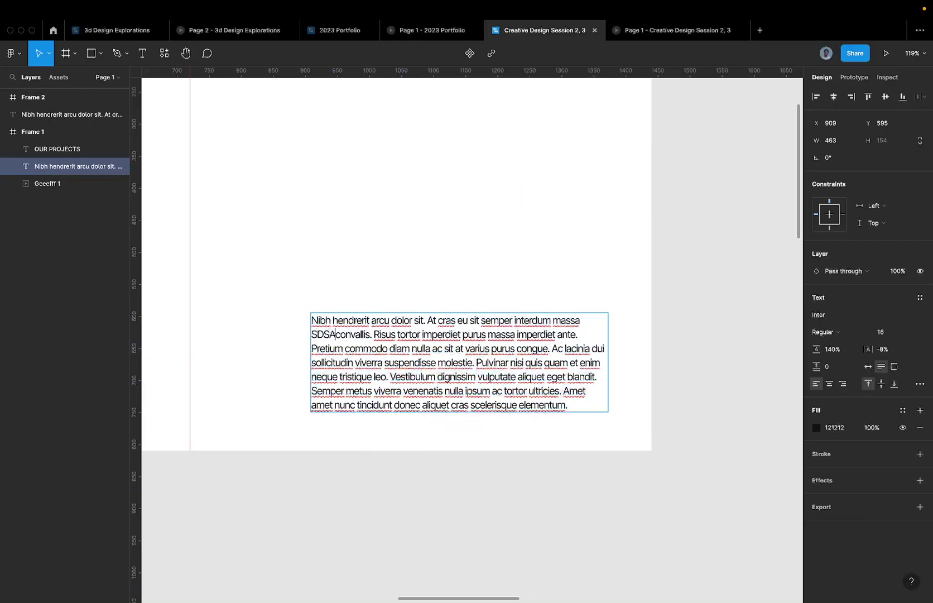
{"action": "key", "text": "BackSpace"}
{"action": "key", "text": "BackSpace"}
{"action": "key", "text": "BackSpace"}
{"action": "key", "text": "BackSpace"}
{"action": "key", "text": "BackSpace"}
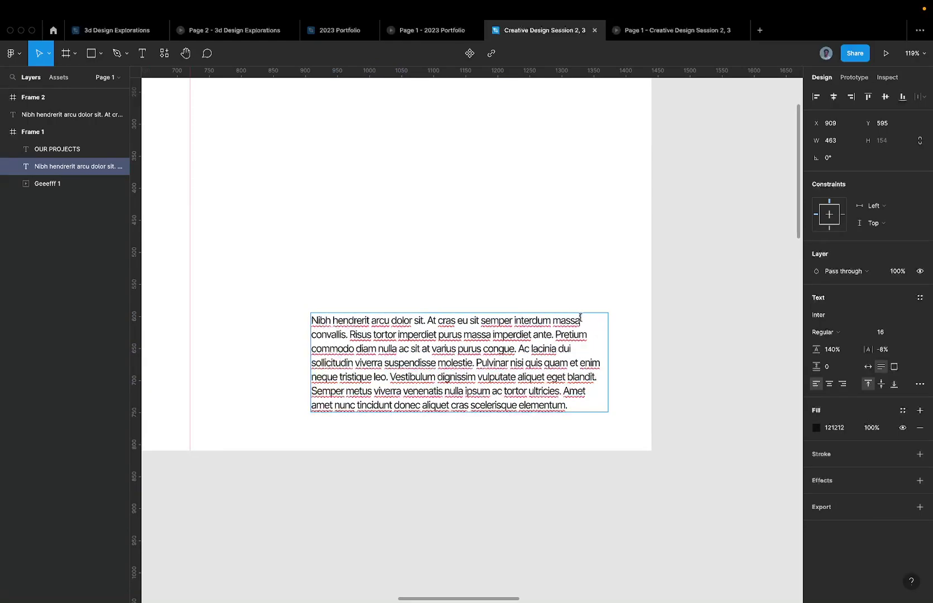
{"action": "type", "text": "S"}
Type and delete test letters inside 'Pretium', then leave text editing
{"action": "left_click", "coordinate": [573, 332]}
{"action": "type", "text": "djsjd"}
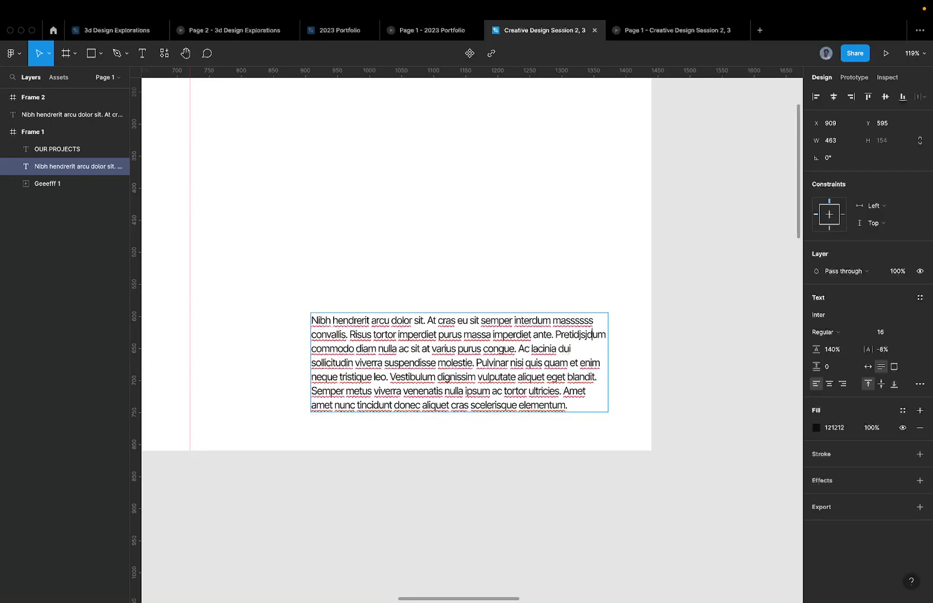
{"action": "key", "text": "BackSpace"}
{"action": "key", "text": "BackSpace"}
{"action": "key", "text": "BackSpace"}
{"action": "key", "text": "BackSpace"}
{"action": "key", "text": "BackSpace"}
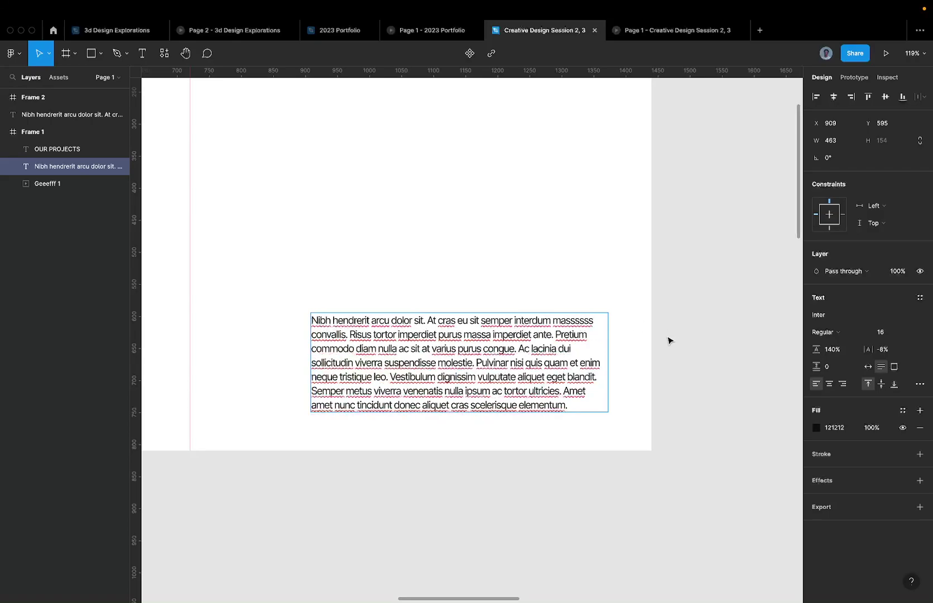
{"action": "key", "text": "Escape"}
{"action": "scroll", "coordinate": [669, 340], "scroll_direction": "down", "scroll_amount": 5}
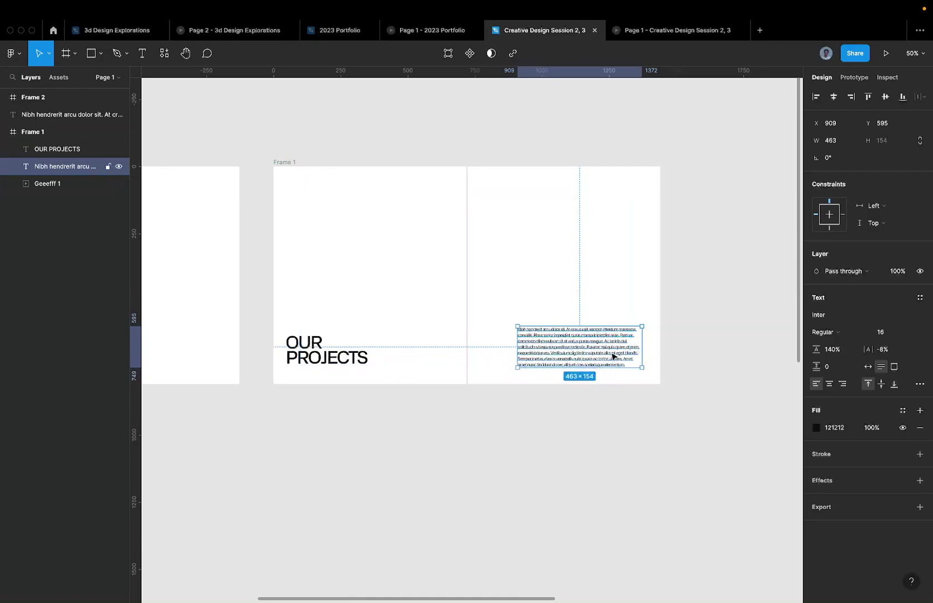
{"action": "scroll", "coordinate": [614, 354], "scroll_direction": "up", "scroll_amount": 3}
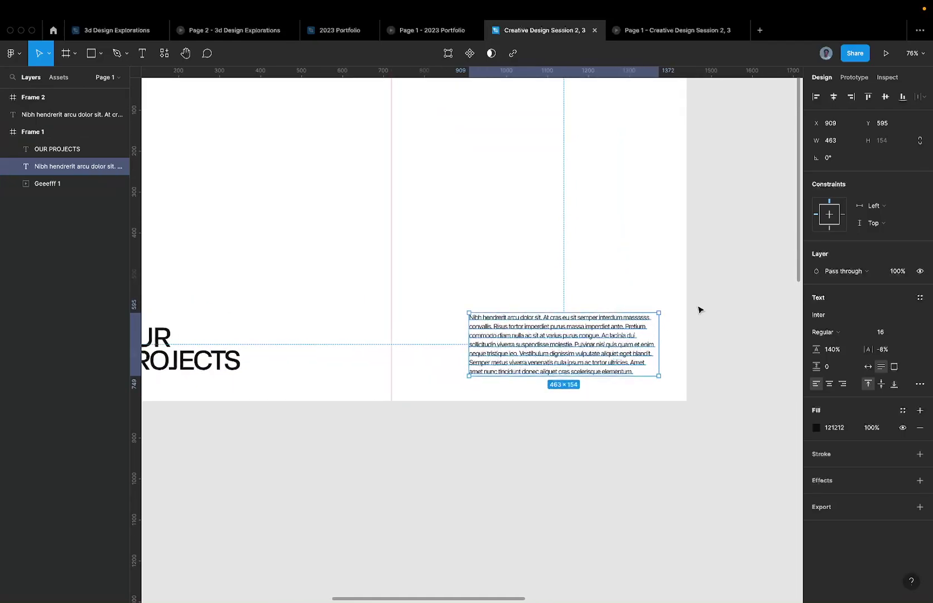
{"action": "left_click", "coordinate": [920, 385]}
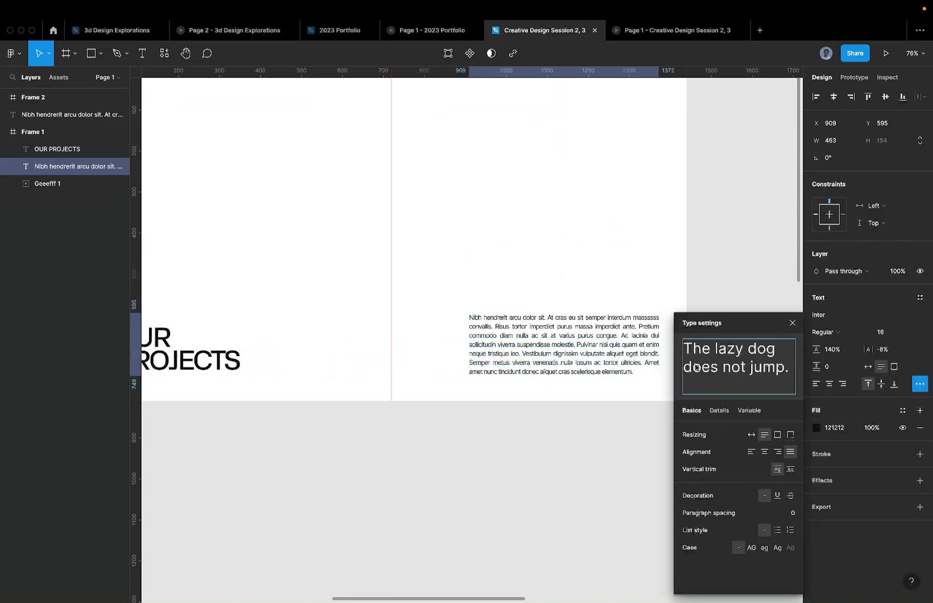
{"action": "left_click", "coordinate": [701, 278]}
{"action": "scroll", "coordinate": [675, 319], "scroll_direction": "up", "scroll_amount": 5}
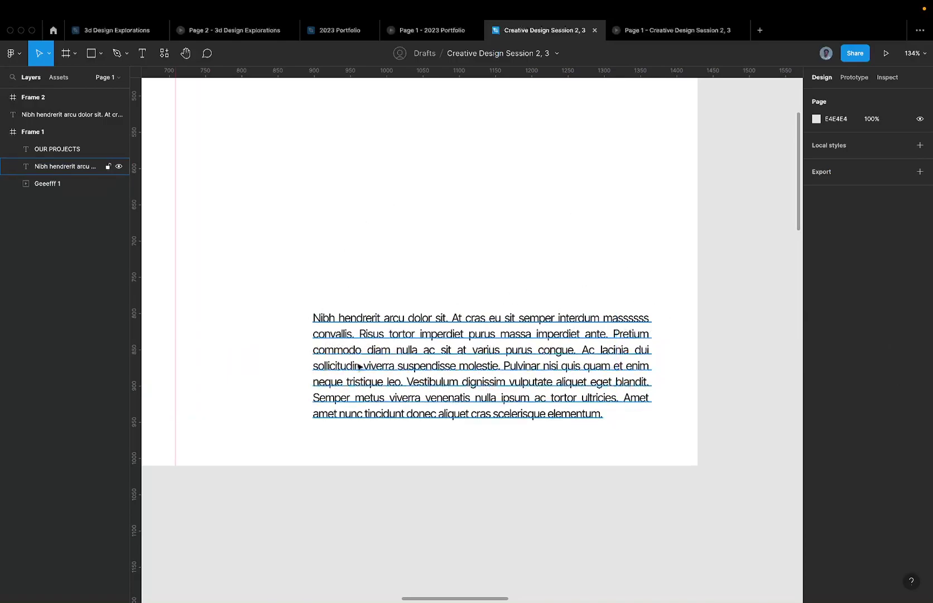
{"action": "scroll", "coordinate": [434, 353], "scroll_direction": "down", "scroll_amount": 3}
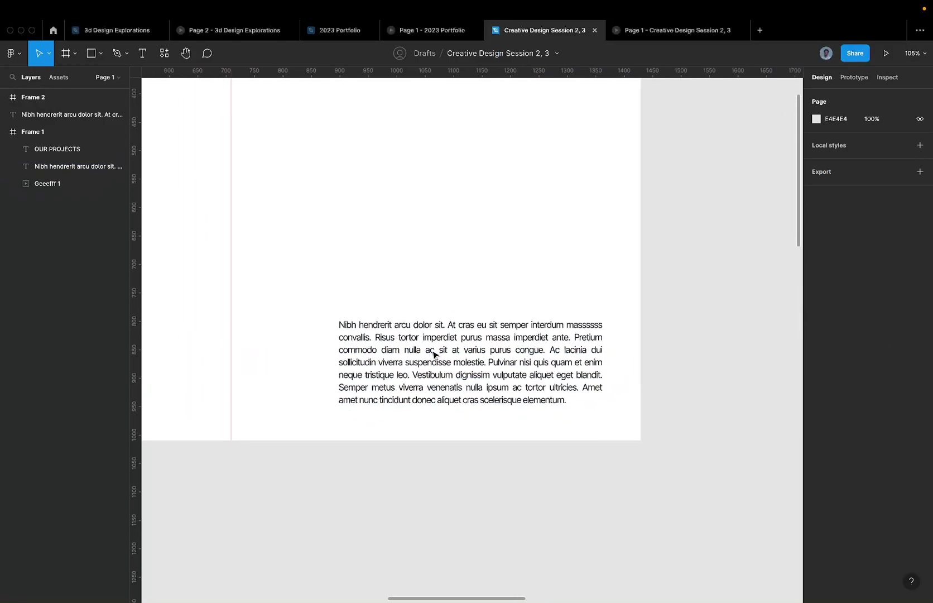
{"action": "scroll", "coordinate": [604, 340], "scroll_direction": "down", "scroll_amount": 5}
{"action": "left_click", "coordinate": [594, 343]}
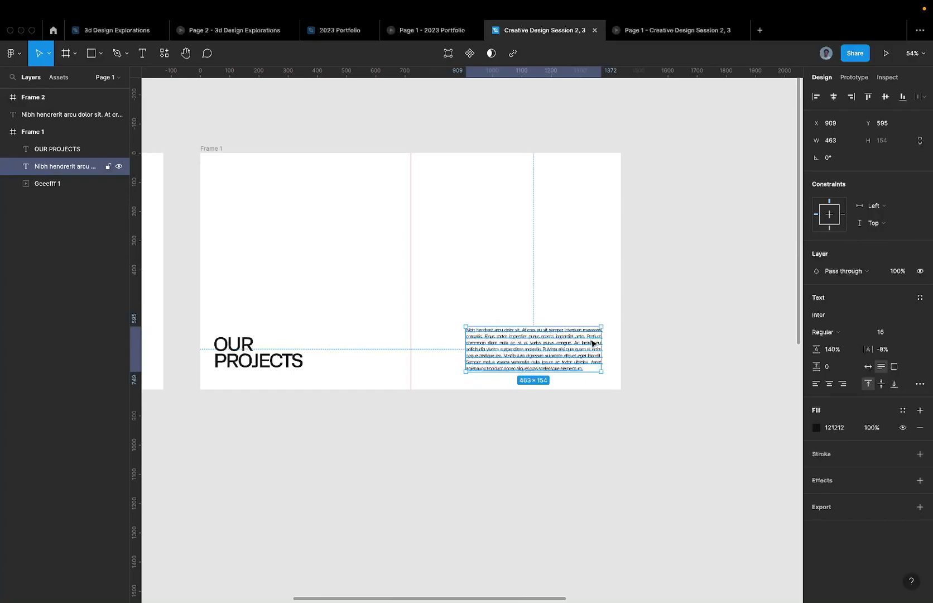
{"action": "scroll", "coordinate": [593, 343], "scroll_direction": "up", "scroll_amount": 3}
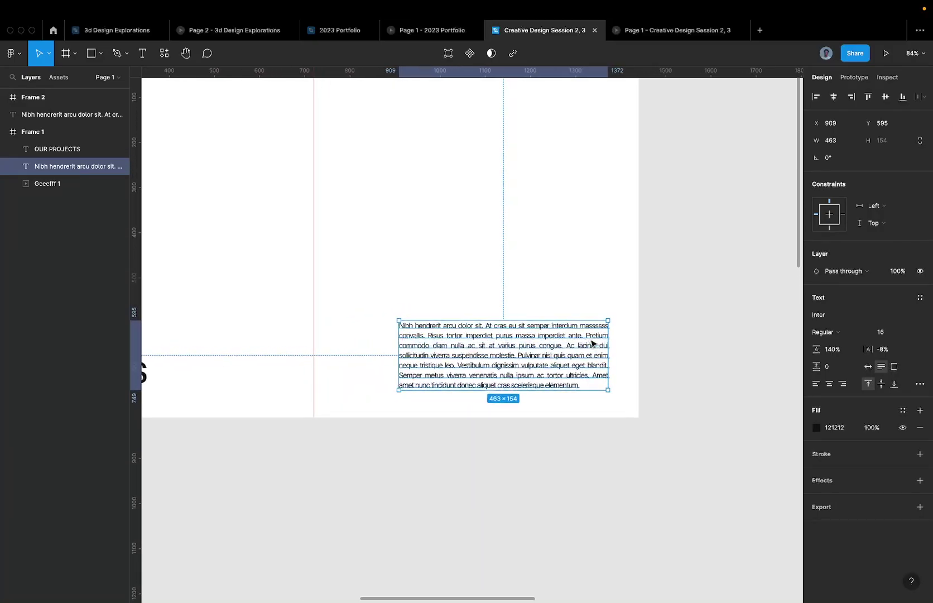
{"action": "scroll", "coordinate": [593, 344], "scroll_direction": "up", "scroll_amount": 5}
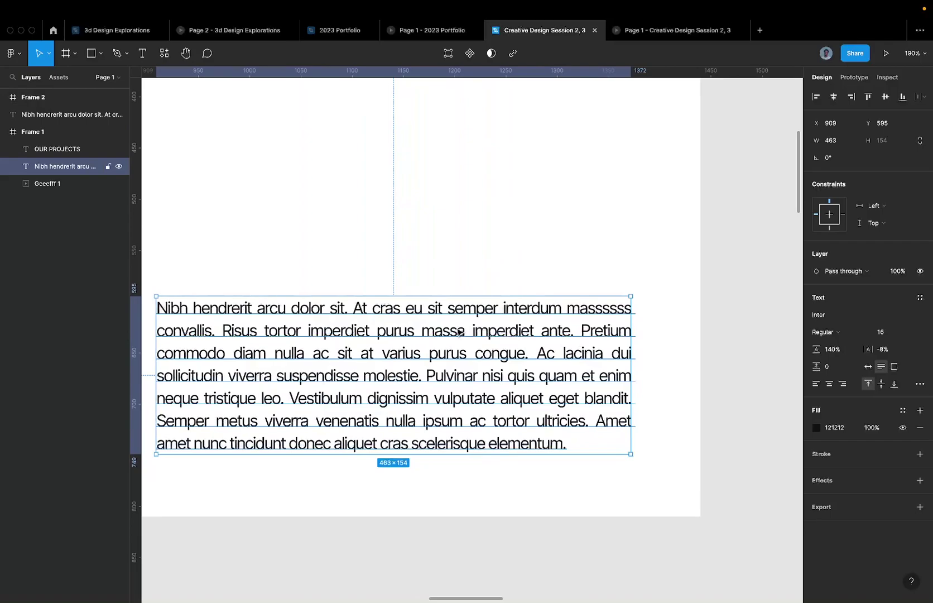
{"action": "scroll", "coordinate": [459, 333], "scroll_direction": "down", "scroll_amount": 2}
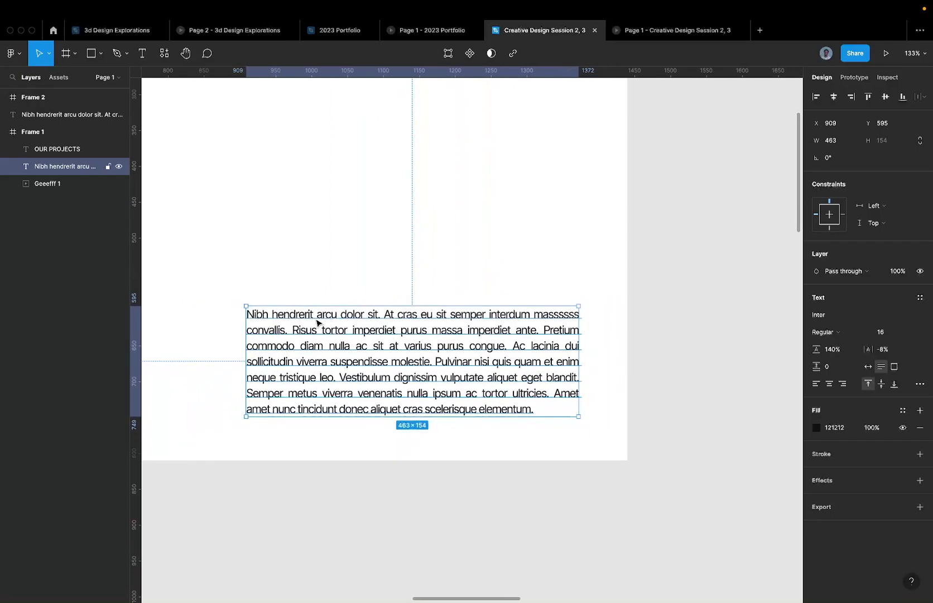
{"action": "scroll", "coordinate": [461, 321], "scroll_direction": "down", "scroll_amount": 1}
{"action": "double_click", "coordinate": [458, 322]}
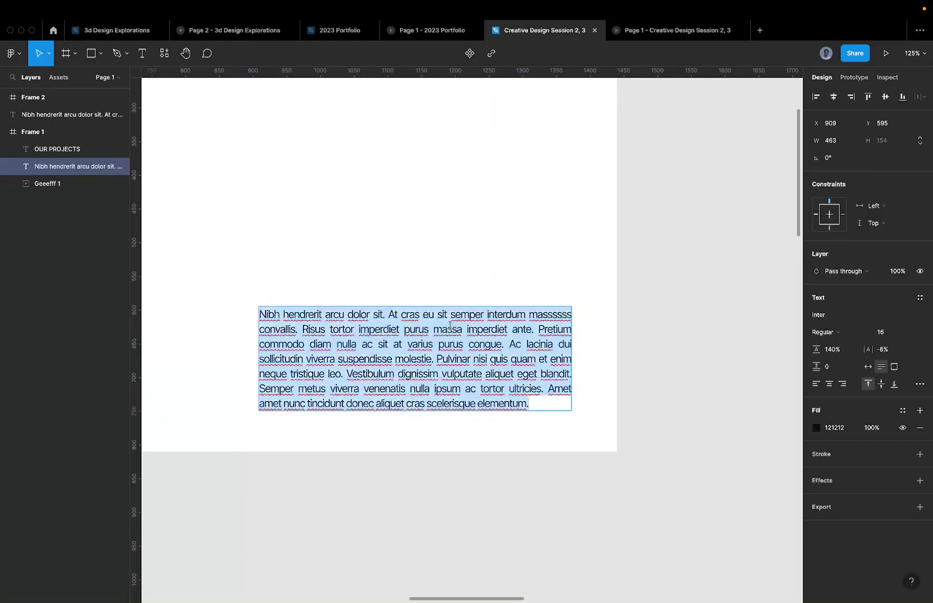
{"action": "left_click_drag", "start_coordinate": [424, 316], "coordinate": [578, 456]}
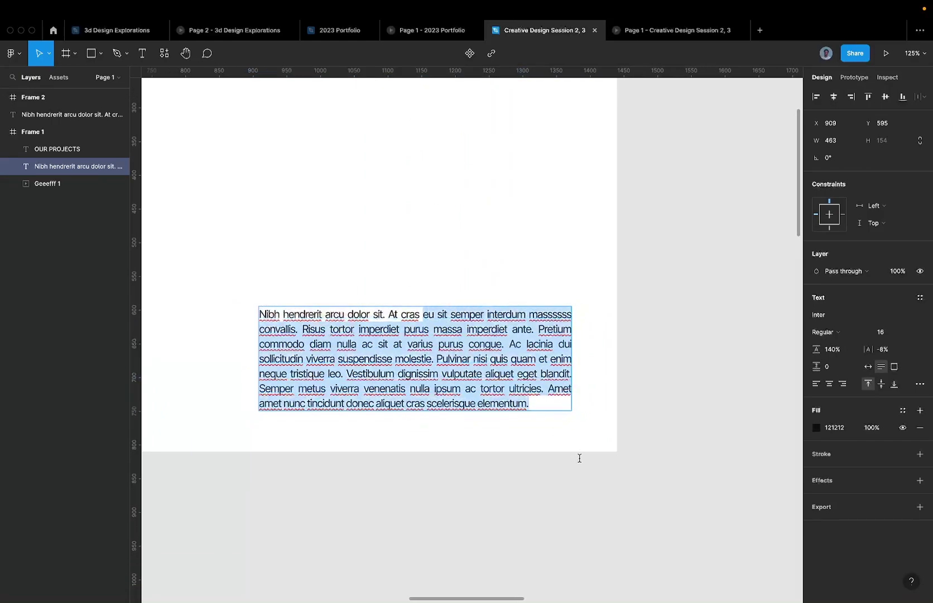
{"action": "left_click", "coordinate": [424, 328]}
{"action": "left_click_drag", "start_coordinate": [408, 344], "coordinate": [560, 452]}
{"action": "key", "text": "BackSpace"}
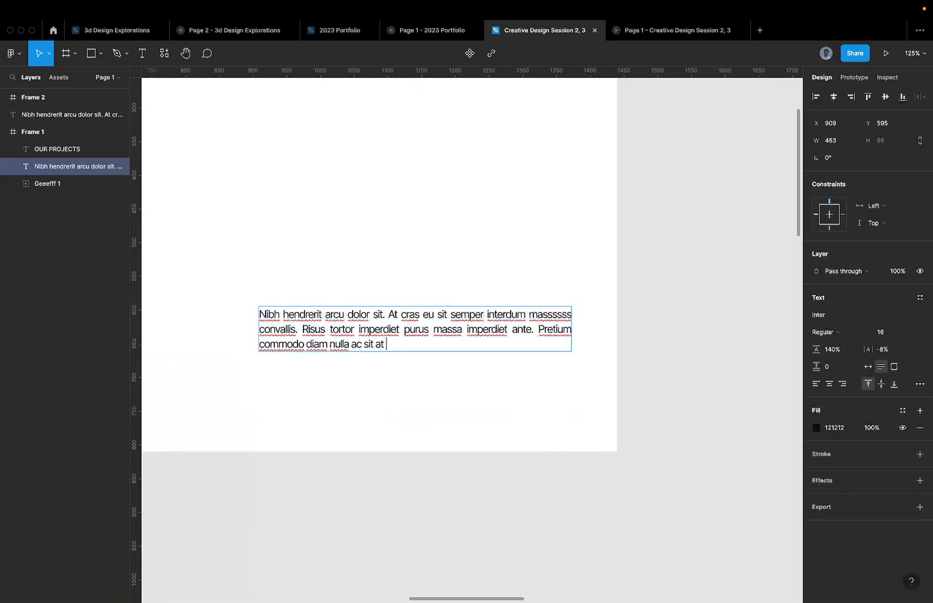
{"action": "key", "text": "Escape"}
{"action": "key", "text": "ctrl+z"}
{"action": "key", "text": "Escape"}
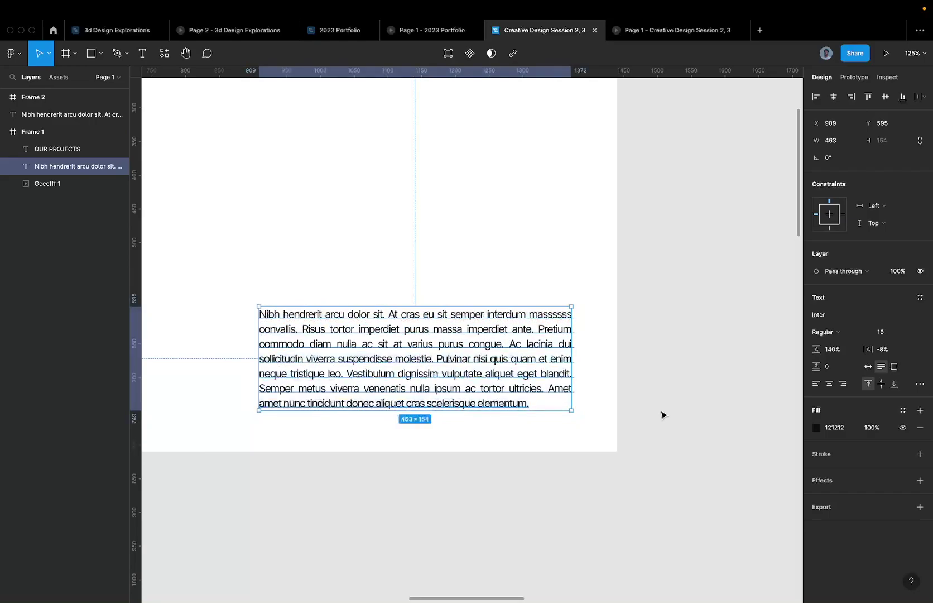
{"action": "scroll", "coordinate": [662, 413], "scroll_direction": "down", "scroll_amount": 3}
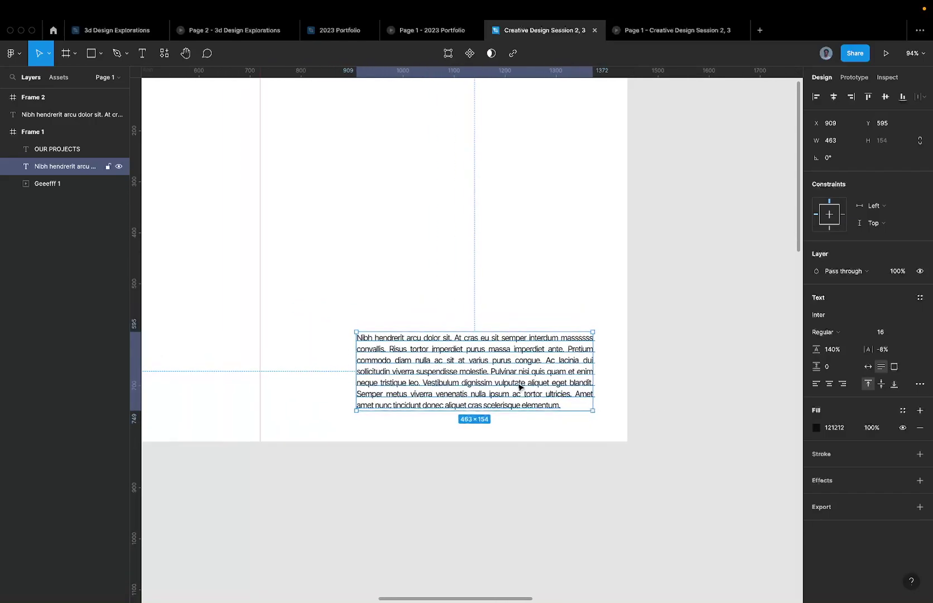
{"action": "scroll", "coordinate": [416, 351], "scroll_direction": "up", "scroll_amount": 5}
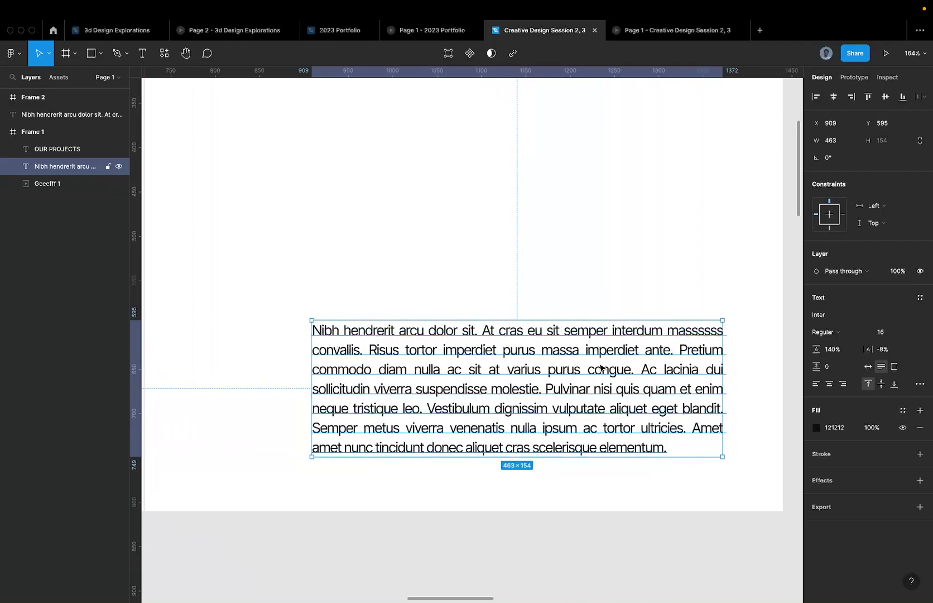
{"action": "scroll", "coordinate": [602, 367], "scroll_direction": "down", "scroll_amount": 2}
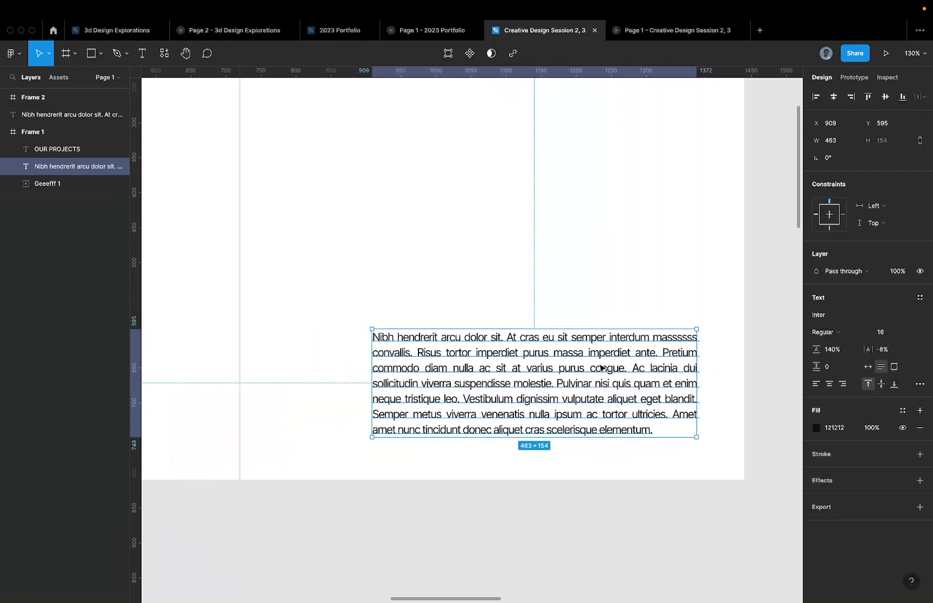
{"action": "scroll", "coordinate": [602, 367], "scroll_direction": "down", "scroll_amount": 5}
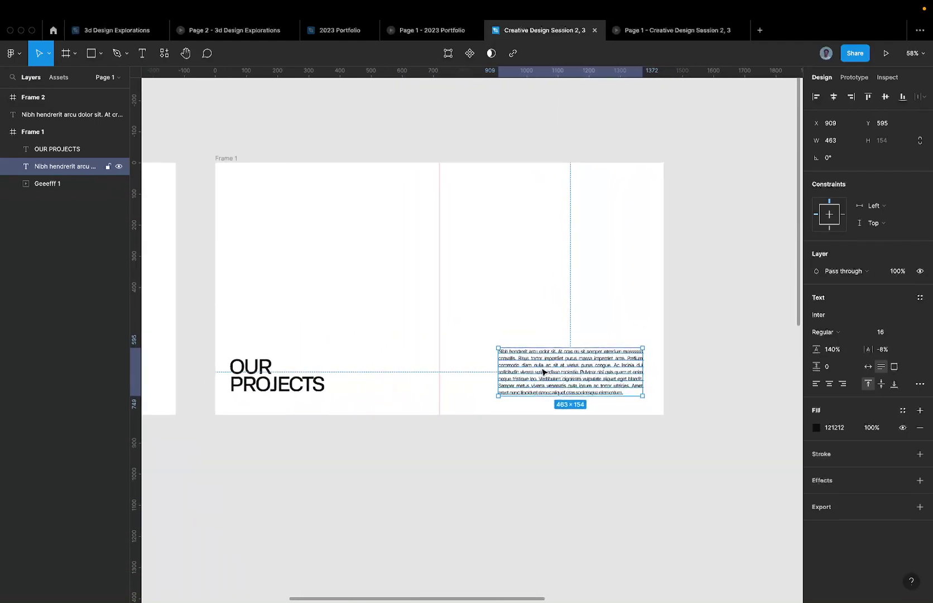
Restore the Geeefff 1 GIF to 100% opacity and nudge it slightly higher
{"action": "left_click", "coordinate": [613, 333]}
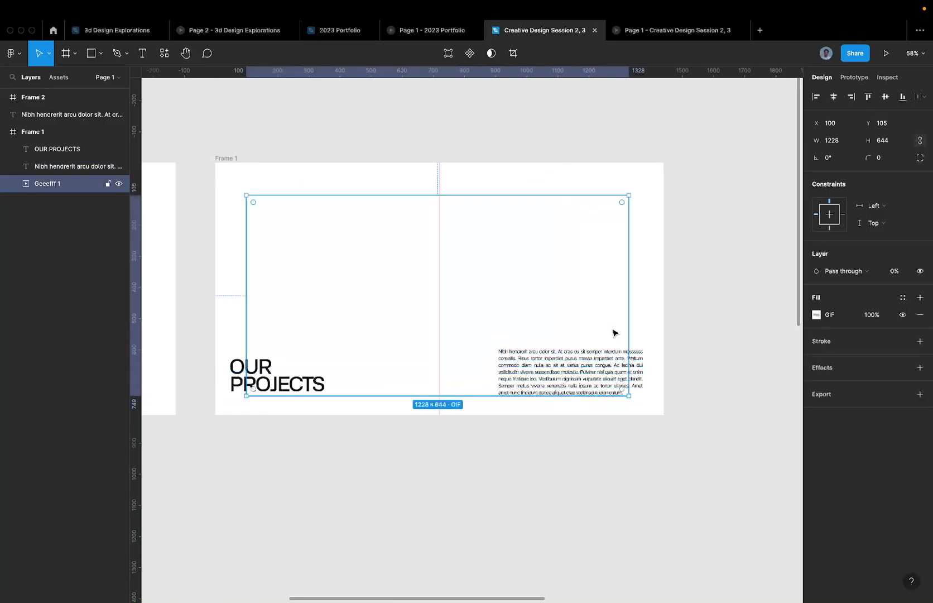
{"action": "key", "text": "0"}
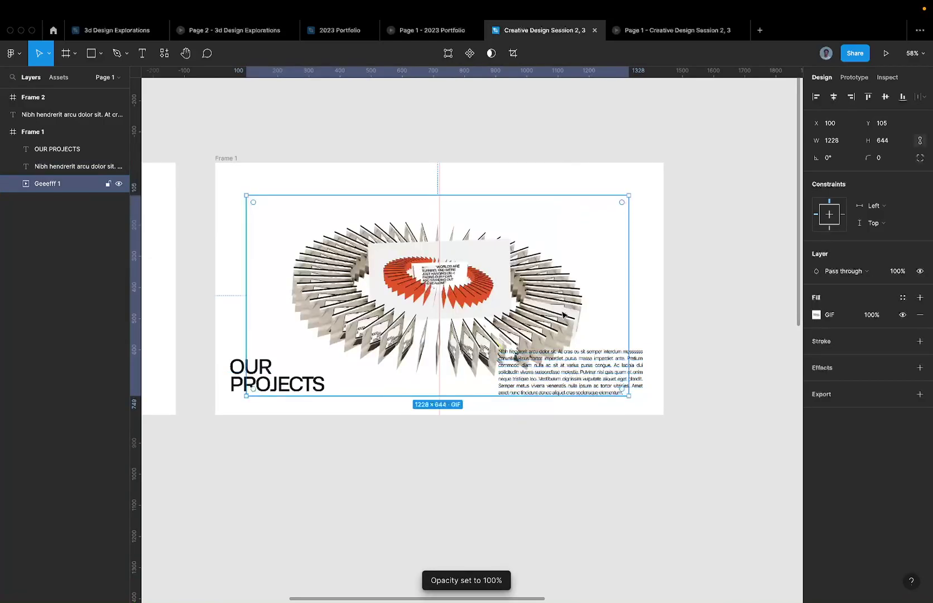
{"action": "left_click_drag", "start_coordinate": [554, 289], "coordinate": [555, 282]}
{"action": "left_click", "coordinate": [727, 213]}
Try duplicating the OUR PROJECTS heading higher up, then undo the duplicate
{"action": "left_click", "coordinate": [611, 374]}
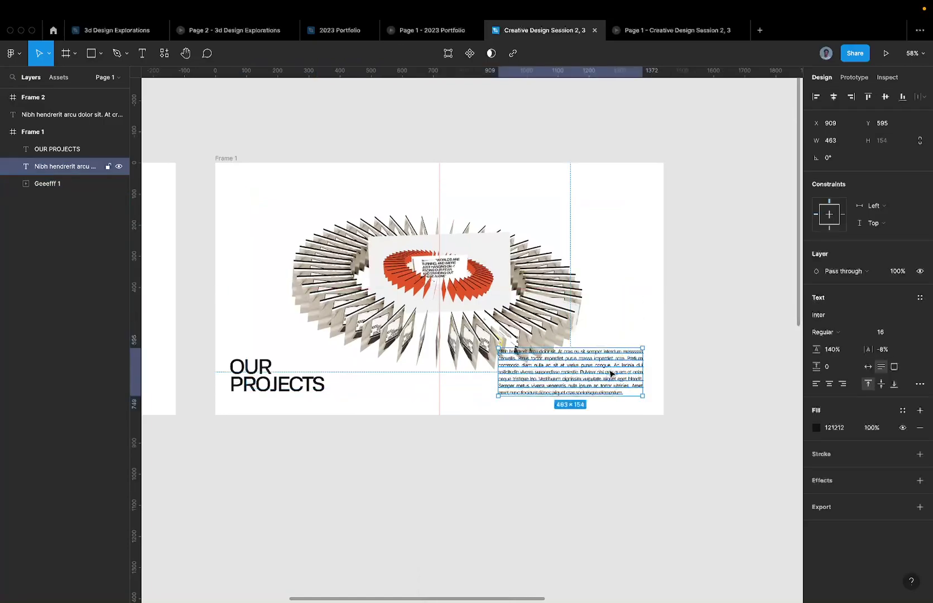
{"action": "scroll", "coordinate": [611, 373], "scroll_direction": "down", "scroll_amount": 2}
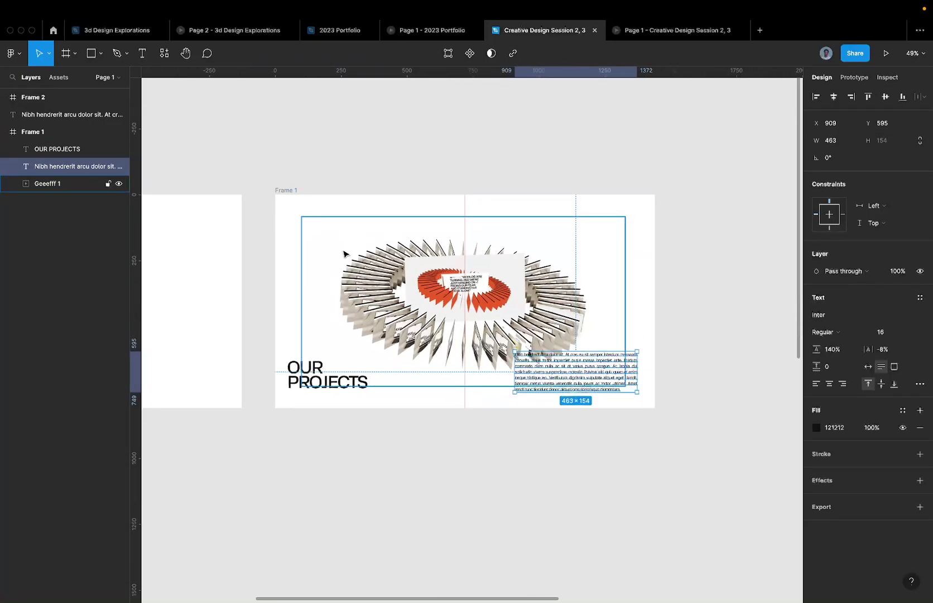
{"action": "left_click", "coordinate": [296, 367]}
{"action": "left_click_drag", "start_coordinate": [296, 367], "coordinate": [289, 223]}
{"action": "key", "text": "super+z"}
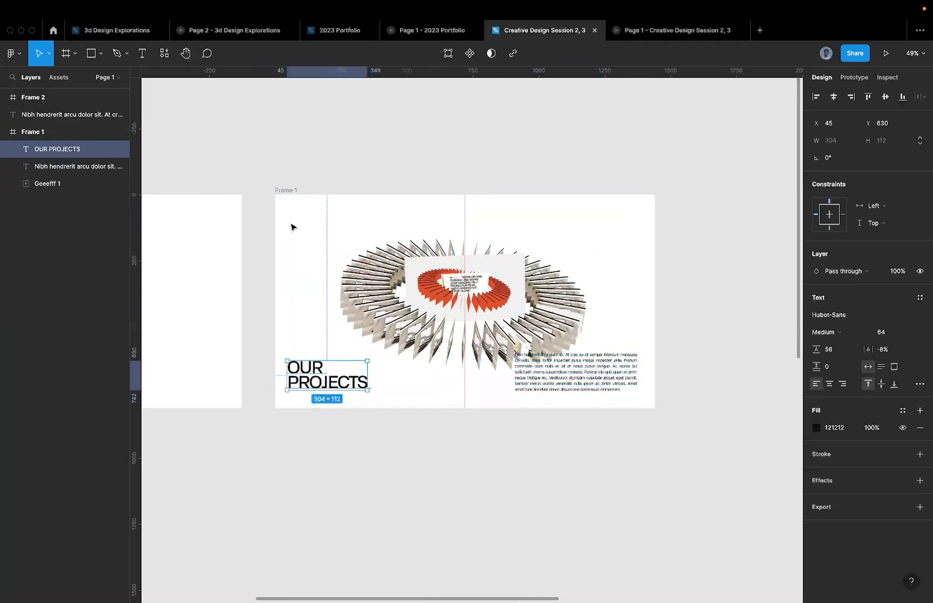
Copy the SALVAJE Navbar frame from 3d Design Explorations, then return to Creative Design Session 2, 3
{"action": "left_click", "coordinate": [126, 25]}
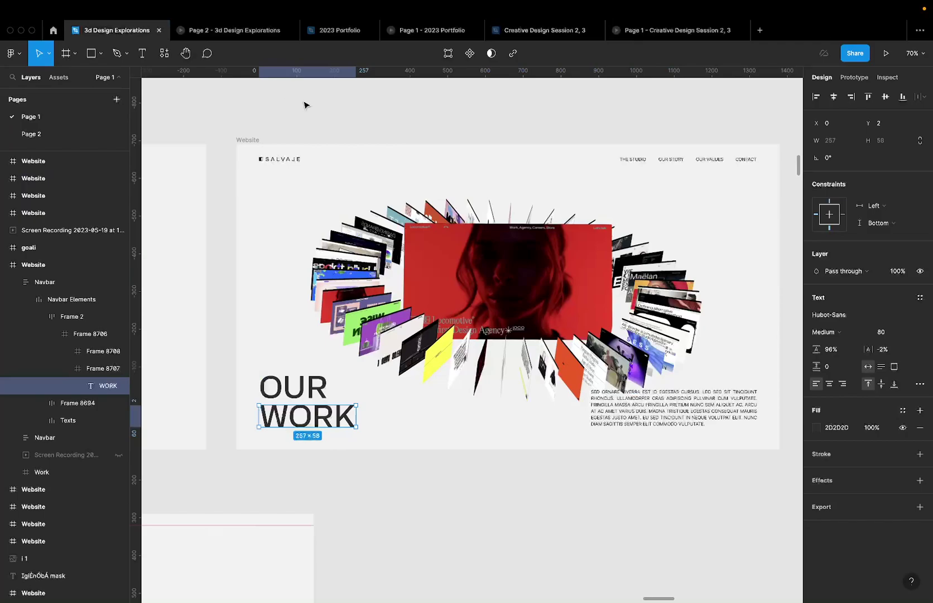
{"action": "left_click", "coordinate": [283, 172]}
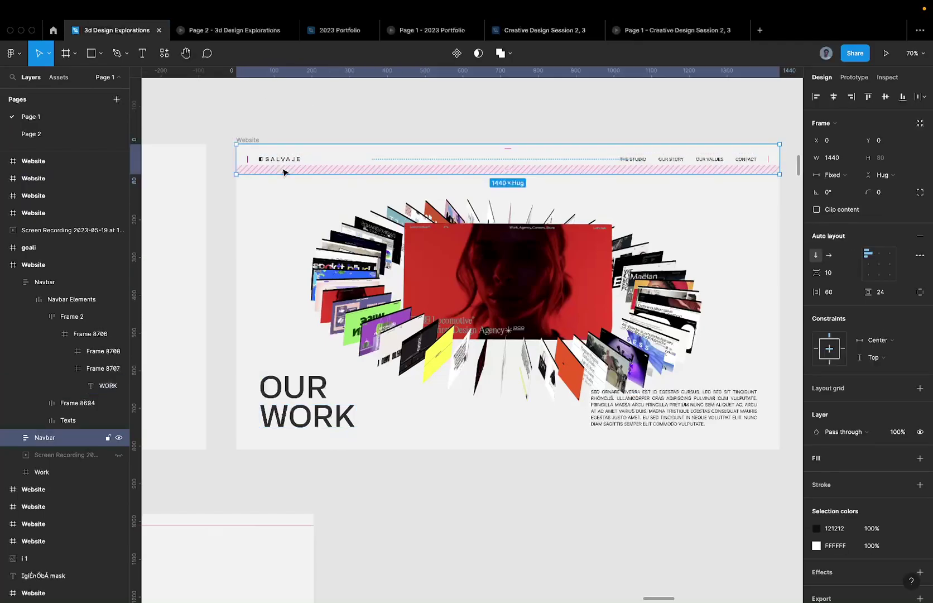
{"action": "scroll", "coordinate": [283, 172], "scroll_direction": "up", "scroll_amount": 2}
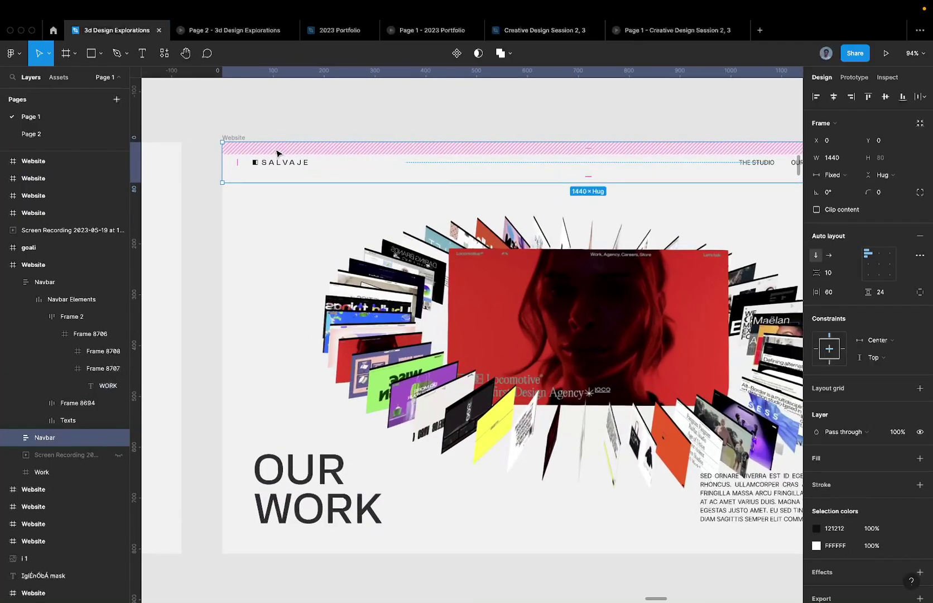
{"action": "key", "text": "super+Tab"}
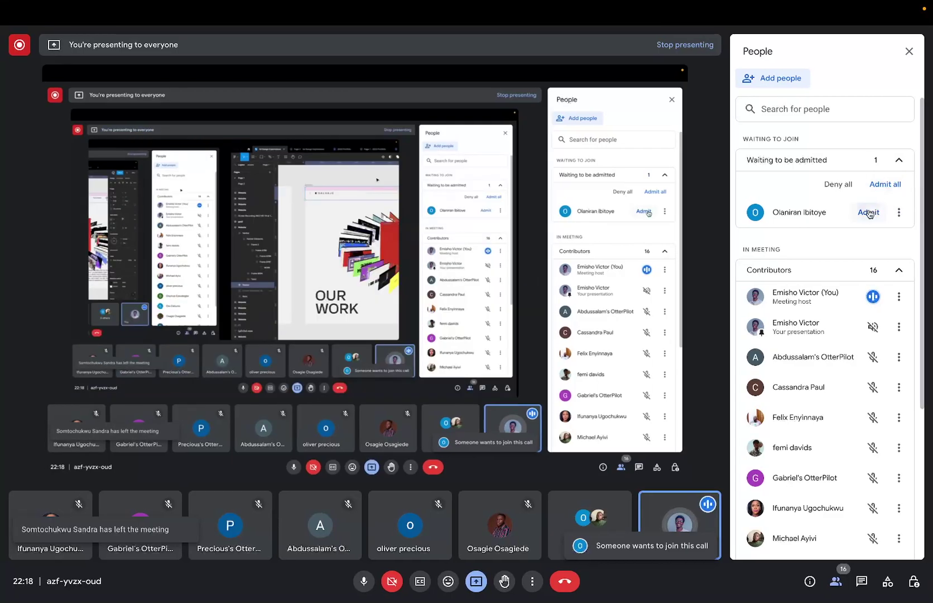
{"action": "left_click", "coordinate": [844, 212]}
{"action": "scroll", "coordinate": [544, 271], "scroll_direction": "up", "scroll_amount": 3}
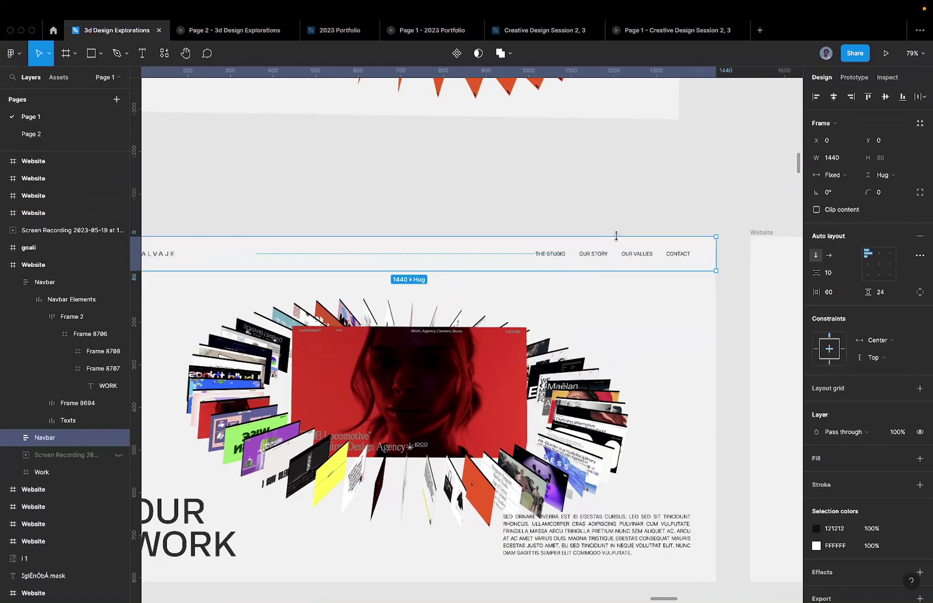
{"action": "scroll", "coordinate": [616, 235], "scroll_direction": "down", "scroll_amount": 3}
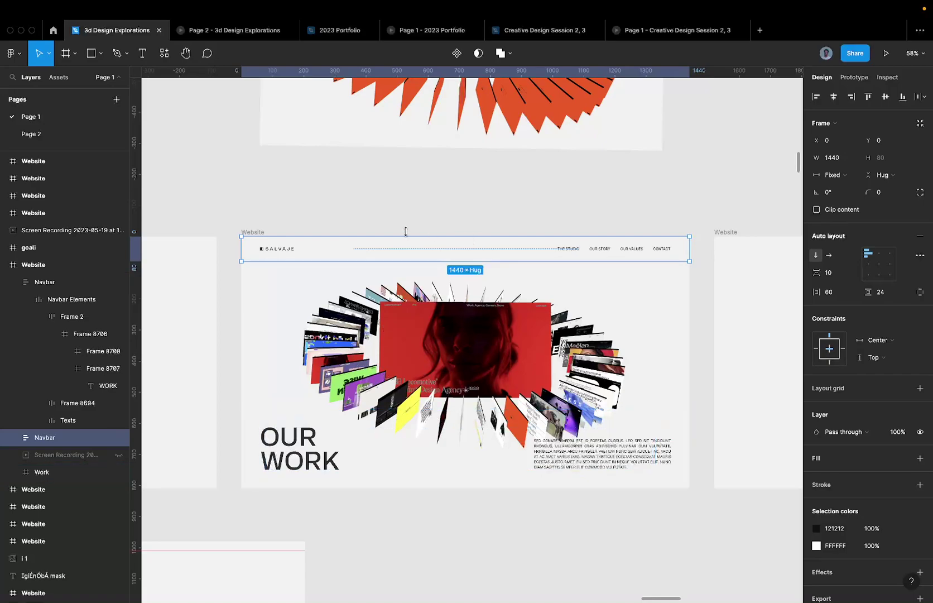
{"action": "left_click", "coordinate": [559, 35]}
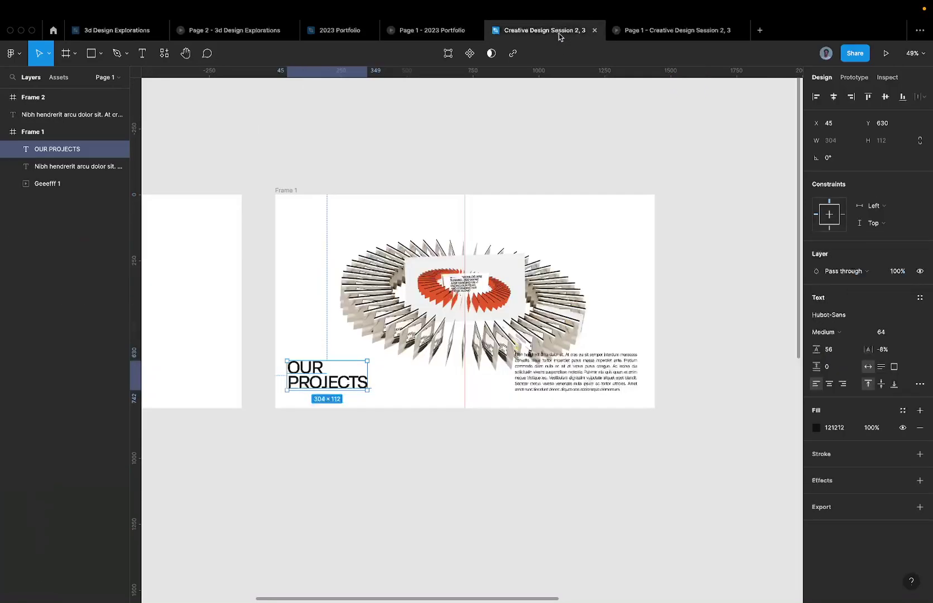
Paste the copied 1440-wide SALVAJE navbar into Frame 1
{"action": "left_click", "coordinate": [288, 191]}
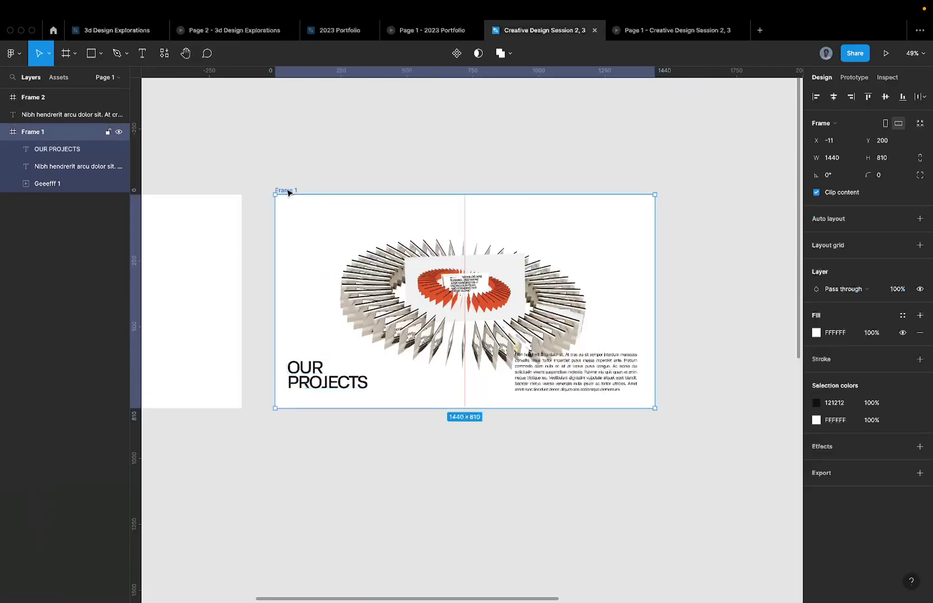
{"action": "key", "text": "ctrl+v"}
{"action": "scroll", "coordinate": [287, 193], "scroll_direction": "up", "scroll_amount": 1}
{"action": "scroll", "coordinate": [454, 191], "scroll_direction": "up", "scroll_amount": 2}
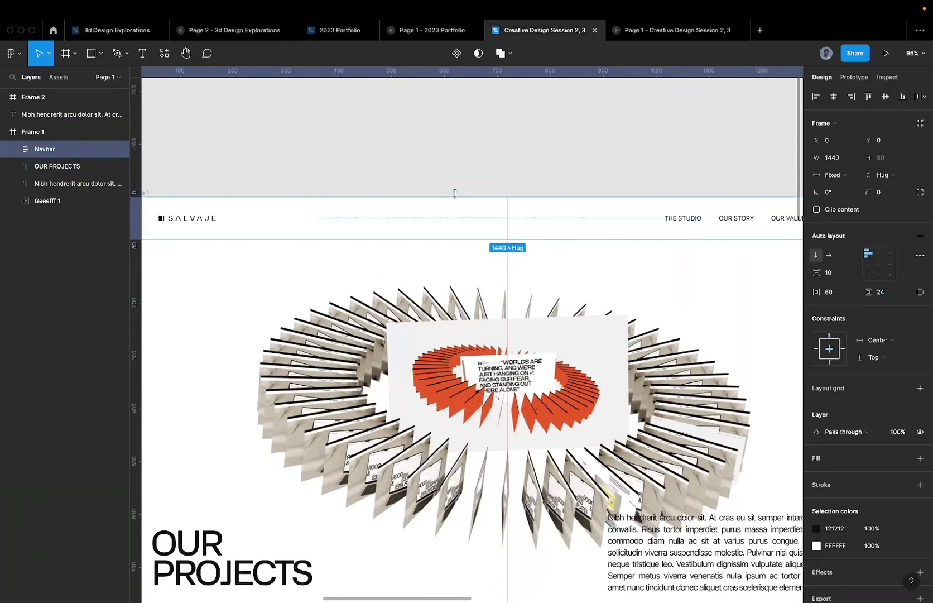
{"action": "scroll", "coordinate": [521, 191], "scroll_direction": "up", "scroll_amount": 2}
{"action": "scroll", "coordinate": [519, 193], "scroll_direction": "right", "scroll_amount": 5}
{"action": "scroll", "coordinate": [519, 193], "scroll_direction": "up", "scroll_amount": 2}
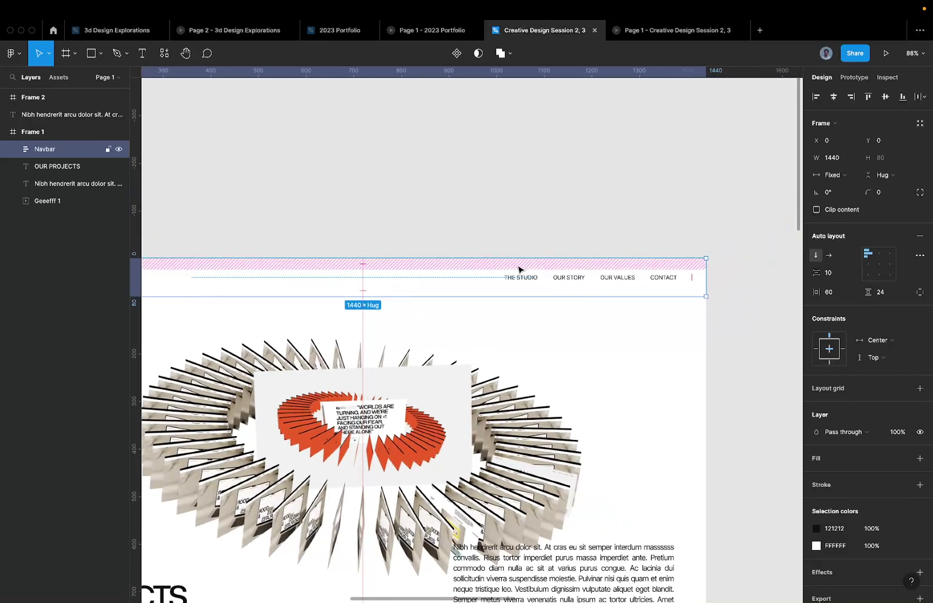
{"action": "scroll", "coordinate": [557, 278], "scroll_direction": "down", "scroll_amount": 1}
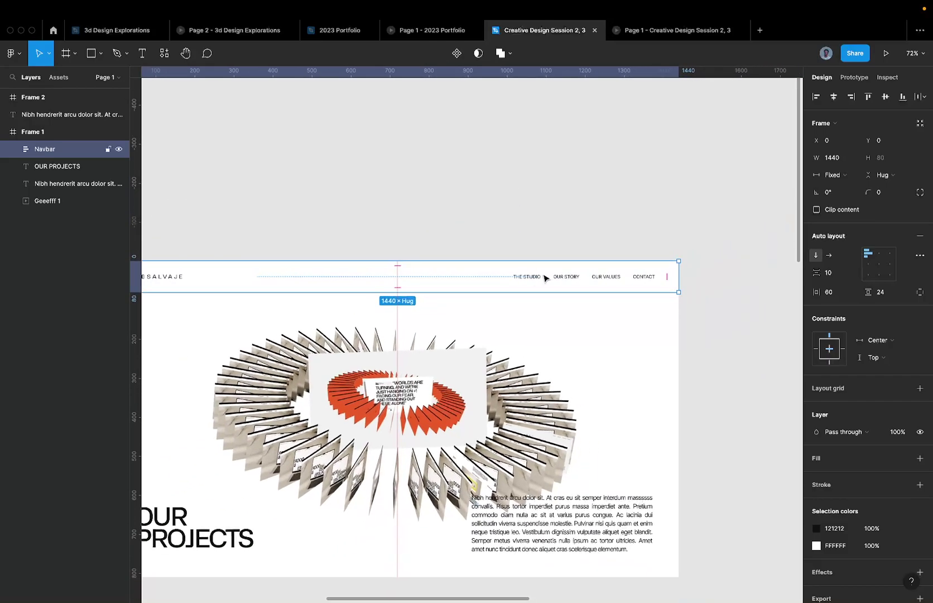
{"action": "scroll", "coordinate": [544, 277], "scroll_direction": "down", "scroll_amount": 1}
{"action": "scroll", "coordinate": [544, 276], "scroll_direction": "down", "scroll_amount": 2}
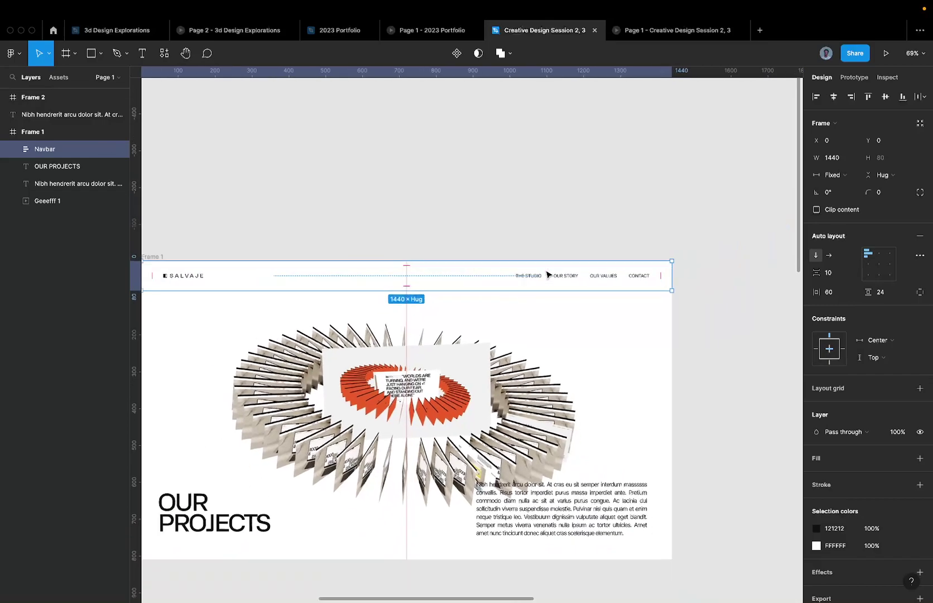
Drill into Navbar Elements and the nested link groups from THE STUDIO to CONTACT
{"action": "double_click", "coordinate": [534, 280]}
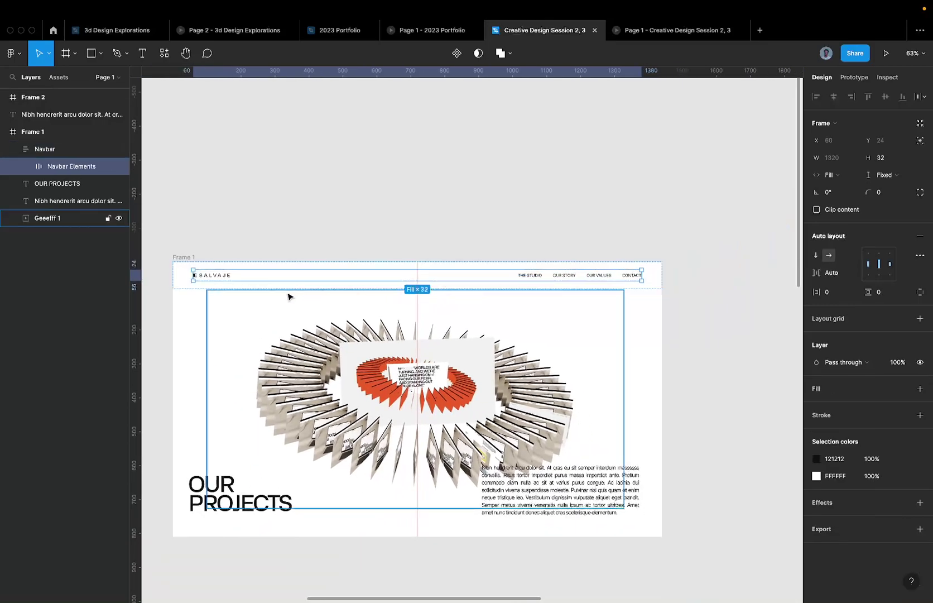
{"action": "double_click", "coordinate": [529, 276]}
{"action": "scroll", "coordinate": [533, 276], "scroll_direction": "up", "scroll_amount": 4}
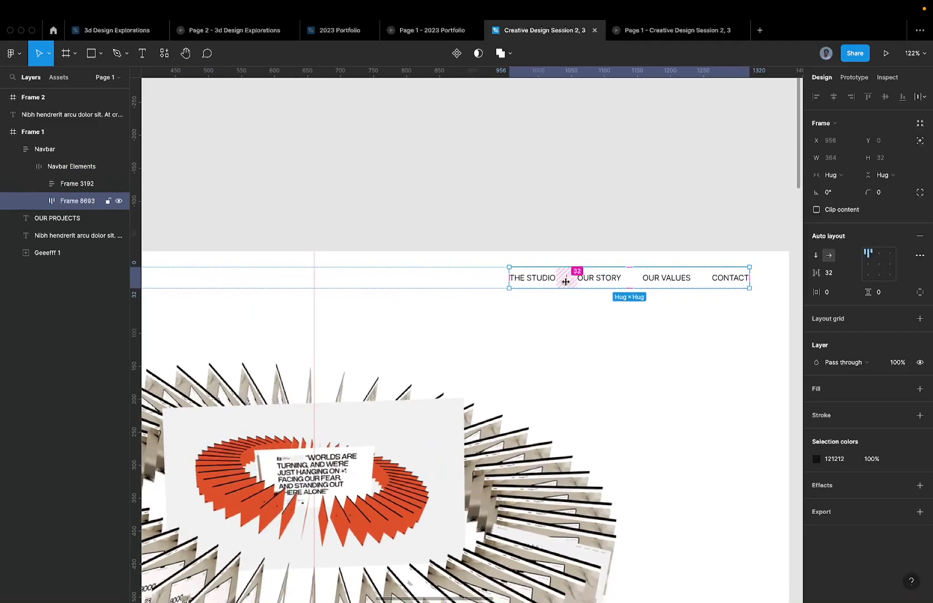
{"action": "double_click", "coordinate": [590, 279]}
{"action": "scroll", "coordinate": [589, 277], "scroll_direction": "up", "scroll_amount": 3}
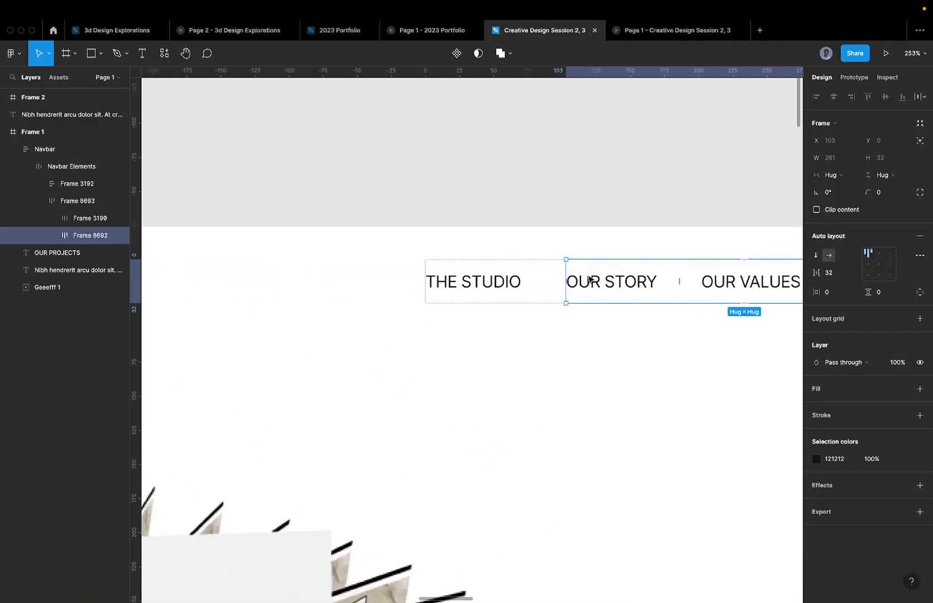
{"action": "left_click", "coordinate": [535, 279]}
{"action": "scroll", "coordinate": [553, 279], "scroll_direction": "down", "scroll_amount": 1}
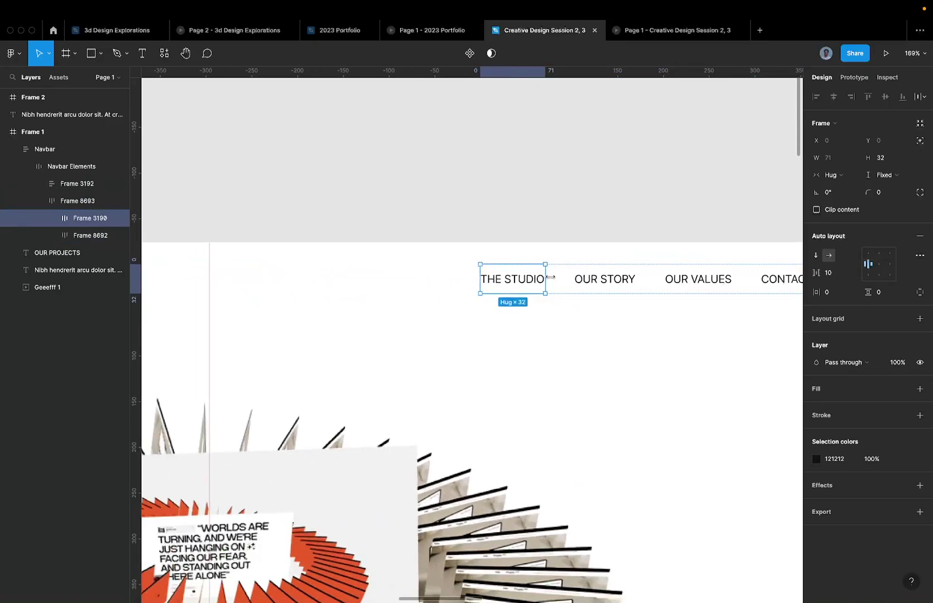
{"action": "left_click", "coordinate": [560, 281]}
Ungroup the nested navbar frames until THE STUDIO, OUR STORY, OUR VALUES and CONTACT are separate
{"action": "scroll", "coordinate": [558, 284], "scroll_direction": "down", "scroll_amount": 5}
{"action": "right_click", "coordinate": [558, 285]}
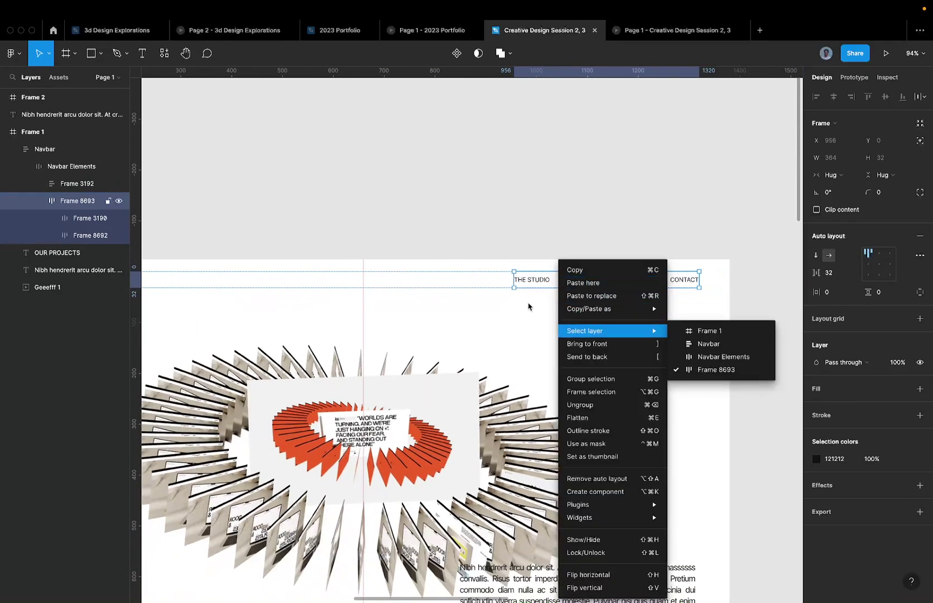
{"action": "left_click", "coordinate": [529, 283]}
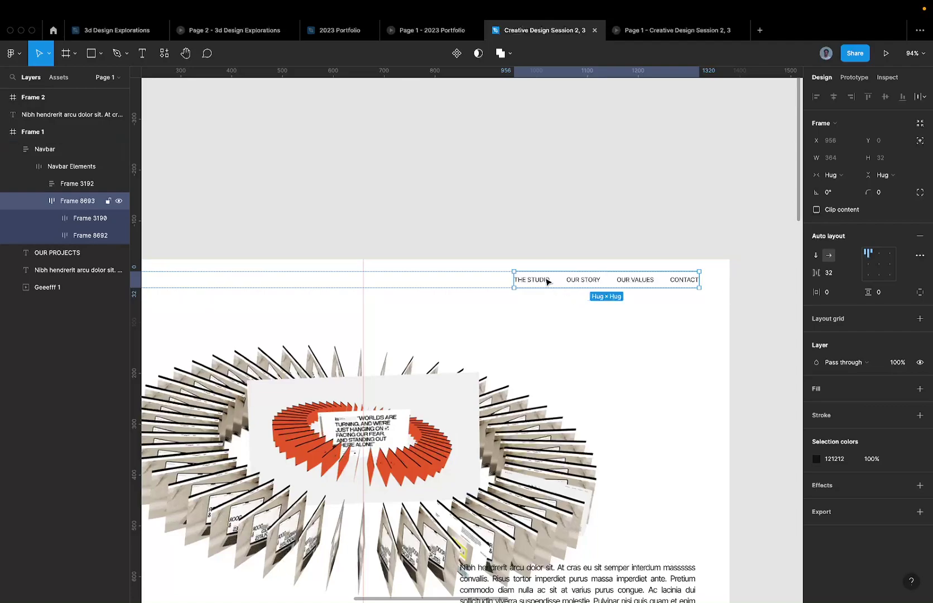
{"action": "right_click", "coordinate": [547, 282]}
{"action": "left_click", "coordinate": [586, 404]}
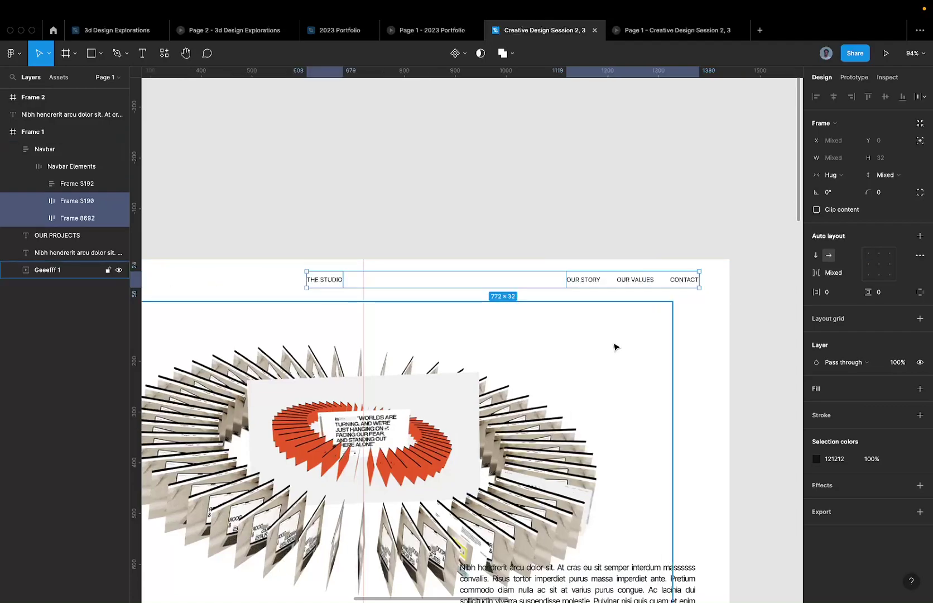
{"action": "left_click", "coordinate": [583, 280]}
{"action": "right_click", "coordinate": [583, 280]}
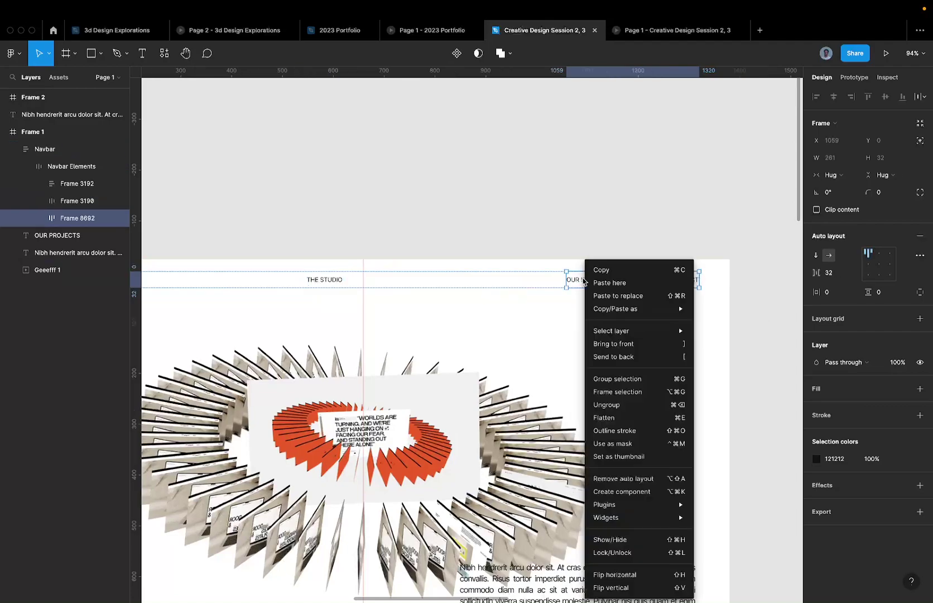
{"action": "left_click", "coordinate": [606, 404]}
{"action": "left_click", "coordinate": [633, 280]}
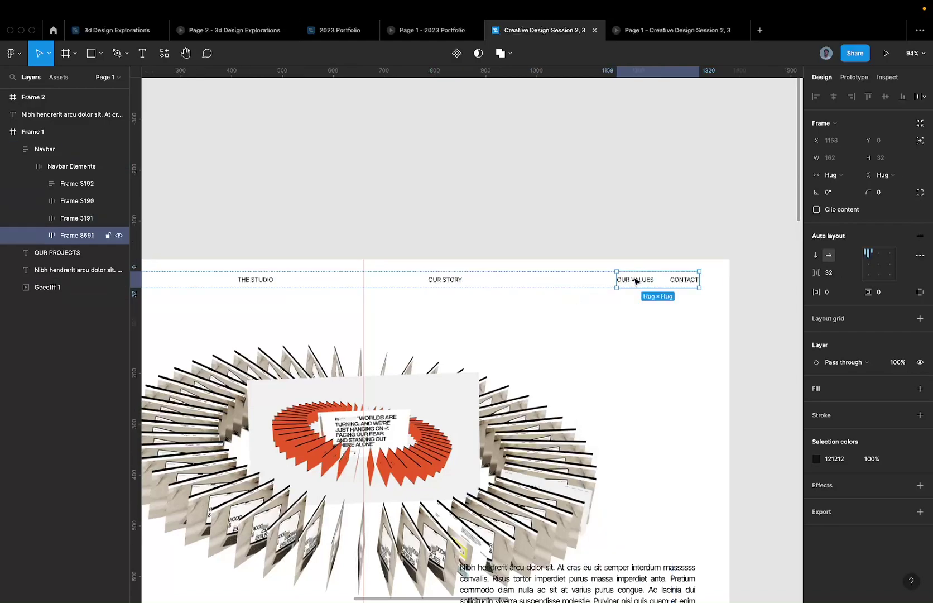
{"action": "right_click", "coordinate": [635, 280]}
{"action": "left_click", "coordinate": [652, 407]}
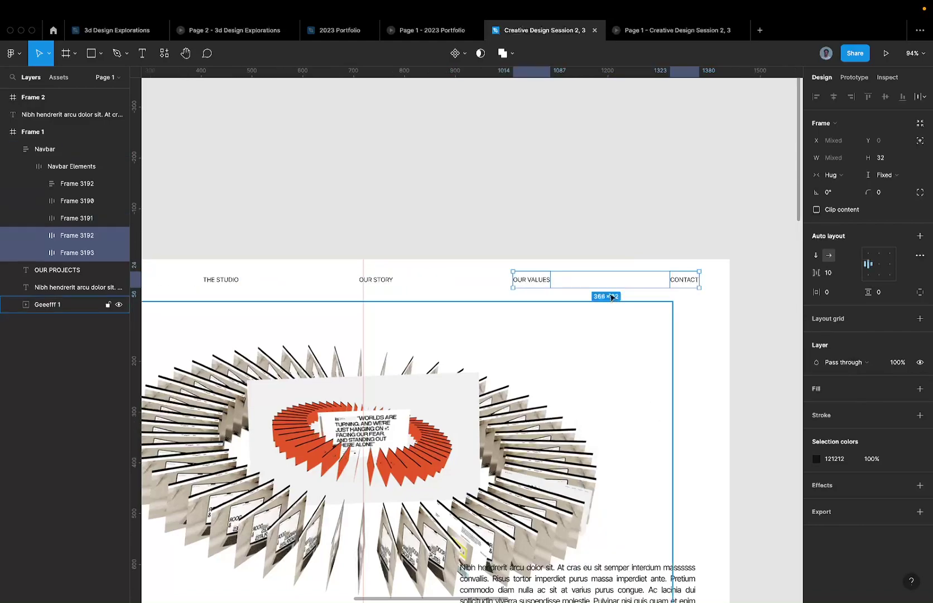
Select all four navbar links, then set the Geeefff 1 GIF to 0% opacity
{"action": "left_click", "coordinate": [534, 285]}
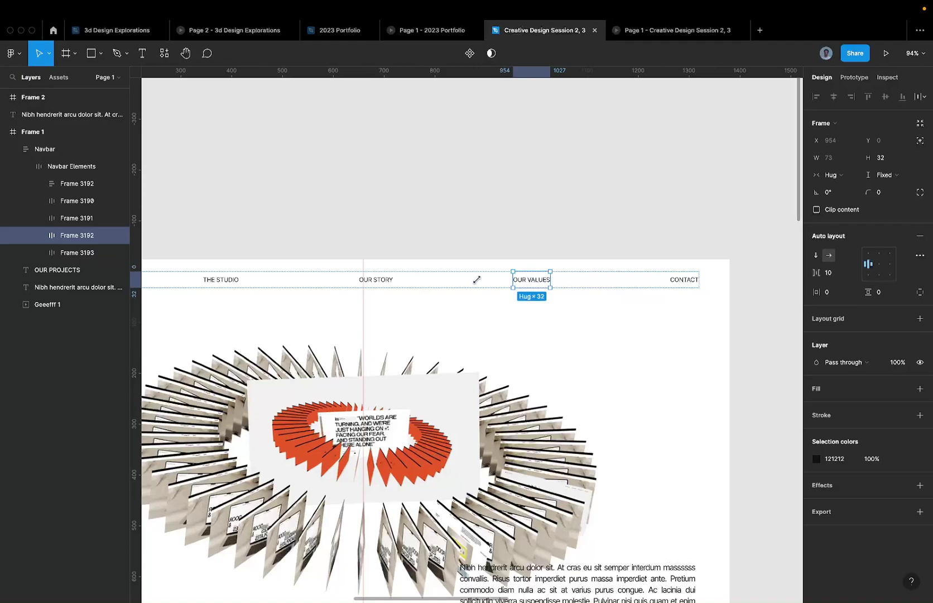
{"action": "left_click", "coordinate": [373, 286], "text": "shift"}
{"action": "left_click", "coordinate": [227, 279], "text": "shift"}
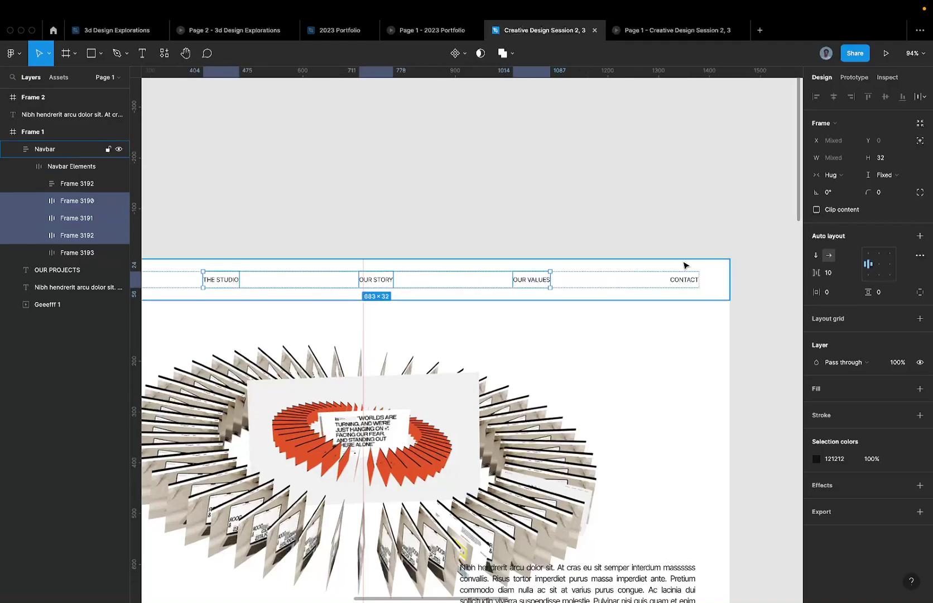
{"action": "left_click", "coordinate": [682, 279], "text": "shift"}
{"action": "scroll", "coordinate": [215, 298], "scroll_direction": "up", "scroll_amount": 2}
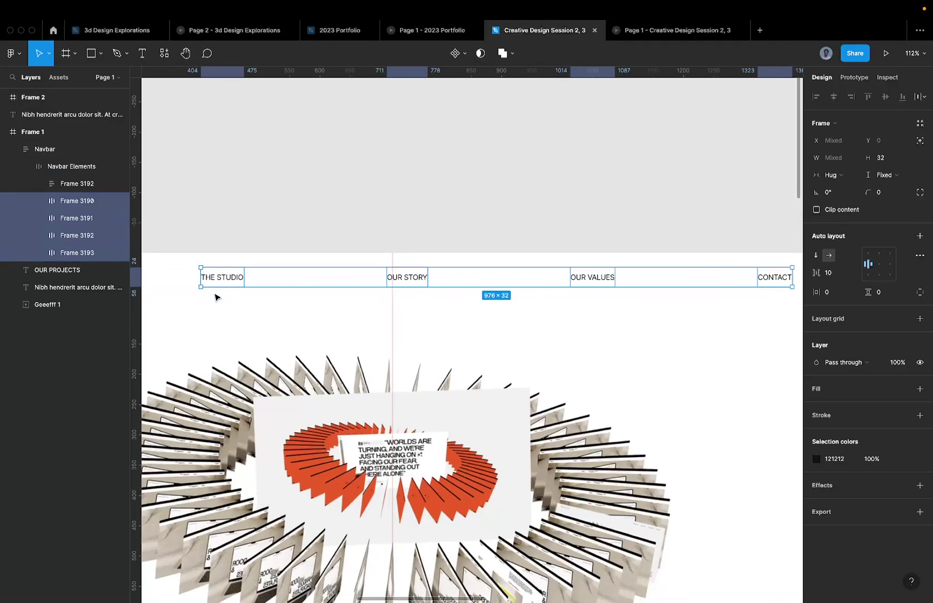
{"action": "left_click", "coordinate": [400, 415]}
{"action": "key", "text": "0"}
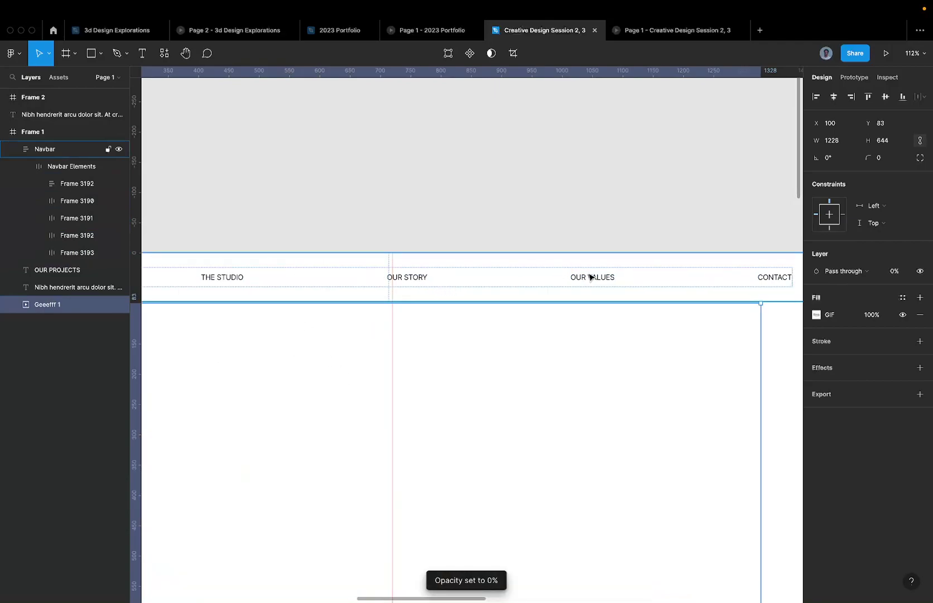
Wrap OUR VALUES and CONTACT, then OUR STORY, then THE STUDIO in nested auto-layout frames
{"action": "left_click", "coordinate": [763, 279]}
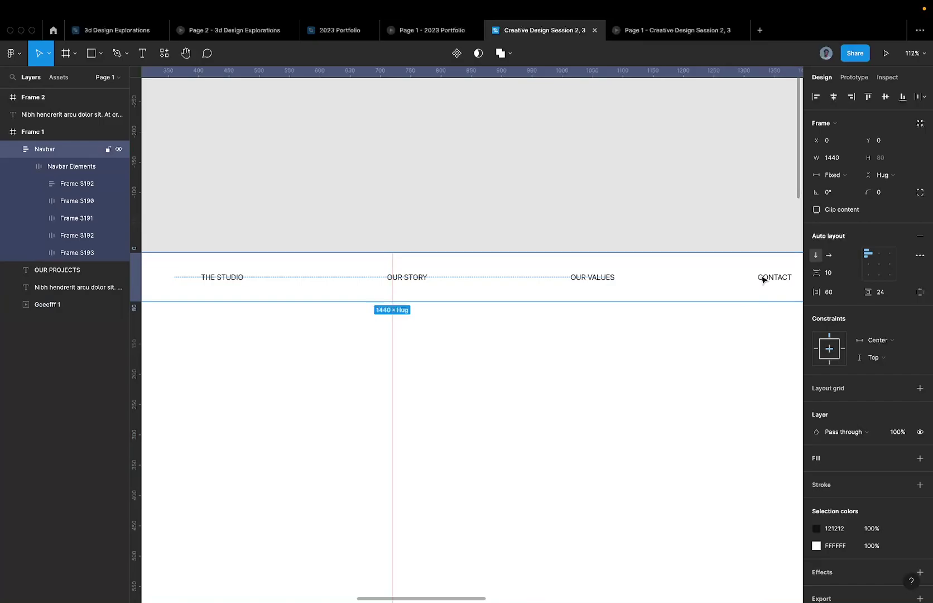
{"action": "left_click", "coordinate": [602, 277], "text": "super"}
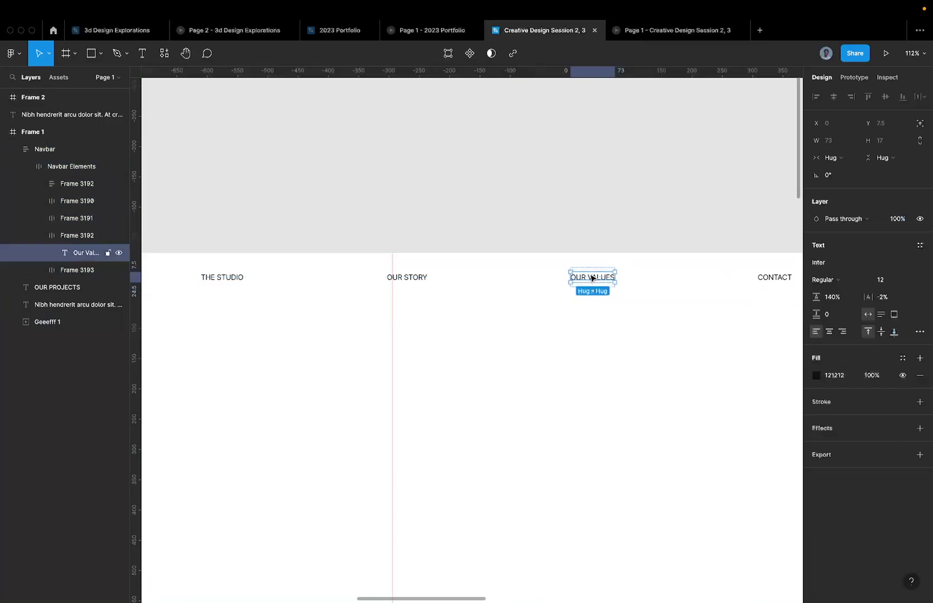
{"action": "left_click", "coordinate": [405, 288]}
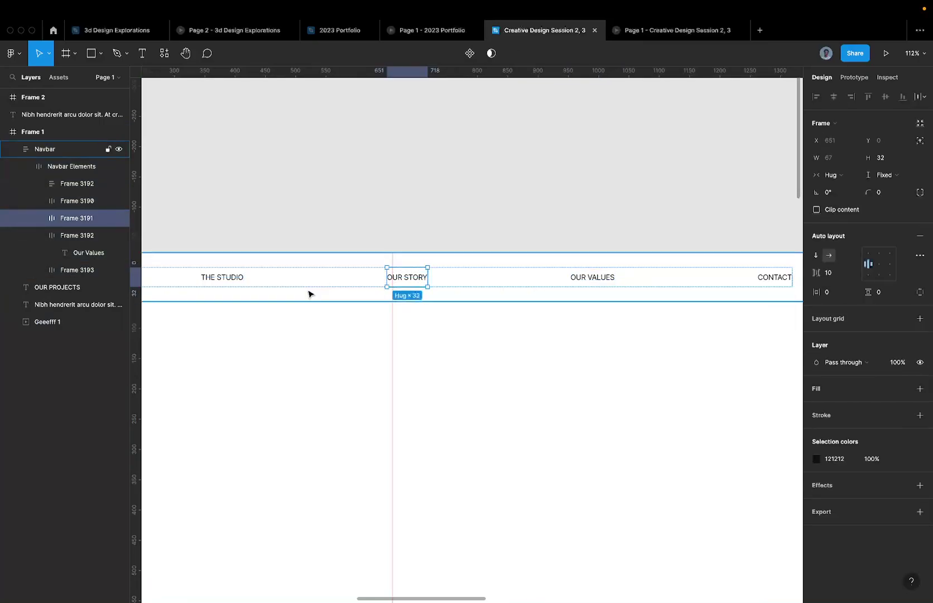
{"action": "left_click", "coordinate": [611, 285]}
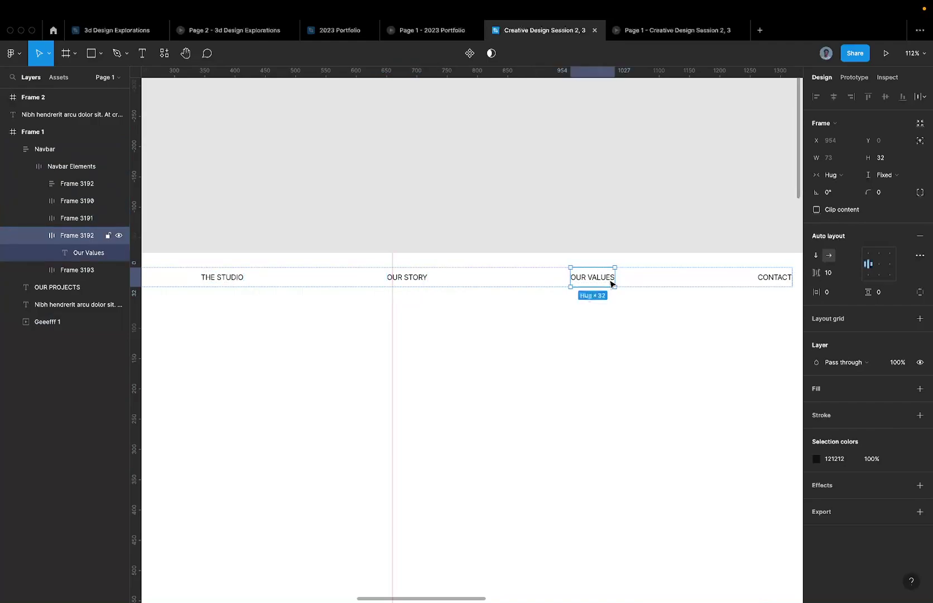
{"action": "scroll", "coordinate": [611, 284], "scroll_direction": "right", "scroll_amount": 1}
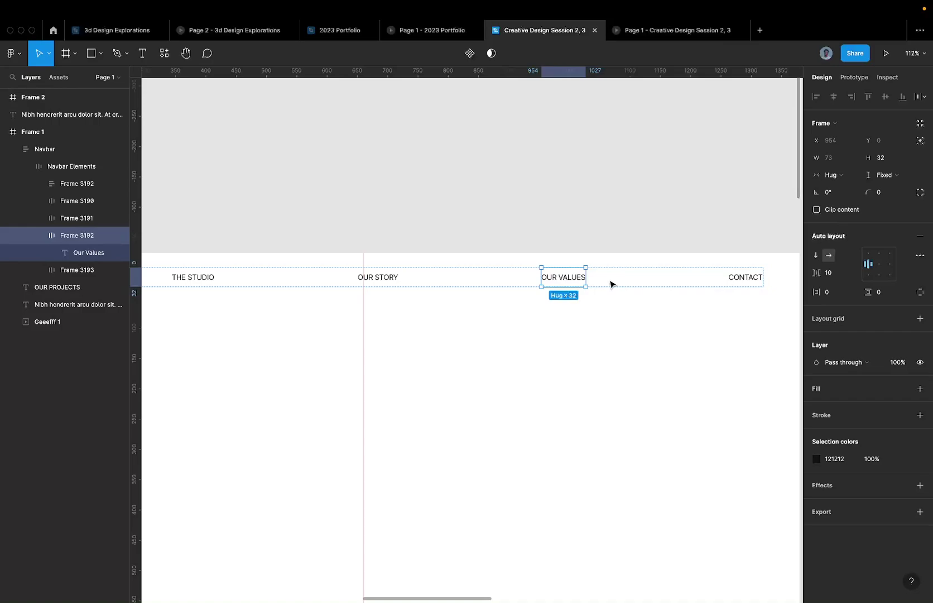
{"action": "left_click", "coordinate": [747, 284], "text": "shift"}
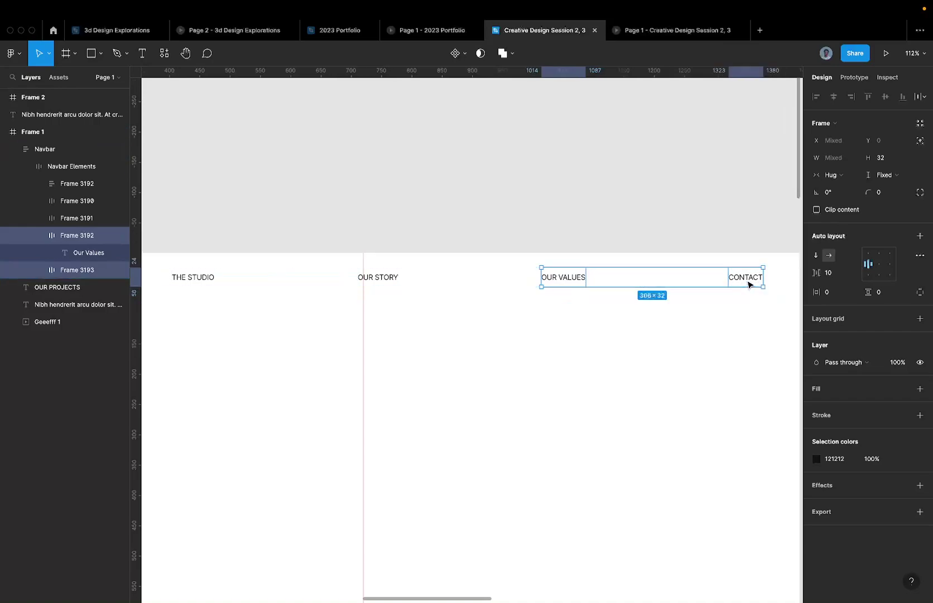
{"action": "key", "text": "shift+a"}
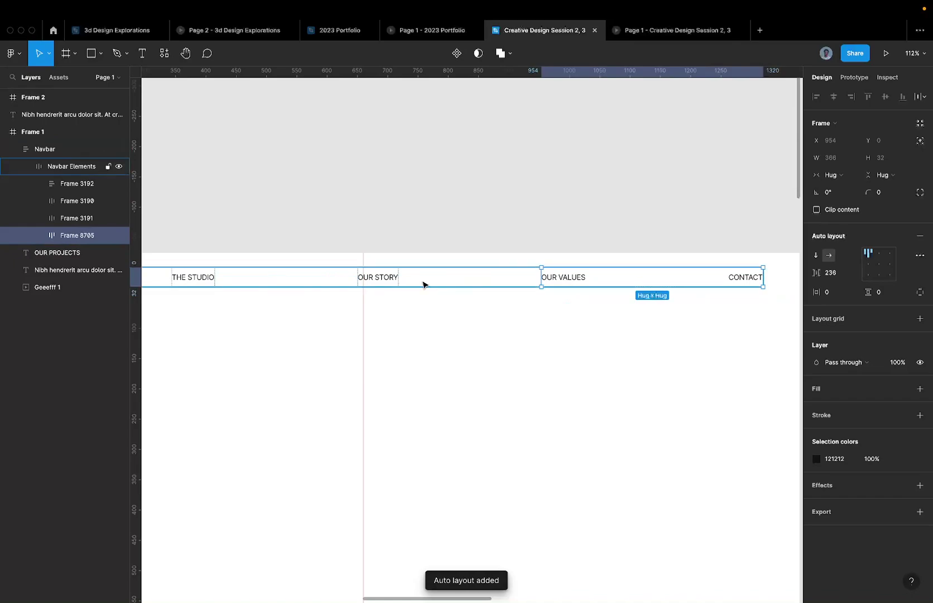
{"action": "left_click", "coordinate": [383, 279], "text": "shift"}
{"action": "key", "text": "shift+a"}
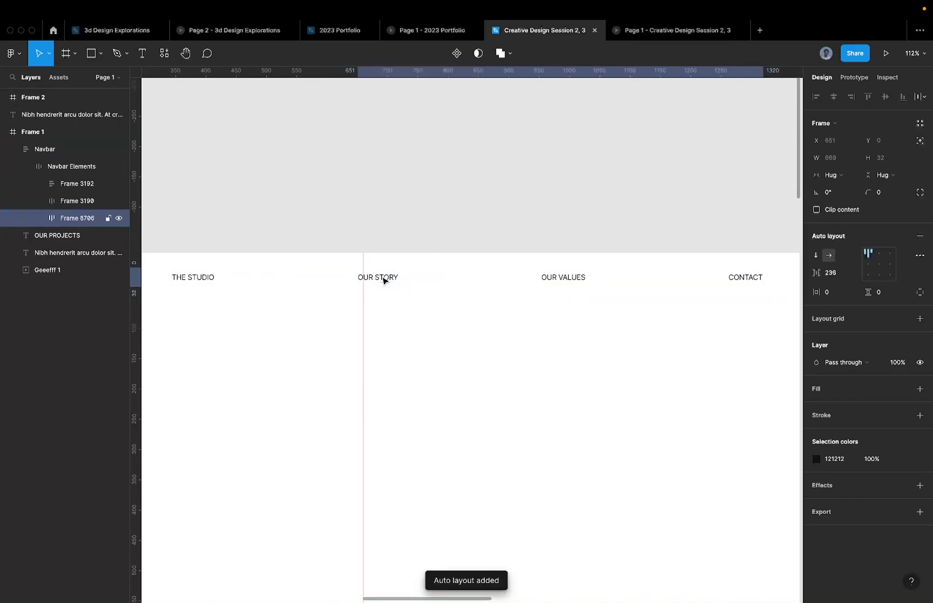
{"action": "left_click", "coordinate": [225, 278], "text": "shift"}
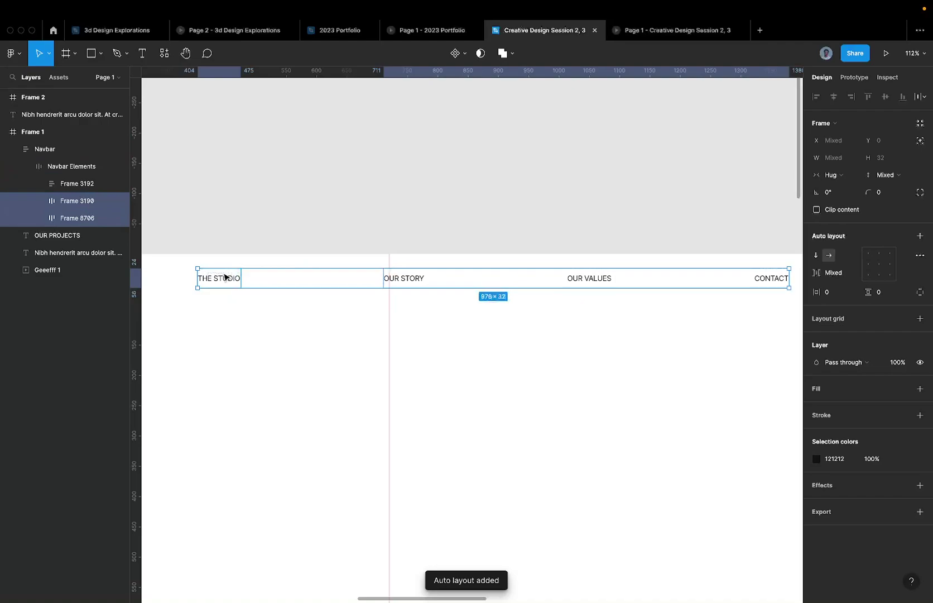
{"action": "key", "text": "shift+a"}
Set item spacing to 24 in the OUR VALUES–CONTACT and OUR STORY–CONTACT auto-layout frames
{"action": "left_click", "coordinate": [588, 280]}
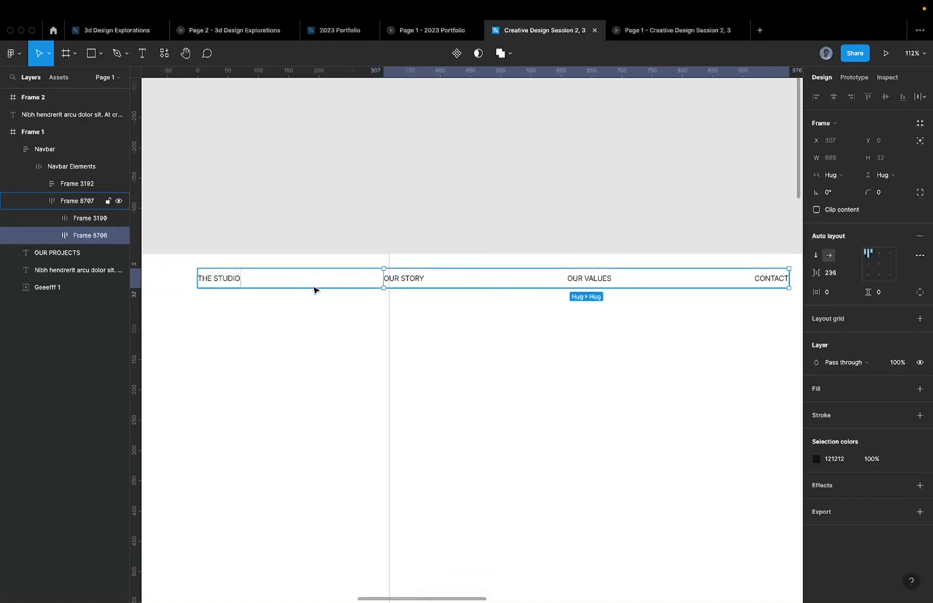
{"action": "left_click", "coordinate": [296, 279]}
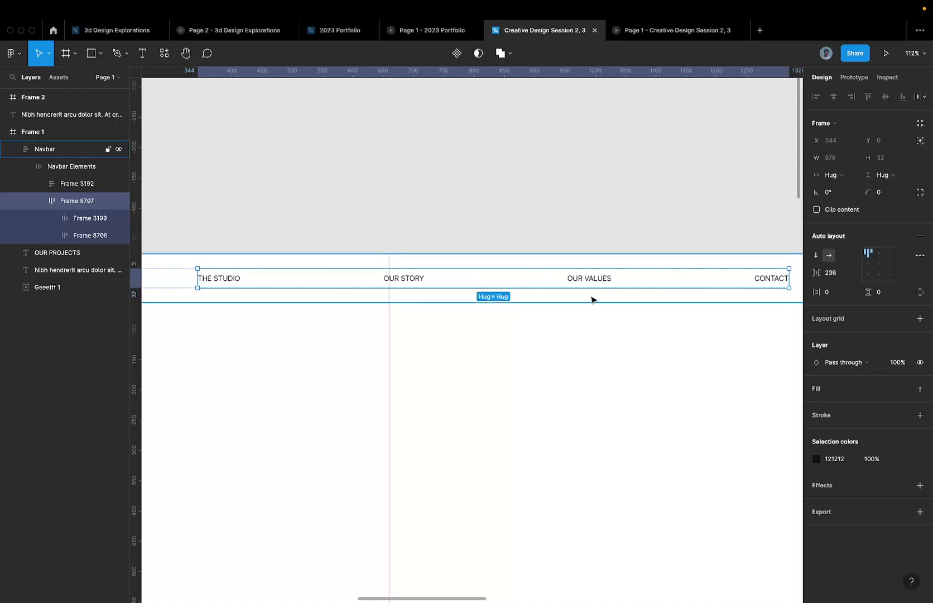
{"action": "left_click", "coordinate": [605, 282]}
{"action": "left_click", "coordinate": [605, 282]}
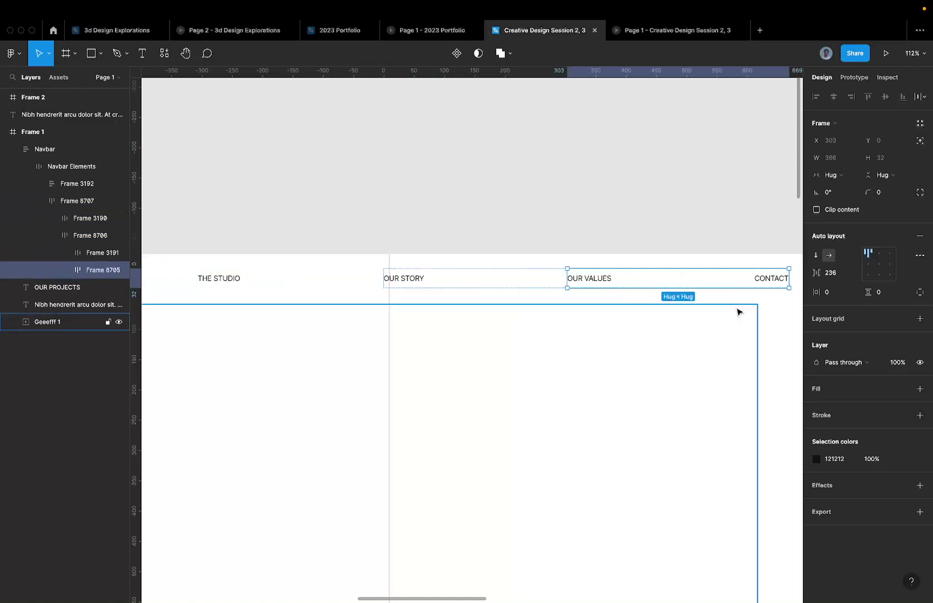
{"action": "left_click", "coordinate": [836, 274]}
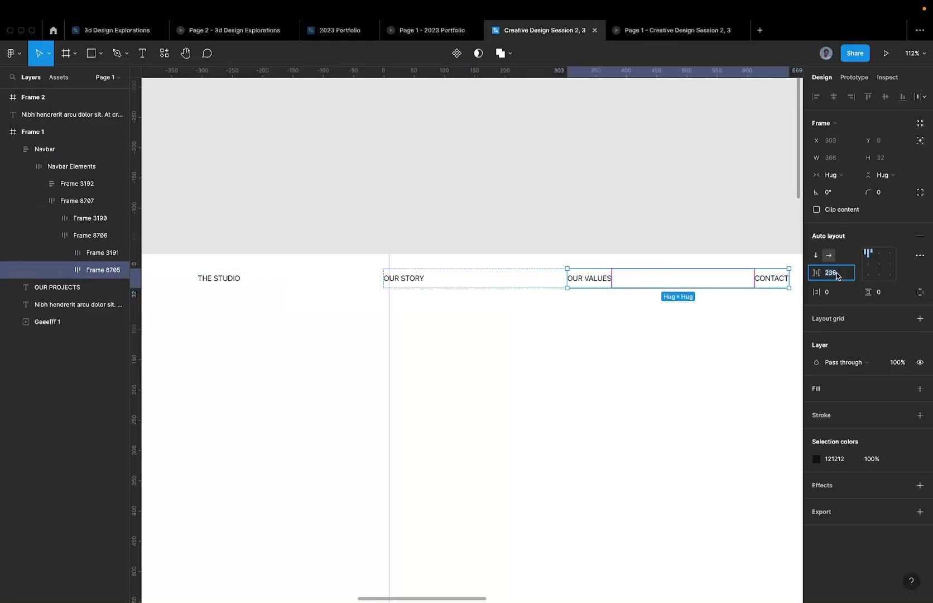
{"action": "type", "text": "24"}
{"action": "key", "text": "Return"}
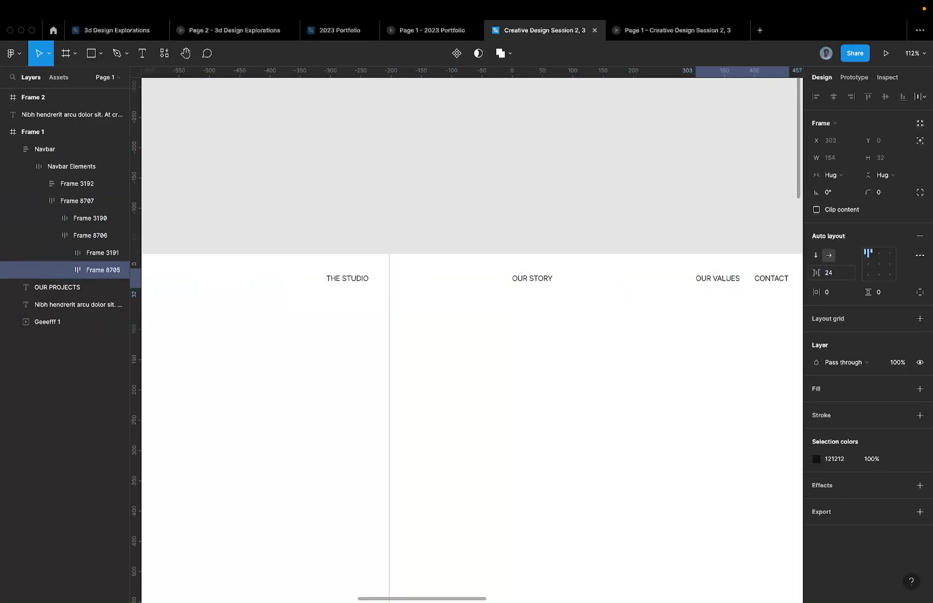
{"action": "left_click", "coordinate": [629, 285]}
{"action": "left_click", "coordinate": [835, 273]}
{"action": "type", "text": "2"}
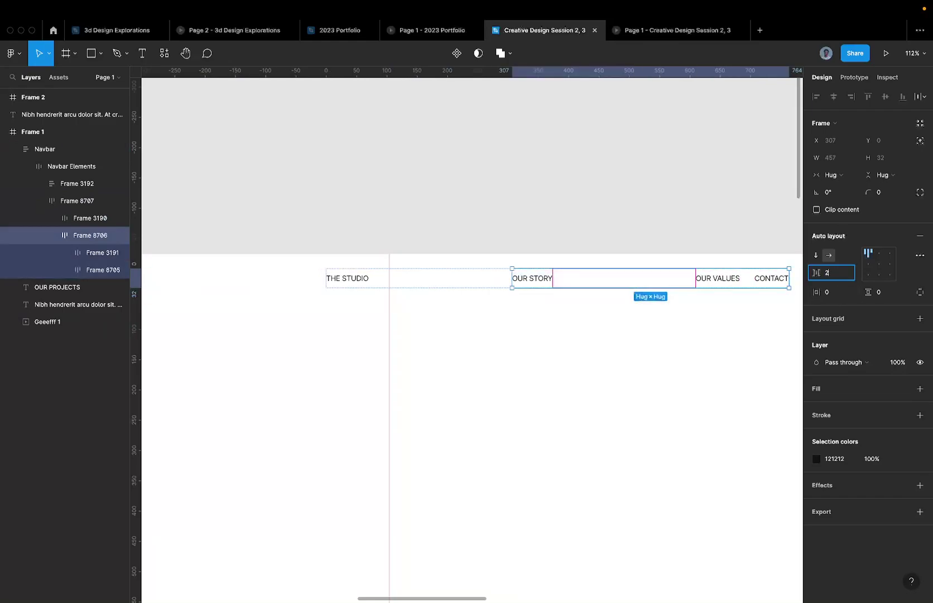
{"action": "type", "text": "4"}
{"action": "key", "text": "Return"}
Give the outer four-link auto-layout frame 24 spacing too, clustering the links at the right
{"action": "key", "text": "shift+Return"}
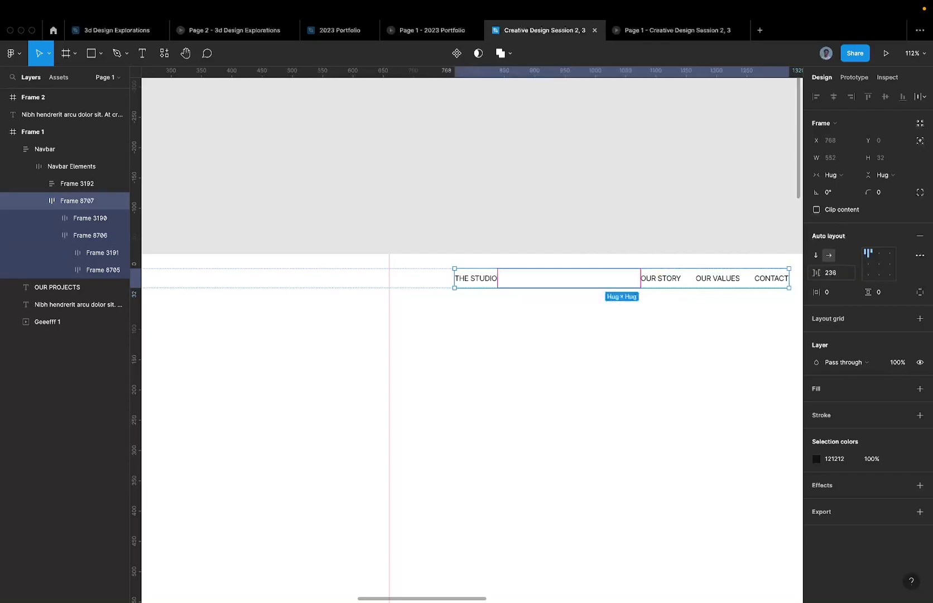
{"action": "left_click", "coordinate": [844, 275]}
{"action": "type", "text": "24"}
{"action": "key", "text": "Return"}
{"action": "scroll", "coordinate": [617, 268], "scroll_direction": "down", "scroll_amount": 2}
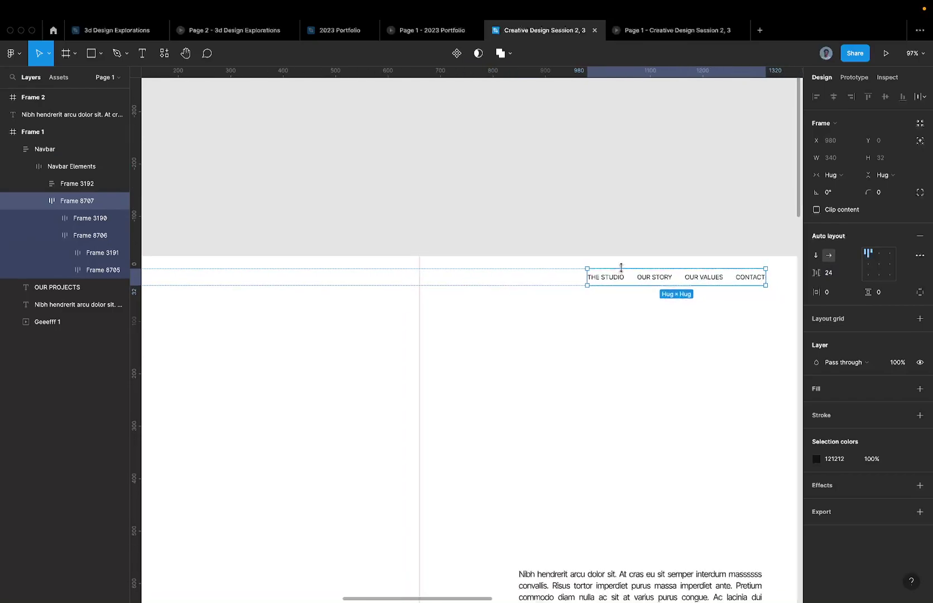
{"action": "scroll", "coordinate": [632, 267], "scroll_direction": "down", "scroll_amount": 3}
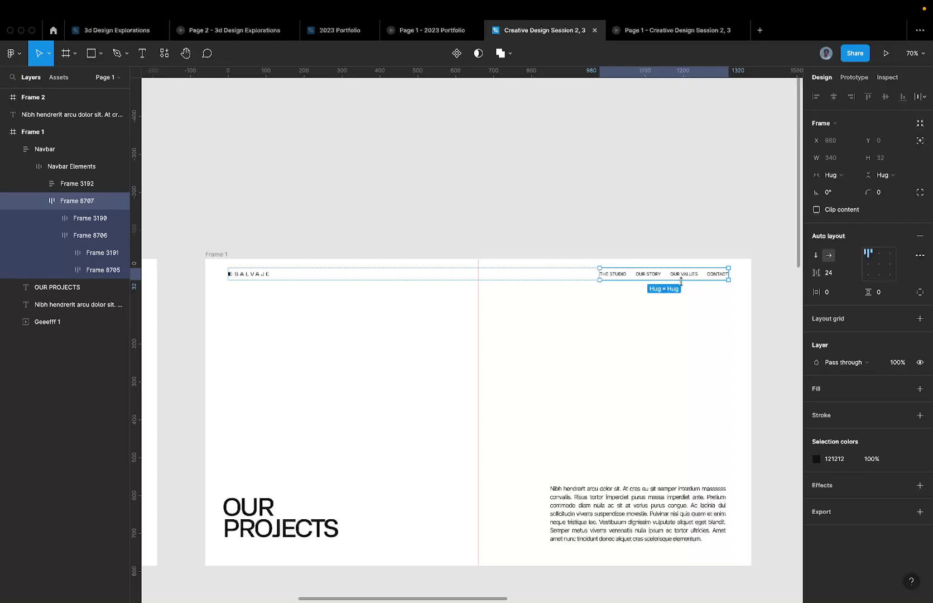
{"action": "scroll", "coordinate": [705, 276], "scroll_direction": "up", "scroll_amount": 2}
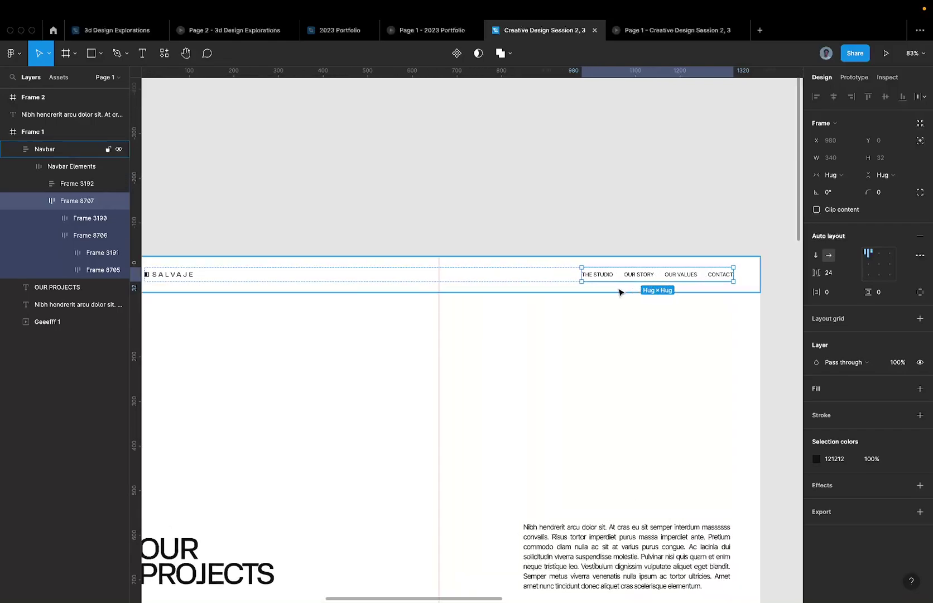
{"action": "scroll", "coordinate": [618, 291], "scroll_direction": "down", "scroll_amount": 1}
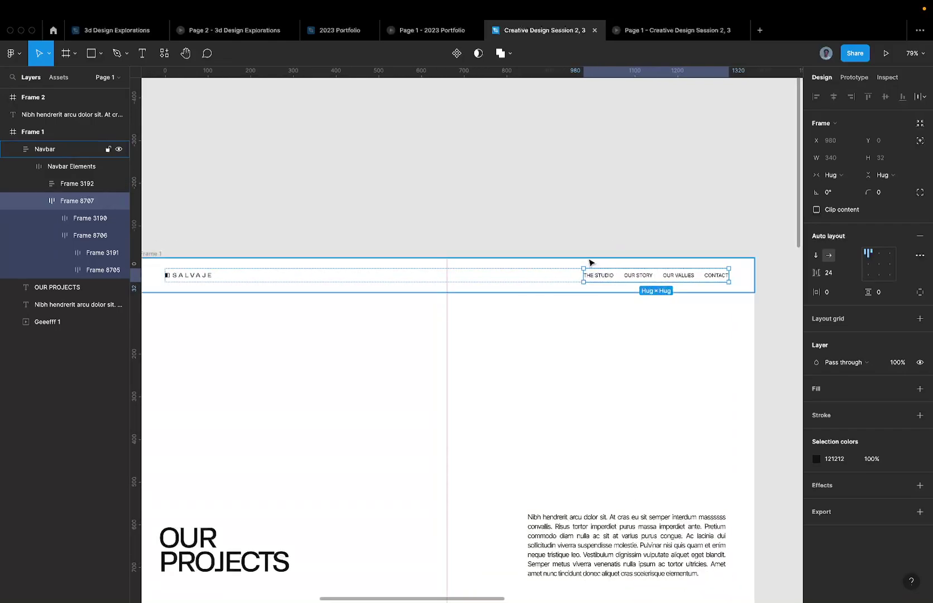
{"action": "scroll", "coordinate": [551, 234], "scroll_direction": "down", "scroll_amount": 5}
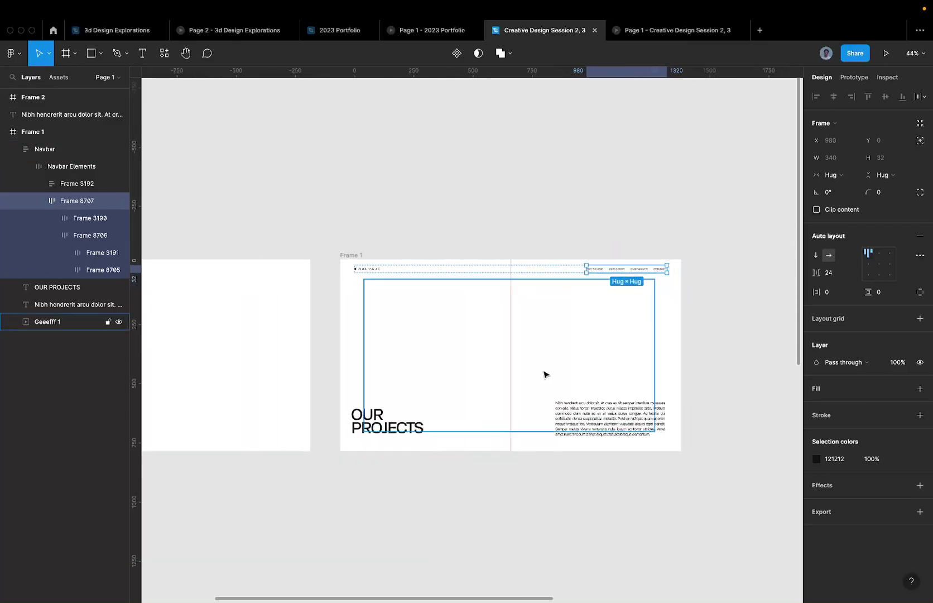
Wrap the OUR PROJECTS heading and paragraph in an auto-layout row inside another auto-layout frame
{"action": "left_click", "coordinate": [592, 438]}
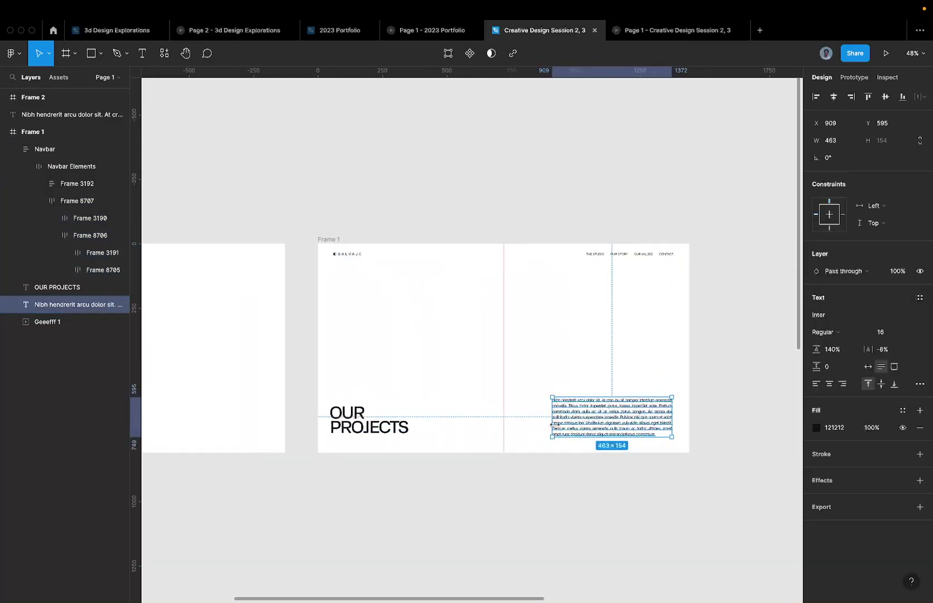
{"action": "left_click", "coordinate": [384, 428]}
{"action": "left_click", "coordinate": [595, 413], "text": "shift"}
{"action": "scroll", "coordinate": [596, 415], "scroll_direction": "up", "scroll_amount": 1}
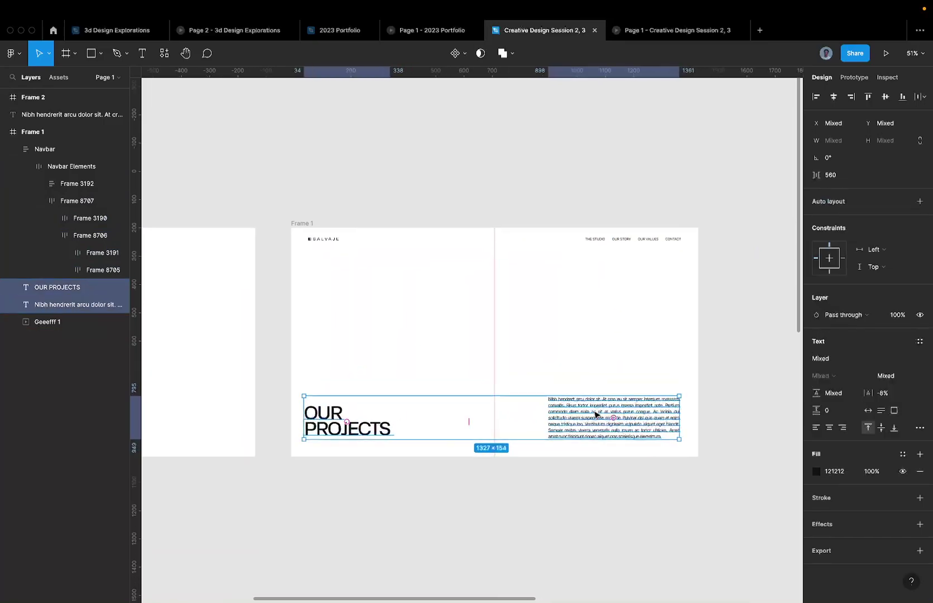
{"action": "scroll", "coordinate": [596, 413], "scroll_direction": "up", "scroll_amount": 1}
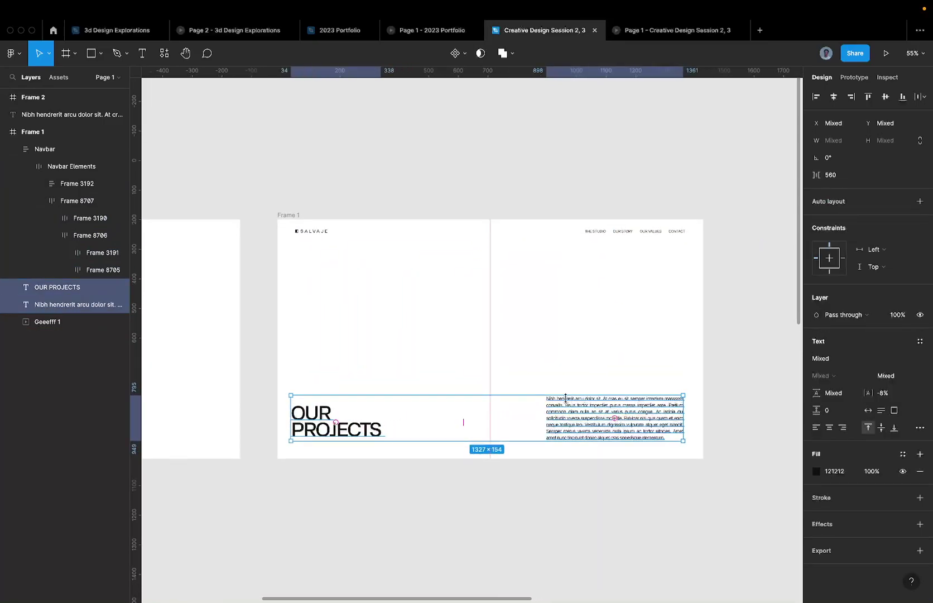
{"action": "key", "text": "shift+a"}
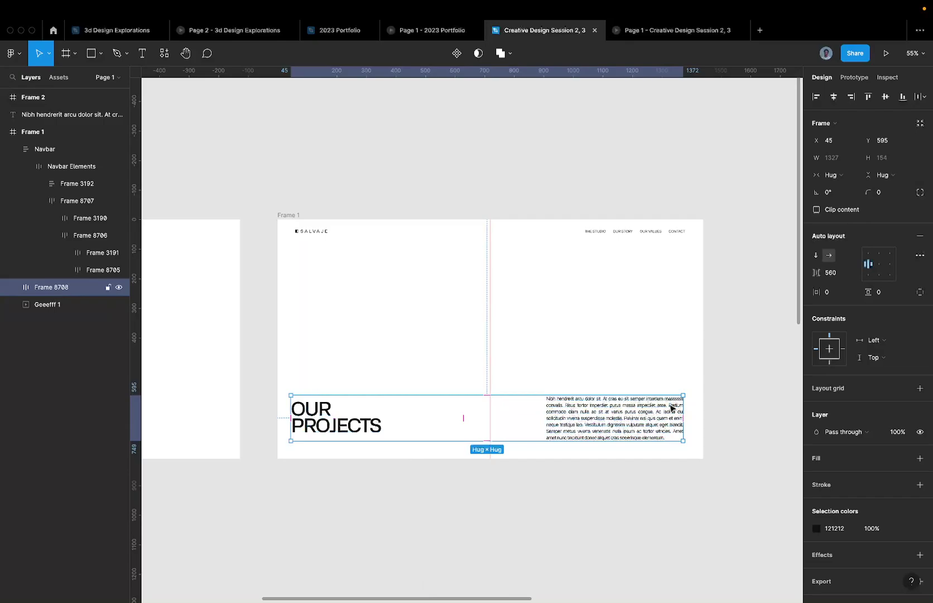
{"action": "key", "text": "shift+a"}
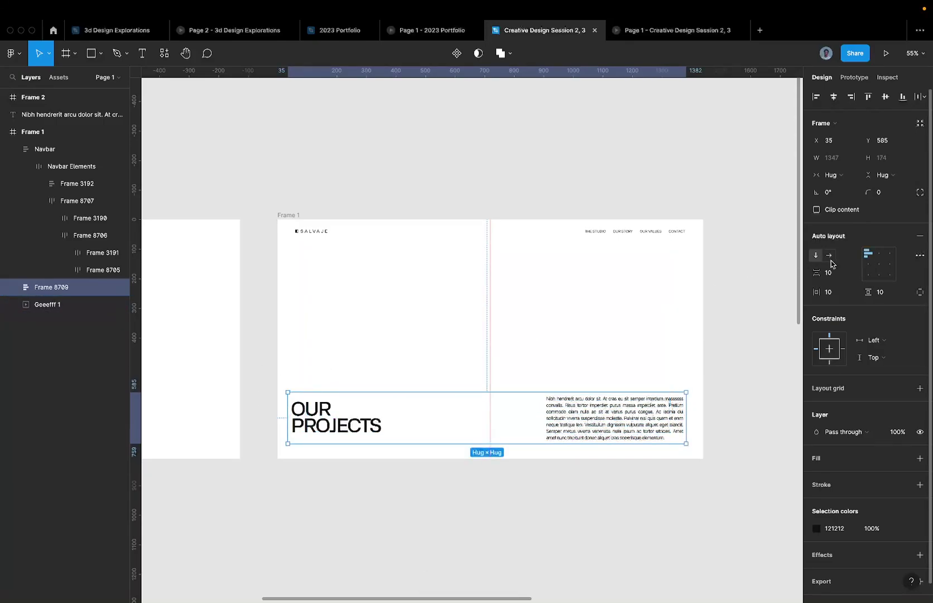
Set the outer frame's horizontal and vertical padding to 60
{"action": "left_click", "coordinate": [838, 294]}
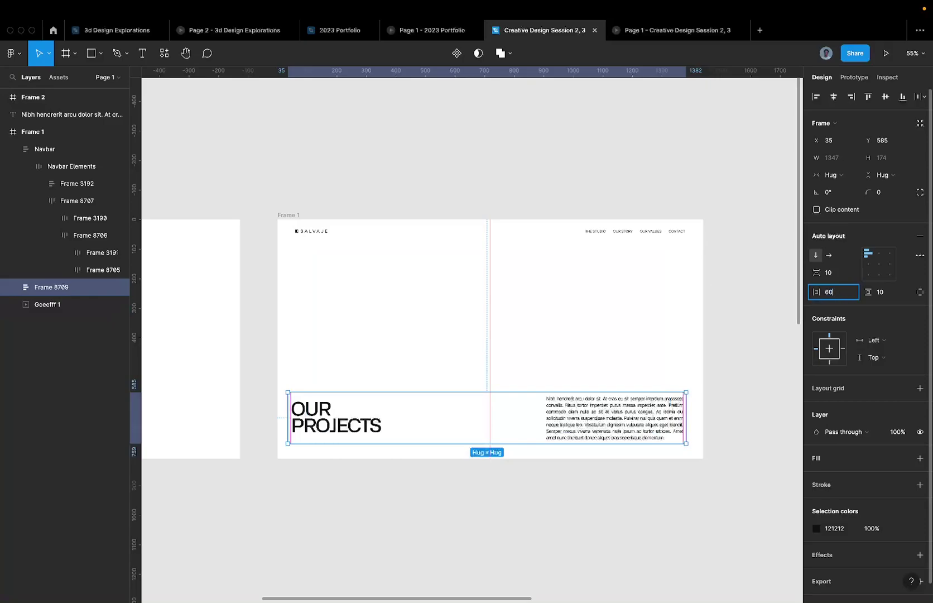
{"action": "type", "text": "60"}
{"action": "key", "text": "Return"}
{"action": "left_click", "coordinate": [885, 293]}
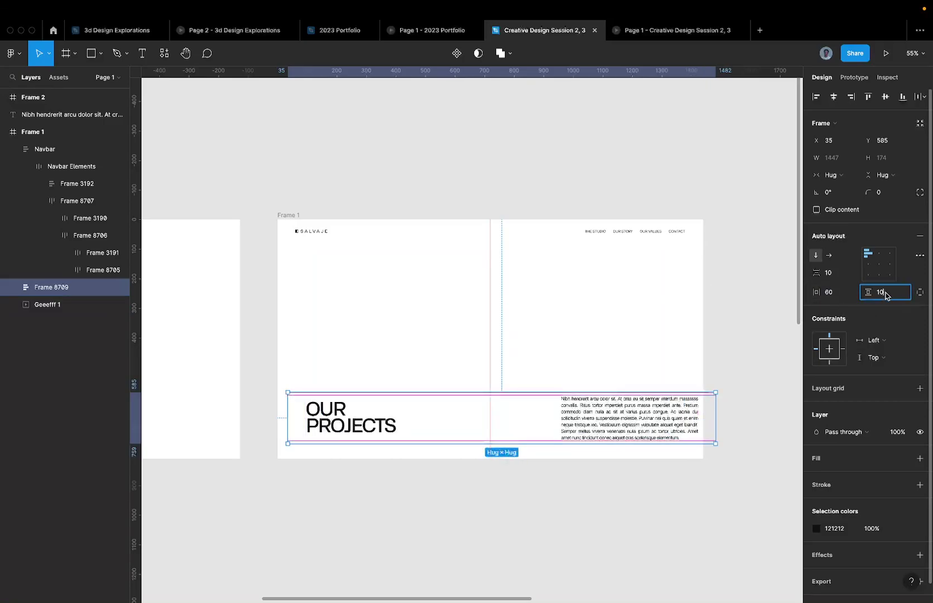
{"action": "type", "text": "60"}
{"action": "key", "text": "Return"}
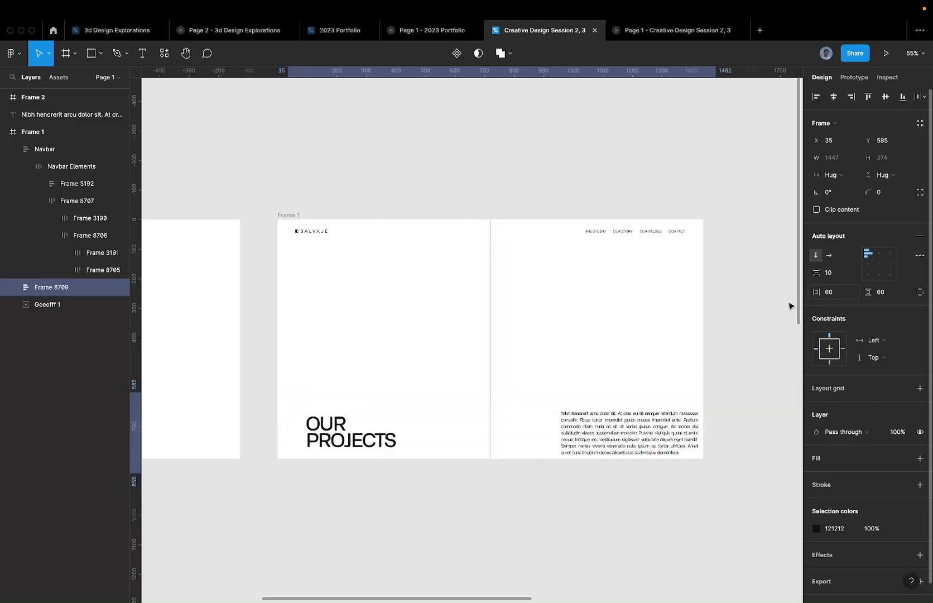
Align Frame 8709 to Frame 1's bottom-left and give it a fixed 1440 width
{"action": "left_click", "coordinate": [816, 96]}
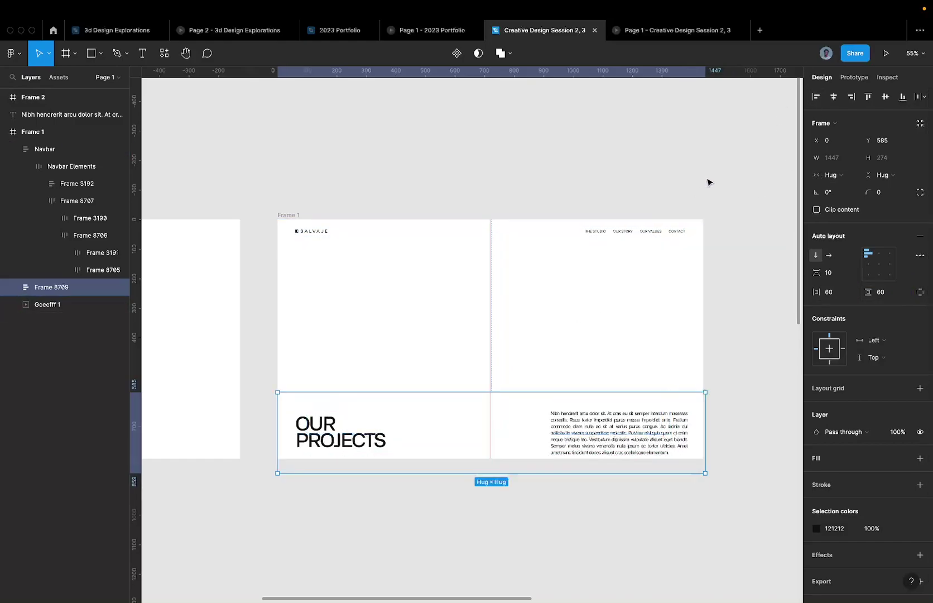
{"action": "left_click", "coordinate": [902, 98]}
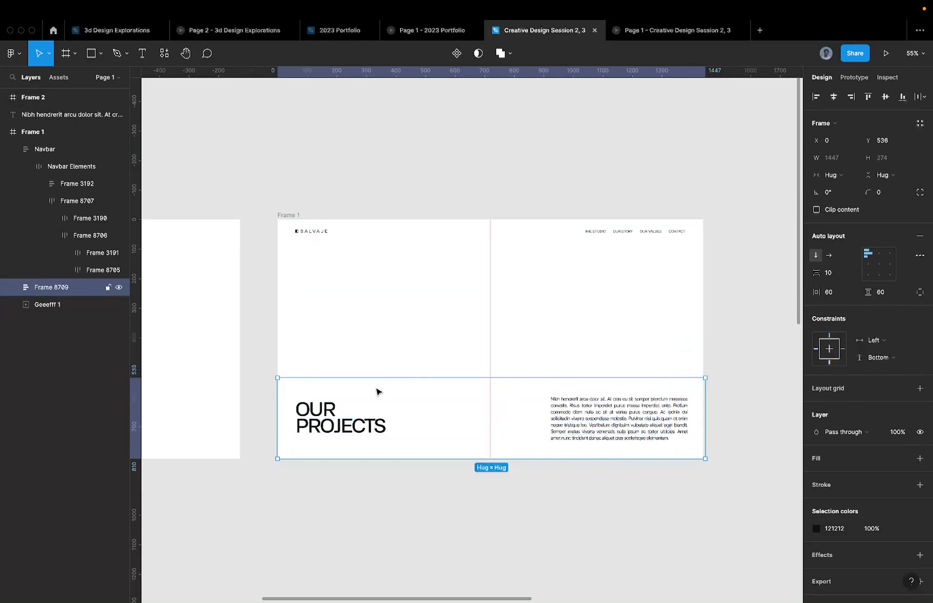
{"action": "left_click", "coordinate": [832, 175]}
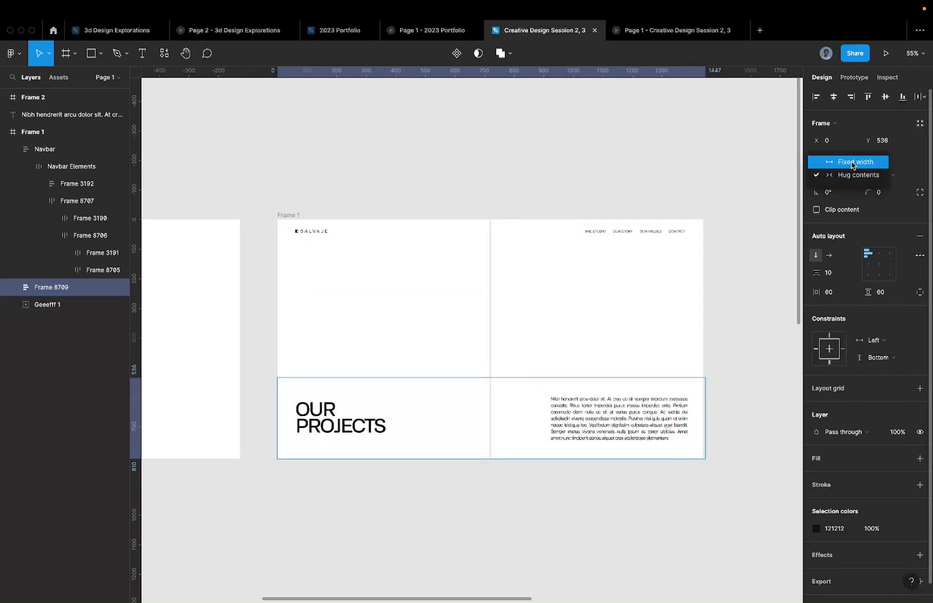
{"action": "left_click", "coordinate": [852, 162]}
{"action": "key", "text": "super+Tab"}
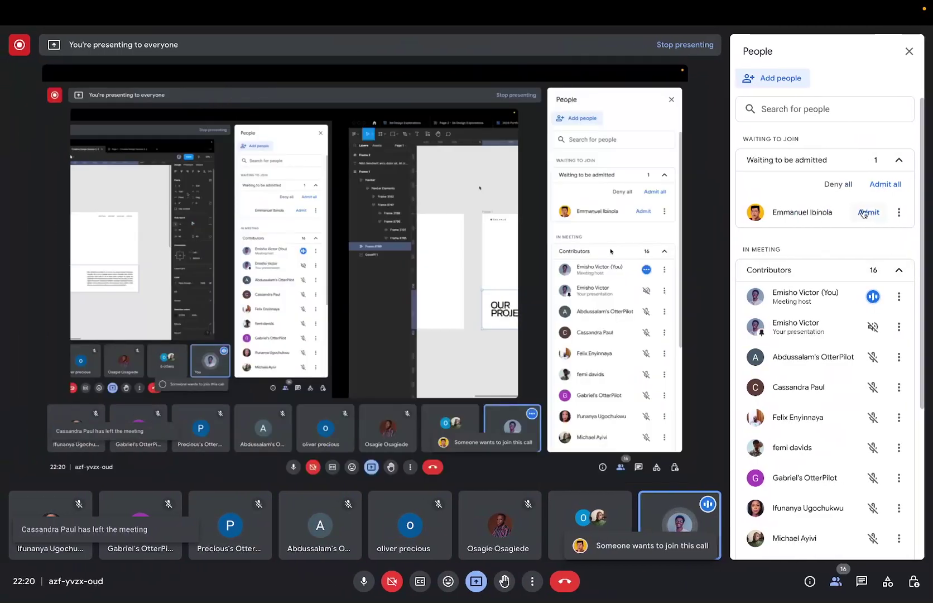
{"action": "left_click", "coordinate": [863, 213]}
{"action": "key", "text": "super+Tab"}
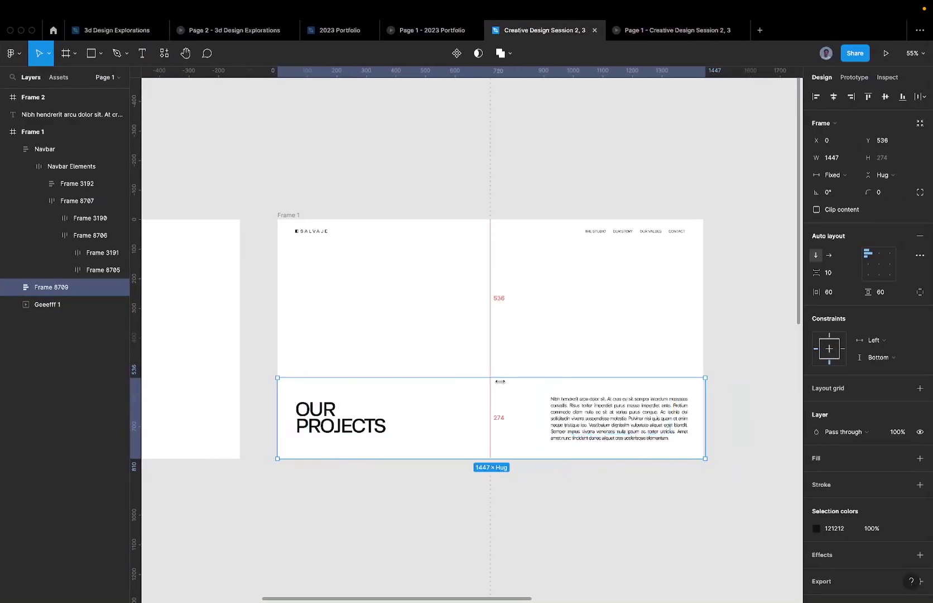
{"action": "left_click", "coordinate": [834, 161]}
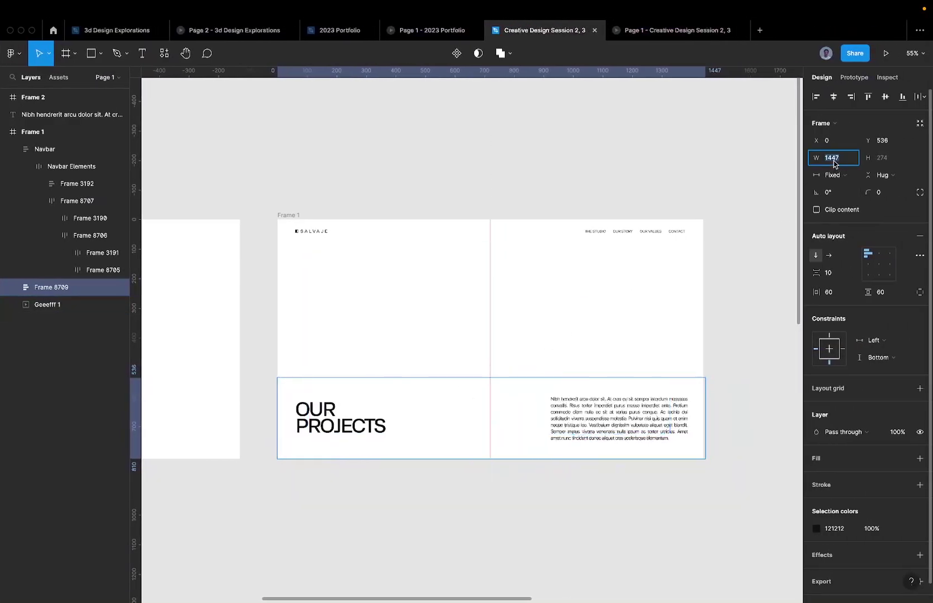
{"action": "key", "text": "Right"}
{"action": "key", "text": "Return"}
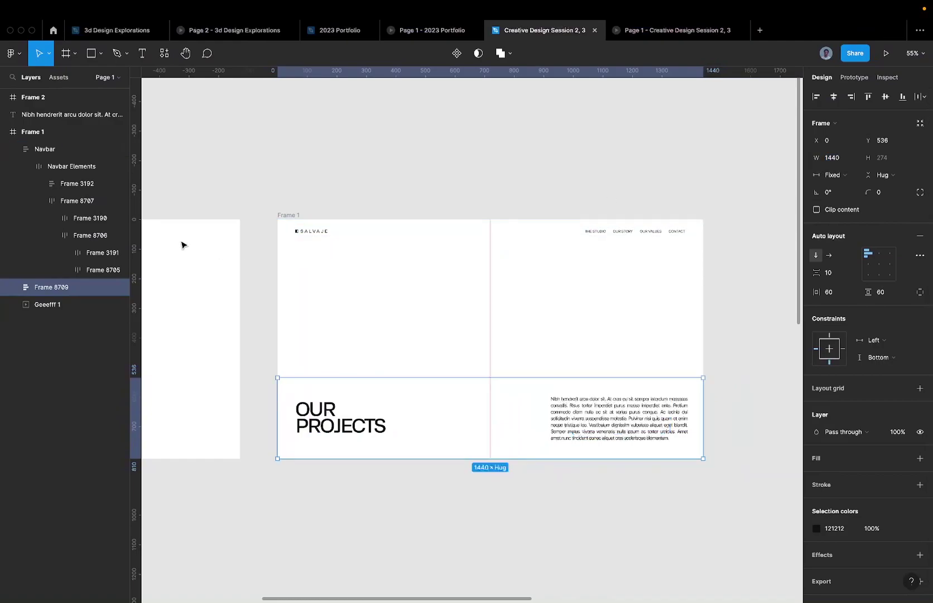
{"action": "left_click", "coordinate": [282, 215]}
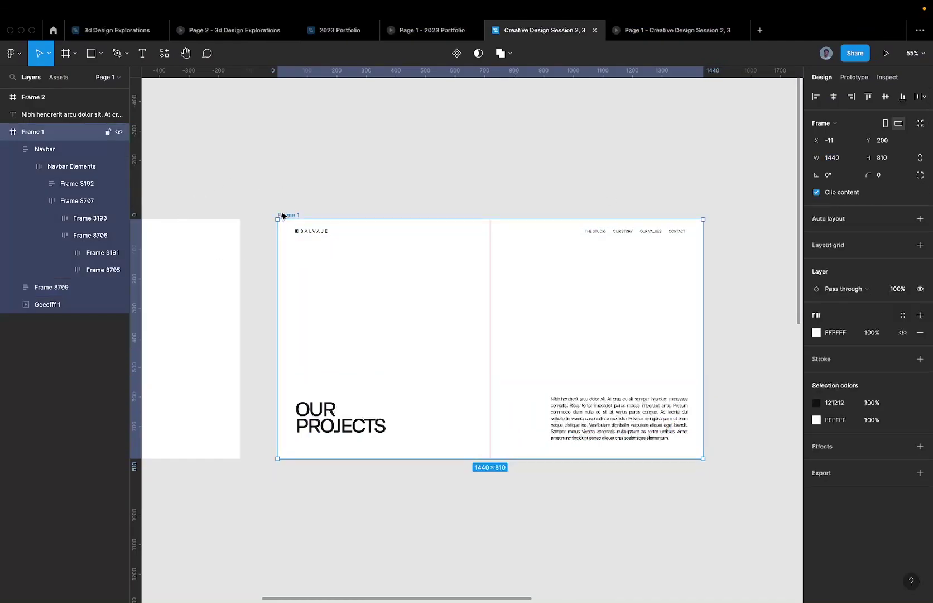
Rename the inner row Frame 8708 to 'Texts' in the Layers panel
{"action": "left_click", "coordinate": [649, 445]}
{"action": "left_click", "coordinate": [635, 427]}
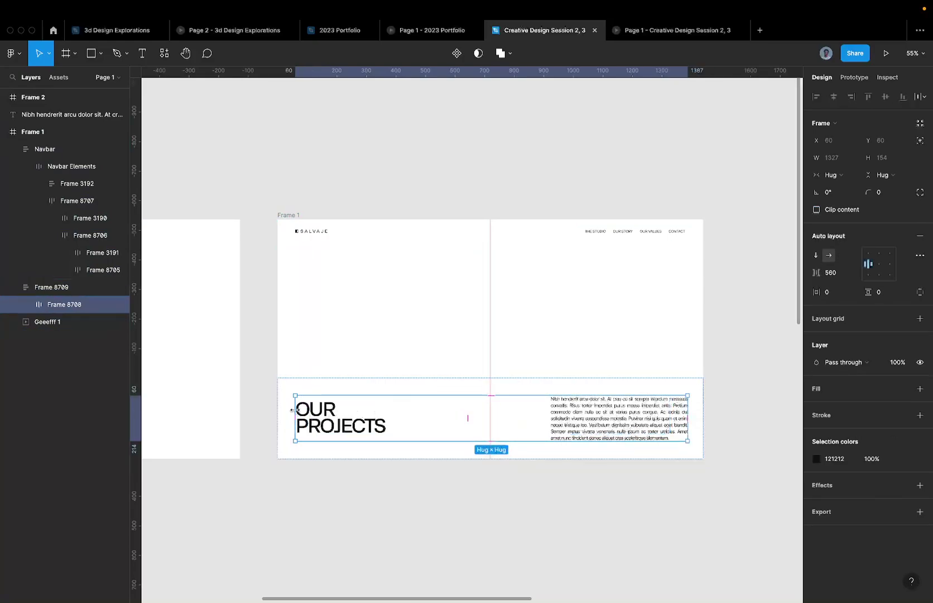
{"action": "double_click", "coordinate": [107, 307]}
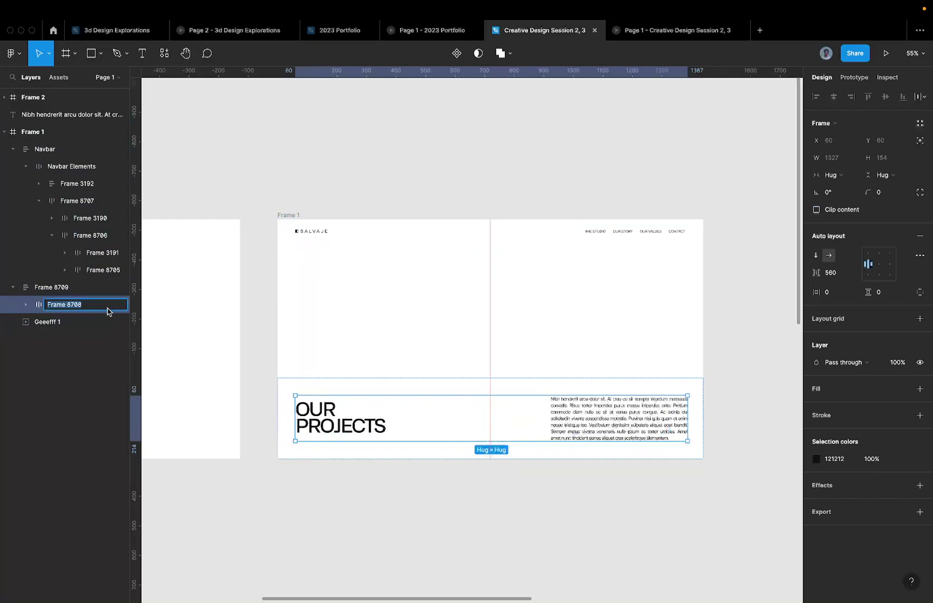
{"action": "type", "text": "Tedxt"}
{"action": "key", "text": "Return"}
{"action": "key", "text": "Return"}
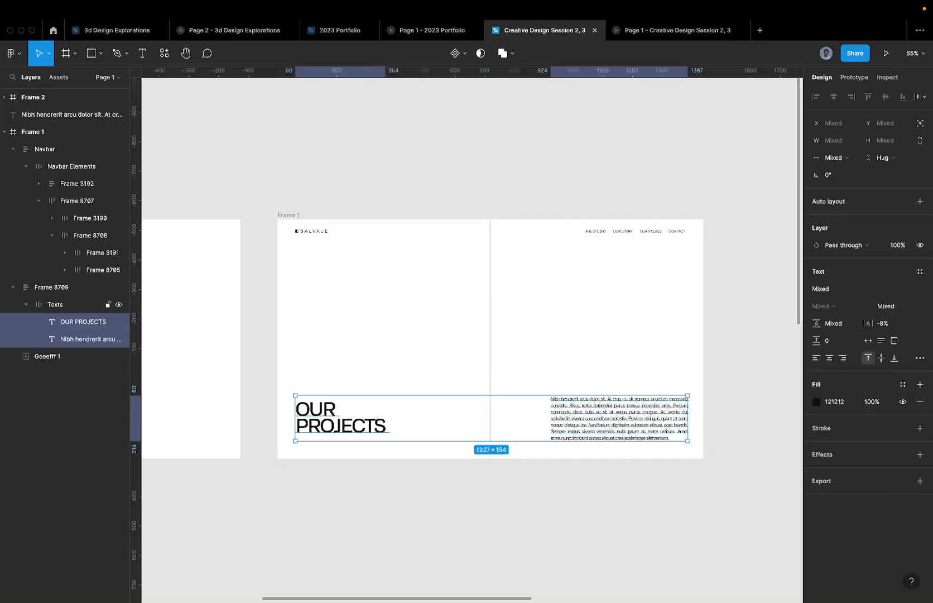
{"action": "key", "text": "shift+Return"}
Set the Texts row to Fill container width with an Auto gap, spreading both texts apart
{"action": "left_click", "coordinate": [837, 175]}
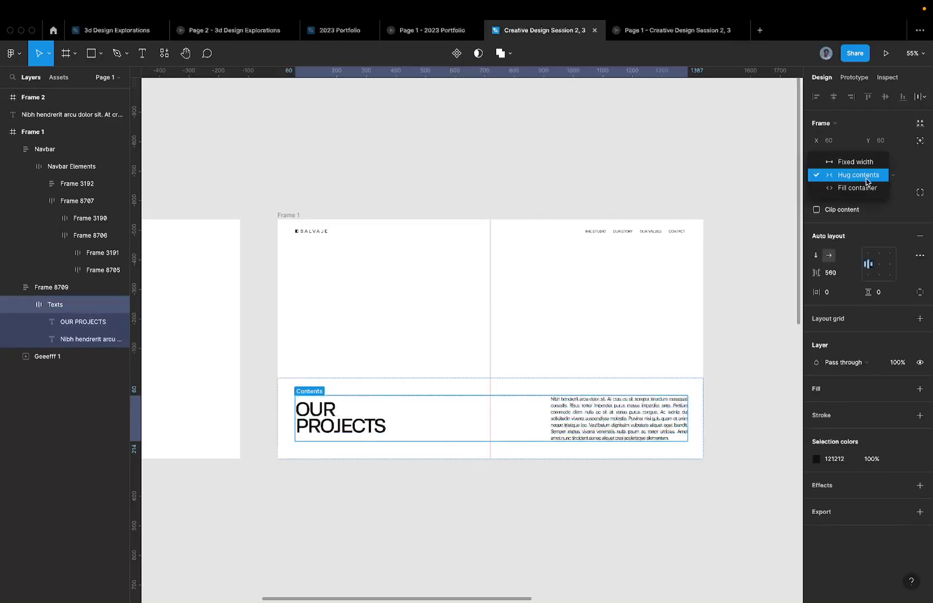
{"action": "left_click", "coordinate": [861, 187]}
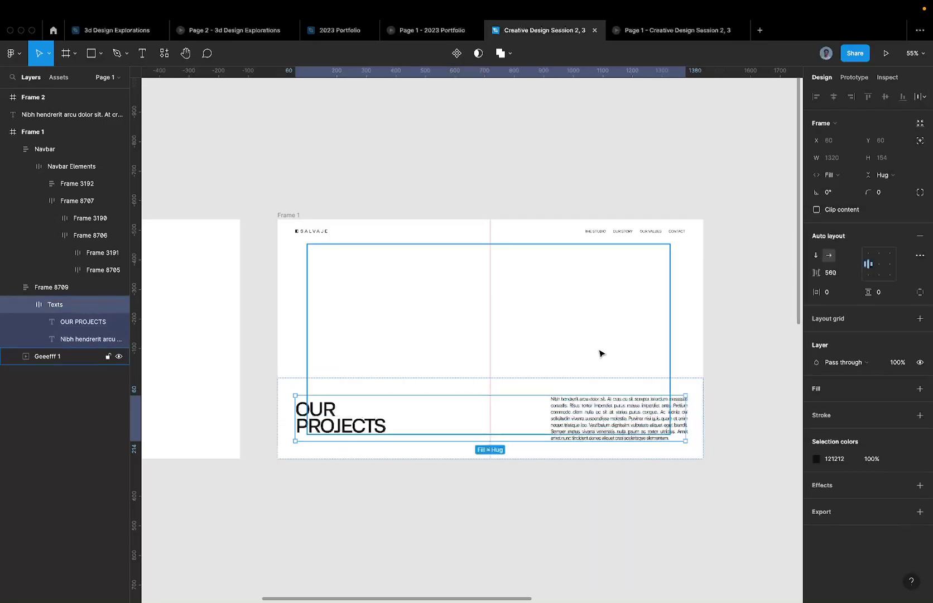
{"action": "left_click", "coordinate": [690, 389]}
{"action": "left_click", "coordinate": [660, 413]}
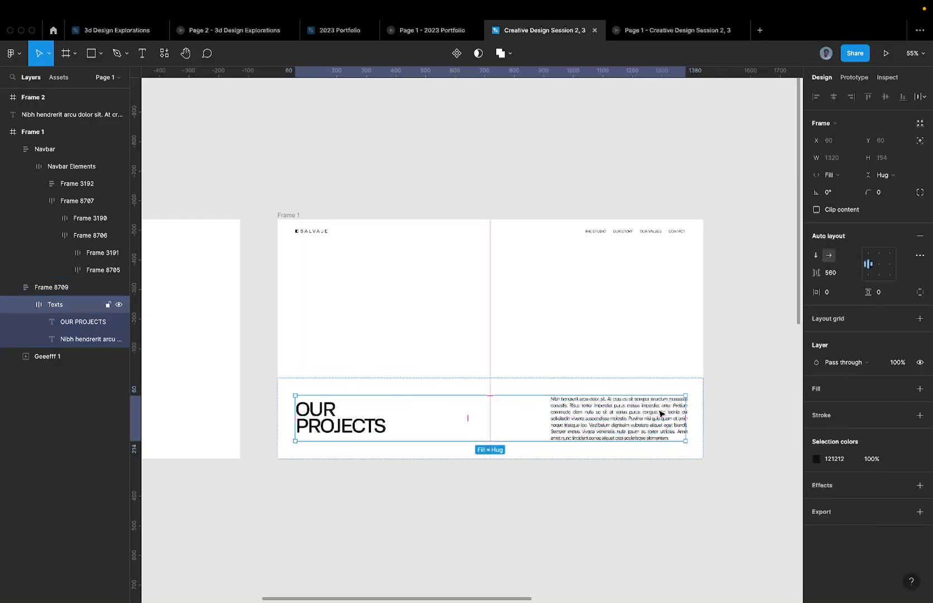
{"action": "left_click", "coordinate": [832, 273]}
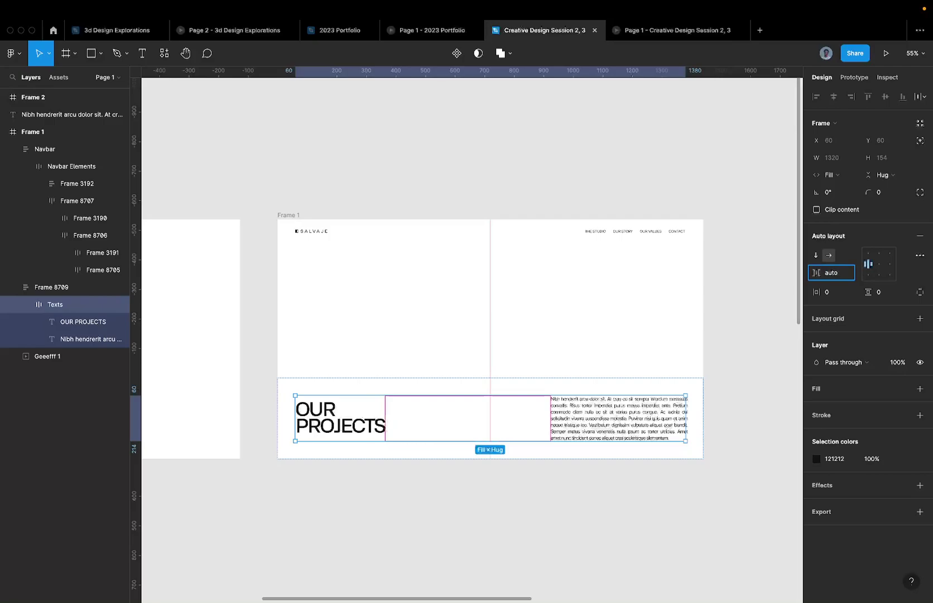
{"action": "type", "text": "auto"}
{"action": "key", "text": "Return"}
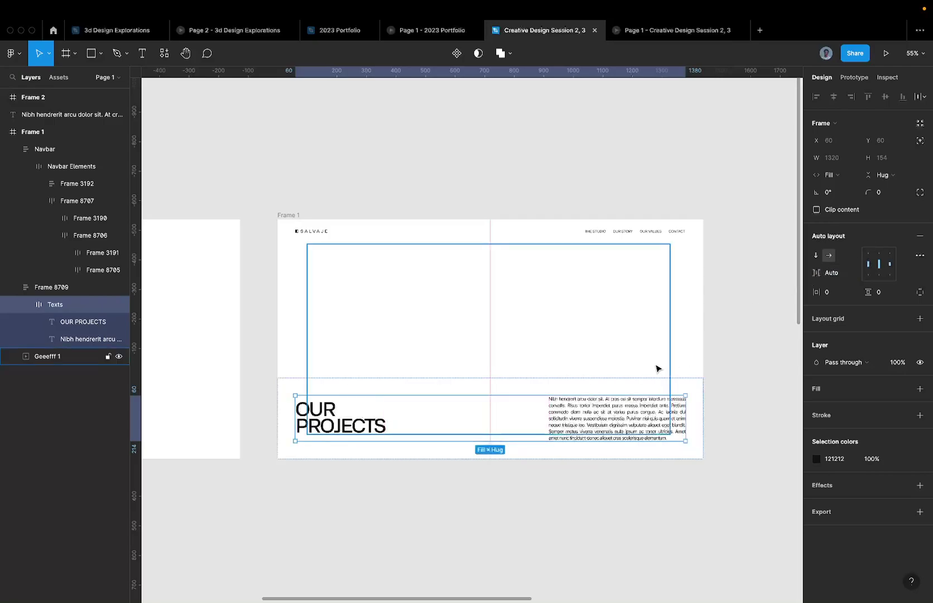
{"action": "left_click", "coordinate": [880, 269]}
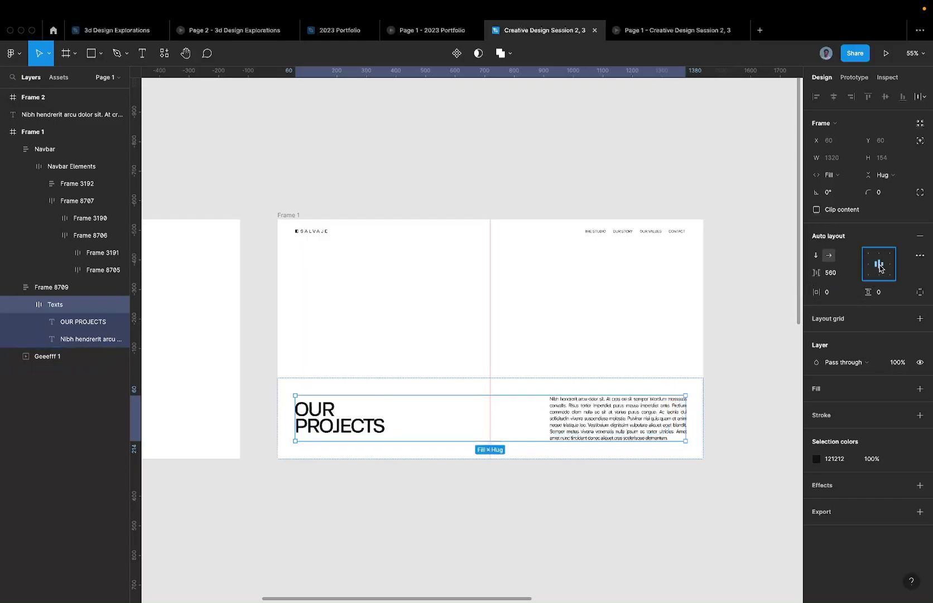
{"action": "left_click", "coordinate": [880, 268]}
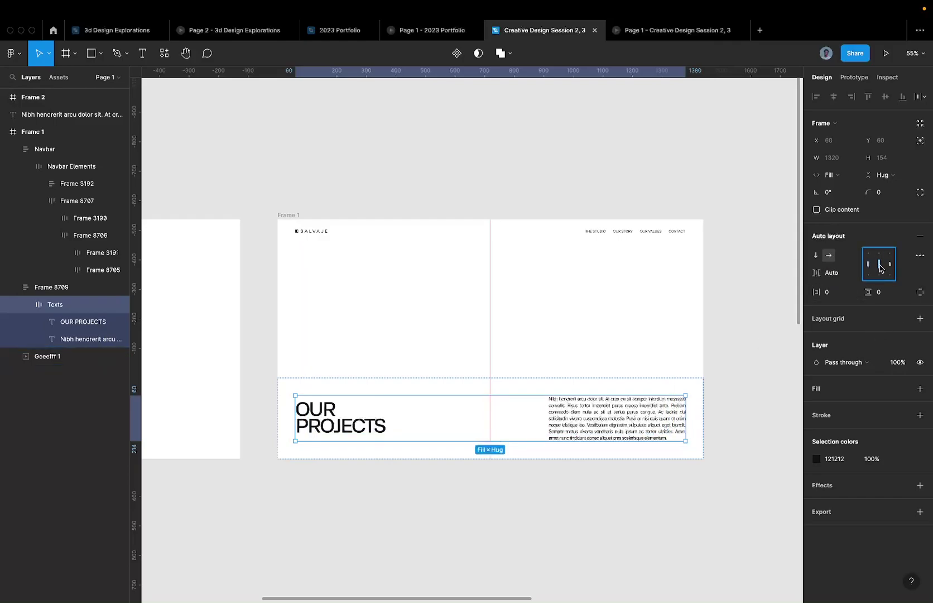
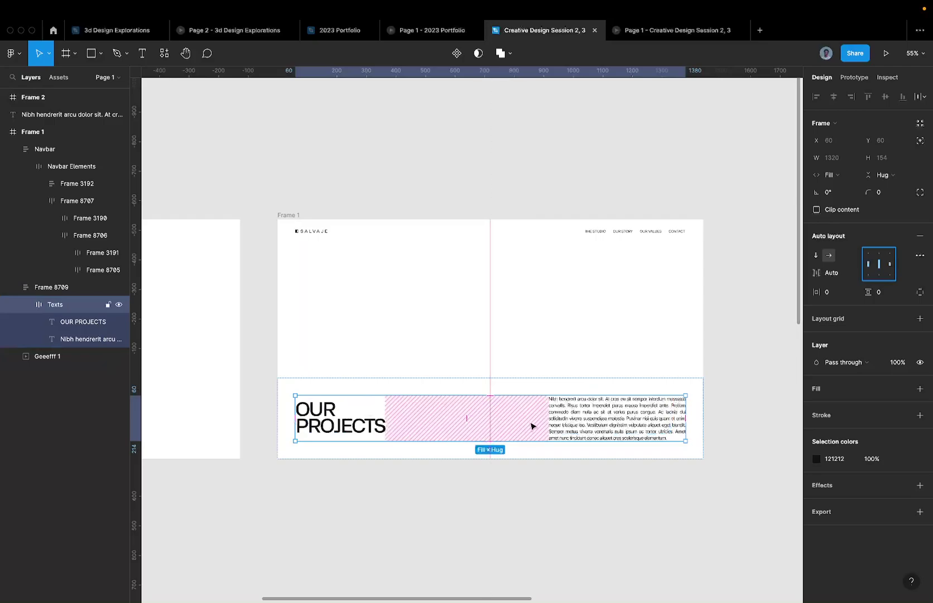
Try Fill container width on the body paragraph and the OUR PROJECTS heading, then revert the heading
{"action": "left_click", "coordinate": [552, 423]}
{"action": "scroll", "coordinate": [552, 419], "scroll_direction": "up", "scroll_amount": 3}
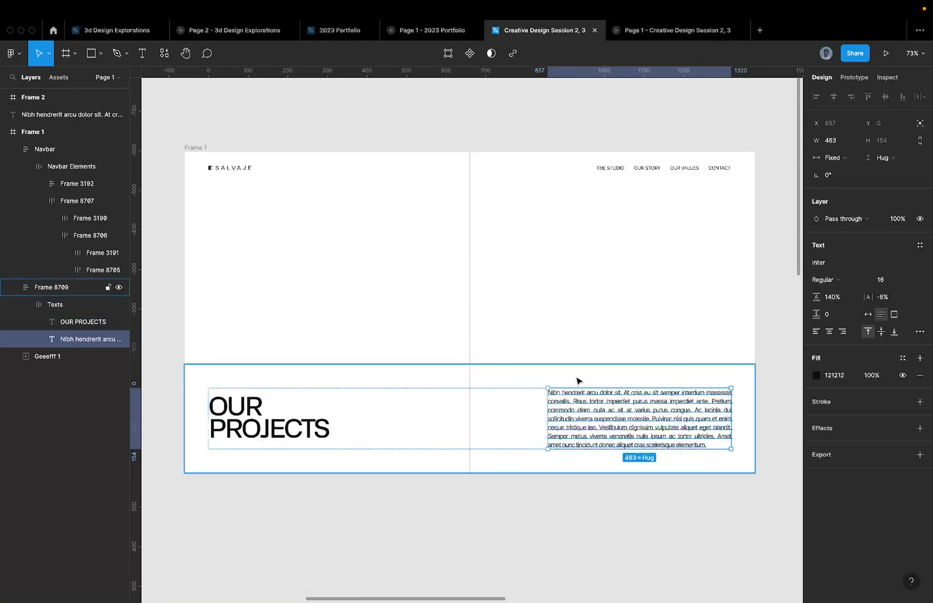
{"action": "left_click", "coordinate": [833, 158]}
{"action": "left_click", "coordinate": [857, 180]}
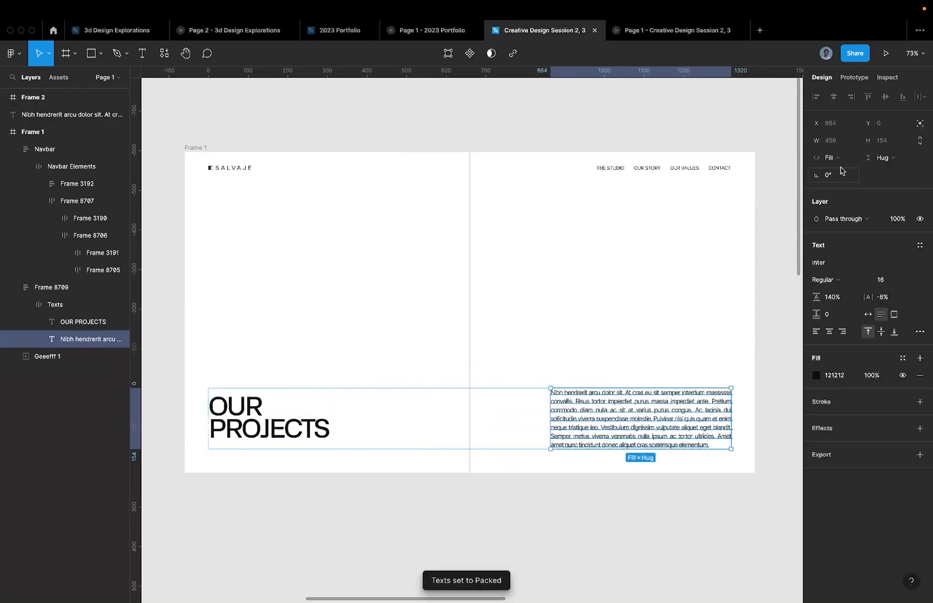
{"action": "left_click", "coordinate": [310, 438]}
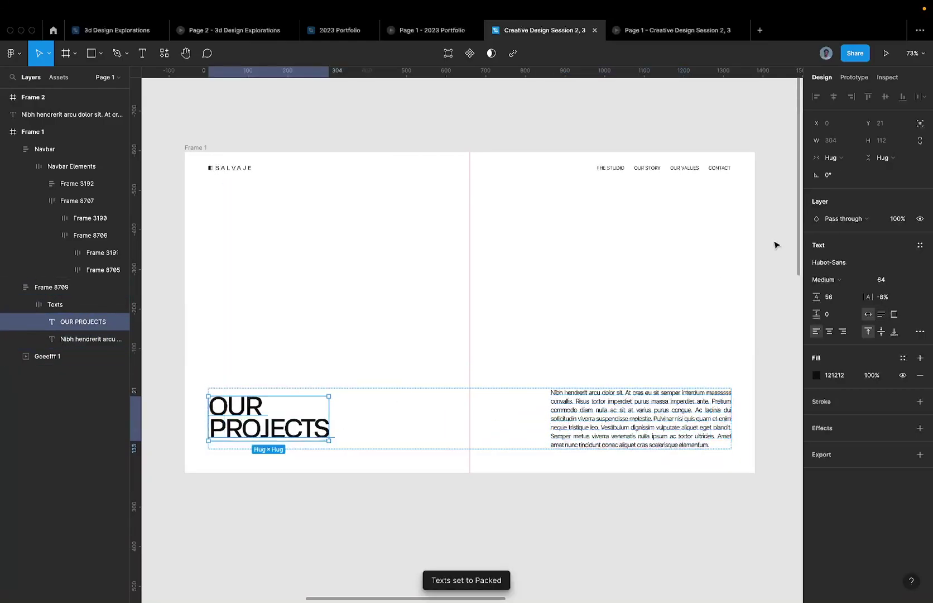
{"action": "left_click", "coordinate": [842, 159]}
{"action": "left_click", "coordinate": [857, 171]}
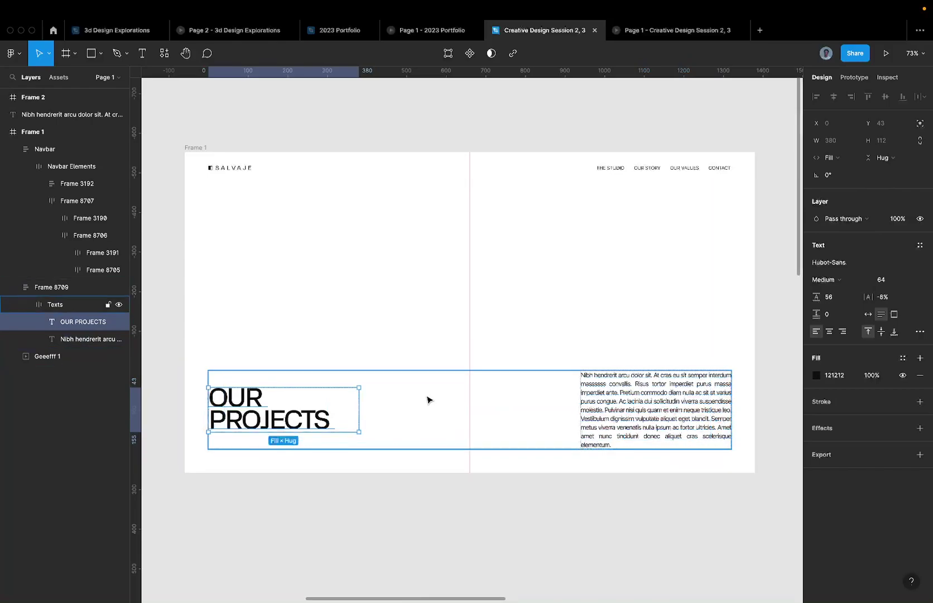
{"action": "key", "text": "Tab"}
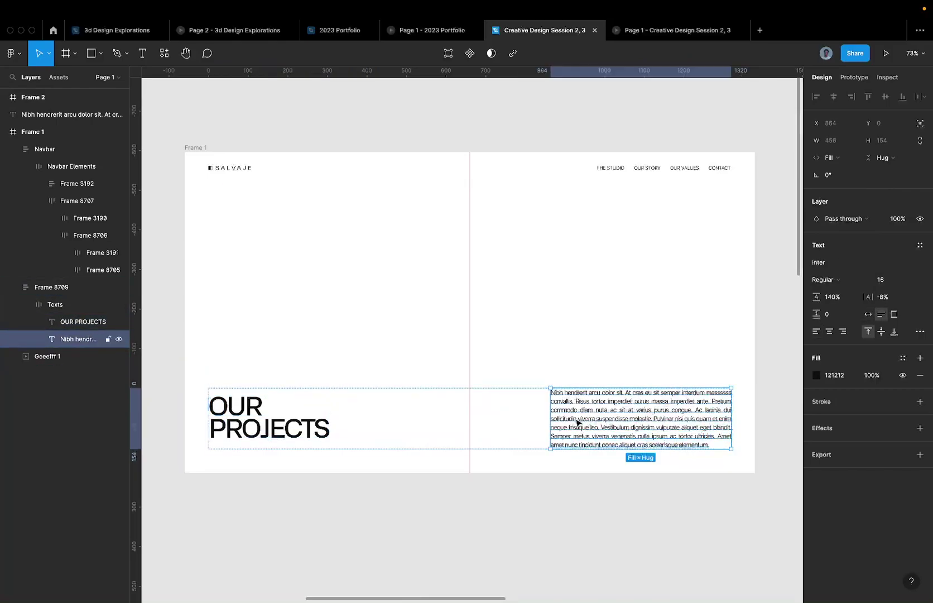
Set the body paragraph to a fixed width of 500, after briefly trying 50
{"action": "left_click_drag", "start_coordinate": [550, 416], "coordinate": [547, 416]}
{"action": "scroll", "coordinate": [556, 405], "scroll_direction": "down", "scroll_amount": 2}
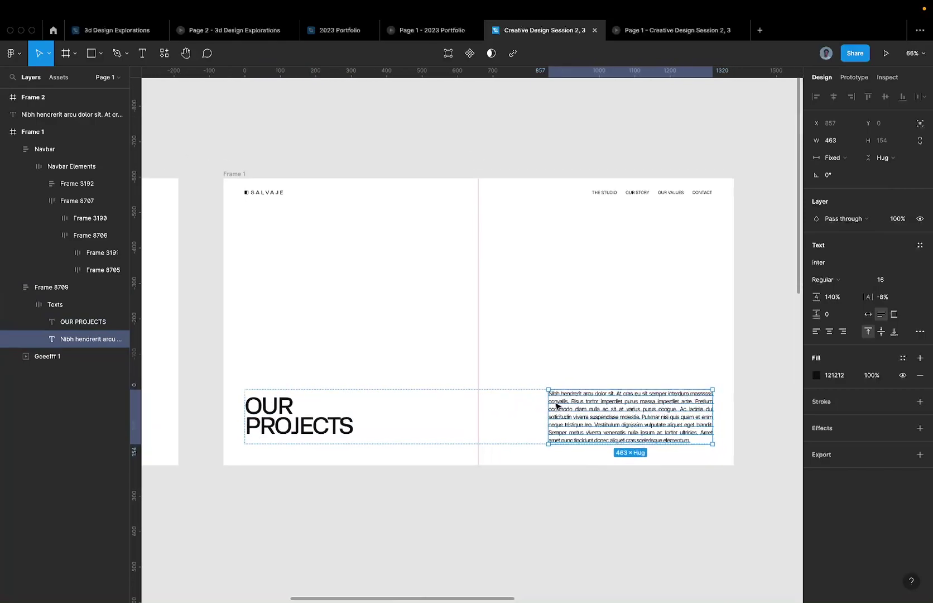
{"action": "scroll", "coordinate": [556, 405], "scroll_direction": "down", "scroll_amount": 3}
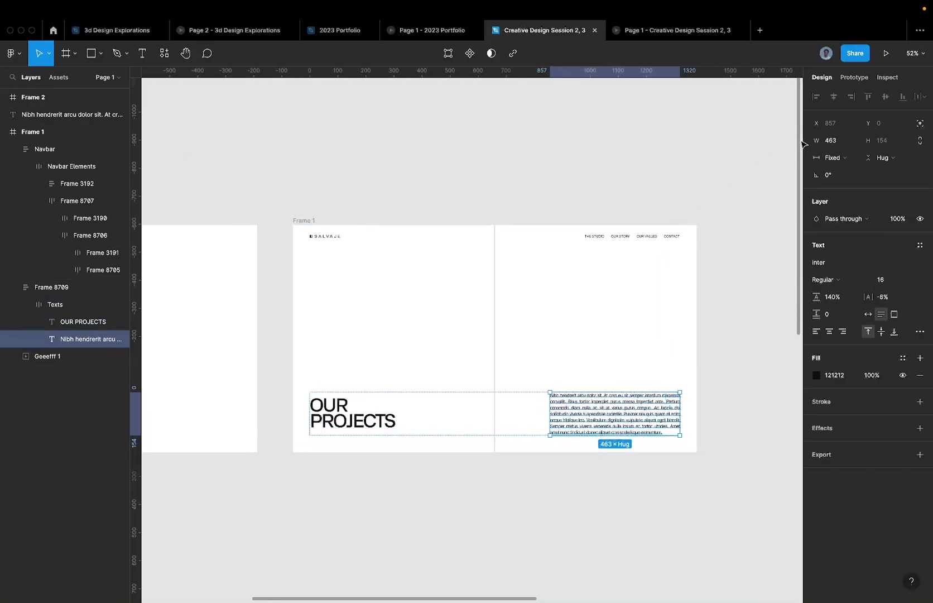
{"action": "left_click", "coordinate": [845, 147]}
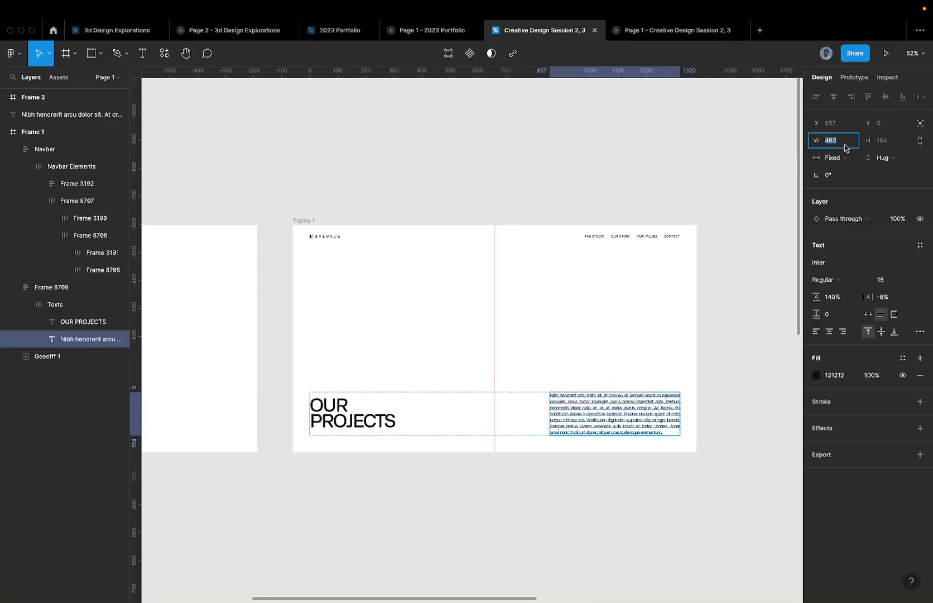
{"action": "type", "text": "50"}
{"action": "key", "text": "Return"}
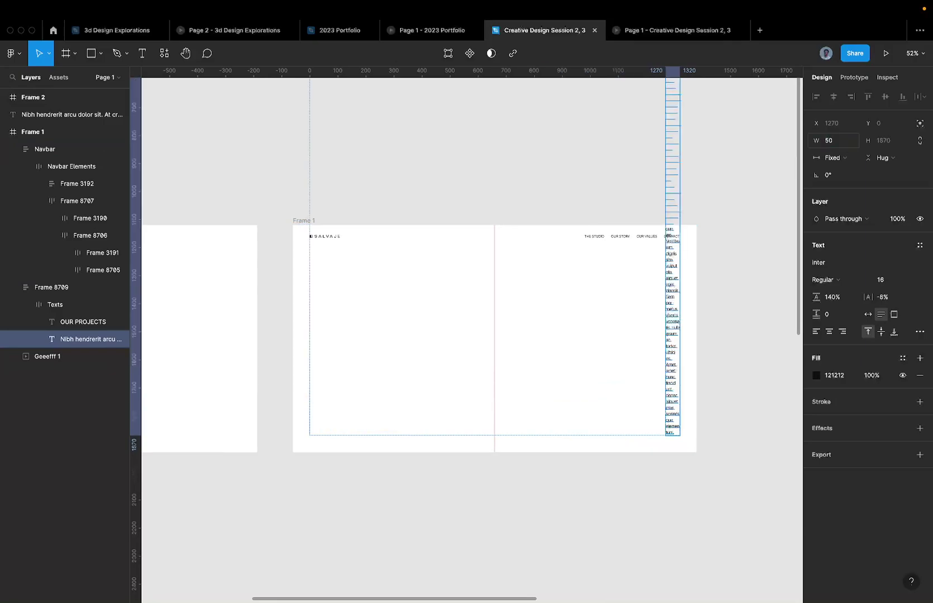
{"action": "left_click", "coordinate": [847, 148]}
{"action": "type", "text": "5"}
{"action": "key", "text": "Return"}
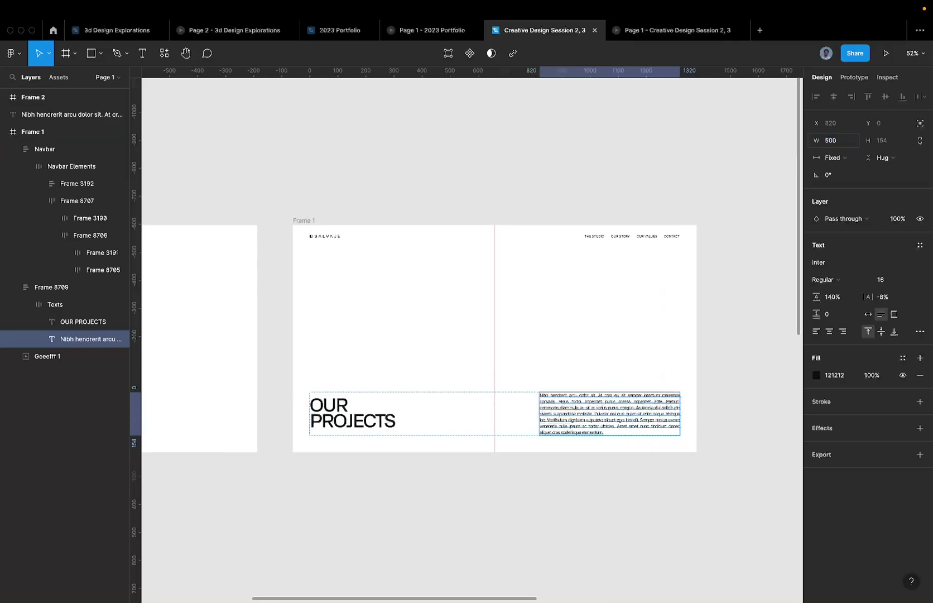
{"action": "left_click", "coordinate": [702, 386]}
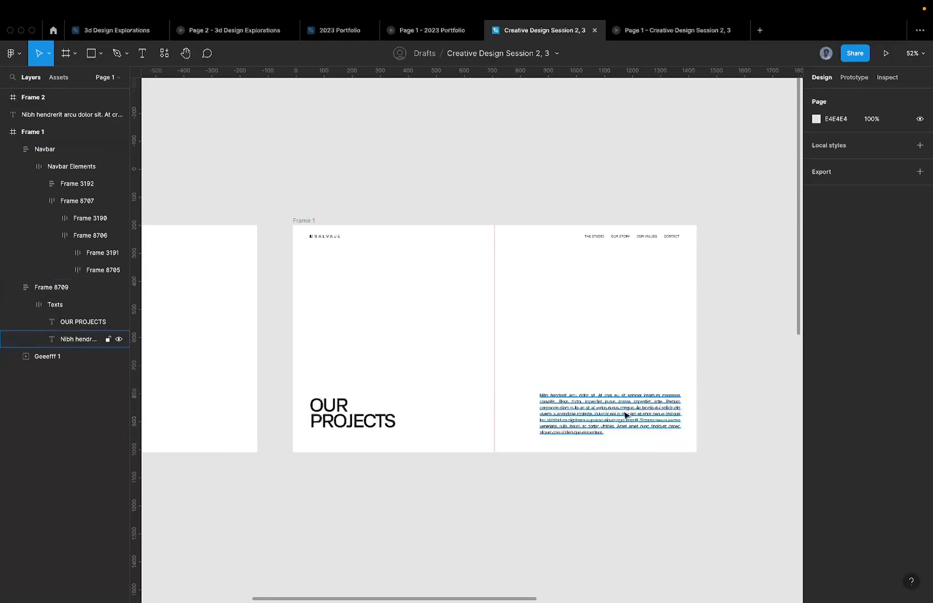
{"action": "left_click", "coordinate": [563, 419], "text": "super"}
Select the OUR PROJECTS heading and the hero section frame to inspect the layout
{"action": "scroll", "coordinate": [518, 415], "scroll_direction": "up", "scroll_amount": 3}
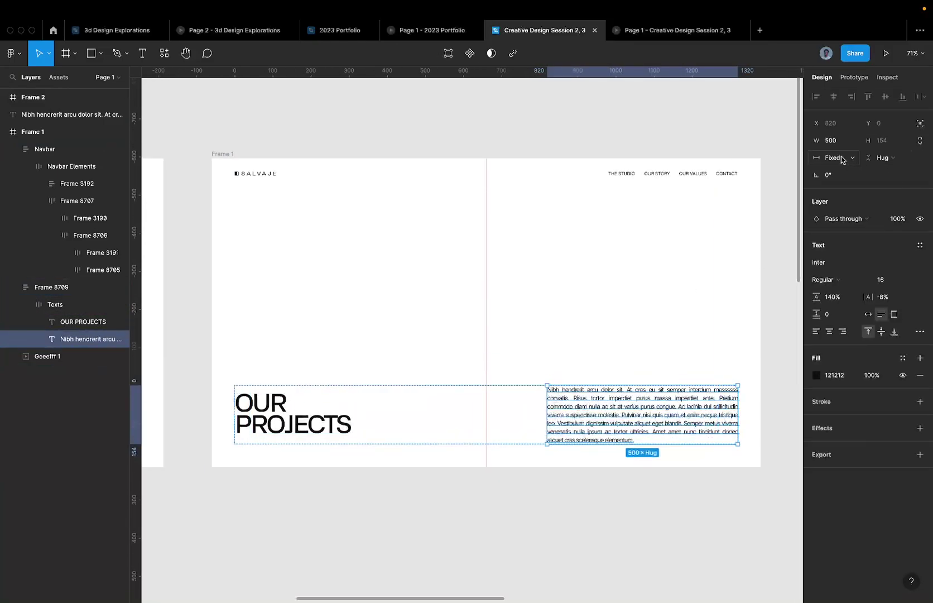
{"action": "left_click", "coordinate": [317, 422]}
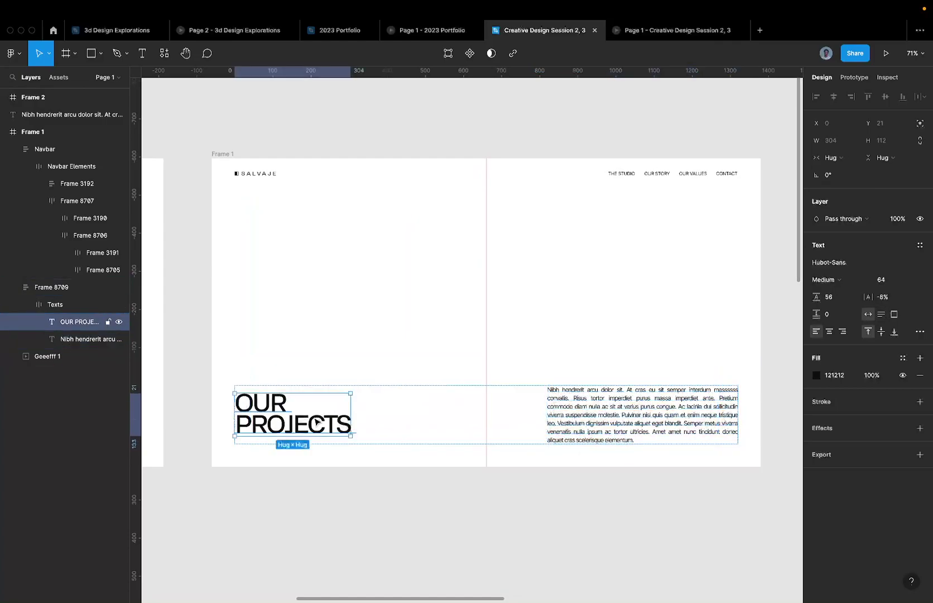
{"action": "scroll", "coordinate": [321, 419], "scroll_direction": "down", "scroll_amount": 2}
{"action": "left_click", "coordinate": [386, 384]}
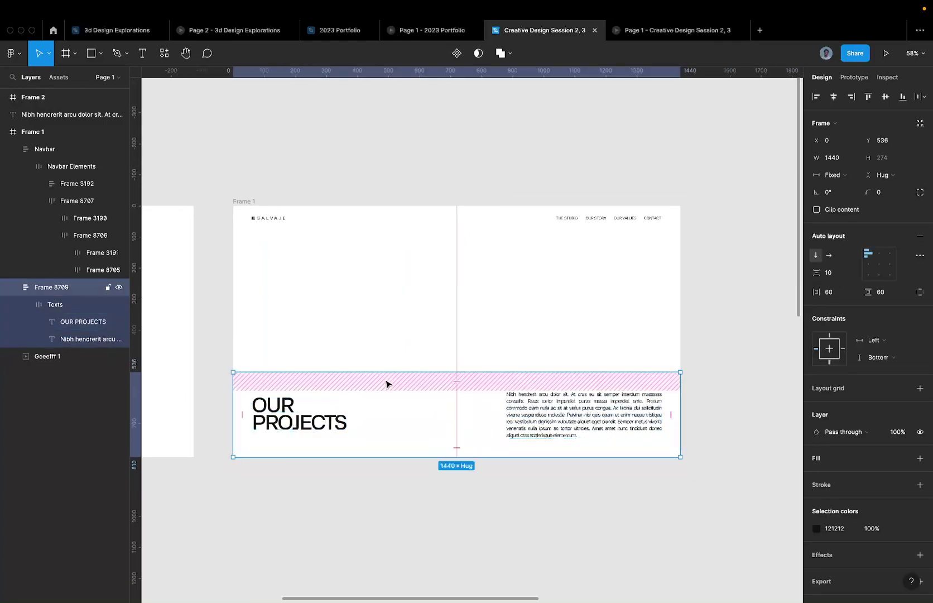
{"action": "scroll", "coordinate": [386, 381], "scroll_direction": "down", "scroll_amount": 4}
{"action": "scroll", "coordinate": [394, 354], "scroll_direction": "up", "scroll_amount": 3}
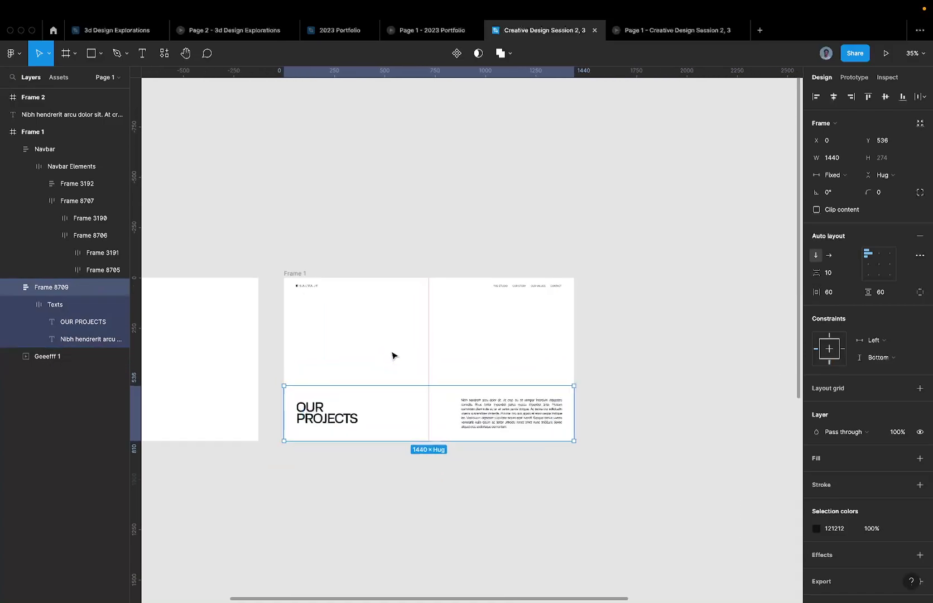
{"action": "scroll", "coordinate": [352, 323], "scroll_direction": "down", "scroll_amount": 2}
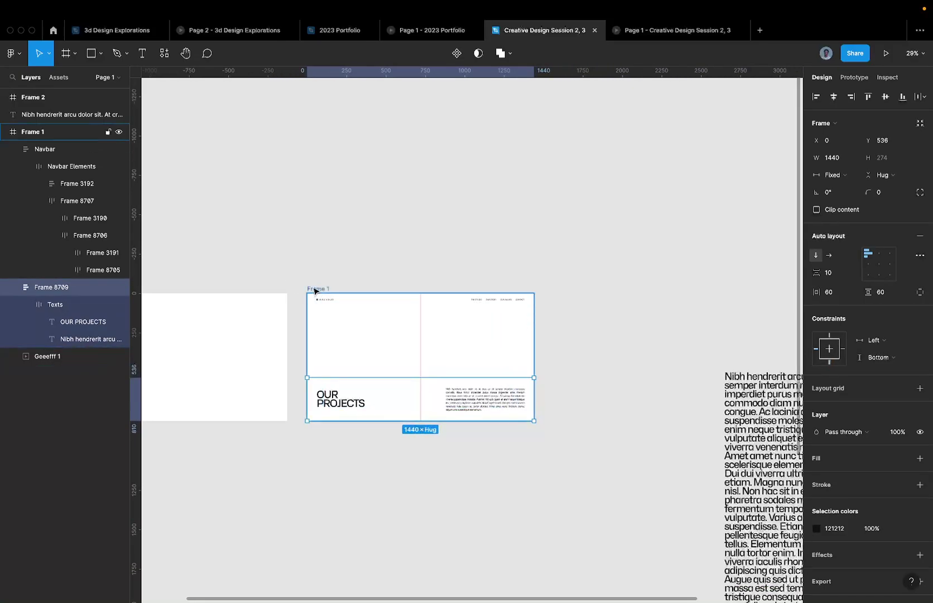
{"action": "scroll", "coordinate": [313, 292], "scroll_direction": "down", "scroll_amount": 3}
Drag the large loose Nibh paragraph layer far down the canvas, then deselect it
{"action": "left_click", "coordinate": [593, 374]}
{"action": "scroll", "coordinate": [594, 374], "scroll_direction": "down", "scroll_amount": 1}
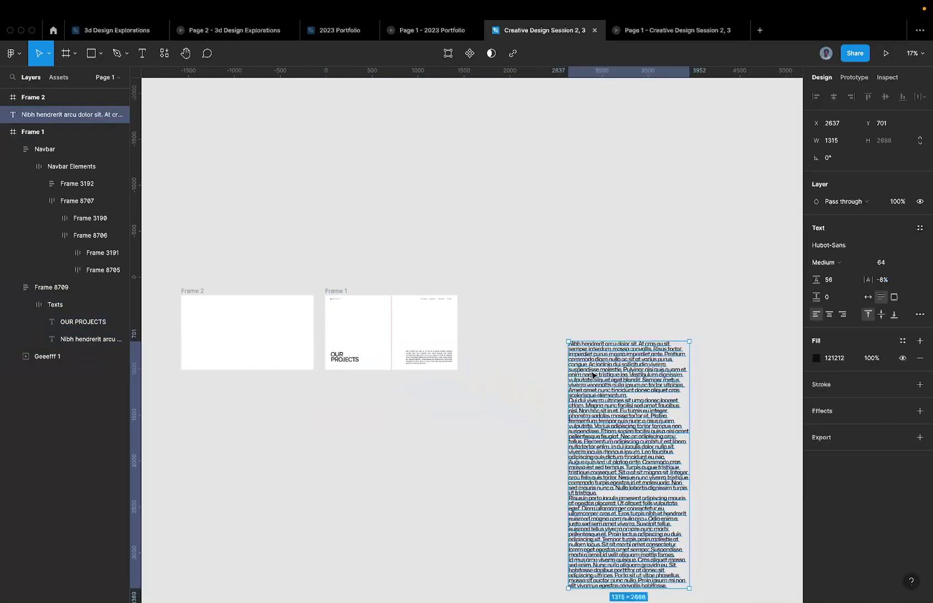
{"action": "scroll", "coordinate": [593, 374], "scroll_direction": "down", "scroll_amount": 2}
{"action": "left_click_drag", "start_coordinate": [594, 376], "coordinate": [593, 515]}
{"action": "scroll", "coordinate": [494, 365], "scroll_direction": "up", "scroll_amount": 5}
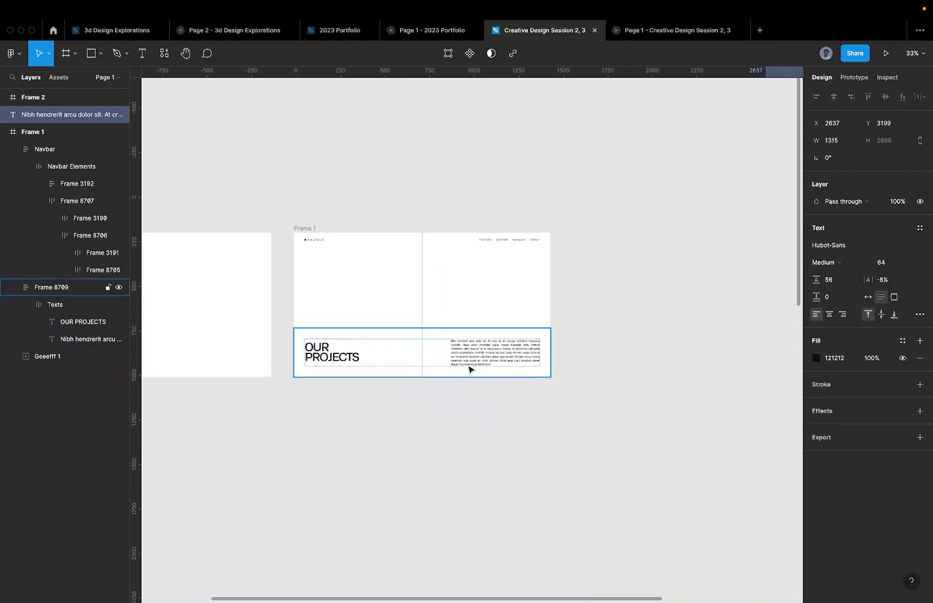
{"action": "scroll", "coordinate": [469, 368], "scroll_direction": "up", "scroll_amount": 2}
{"action": "scroll", "coordinate": [236, 237], "scroll_direction": "left", "scroll_amount": 3}
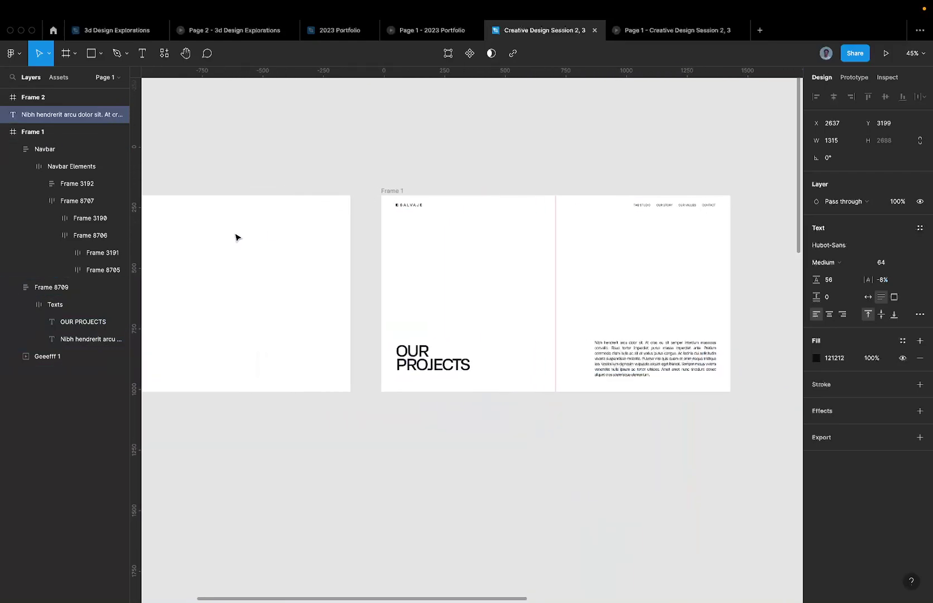
{"action": "left_click", "coordinate": [236, 237]}
{"action": "scroll", "coordinate": [295, 178], "scroll_direction": "left", "scroll_amount": 3}
Rename Frame 2 and Frame 1 both to 'Website', then start the prototype preview
{"action": "left_click", "coordinate": [182, 194]}
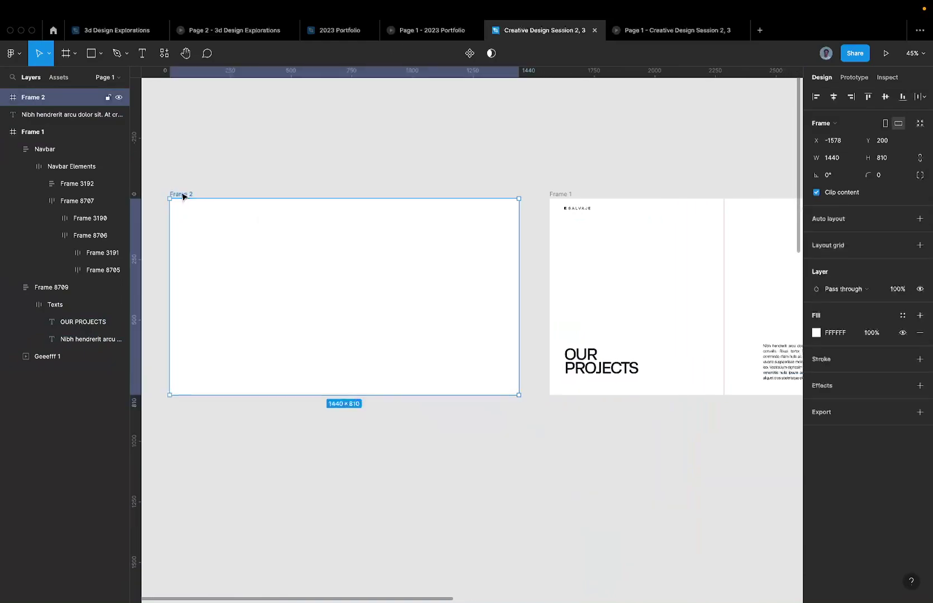
{"action": "key", "text": "super+r"}
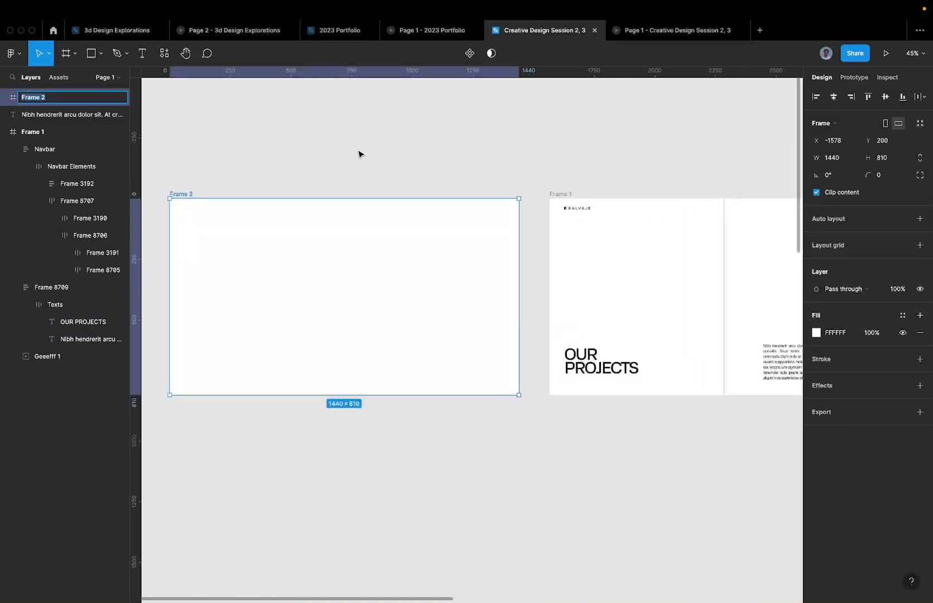
{"action": "type", "text": "Website"}
{"action": "key", "text": "super+a"}
{"action": "key", "text": "super+c"}
{"action": "left_click", "coordinate": [559, 194]}
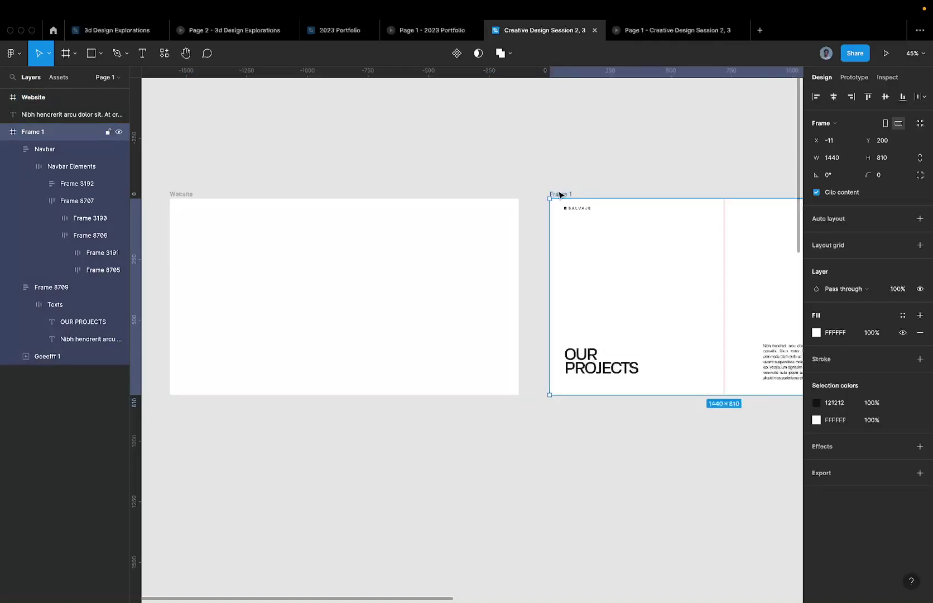
{"action": "key", "text": "super+r"}
{"action": "key", "text": "super+v"}
{"action": "key", "text": "Return"}
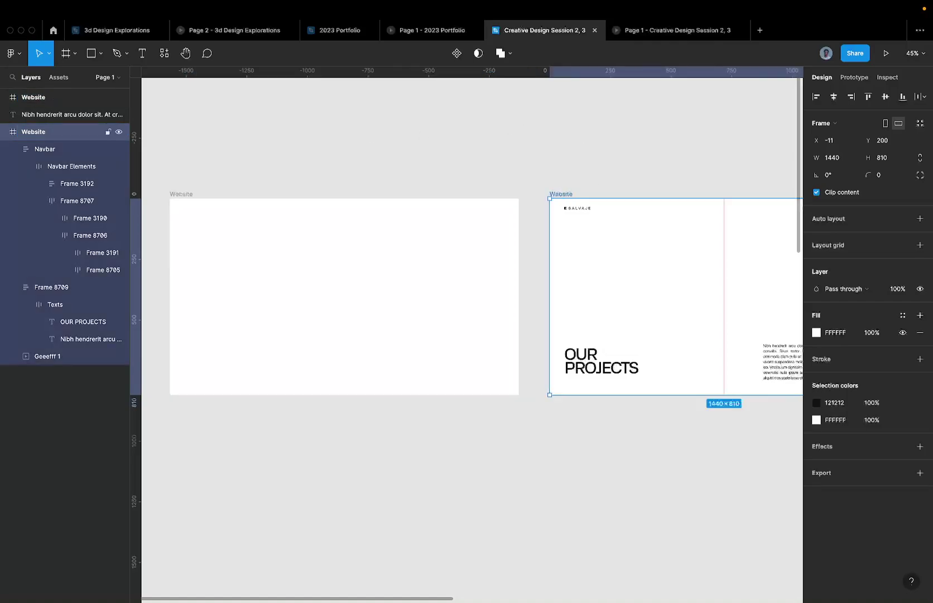
{"action": "left_click", "coordinate": [887, 54]}
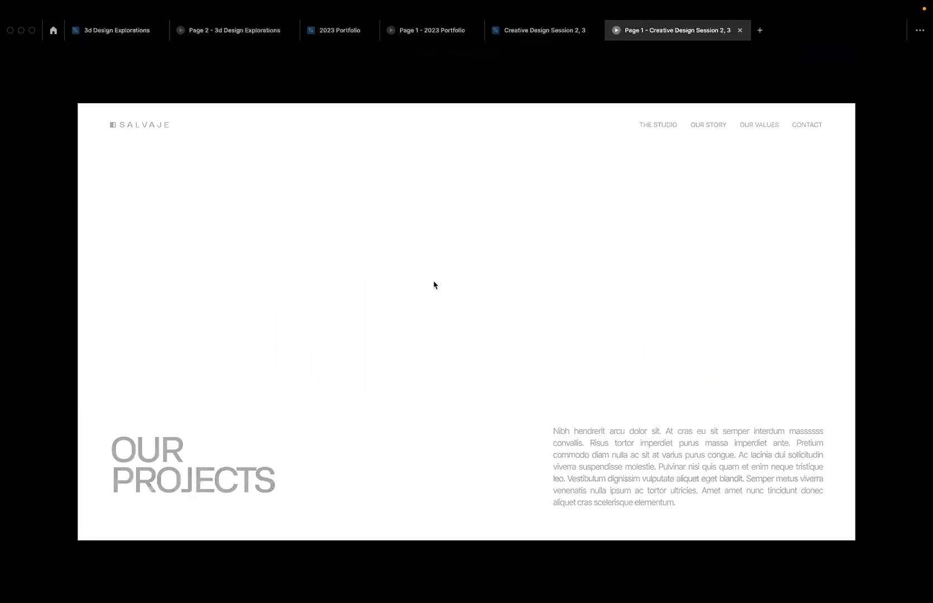
Inspect the first Website frame's on-click smart-animate interaction in the Prototype tab and replay the prototype
{"action": "left_click", "coordinate": [538, 32]}
{"action": "scroll", "coordinate": [437, 330], "scroll_direction": "down", "scroll_amount": 2}
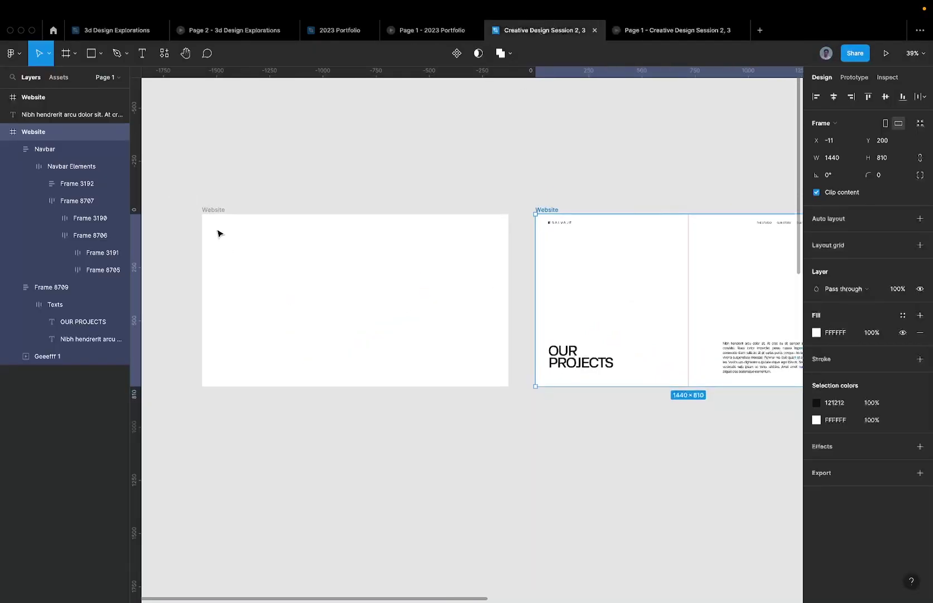
{"action": "left_click", "coordinate": [206, 207]}
{"action": "left_click", "coordinate": [853, 78]}
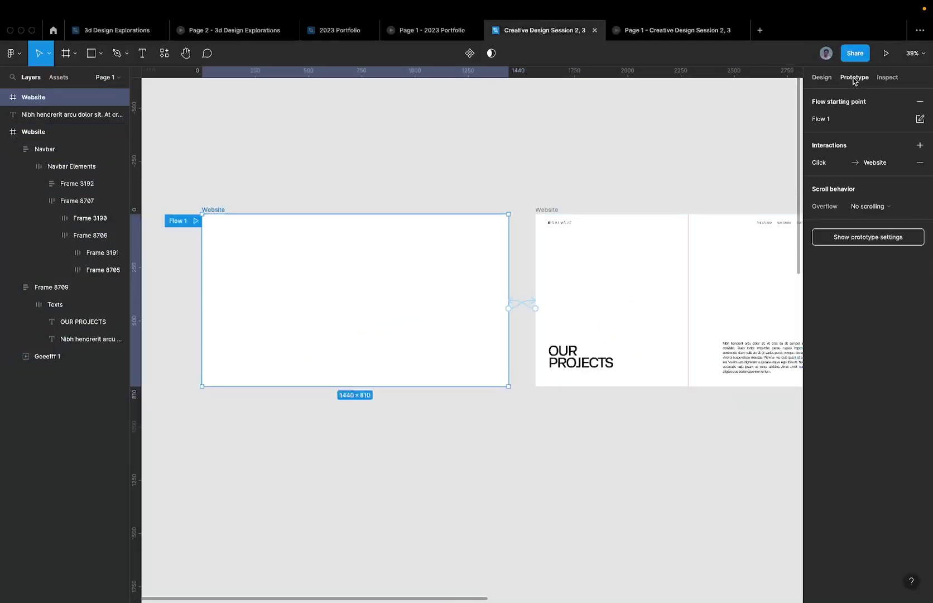
{"action": "left_click", "coordinate": [518, 305]}
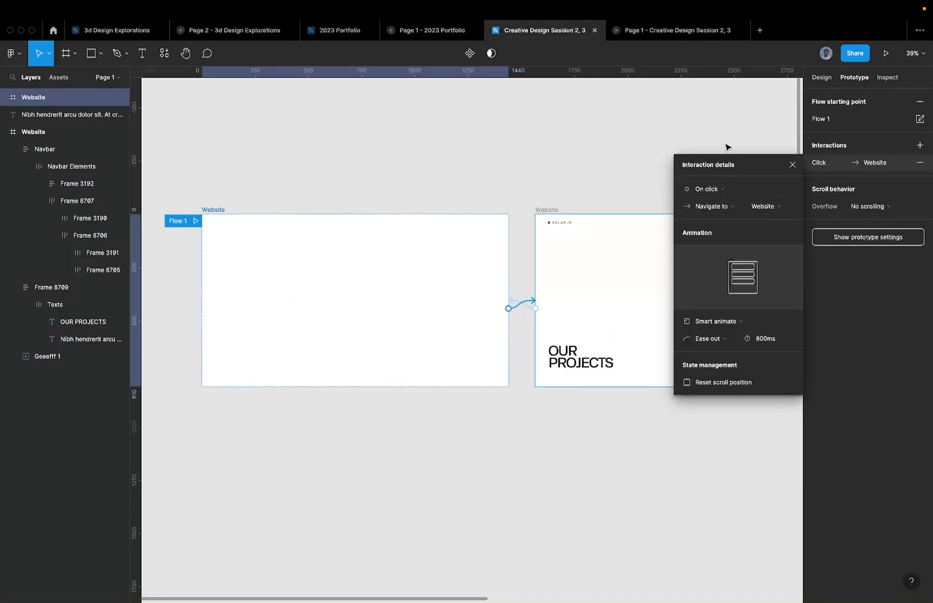
{"action": "left_click", "coordinate": [886, 53]}
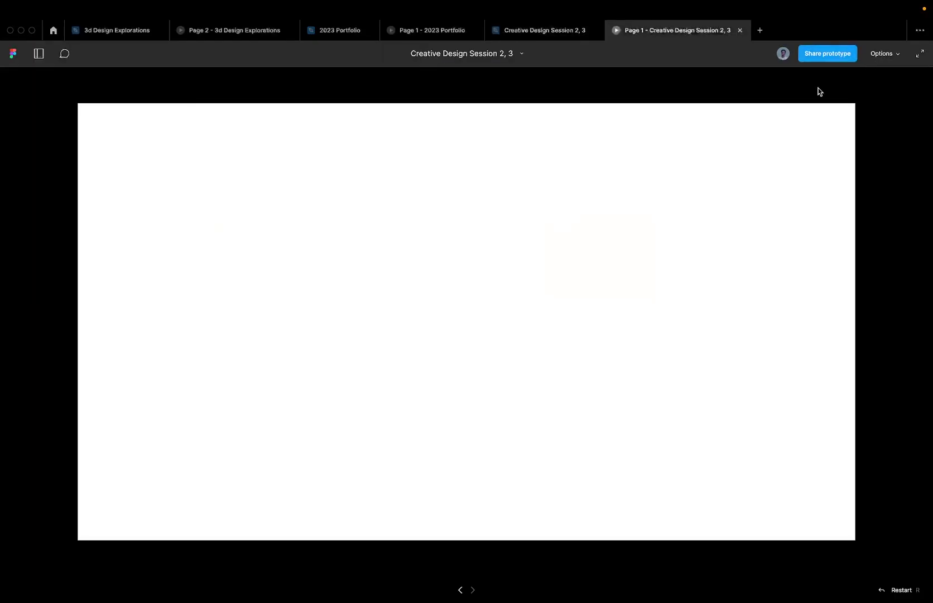
Set the hero carousel GIF to 100% opacity, watch the prototype play, and return to the editor
{"action": "left_click", "coordinate": [586, 35]}
{"action": "left_click", "coordinate": [599, 264]}
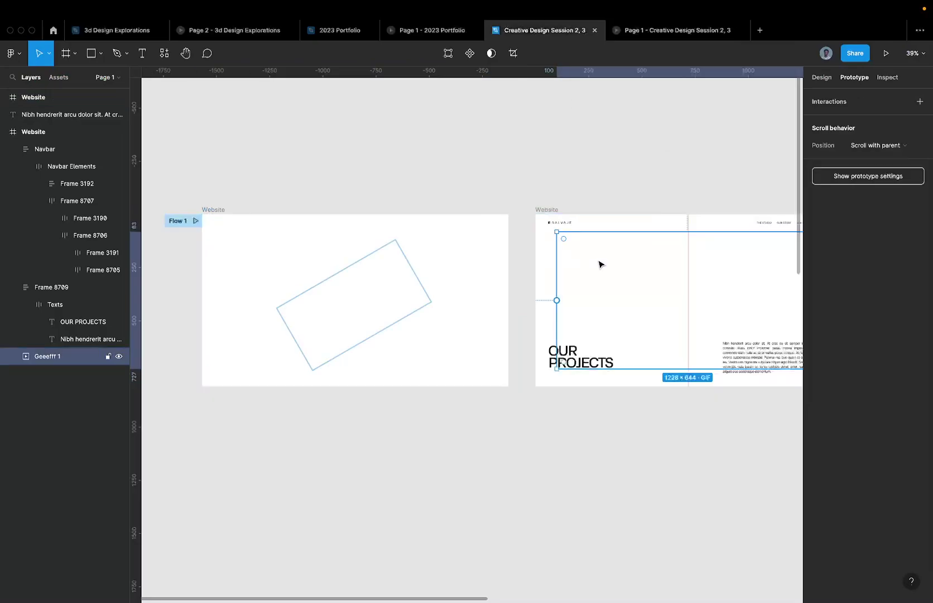
{"action": "key", "text": "0"}
{"action": "left_click", "coordinate": [886, 53]}
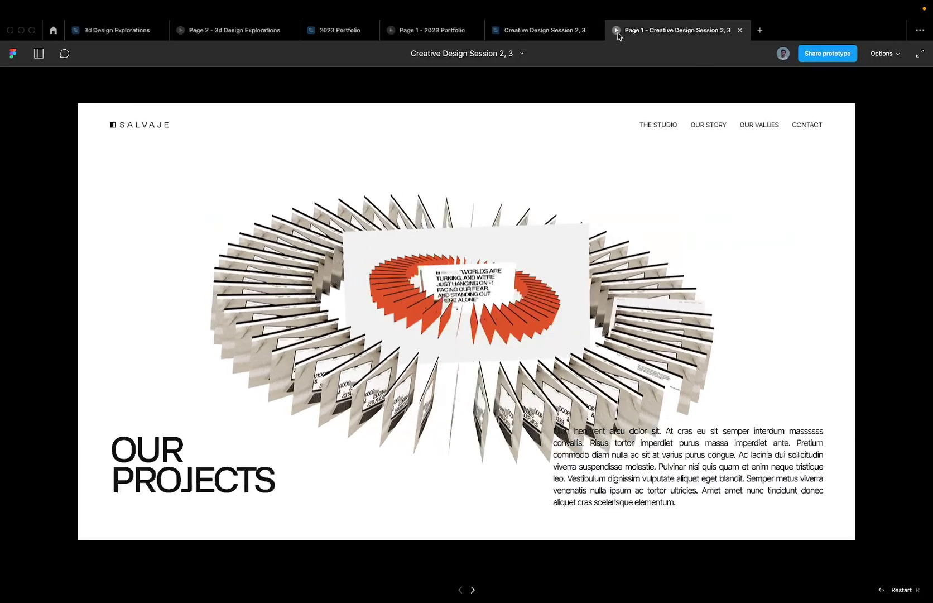
{"action": "left_click", "coordinate": [582, 33]}
{"action": "left_click", "coordinate": [608, 32]}
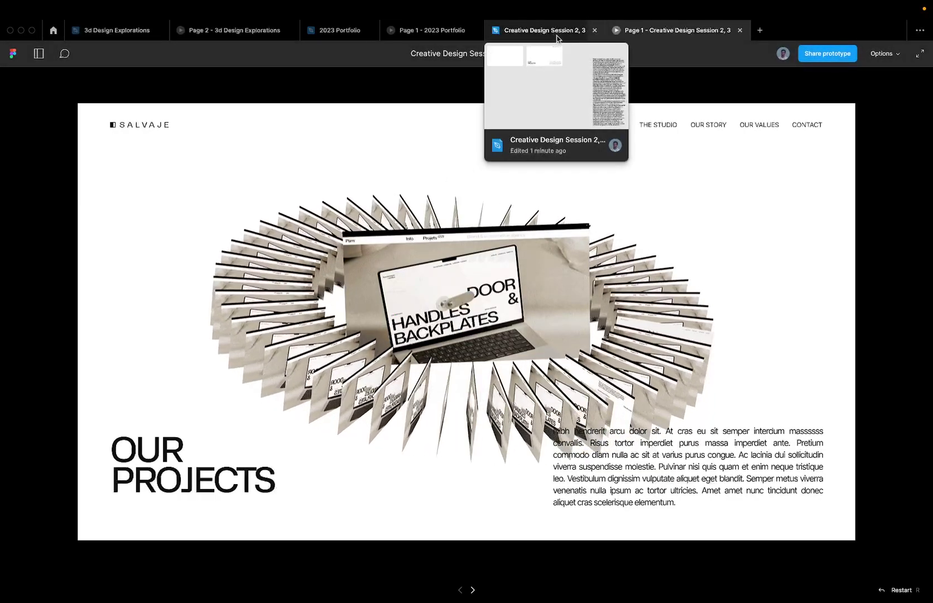
{"action": "left_click", "coordinate": [560, 33]}
{"action": "scroll", "coordinate": [467, 310], "scroll_direction": "right", "scroll_amount": 3}
Change the body paragraph's font size from 16 to 14
{"action": "left_click", "coordinate": [479, 334]}
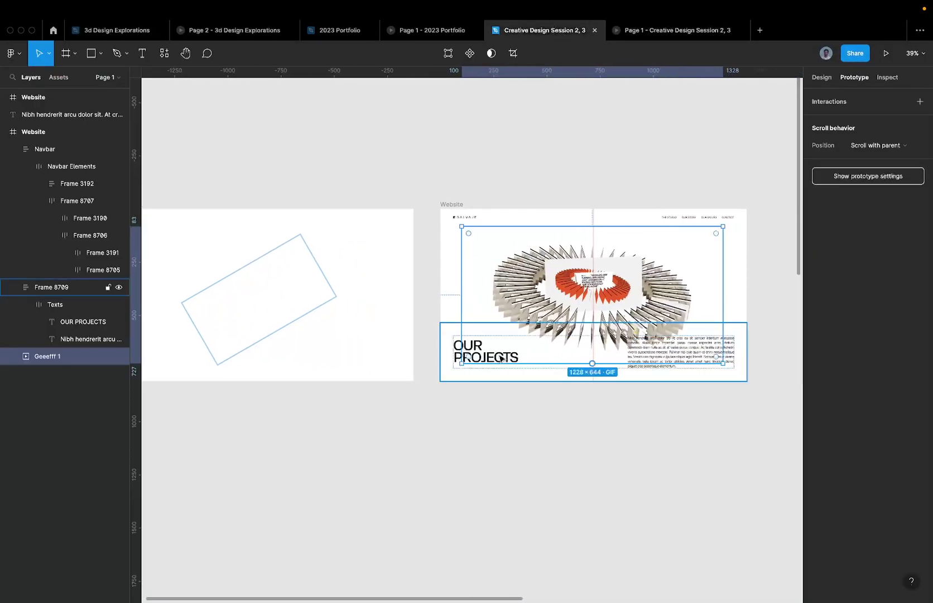
{"action": "double_click", "coordinate": [486, 361]}
{"action": "scroll", "coordinate": [486, 361], "scroll_direction": "up", "scroll_amount": 5}
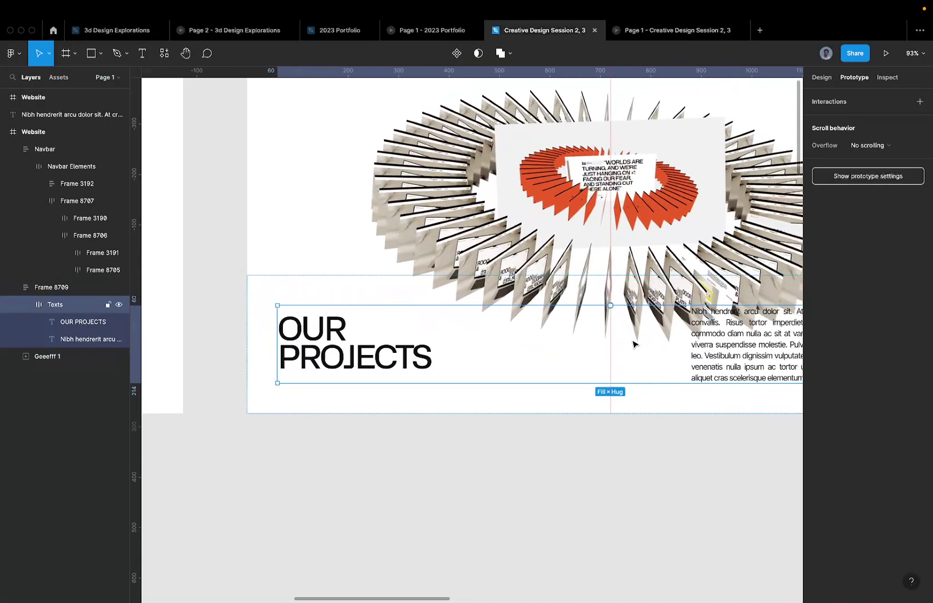
{"action": "scroll", "coordinate": [633, 344], "scroll_direction": "right", "scroll_amount": 5}
{"action": "left_click", "coordinate": [633, 344]}
{"action": "left_click", "coordinate": [829, 79]}
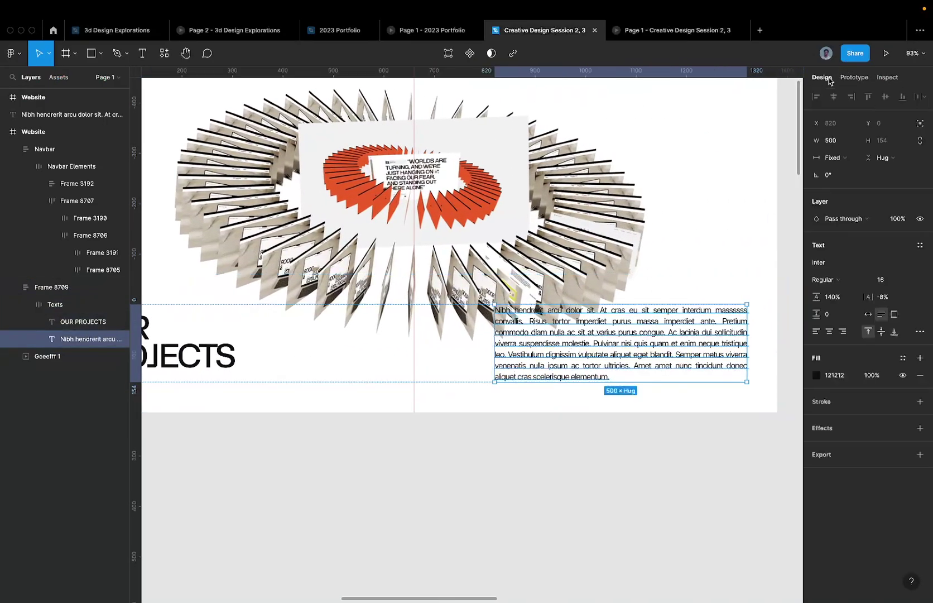
{"action": "left_click", "coordinate": [881, 279]}
{"action": "type", "text": "14"}
{"action": "key", "text": "Return"}
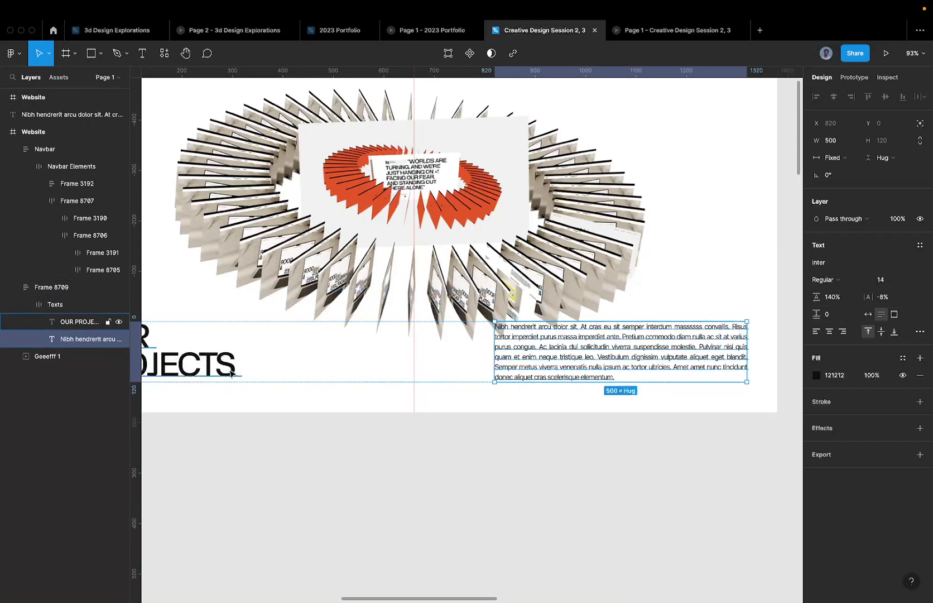
Check the smaller paragraph in the prototype preview and return to the editor
{"action": "left_click", "coordinate": [654, 35]}
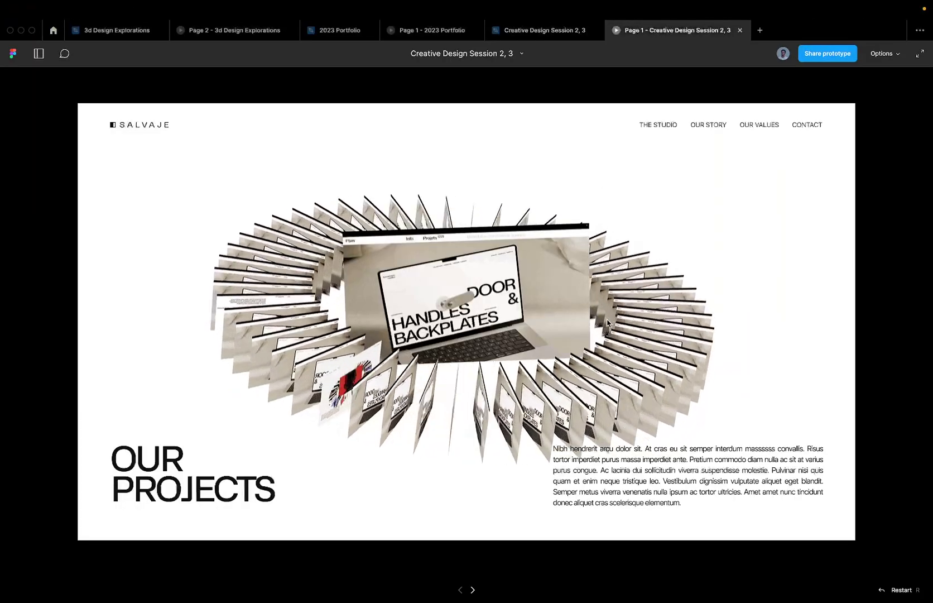
{"action": "left_click", "coordinate": [546, 35]}
{"action": "left_click", "coordinate": [533, 212]}
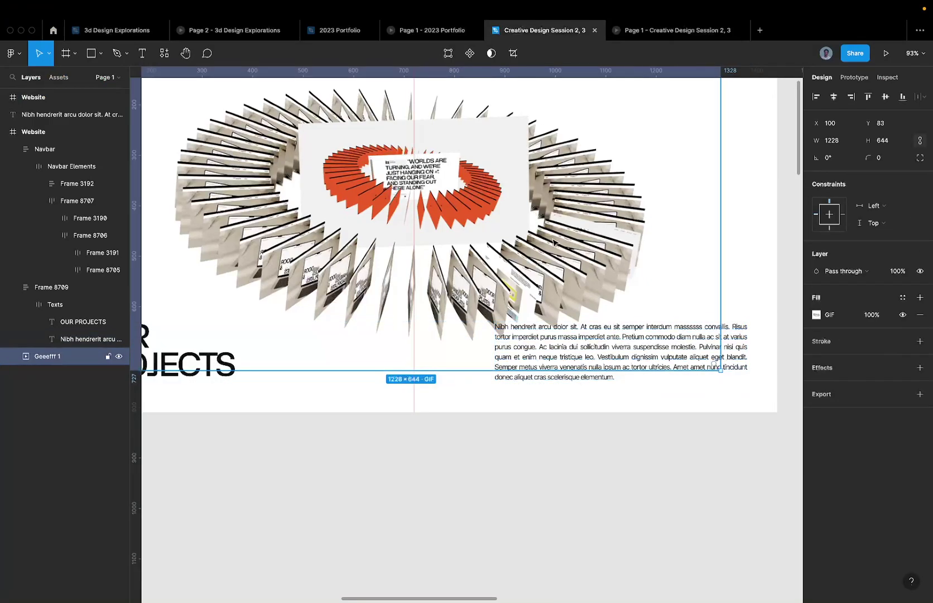
Scale the carousel GIF down around its centre to 1150×604
{"action": "scroll", "coordinate": [554, 242], "scroll_direction": "down", "scroll_amount": 5}
{"action": "left_click_drag", "start_coordinate": [517, 328], "coordinate": [515, 306]}
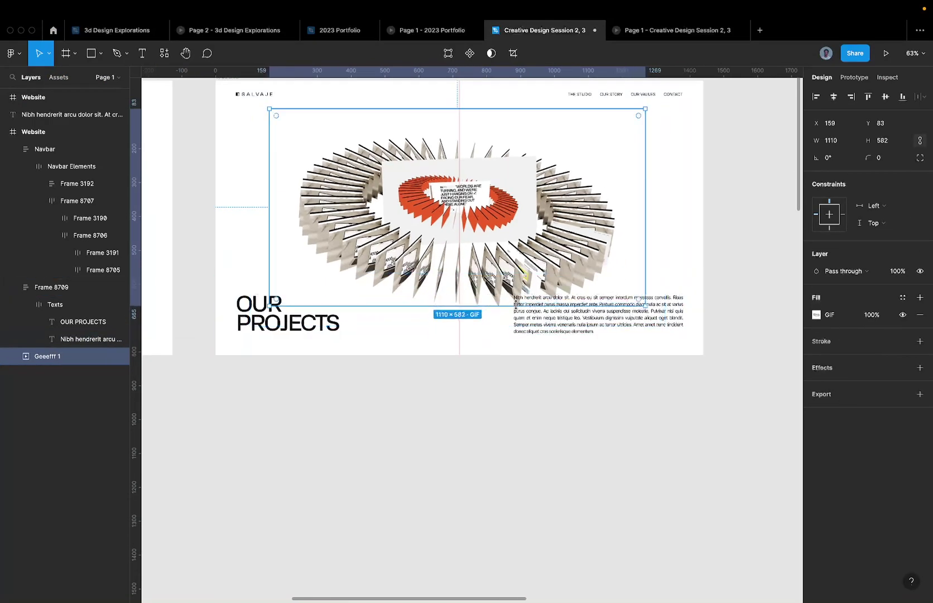
{"action": "key", "text": "ctrl+z"}
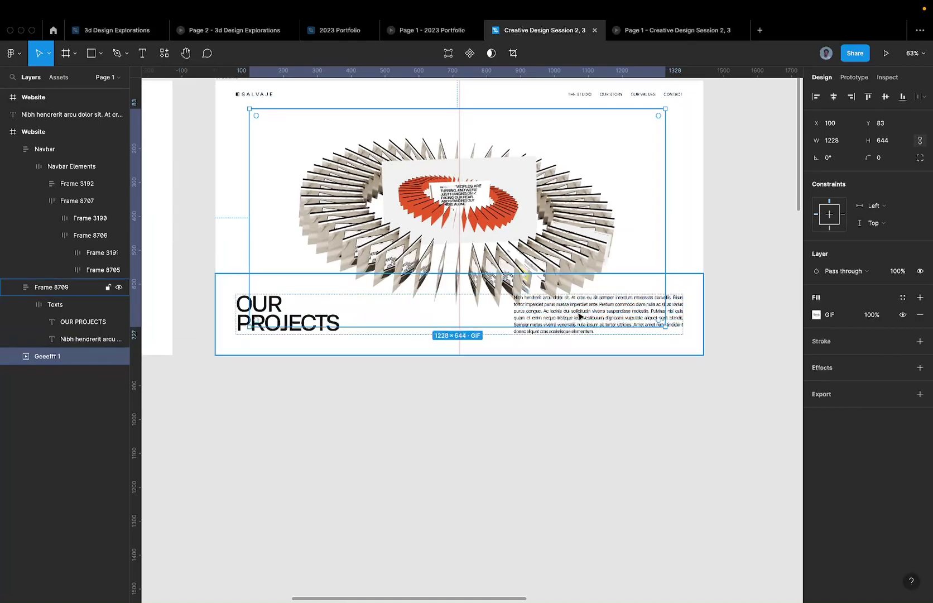
{"action": "left_click_drag", "start_coordinate": [664, 329], "coordinate": [655, 320]}
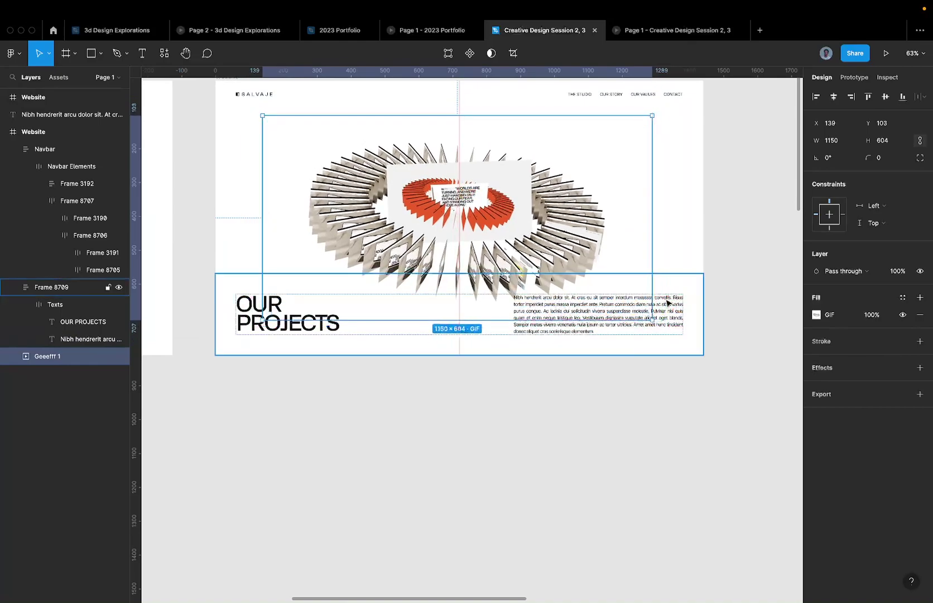
Alt-drag a copy of the OUR PROJECTS heading out below the Website frame
{"action": "double_click", "coordinate": [676, 326]}
{"action": "scroll", "coordinate": [676, 326], "scroll_direction": "up", "scroll_amount": 5}
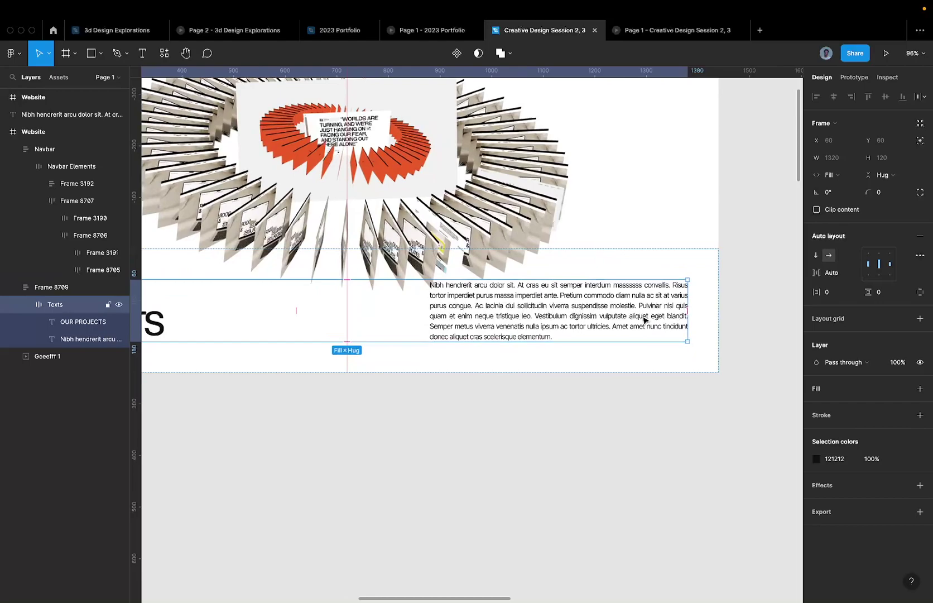
{"action": "left_click", "coordinate": [600, 314]}
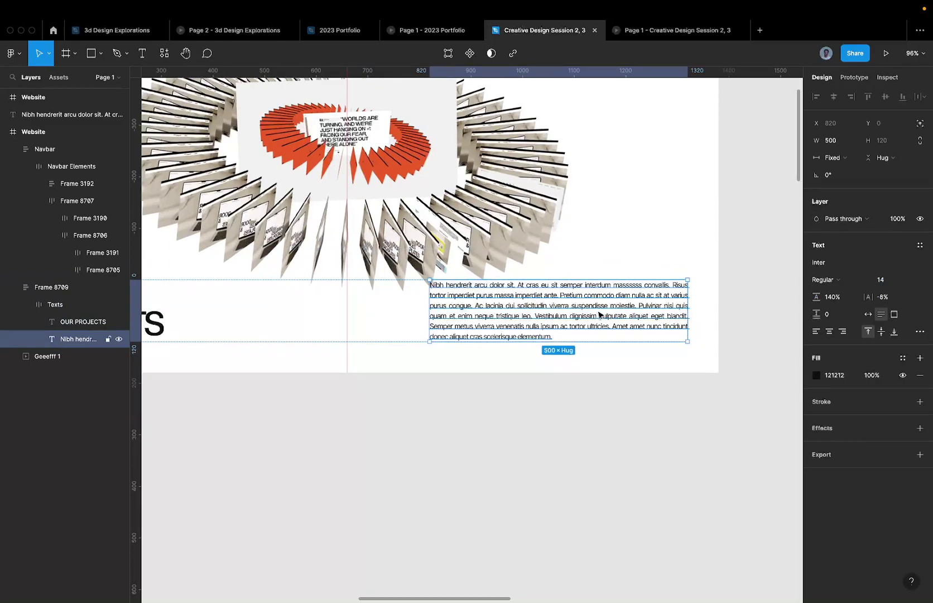
{"action": "scroll", "coordinate": [600, 315], "scroll_direction": "down", "scroll_amount": 3}
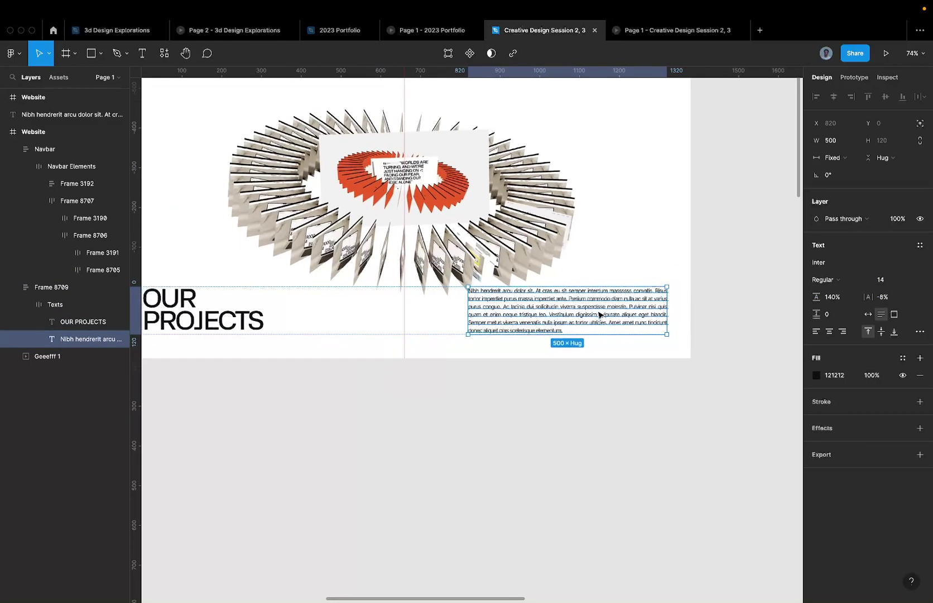
{"action": "left_click", "coordinate": [307, 323]}
{"action": "left_click", "coordinate": [480, 316]}
{"action": "left_click", "coordinate": [246, 328]}
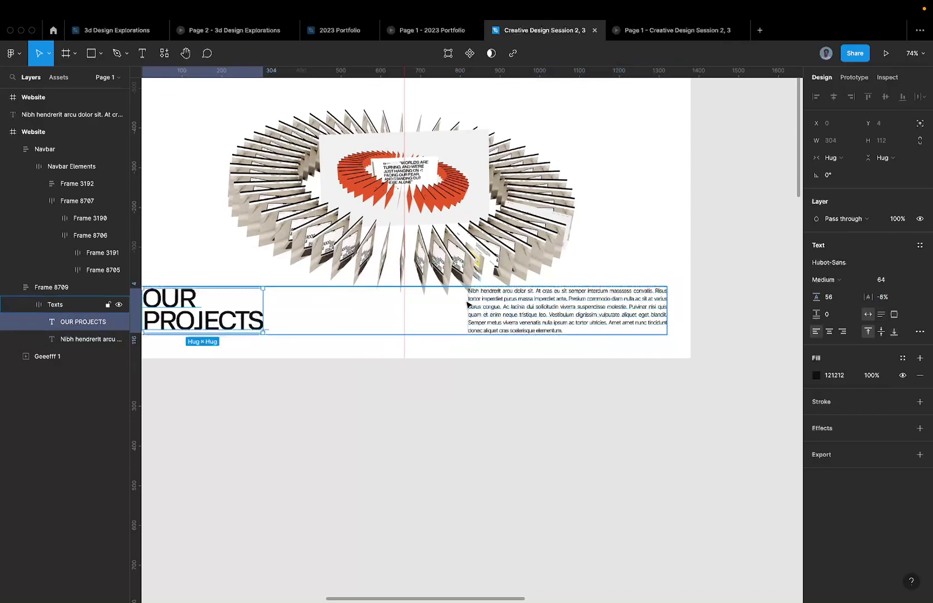
{"action": "left_click", "coordinate": [508, 314]}
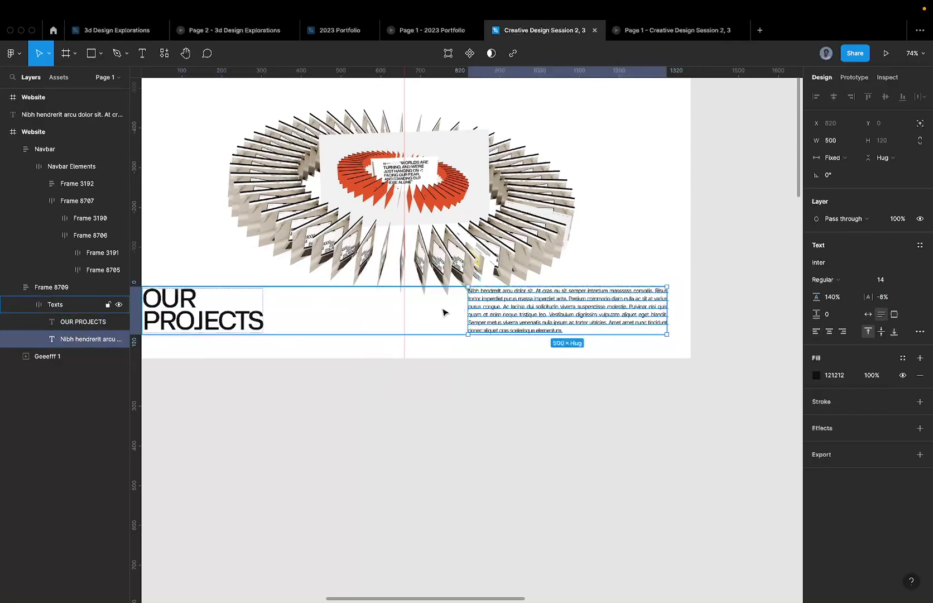
{"action": "scroll", "coordinate": [442, 313], "scroll_direction": "up", "scroll_amount": 2}
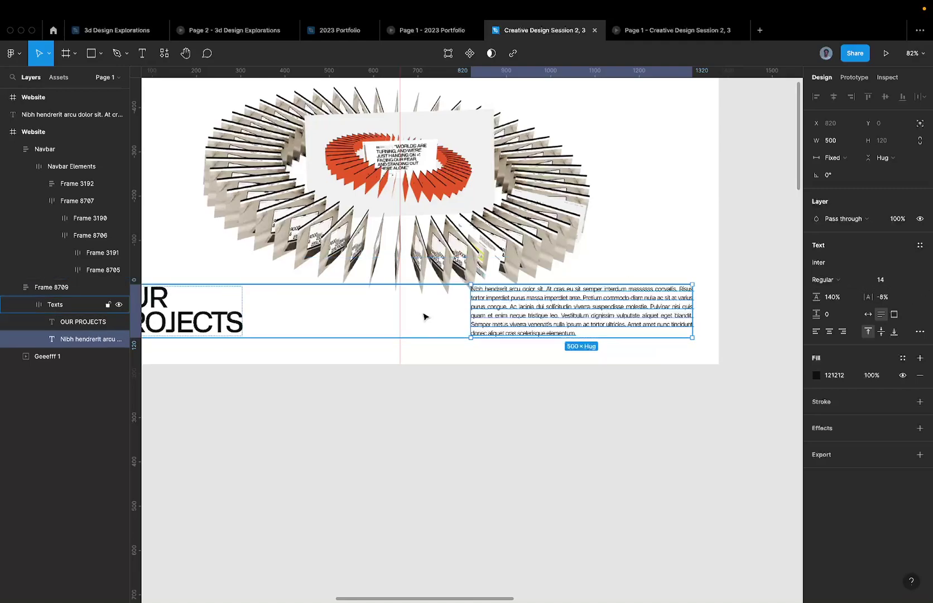
{"action": "left_click", "coordinate": [283, 320]}
{"action": "left_click", "coordinate": [205, 317]}
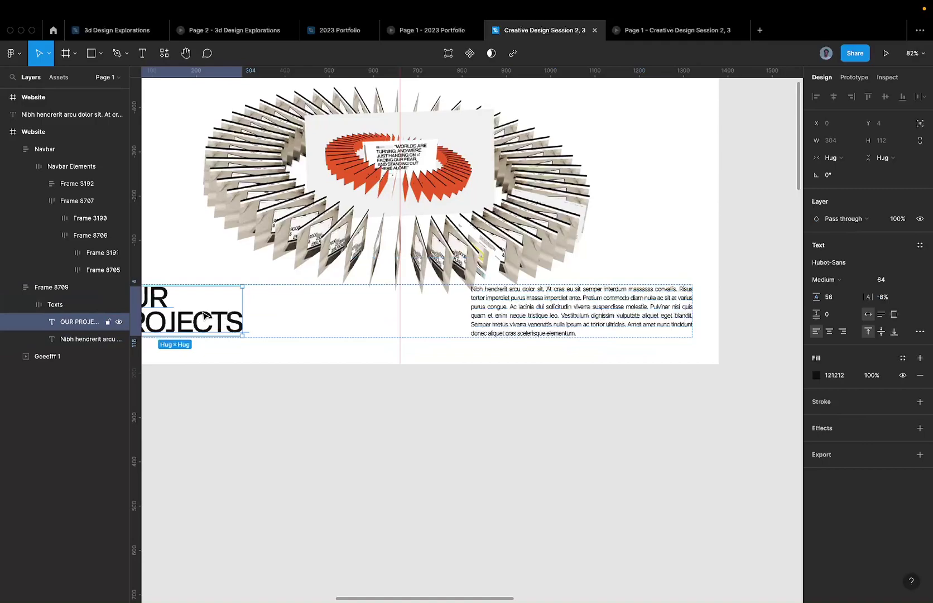
{"action": "scroll", "coordinate": [205, 316], "scroll_direction": "left", "scroll_amount": 5}
{"action": "scroll", "coordinate": [410, 294], "scroll_direction": "up", "scroll_amount": 5}
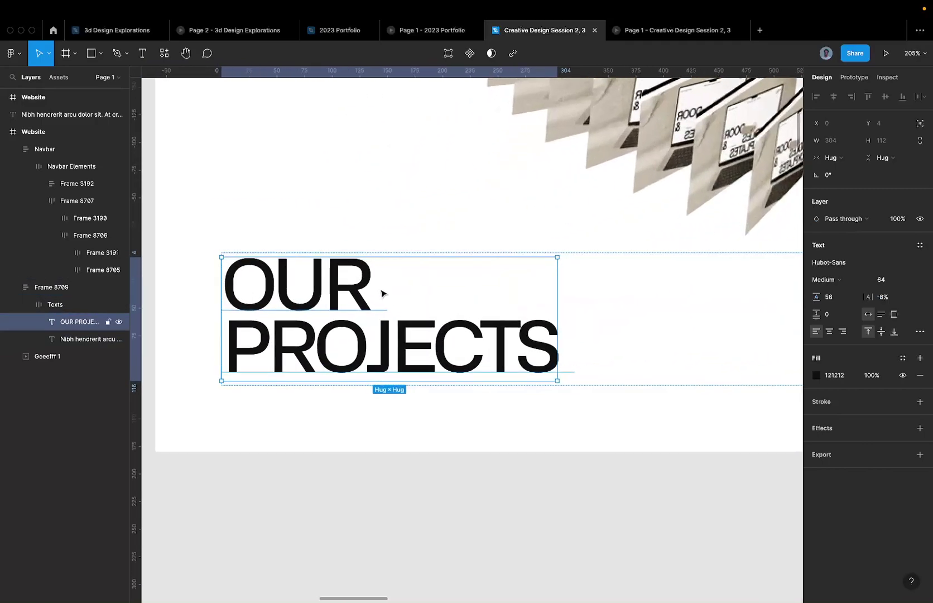
{"action": "scroll", "coordinate": [381, 293], "scroll_direction": "down", "scroll_amount": 5}
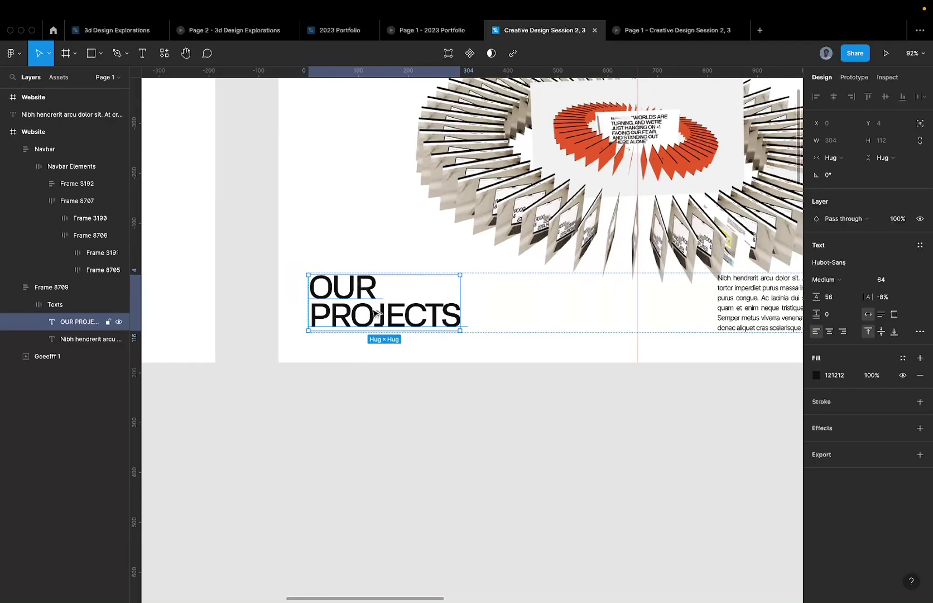
{"action": "left_click_drag", "start_coordinate": [384, 315], "coordinate": [385, 490]}
{"action": "scroll", "coordinate": [386, 489], "scroll_direction": "down", "scroll_amount": 2}
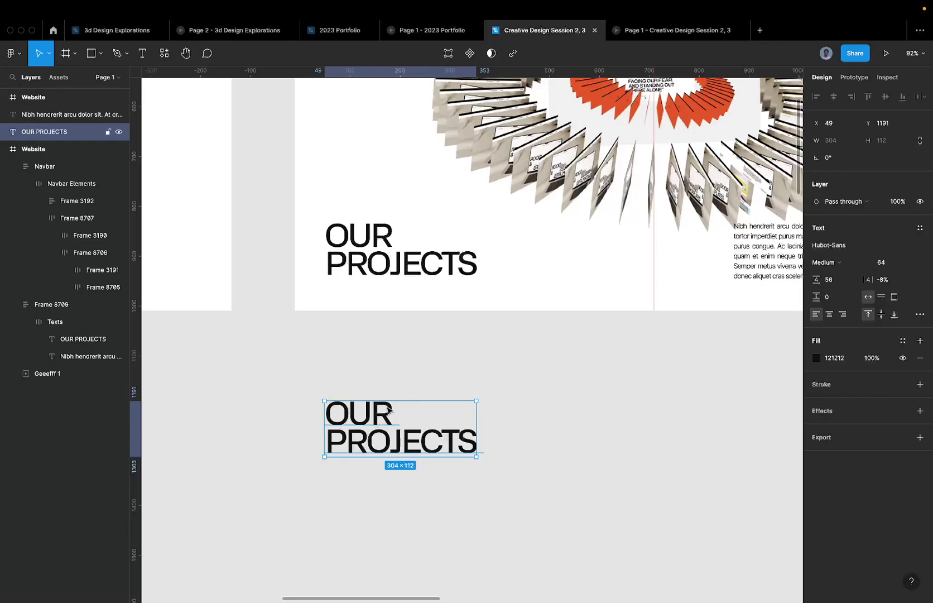
Wrap the loose OUR PROJECTS copy in a new frame, Frame 8710
{"action": "right_click", "coordinate": [382, 424]}
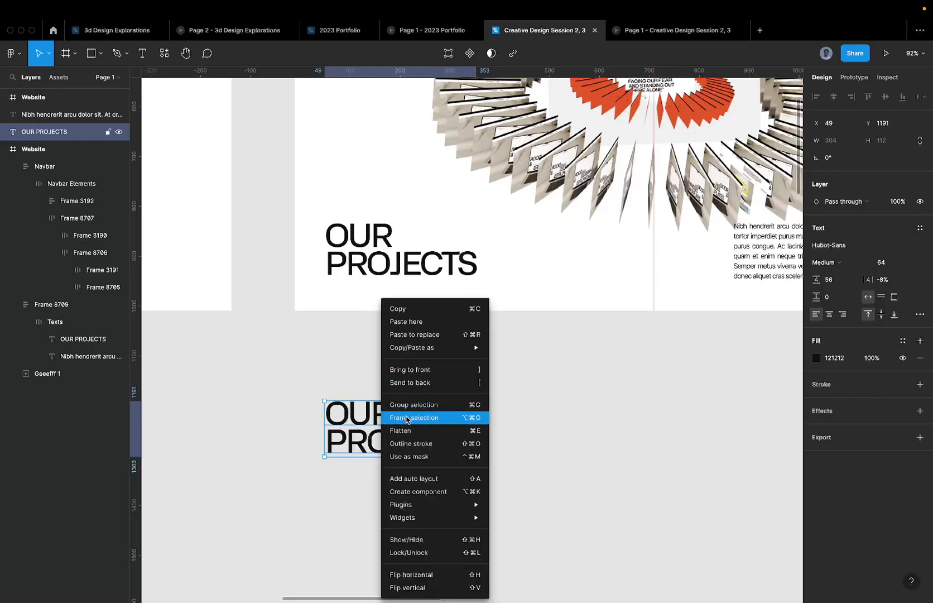
{"action": "left_click", "coordinate": [407, 419]}
{"action": "scroll", "coordinate": [424, 419], "scroll_direction": "up", "scroll_amount": 5}
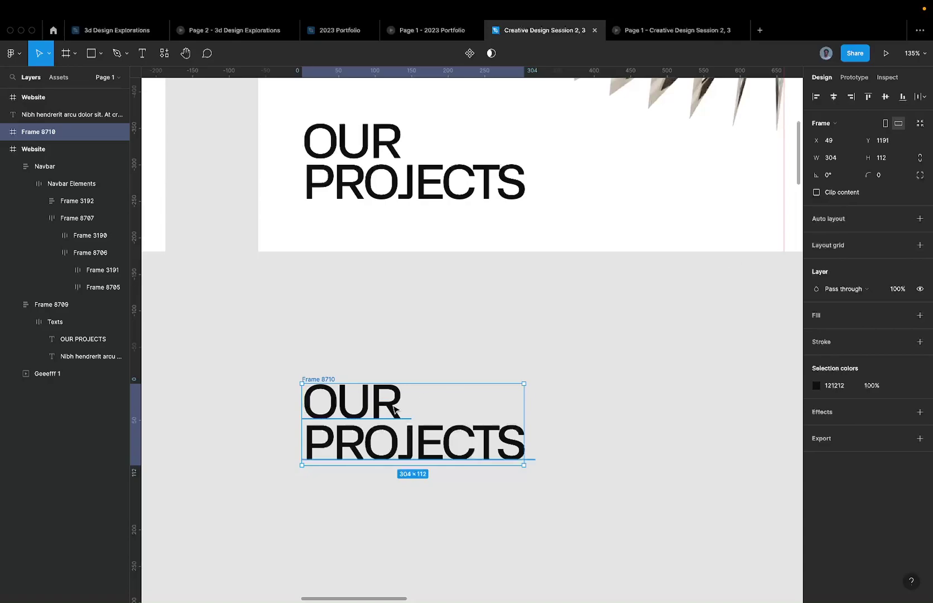
Duplicate the OUR PROJECTS text inside Frame 8710 with Cmd+D
{"action": "left_click", "coordinate": [381, 429]}
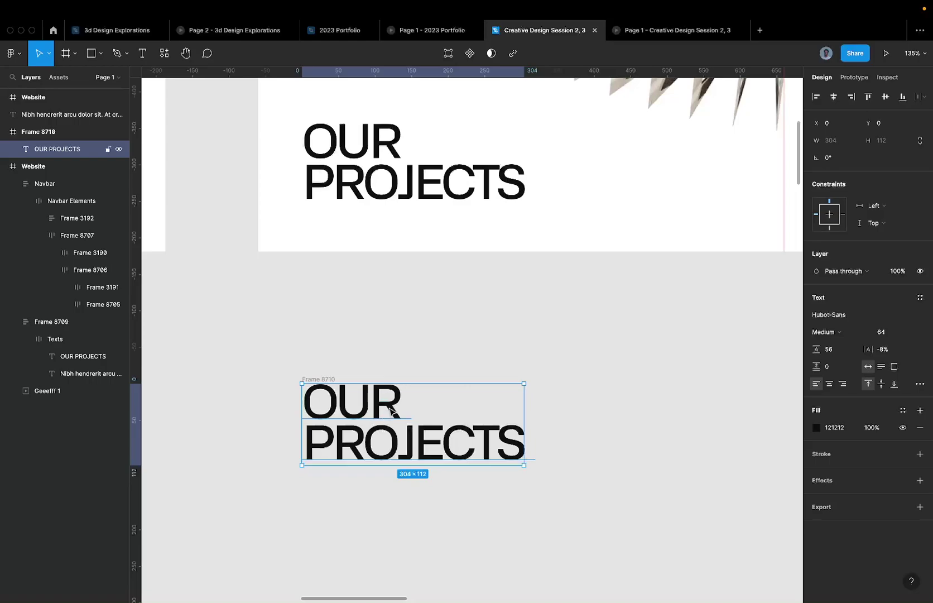
{"action": "key", "text": "super+d"}
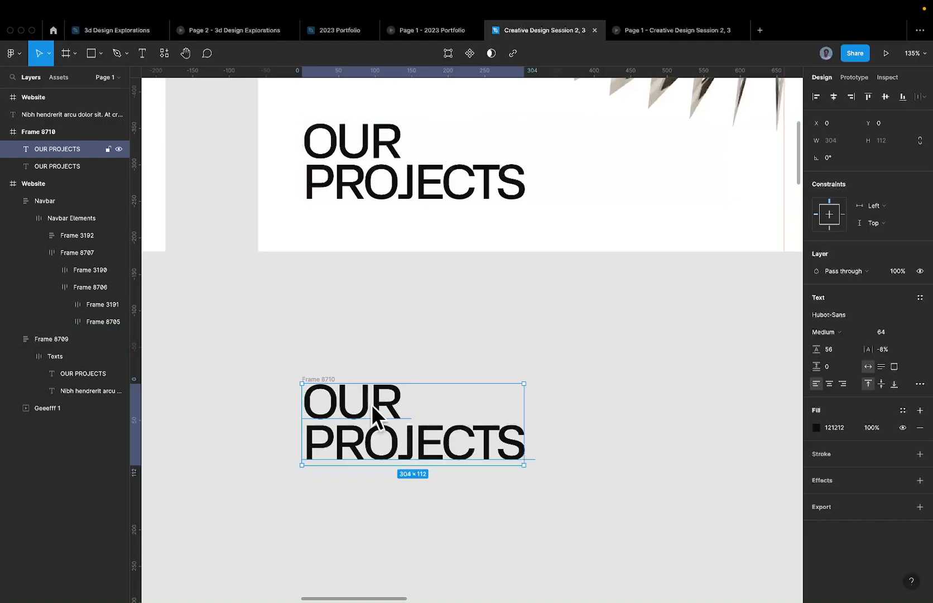
{"action": "scroll", "coordinate": [373, 416], "scroll_direction": "down", "scroll_amount": 5}
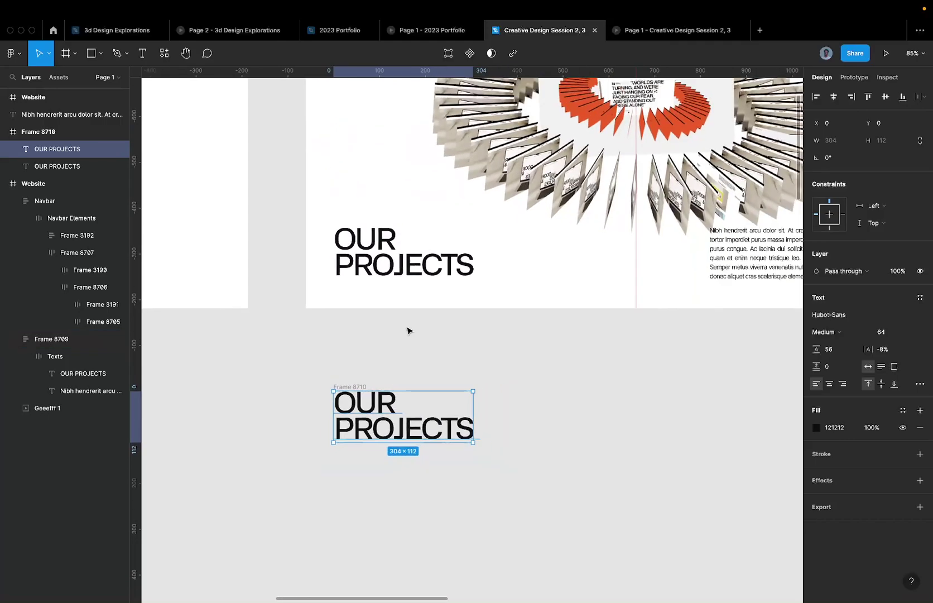
{"action": "scroll", "coordinate": [667, 207], "scroll_direction": "right", "scroll_amount": 5}
{"action": "scroll", "coordinate": [614, 244], "scroll_direction": "left", "scroll_amount": 1}
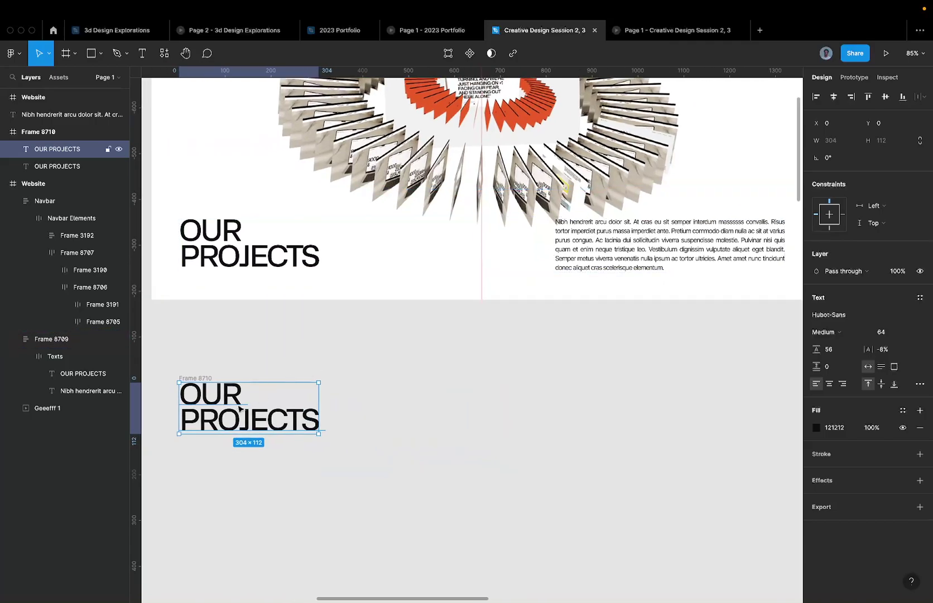
{"action": "scroll", "coordinate": [246, 411], "scroll_direction": "left", "scroll_amount": 3}
{"action": "scroll", "coordinate": [260, 407], "scroll_direction": "up", "scroll_amount": 5}
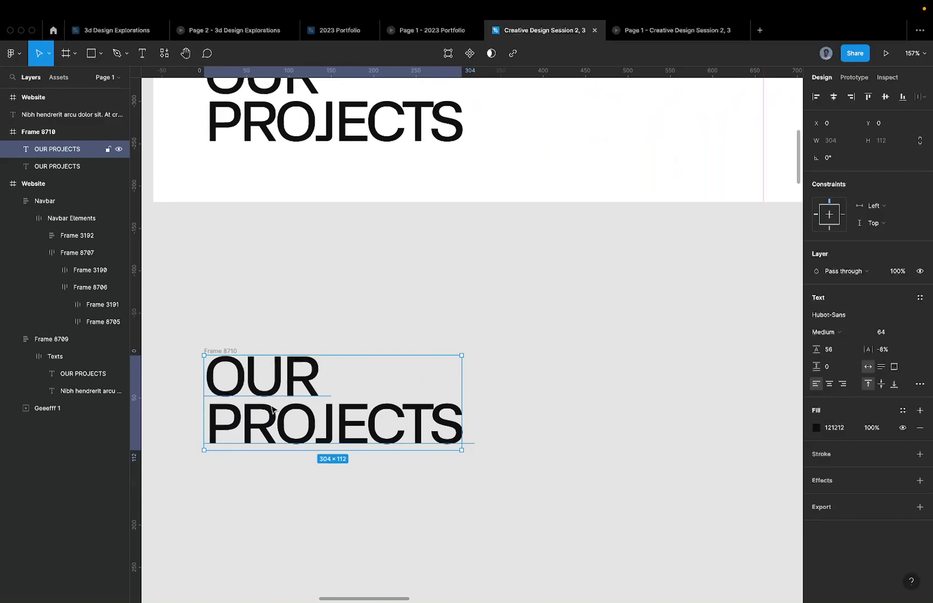
{"action": "scroll", "coordinate": [272, 410], "scroll_direction": "left", "scroll_amount": 6}
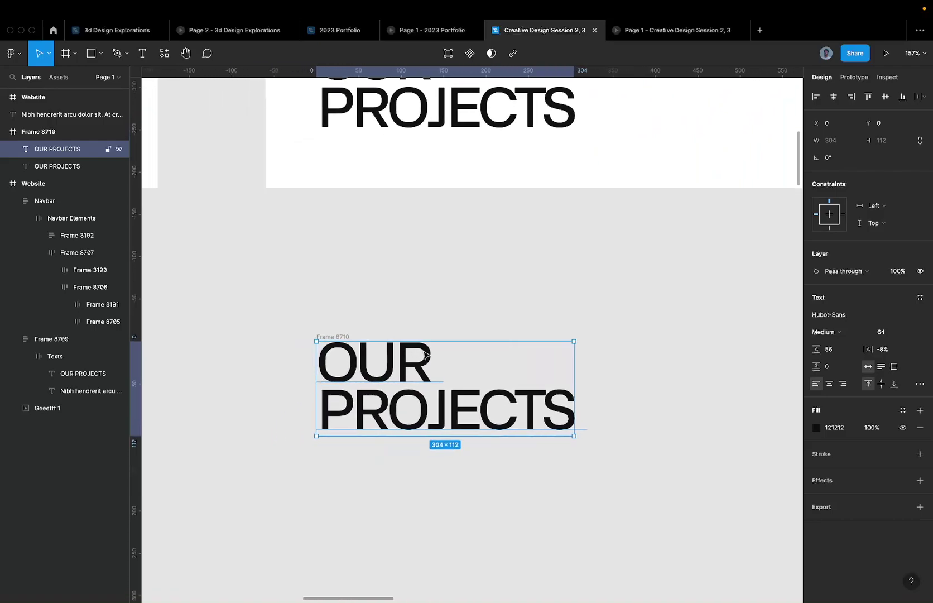
Wrap the heading in a nested frame and rename the outer frame to 'Main Text'
{"action": "right_click", "coordinate": [420, 356]}
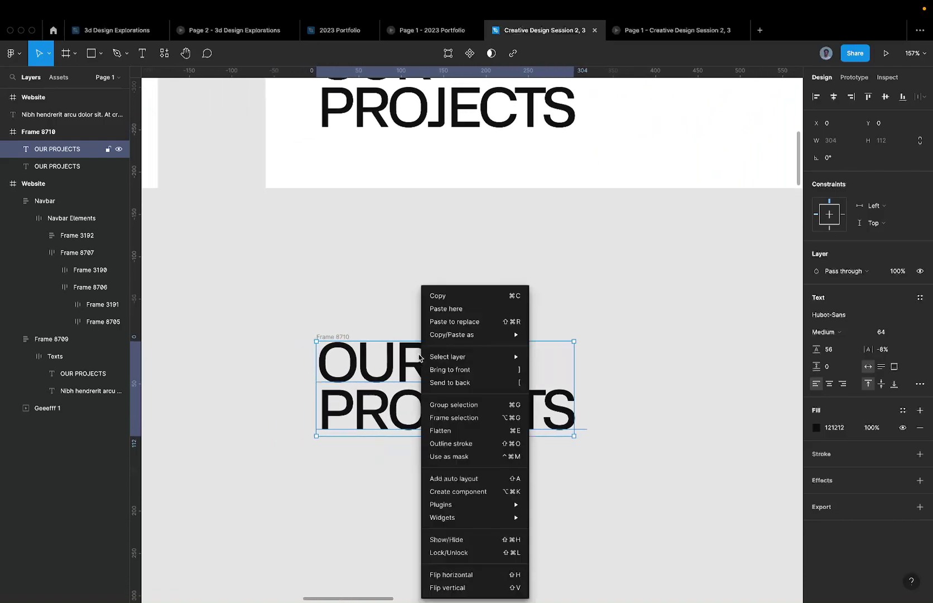
{"action": "left_click", "coordinate": [491, 417]}
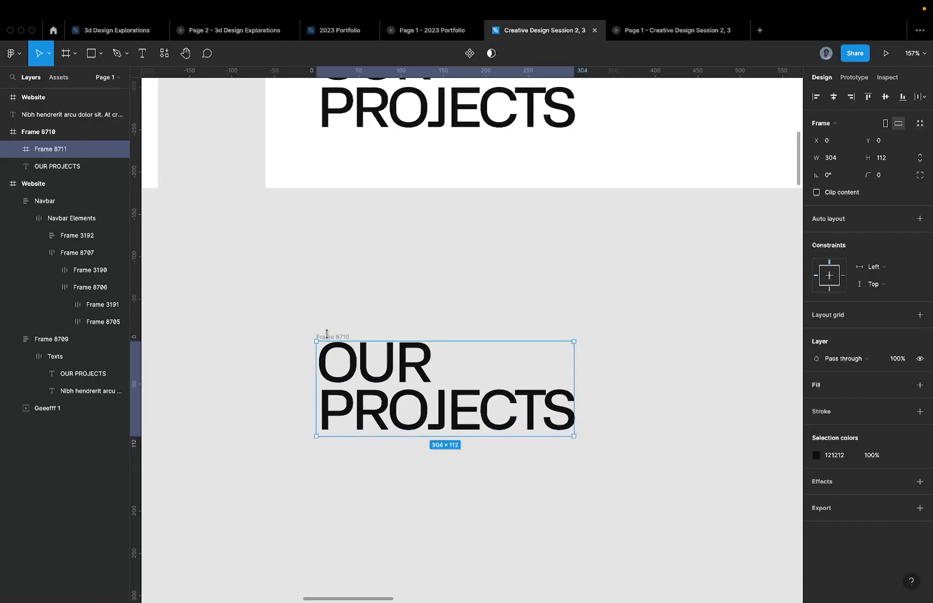
{"action": "left_click", "coordinate": [338, 335]}
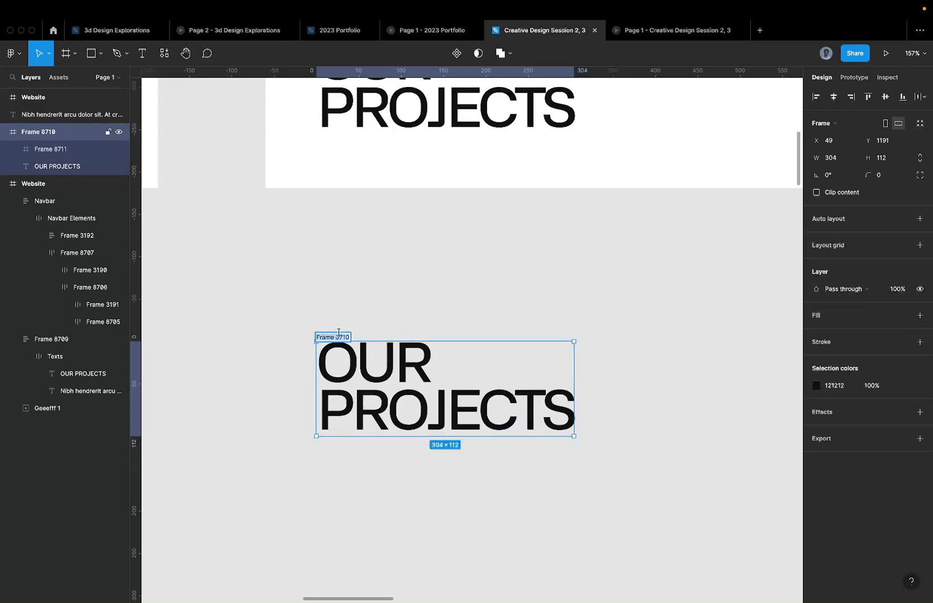
{"action": "type", "text": "main"}
{"action": "type", "text": "Main"}
{"action": "type", "text": " Text"}
{"action": "key", "text": "Return"}
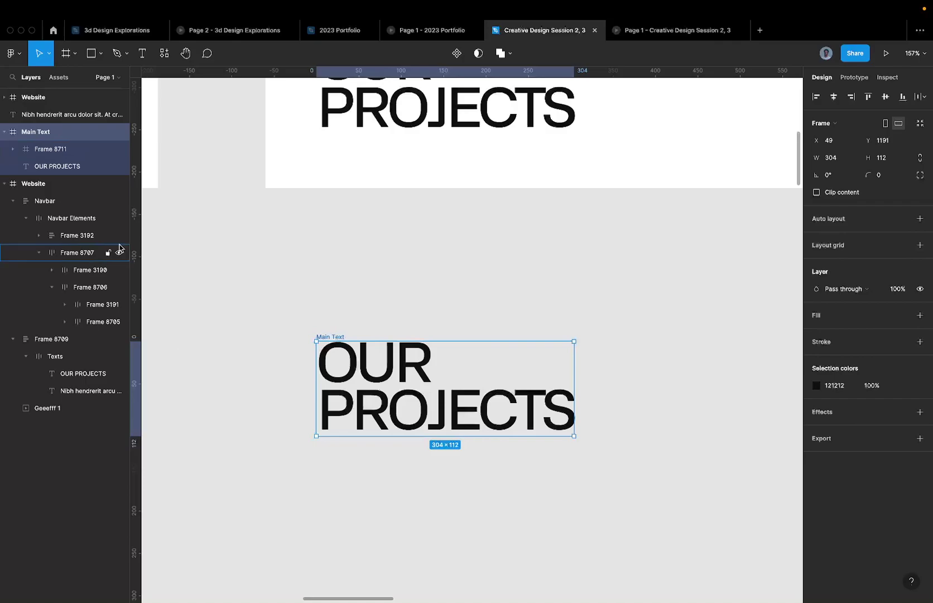
Rename the inner frame to 'Up text' and turn on Clip content
{"action": "left_click", "coordinate": [111, 149]}
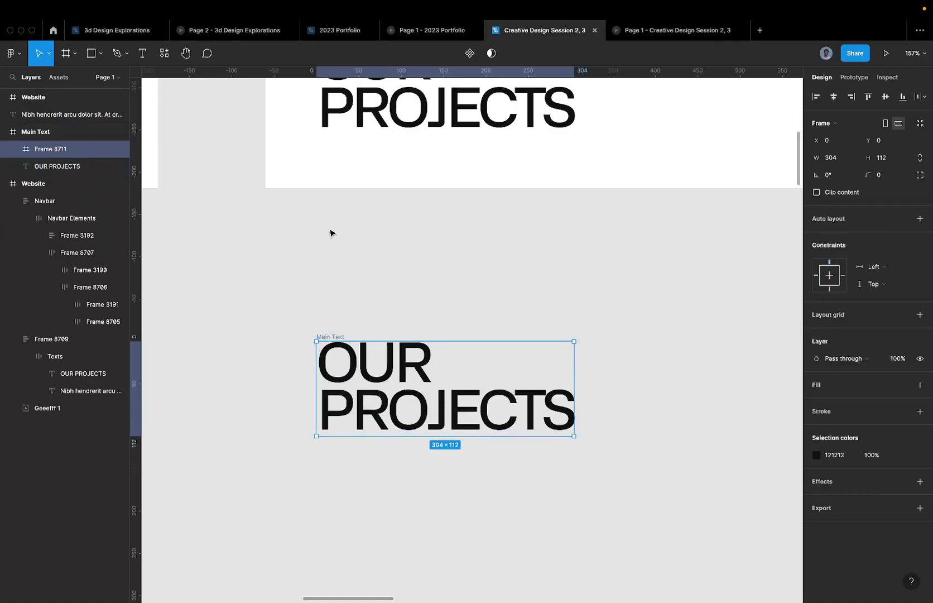
{"action": "left_click", "coordinate": [405, 380]}
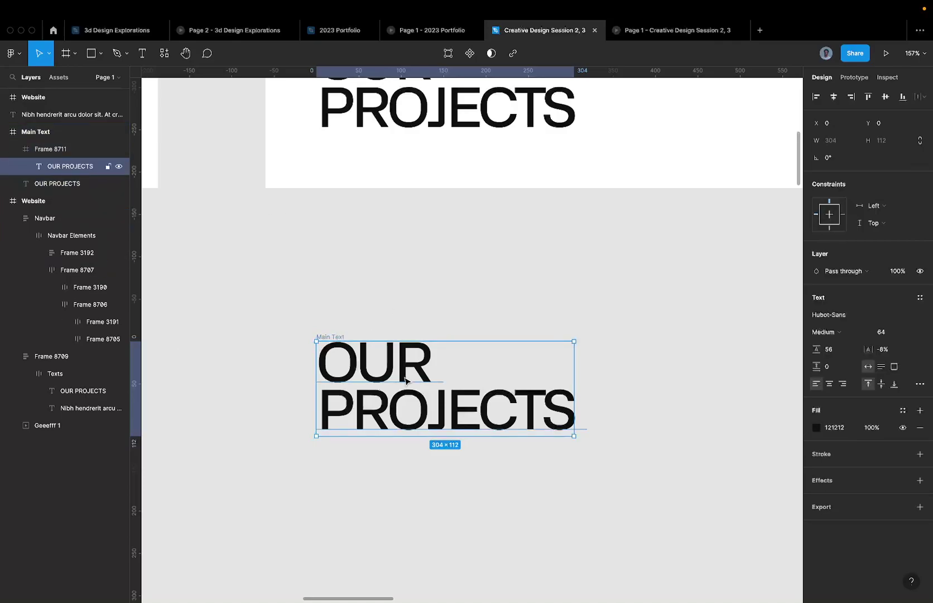
{"action": "key", "text": "Escape"}
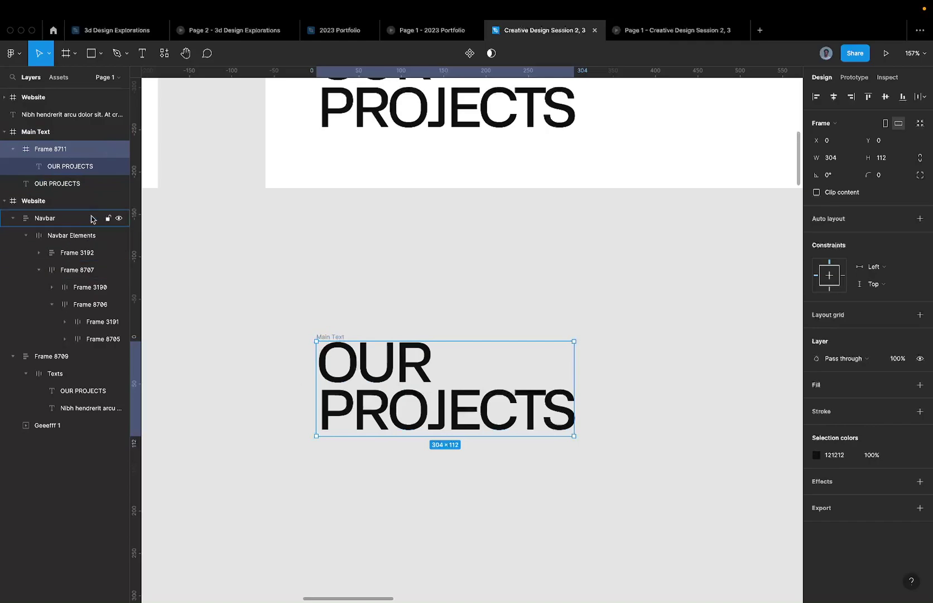
{"action": "key", "text": "super+r"}
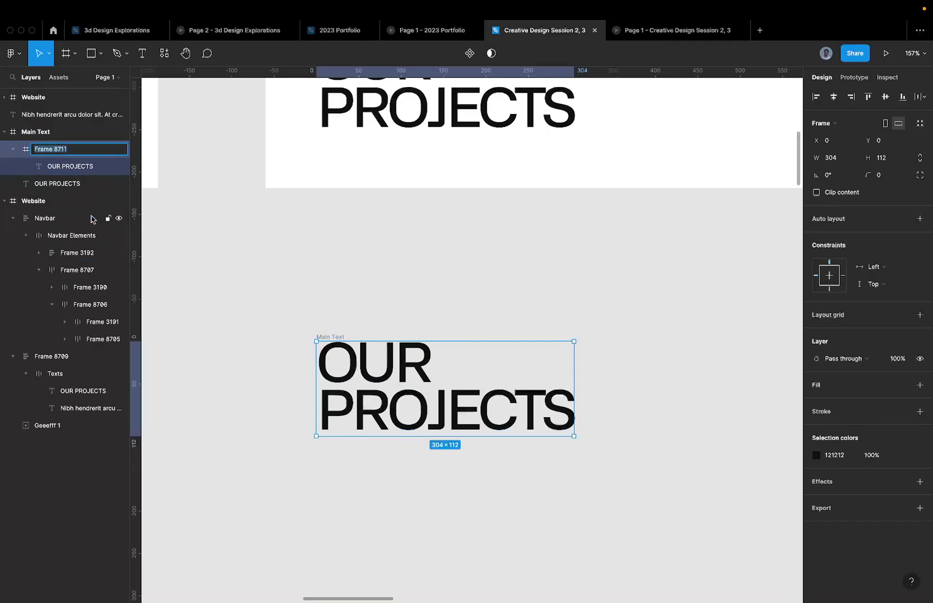
{"action": "type", "text": "Up text"}
{"action": "key", "text": "Return"}
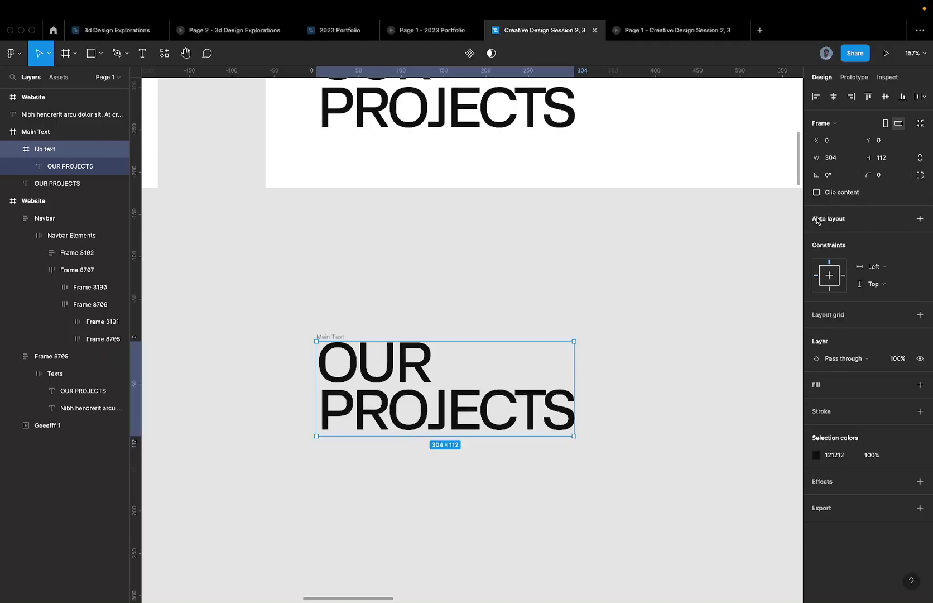
{"action": "left_click", "coordinate": [834, 195]}
Admit a waiting participant into the video call and return to Figma
{"action": "key", "text": "super+Tab"}
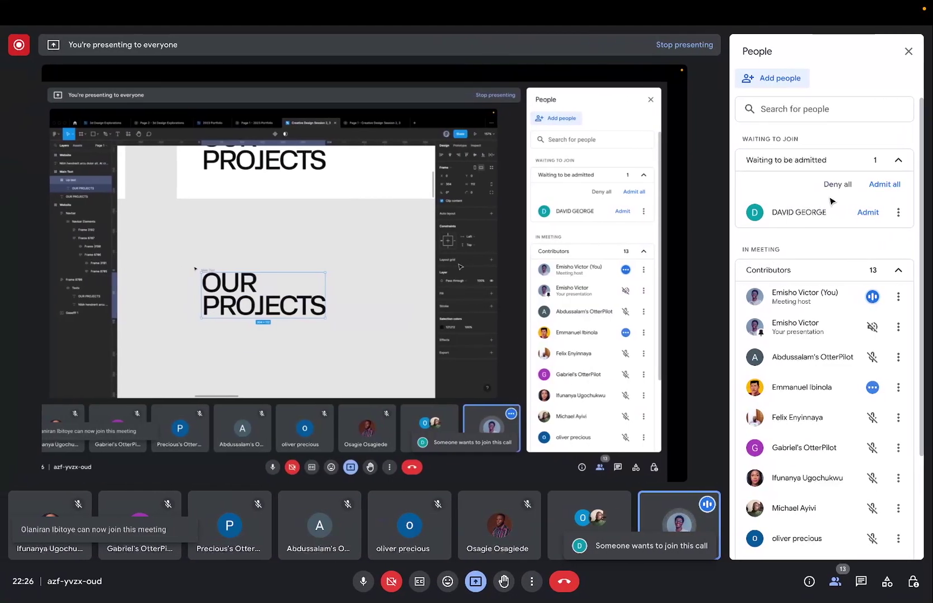
{"action": "left_click", "coordinate": [868, 212]}
{"action": "key", "text": "super+Tab"}
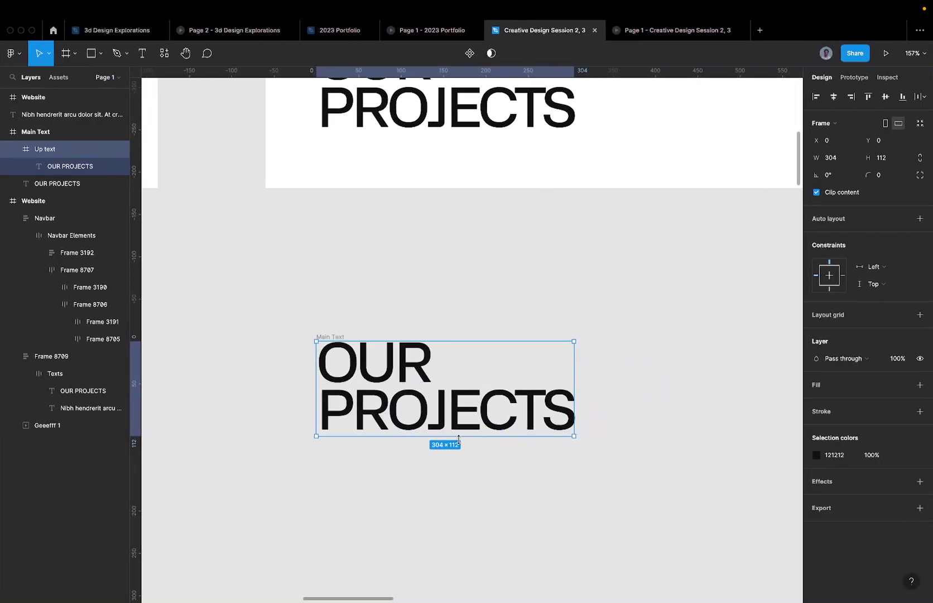
Trim the Up text frame to 304×49 so it ends just below OUR
{"action": "left_click_drag", "start_coordinate": [459, 437], "coordinate": [460, 388]}
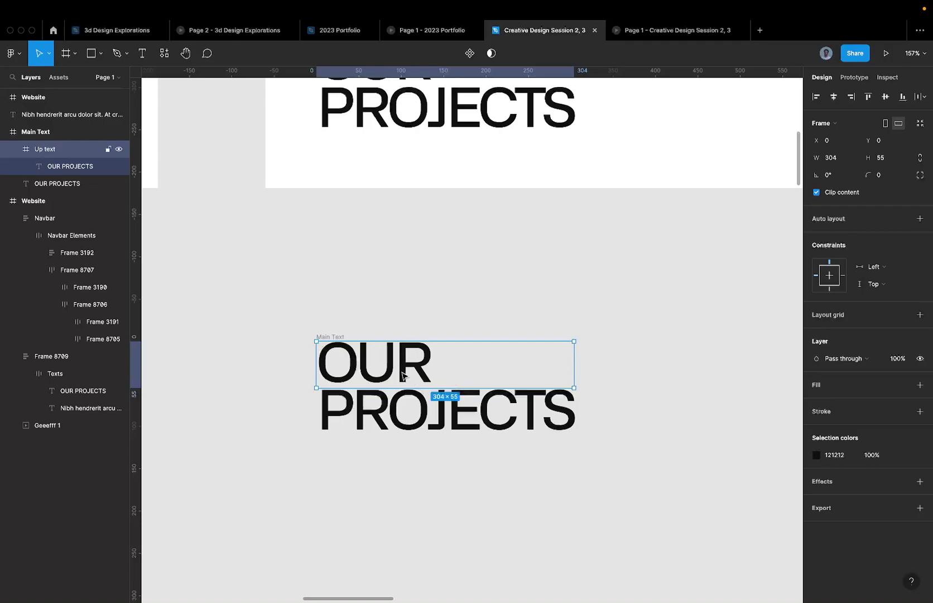
{"action": "scroll", "coordinate": [403, 375], "scroll_direction": "up", "scroll_amount": 5}
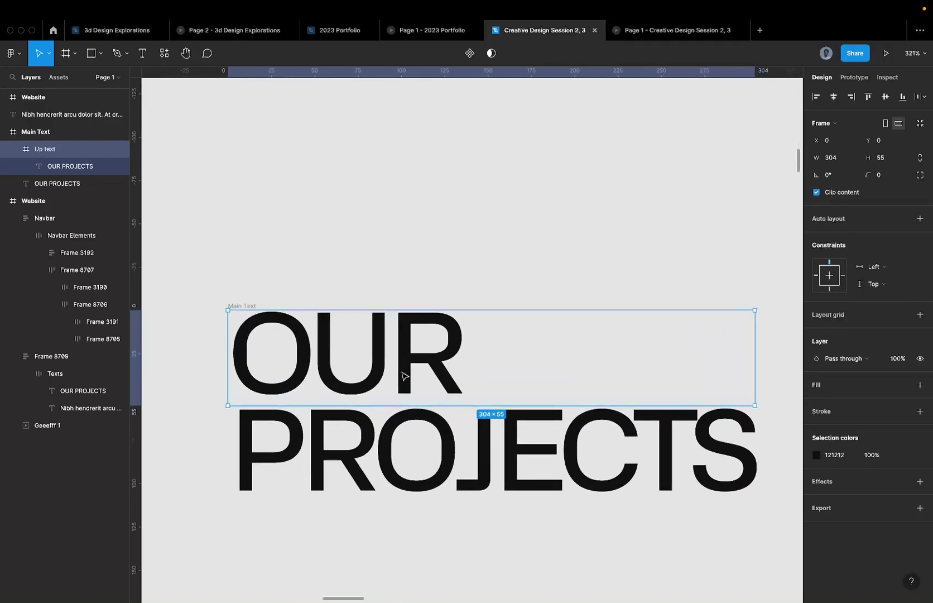
{"action": "mouse_move", "coordinate": [385, 406]}
{"action": "left_mouse_down"}
{"action": "mouse_move", "coordinate": [389, 475]}
{"action": "mouse_move", "coordinate": [393, 396]}
{"action": "left_mouse_up"}
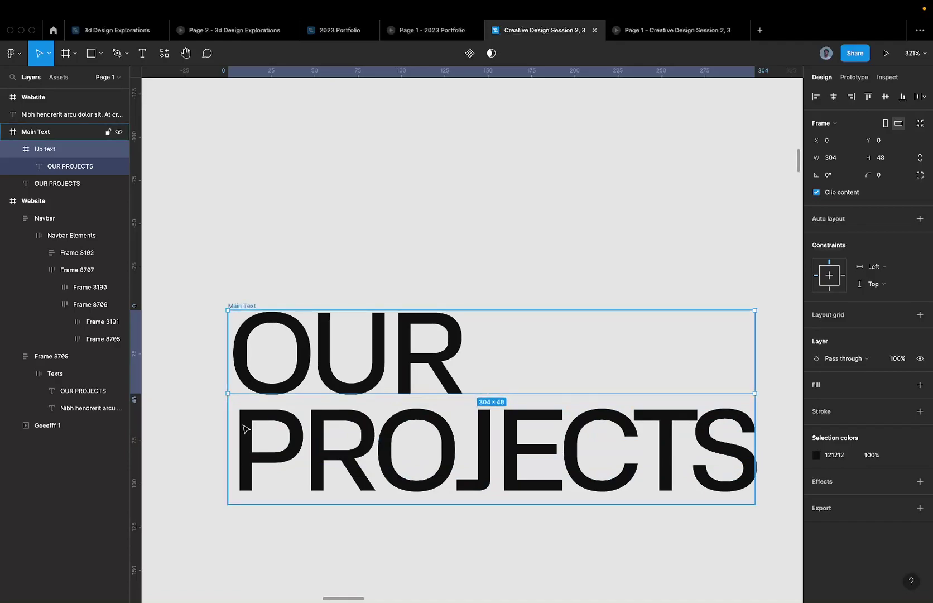
{"action": "scroll", "coordinate": [246, 428], "scroll_direction": "up", "scroll_amount": 5}
{"action": "scroll", "coordinate": [320, 336], "scroll_direction": "up", "scroll_amount": 3}
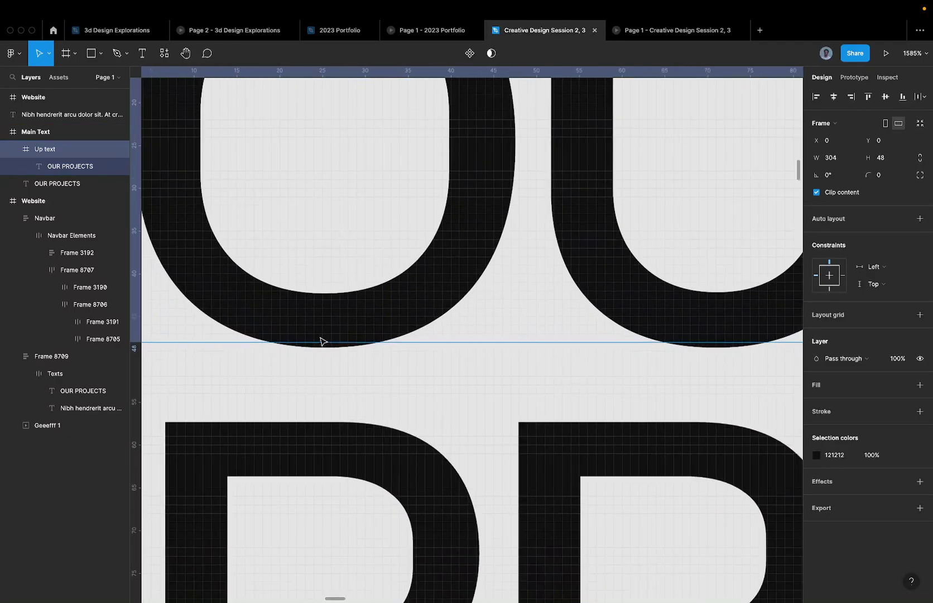
{"action": "left_click_drag", "start_coordinate": [319, 338], "coordinate": [321, 350]}
Hide both OUR PROJECTS text layers inside Main Text
{"action": "scroll", "coordinate": [321, 349], "scroll_direction": "up", "scroll_amount": 4}
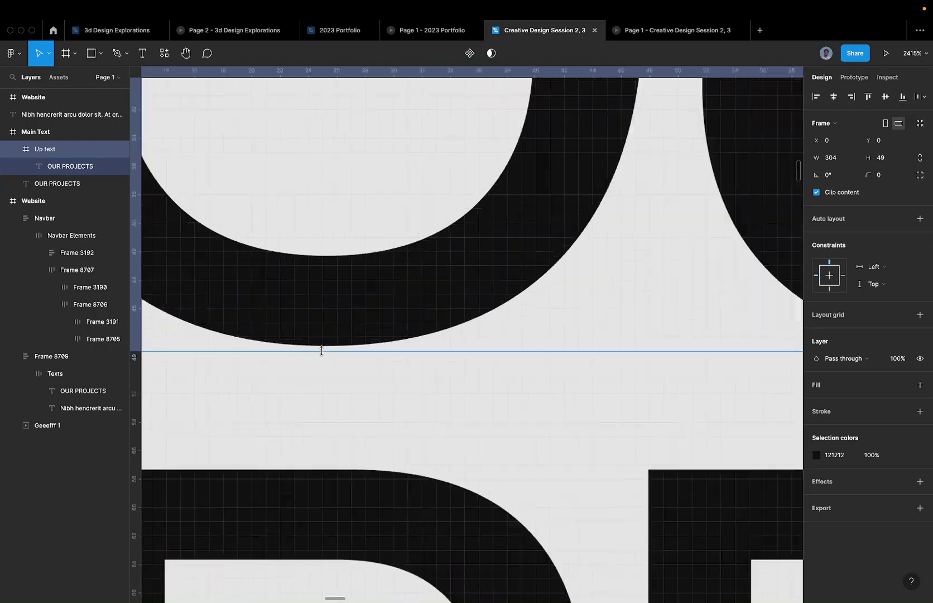
{"action": "scroll", "coordinate": [316, 346], "scroll_direction": "down", "scroll_amount": 1}
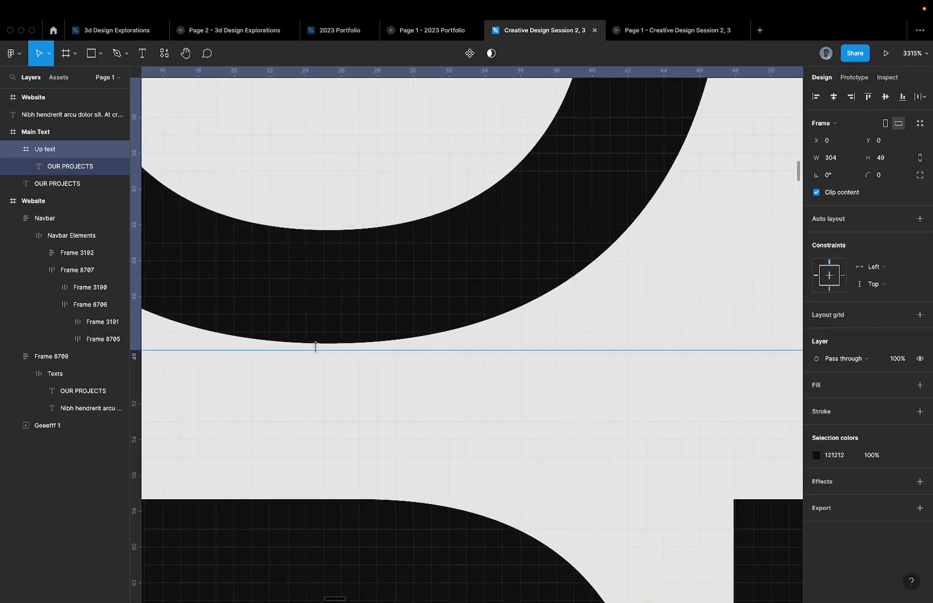
{"action": "scroll", "coordinate": [315, 346], "scroll_direction": "left", "scroll_amount": 5}
{"action": "scroll", "coordinate": [408, 312], "scroll_direction": "down", "scroll_amount": 2}
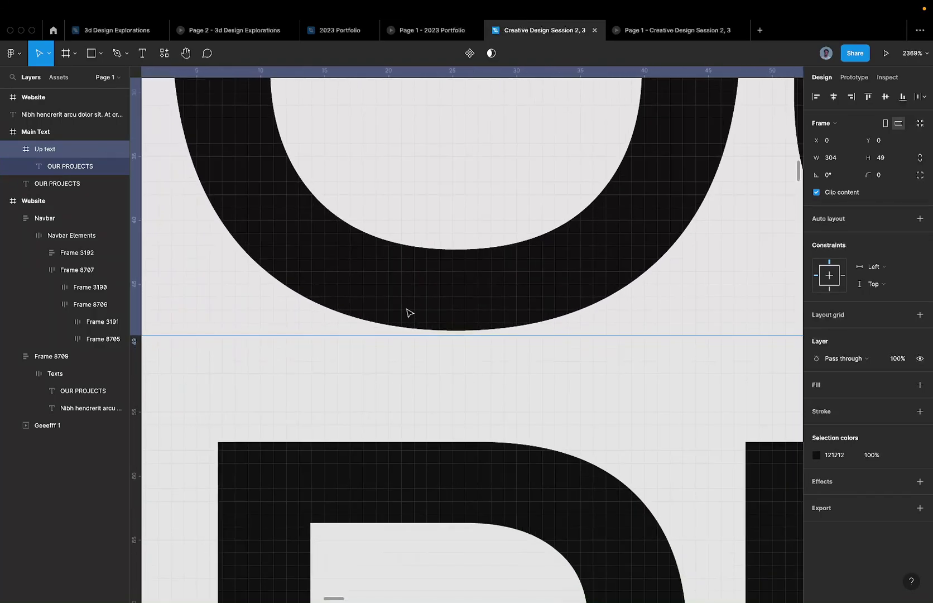
{"action": "scroll", "coordinate": [425, 320], "scroll_direction": "down", "scroll_amount": 3}
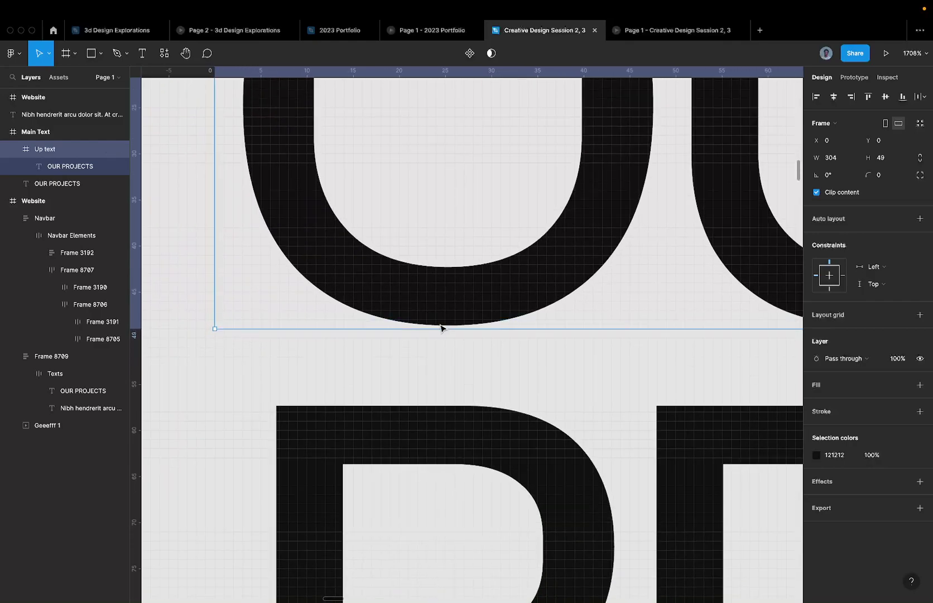
{"action": "scroll", "coordinate": [437, 329], "scroll_direction": "down", "scroll_amount": 5}
{"action": "scroll", "coordinate": [436, 334], "scroll_direction": "down", "scroll_amount": 2}
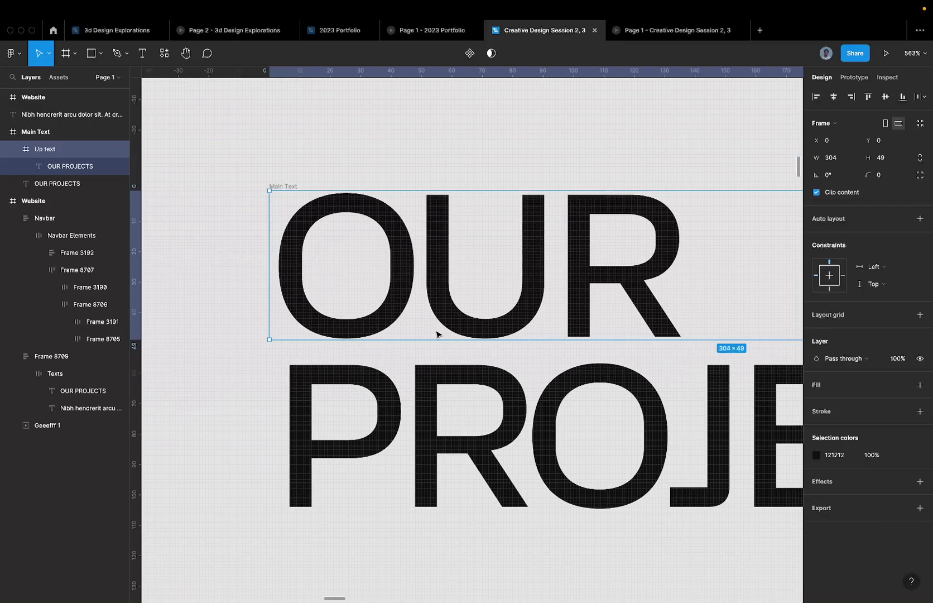
{"action": "scroll", "coordinate": [437, 334], "scroll_direction": "down", "scroll_amount": 2}
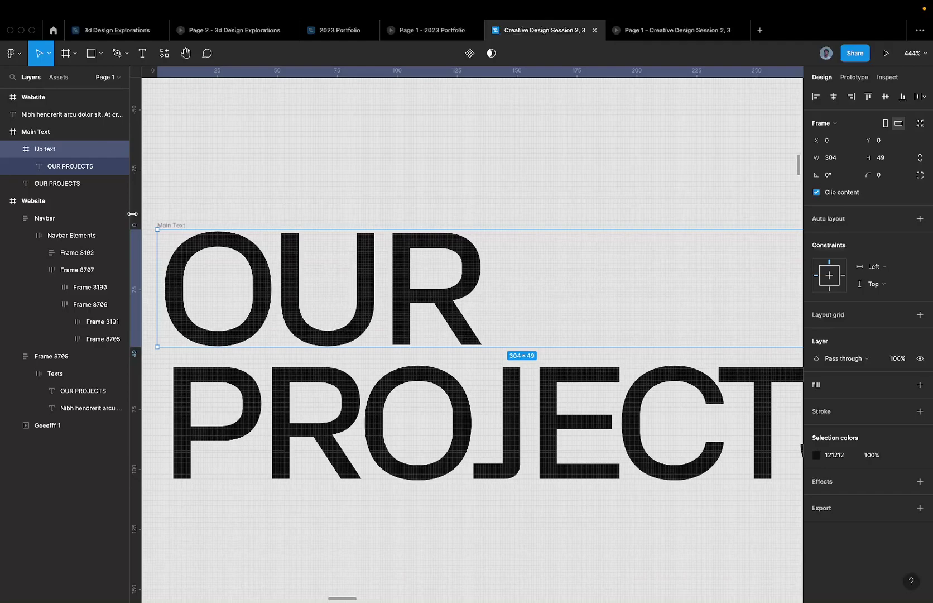
{"action": "left_click", "coordinate": [119, 167]}
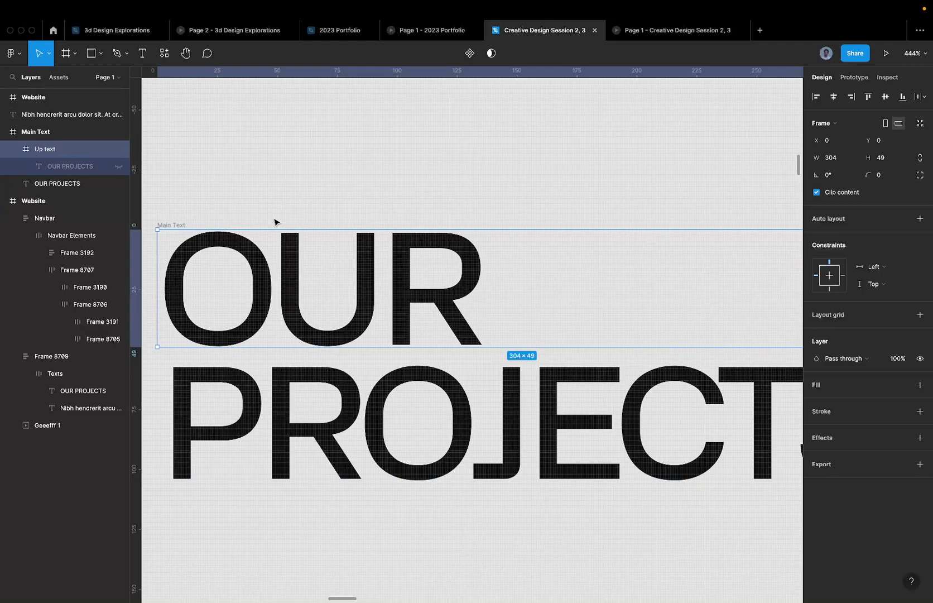
{"action": "left_click", "coordinate": [119, 183]}
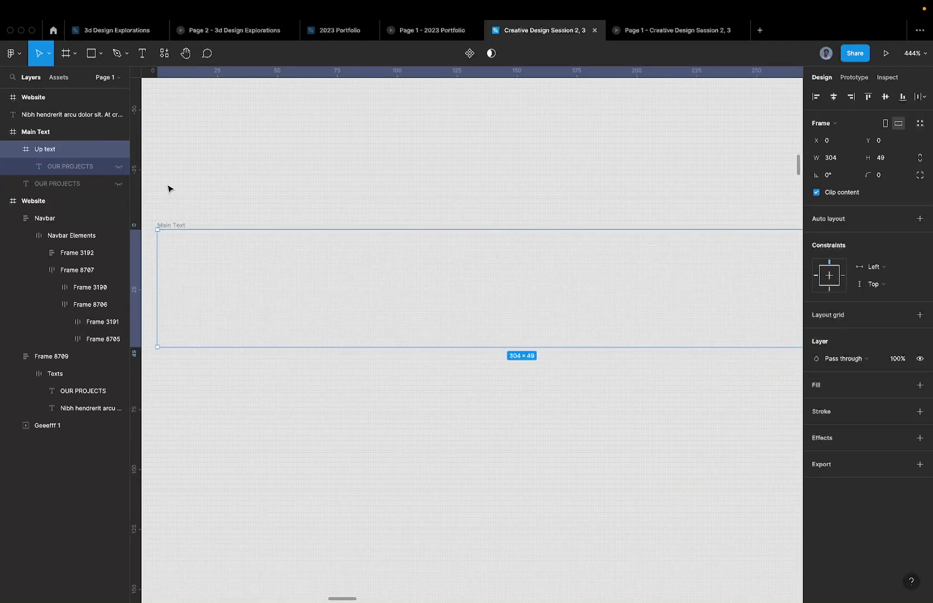
Briefly stretch the Up text frame to reveal PROJECTS, then restore its height to 49
{"action": "left_click", "coordinate": [118, 166]}
{"action": "scroll", "coordinate": [430, 285], "scroll_direction": "down", "scroll_amount": 3}
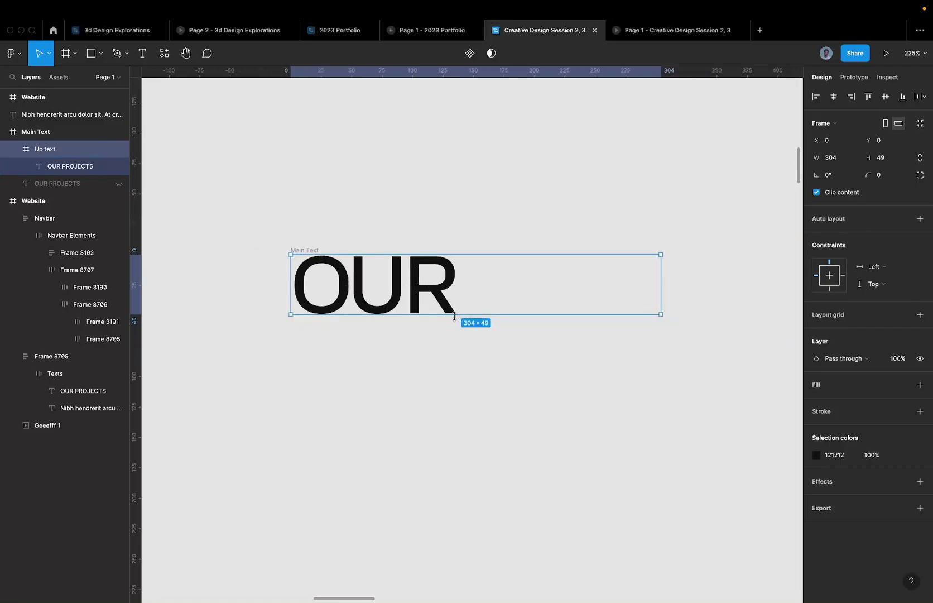
{"action": "mouse_move", "coordinate": [454, 314]}
{"action": "left_mouse_down"}
{"action": "mouse_move", "coordinate": [454, 380]}
{"action": "mouse_move", "coordinate": [454, 313]}
{"action": "left_mouse_up"}
{"action": "scroll", "coordinate": [327, 323], "scroll_direction": "up", "scroll_amount": 10}
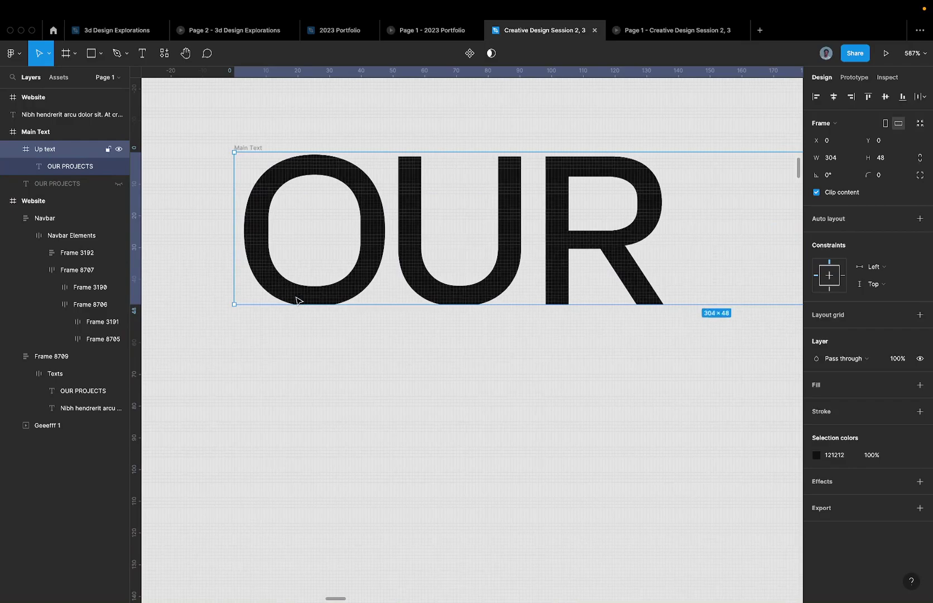
{"action": "left_click_drag", "start_coordinate": [311, 318], "coordinate": [312, 326]}
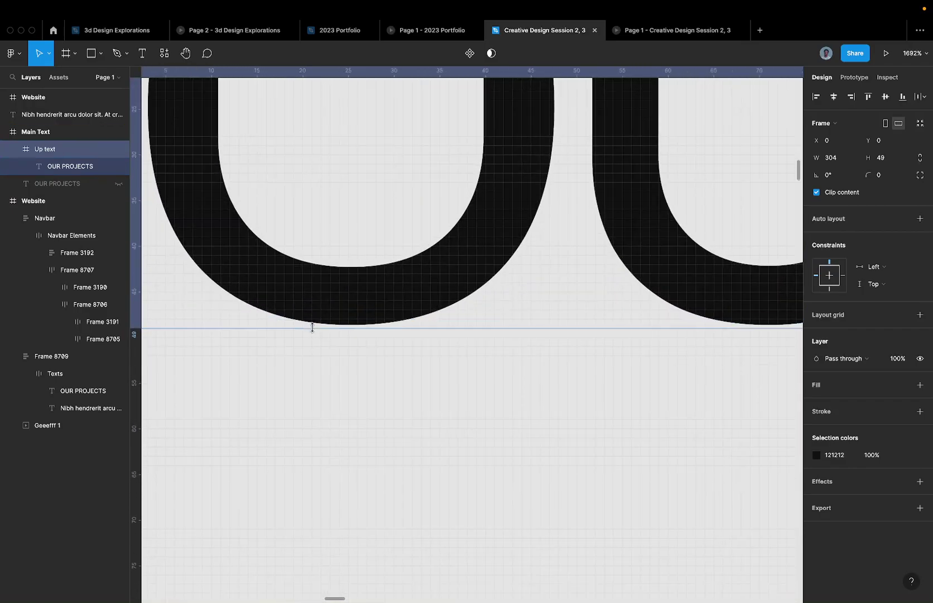
{"action": "scroll", "coordinate": [509, 328], "scroll_direction": "down", "scroll_amount": 10}
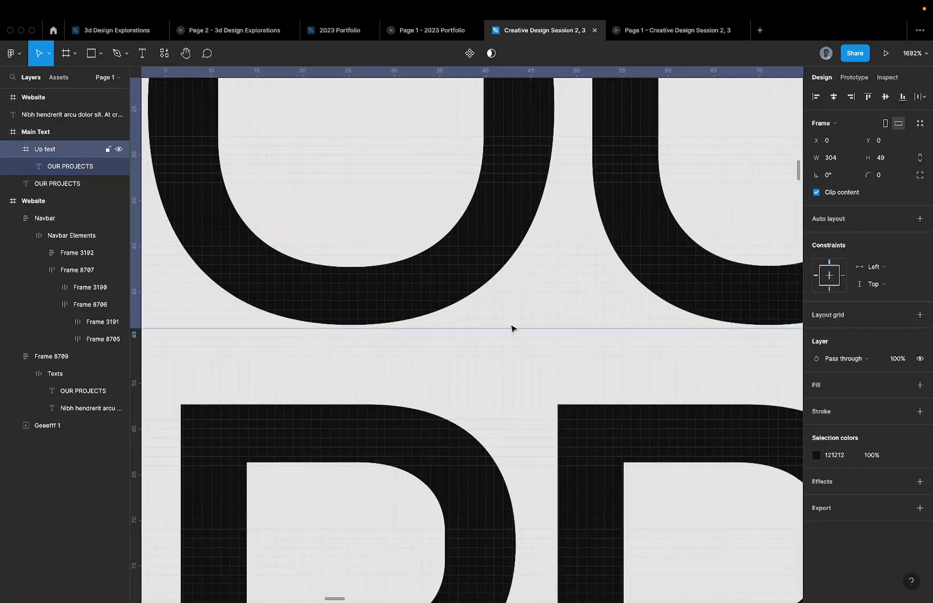
{"action": "left_click", "coordinate": [467, 369]}
{"action": "left_click", "coordinate": [475, 287]}
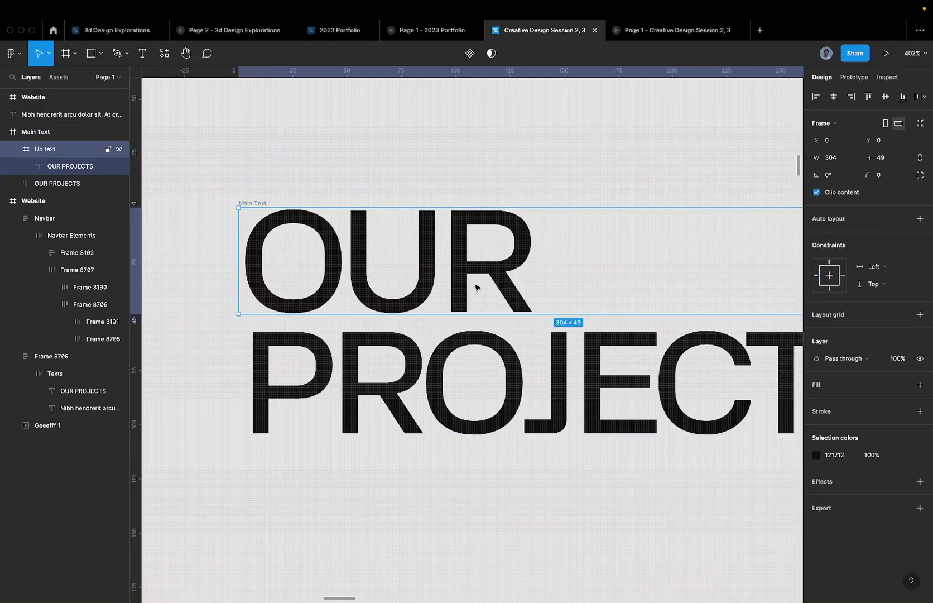
{"action": "scroll", "coordinate": [475, 287], "scroll_direction": "down", "scroll_amount": 4}
{"action": "scroll", "coordinate": [475, 287], "scroll_direction": "up", "scroll_amount": 1}
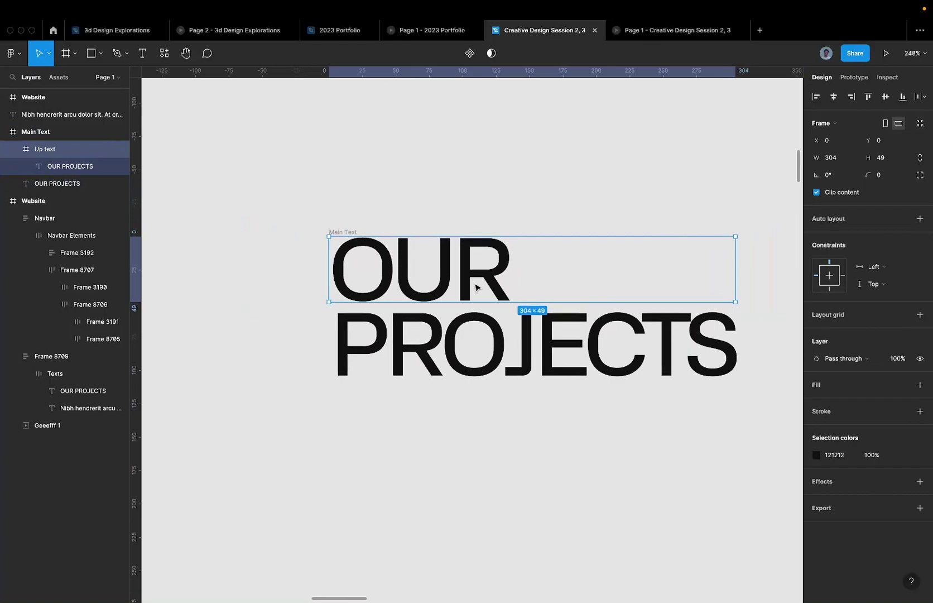
Duplicate the Up text frame, then undo the move and remove the duplicate
{"action": "key", "text": "super+d"}
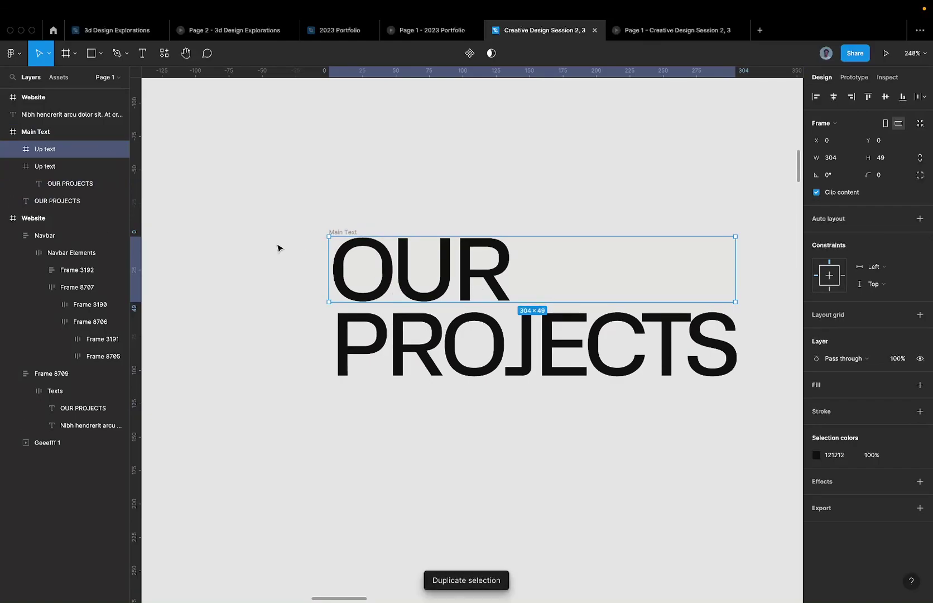
{"action": "left_click", "coordinate": [887, 97]}
{"action": "key", "text": "super+z"}
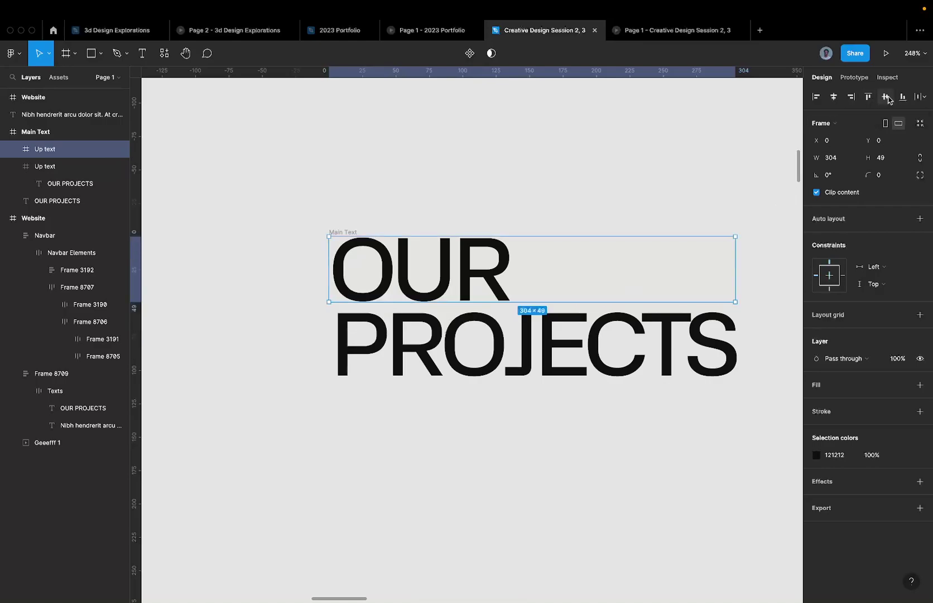
{"action": "key", "text": "super+z"}
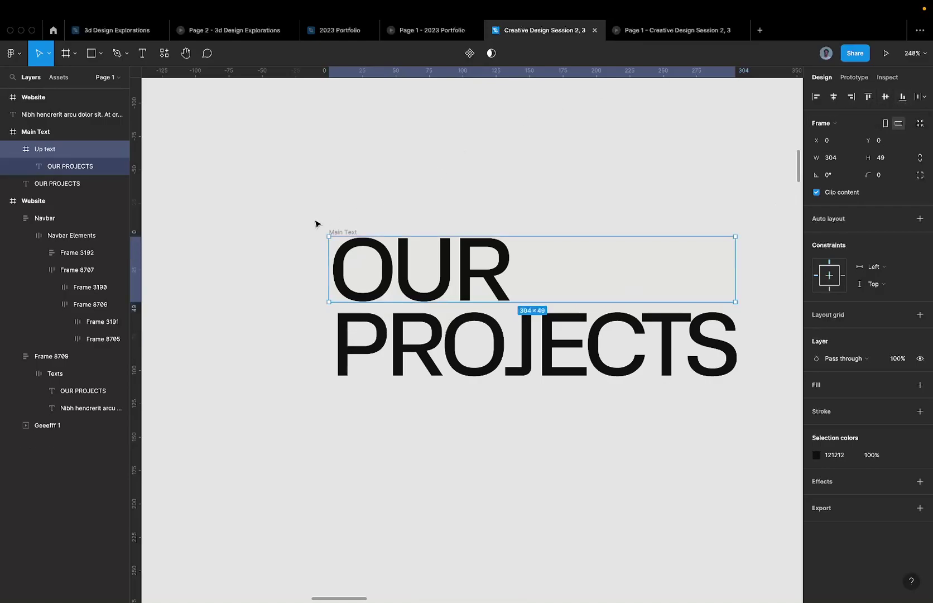
Duplicate the OUR PROJECTS text, wrap the copy in a 304×112 frame, and name it Down Text
{"action": "left_click", "coordinate": [89, 185]}
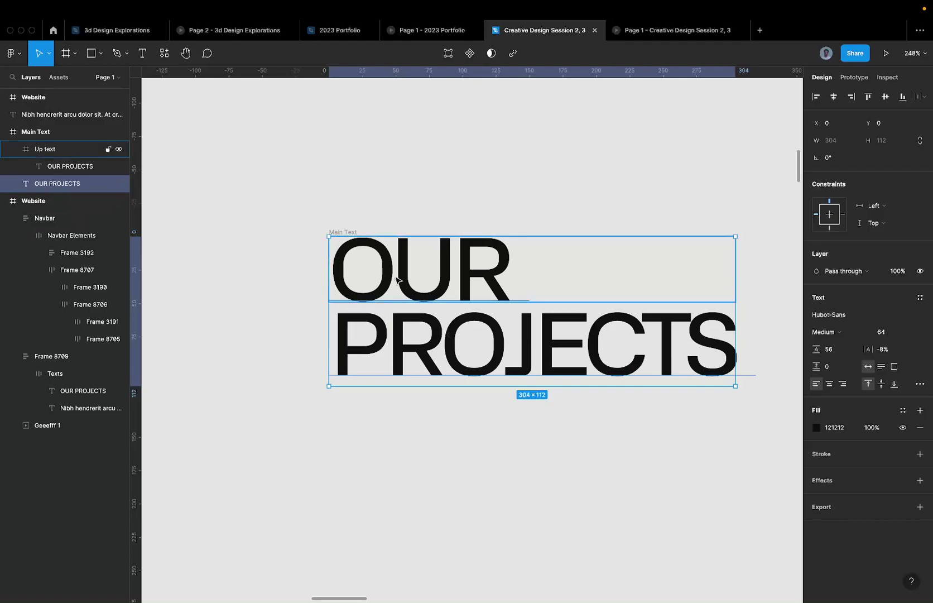
{"action": "key", "text": "super+d"}
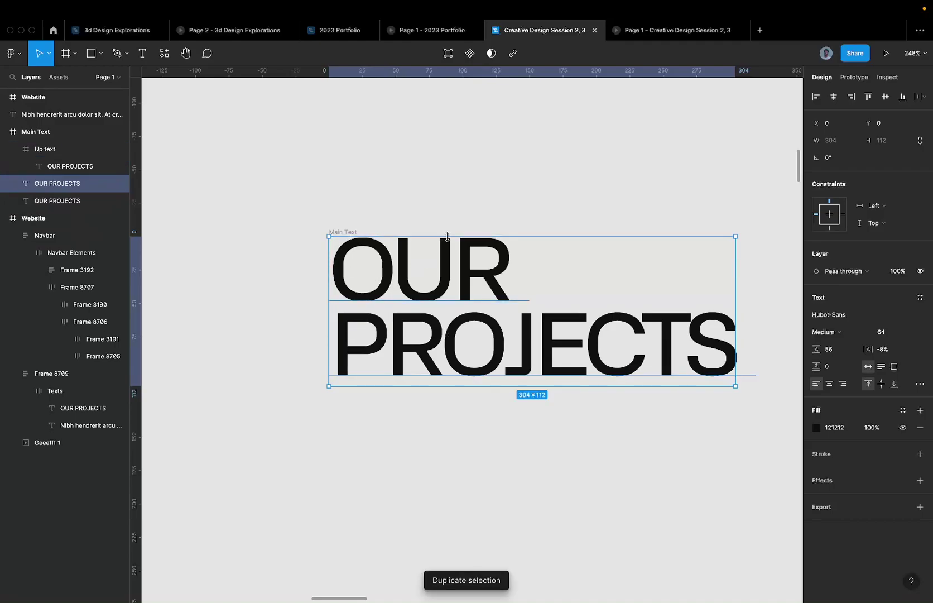
{"action": "key", "text": "super+alt+g"}
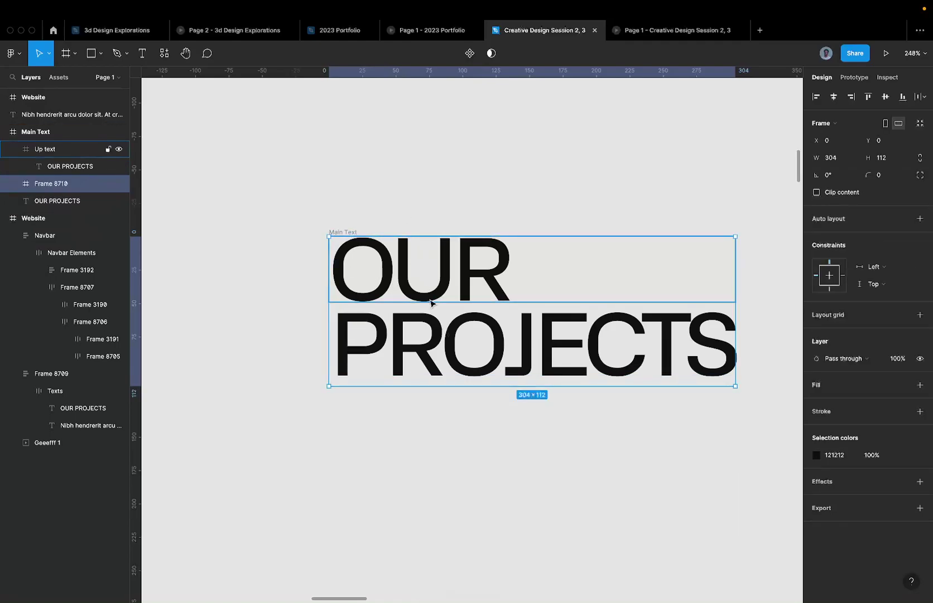
{"action": "key", "text": "super+z"}
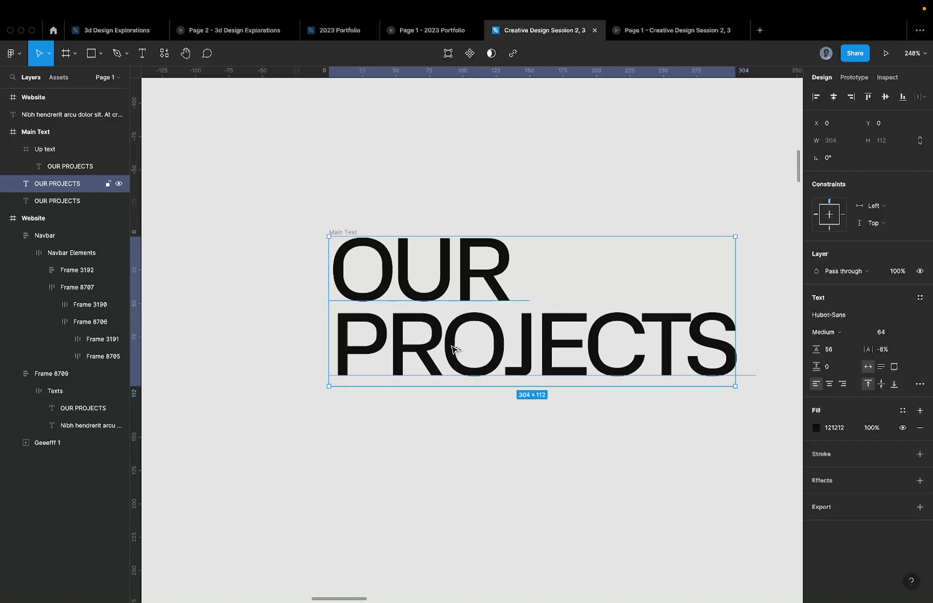
{"action": "key", "text": "super+alt+g"}
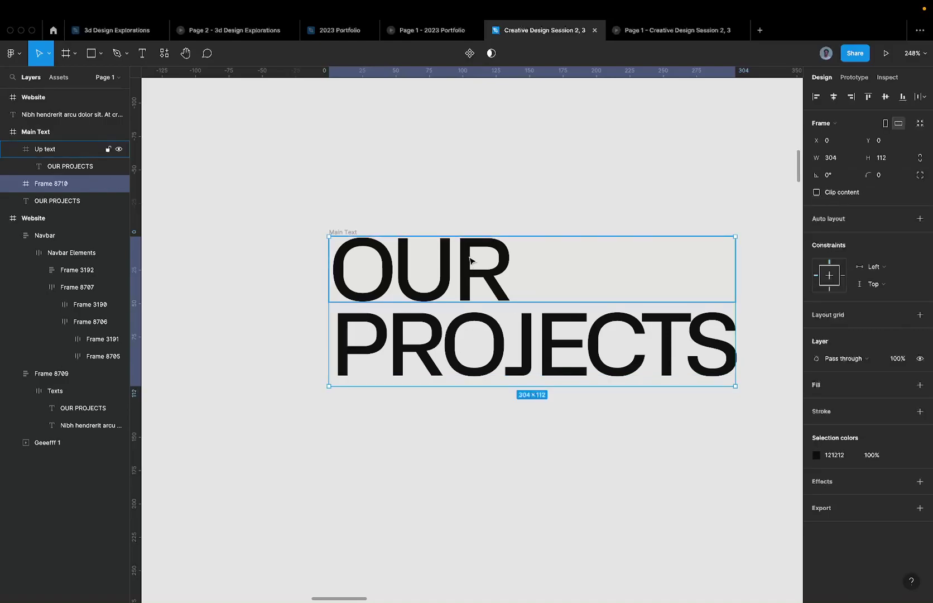
{"action": "scroll", "coordinate": [468, 237], "scroll_direction": "up", "scroll_amount": 3}
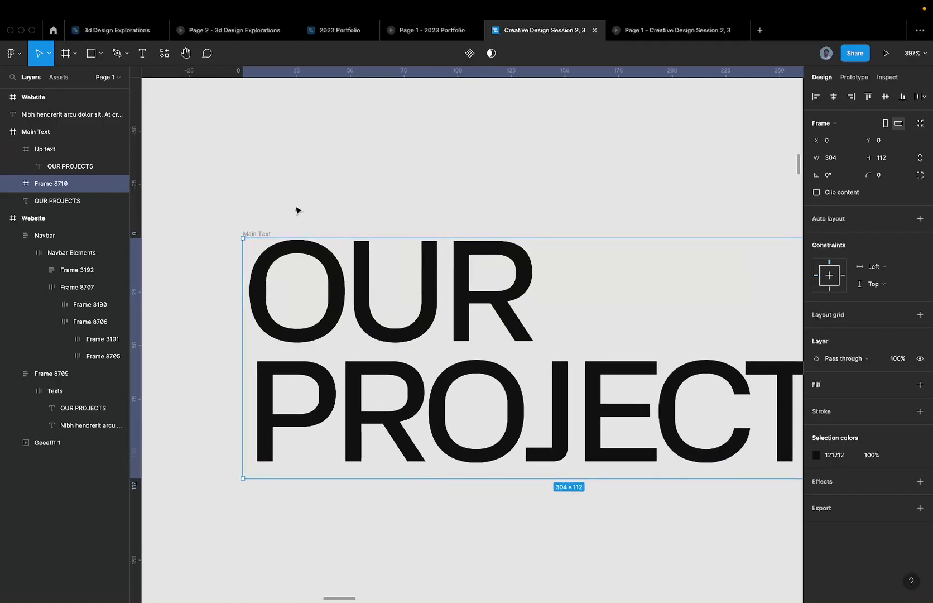
{"action": "key", "text": "super+r"}
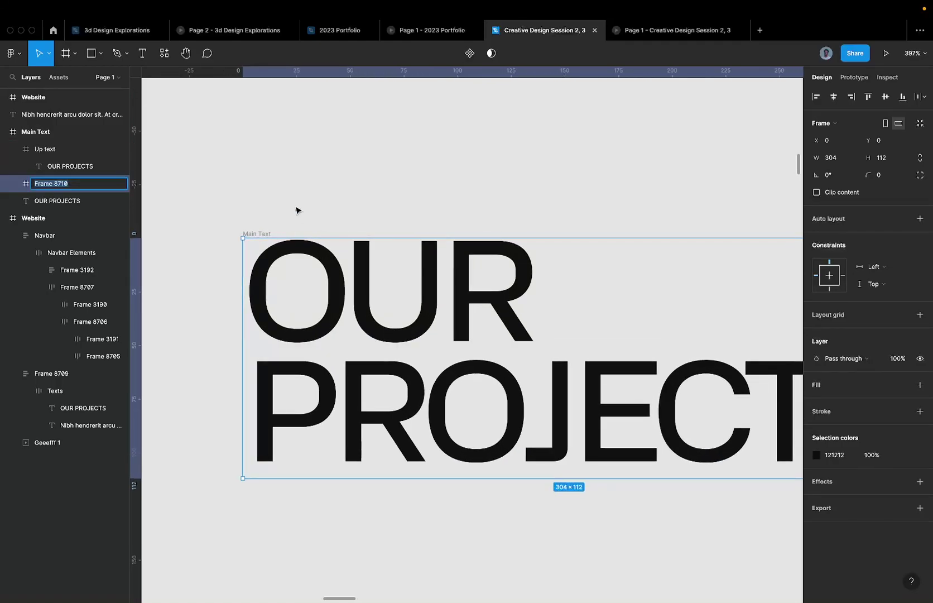
{"action": "type", "text": "Down Text"}
{"action": "key", "text": "Return"}
Crop Down Text to 304×56 with its top at Y 56, and turn on Clip content
{"action": "scroll", "coordinate": [483, 221], "scroll_direction": "down", "scroll_amount": 5}
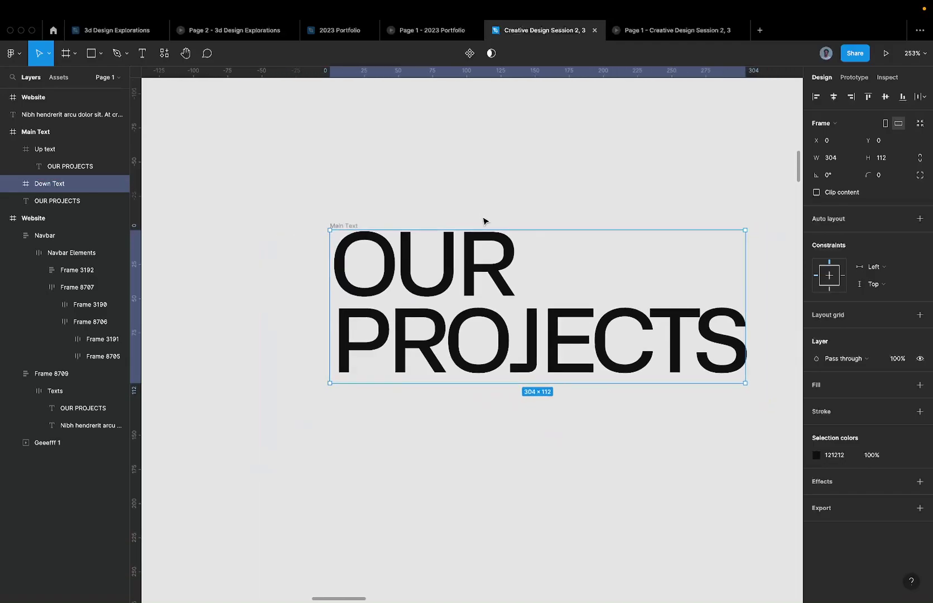
{"action": "left_click_drag", "start_coordinate": [483, 235], "coordinate": [482, 317]}
{"action": "scroll", "coordinate": [484, 300], "scroll_direction": "up", "scroll_amount": 5}
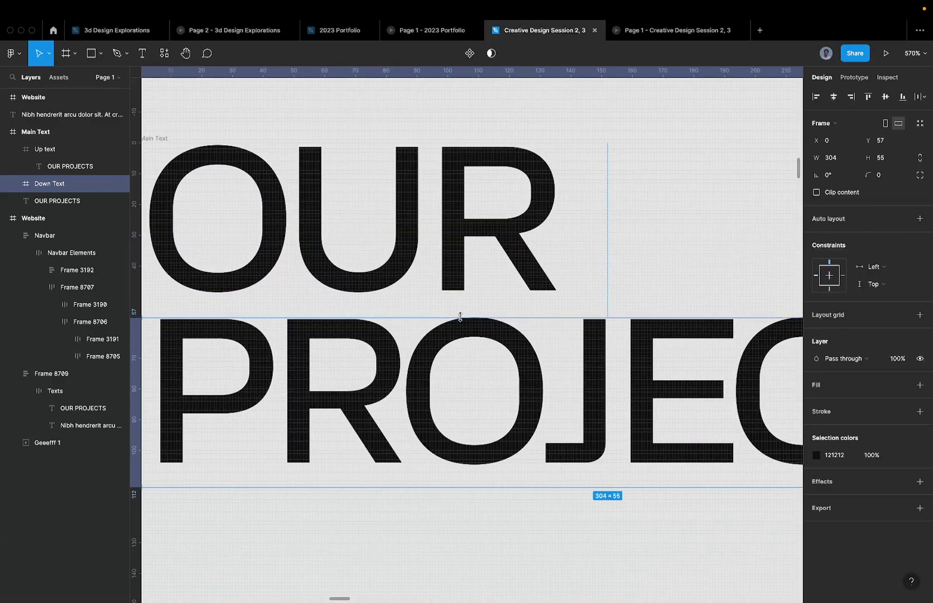
{"action": "scroll", "coordinate": [430, 322], "scroll_direction": "left", "scroll_amount": 5}
{"action": "scroll", "coordinate": [670, 301], "scroll_direction": "up", "scroll_amount": 10}
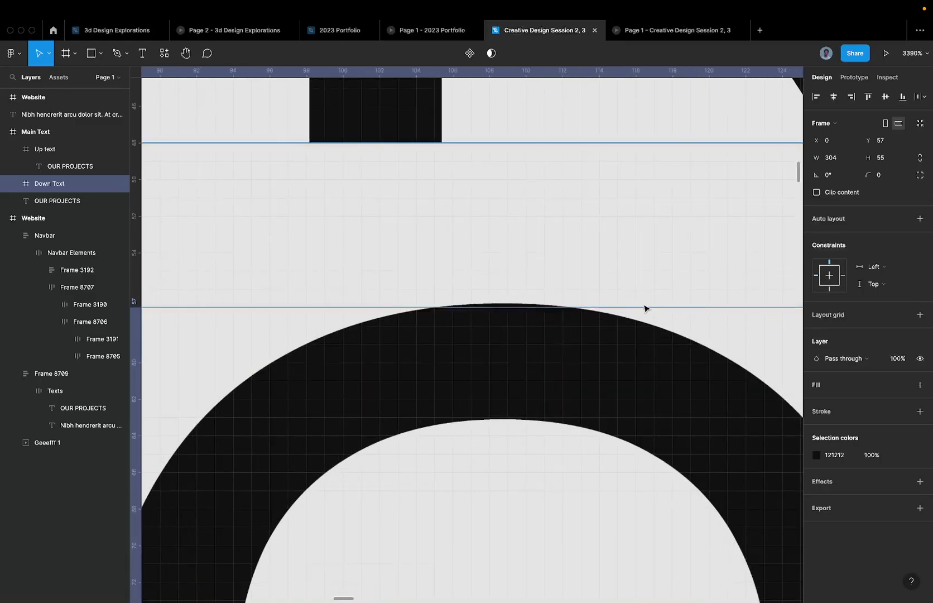
{"action": "left_click_drag", "start_coordinate": [602, 299], "coordinate": [602, 289]}
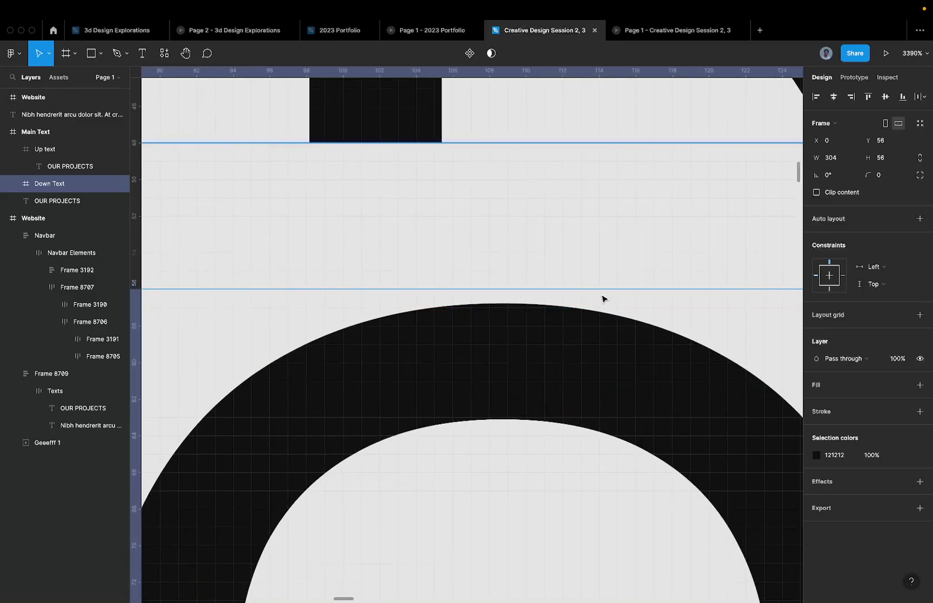
{"action": "scroll", "coordinate": [601, 293], "scroll_direction": "down", "scroll_amount": 5}
{"action": "scroll", "coordinate": [575, 296], "scroll_direction": "down", "scroll_amount": 2}
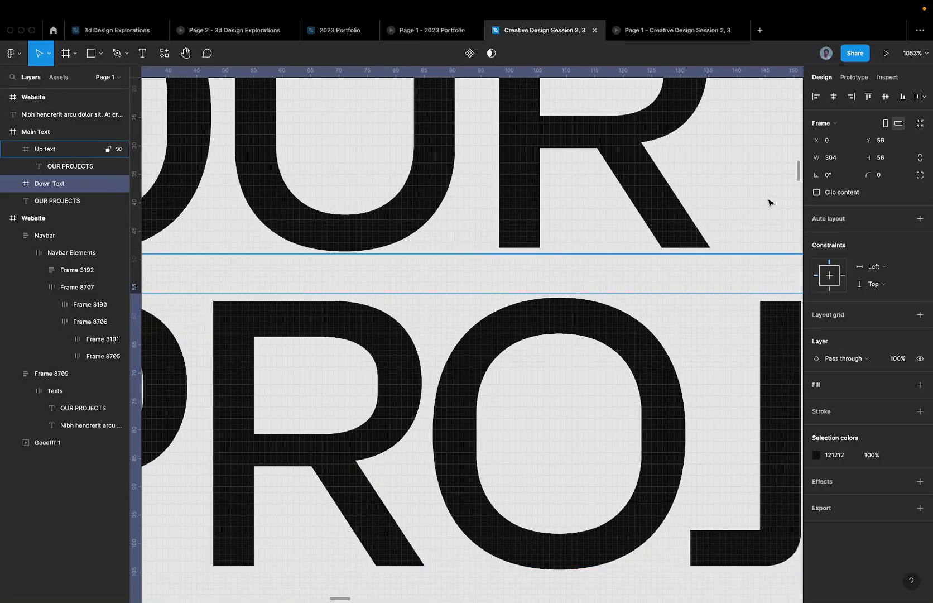
{"action": "left_click", "coordinate": [816, 192]}
{"action": "scroll", "coordinate": [543, 269], "scroll_direction": "down", "scroll_amount": 10}
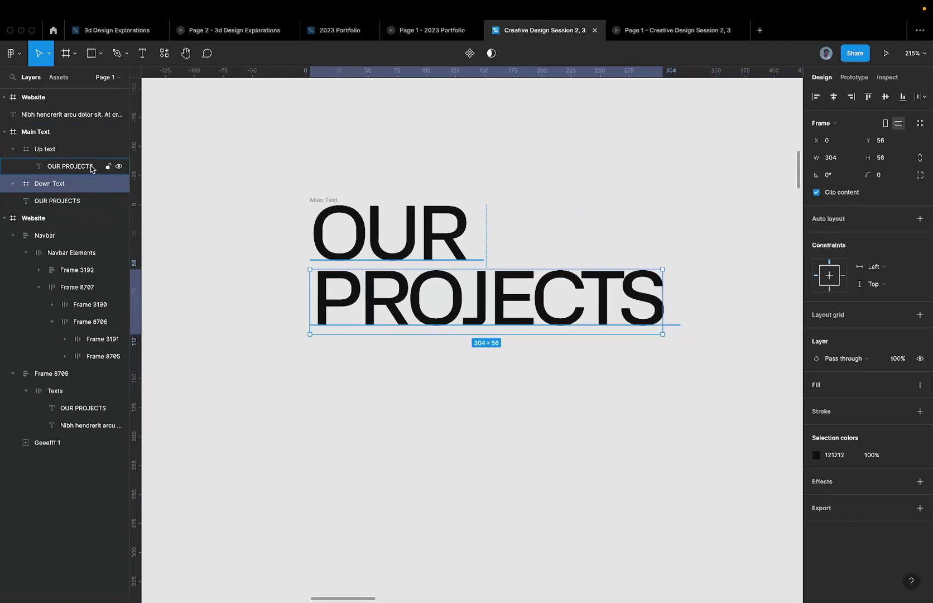
Collapse the Up text frame's layers and hide the standalone OUR PROJECTS text layer
{"action": "left_click", "coordinate": [55, 154]}
{"action": "left_click", "coordinate": [14, 149]}
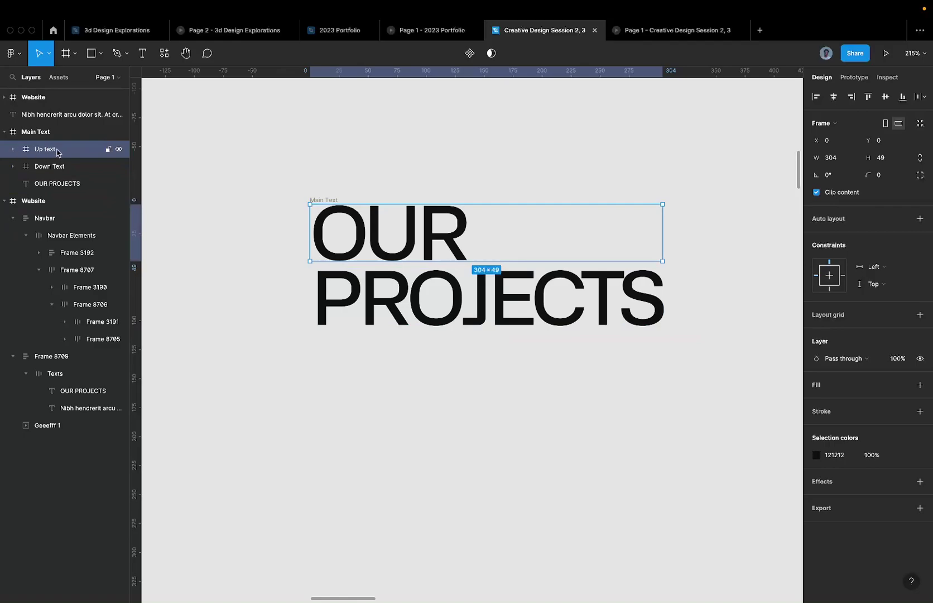
{"action": "left_click", "coordinate": [59, 167]}
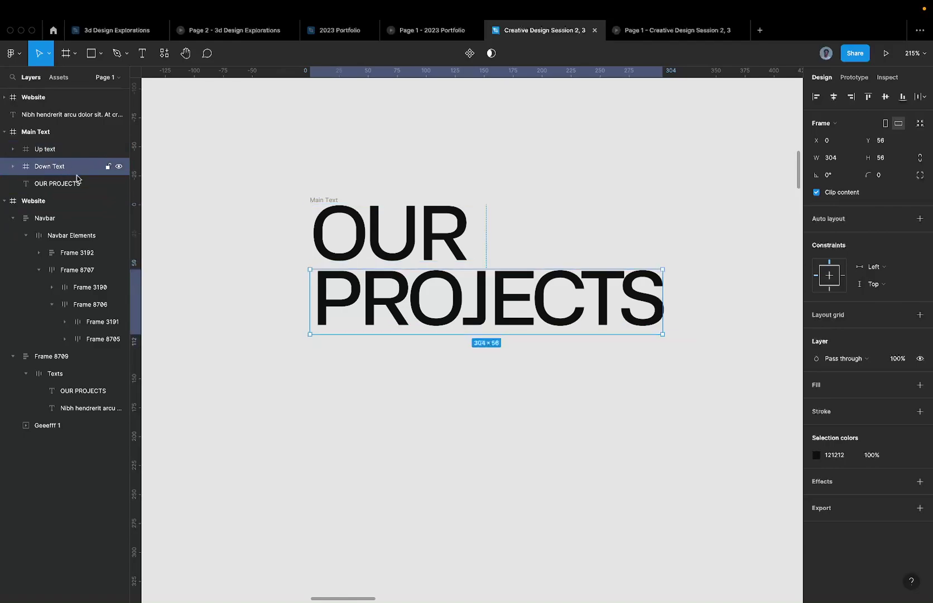
{"action": "left_click", "coordinate": [119, 185]}
Test the clipping by moving the OUR and PROJECTS lines, then undo the moves
{"action": "left_click", "coordinate": [427, 246]}
{"action": "left_click_drag", "start_coordinate": [427, 246], "coordinate": [427, 211]}
{"action": "left_click_drag", "start_coordinate": [416, 296], "coordinate": [534, 289]}
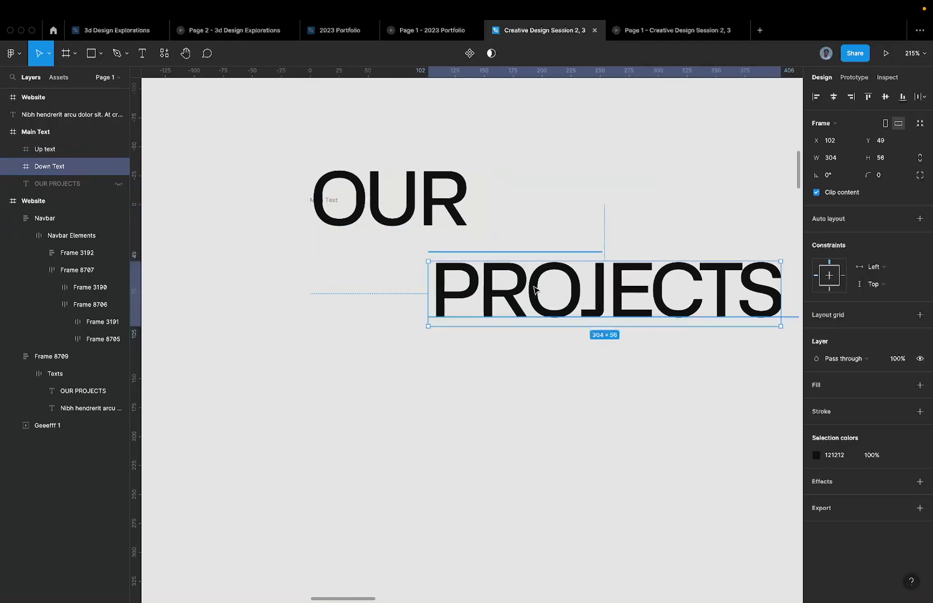
{"action": "key", "text": "super+z"}
{"action": "key", "text": "super+z"}
{"action": "key", "text": "super+z"}
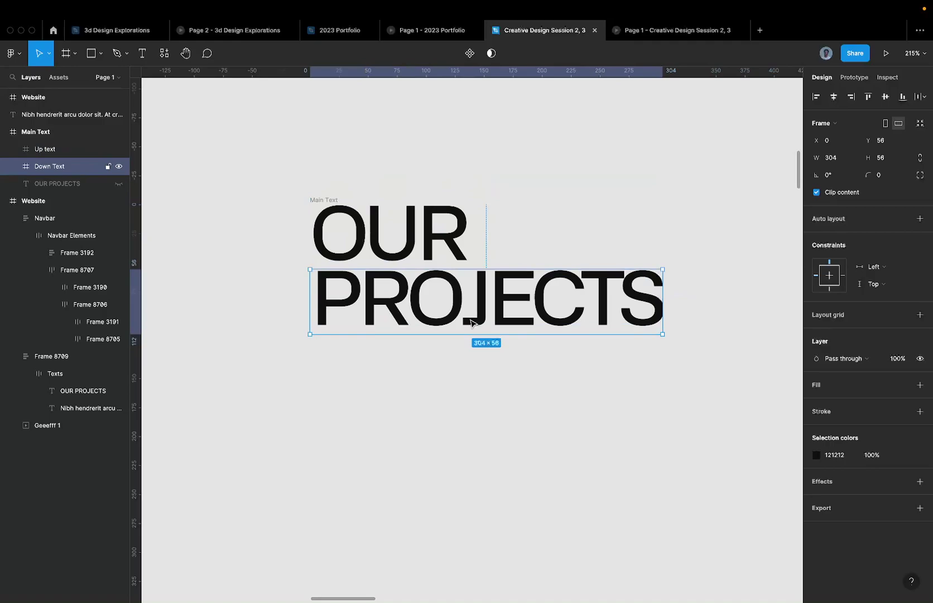
Inspect the OUR PROJECTS text inside Down Text by highlighting its OUR line
{"action": "scroll", "coordinate": [471, 322], "scroll_direction": "up", "scroll_amount": 3}
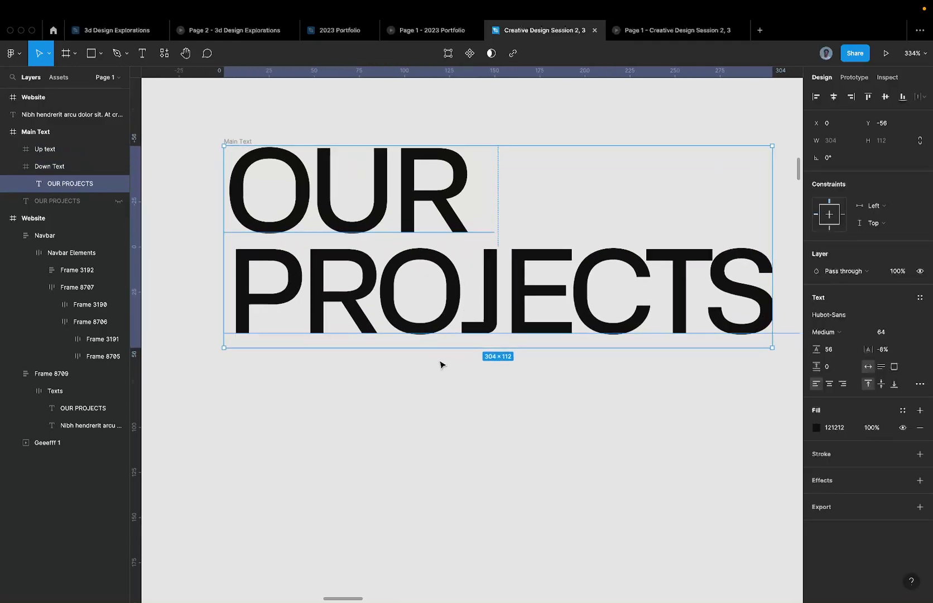
{"action": "scroll", "coordinate": [441, 365], "scroll_direction": "down", "scroll_amount": 2}
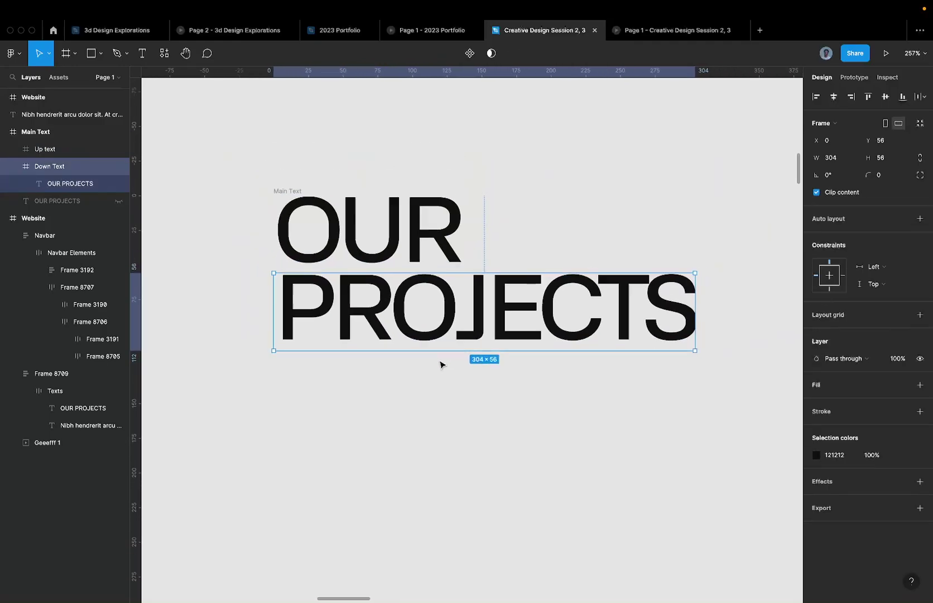
{"action": "left_click", "coordinate": [394, 311]}
{"action": "double_click", "coordinate": [391, 310]}
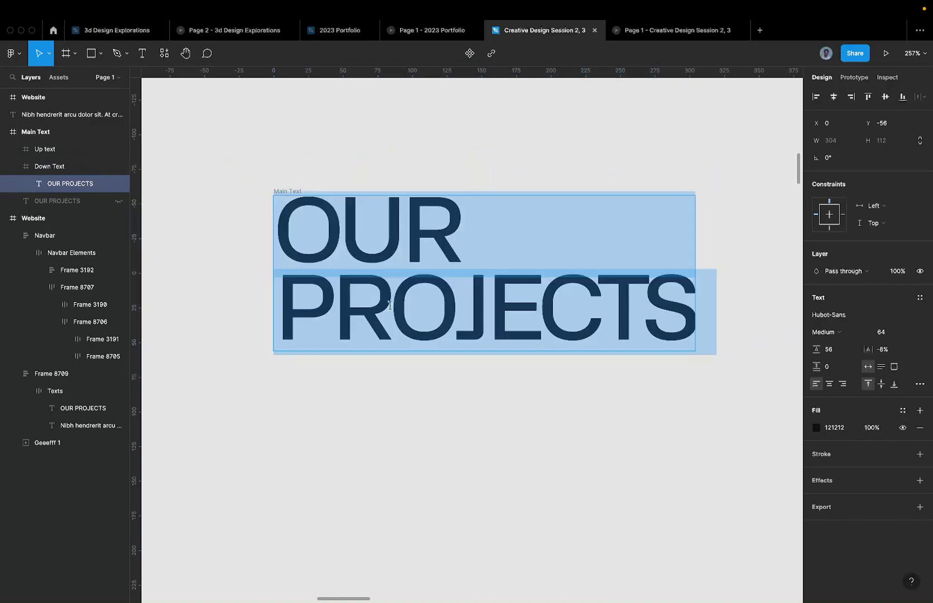
{"action": "left_click_drag", "start_coordinate": [280, 309], "coordinate": [233, 174]}
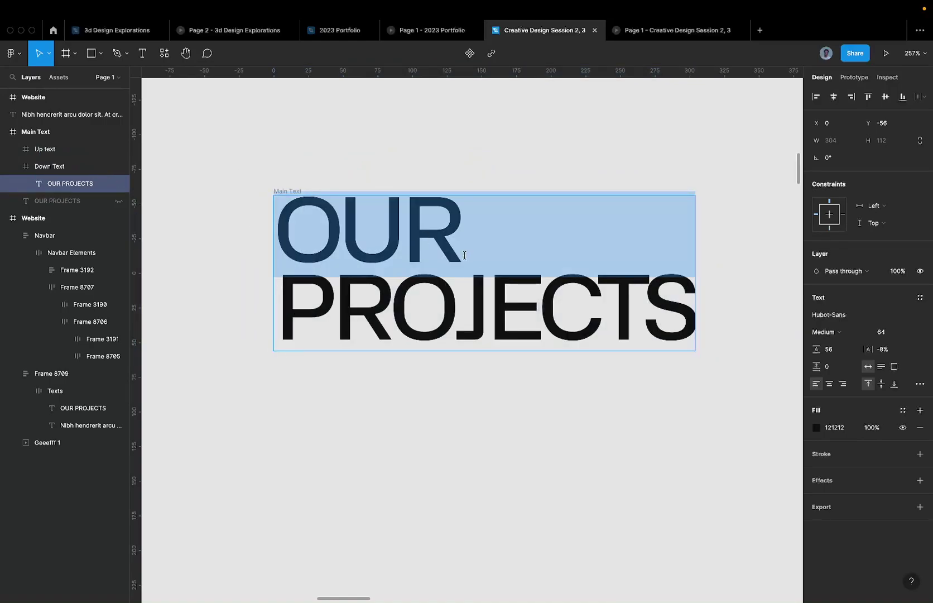
{"action": "key", "text": "Escape"}
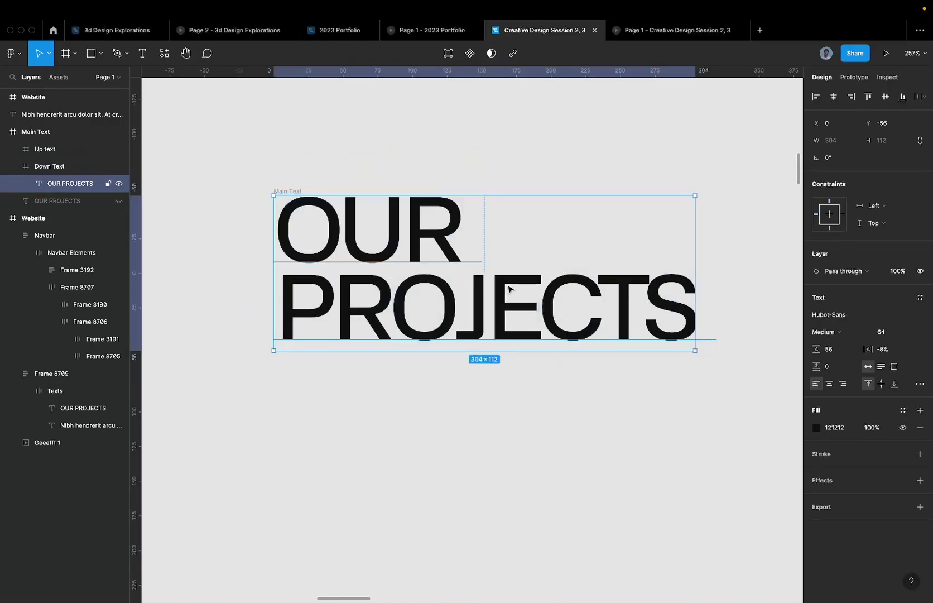
Widen the Down Text frame to 306 so the final S of PROJECTS shows fully
{"action": "left_click", "coordinate": [458, 301]}
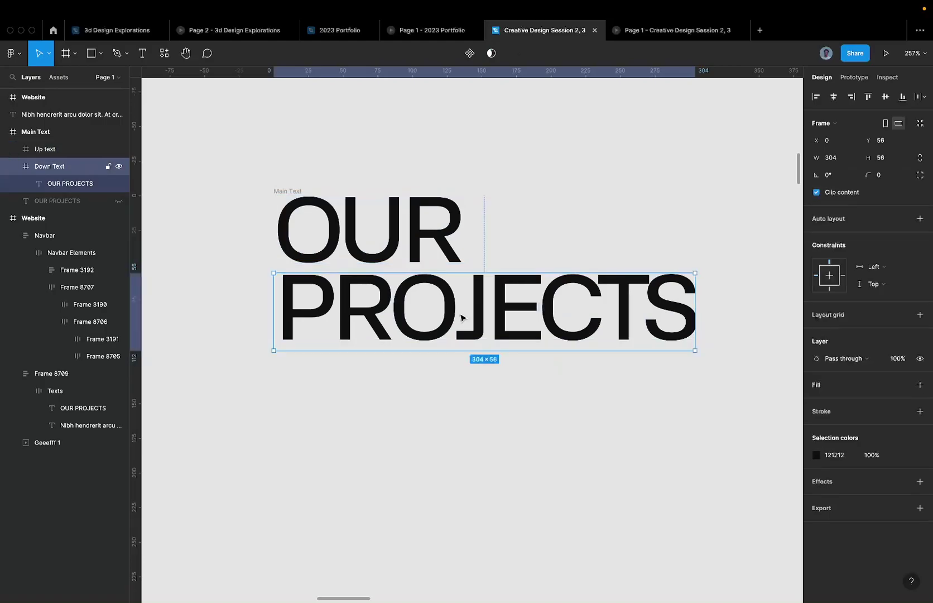
{"action": "scroll", "coordinate": [735, 327], "scroll_direction": "up", "scroll_amount": 5}
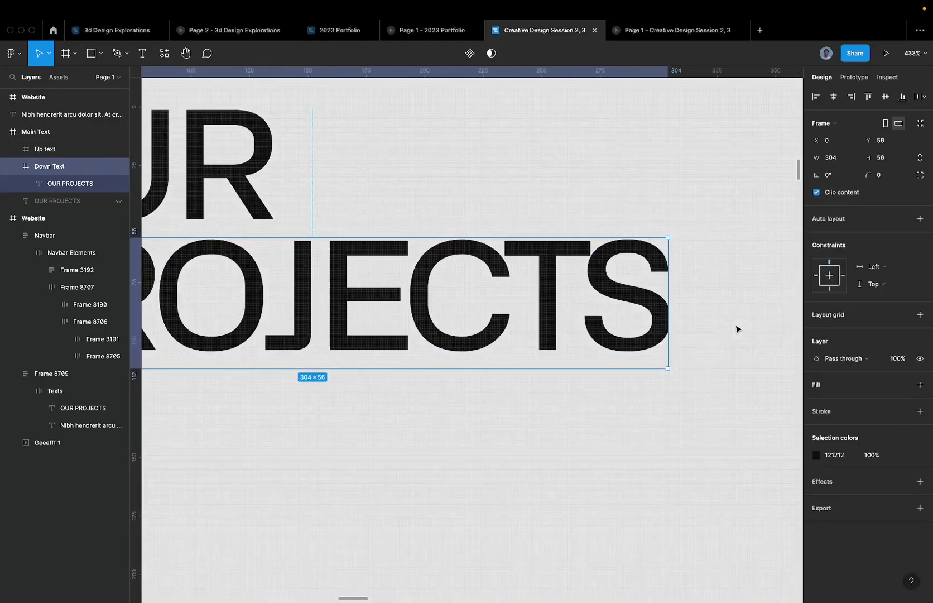
{"action": "scroll", "coordinate": [640, 294], "scroll_direction": "up", "scroll_amount": 4}
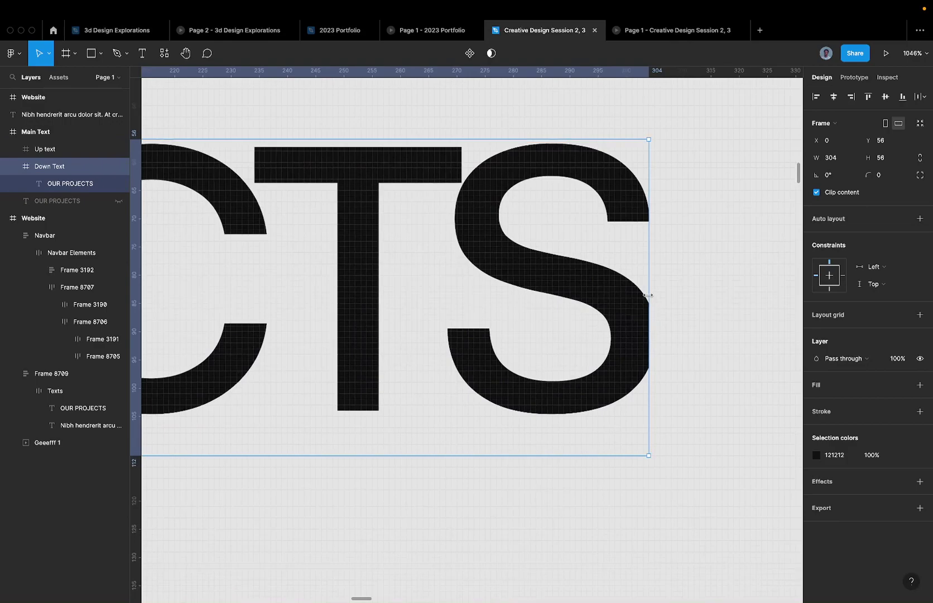
{"action": "left_click_drag", "start_coordinate": [650, 297], "coordinate": [660, 297]}
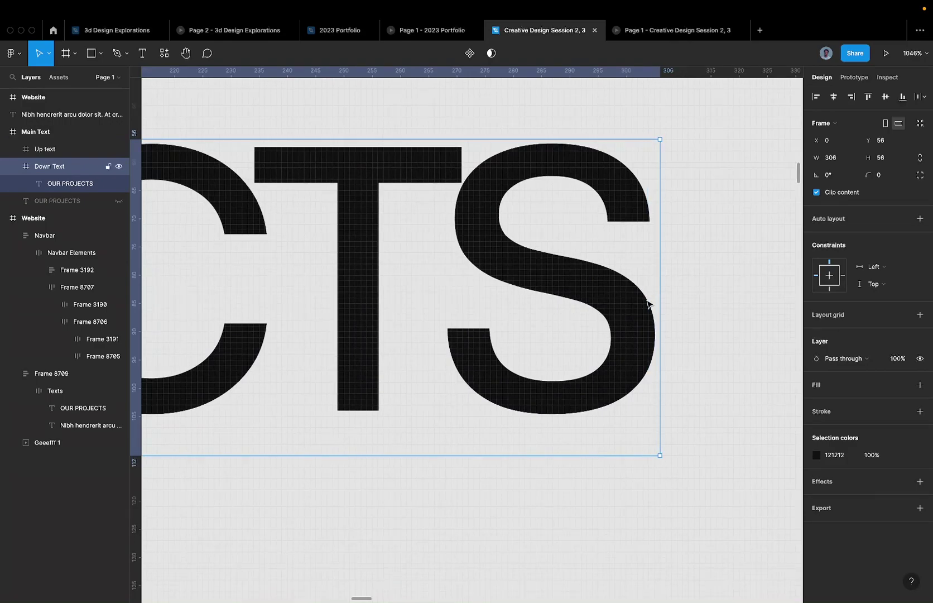
{"action": "scroll", "coordinate": [650, 306], "scroll_direction": "up", "scroll_amount": 5}
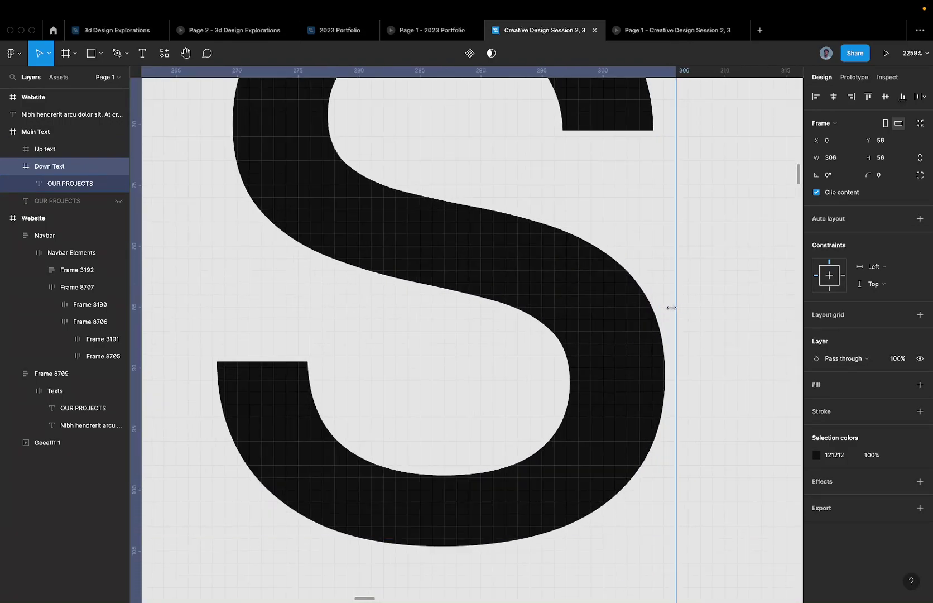
{"action": "left_click_drag", "start_coordinate": [670, 308], "coordinate": [674, 308]}
{"action": "scroll", "coordinate": [673, 307], "scroll_direction": "down", "scroll_amount": 15}
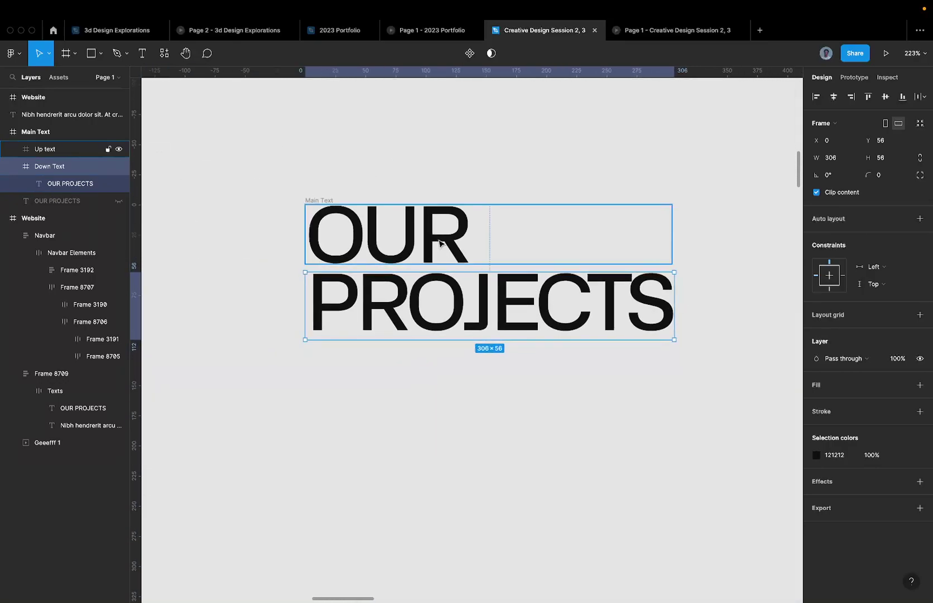
Admit a waiting participant in the video call window and return to Figma
{"action": "key", "text": "ctrl+Left"}
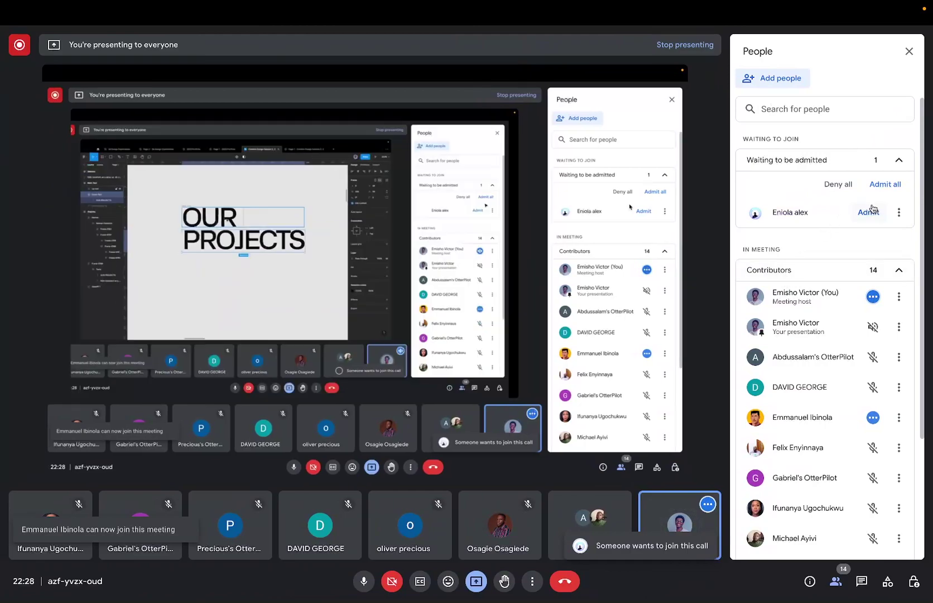
{"action": "left_click", "coordinate": [869, 212]}
{"action": "key", "text": "ctrl+Right"}
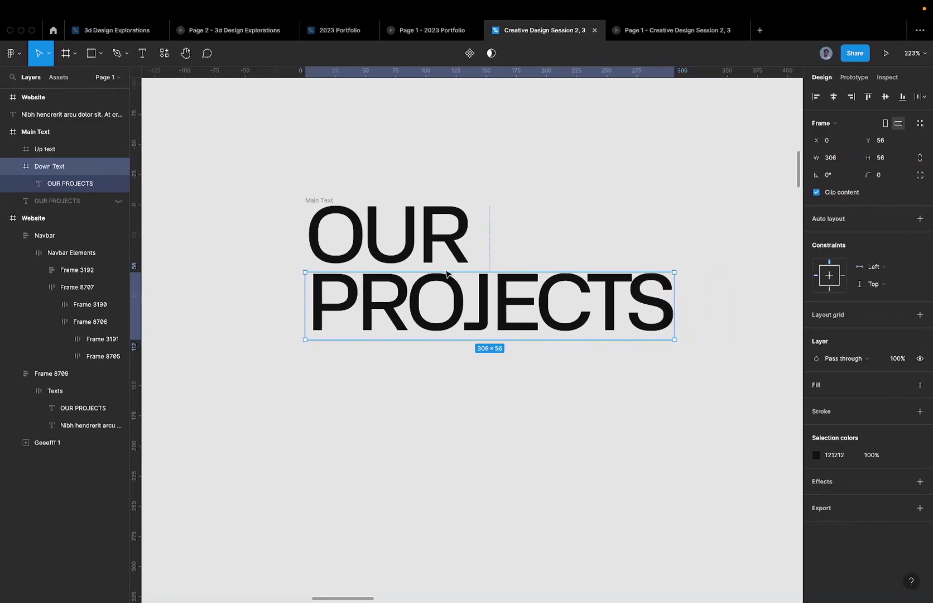
Undo an accidental flatten of the OUR line's Up text frame
{"action": "left_click", "coordinate": [424, 229]}
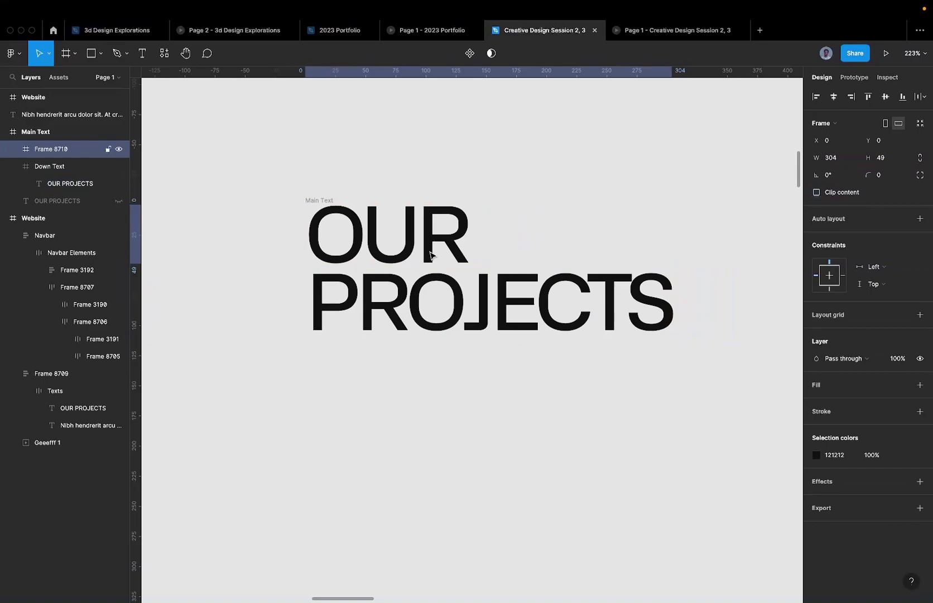
{"action": "key", "text": "super+e"}
{"action": "key", "text": "super+r"}
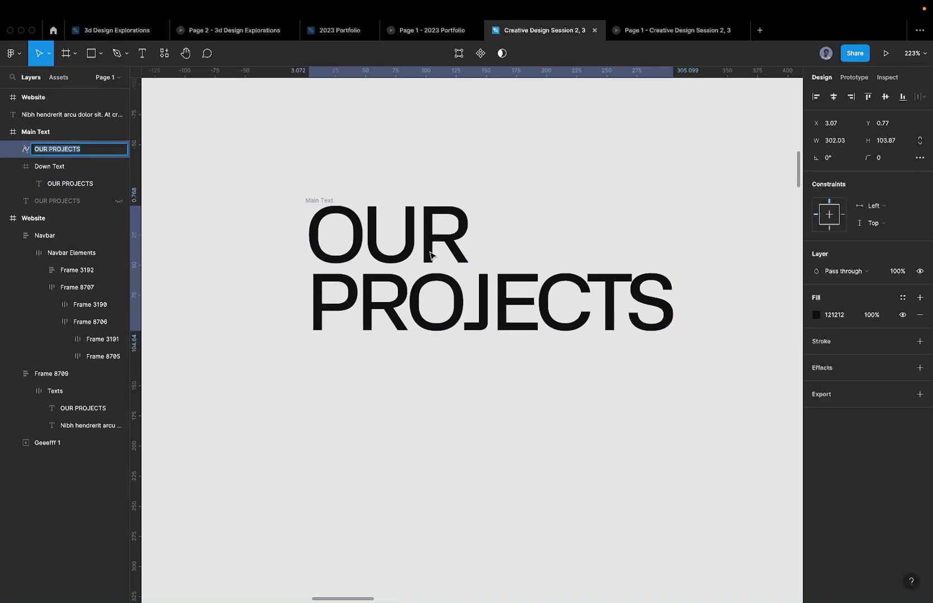
{"action": "key", "text": "Escape"}
{"action": "key", "text": "super+z"}
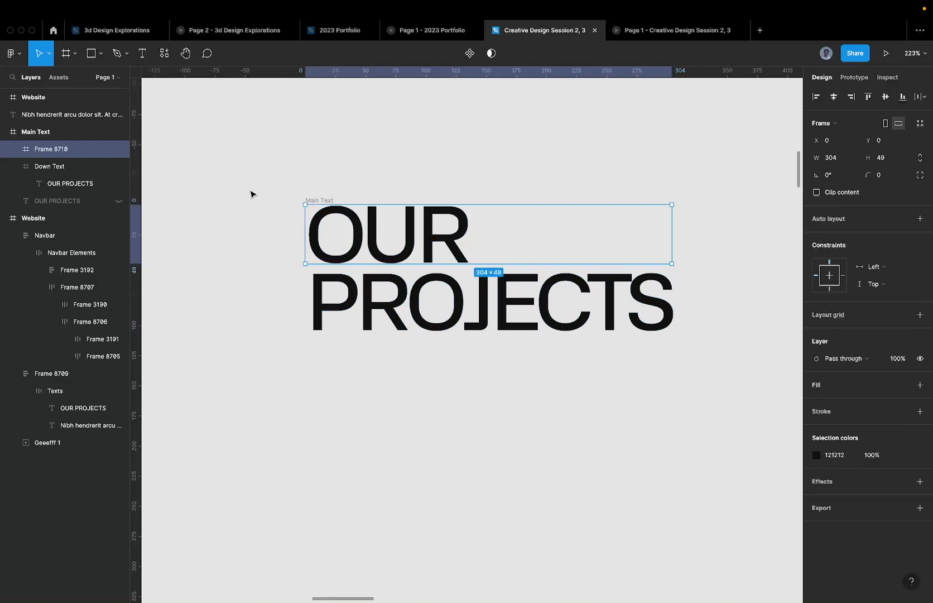
Rename the OUR line frame to UP
{"action": "key", "text": "super+r"}
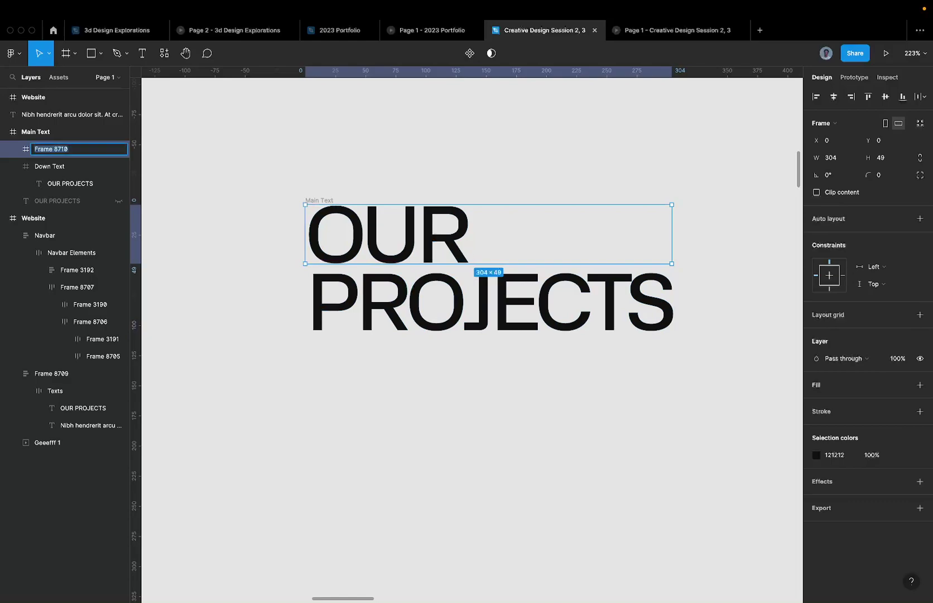
{"action": "type", "text": "Uo"}
{"action": "key", "text": "Return"}
{"action": "key", "text": "Tab"}
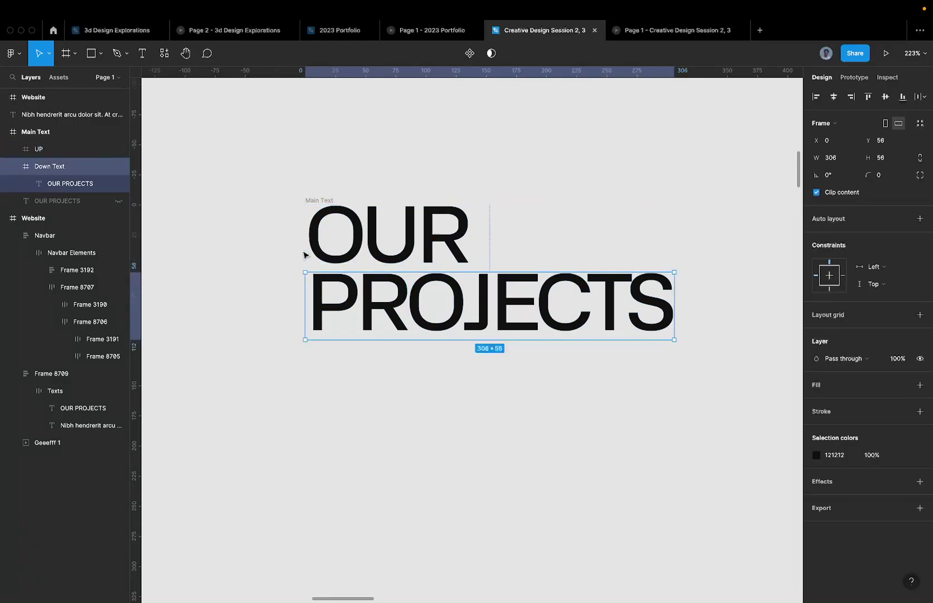
Rename the PROJECTS line frame to Down
{"action": "key", "text": "super+z"}
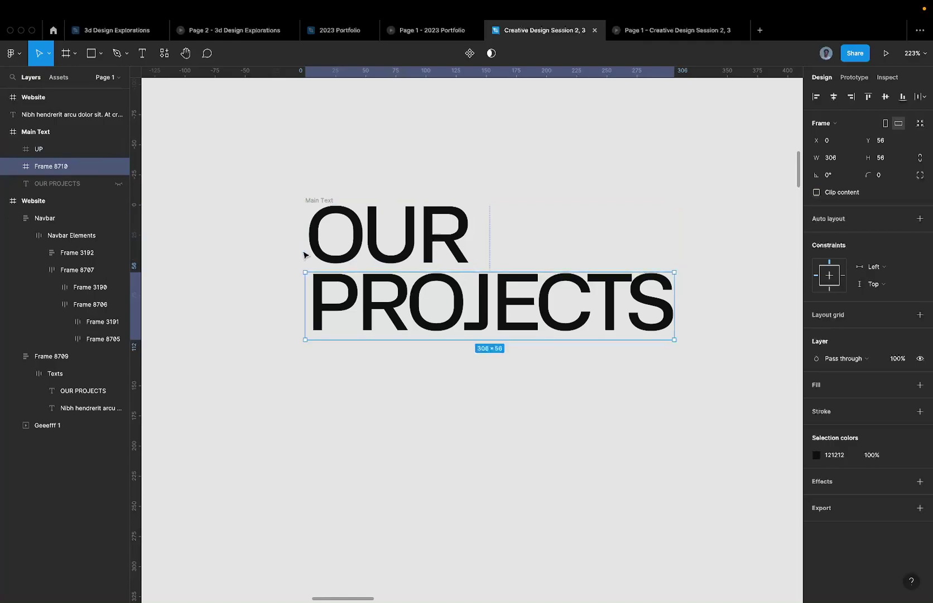
{"action": "key", "text": "super+r"}
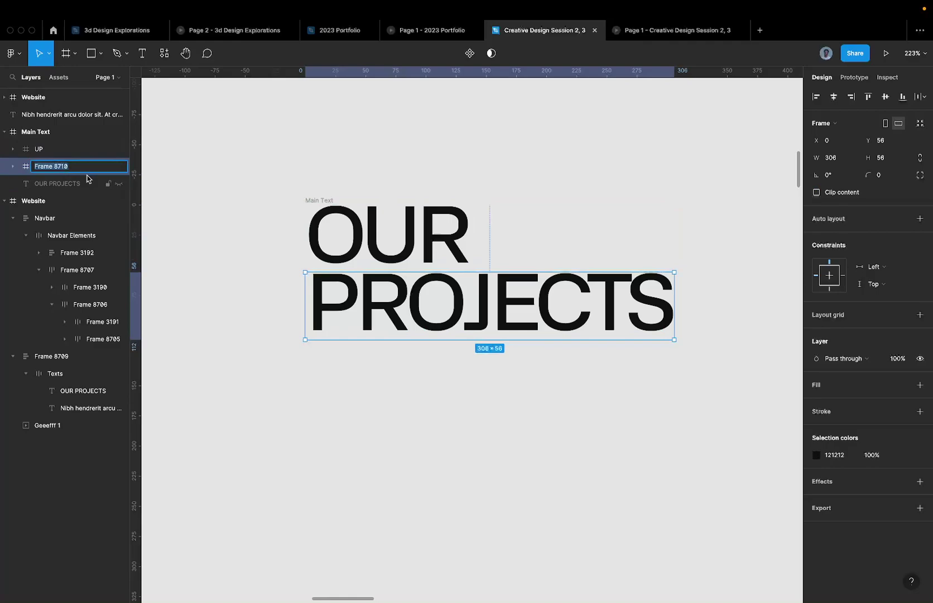
{"action": "type", "text": "Down"}
{"action": "key", "text": "Return"}
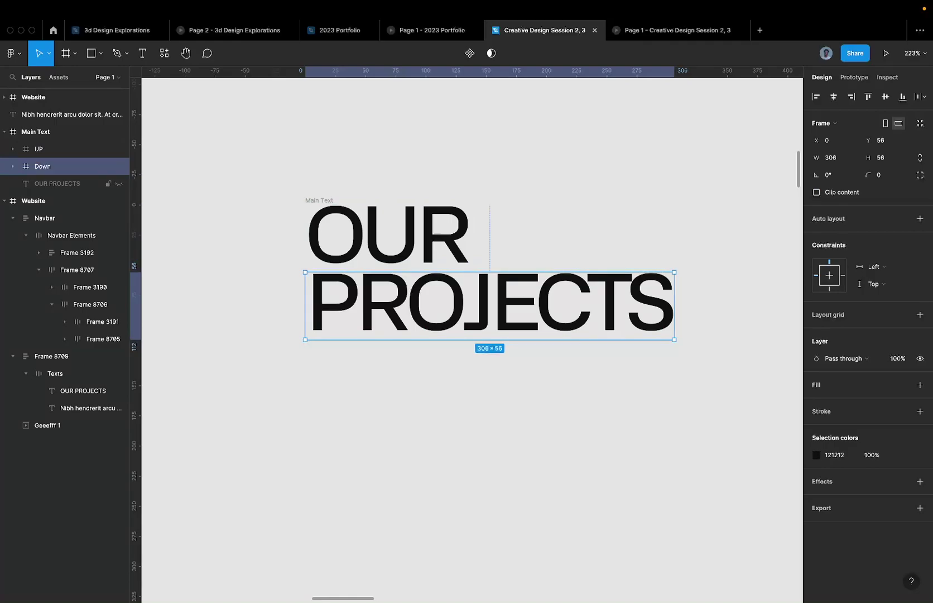
Inspect Down's nested Down Text layers, then turn on Clip content for the UP frame
{"action": "left_click", "coordinate": [12, 167]}
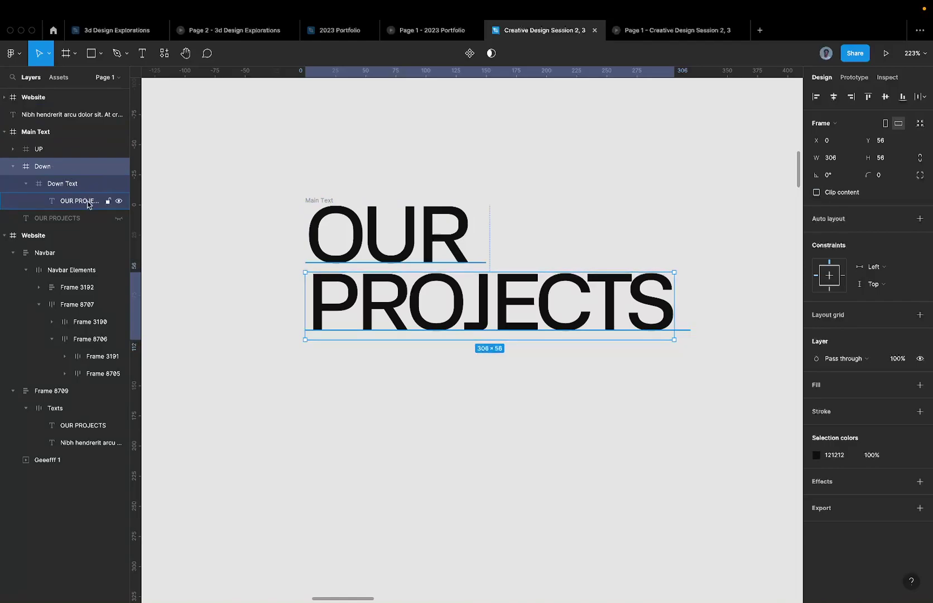
{"action": "left_click", "coordinate": [102, 201]}
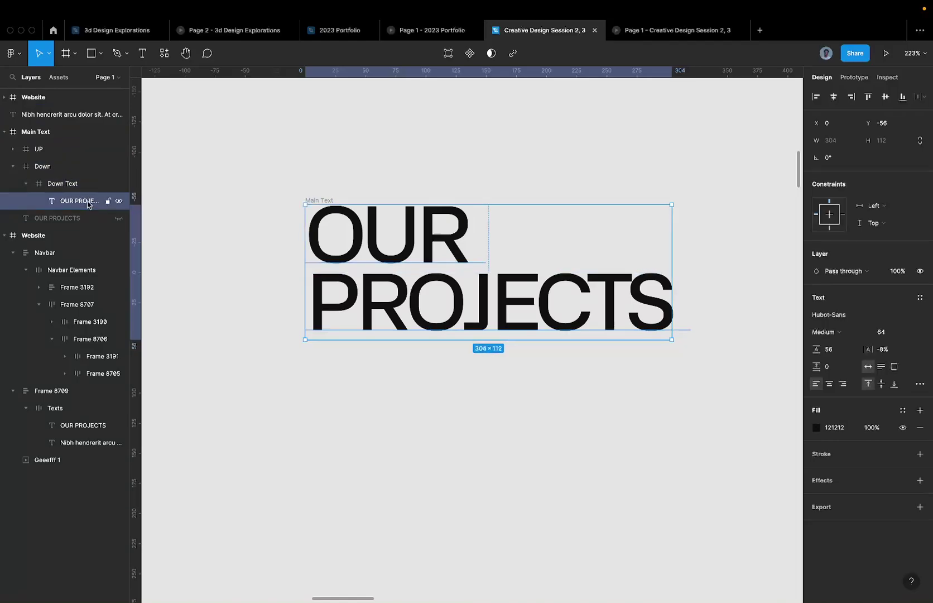
{"action": "left_click", "coordinate": [78, 186]}
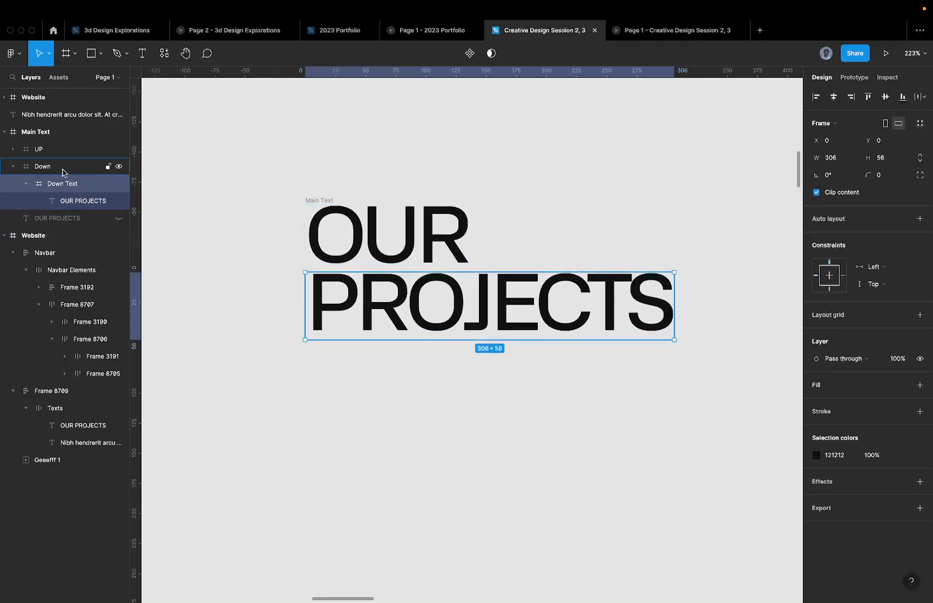
{"action": "left_click", "coordinate": [63, 170]}
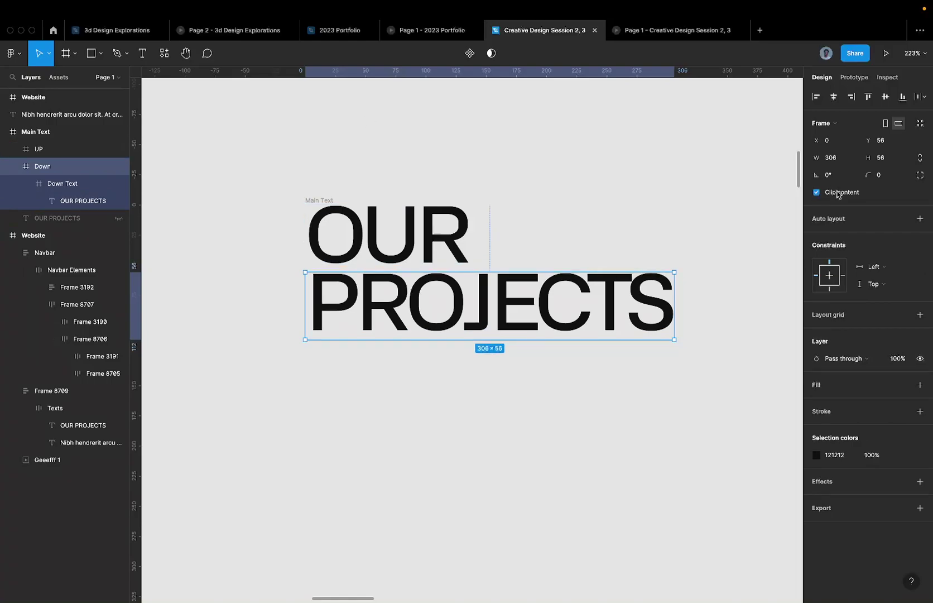
{"action": "left_click", "coordinate": [62, 149]}
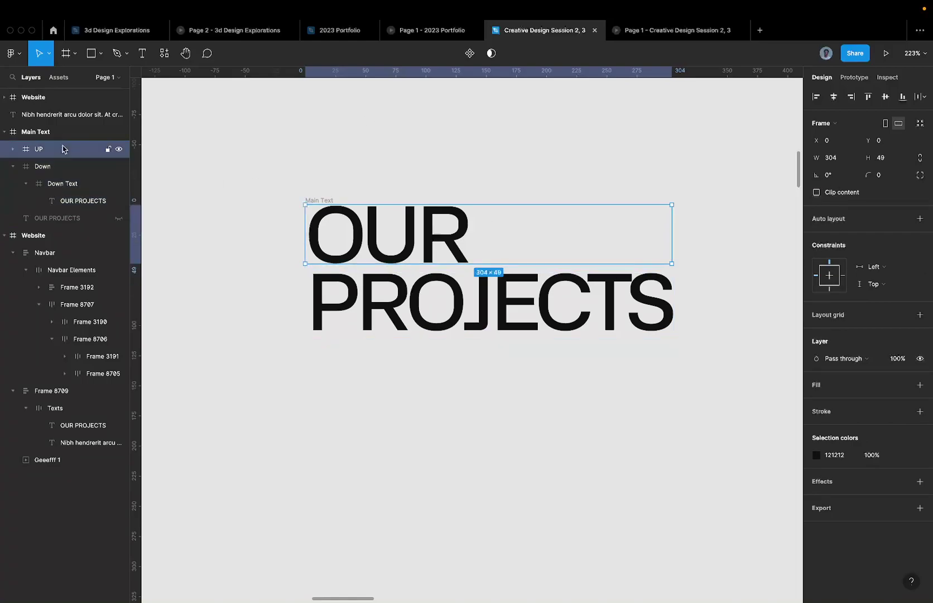
{"action": "left_click", "coordinate": [843, 192]}
{"action": "scroll", "coordinate": [428, 241], "scroll_direction": "down", "scroll_amount": 3}
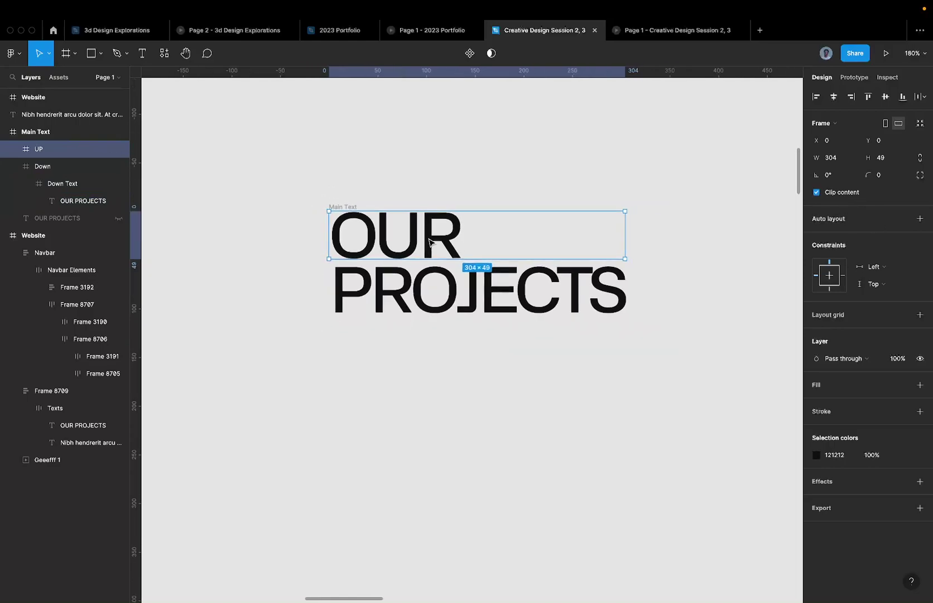
Check Main Text's nested layers: UP, Down, Up text, Down Text and their OUR PROJECTS texts
{"action": "left_click", "coordinate": [349, 209]}
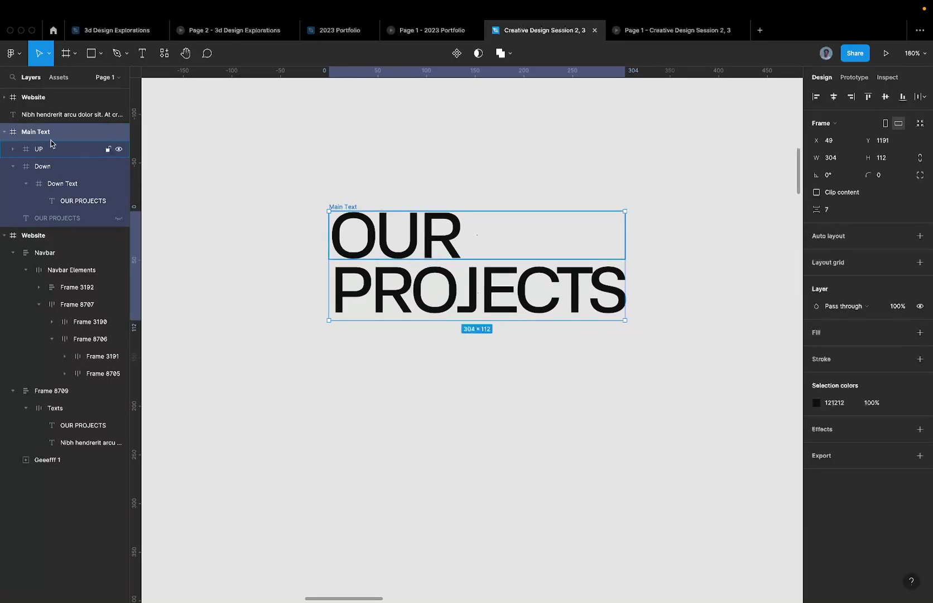
{"action": "left_click", "coordinate": [55, 156]}
{"action": "left_click", "coordinate": [58, 167]}
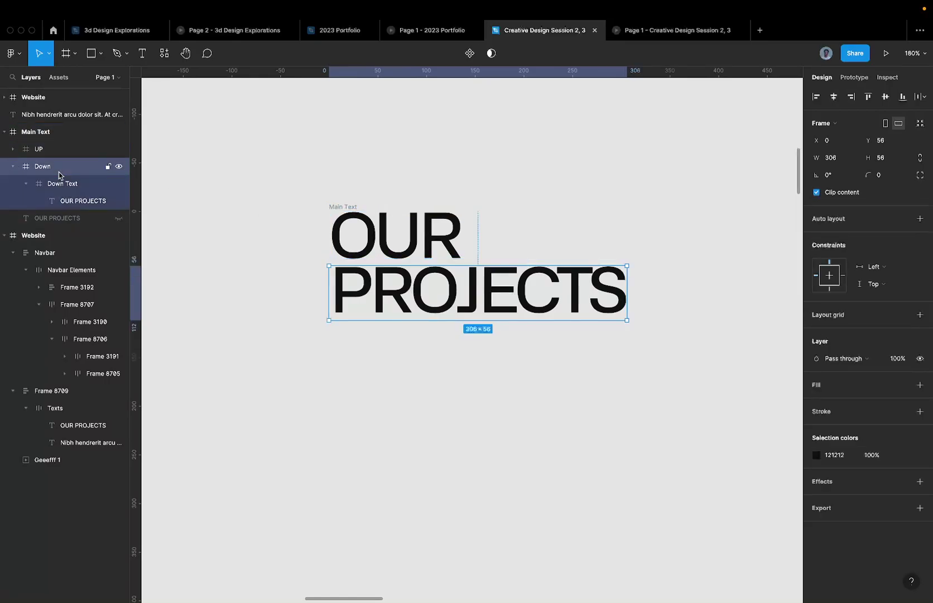
{"action": "left_click", "coordinate": [65, 183]}
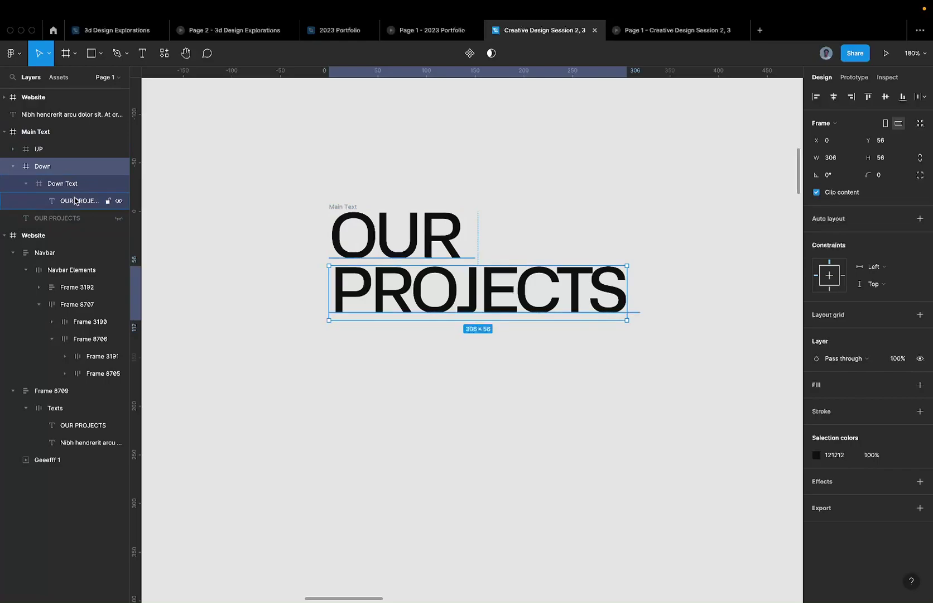
{"action": "left_click", "coordinate": [77, 202]}
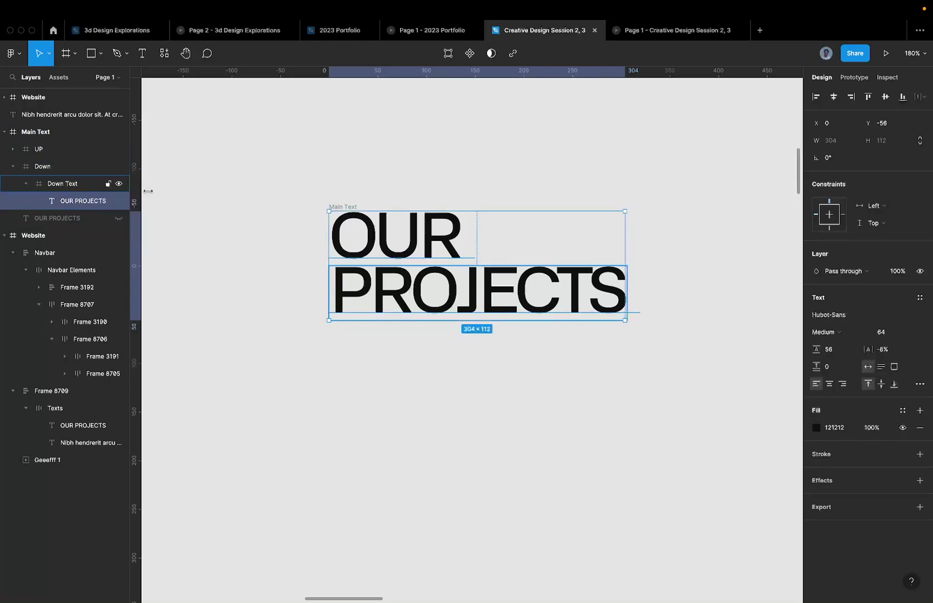
{"action": "left_click", "coordinate": [51, 149]}
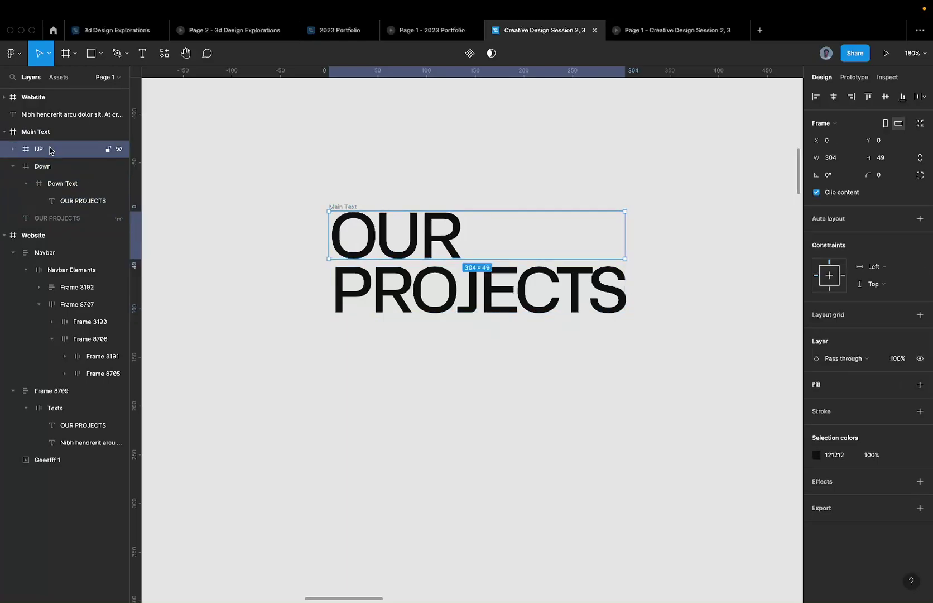
{"action": "left_click", "coordinate": [13, 149]}
{"action": "left_click", "coordinate": [48, 167]}
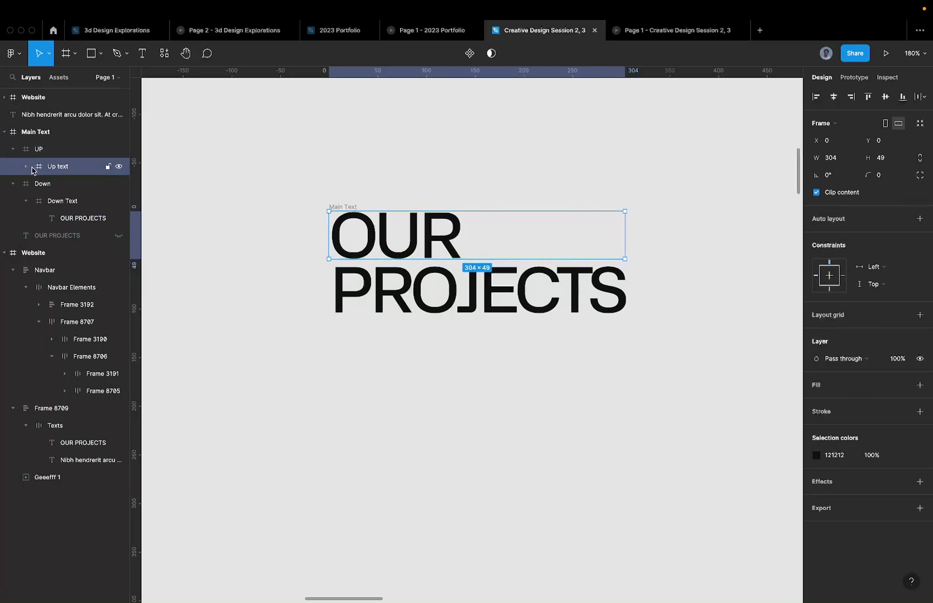
{"action": "left_click", "coordinate": [26, 167]}
{"action": "left_click", "coordinate": [78, 184]}
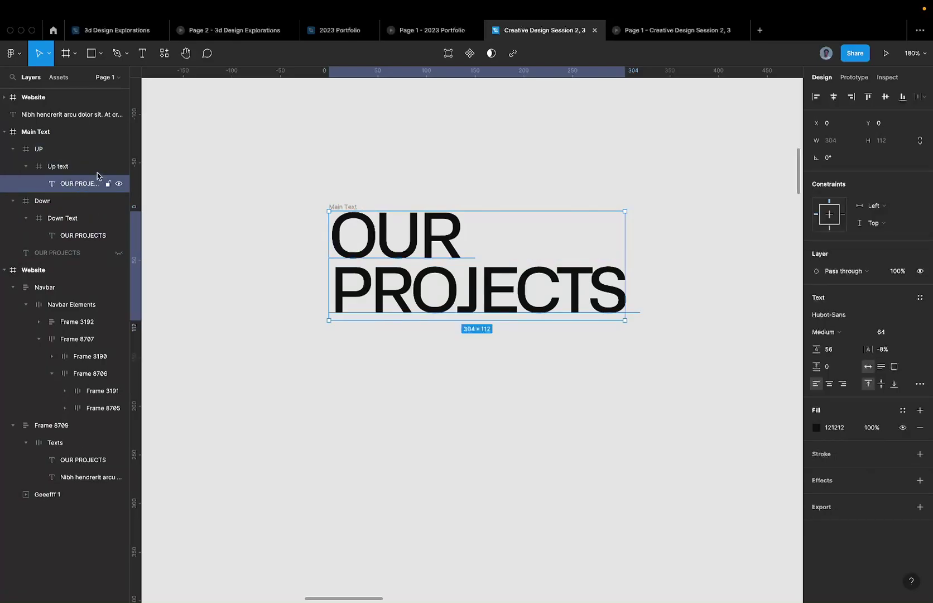
{"action": "left_click", "coordinate": [26, 167]}
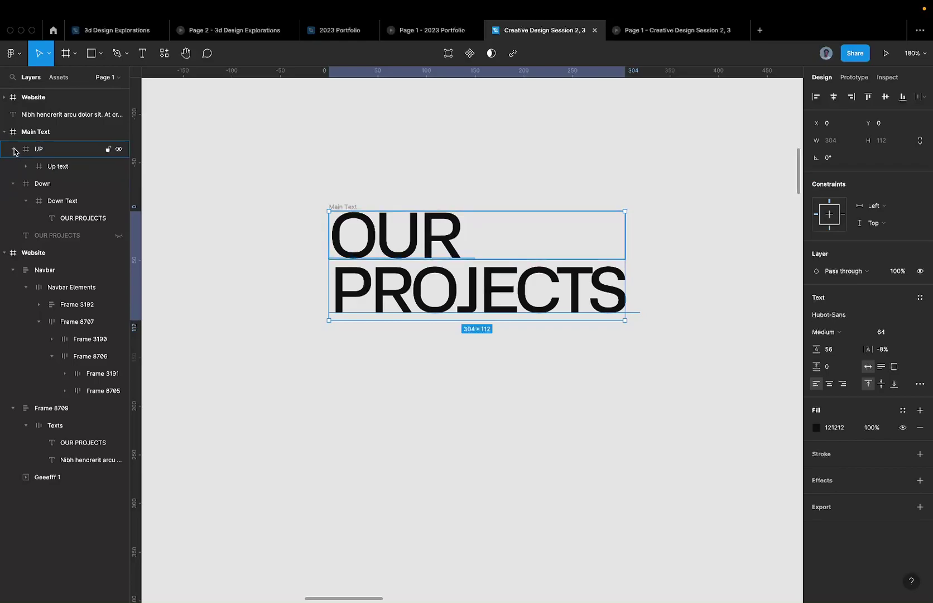
{"action": "left_click", "coordinate": [12, 149]}
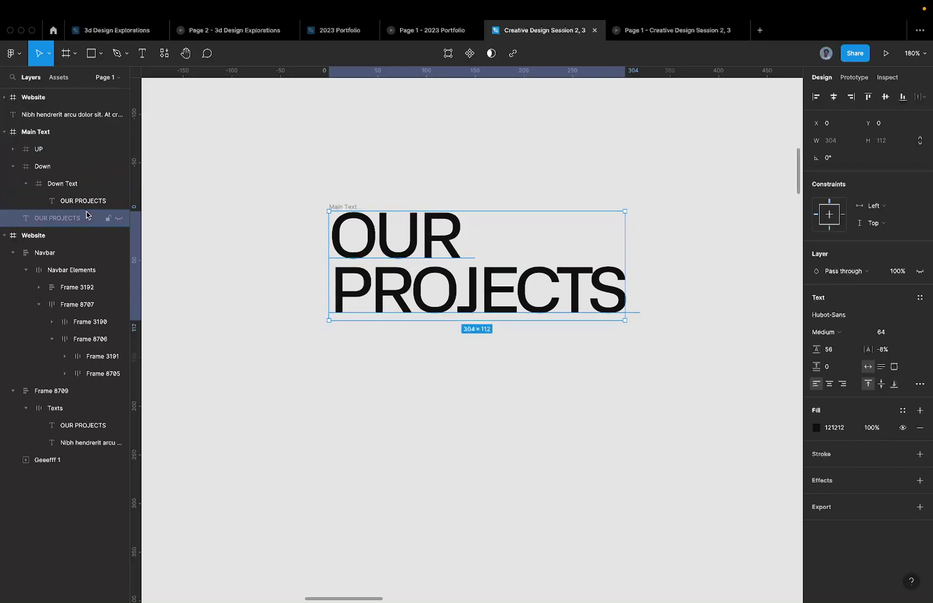
{"action": "key", "text": "Escape"}
Select Main Text and its UP and Down line frames on canvas, then scroll to the Website frame
{"action": "left_click", "coordinate": [363, 209]}
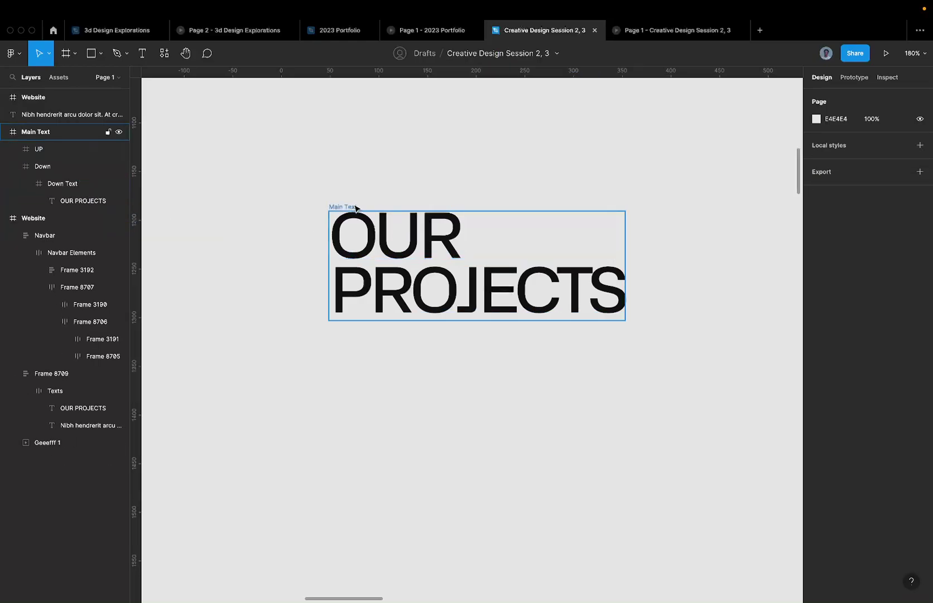
{"action": "scroll", "coordinate": [363, 208], "scroll_direction": "down", "scroll_amount": 3, "text": "ctrl"}
{"action": "left_click", "coordinate": [389, 234]}
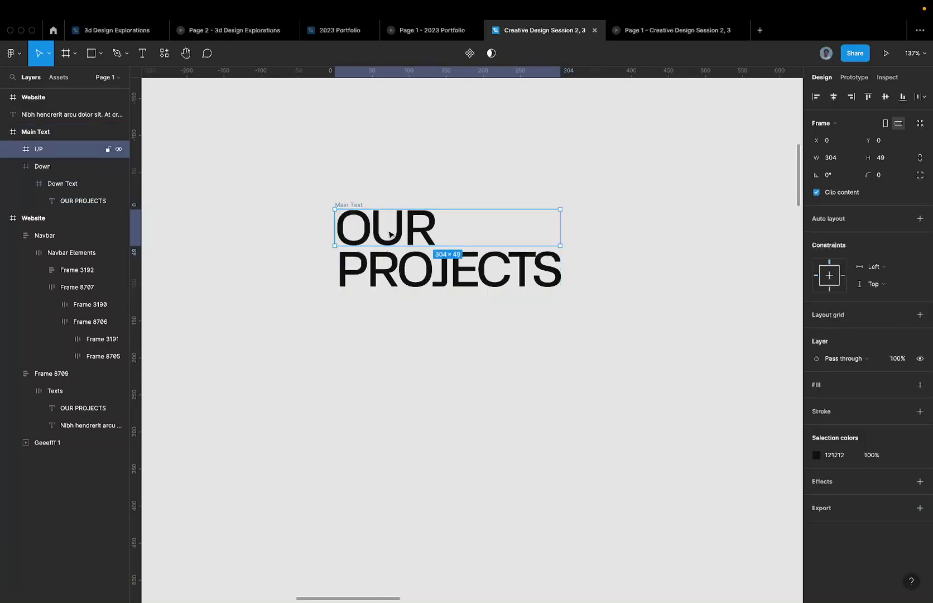
{"action": "left_click", "coordinate": [438, 266]}
{"action": "scroll", "coordinate": [437, 265], "scroll_direction": "up", "scroll_amount": 2, "text": "ctrl"}
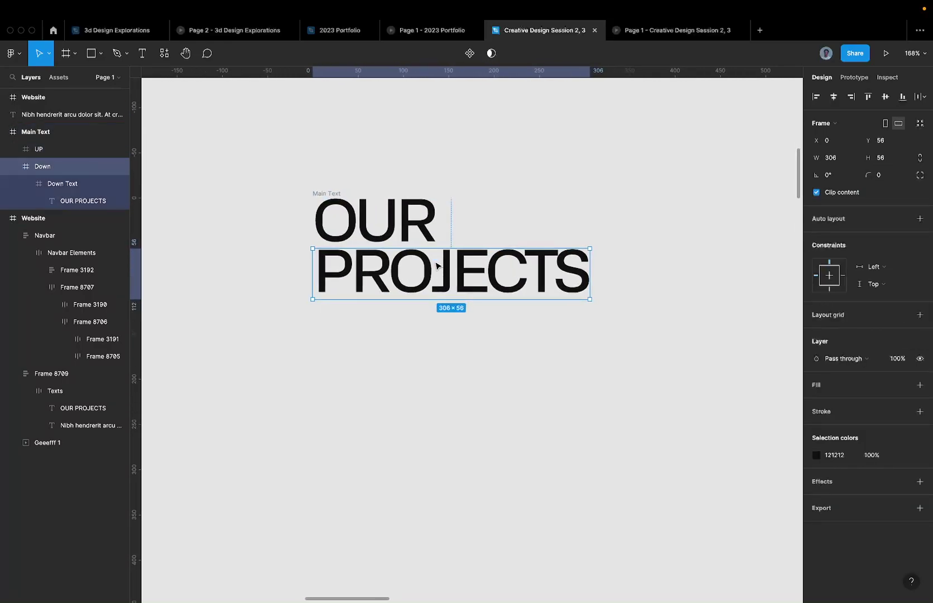
{"action": "left_click", "coordinate": [326, 193]}
{"action": "scroll", "coordinate": [327, 195], "scroll_direction": "down", "scroll_amount": 4, "text": "ctrl"}
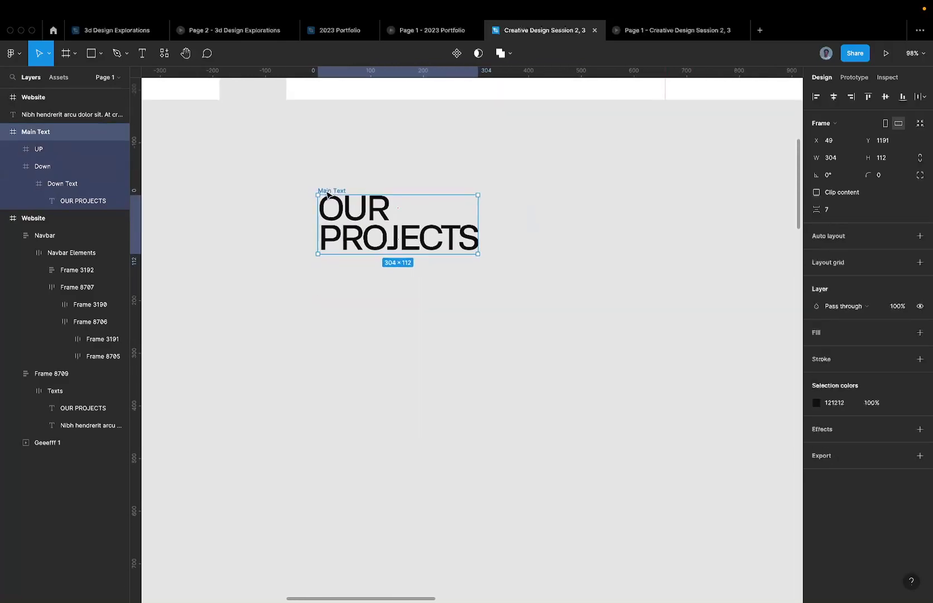
{"action": "scroll", "coordinate": [351, 215], "scroll_direction": "up", "scroll_amount": 4, "text": "ctrl"}
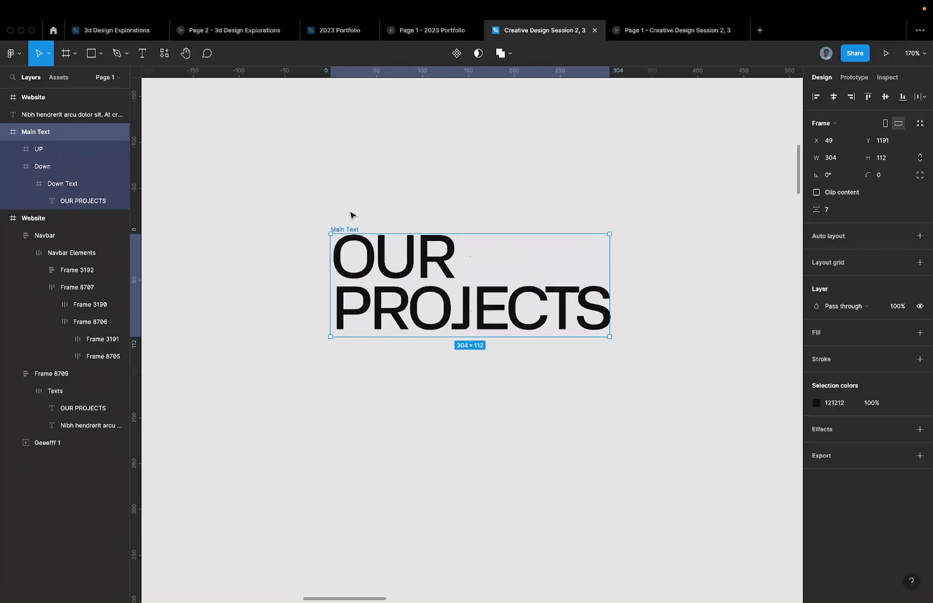
{"action": "scroll", "coordinate": [350, 215], "scroll_direction": "down", "scroll_amount": 3}
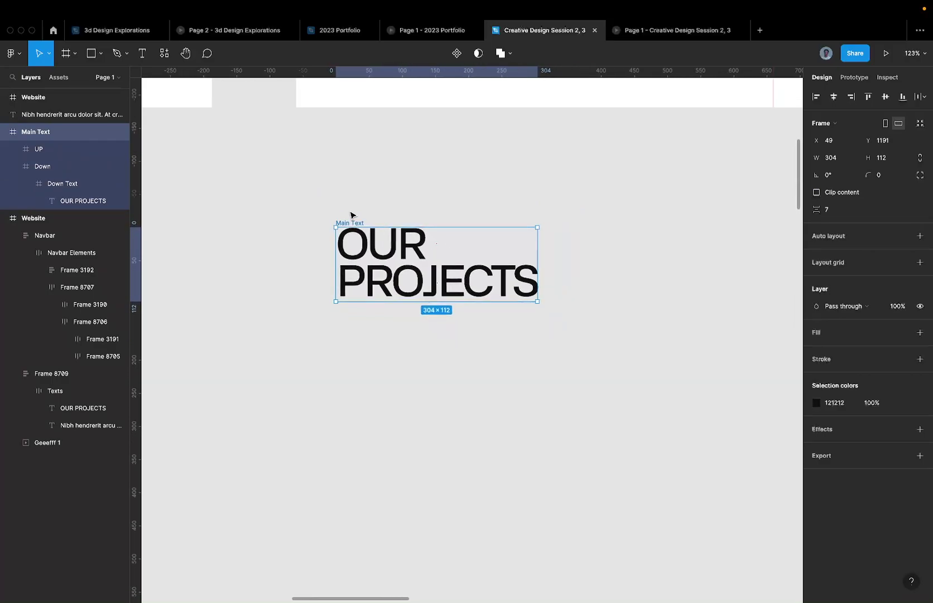
{"action": "scroll", "coordinate": [351, 216], "scroll_direction": "up", "scroll_amount": 5}
Replace the Website frame's OUR PROJECTS heading with the Main Text frame
{"action": "left_click", "coordinate": [462, 202]}
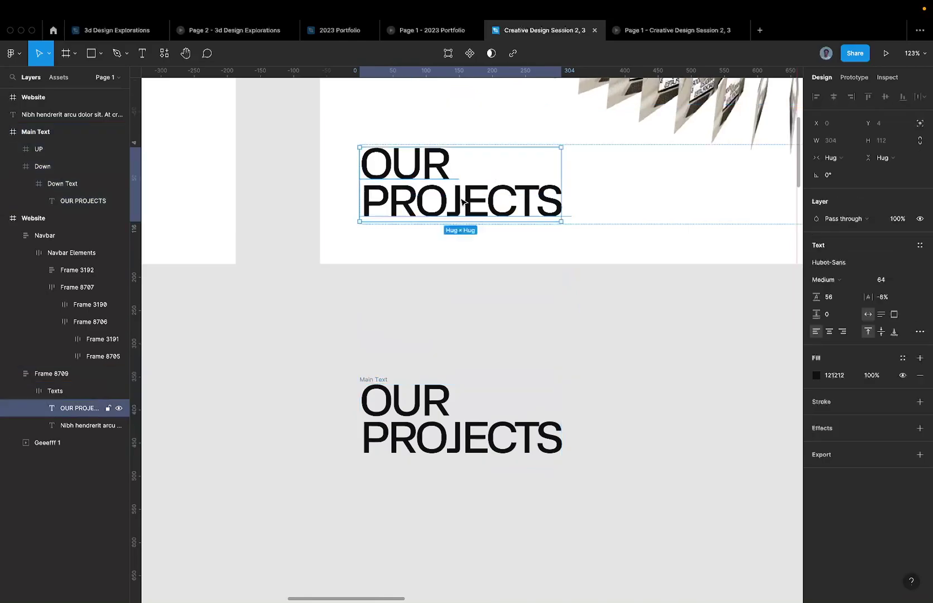
{"action": "scroll", "coordinate": [462, 202], "scroll_direction": "up", "scroll_amount": 3}
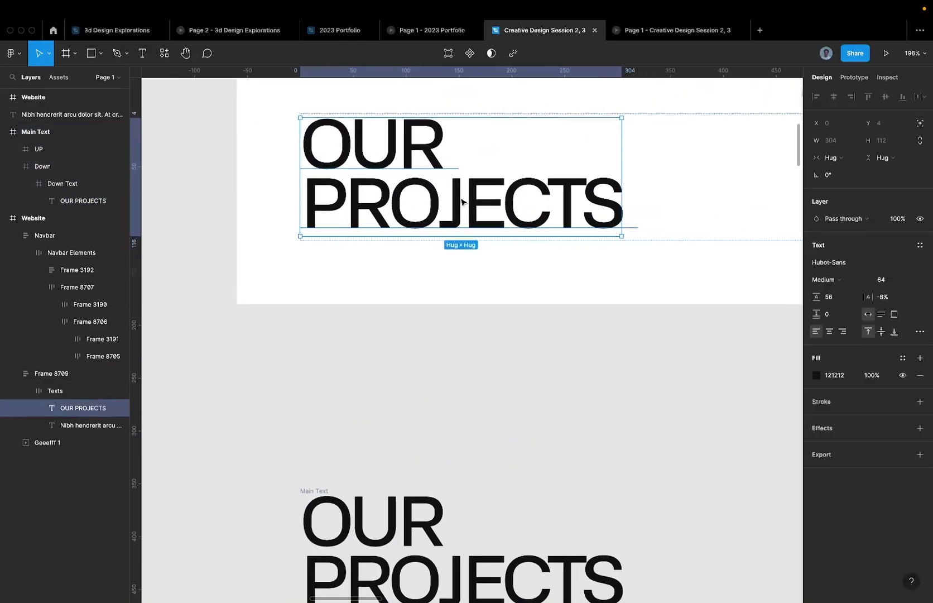
{"action": "right_click", "coordinate": [462, 202]}
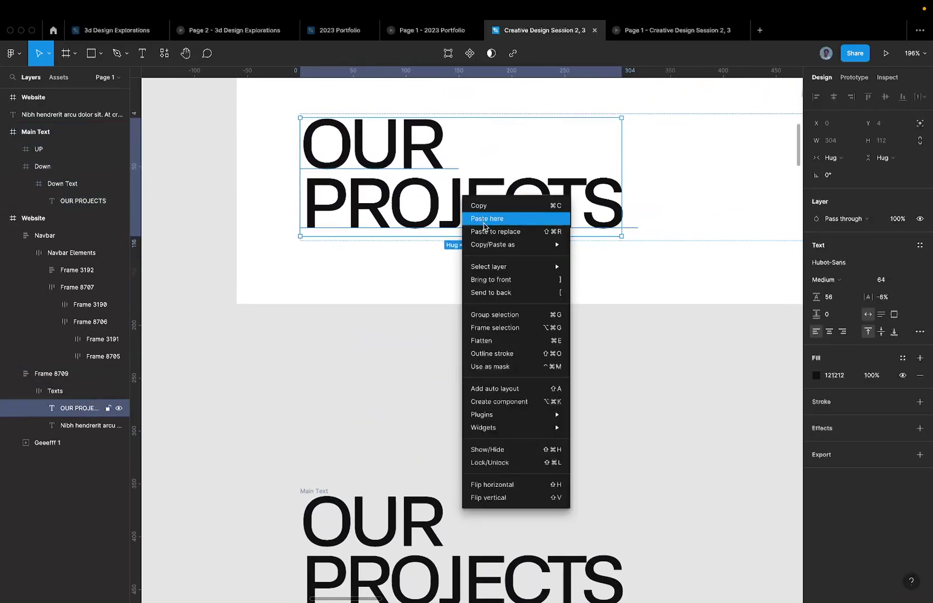
{"action": "left_click", "coordinate": [507, 232]}
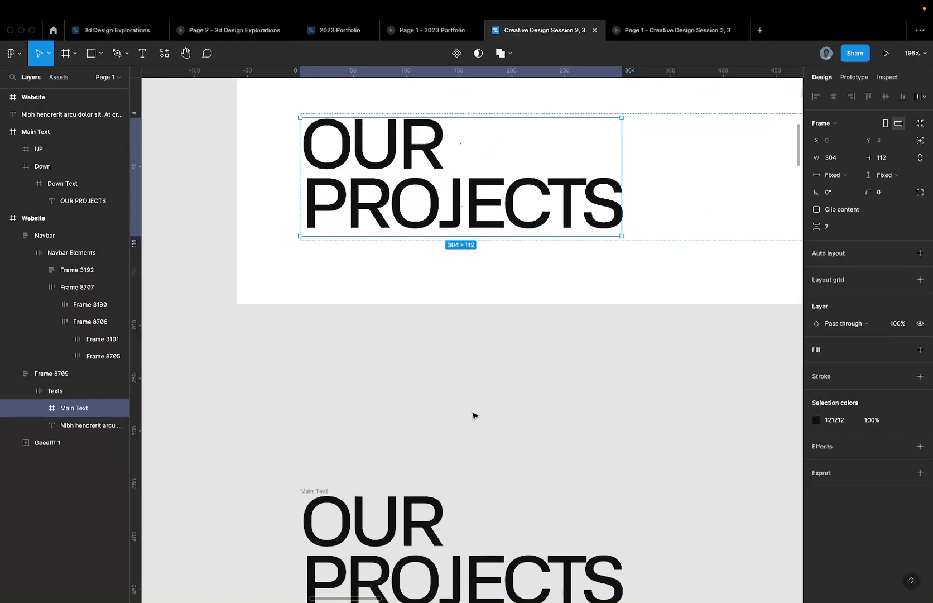
Inspect the Texts group, the Main Text frame, and its Down and UP line frames
{"action": "left_click", "coordinate": [314, 493]}
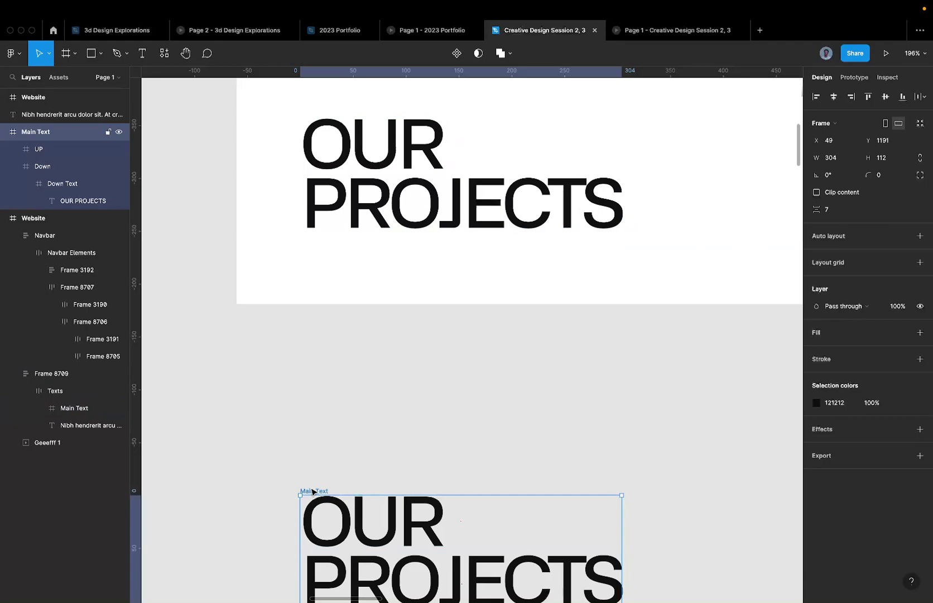
{"action": "left_click", "coordinate": [425, 150]}
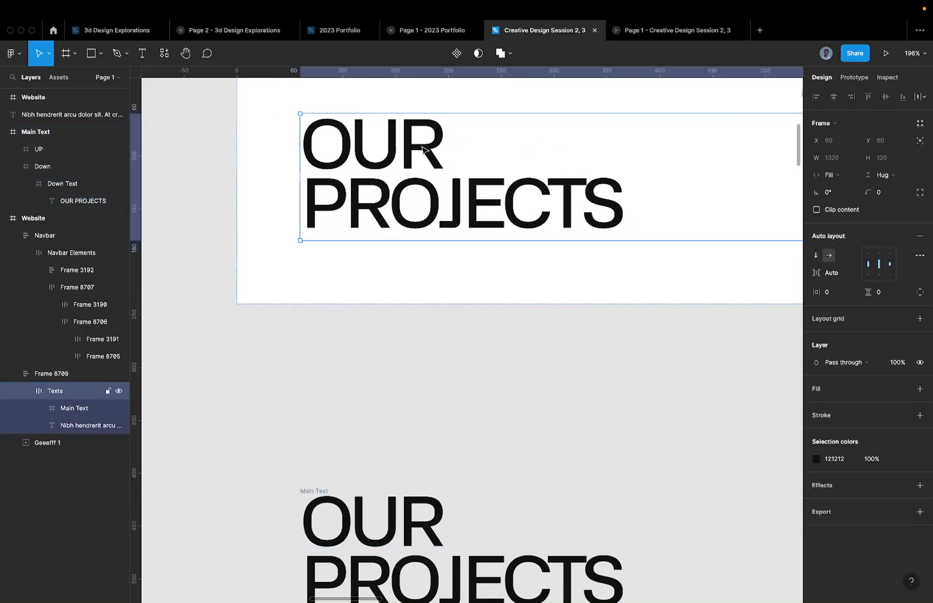
{"action": "left_click", "coordinate": [424, 149]}
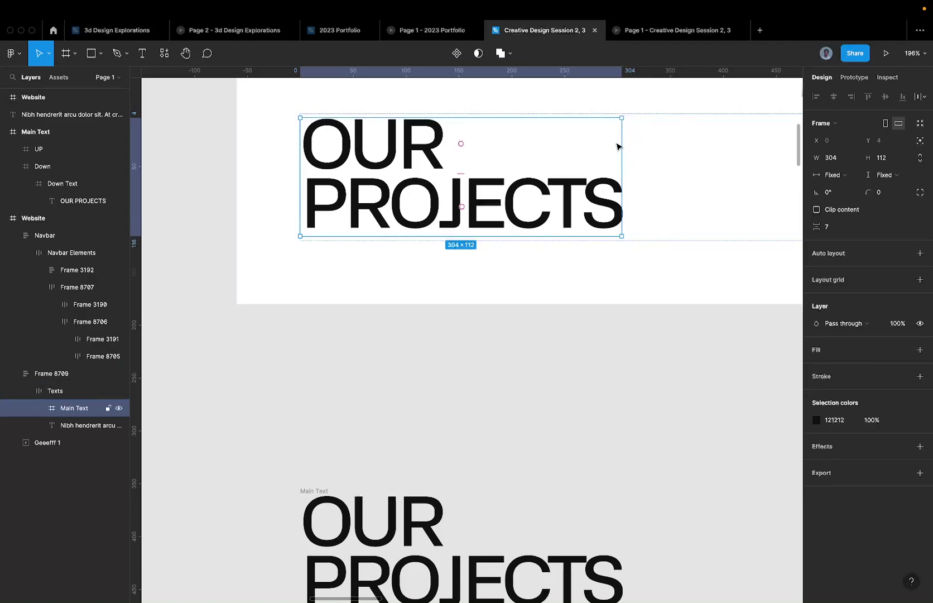
{"action": "left_click", "coordinate": [594, 184]}
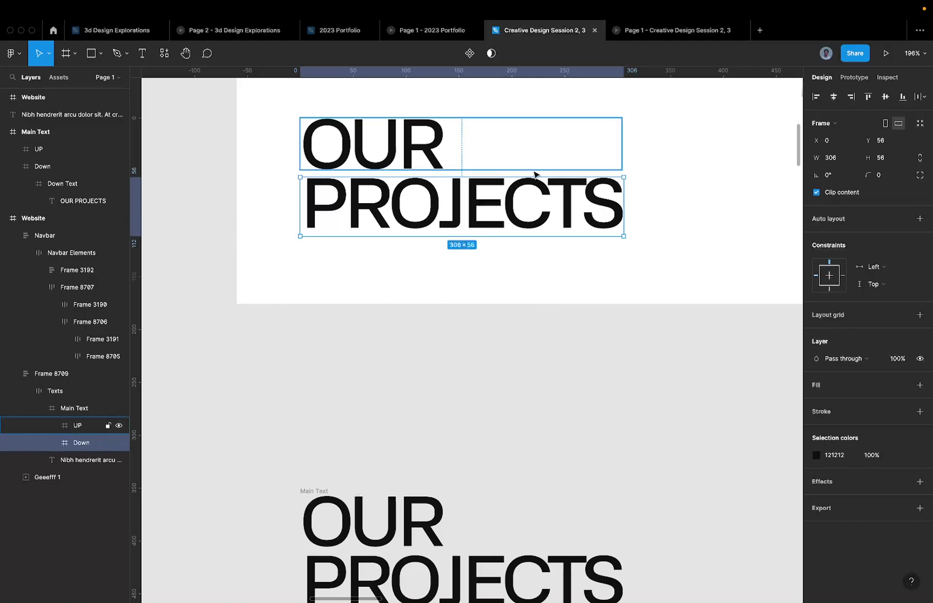
{"action": "scroll", "coordinate": [475, 163], "scroll_direction": "down", "scroll_amount": 5}
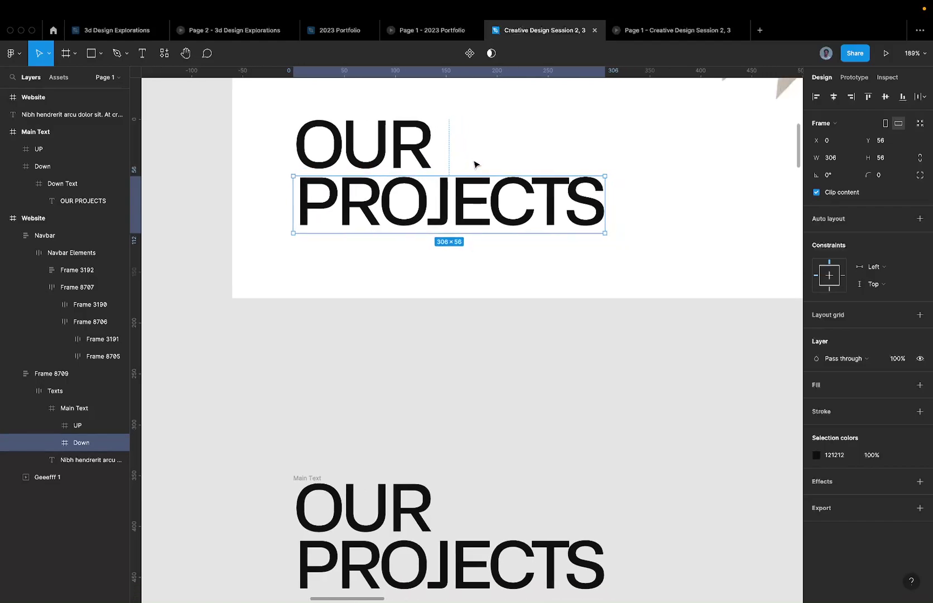
{"action": "left_click", "coordinate": [390, 163]}
{"action": "scroll", "coordinate": [393, 165], "scroll_direction": "right", "scroll_amount": 5}
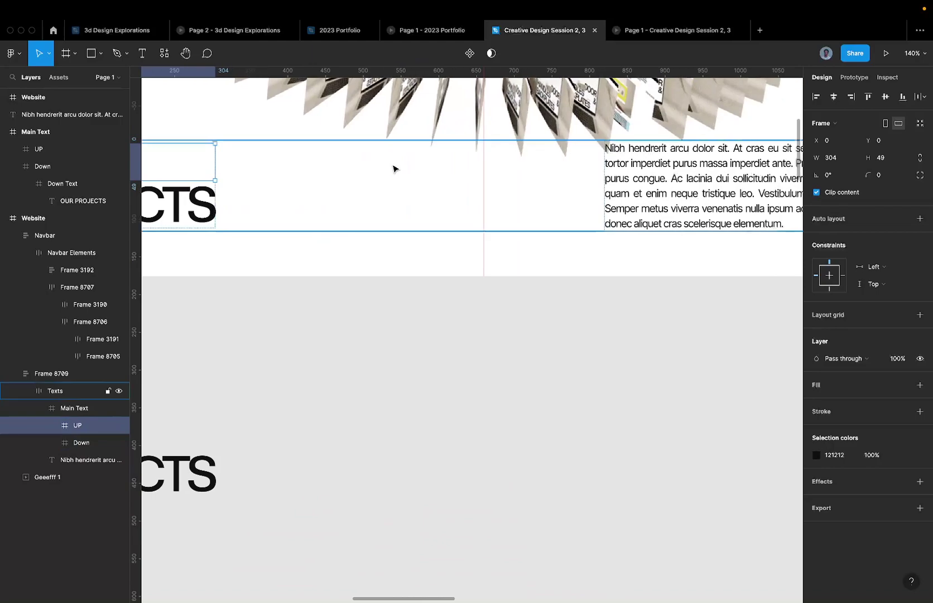
Option-drag a copy of the body paragraph below the website frame, to X 869, Y 1185
{"action": "left_click", "coordinate": [629, 176]}
{"action": "scroll", "coordinate": [629, 176], "scroll_direction": "down", "scroll_amount": 4}
{"action": "left_click_drag", "start_coordinate": [631, 177], "coordinate": [626, 334]}
{"action": "scroll", "coordinate": [625, 334], "scroll_direction": "up", "scroll_amount": 2}
{"action": "scroll", "coordinate": [623, 333], "scroll_direction": "right", "scroll_amount": 2}
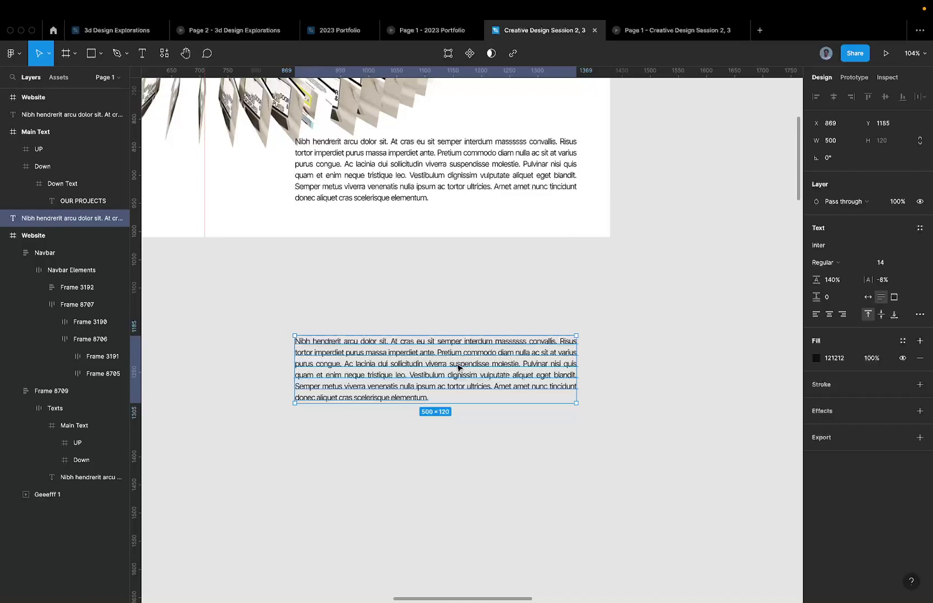
Wrap the paragraph in a frame with Cmd+Option+G, then undo it
{"action": "scroll", "coordinate": [458, 366], "scroll_direction": "up", "scroll_amount": 3}
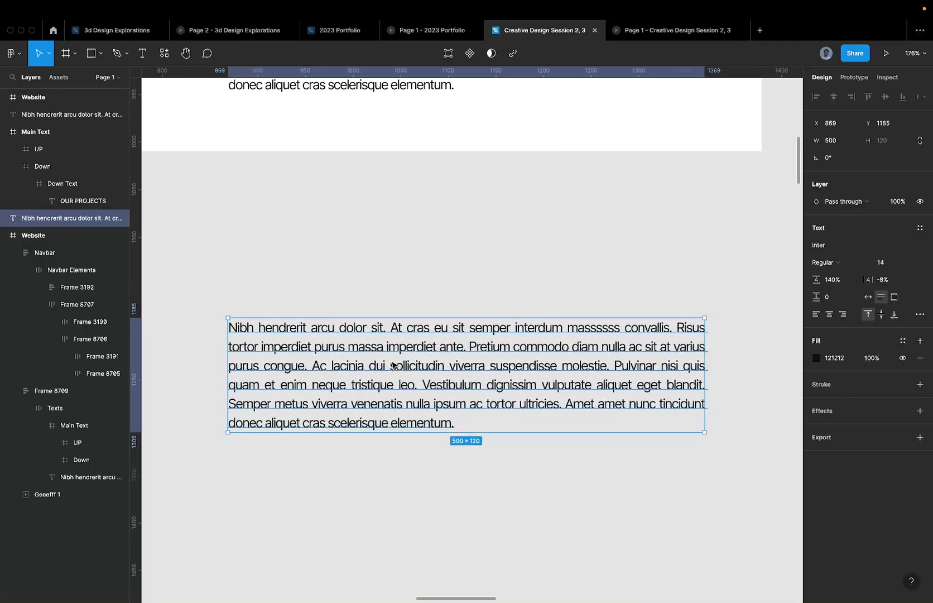
{"action": "key", "text": "super+alt+g"}
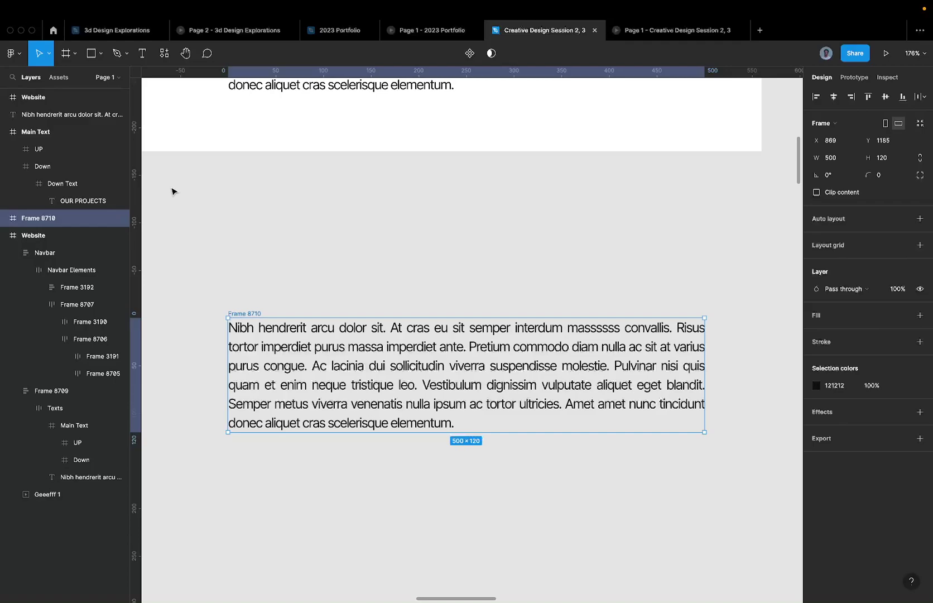
{"action": "left_click", "coordinate": [254, 211]}
{"action": "key", "text": "super+z"}
{"action": "key", "text": "super+z"}
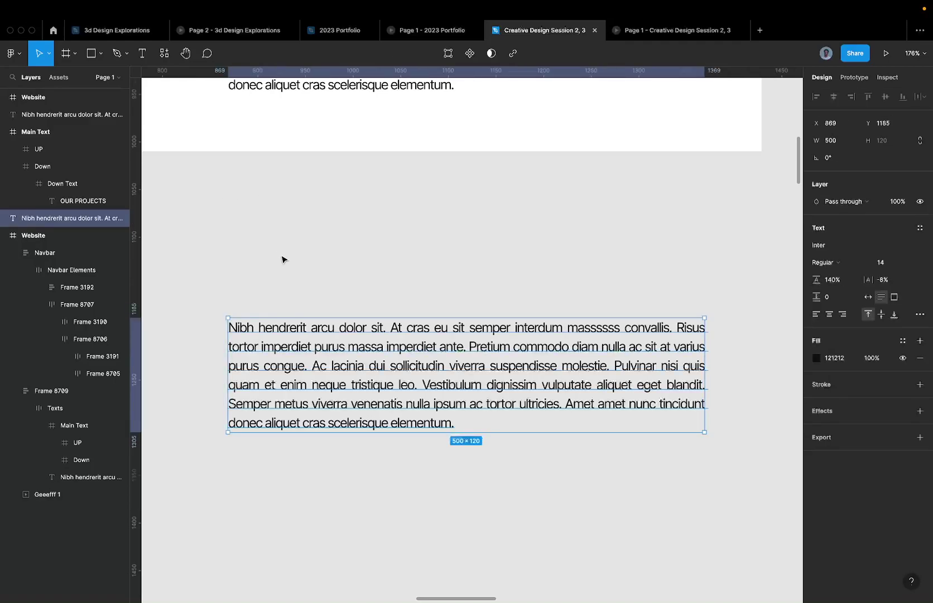
Frame the paragraph via the right-click menu, name it Body Text, and duplicate the paragraph inside
{"action": "right_click", "coordinate": [311, 380]}
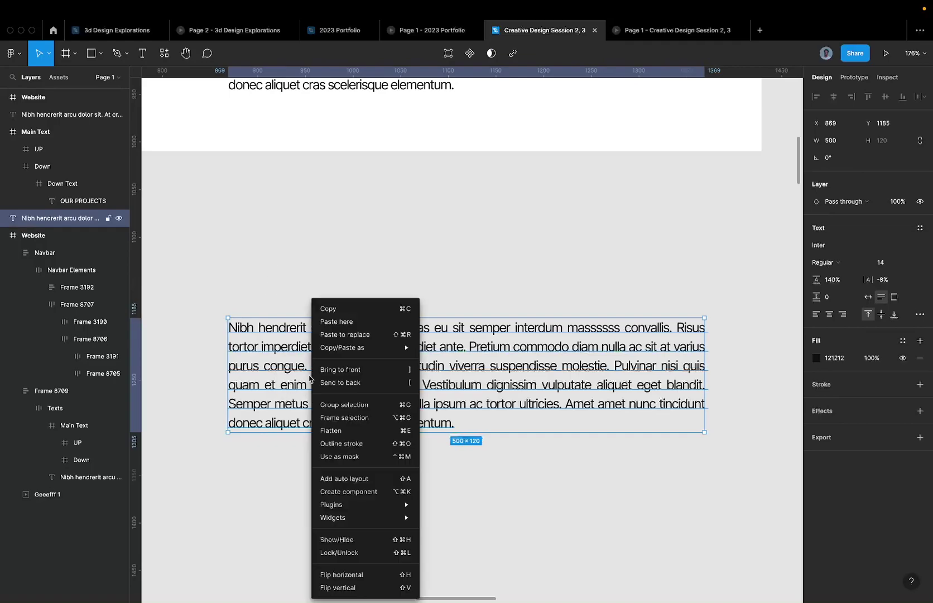
{"action": "left_click", "coordinate": [352, 420]}
{"action": "key", "text": "super+r"}
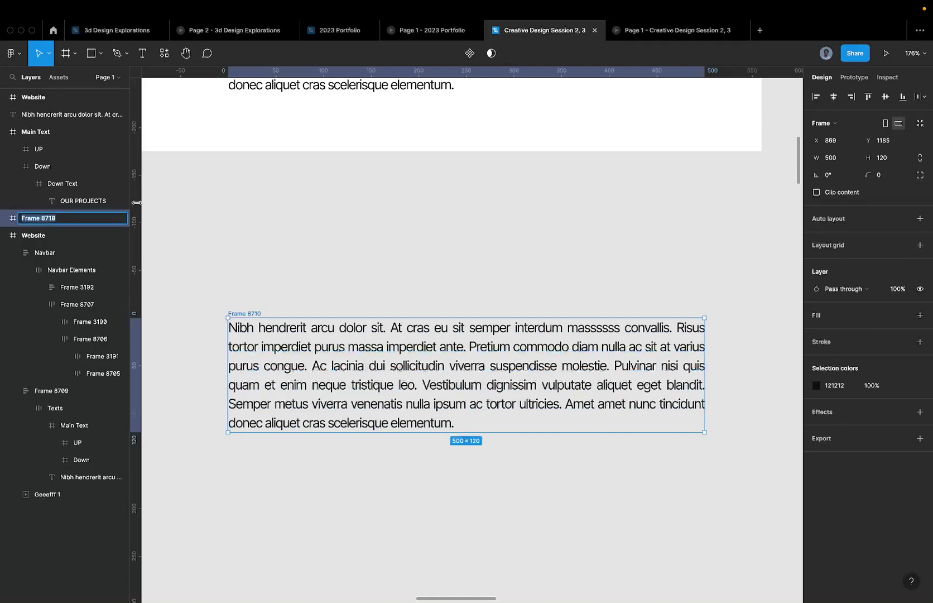
{"action": "type", "text": "Body Text"}
{"action": "key", "text": "Return"}
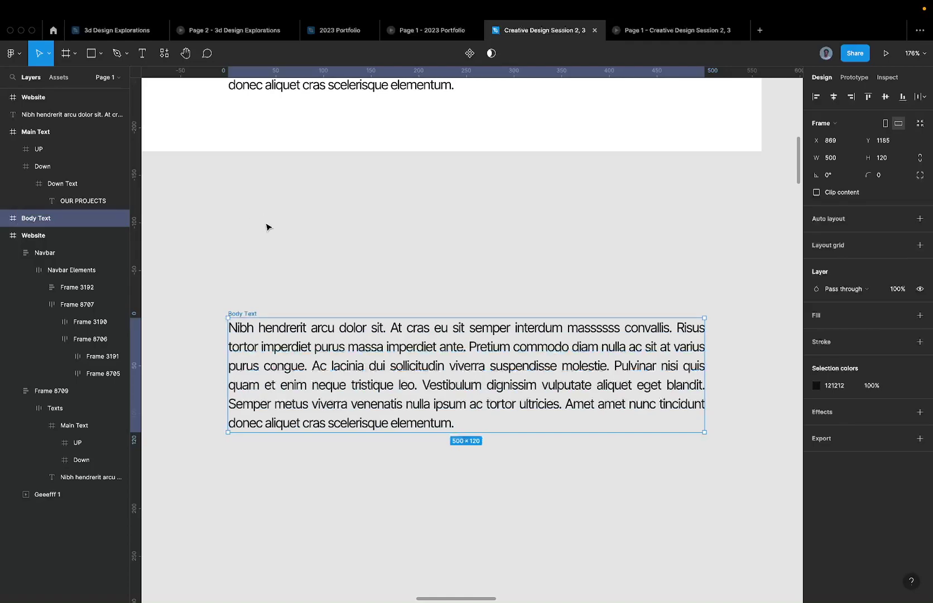
{"action": "key", "text": "Return"}
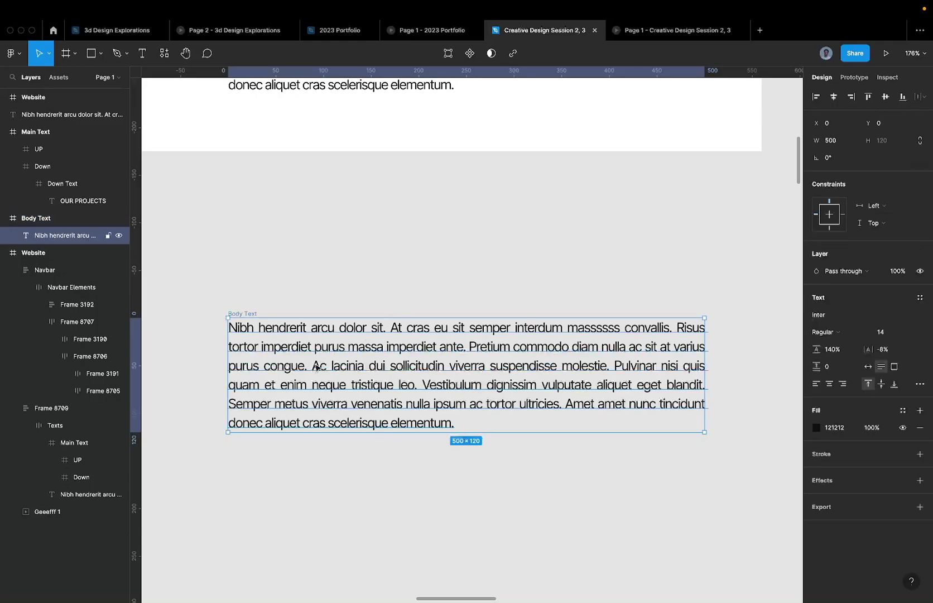
{"action": "key", "text": "super+d"}
Set the duplicate paragraph's fill to red (FF0000)
{"action": "scroll", "coordinate": [317, 367], "scroll_direction": "down", "scroll_amount": 3}
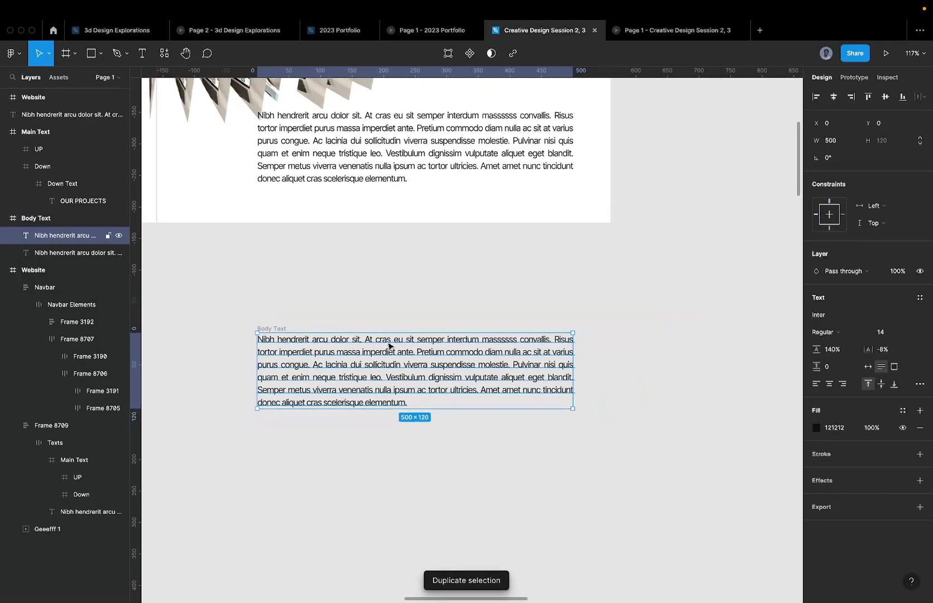
{"action": "scroll", "coordinate": [340, 372], "scroll_direction": "up", "scroll_amount": 3}
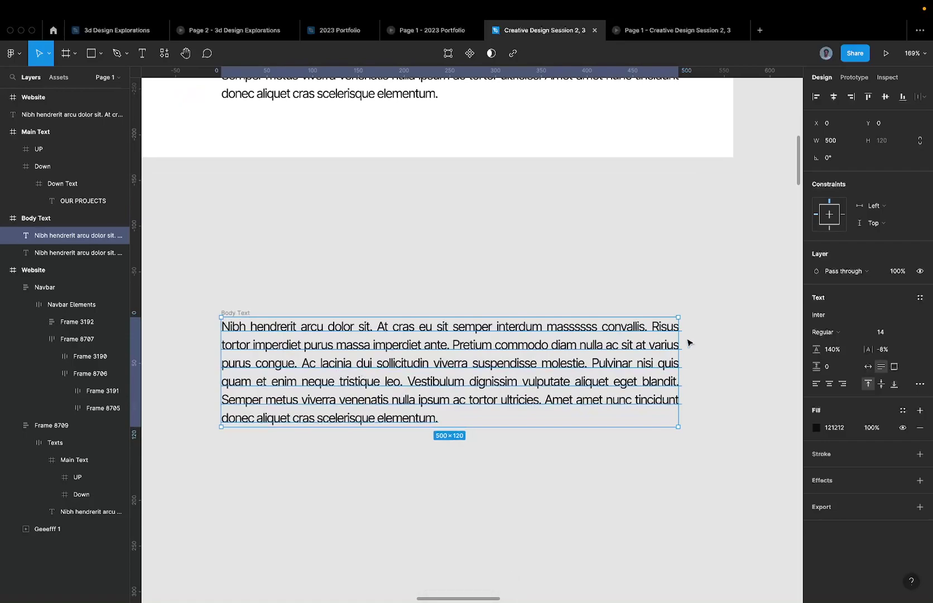
{"action": "left_click", "coordinate": [832, 429]}
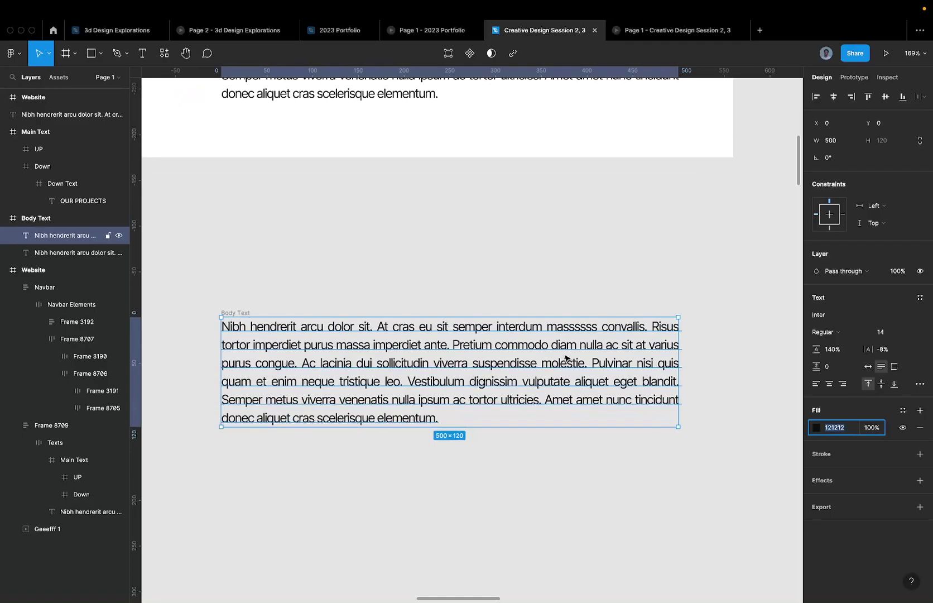
{"action": "type", "text": "red"}
{"action": "key", "text": "Return"}
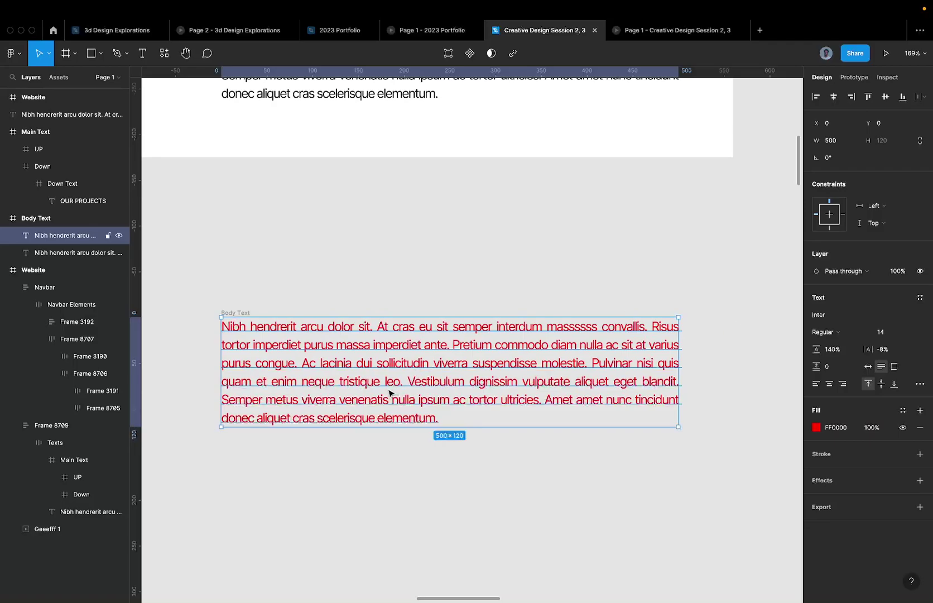
Nudge the red copy down and back to Y 0, then wrap it in Frame 8710
{"action": "key", "text": "shift+Down"}
{"action": "scroll", "coordinate": [265, 338], "scroll_direction": "up", "scroll_amount": 5}
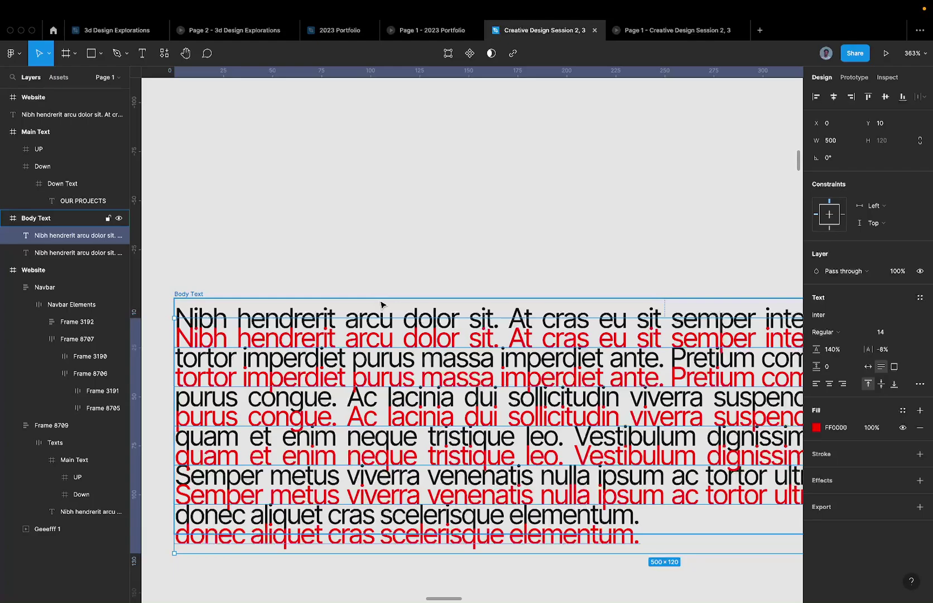
{"action": "key", "text": "shift+Up"}
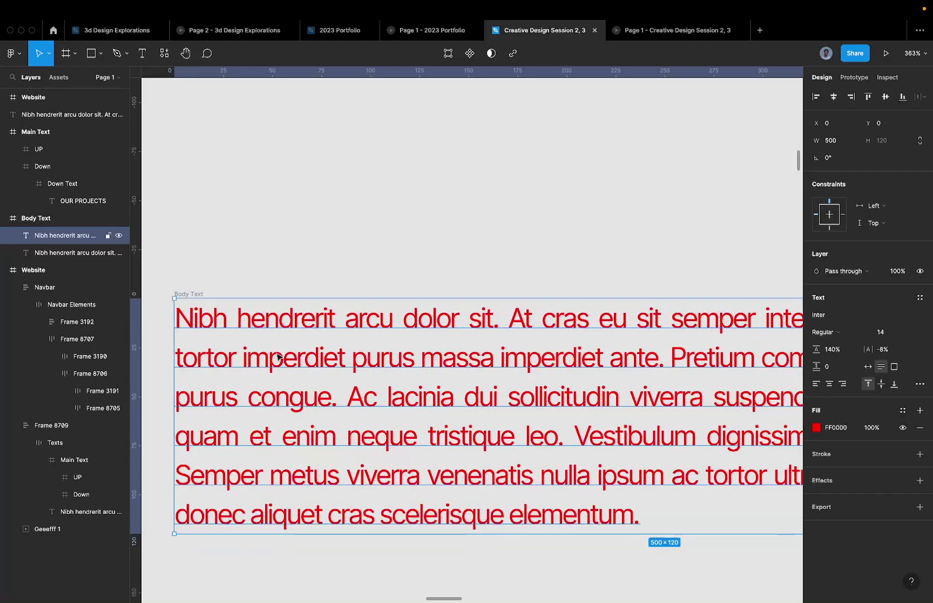
{"action": "scroll", "coordinate": [277, 357], "scroll_direction": "down", "scroll_amount": 3}
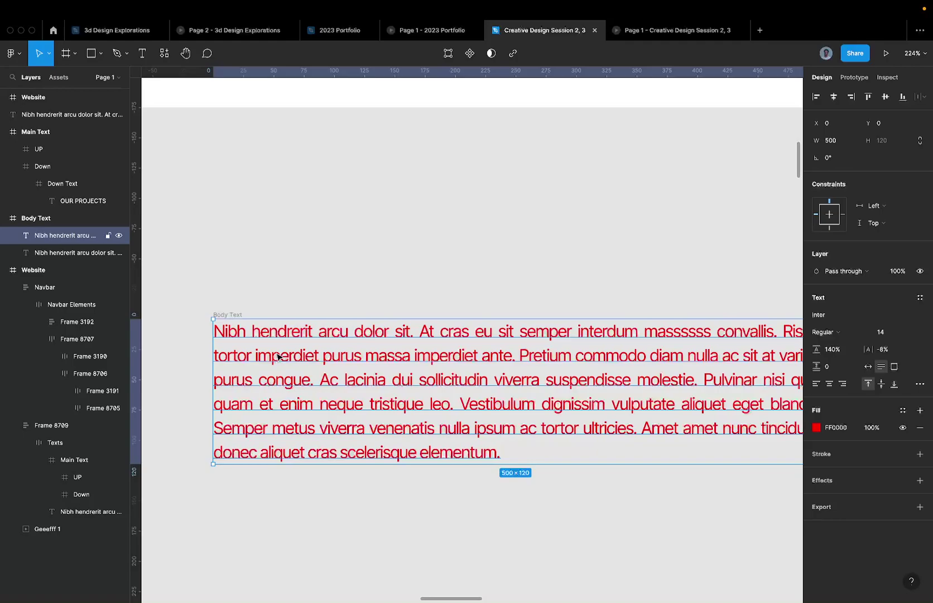
{"action": "key", "text": "super+alt+g"}
Name the new frame around the red paragraph '1'
{"action": "scroll", "coordinate": [277, 358], "scroll_direction": "down", "scroll_amount": 3}
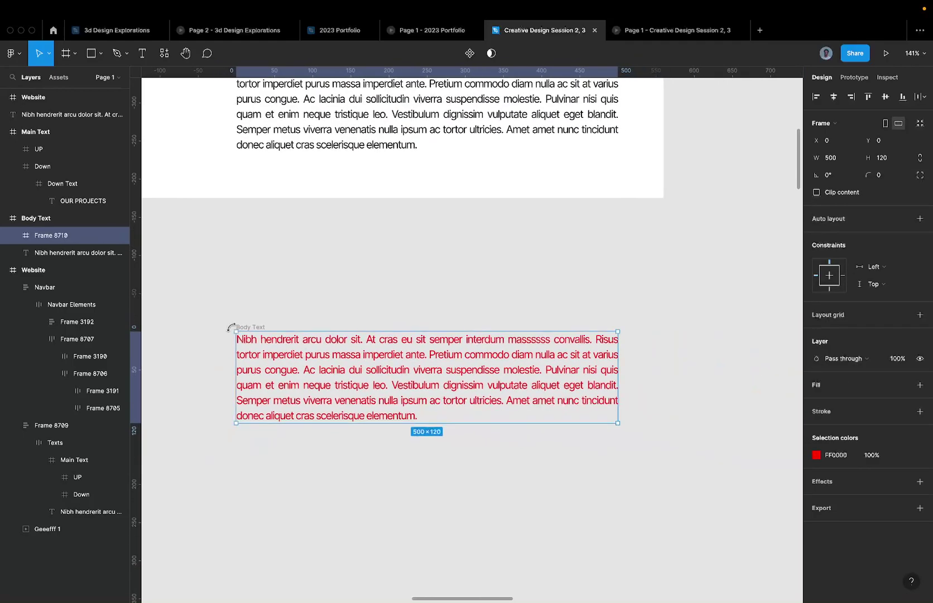
{"action": "key", "text": "super+r"}
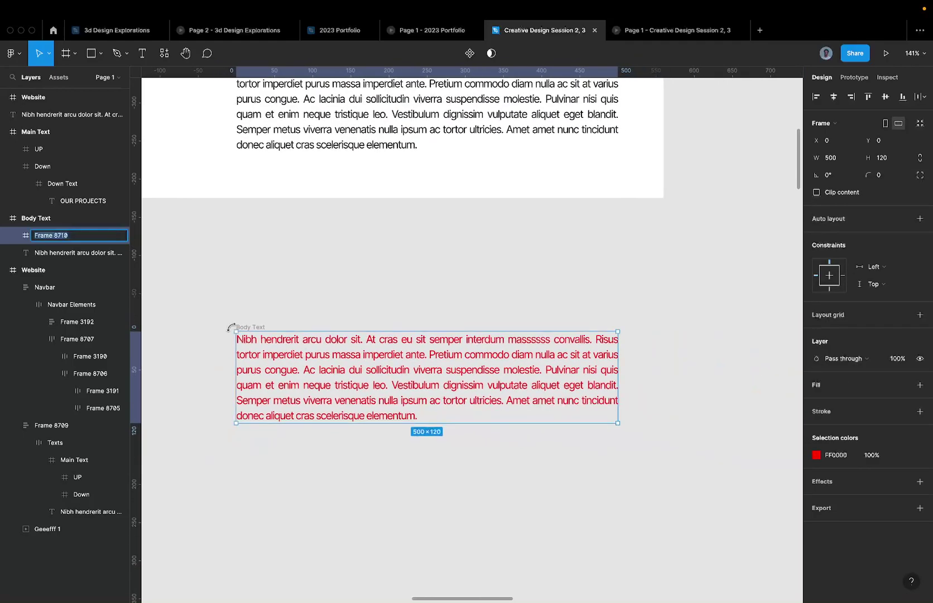
{"action": "type", "text": "1"}
{"action": "key", "text": "Return"}
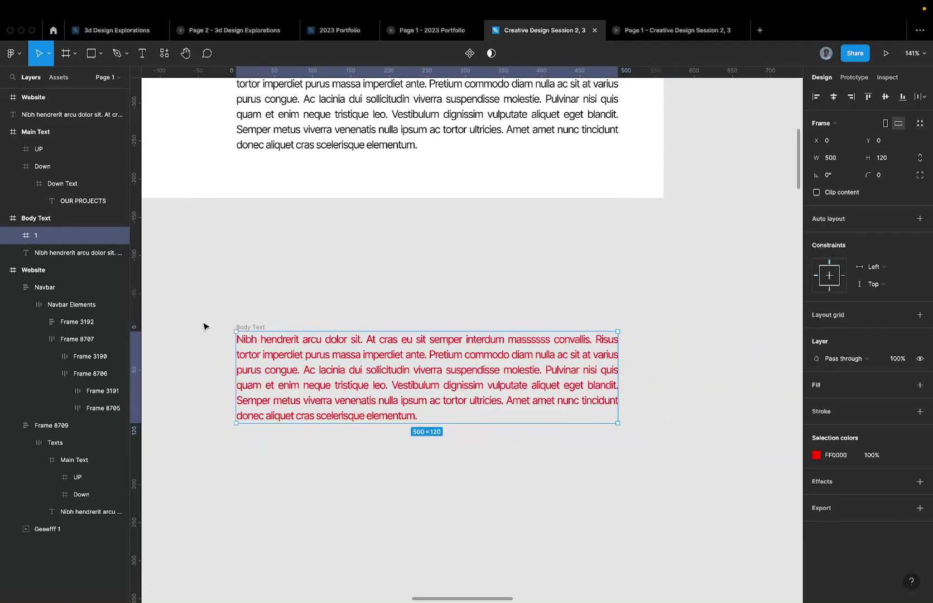
Shrink frame 1 to 18 px tall to fit one line of text
{"action": "scroll", "coordinate": [204, 327], "scroll_direction": "up", "scroll_amount": 5}
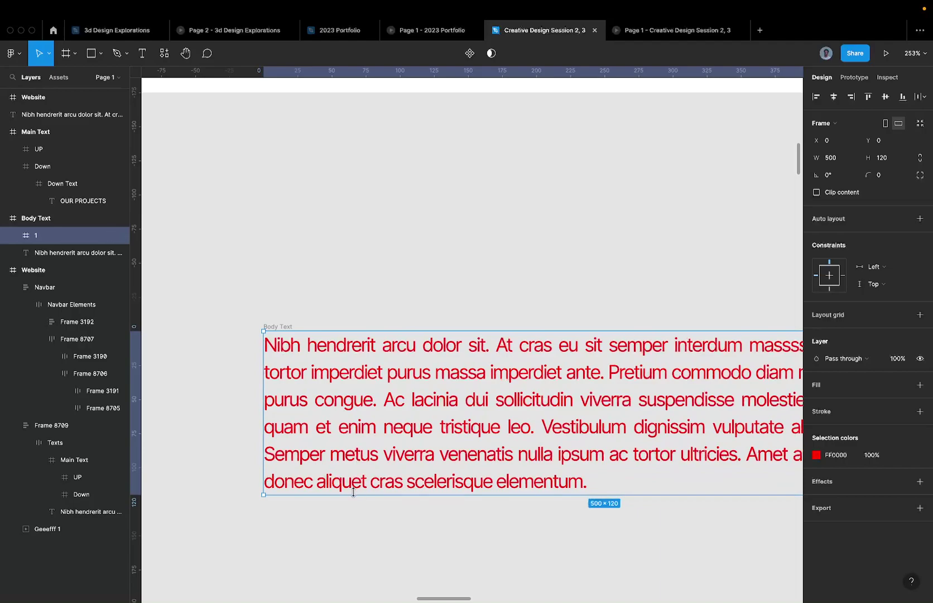
{"action": "left_click_drag", "start_coordinate": [353, 492], "coordinate": [361, 357]}
{"action": "scroll", "coordinate": [360, 360], "scroll_direction": "up", "scroll_amount": 3}
{"action": "scroll", "coordinate": [361, 360], "scroll_direction": "right", "scroll_amount": 5}
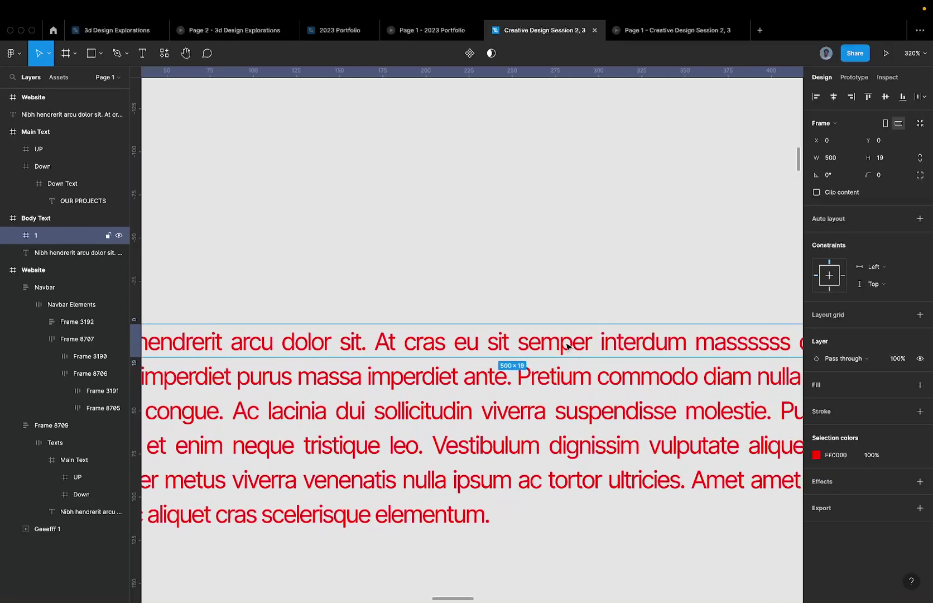
{"action": "scroll", "coordinate": [566, 346], "scroll_direction": "up", "scroll_amount": 10}
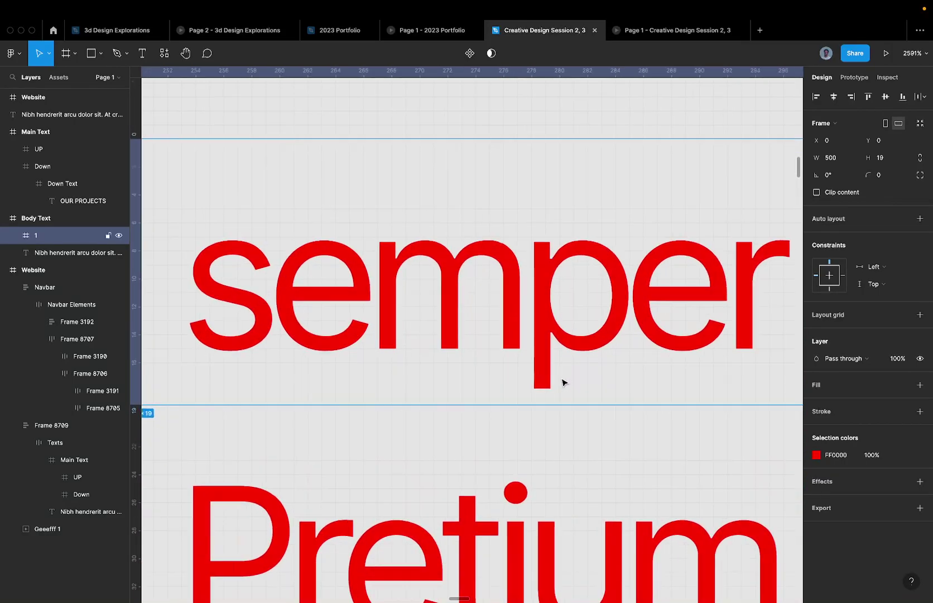
{"action": "left_click_drag", "start_coordinate": [552, 405], "coordinate": [552, 392]}
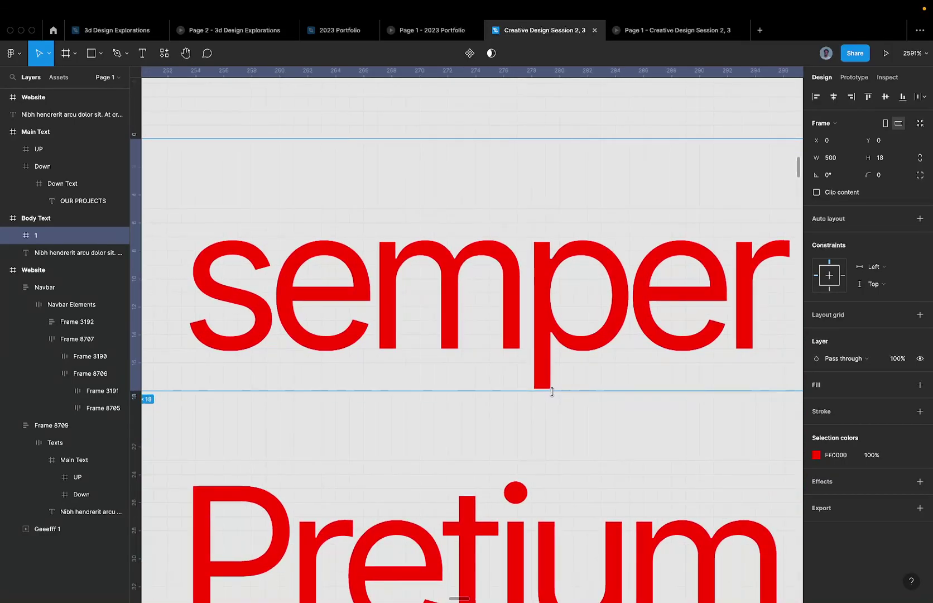
Enable Clip content on frame 1 so only the first red line shows
{"action": "scroll", "coordinate": [552, 392], "scroll_direction": "down", "scroll_amount": 5}
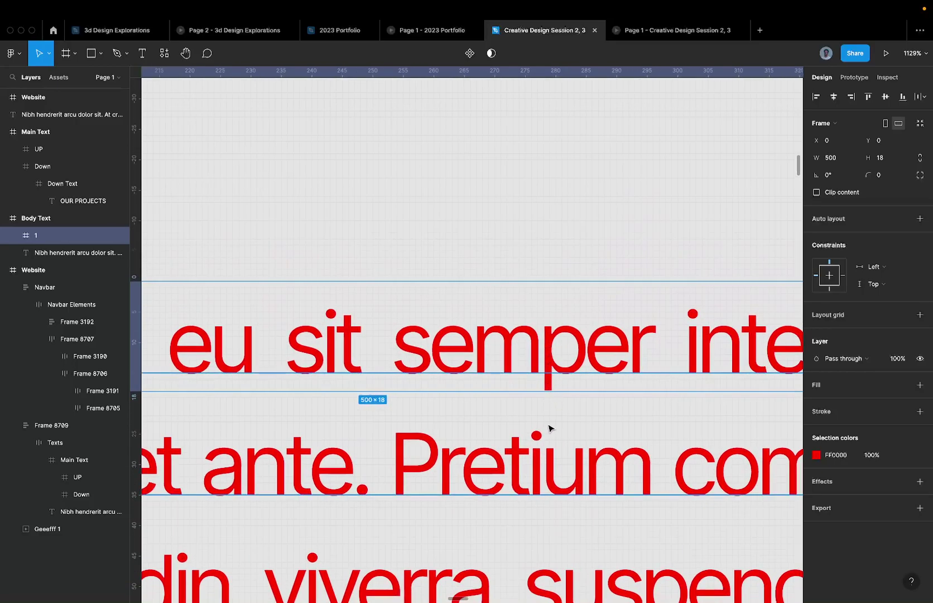
{"action": "scroll", "coordinate": [548, 428], "scroll_direction": "down", "scroll_amount": 8}
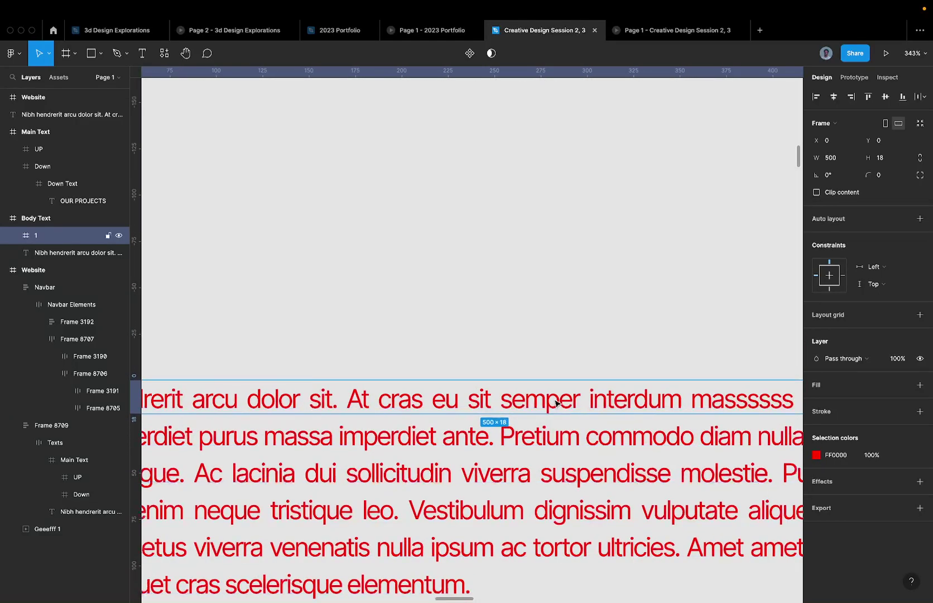
{"action": "scroll", "coordinate": [555, 402], "scroll_direction": "down", "scroll_amount": 6}
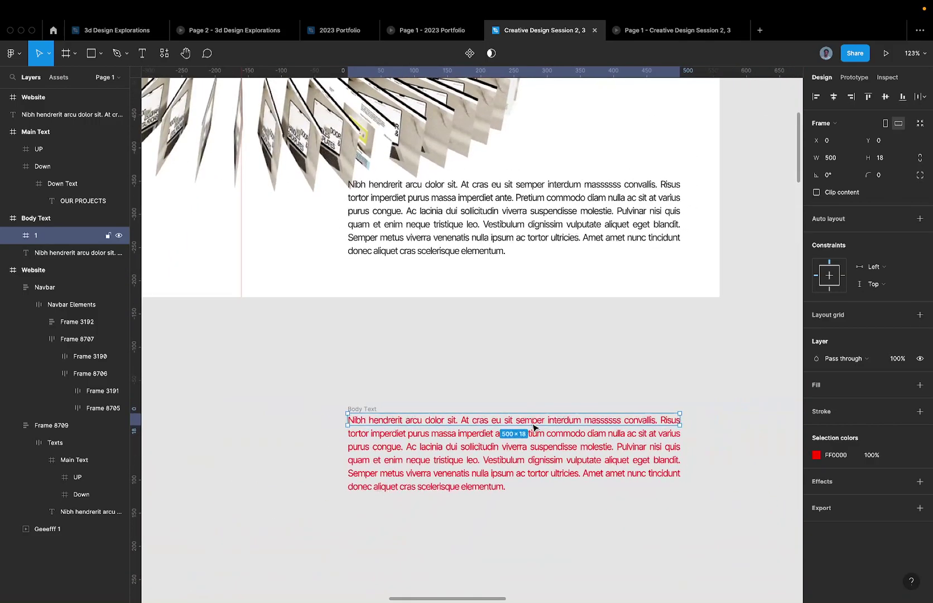
{"action": "scroll", "coordinate": [533, 427], "scroll_direction": "up", "scroll_amount": 4}
{"action": "scroll", "coordinate": [533, 427], "scroll_direction": "down", "scroll_amount": 3}
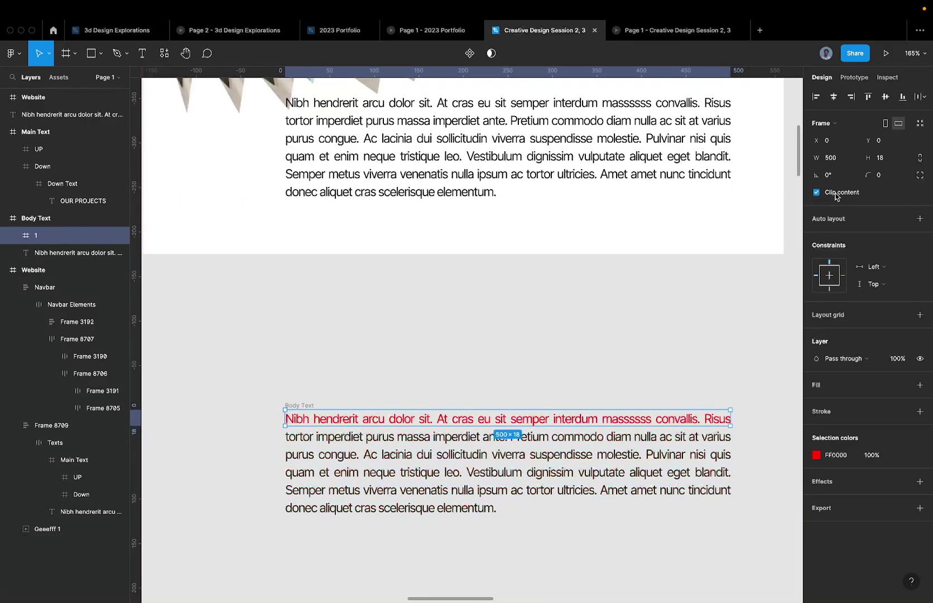
{"action": "left_click", "coordinate": [818, 193]}
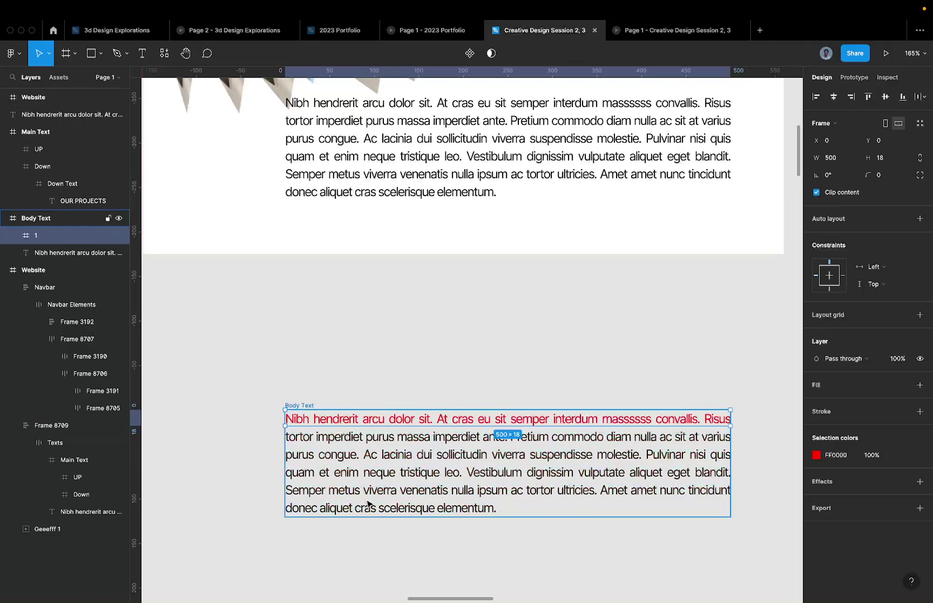
{"action": "scroll", "coordinate": [377, 440], "scroll_direction": "up", "scroll_amount": 5}
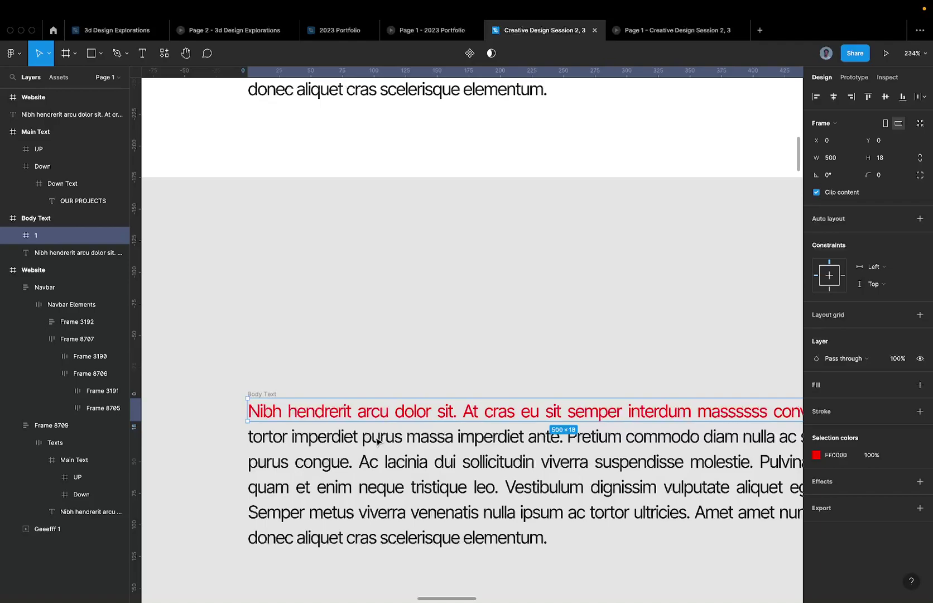
Wrap frame 1 in a new parent frame named 'Line 1'
{"action": "right_click", "coordinate": [423, 411]}
{"action": "left_click", "coordinate": [470, 391]}
{"action": "key", "text": "super+r"}
{"action": "type", "text": "L"}
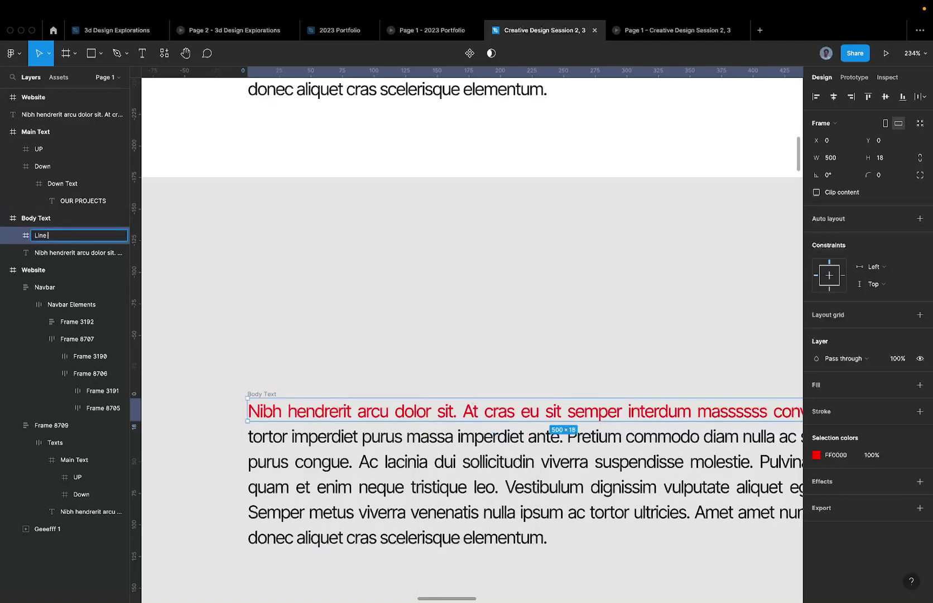
{"action": "type", "text": "ine 1"}
{"action": "key", "text": "Return"}
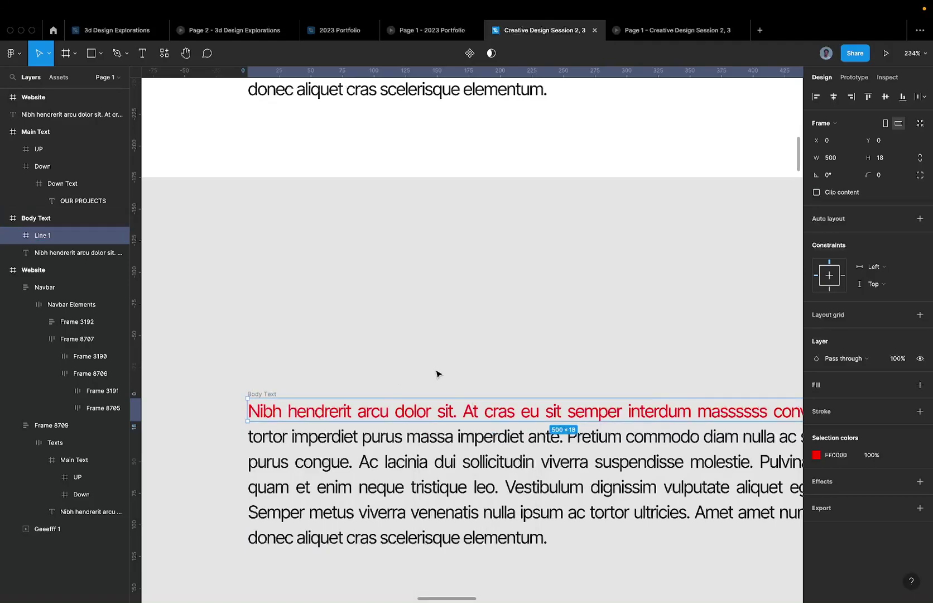
Inspect frame 1's text layer in the Layers panel, then reselect Line 1
{"action": "scroll", "coordinate": [418, 408], "scroll_direction": "down", "scroll_amount": 2}
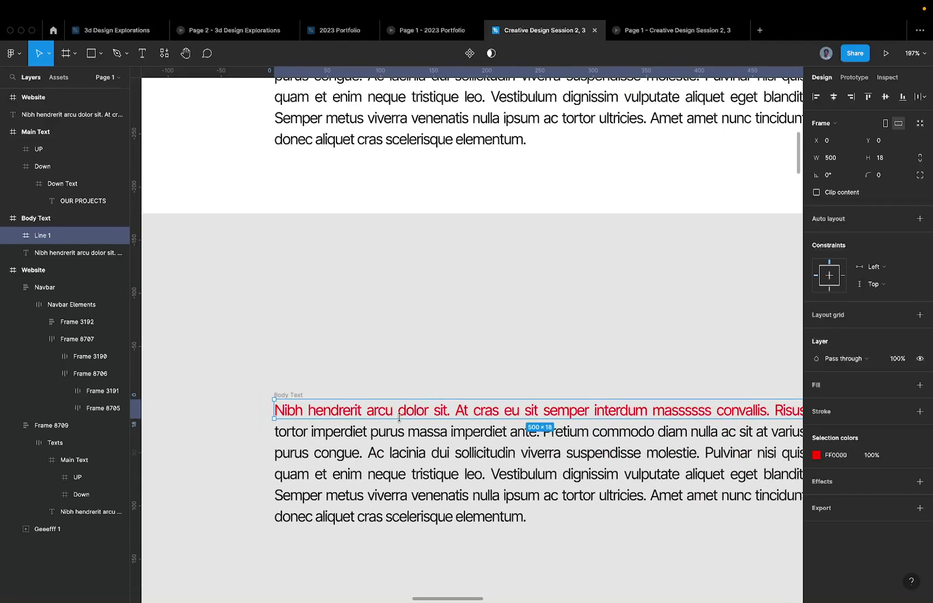
{"action": "key", "text": "ctrl+v"}
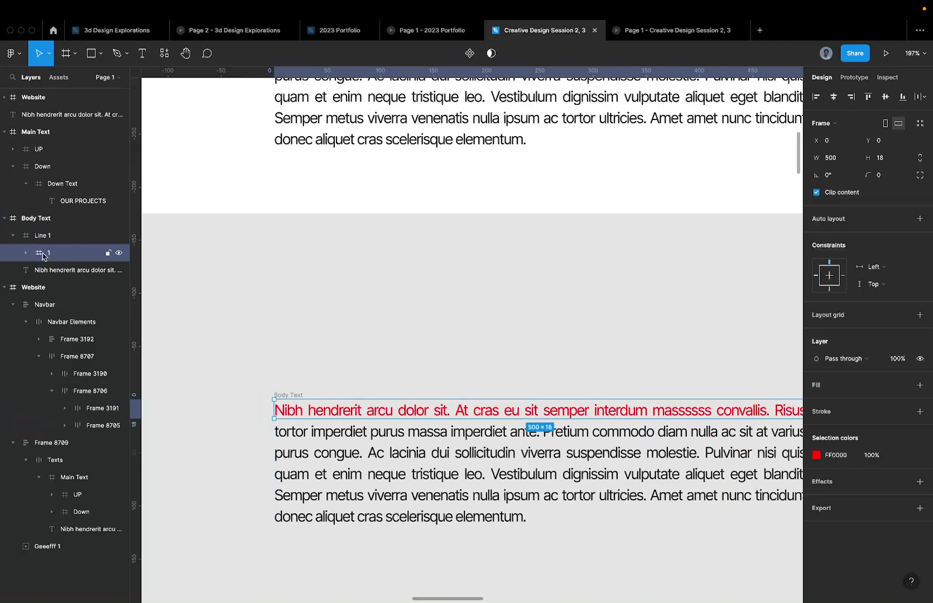
{"action": "left_click", "coordinate": [27, 253]}
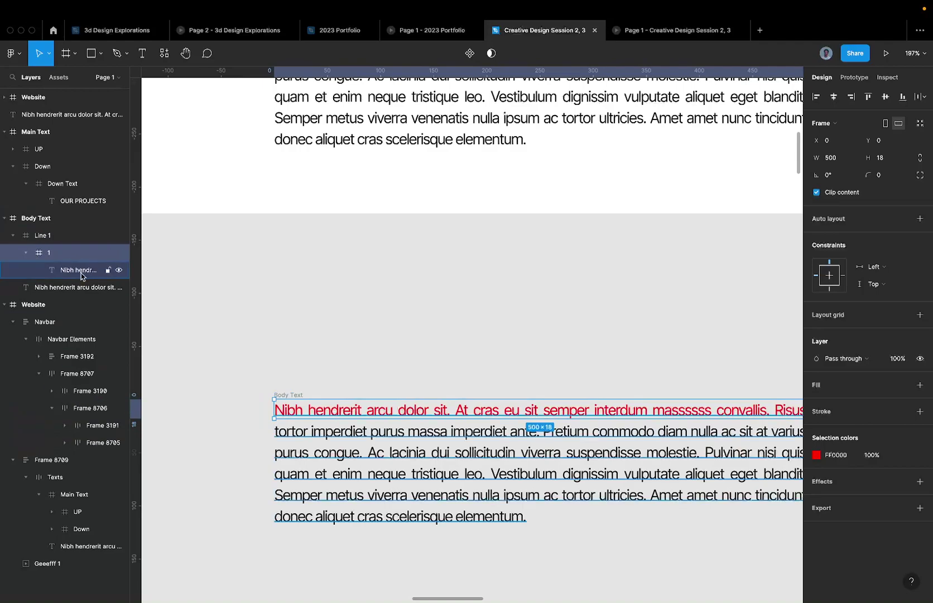
{"action": "left_click", "coordinate": [81, 274]}
{"action": "left_click", "coordinate": [39, 255]}
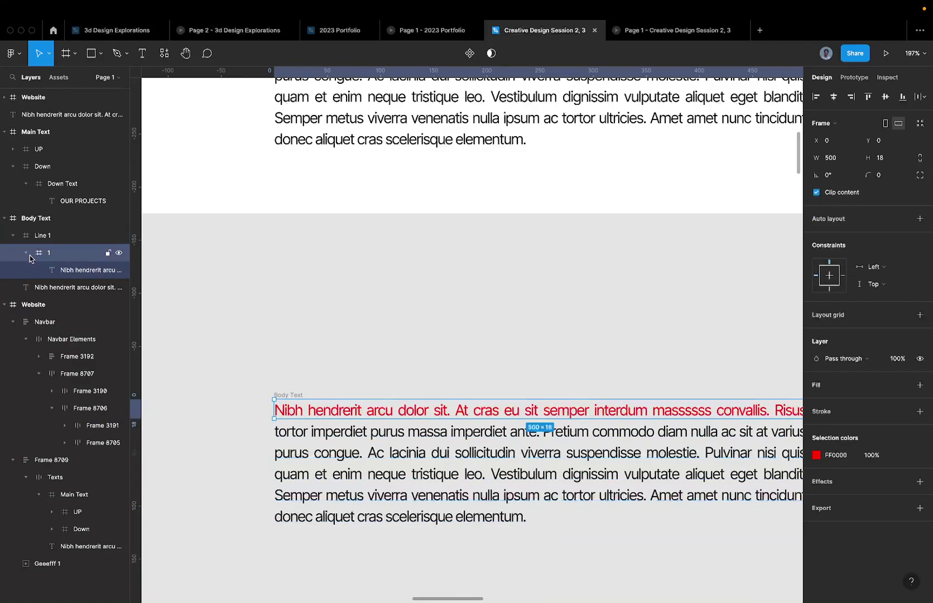
{"action": "left_click", "coordinate": [26, 253]}
{"action": "left_click", "coordinate": [69, 237]}
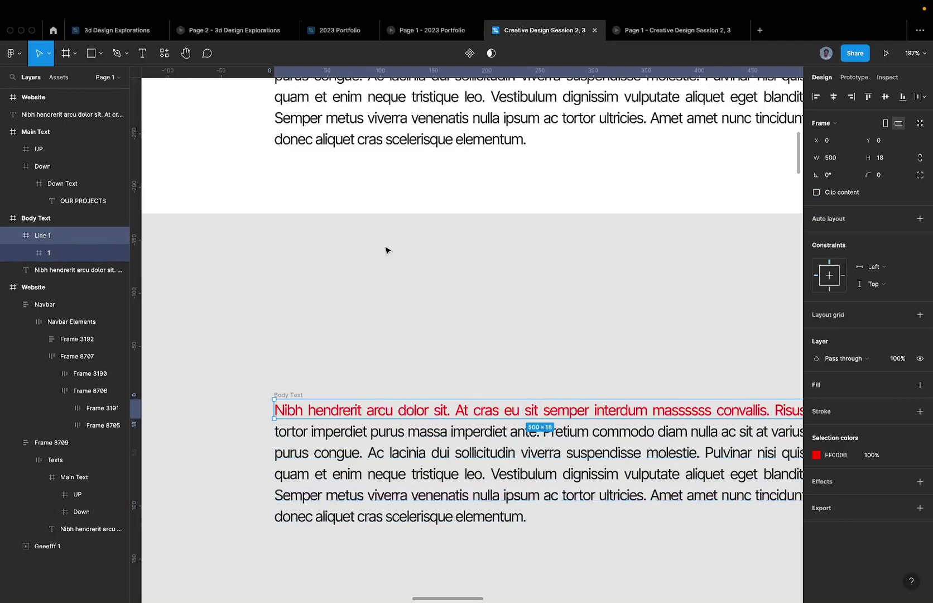
Duplicate Line 1 as Line 2 and move it down to Y 20
{"action": "key", "text": "ctrl+d"}
{"action": "key", "text": "shift+Down"}
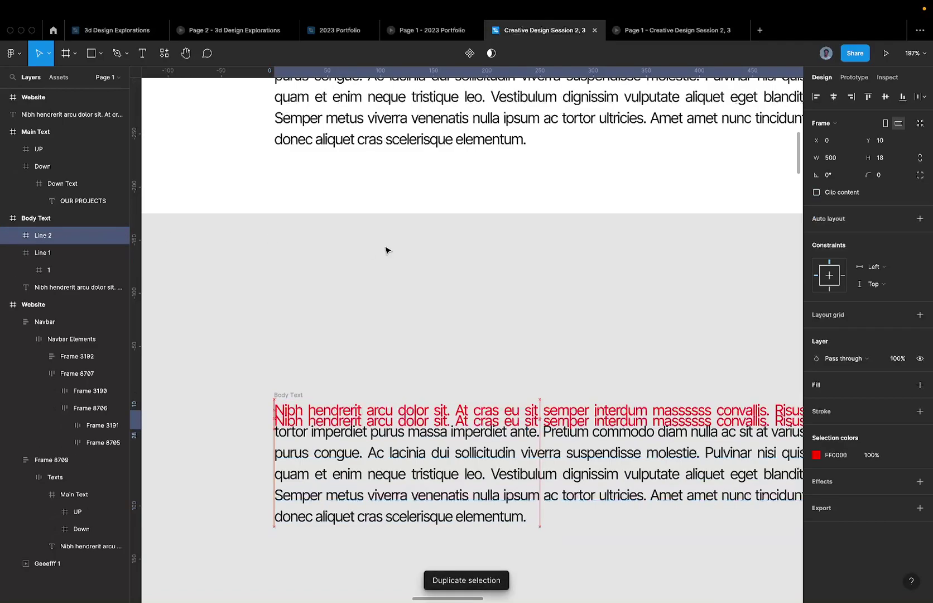
{"action": "key", "text": "shift+Down"}
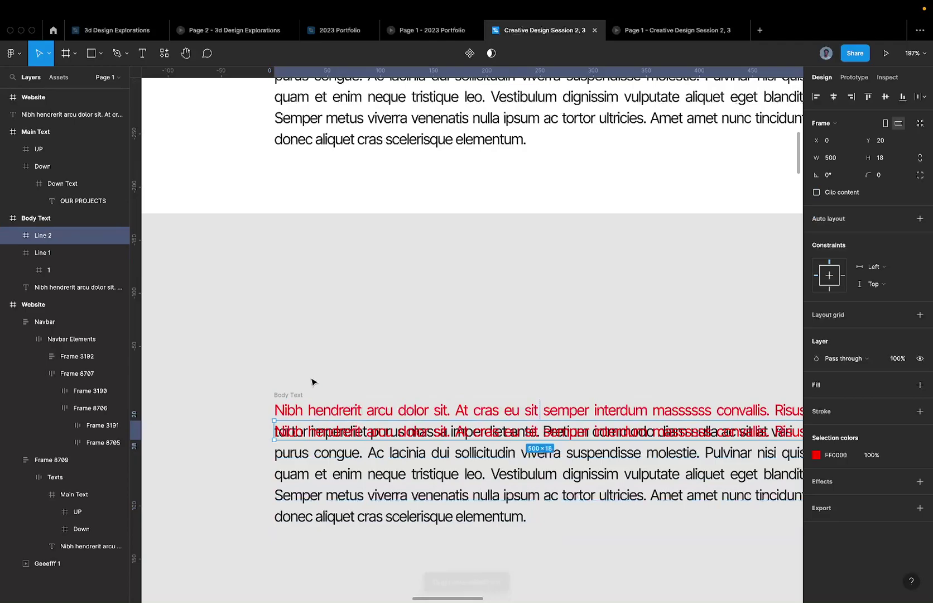
{"action": "scroll", "coordinate": [296, 400], "scroll_direction": "up", "scroll_amount": 10}
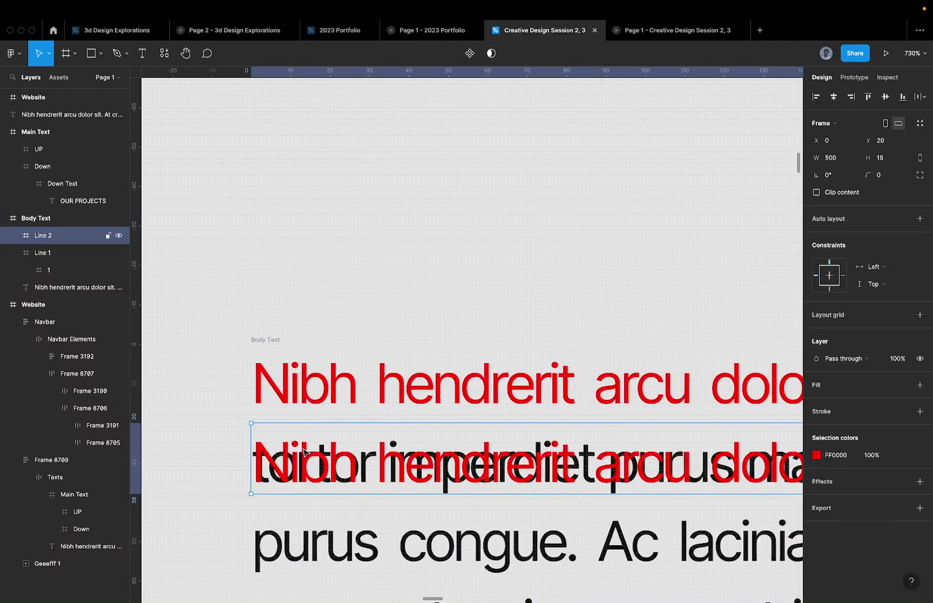
Try shifting Line 2's text up 20, then undo it and deselect
{"action": "left_click", "coordinate": [304, 451]}
{"action": "double_click", "coordinate": [304, 451]}
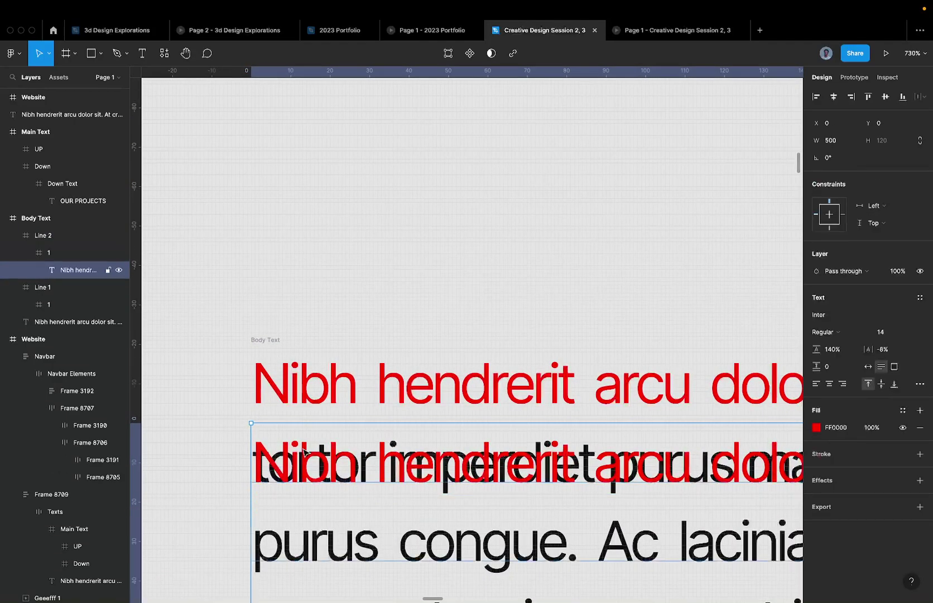
{"action": "key", "text": "shift+Up"}
{"action": "key", "text": "shift+Up"}
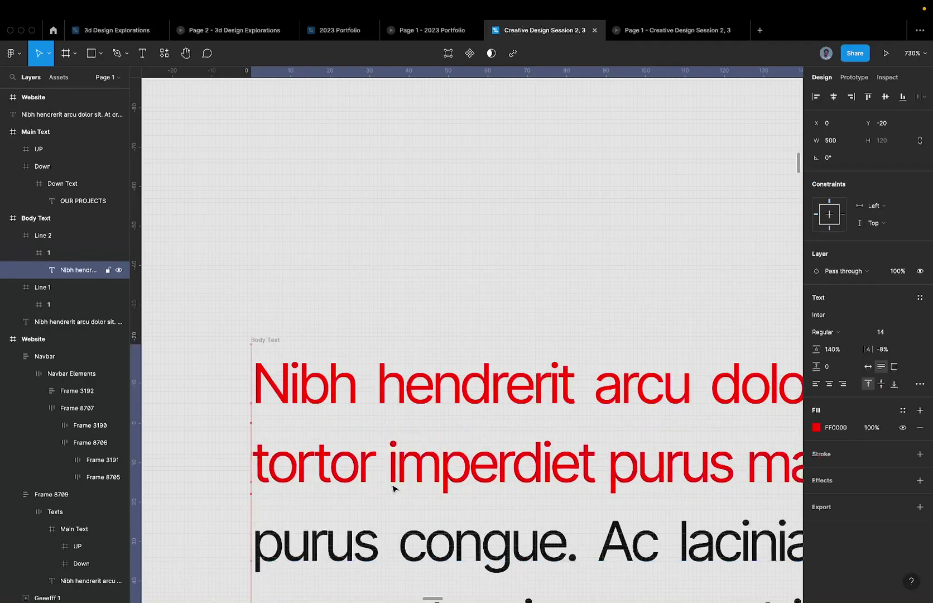
{"action": "key", "text": "ctrl+z"}
{"action": "key", "text": "ctrl+z"}
{"action": "scroll", "coordinate": [391, 488], "scroll_direction": "down", "scroll_amount": 5}
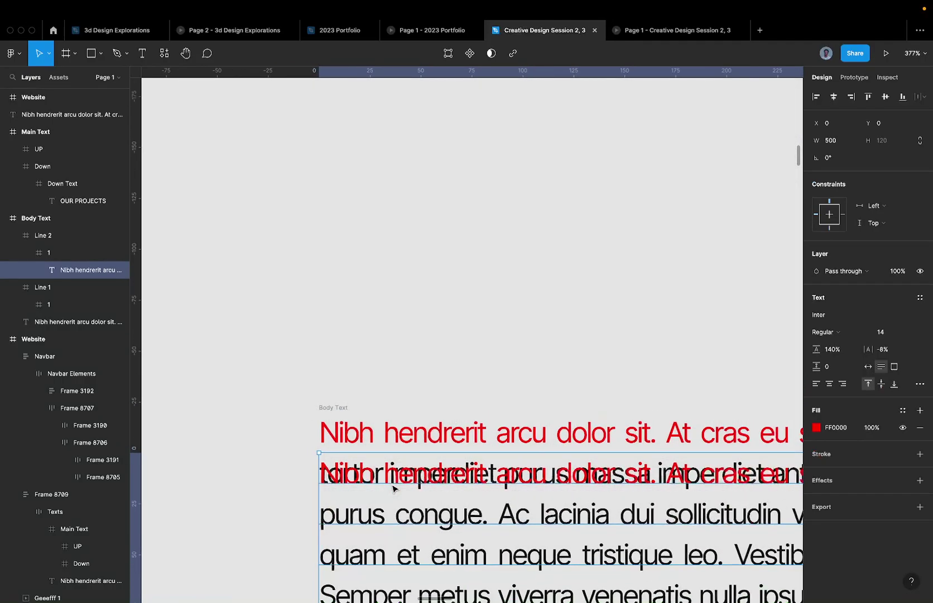
{"action": "key", "text": "Escape"}
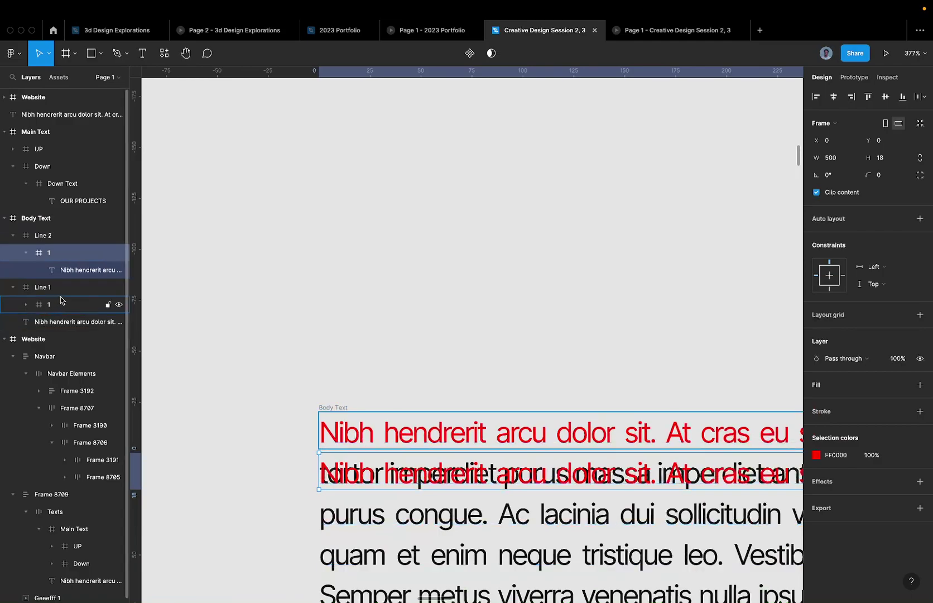
{"action": "left_click", "coordinate": [394, 445]}
{"action": "scroll", "coordinate": [393, 445], "scroll_direction": "down", "scroll_amount": 5}
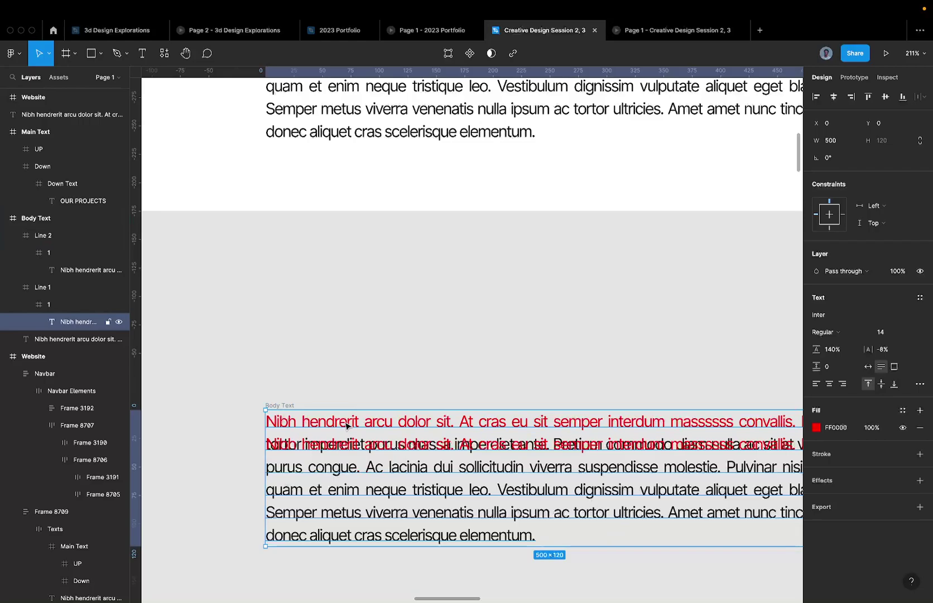
{"action": "left_click", "coordinate": [315, 340]}
Shift Line 2's nested text up to Y -20 so the second line shows red
{"action": "left_click", "coordinate": [312, 446]}
{"action": "scroll", "coordinate": [313, 447], "scroll_direction": "up", "scroll_amount": 3}
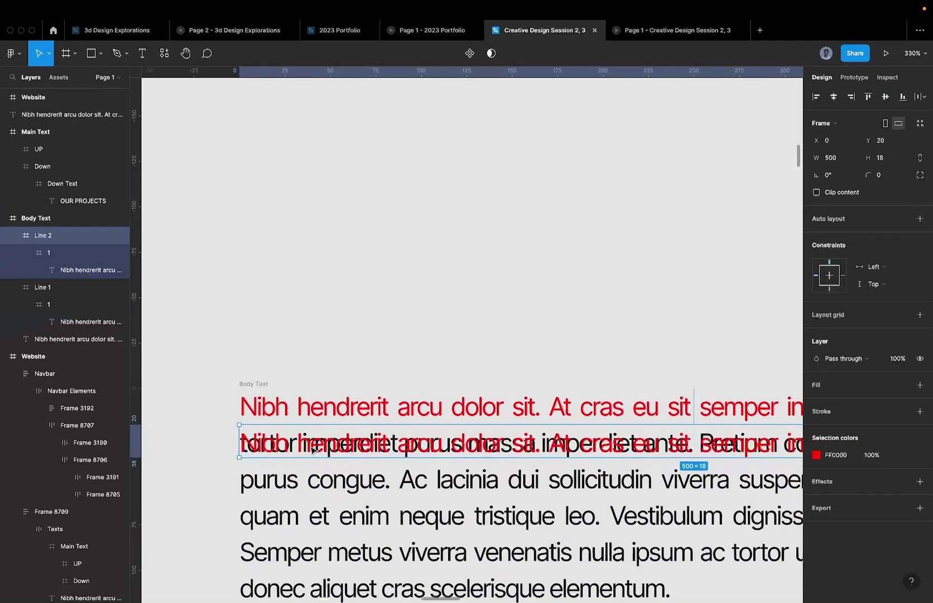
{"action": "scroll", "coordinate": [312, 449], "scroll_direction": "up", "scroll_amount": 1}
{"action": "double_click", "coordinate": [314, 447]}
{"action": "double_click", "coordinate": [314, 446]}
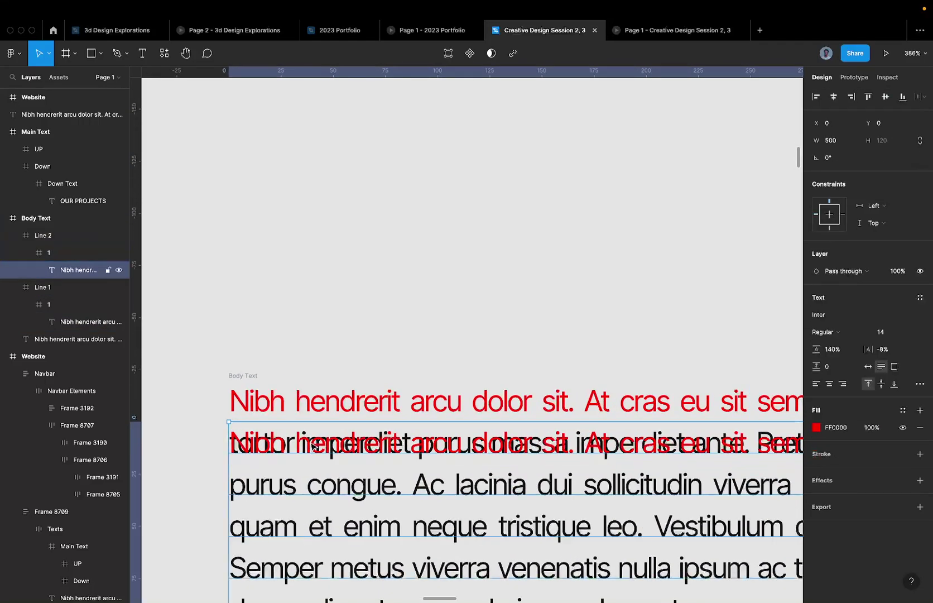
{"action": "double_click", "coordinate": [313, 446]}
{"action": "key", "text": "Escape"}
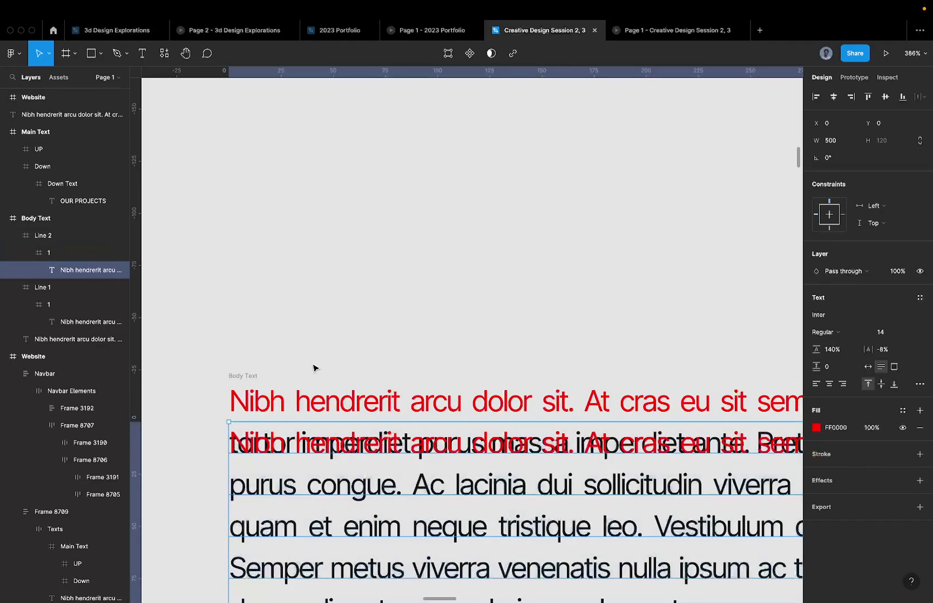
{"action": "key", "text": "shift+Up"}
{"action": "key", "text": "shift+Up"}
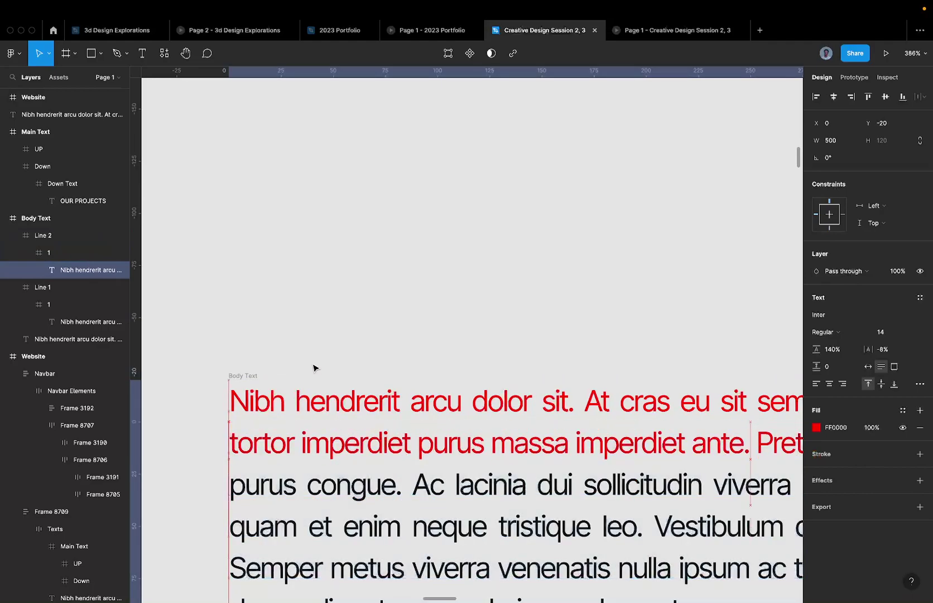
{"action": "left_click", "coordinate": [315, 368]}
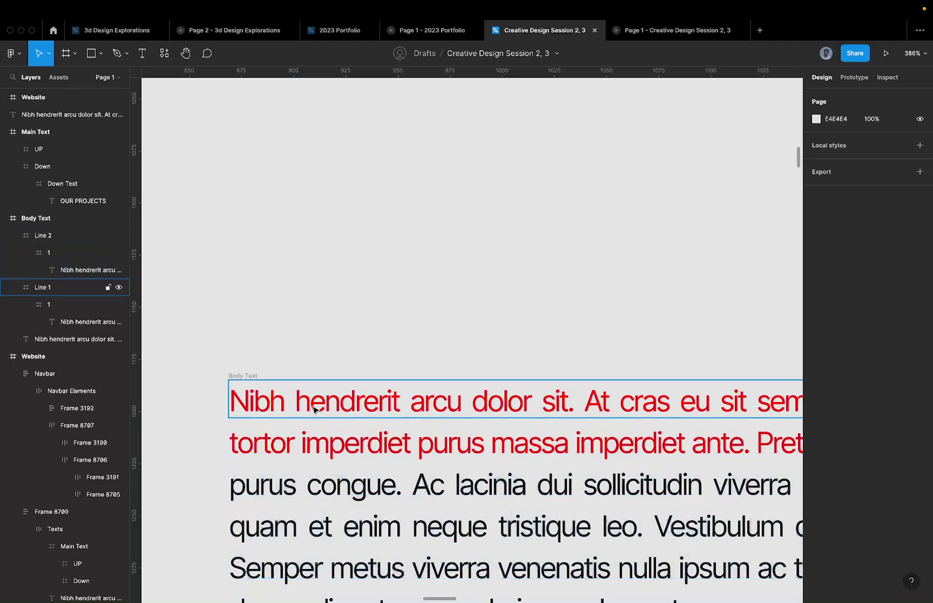
{"action": "left_click", "coordinate": [299, 453]}
{"action": "scroll", "coordinate": [298, 453], "scroll_direction": "down", "scroll_amount": 3}
{"action": "scroll", "coordinate": [299, 453], "scroll_direction": "down", "scroll_amount": 2}
{"action": "scroll", "coordinate": [335, 431], "scroll_direction": "down", "scroll_amount": 2}
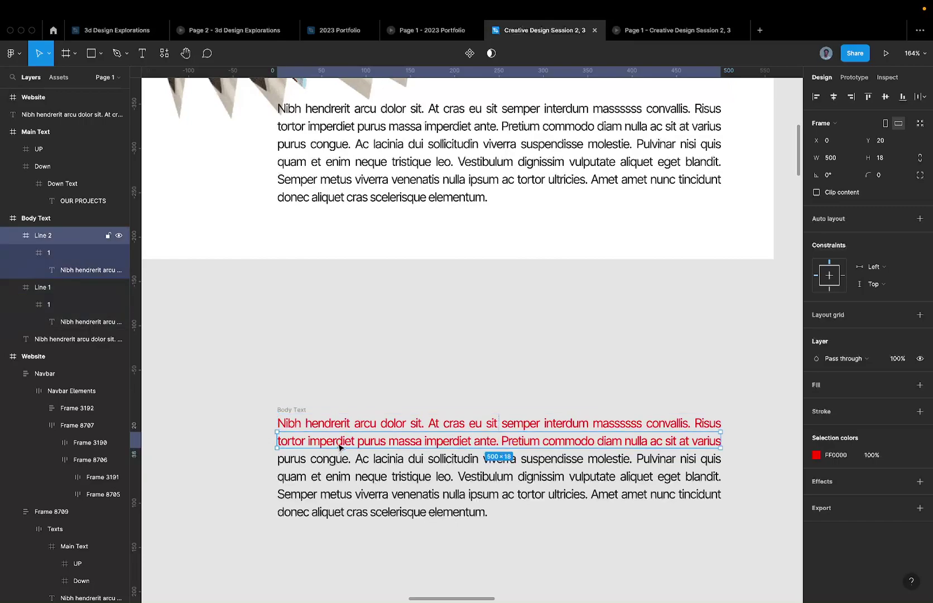
Duplicate Line 2 into a Line 3 copy at Y 40, then undo it
{"action": "key", "text": "ctrl+d"}
{"action": "scroll", "coordinate": [317, 465], "scroll_direction": "up", "scroll_amount": 1}
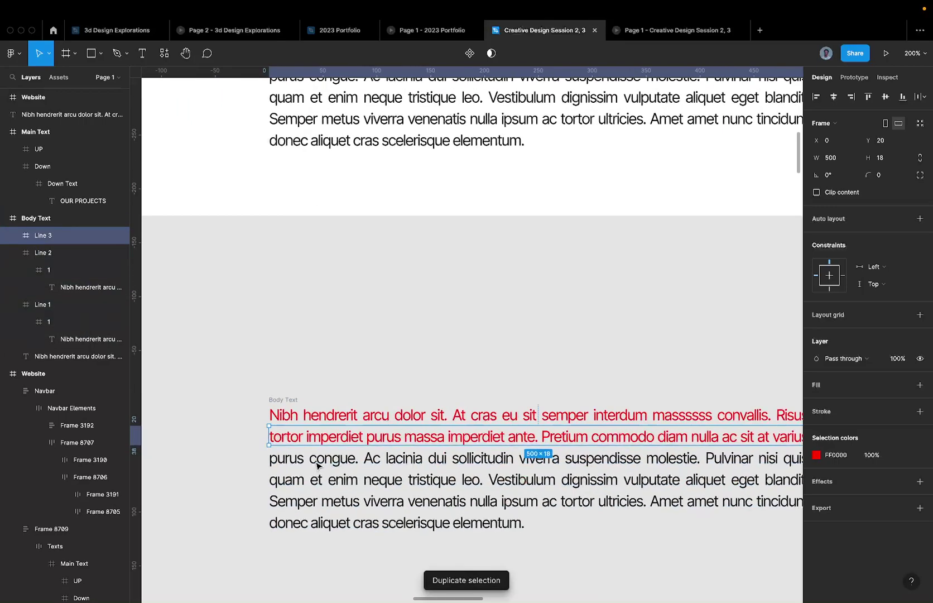
{"action": "key", "text": "shift+Down"}
{"action": "key", "text": "shift+Down"}
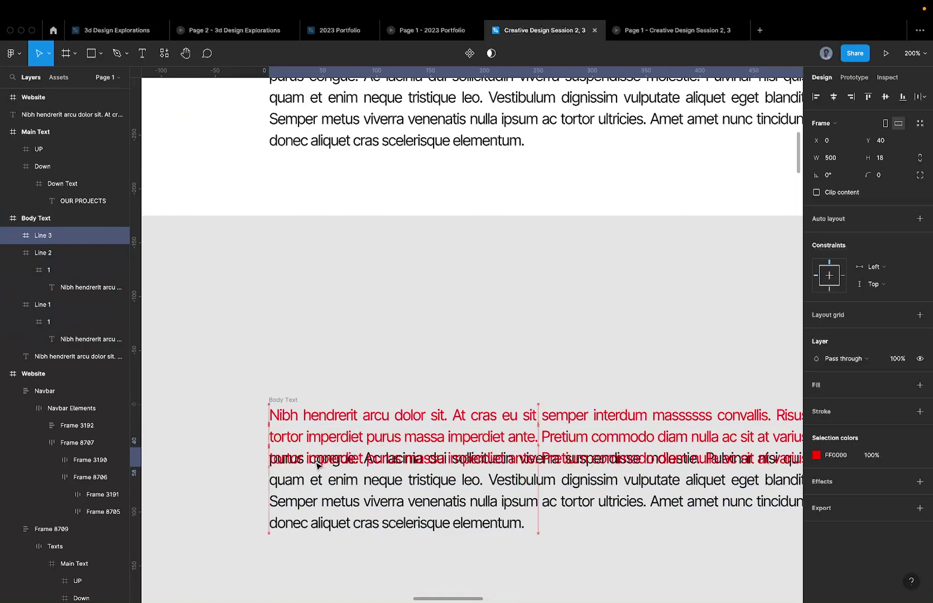
{"action": "key", "text": "ctrl+z"}
{"action": "key", "text": "ctrl+z"}
{"action": "key", "text": "ctrl+z"}
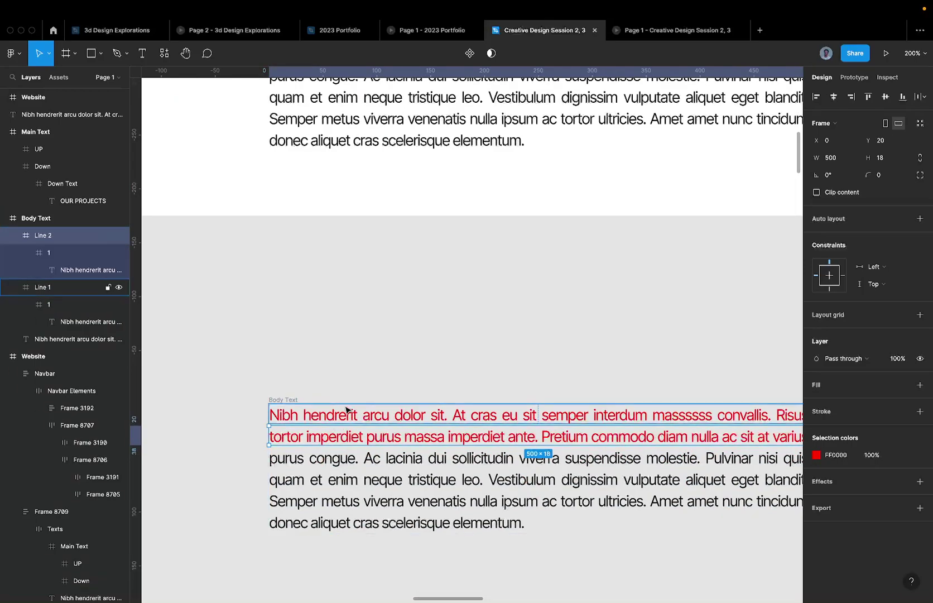
{"action": "scroll", "coordinate": [346, 411], "scroll_direction": "up", "scroll_amount": 2}
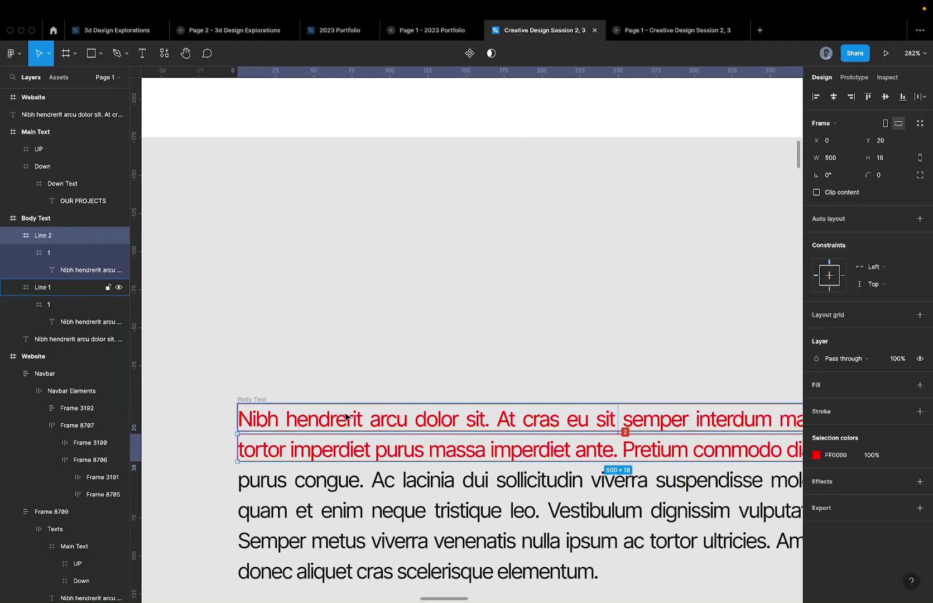
Wrap Line 1 and Line 2 in an auto-layout frame named 'Lines'
{"action": "left_click", "coordinate": [348, 419], "text": "shift"}
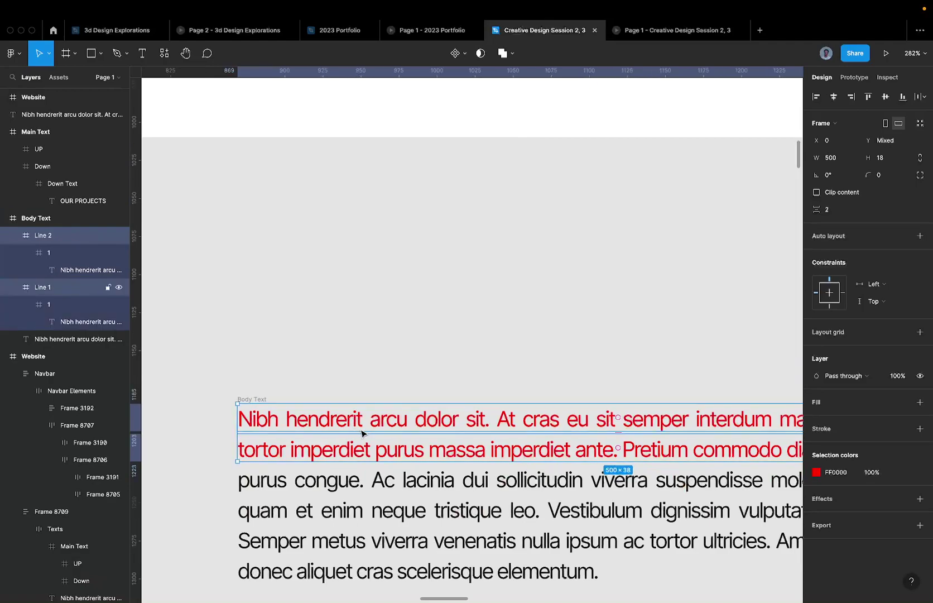
{"action": "key", "text": "shift+a"}
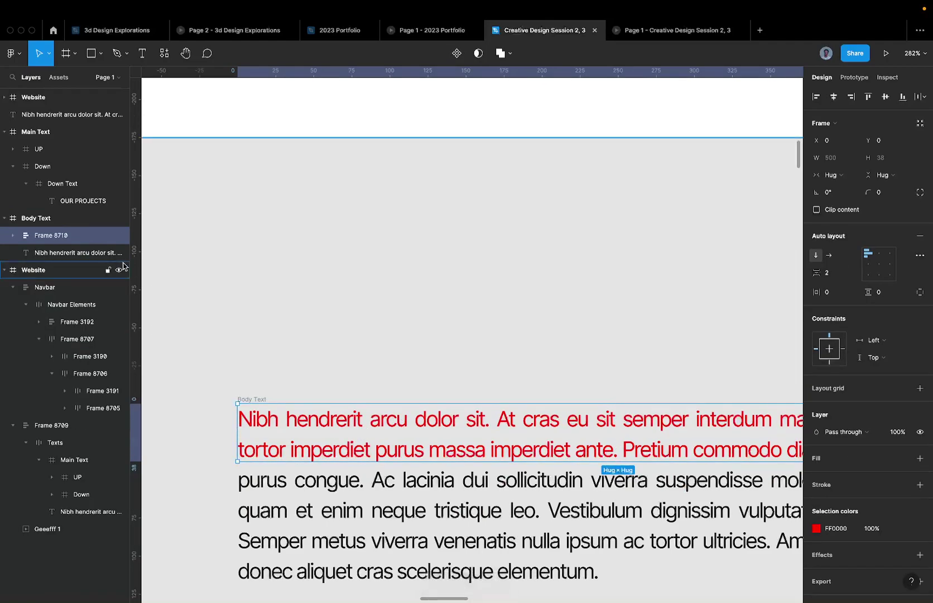
{"action": "key", "text": "super+r"}
{"action": "type", "text": "L"}
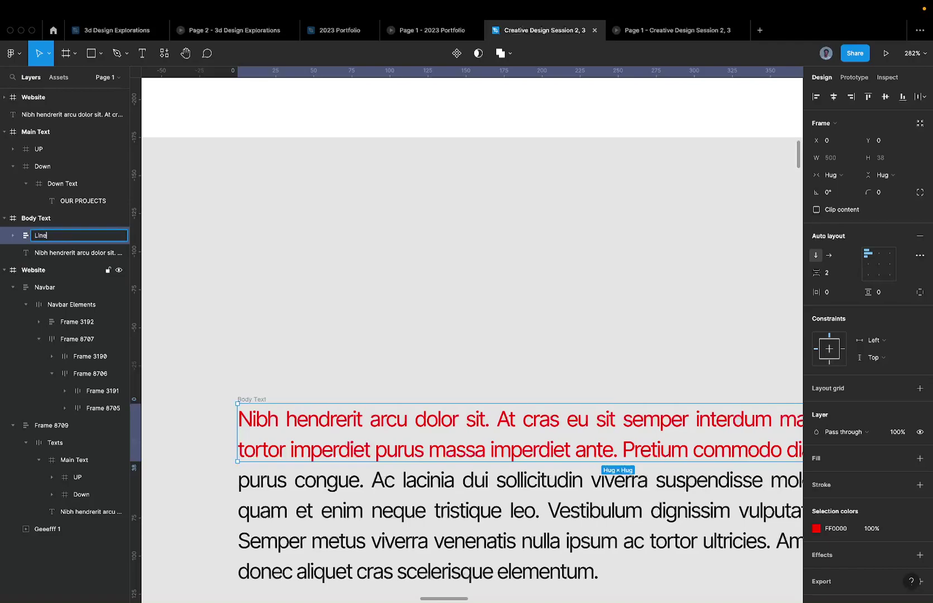
{"action": "key", "text": "Return"}
{"action": "key", "text": "Return"}
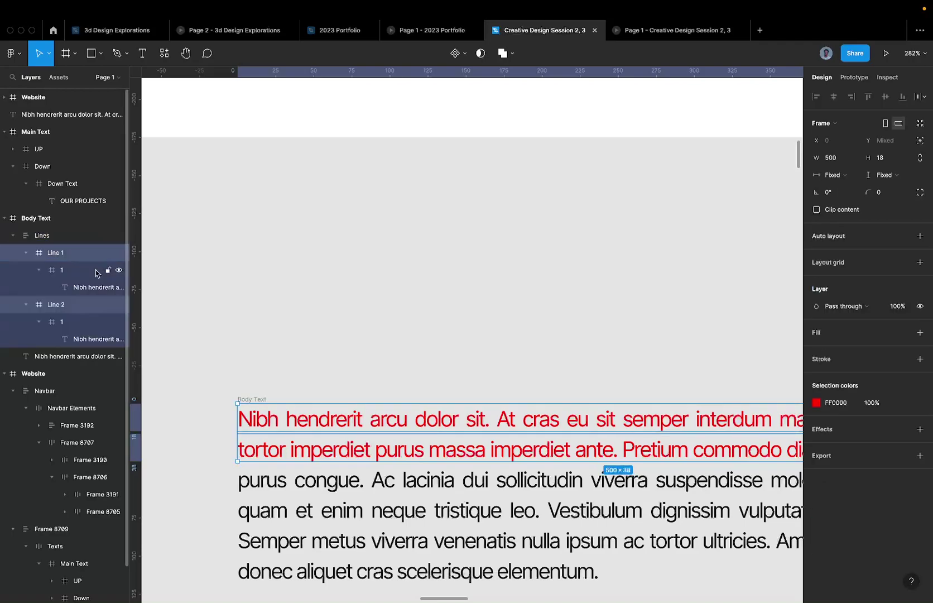
Add Line 3 and Line 4, offsetting each text up to show lines three and four
{"action": "left_click", "coordinate": [310, 449]}
{"action": "key", "text": "super+d"}
{"action": "key", "text": "Return"}
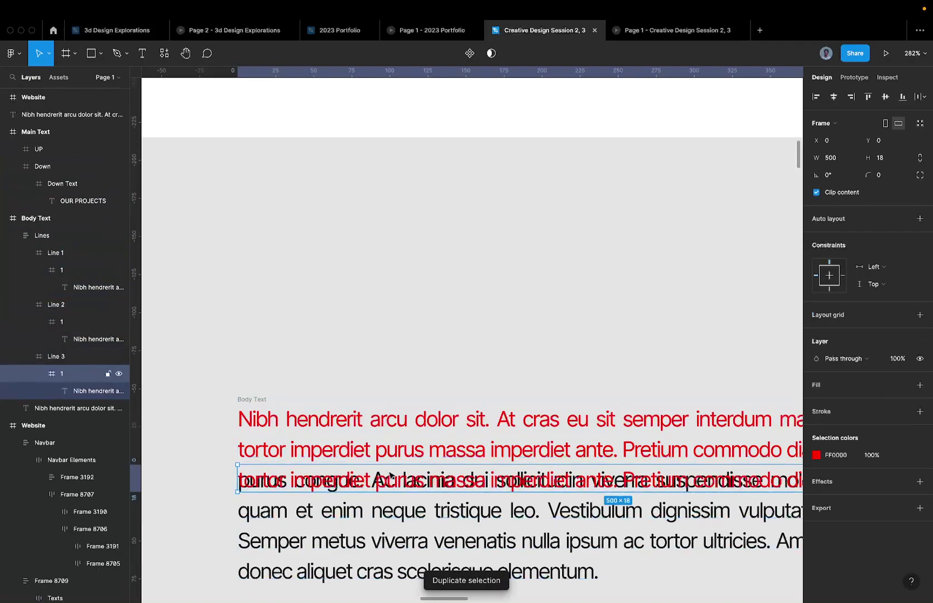
{"action": "key", "text": "Return"}
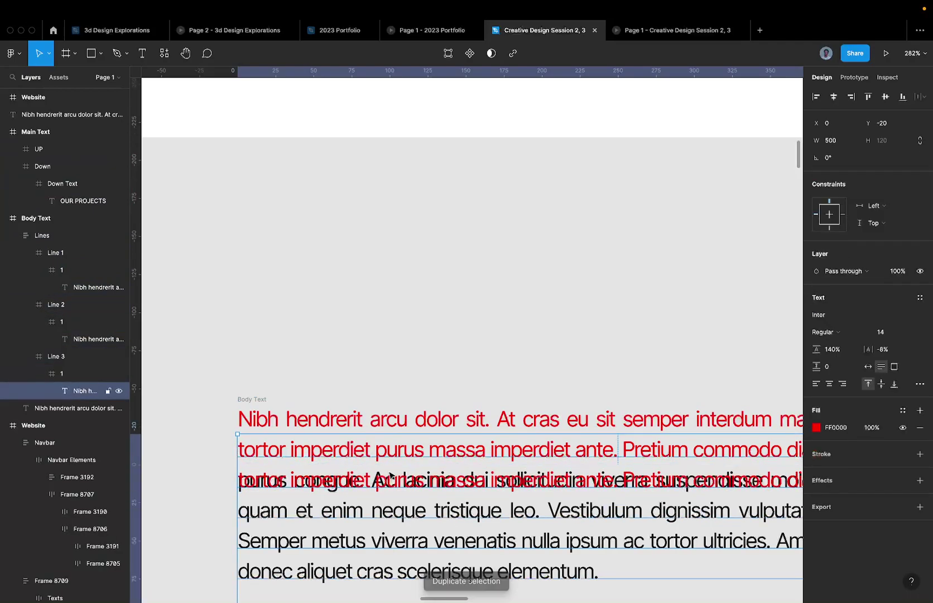
{"action": "key", "text": "shift+Up"}
{"action": "key", "text": "shift+Up"}
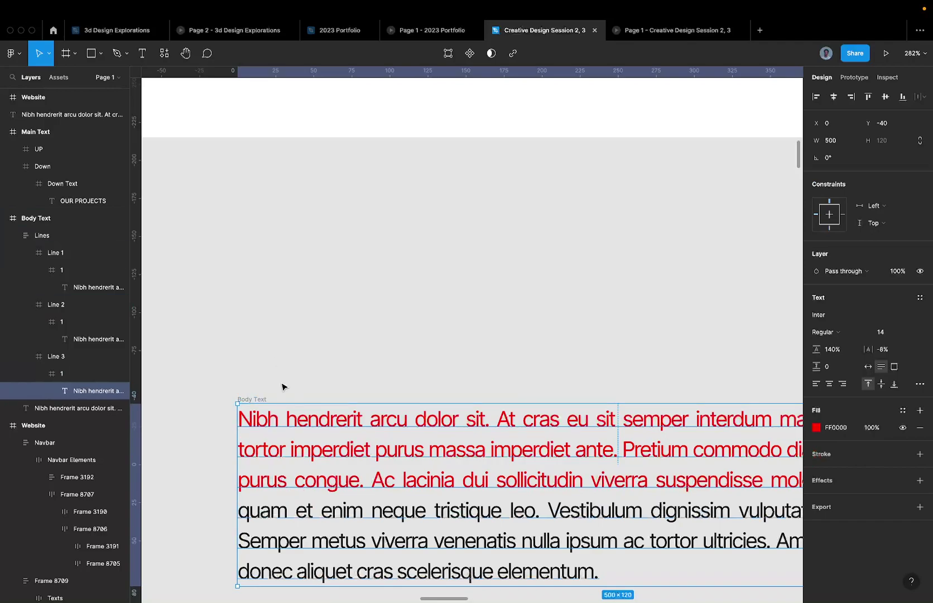
{"action": "left_click", "coordinate": [56, 356]}
{"action": "key", "text": "super+d"}
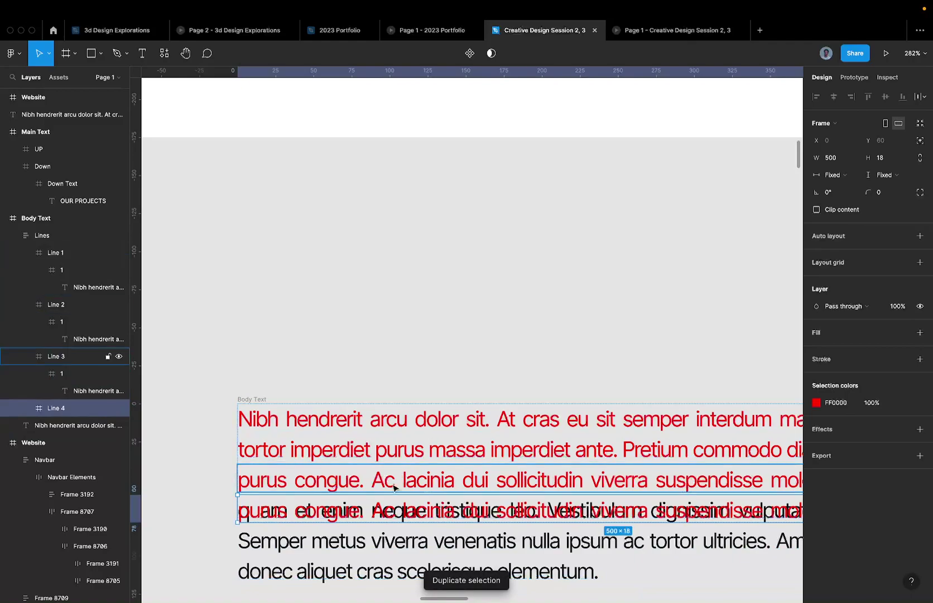
{"action": "key", "text": "Return"}
{"action": "key", "text": "Return"}
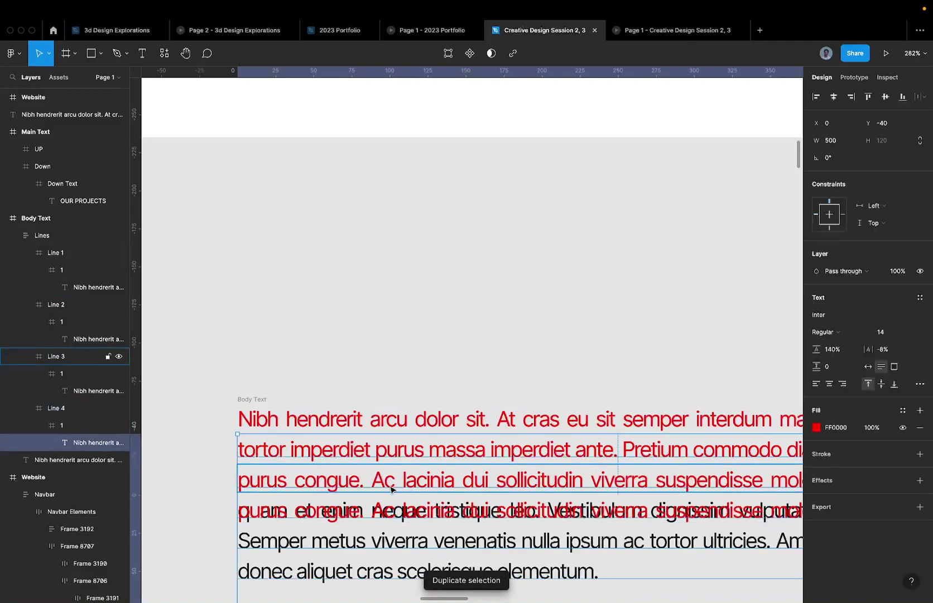
{"action": "key", "text": "shift+Up"}
{"action": "key", "text": "shift+Up"}
{"action": "left_click", "coordinate": [392, 490]}
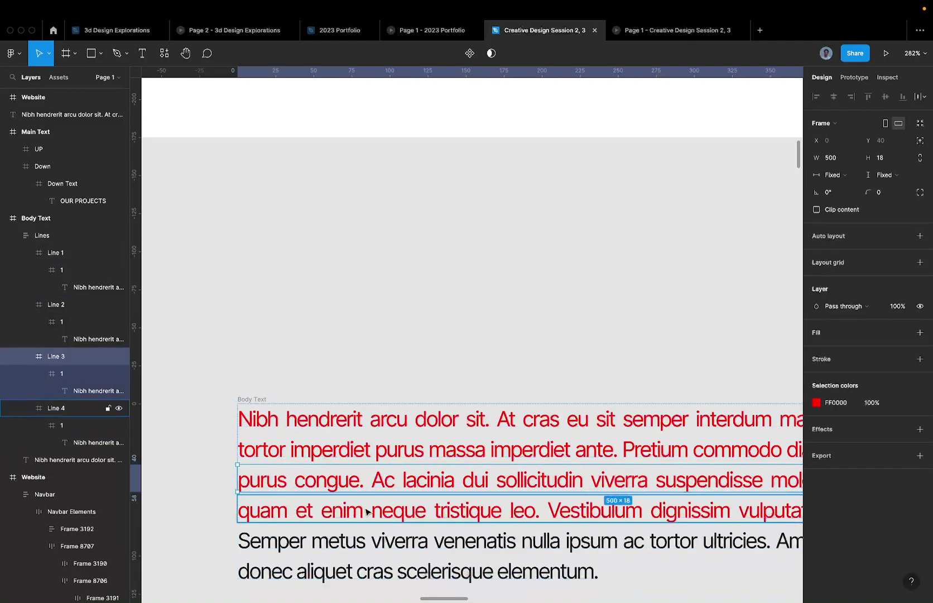
{"action": "left_click", "coordinate": [367, 511]}
{"action": "scroll", "coordinate": [263, 542], "scroll_direction": "down", "scroll_amount": 2}
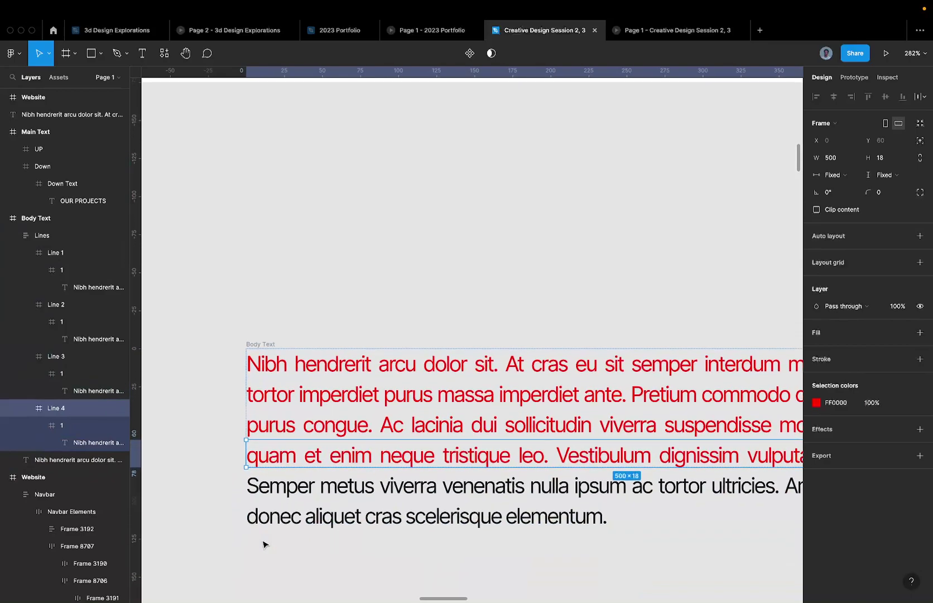
{"action": "scroll", "coordinate": [263, 543], "scroll_direction": "down", "scroll_amount": 2}
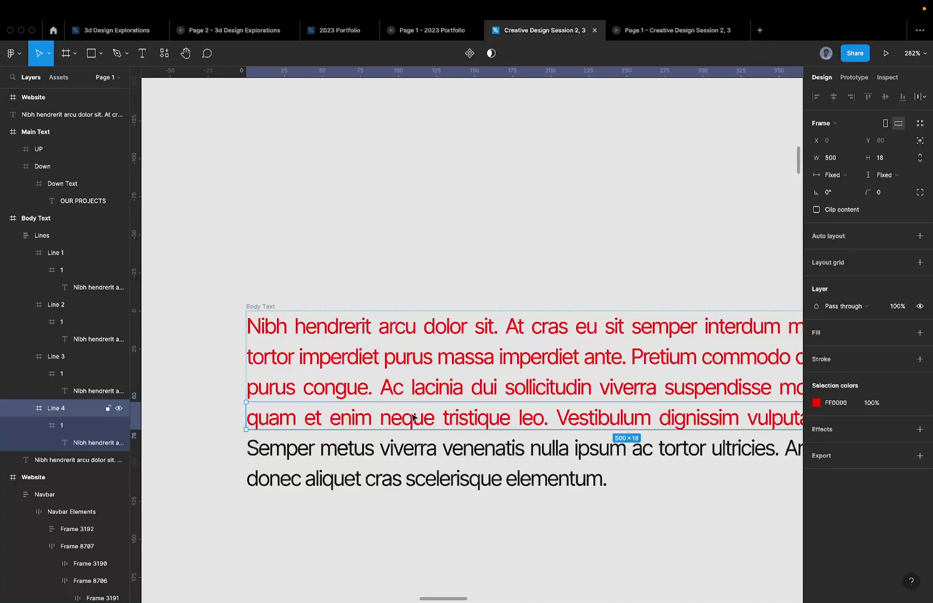
Add Line 5 and Line 6 showing the last lines, then select the original paragraph
{"action": "key", "text": "super+d"}
{"action": "key", "text": "Return"}
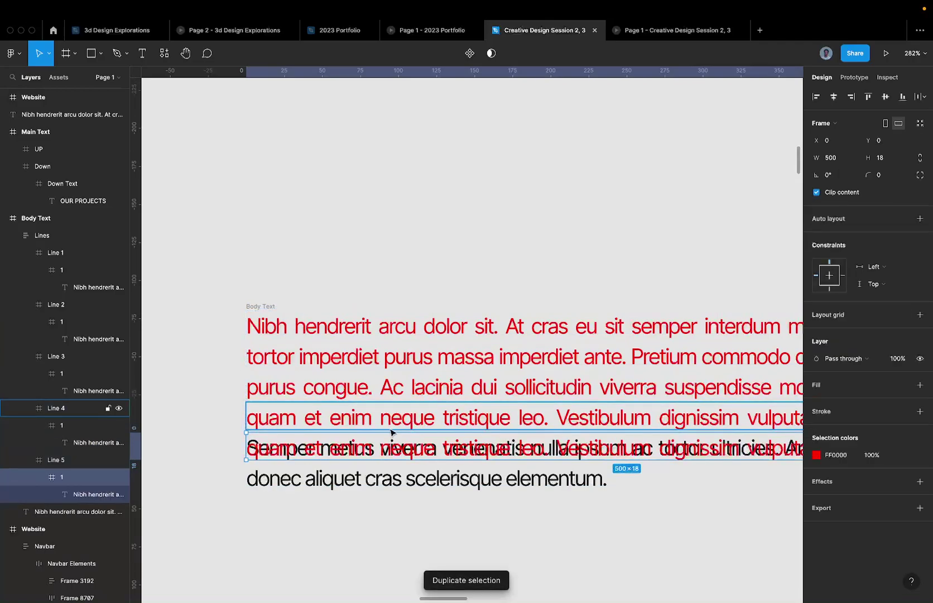
{"action": "key", "text": "Return"}
{"action": "key", "text": "shift+Up"}
{"action": "key", "text": "shift+Up"}
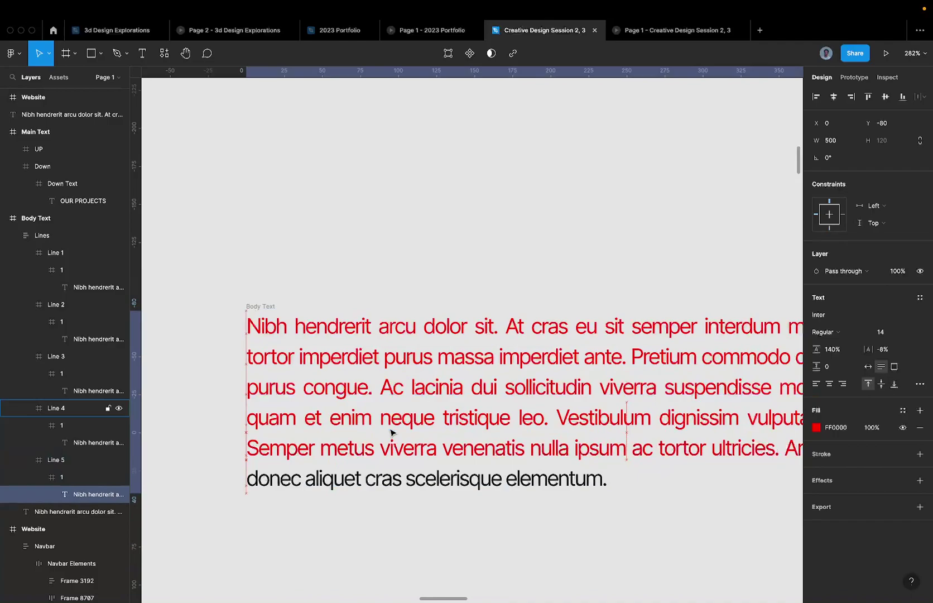
{"action": "left_click", "coordinate": [349, 427]}
{"action": "left_click", "coordinate": [345, 446]}
{"action": "key", "text": "super+d"}
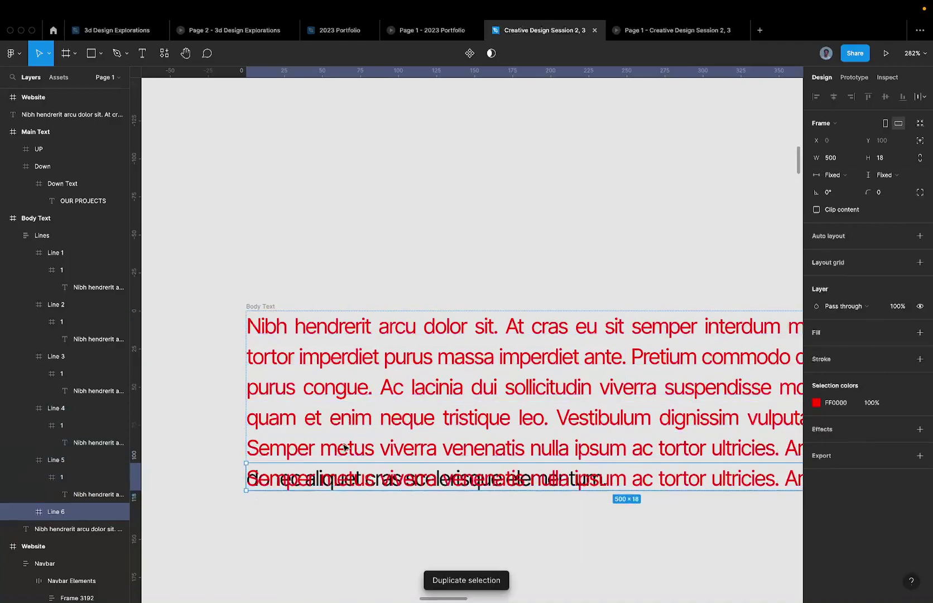
{"action": "key", "text": "Return"}
{"action": "key", "text": "Return"}
{"action": "key", "text": "shift+Up"}
{"action": "key", "text": "shift+Up"}
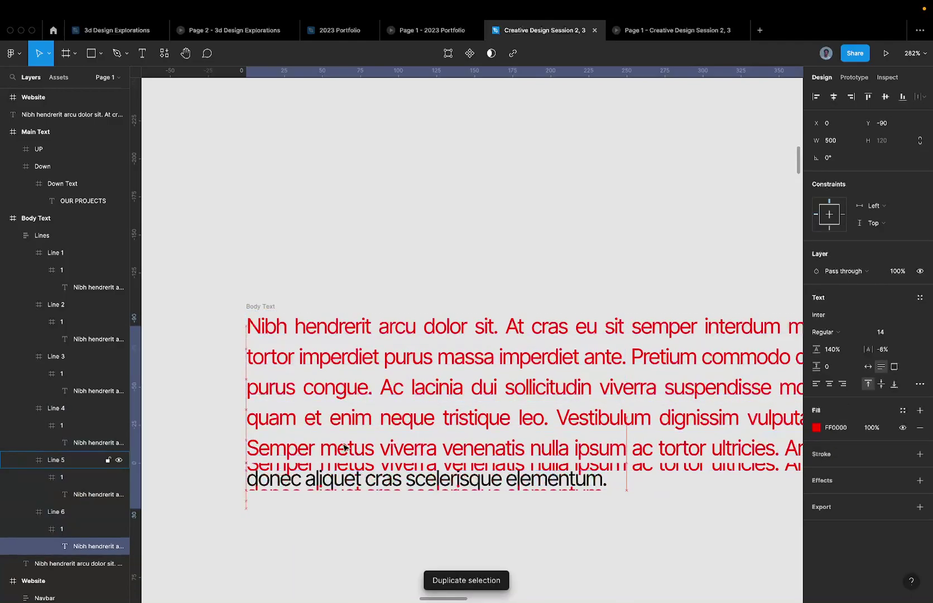
{"action": "left_click", "coordinate": [352, 450]}
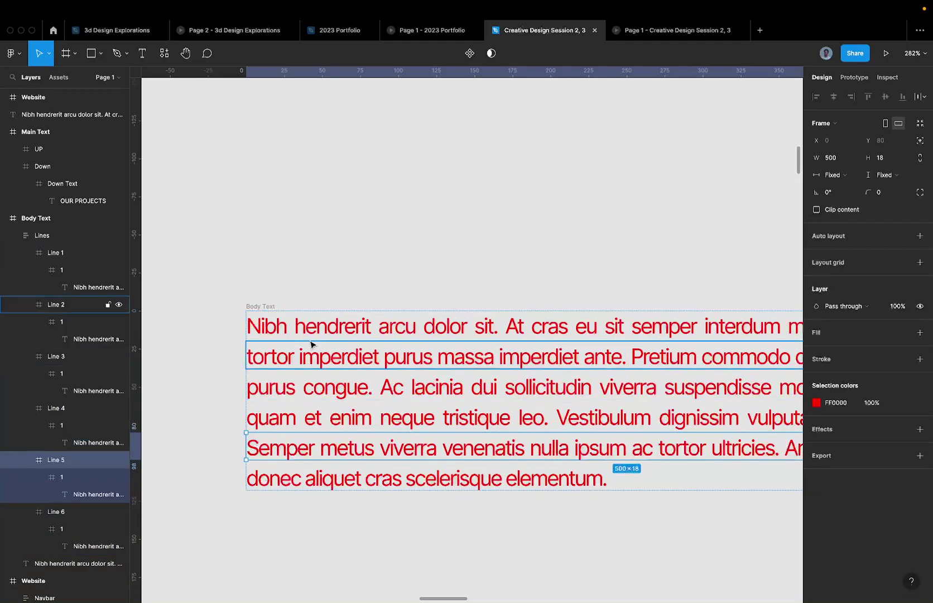
{"action": "left_click", "coordinate": [380, 425]}
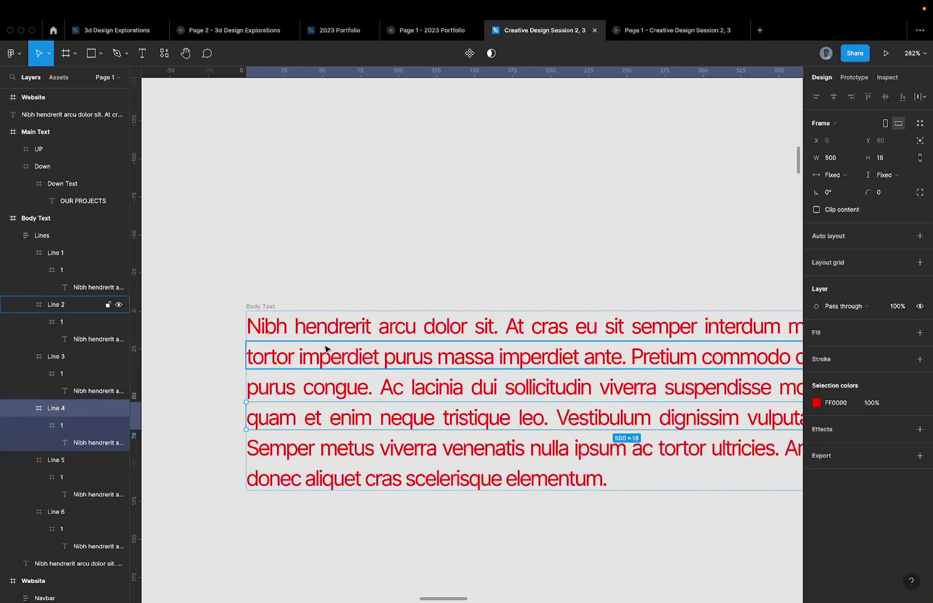
{"action": "left_click", "coordinate": [13, 236]}
{"action": "left_click", "coordinate": [56, 253]}
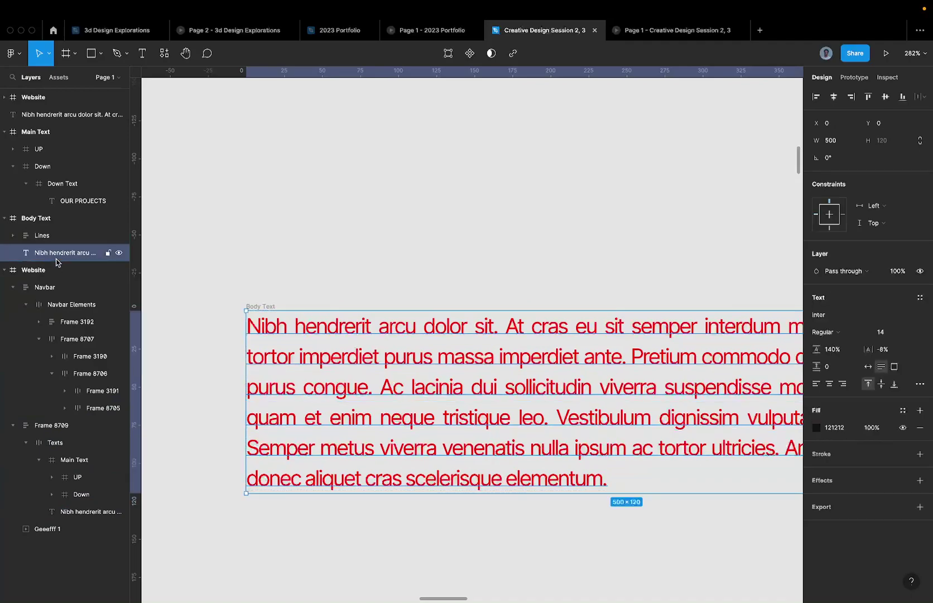
Move the original paragraph into Lines and recolour the FF0000 text to 121212
{"action": "left_click_drag", "start_coordinate": [55, 261], "coordinate": [48, 240]}
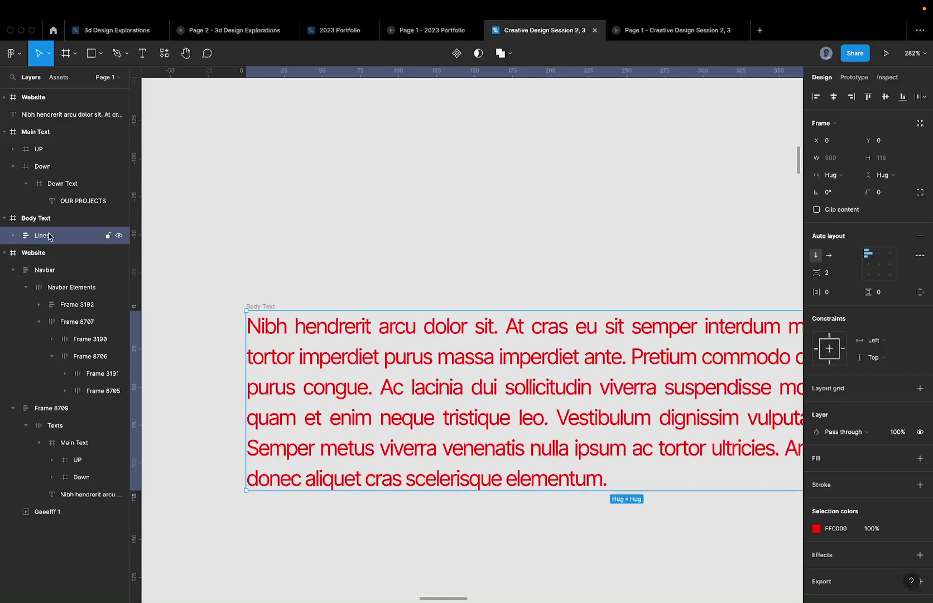
{"action": "scroll", "coordinate": [505, 271], "scroll_direction": "down", "scroll_amount": 5}
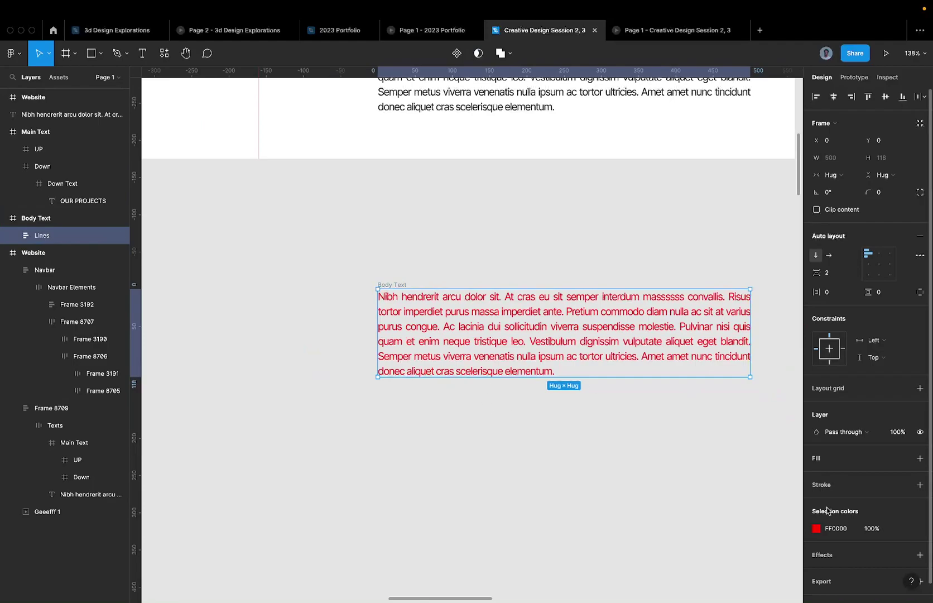
{"action": "left_click", "coordinate": [834, 530]}
{"action": "type", "text": "12"}
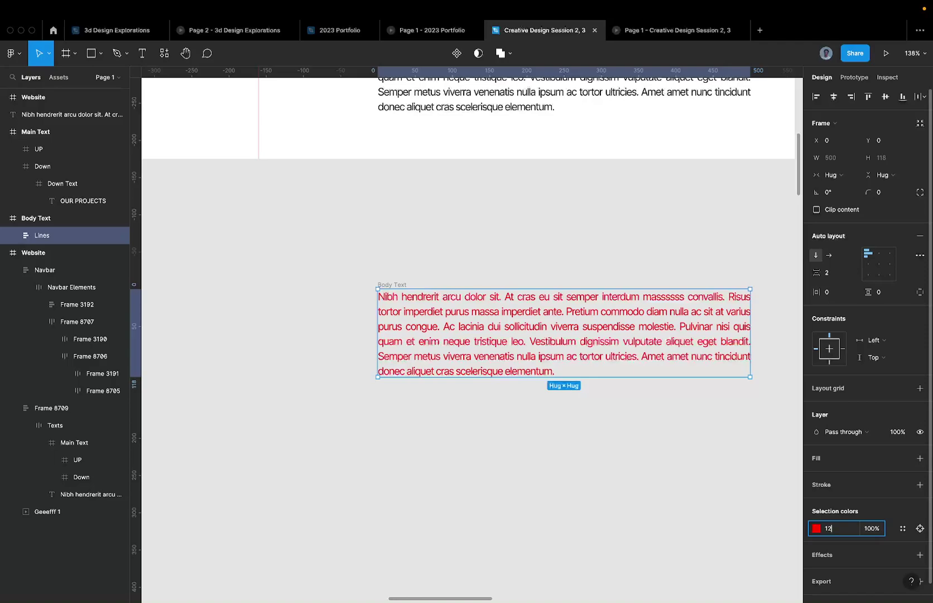
{"action": "key", "text": "Return"}
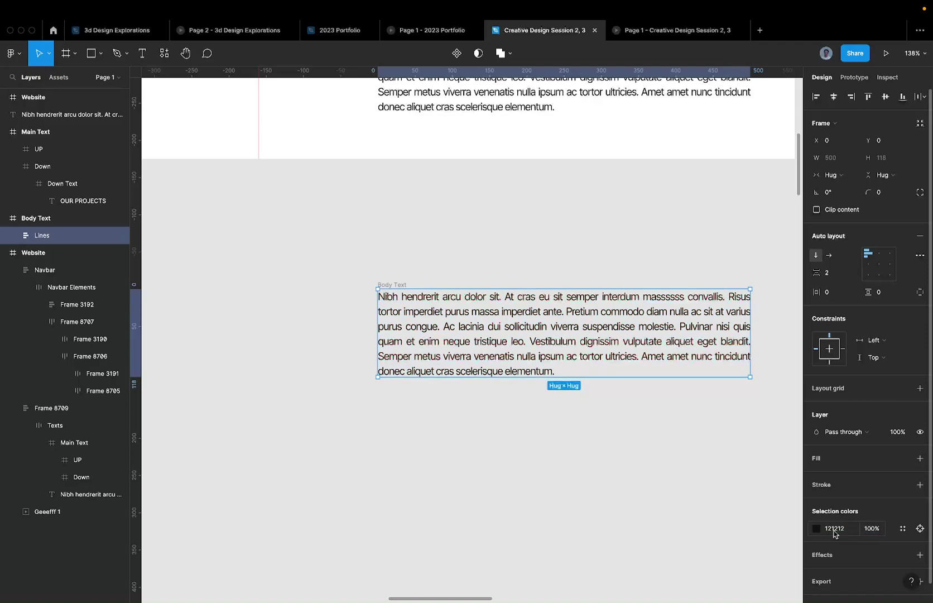
{"action": "scroll", "coordinate": [657, 427], "scroll_direction": "down", "scroll_amount": 5}
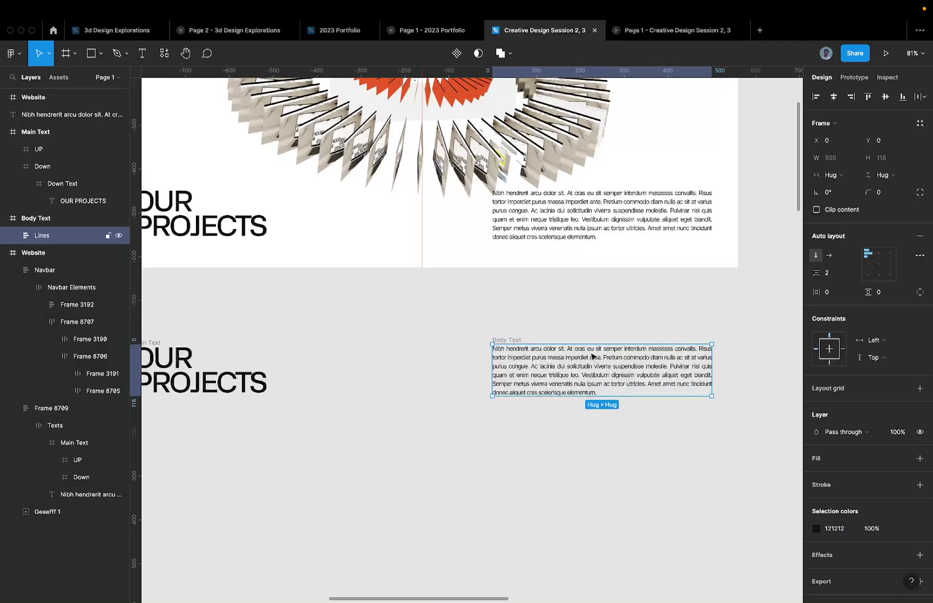
Replace the hero's paragraph with the copied Body Text line frames
{"action": "left_click", "coordinate": [511, 341]}
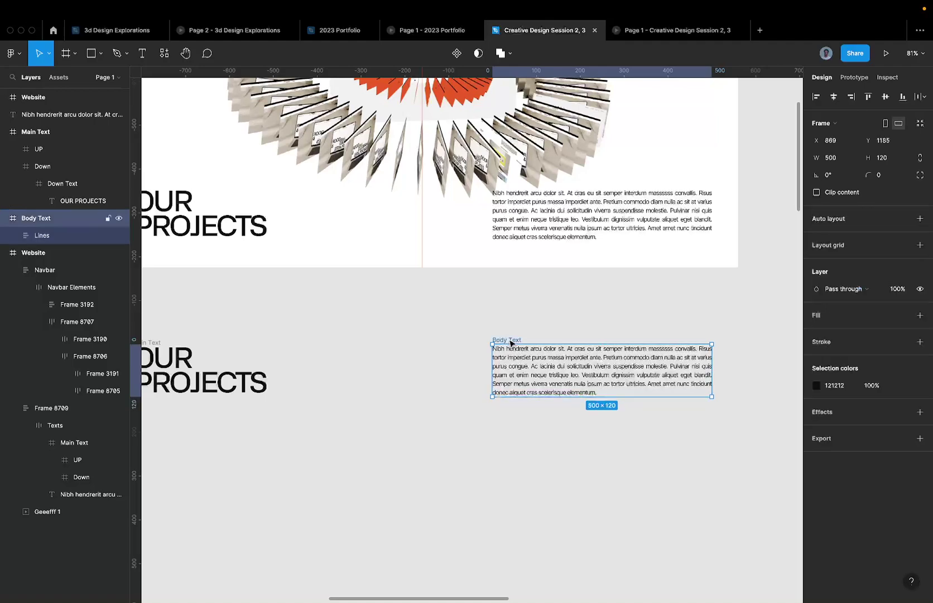
{"action": "left_click", "coordinate": [526, 214]}
{"action": "right_click", "coordinate": [526, 213]}
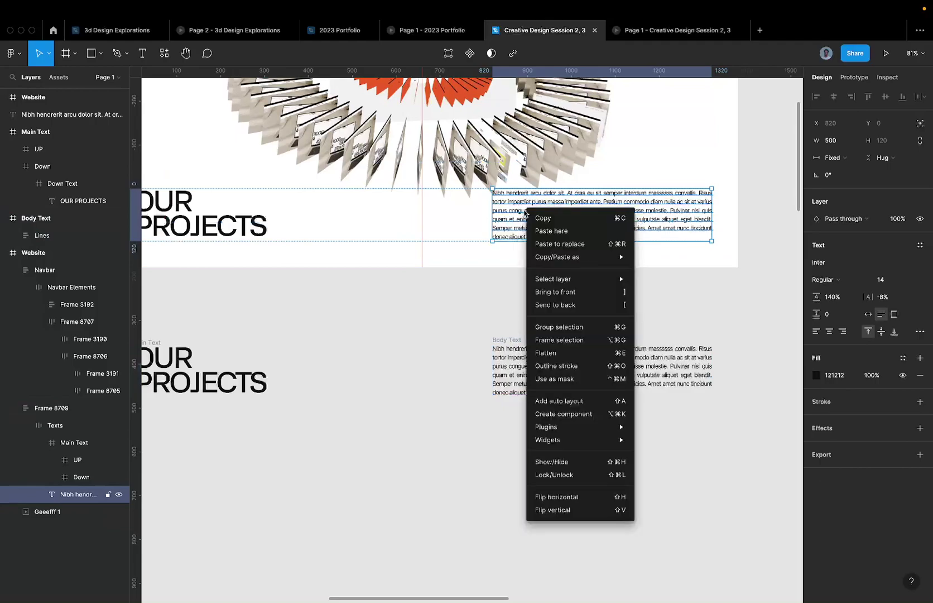
{"action": "left_click", "coordinate": [558, 241]}
{"action": "scroll", "coordinate": [558, 239], "scroll_direction": "up", "scroll_amount": 5}
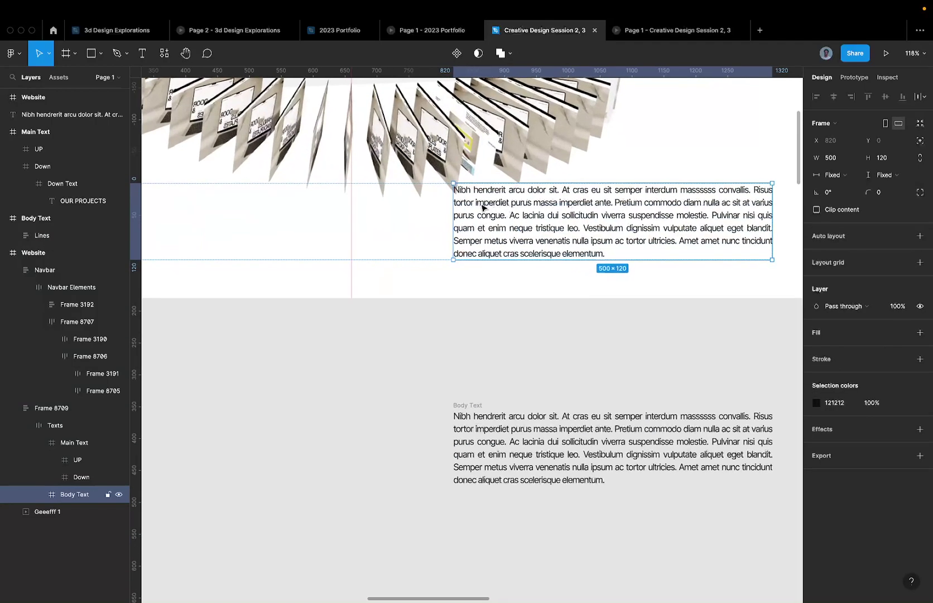
{"action": "scroll", "coordinate": [483, 208], "scroll_direction": "down", "scroll_amount": 8}
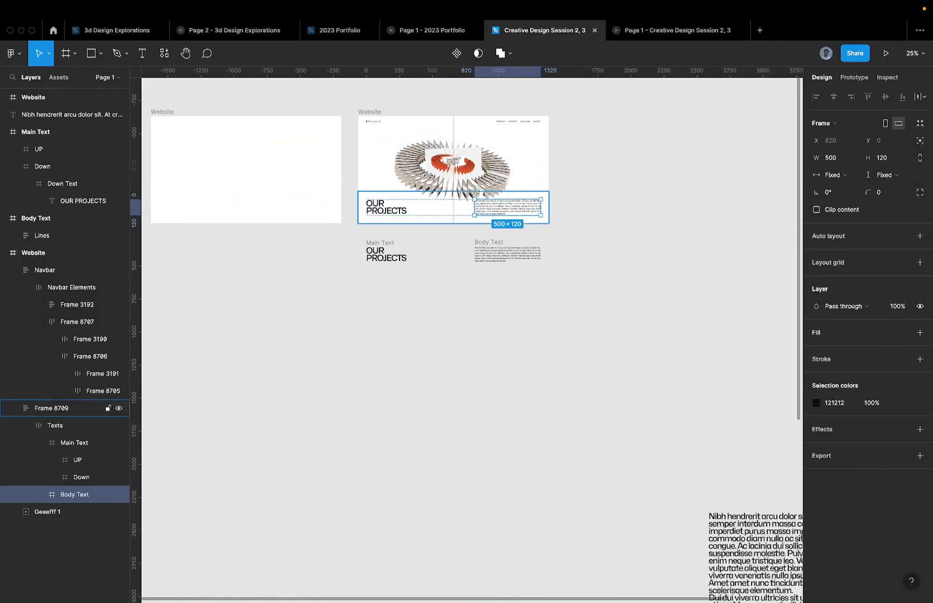
Duplicate the Website frame to a copy at X 1556, Y 200
{"action": "left_click", "coordinate": [374, 115]}
{"action": "left_click_drag", "start_coordinate": [370, 115], "coordinate": [578, 97]}
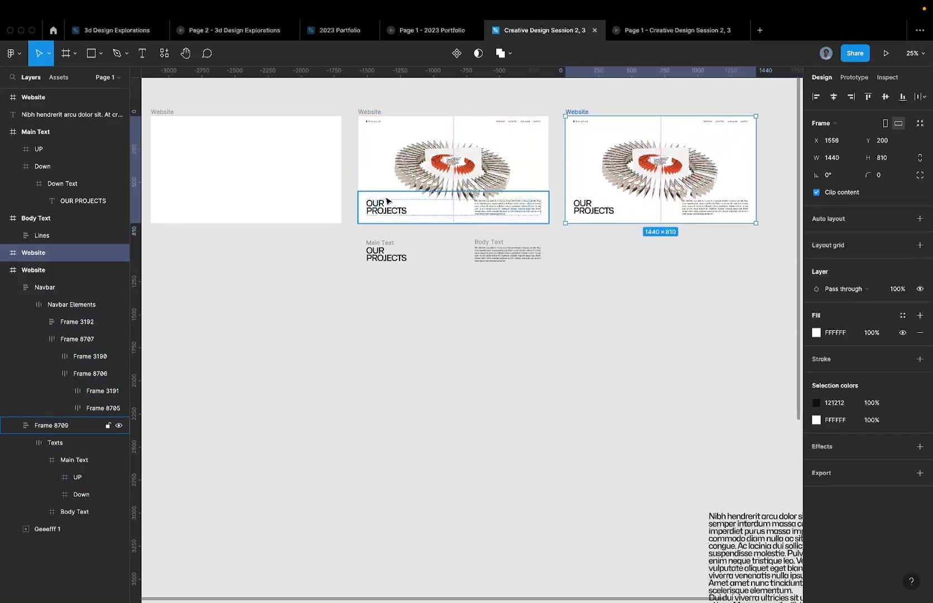
{"action": "scroll", "coordinate": [383, 206], "scroll_direction": "up", "scroll_amount": 5}
{"action": "scroll", "coordinate": [380, 210], "scroll_direction": "down", "scroll_amount": 4}
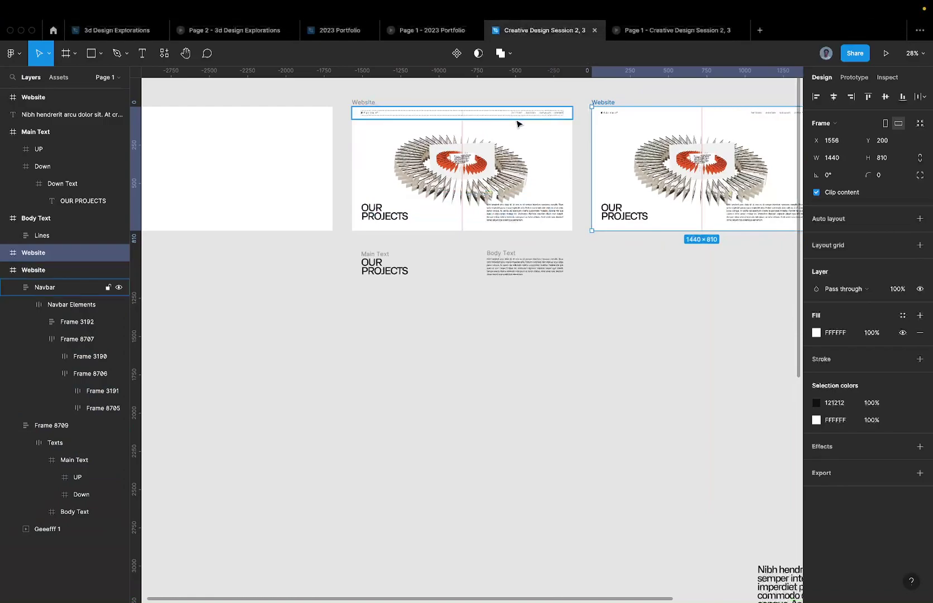
Drill through Main Text, UP and Up text to the OUR PROJECTS text layer
{"action": "scroll", "coordinate": [384, 210], "scroll_direction": "up", "scroll_amount": 4}
{"action": "left_click", "coordinate": [382, 210]}
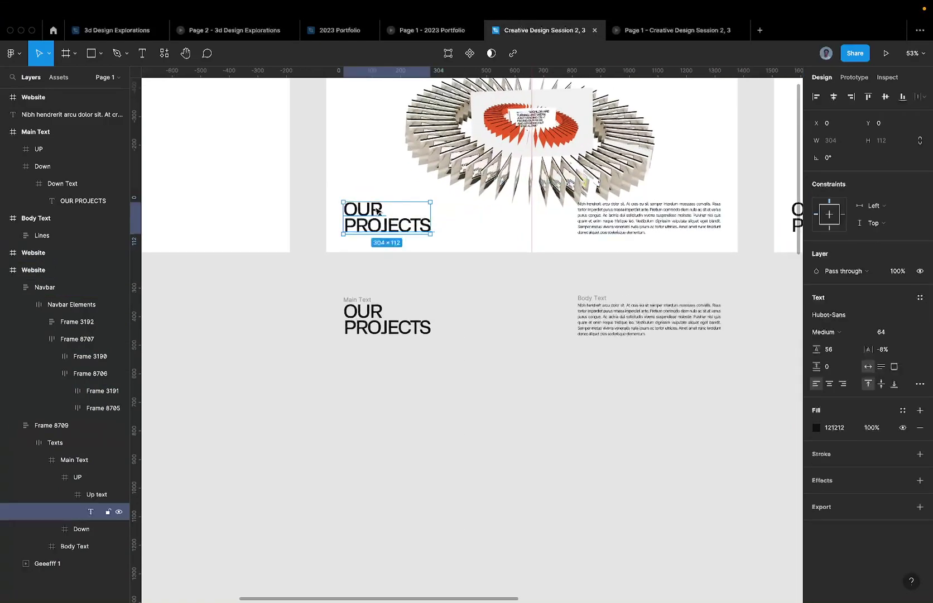
{"action": "left_click", "coordinate": [589, 229]}
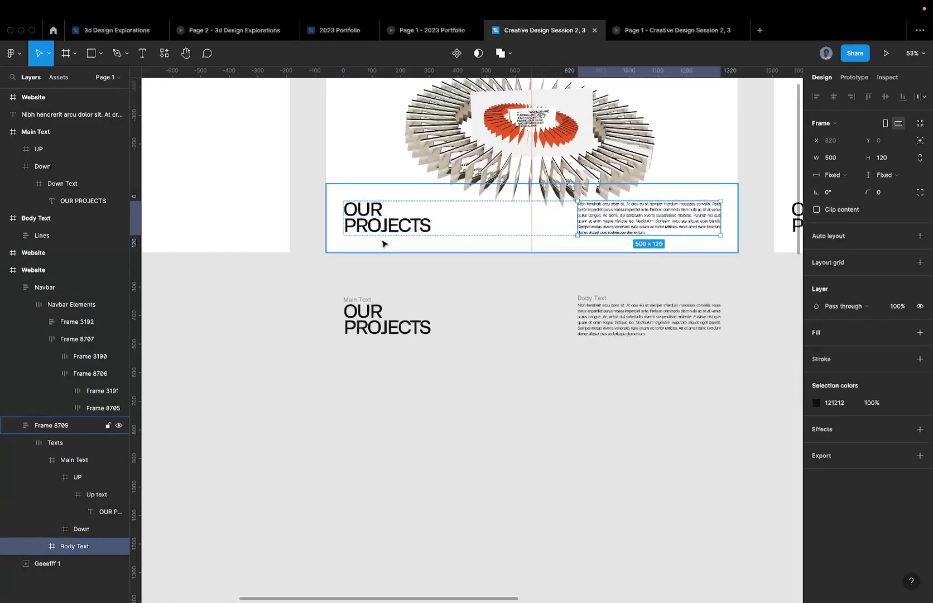
{"action": "left_click", "coordinate": [379, 221]}
{"action": "scroll", "coordinate": [379, 220], "scroll_direction": "up", "scroll_amount": 5}
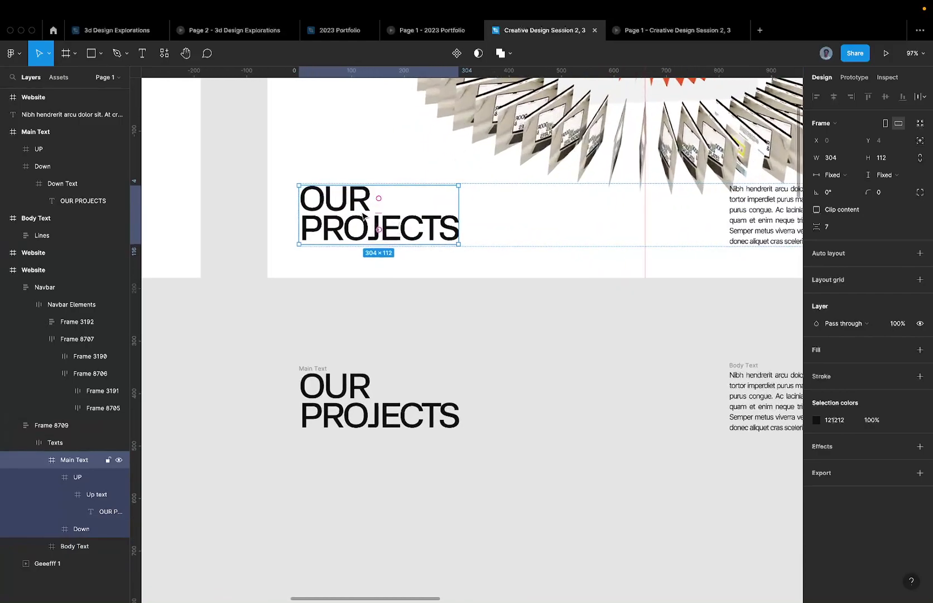
{"action": "double_click", "coordinate": [348, 209]}
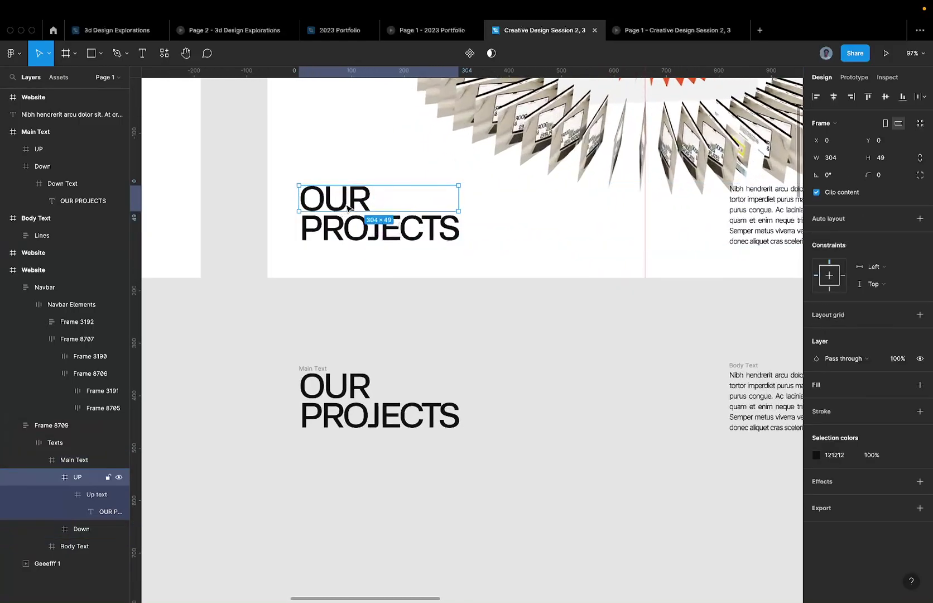
{"action": "scroll", "coordinate": [346, 208], "scroll_direction": "up", "scroll_amount": 5}
{"action": "double_click", "coordinate": [347, 208]}
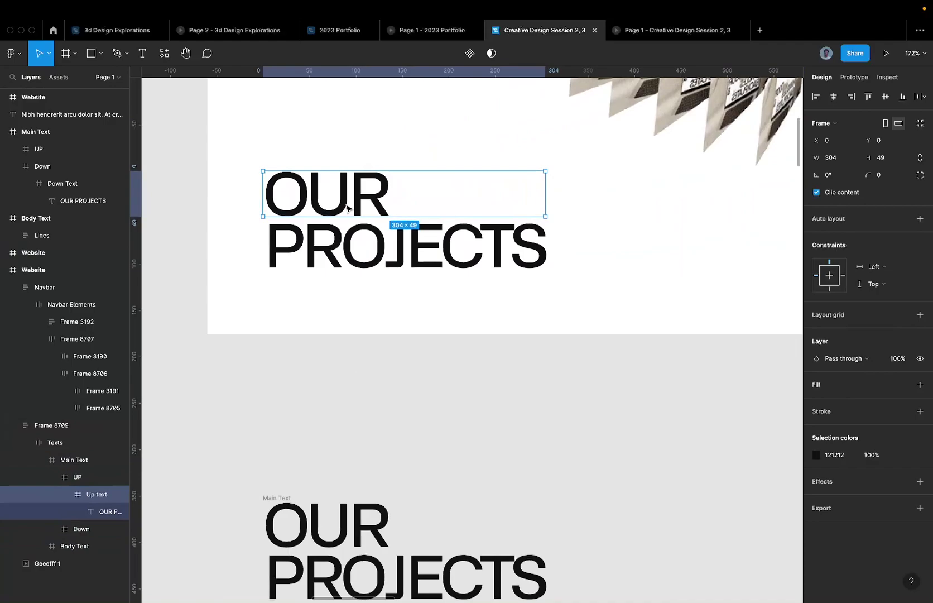
{"action": "double_click", "coordinate": [347, 209]}
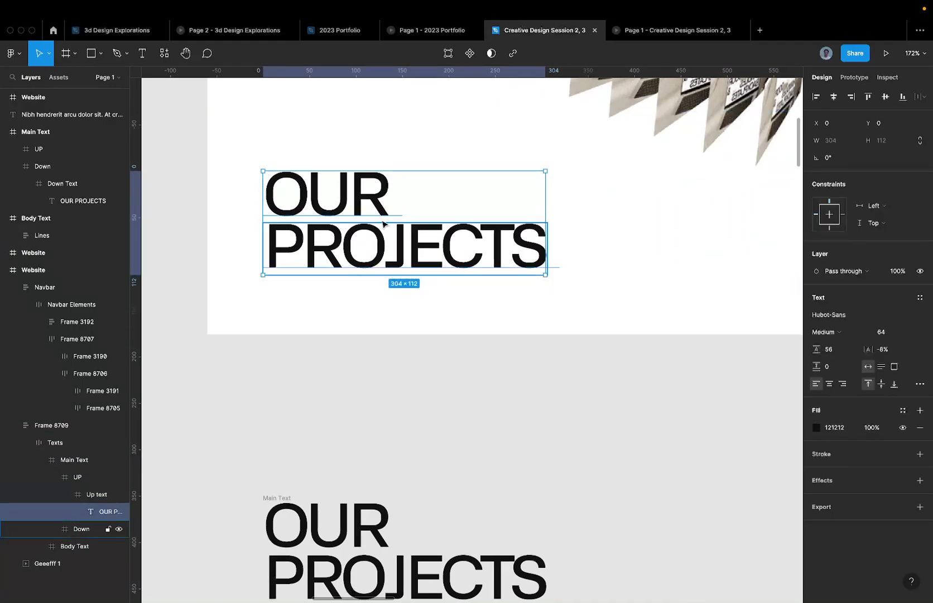
Nudge the heading text down to Y 49 so OUR is clipped, then select the Down frame
{"action": "key", "text": "shift+Down"}
{"action": "key", "text": "shift+Down"}
{"action": "key", "text": "shift+Down"}
{"action": "key", "text": "shift+Down"}
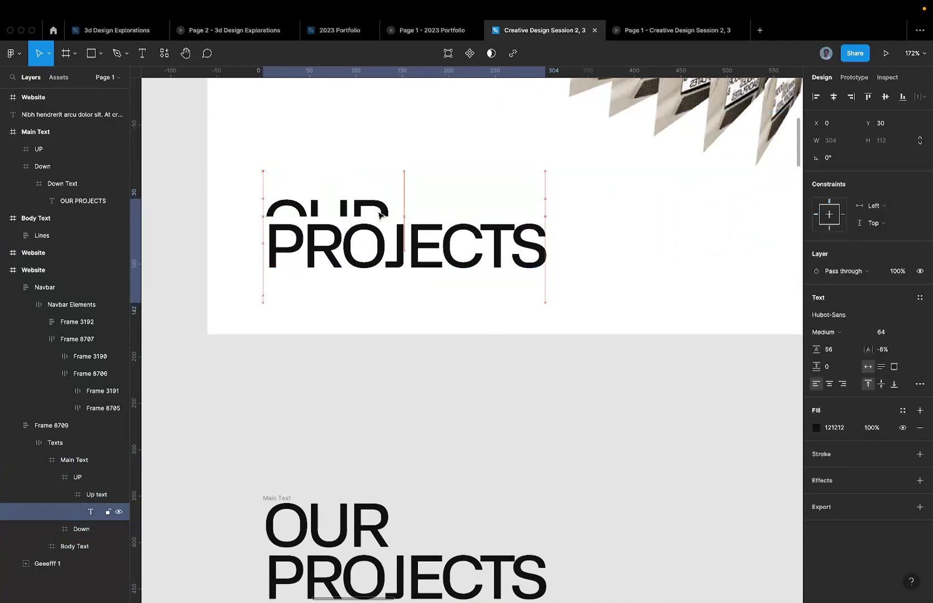
{"action": "scroll", "coordinate": [336, 233], "scroll_direction": "up", "scroll_amount": 3}
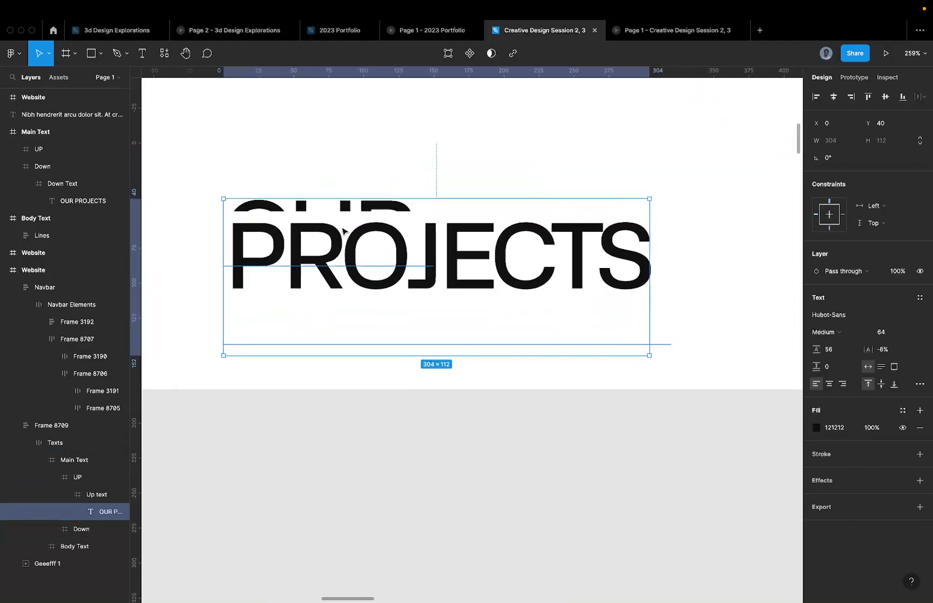
{"action": "scroll", "coordinate": [329, 213], "scroll_direction": "up", "scroll_amount": 3}
{"action": "scroll", "coordinate": [328, 212], "scroll_direction": "left", "scroll_amount": 5}
{"action": "scroll", "coordinate": [328, 212], "scroll_direction": "down", "scroll_amount": 2}
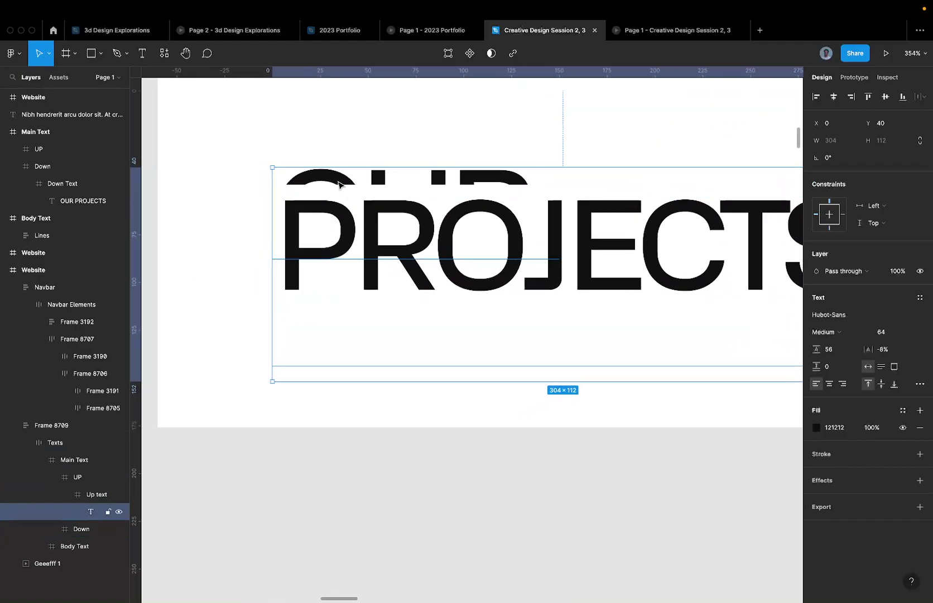
{"action": "key", "text": "Down"}
{"action": "key", "text": "Down"}
{"action": "key", "text": "Down"}
{"action": "key", "text": "Down"}
{"action": "key", "text": "Down"}
{"action": "key", "text": "Down"}
{"action": "key", "text": "Down"}
{"action": "key", "text": "Down"}
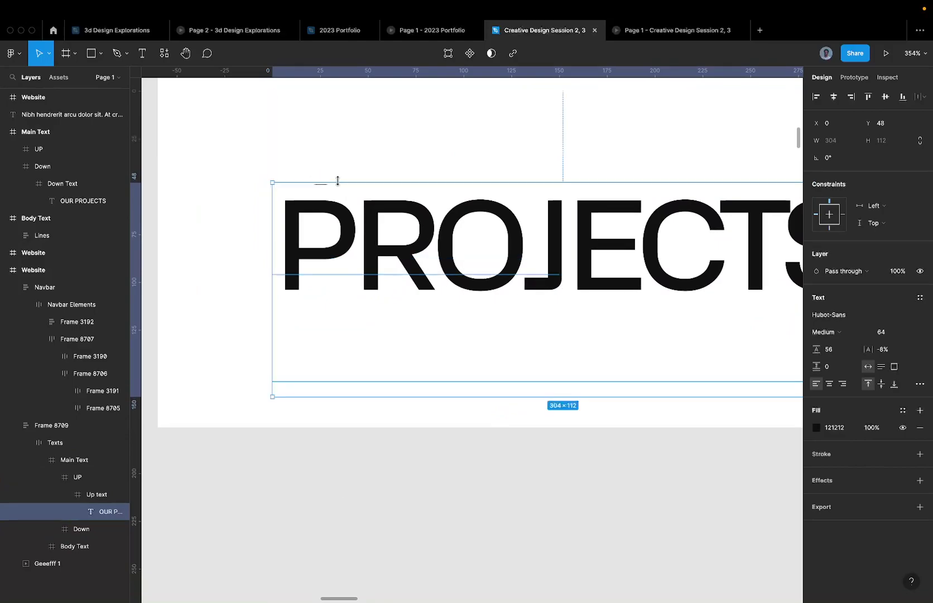
{"action": "key", "text": "Down"}
{"action": "scroll", "coordinate": [338, 180], "scroll_direction": "down", "scroll_amount": 3}
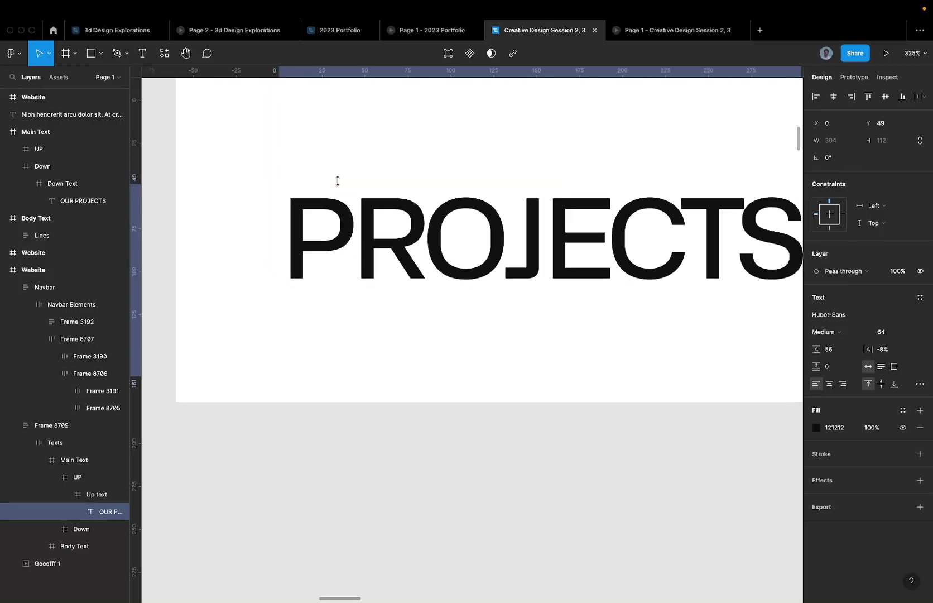
{"action": "scroll", "coordinate": [301, 176], "scroll_direction": "up", "scroll_amount": 5}
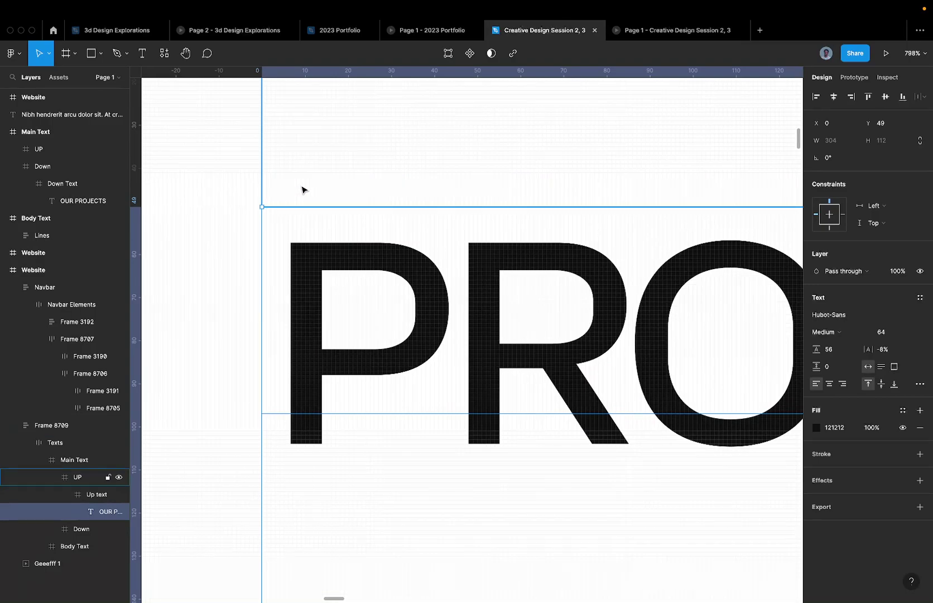
{"action": "left_click", "coordinate": [364, 311]}
{"action": "scroll", "coordinate": [364, 311], "scroll_direction": "down", "scroll_amount": 5}
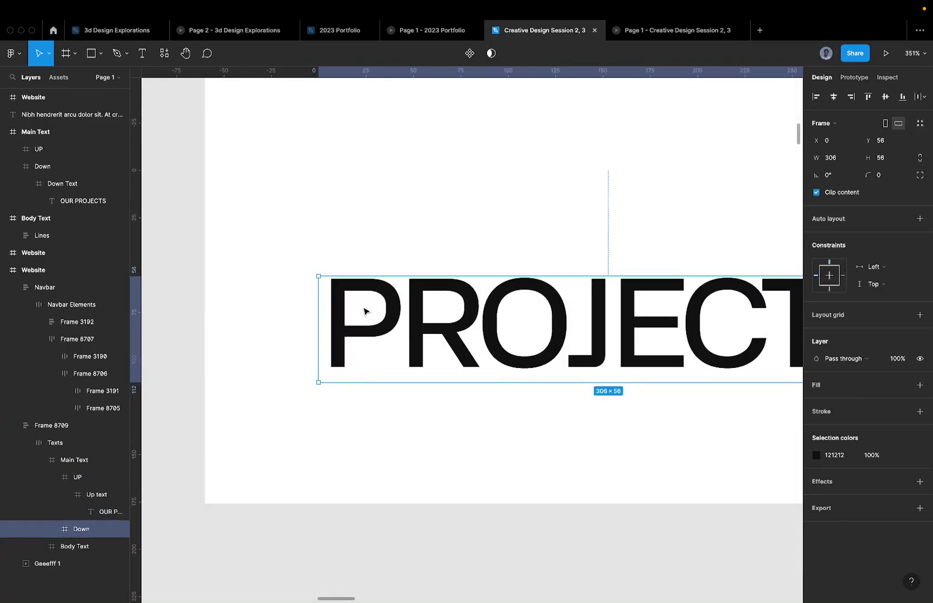
{"action": "scroll", "coordinate": [385, 310], "scroll_direction": "down", "scroll_amount": 4}
Move the OUR PROJECTS text layer inside Up text back up to Y 0
{"action": "double_click", "coordinate": [389, 310]}
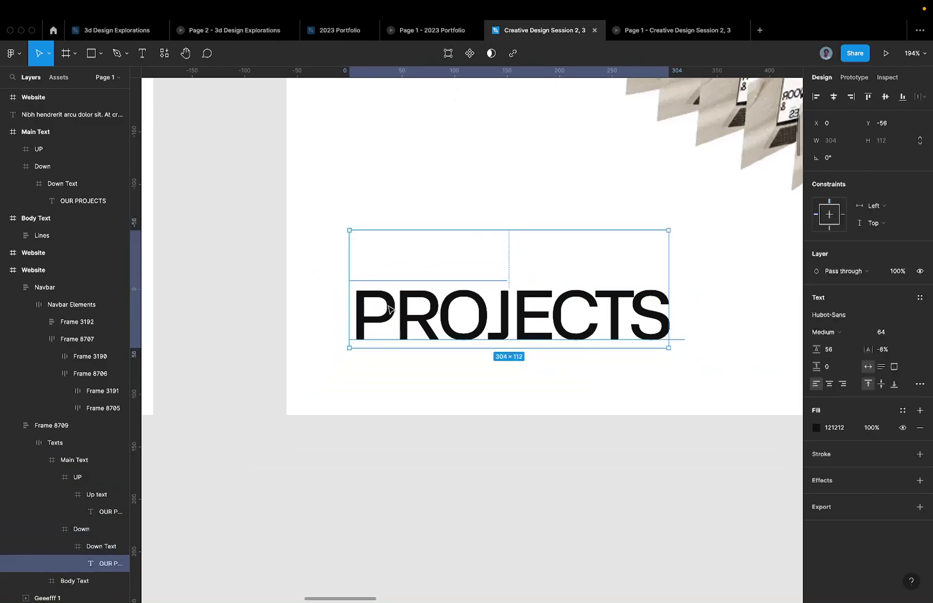
{"action": "key", "text": "Escape"}
{"action": "key", "text": "Return"}
{"action": "key", "text": "Escape"}
{"action": "key", "text": "Escape"}
{"action": "key", "text": "shift+Tab"}
{"action": "key", "text": "Return"}
{"action": "key", "text": "Return"}
{"action": "key", "text": "shift+Up"}
{"action": "key", "text": "shift+Up"}
{"action": "key", "text": "shift+Up"}
{"action": "key", "text": "shift+Up"}
{"action": "key", "text": "shift+Up"}
{"action": "key", "text": "Escape"}
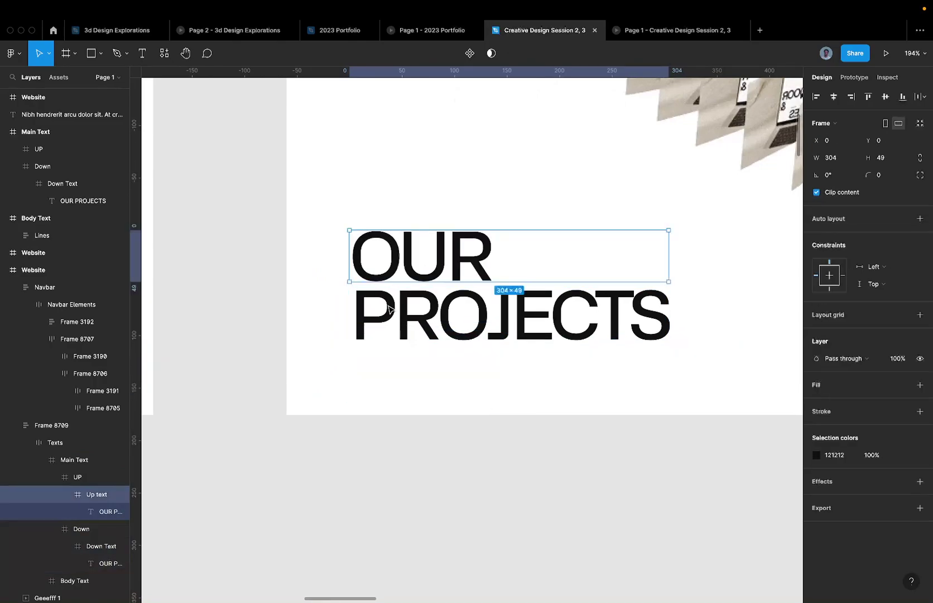
Shift the Up text frame down to Y 49 so OUR is hidden by its clip
{"action": "left_click", "coordinate": [424, 308]}
{"action": "left_click", "coordinate": [393, 248]}
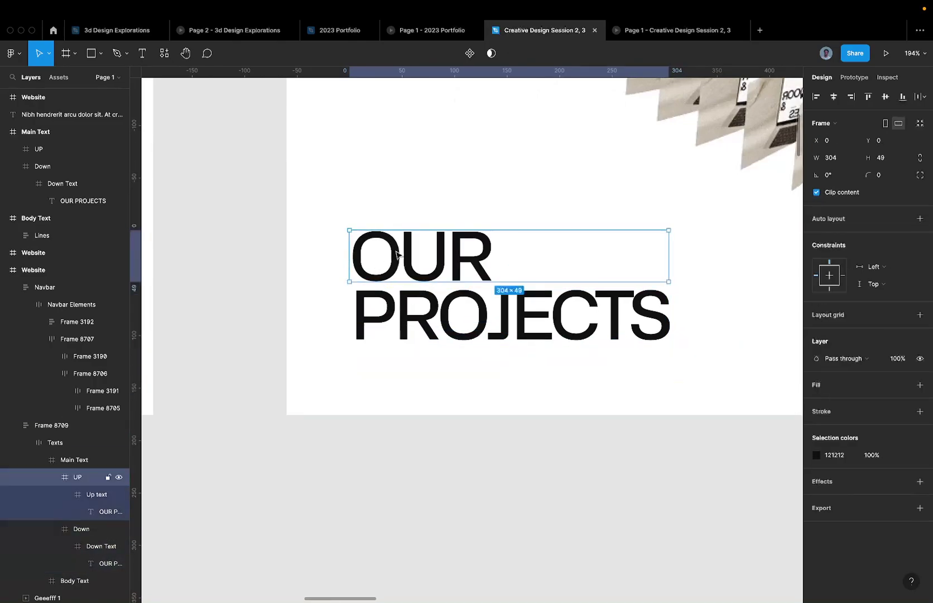
{"action": "double_click", "coordinate": [393, 248]}
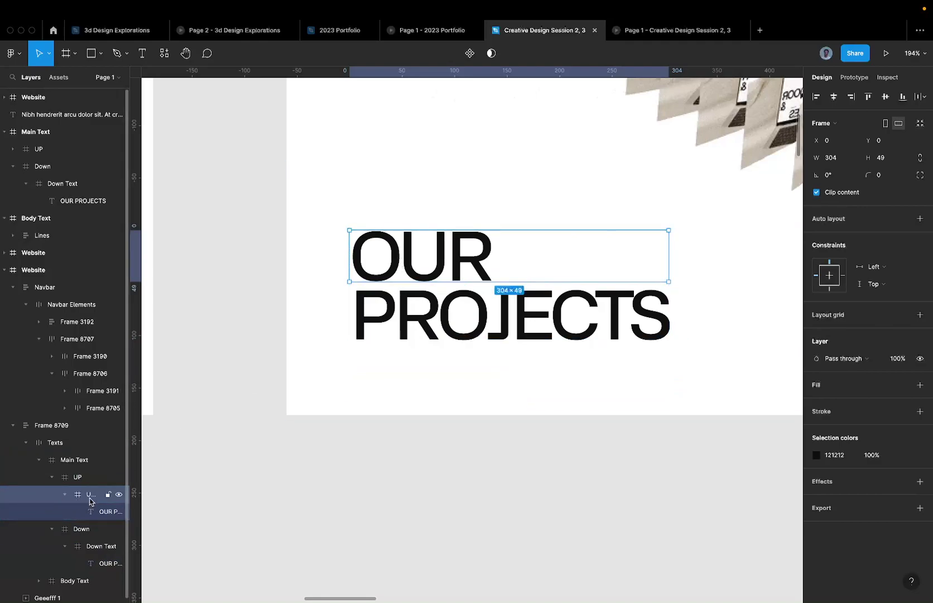
{"action": "key", "text": "shift+Down"}
{"action": "key", "text": "shift+Down"}
{"action": "key", "text": "shift+Down"}
{"action": "key", "text": "shift+Down"}
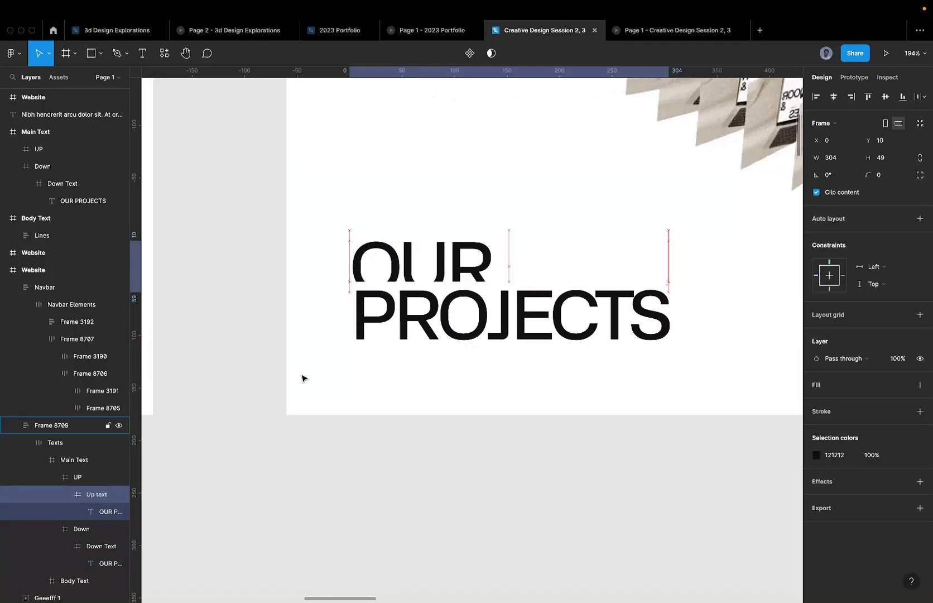
{"action": "key", "text": "Down"}
{"action": "key", "text": "Down"}
{"action": "key", "text": "Down"}
{"action": "key", "text": "Down"}
{"action": "key", "text": "Down"}
{"action": "key", "text": "Down"}
{"action": "key", "text": "Down"}
{"action": "key", "text": "Down"}
{"action": "key", "text": "Down"}
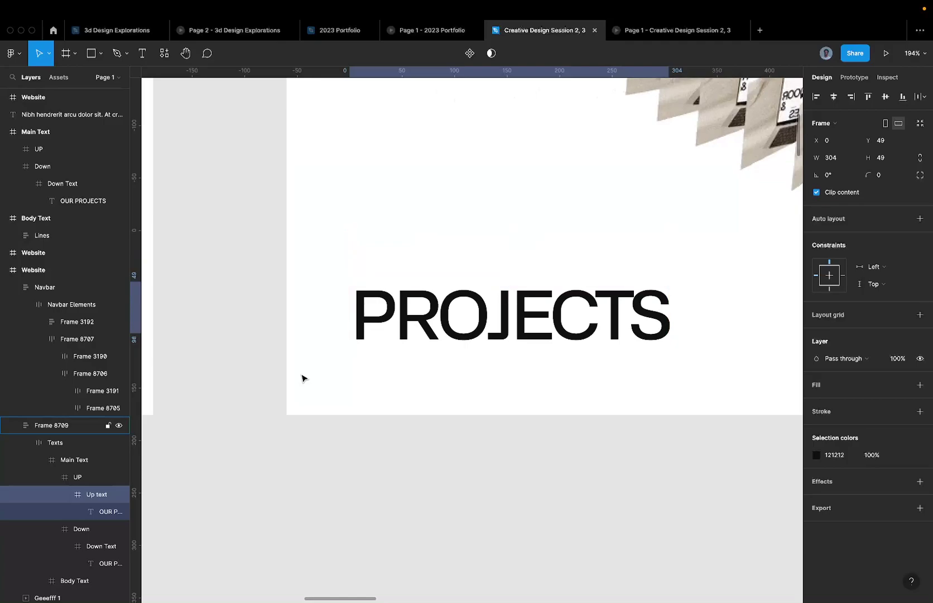
Nudge Down Text to Y 56 inside the 306×56 Down frame, hiding PROJECTS
{"action": "left_click", "coordinate": [410, 319]}
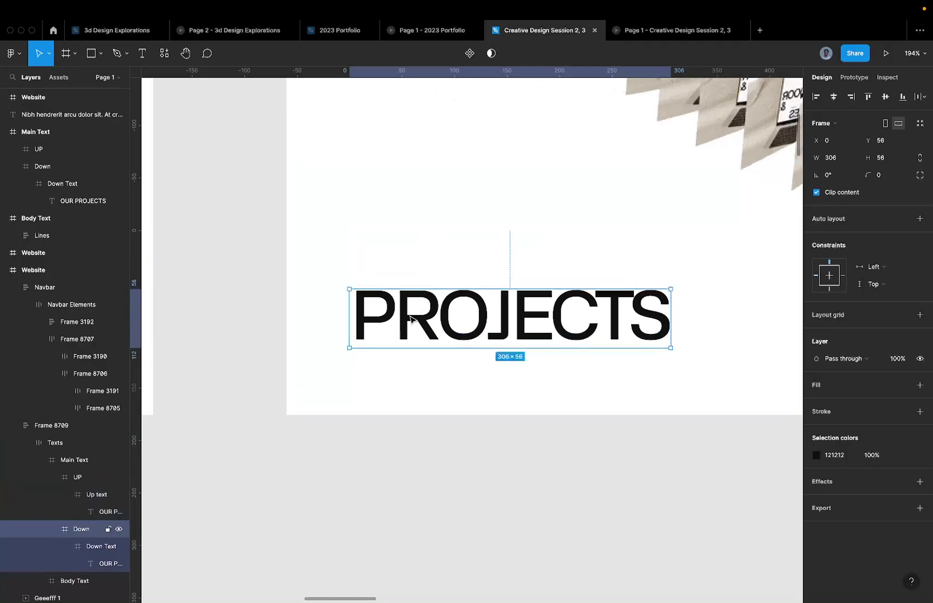
{"action": "left_click", "coordinate": [410, 319]}
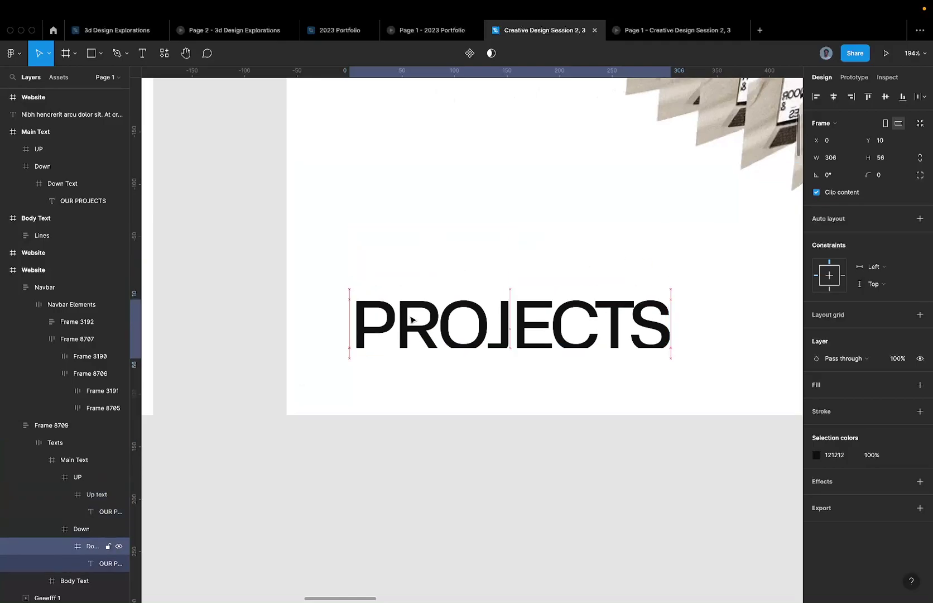
{"action": "key", "text": "shift+Down"}
{"action": "key", "text": "shift+Down"}
{"action": "key", "text": "shift+Down"}
{"action": "key", "text": "shift+Down"}
{"action": "key", "text": "shift+Down"}
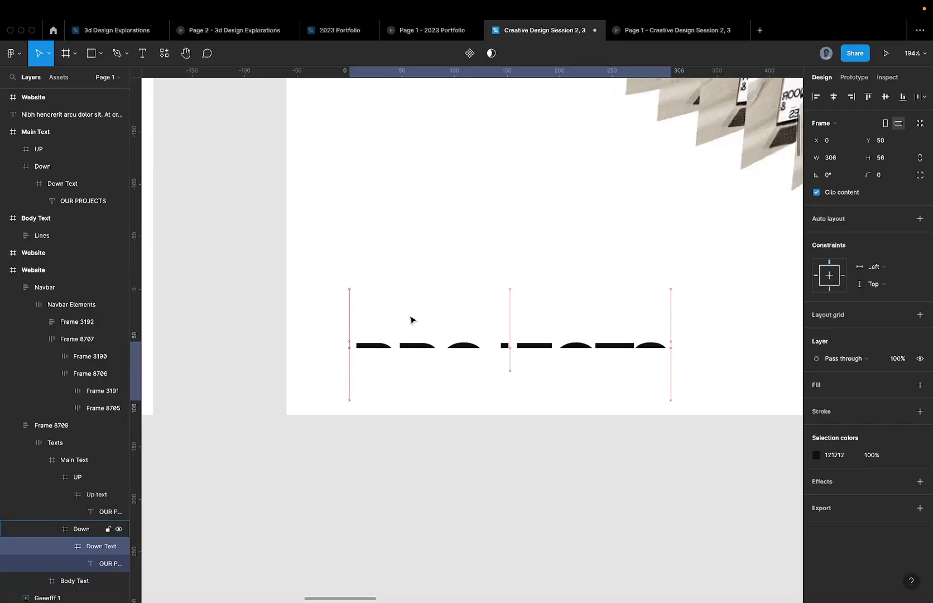
{"action": "key", "text": "shift+Down"}
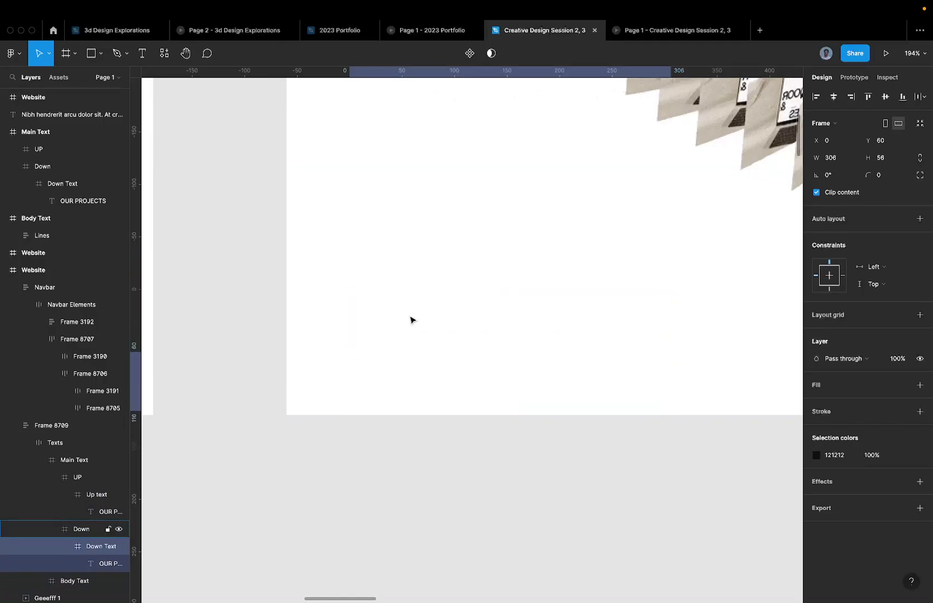
{"action": "key", "text": "Down"}
{"action": "key", "text": "Down"}
{"action": "key", "text": "Up"}
{"action": "key", "text": "Up"}
{"action": "key", "text": "Up"}
{"action": "key", "text": "Up"}
{"action": "key", "text": "Up"}
{"action": "key", "text": "Up"}
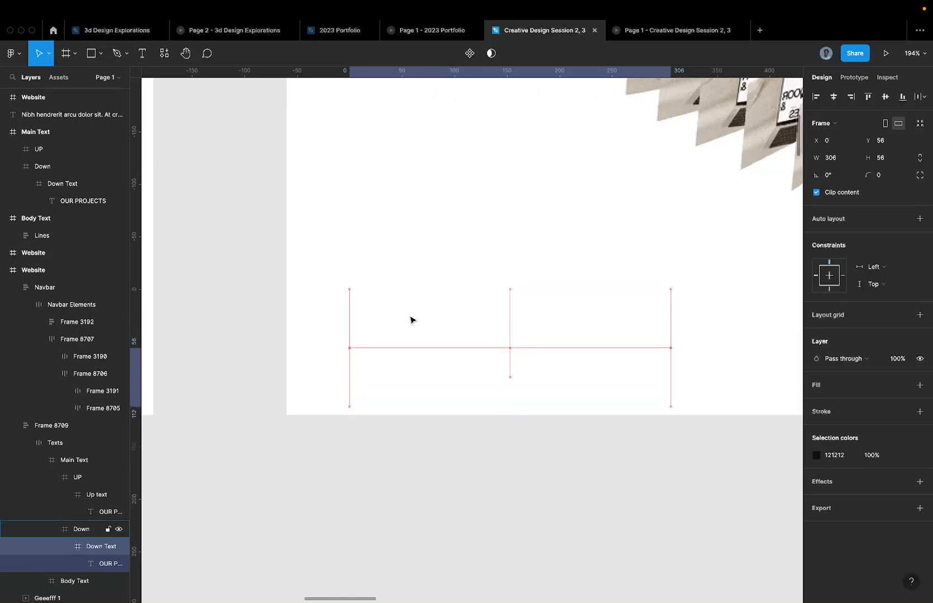
{"action": "key", "text": "alt"}
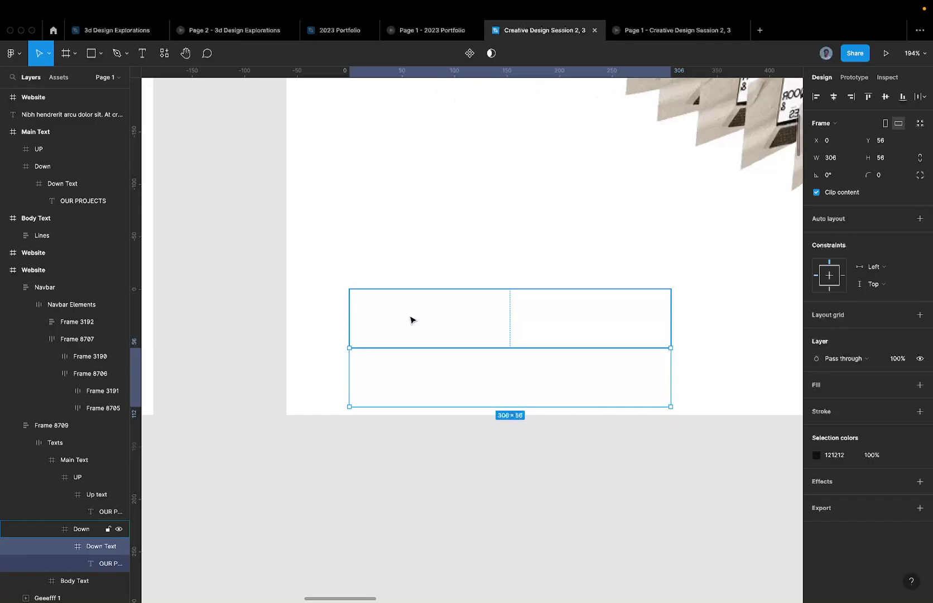
{"action": "left_click", "coordinate": [411, 319]}
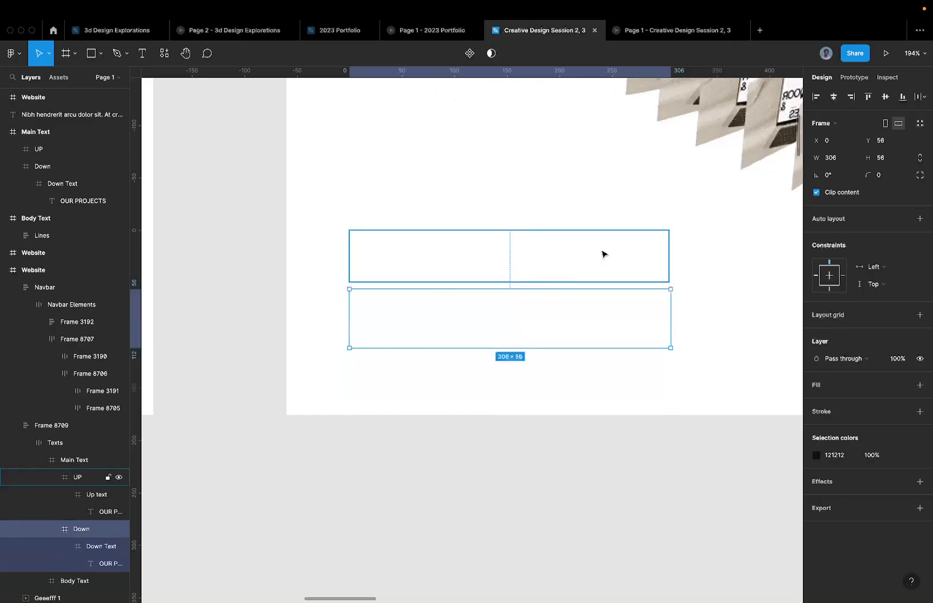
{"action": "key", "text": "Return"}
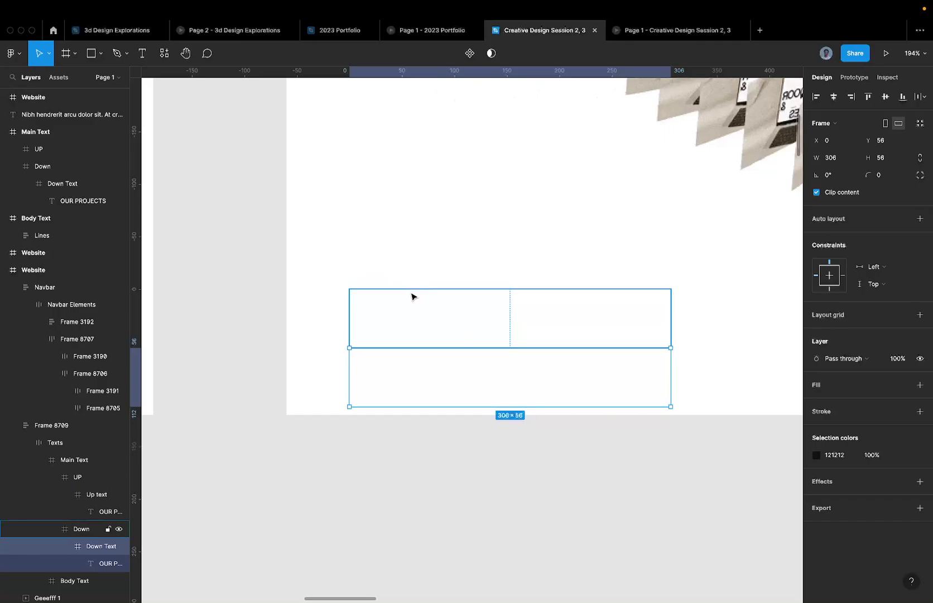
Nudge the Down Text frame 10 px down, from Y 56 to Y 66
{"action": "key", "text": "shift+Down"}
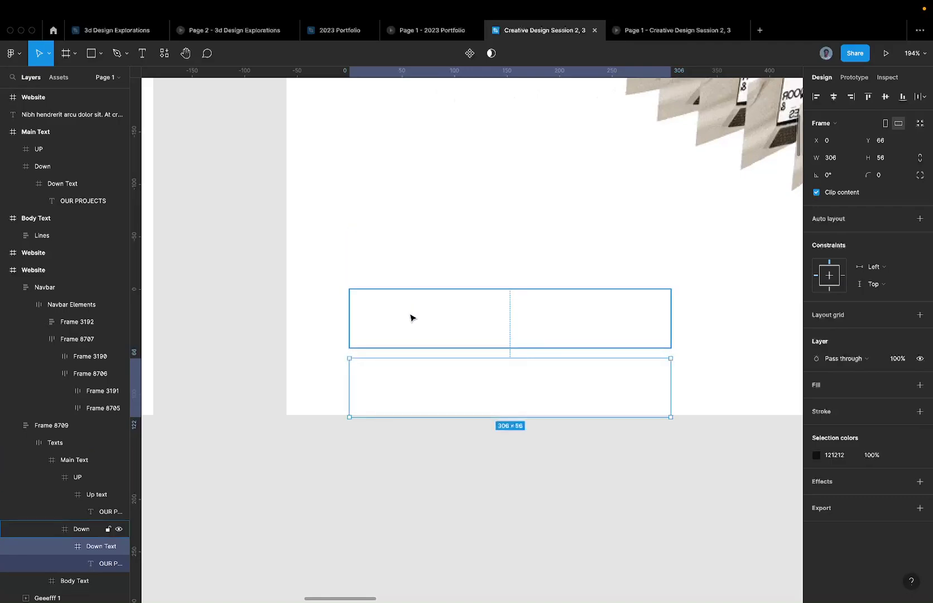
{"action": "scroll", "coordinate": [410, 318], "scroll_direction": "down", "scroll_amount": 5}
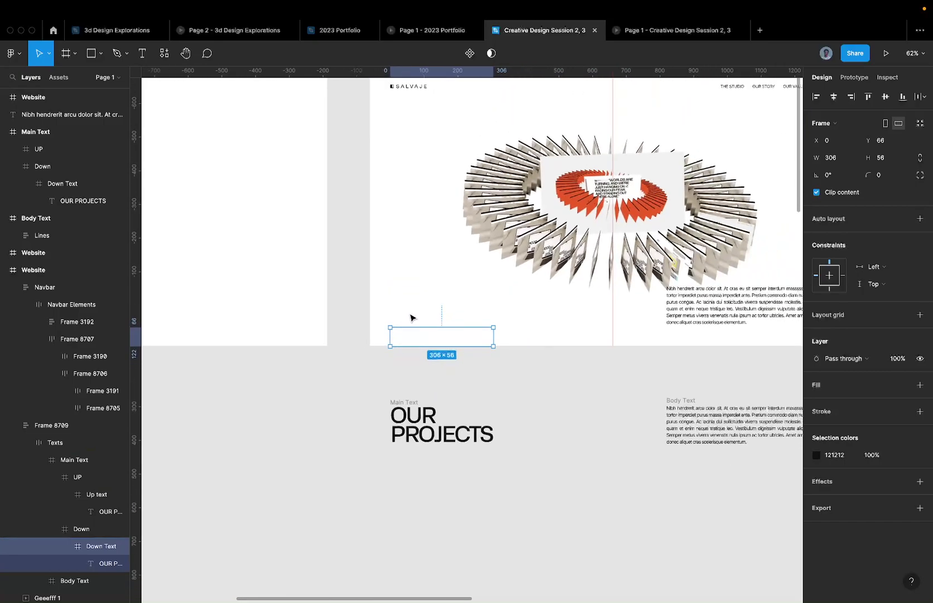
{"action": "scroll", "coordinate": [410, 318], "scroll_direction": "left", "scroll_amount": 5}
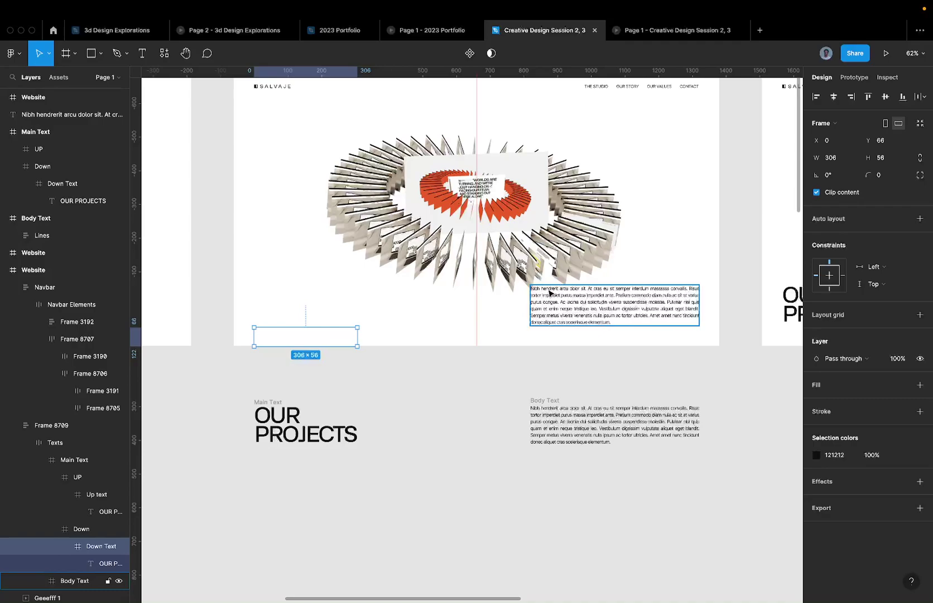
Select the Body Text block and then the Main Text frame
{"action": "left_click", "coordinate": [558, 290]}
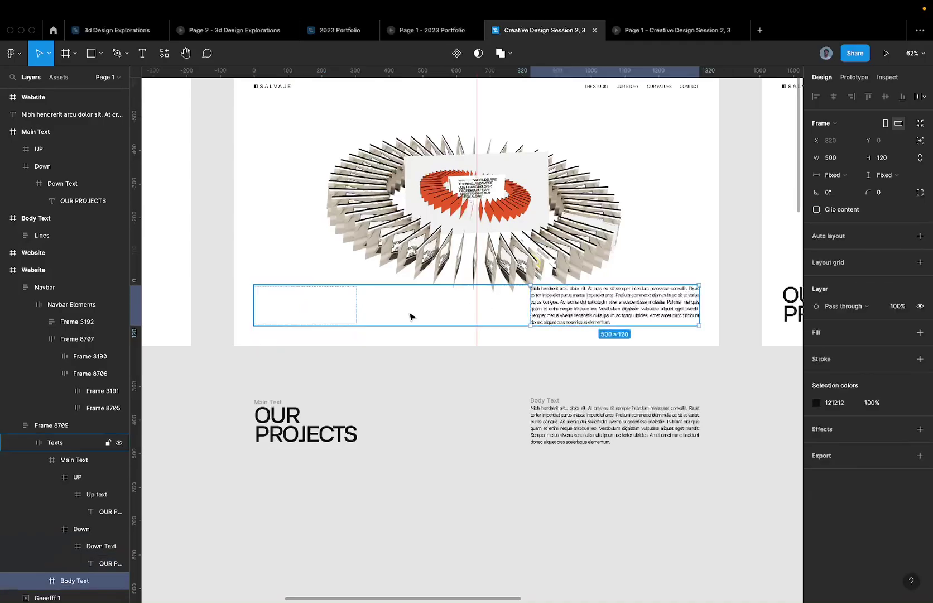
{"action": "left_click", "coordinate": [321, 315]}
{"action": "scroll", "coordinate": [321, 316], "scroll_direction": "down", "scroll_amount": 3}
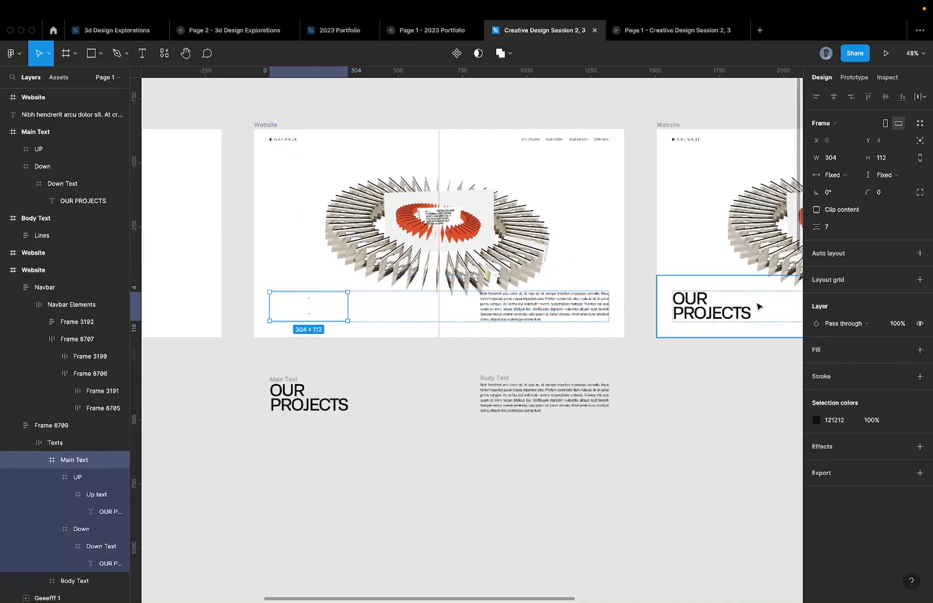
{"action": "scroll", "coordinate": [749, 310], "scroll_direction": "right", "scroll_amount": 2}
{"action": "scroll", "coordinate": [506, 325], "scroll_direction": "up", "scroll_amount": 5}
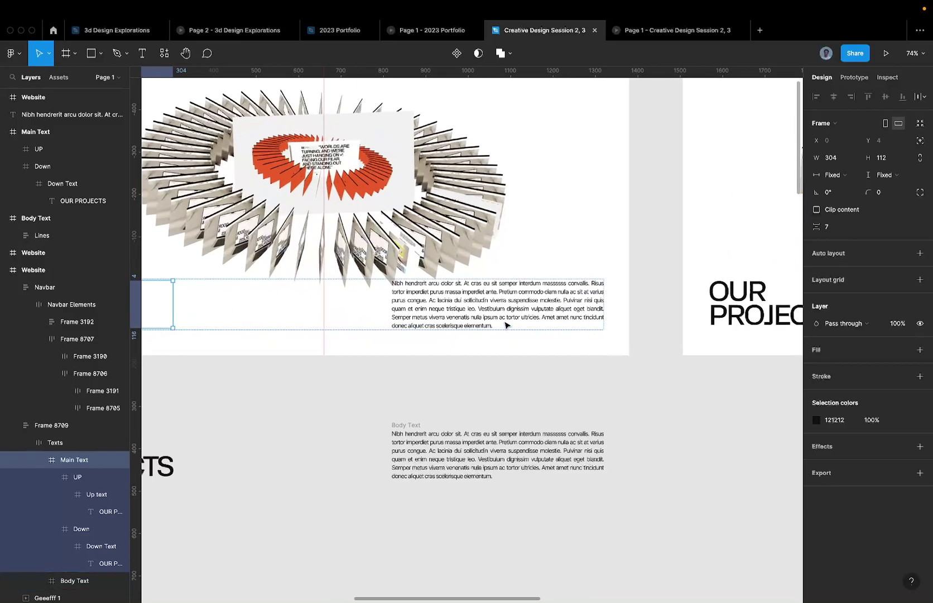
Select the six line frames, Line 1 to Line 6, inside Body Text's Lines frame
{"action": "left_click", "coordinate": [432, 287], "text": "super"}
{"action": "scroll", "coordinate": [432, 287], "scroll_direction": "up", "scroll_amount": 5}
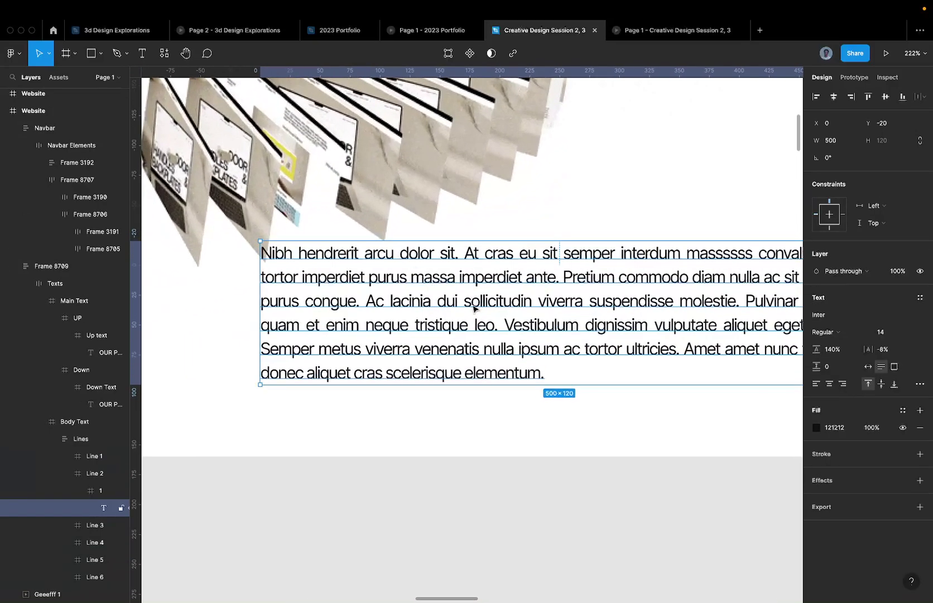
{"action": "left_click", "coordinate": [500, 411]}
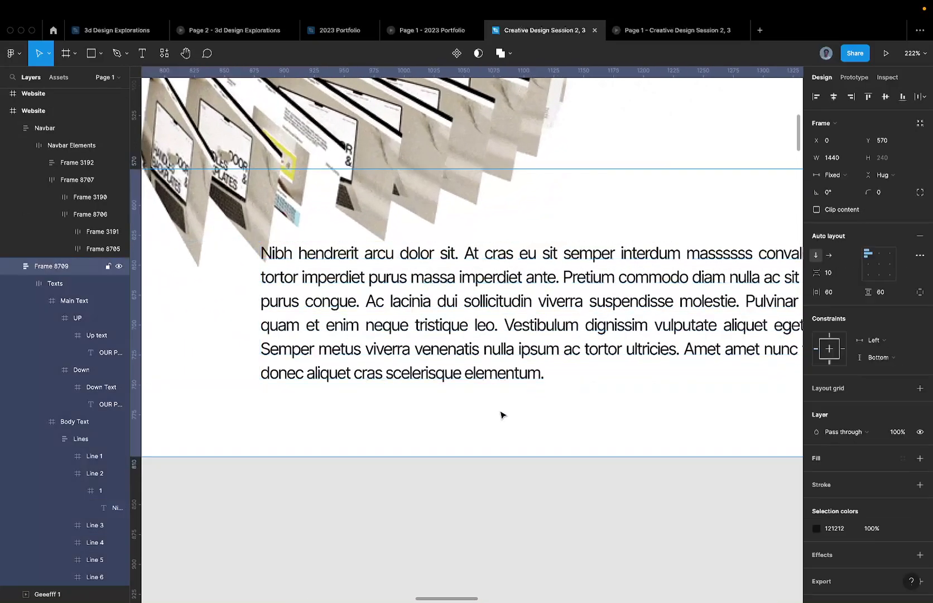
{"action": "left_click", "coordinate": [459, 335]}
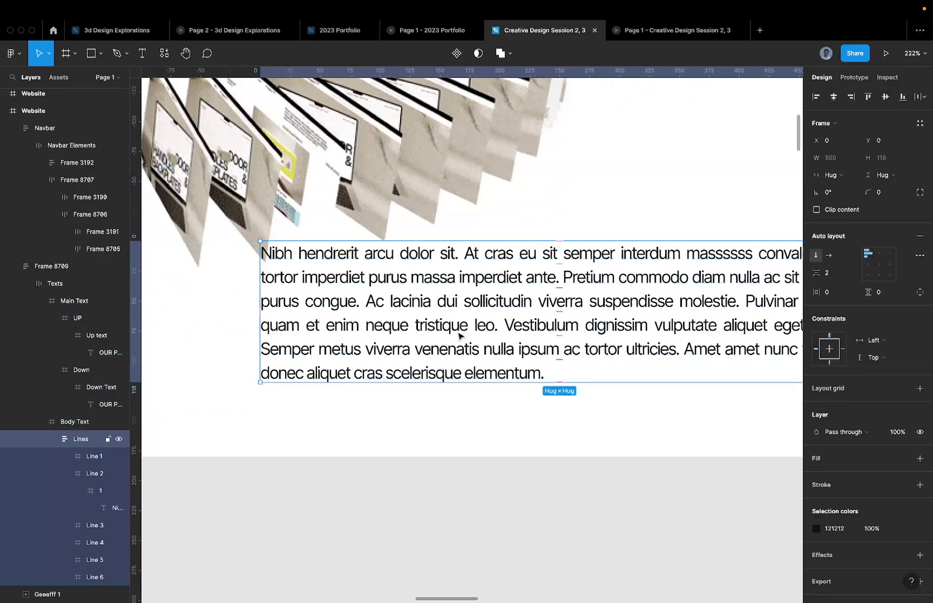
{"action": "key", "text": "Return"}
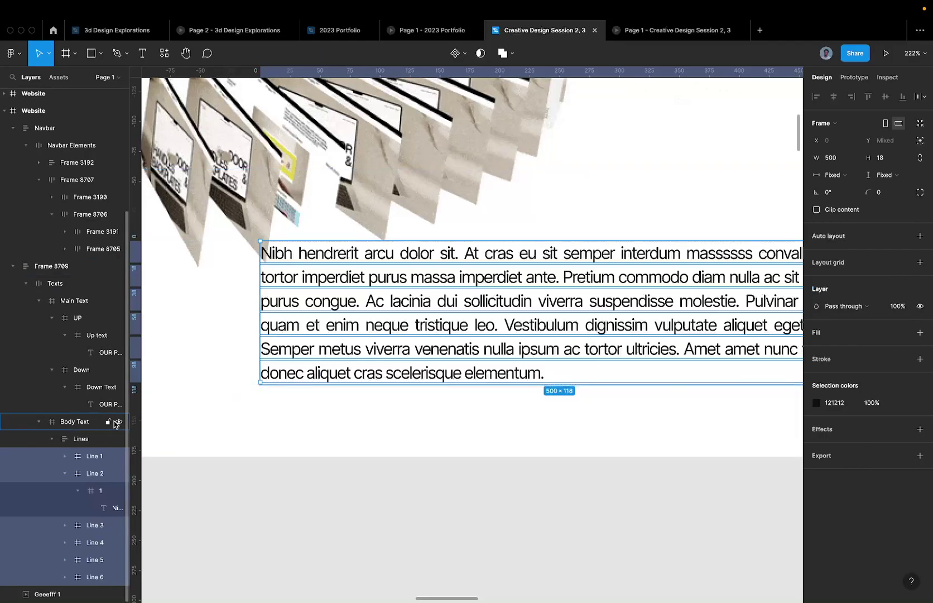
{"action": "scroll", "coordinate": [396, 267], "scroll_direction": "down", "scroll_amount": 5}
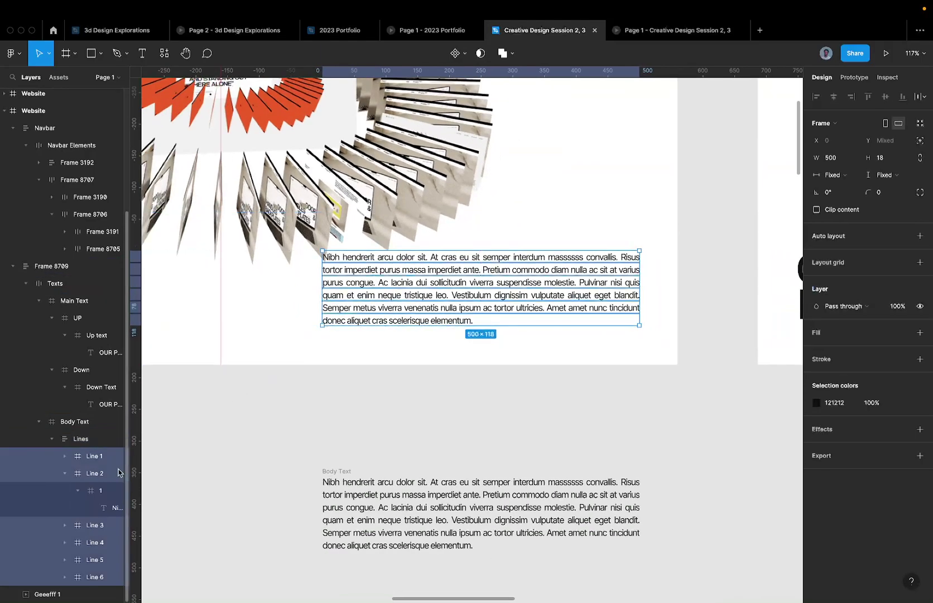
Select each line's inner frame and test-nudge them down 10 px and back up
{"action": "left_click", "coordinate": [65, 473]}
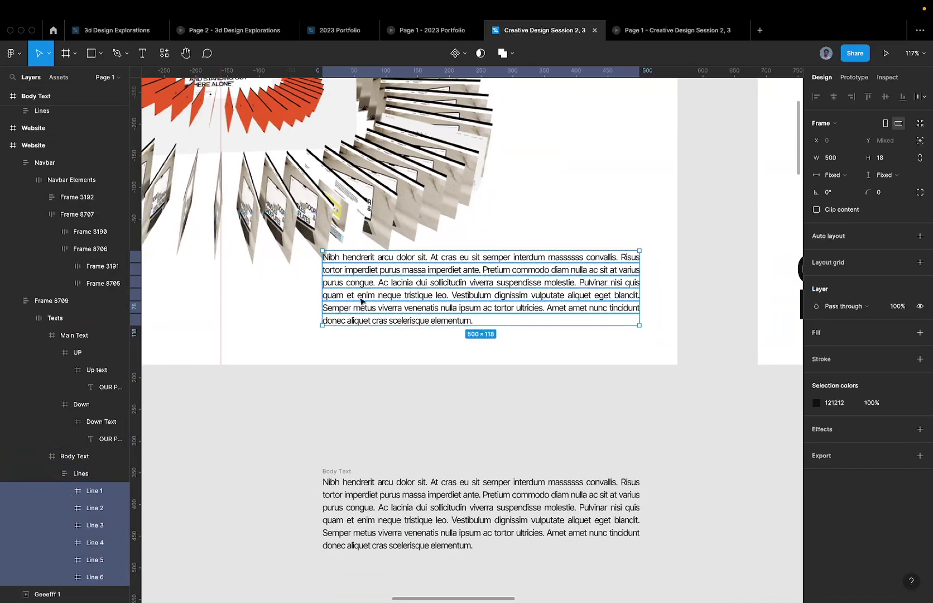
{"action": "key", "text": "Return"}
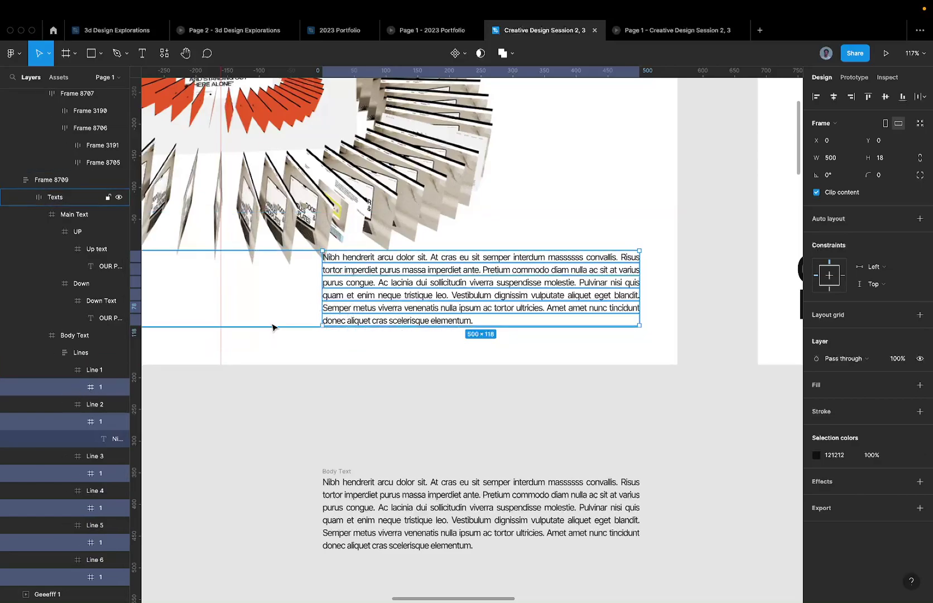
{"action": "scroll", "coordinate": [448, 264], "scroll_direction": "up", "scroll_amount": 3}
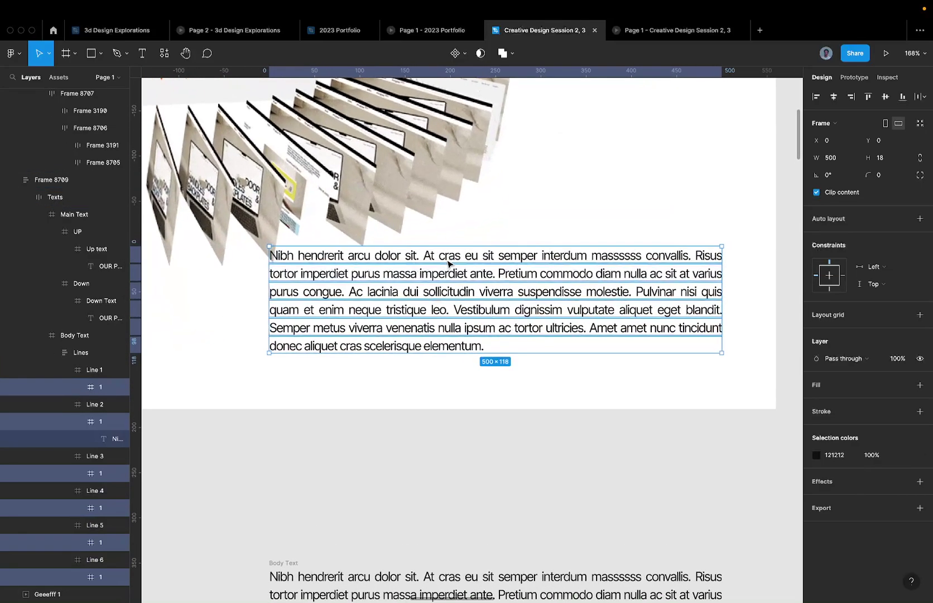
{"action": "key", "text": "shift+Down"}
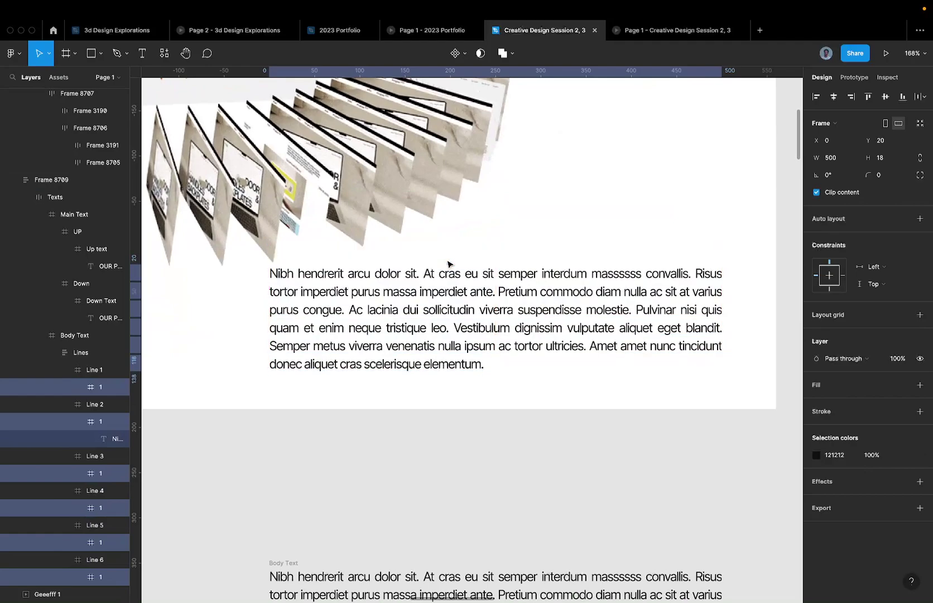
{"action": "key", "text": "shift+Up"}
Turn on Clip content for Line 1–6, then reselect their inner frames
{"action": "key", "text": "shift+Return"}
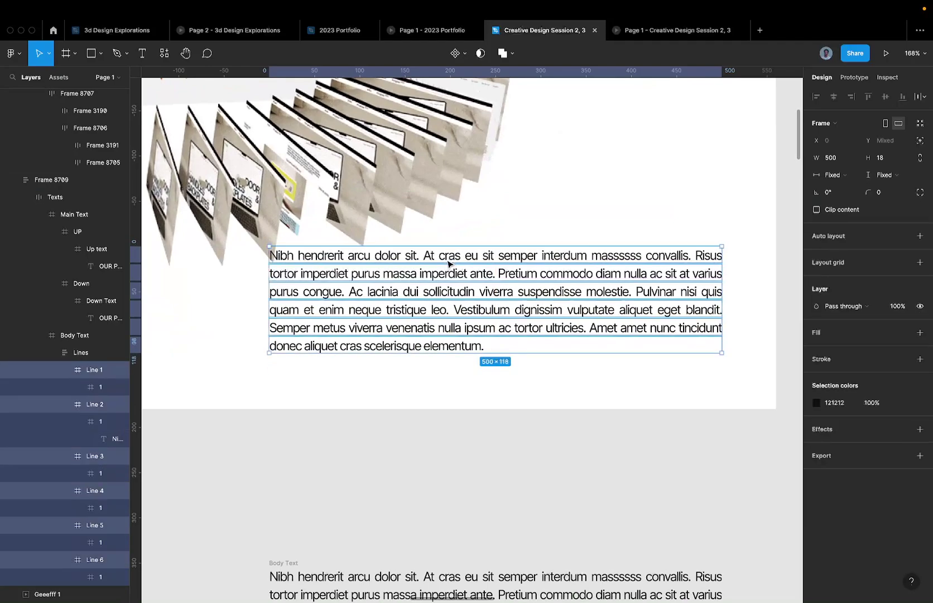
{"action": "left_click", "coordinate": [834, 207]}
{"action": "key", "text": "Return"}
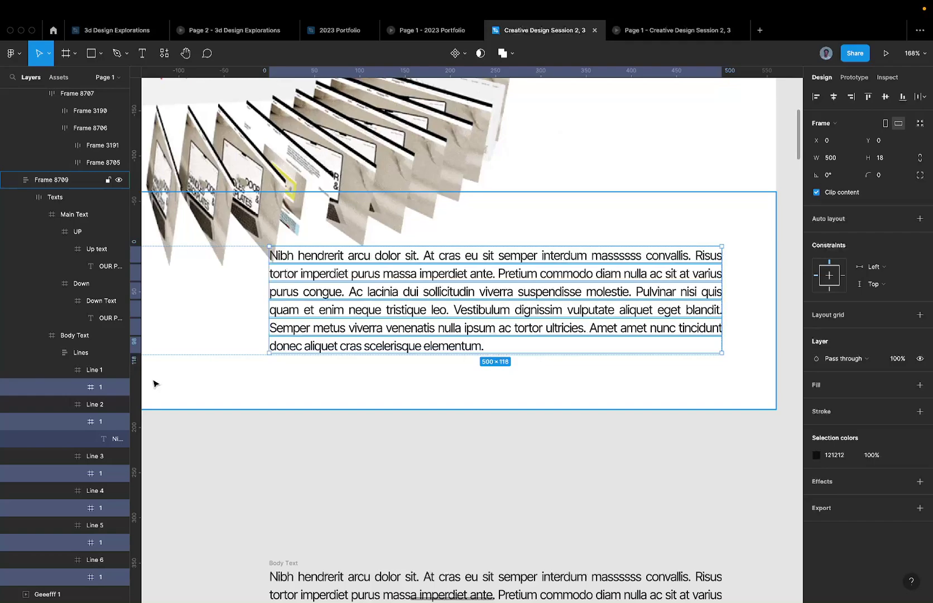
Push all six lines' inner frames down inside their clips to Y 18
{"action": "key", "text": "shift+Down"}
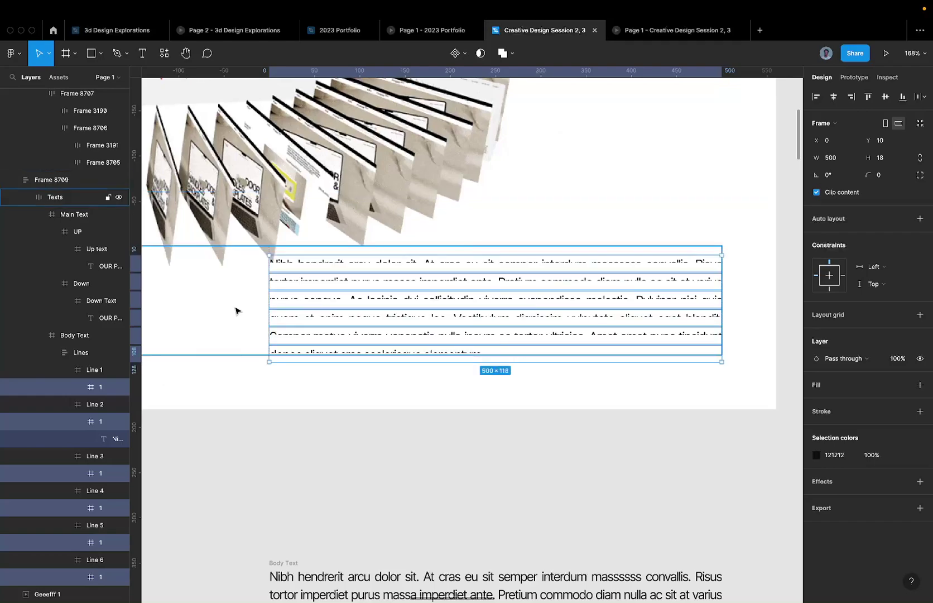
{"action": "left_click_drag", "start_coordinate": [289, 264], "coordinate": [288, 259]}
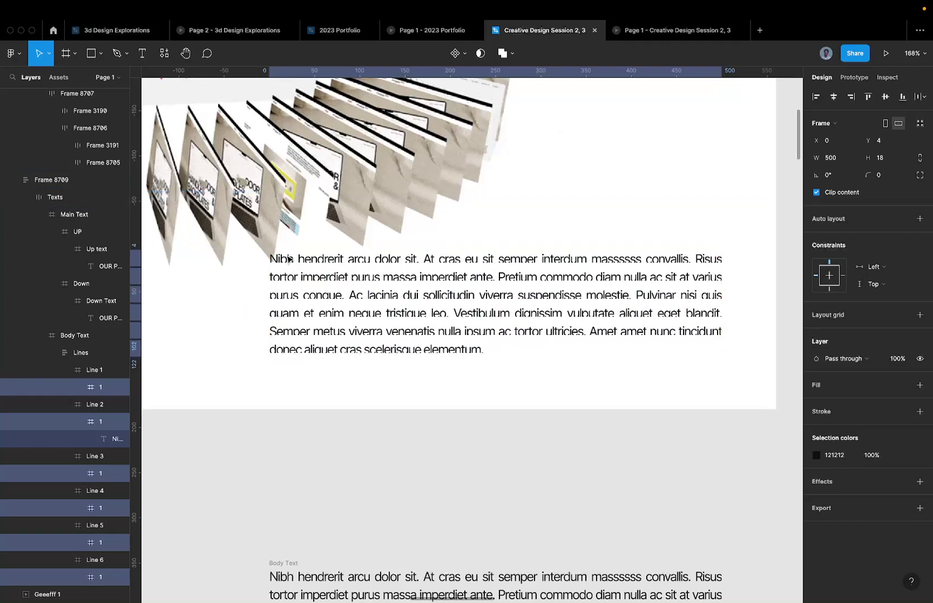
{"action": "key", "text": "Down"}
{"action": "key", "text": "Down"}
{"action": "key", "text": "Down"}
{"action": "key", "text": "Down"}
{"action": "key", "text": "Down"}
{"action": "key", "text": "Down"}
{"action": "key", "text": "Down"}
{"action": "key", "text": "Down"}
{"action": "key", "text": "Down"}
{"action": "key", "text": "Down"}
{"action": "key", "text": "Down"}
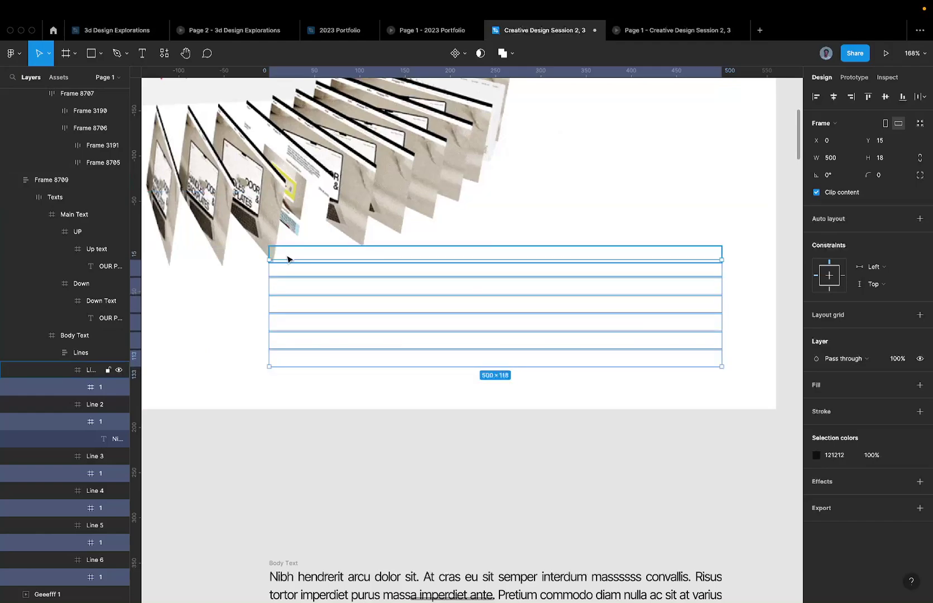
{"action": "scroll", "coordinate": [288, 258], "scroll_direction": "up", "scroll_amount": 5}
{"action": "scroll", "coordinate": [247, 269], "scroll_direction": "up", "scroll_amount": 5}
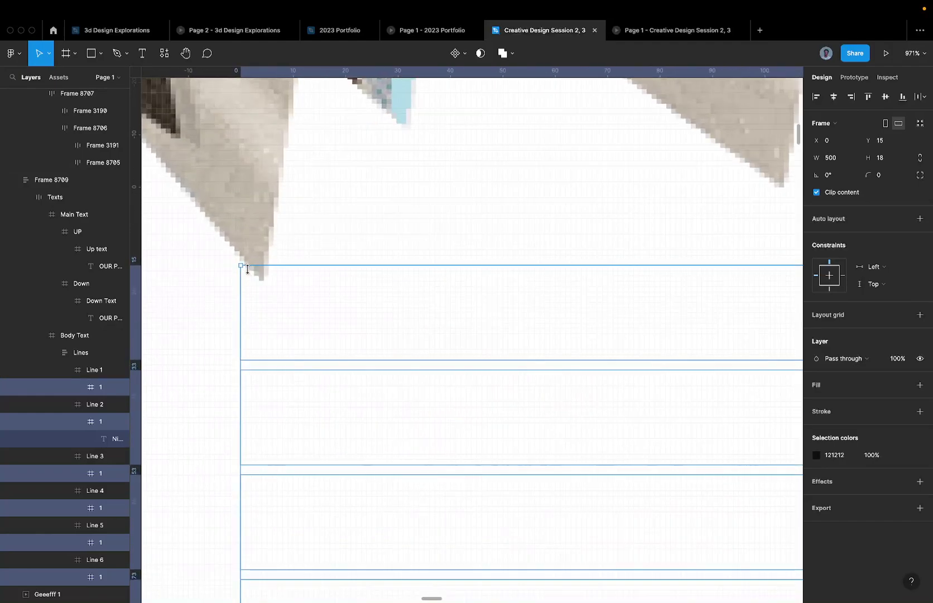
{"action": "key", "text": "Down"}
{"action": "key", "text": "Down"}
{"action": "key", "text": "Down"}
{"action": "key", "text": "Down"}
{"action": "key", "text": "Down"}
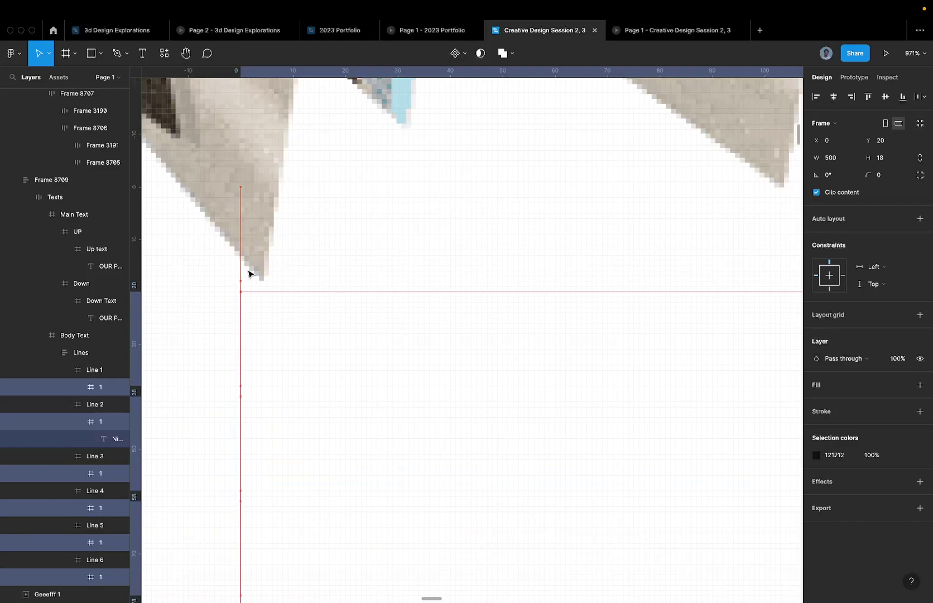
{"action": "key", "text": "Up"}
{"action": "key", "text": "Up"}
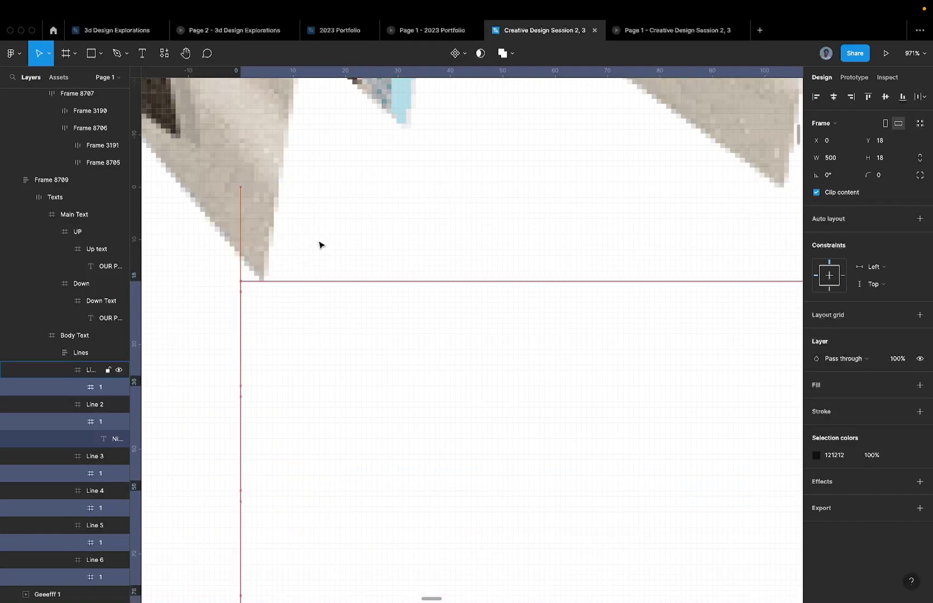
{"action": "scroll", "coordinate": [320, 244], "scroll_direction": "down", "scroll_amount": 10}
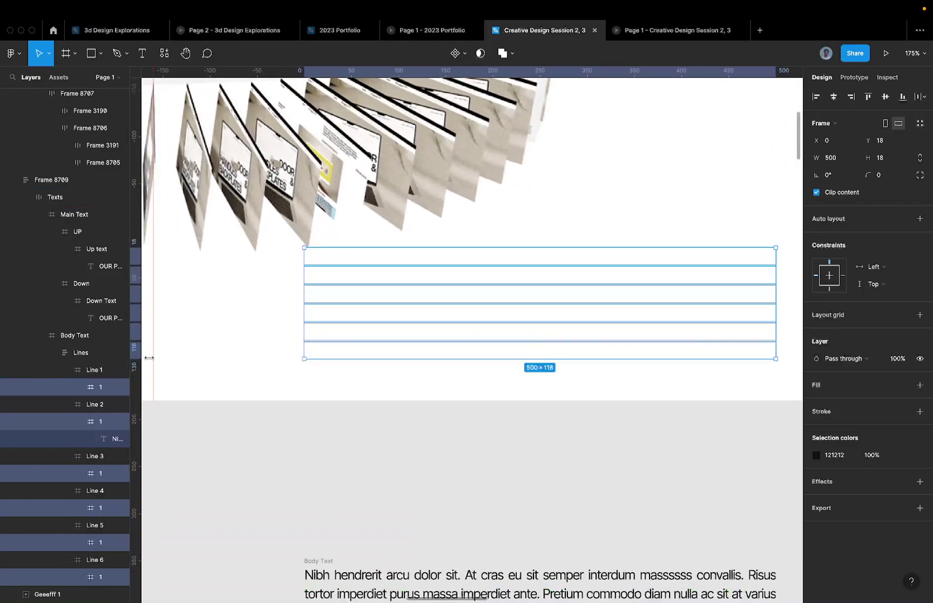
{"action": "scroll", "coordinate": [284, 317], "scroll_direction": "down", "scroll_amount": 5}
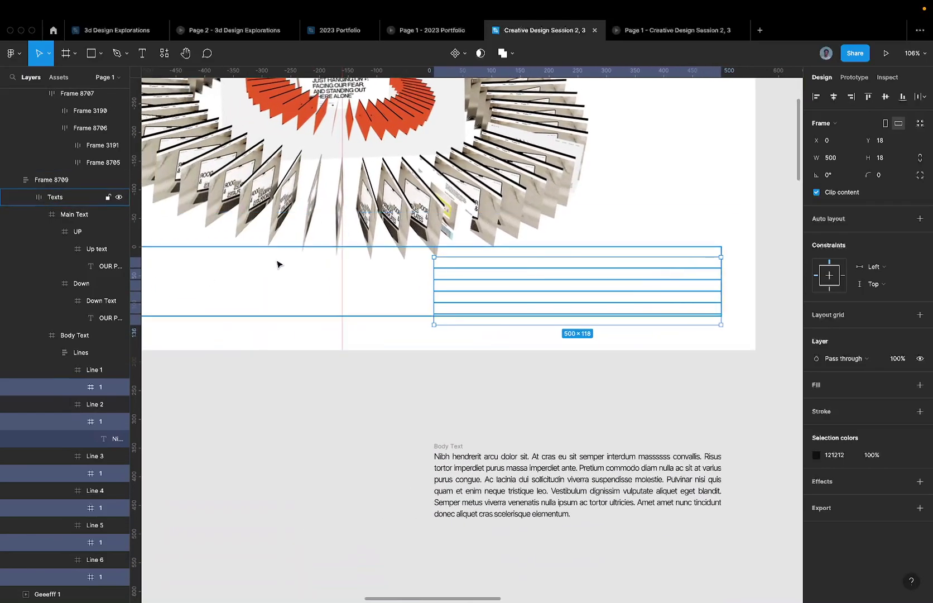
{"action": "scroll", "coordinate": [447, 262], "scroll_direction": "up", "scroll_amount": 4}
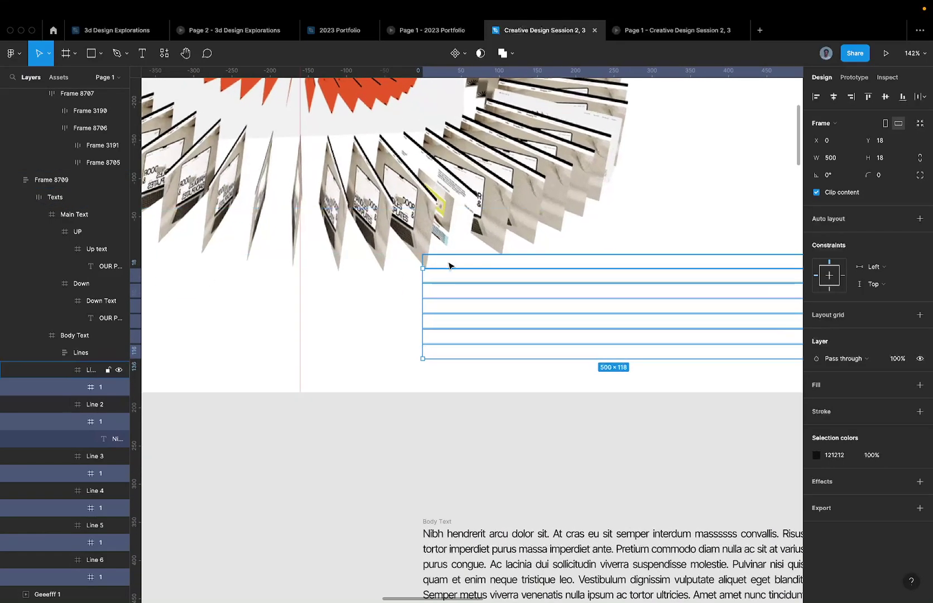
Drop Line 1 from the selection and nudge the other lines' contents down 10 more, to Y 28
{"action": "left_click", "coordinate": [65, 389], "text": "shift"}
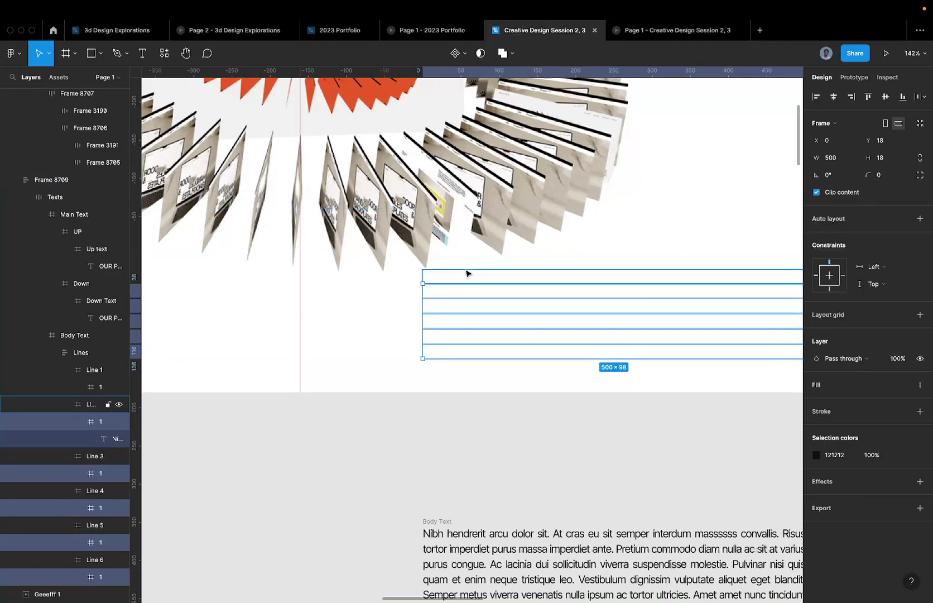
{"action": "key", "text": "shift+Down"}
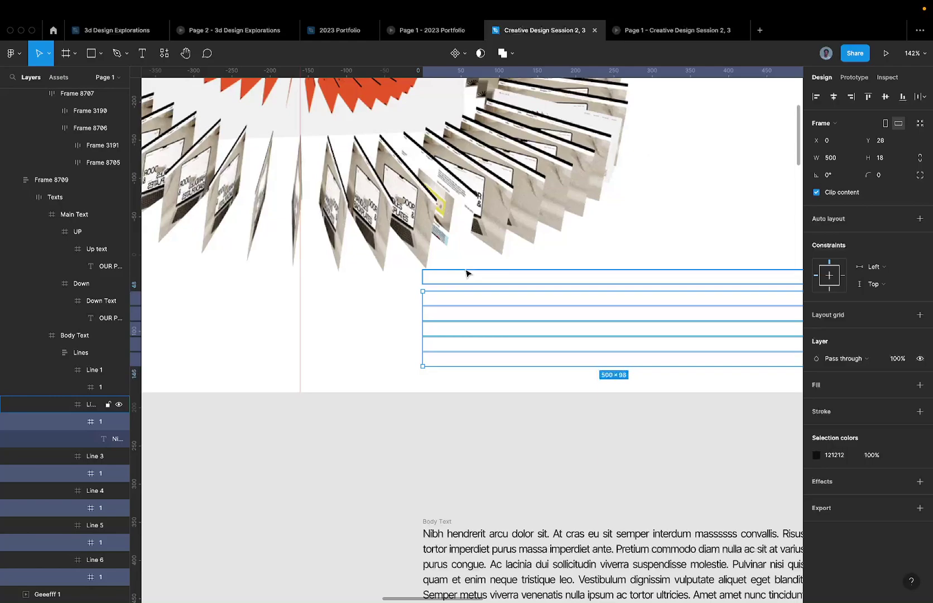
{"action": "key", "text": "alt"}
{"action": "key", "text": "alt"}
{"action": "key", "text": "alt"}
{"action": "key", "text": "alt"}
{"action": "key", "text": "alt"}
Drop Lines 2 and 3 in turn, nudging the remaining inner frames down 10 px each time
{"action": "left_click", "coordinate": [65, 424], "text": "shift"}
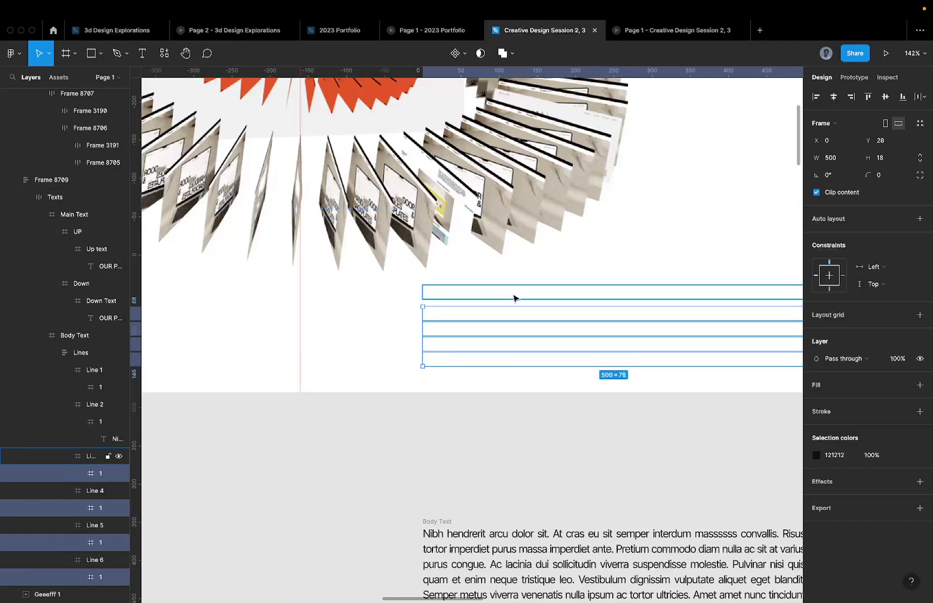
{"action": "key", "text": "shift+Down"}
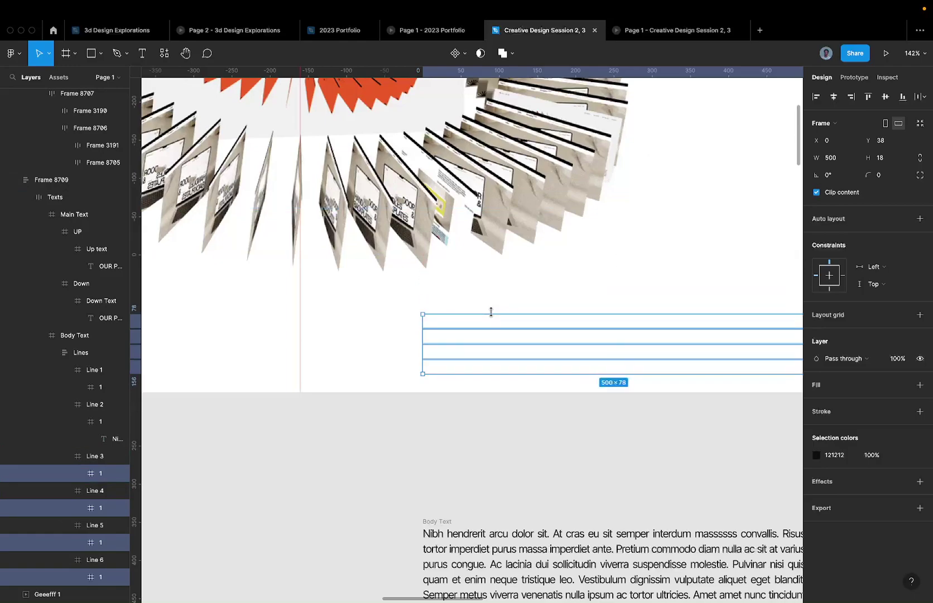
{"action": "scroll", "coordinate": [489, 304], "scroll_direction": "up", "scroll_amount": 5}
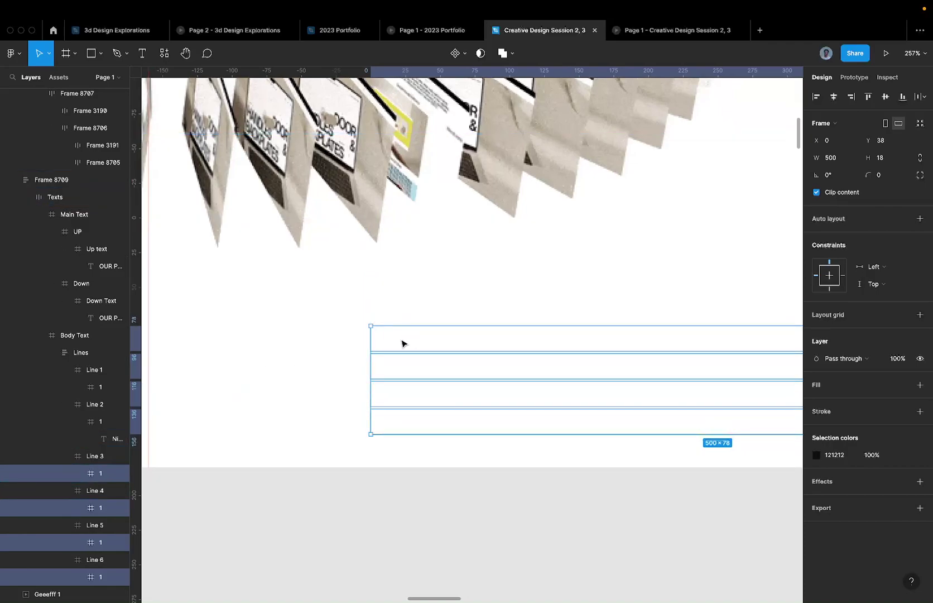
{"action": "left_click", "coordinate": [44, 475], "text": "shift"}
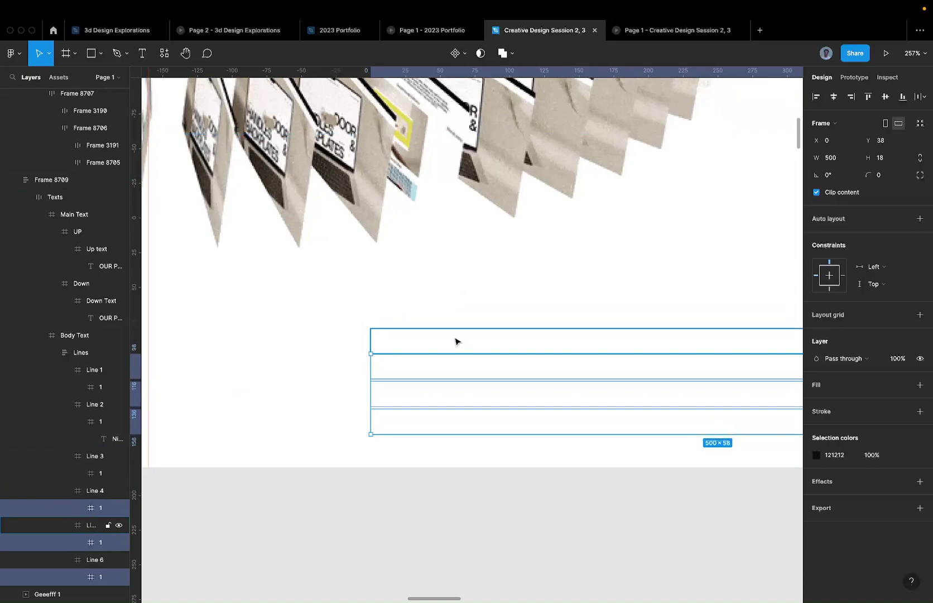
{"action": "key", "text": "shift+Down"}
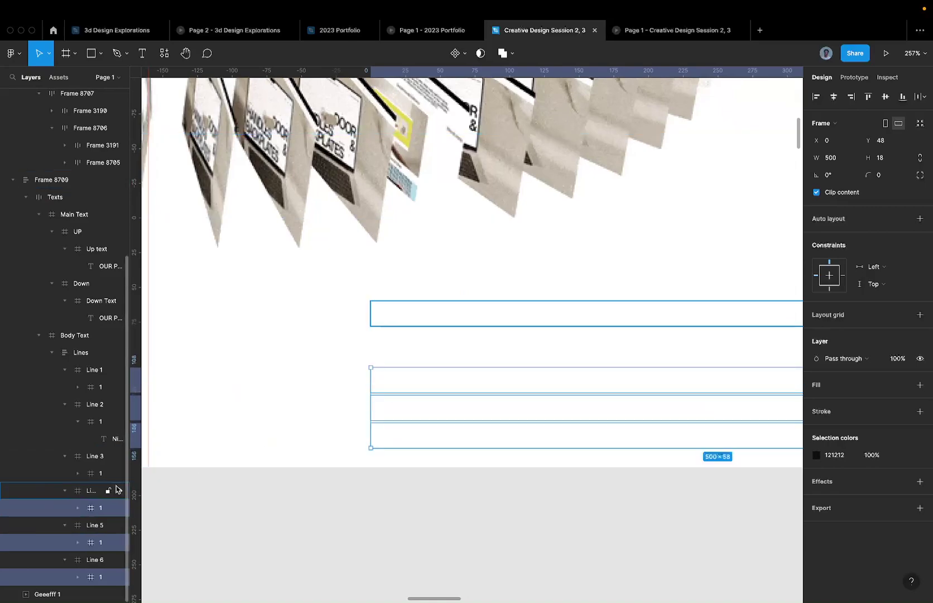
Drop Lines 4 and 5 and nudge Line 6's inner frame down 10 px to Y 68
{"action": "left_click", "coordinate": [65, 505], "text": "shift"}
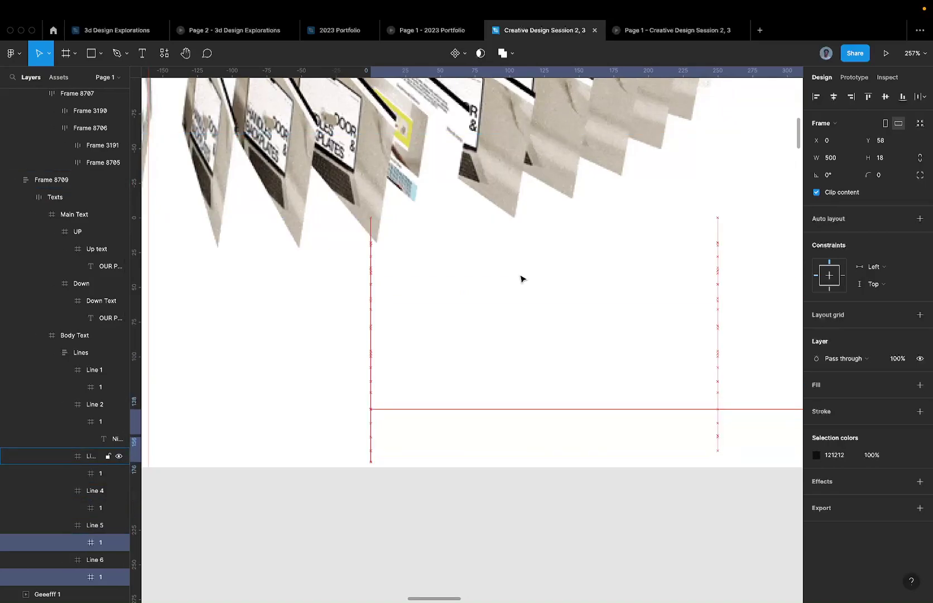
{"action": "left_click", "coordinate": [45, 539], "text": "shift"}
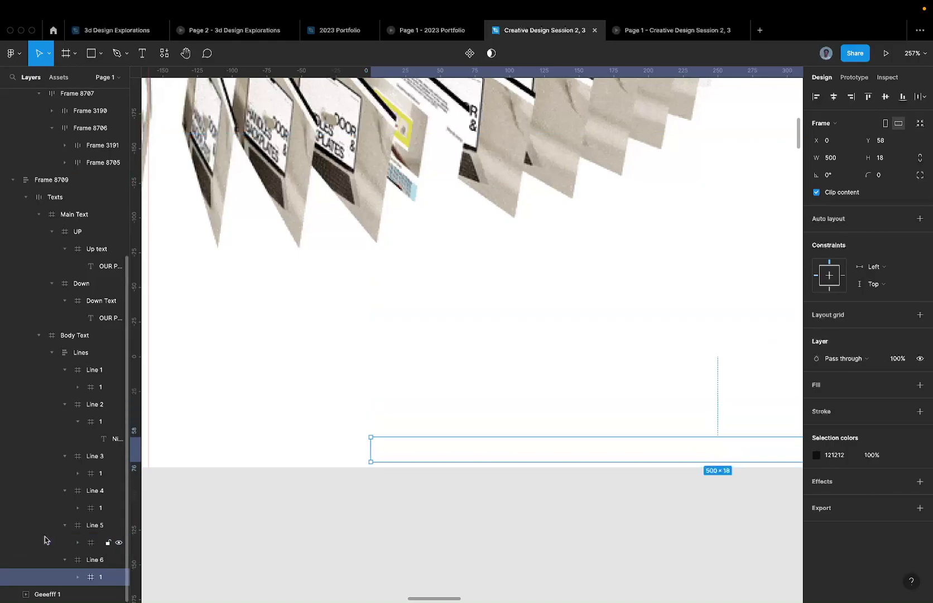
{"action": "key", "text": "shift+Down"}
{"action": "scroll", "coordinate": [446, 424], "scroll_direction": "down", "scroll_amount": 10}
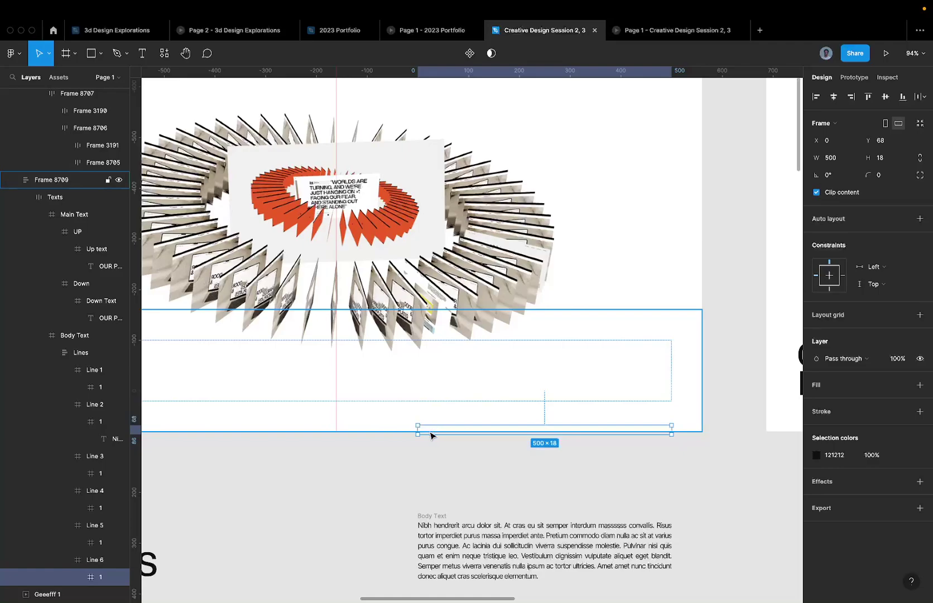
{"action": "scroll", "coordinate": [430, 435], "scroll_direction": "down", "scroll_amount": 10}
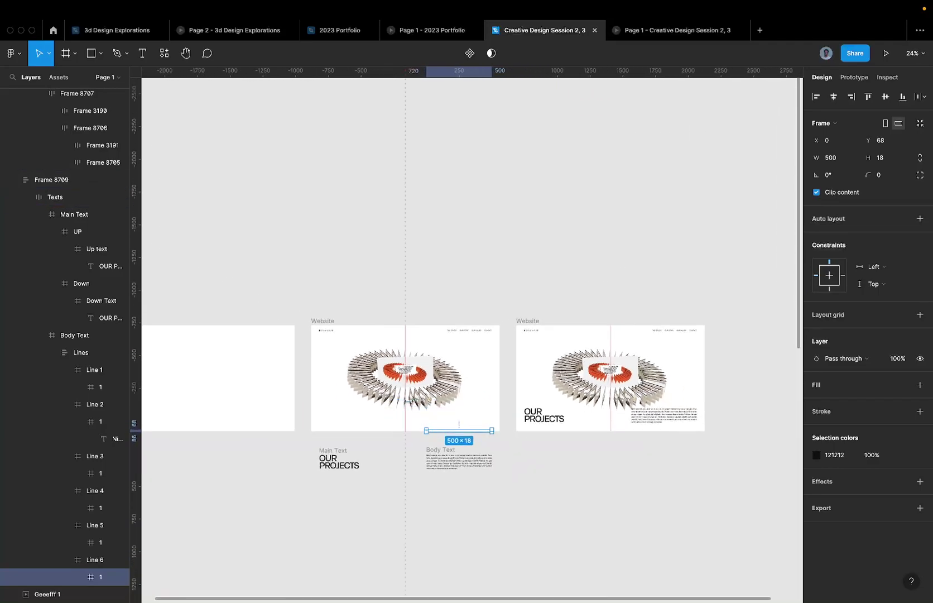
Inspect the middle Website frame's click interaction in the Prototype panel
{"action": "scroll", "coordinate": [409, 401], "scroll_direction": "up", "scroll_amount": 1}
{"action": "left_click", "coordinate": [322, 317]}
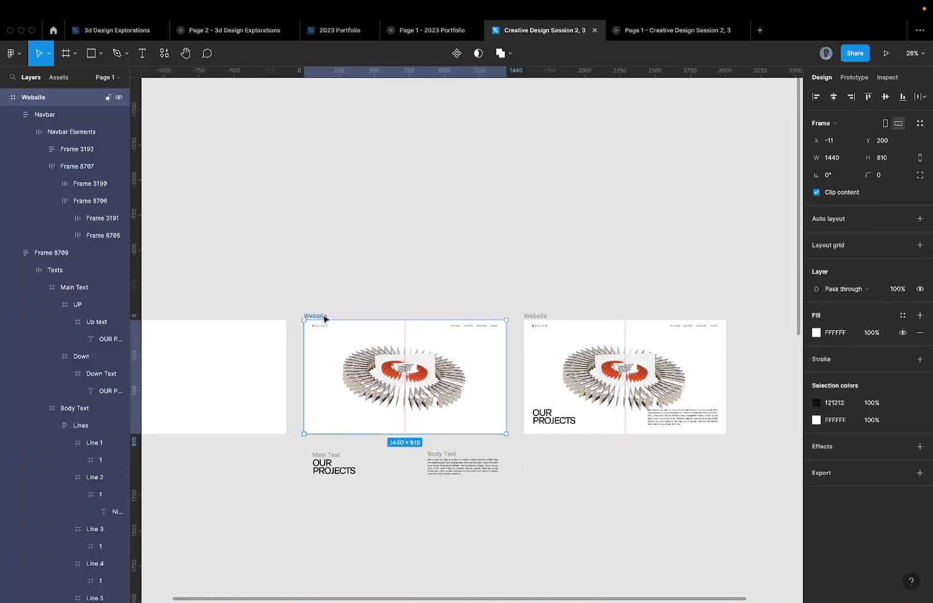
{"action": "scroll", "coordinate": [324, 318], "scroll_direction": "up", "scroll_amount": 3}
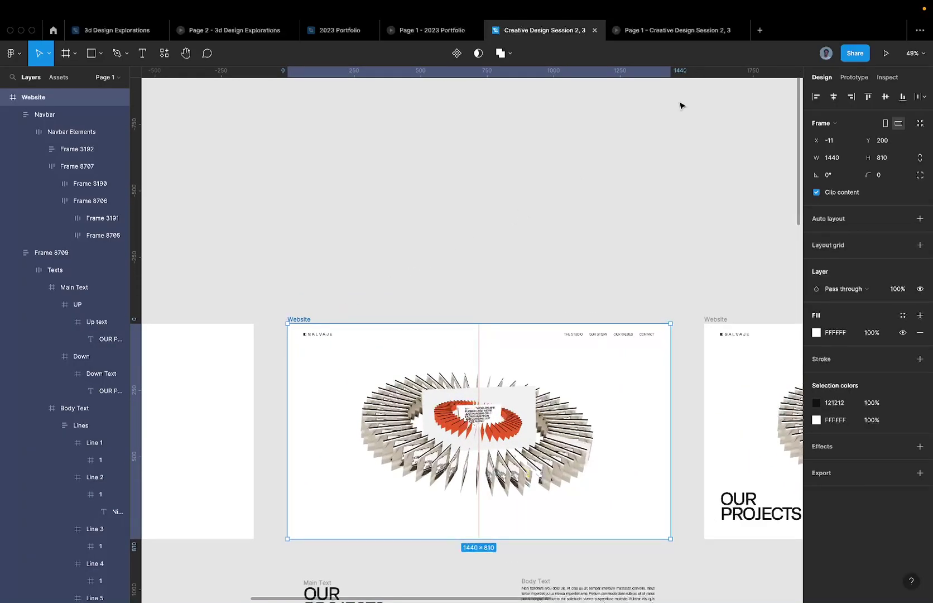
{"action": "left_click", "coordinate": [852, 78]}
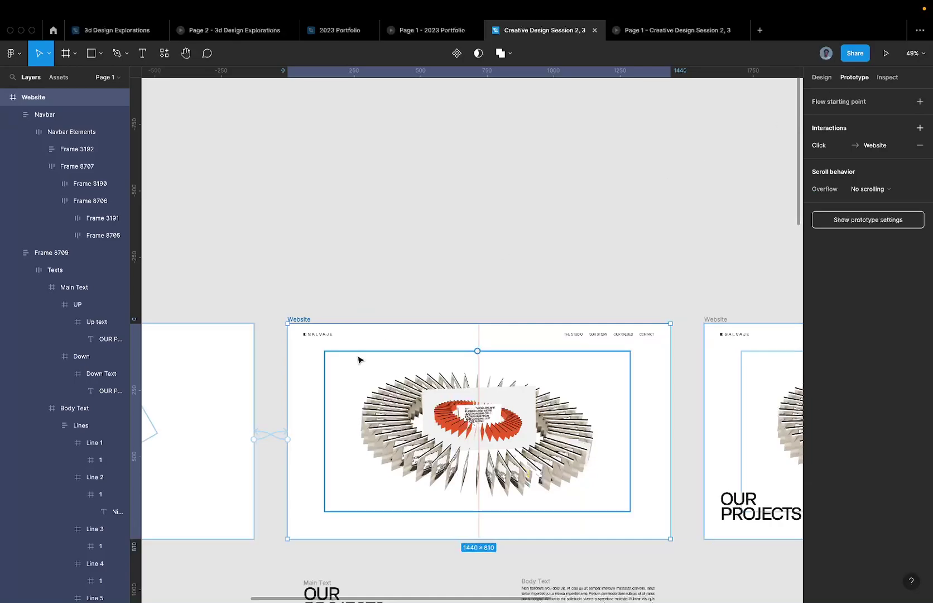
{"action": "left_click", "coordinate": [265, 435]}
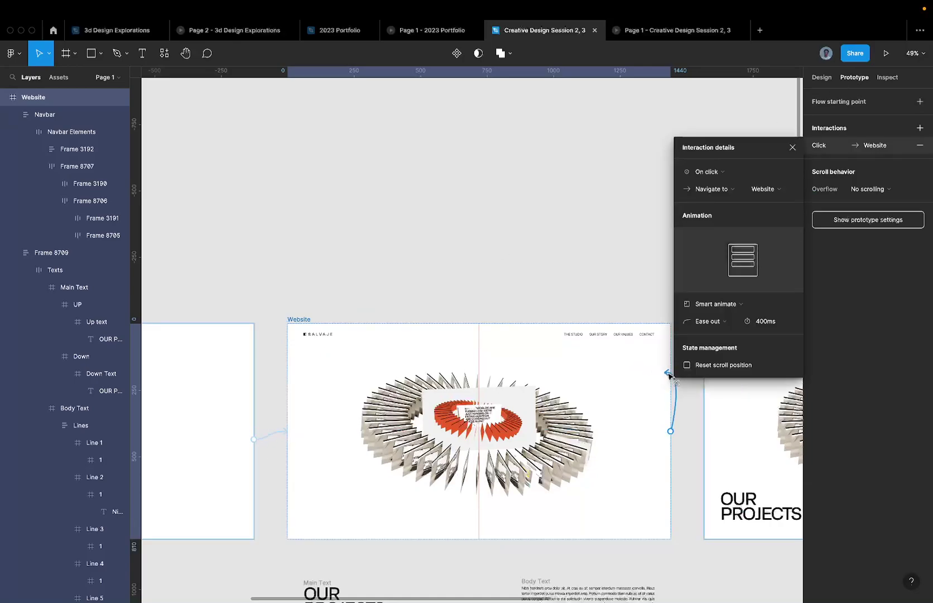
{"action": "scroll", "coordinate": [435, 364], "scroll_direction": "right", "scroll_amount": 5}
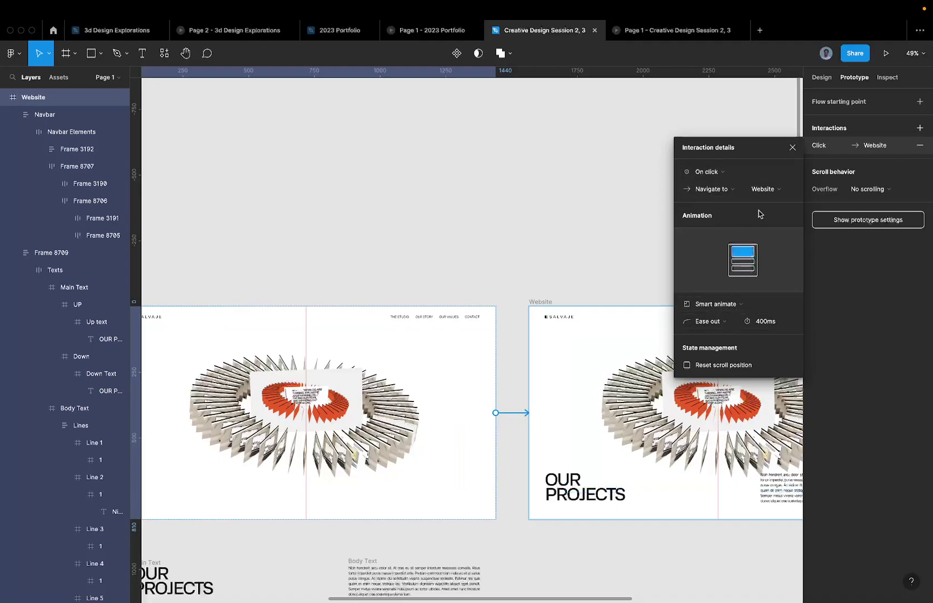
Redirect the right Website frame's click interaction to the middle Website frame
{"action": "scroll", "coordinate": [579, 269], "scroll_direction": "down", "scroll_amount": 3}
{"action": "scroll", "coordinate": [578, 268], "scroll_direction": "down", "scroll_amount": 3}
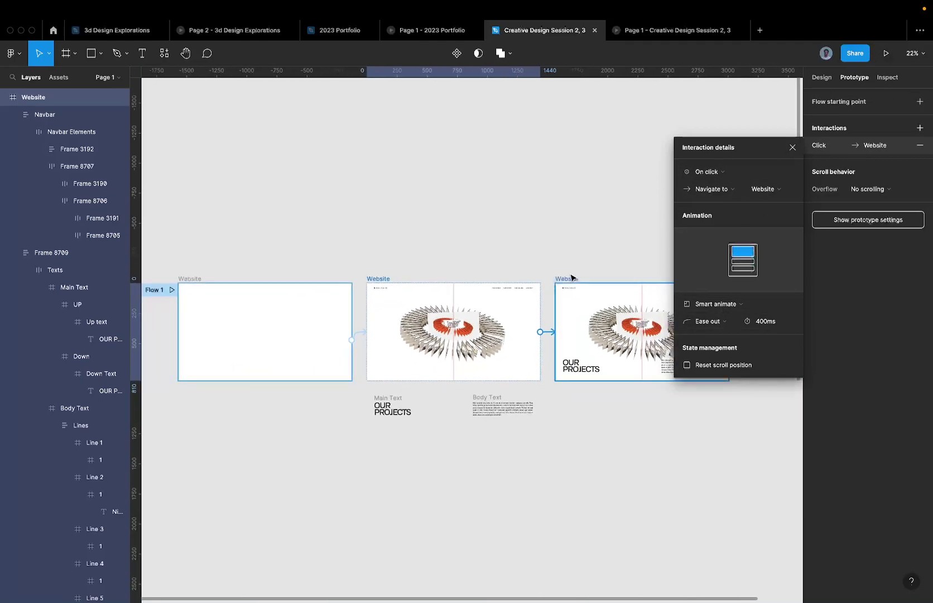
{"action": "left_click", "coordinate": [569, 279]}
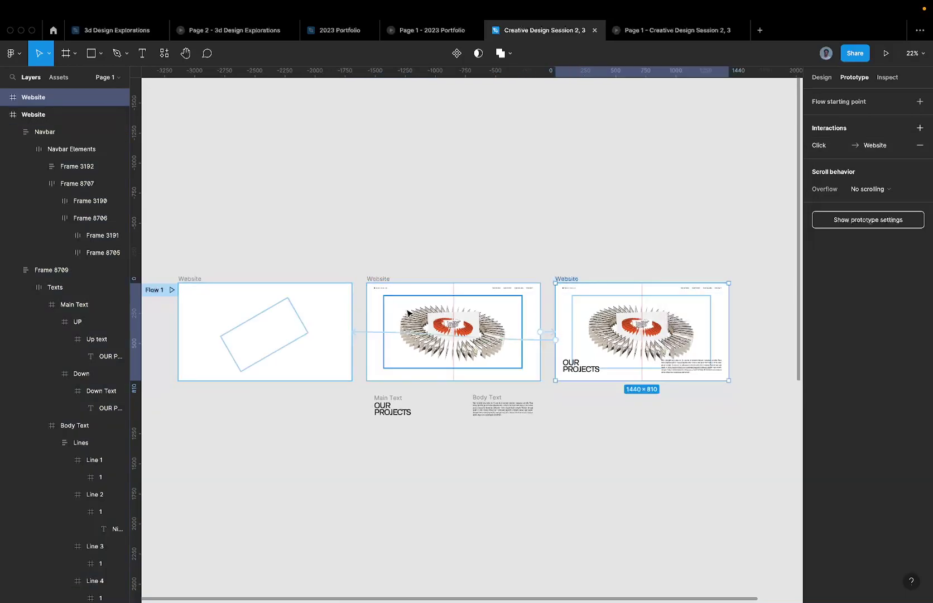
{"action": "left_click", "coordinate": [415, 334]}
{"action": "left_click_drag", "start_coordinate": [415, 333], "coordinate": [540, 335]}
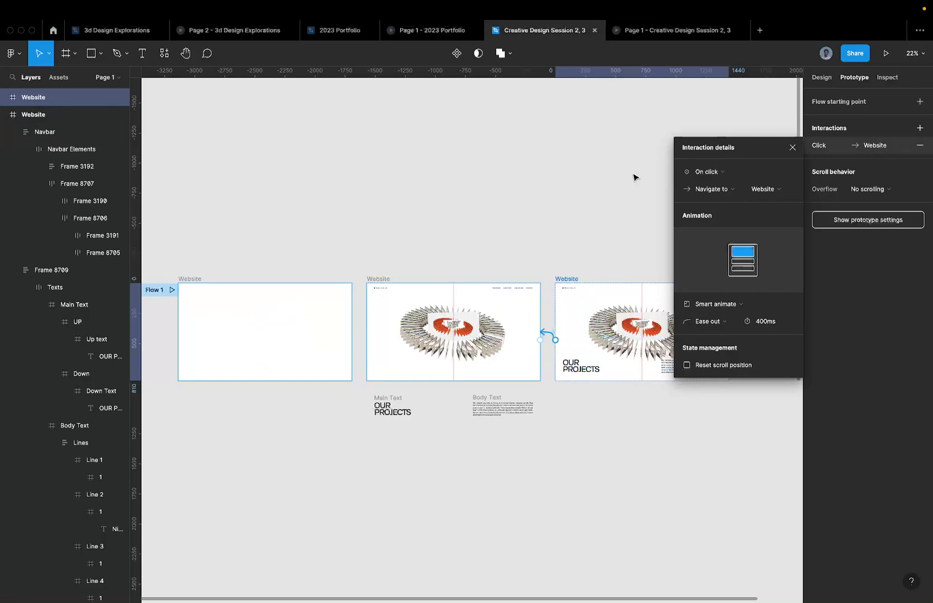
{"action": "left_click", "coordinate": [641, 35]}
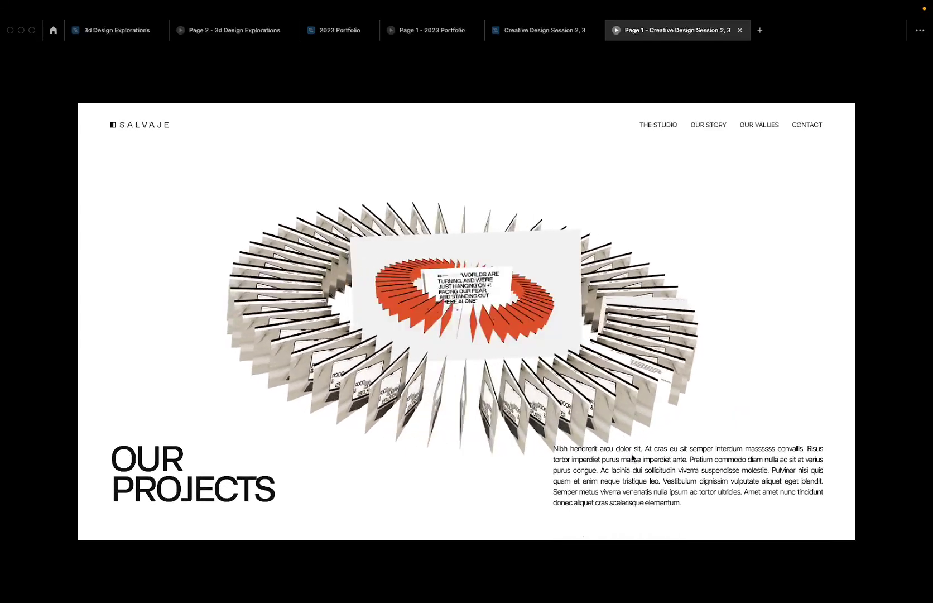
{"action": "left_click", "coordinate": [538, 32]}
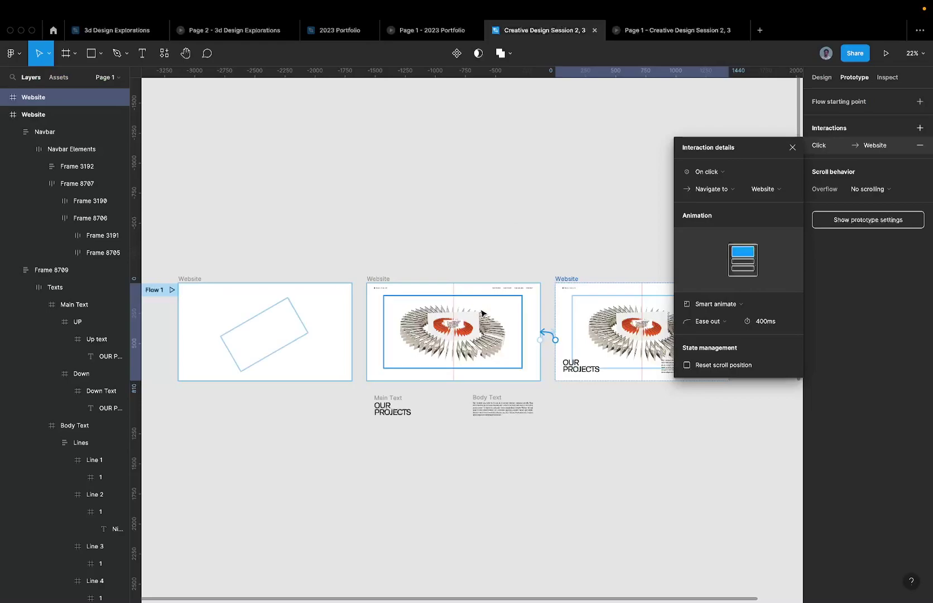
Back in the Design panel, select Body Text's six line frames, Line 1 to Line 6
{"action": "scroll", "coordinate": [589, 338], "scroll_direction": "up", "scroll_amount": 5}
{"action": "left_click", "coordinate": [591, 339]}
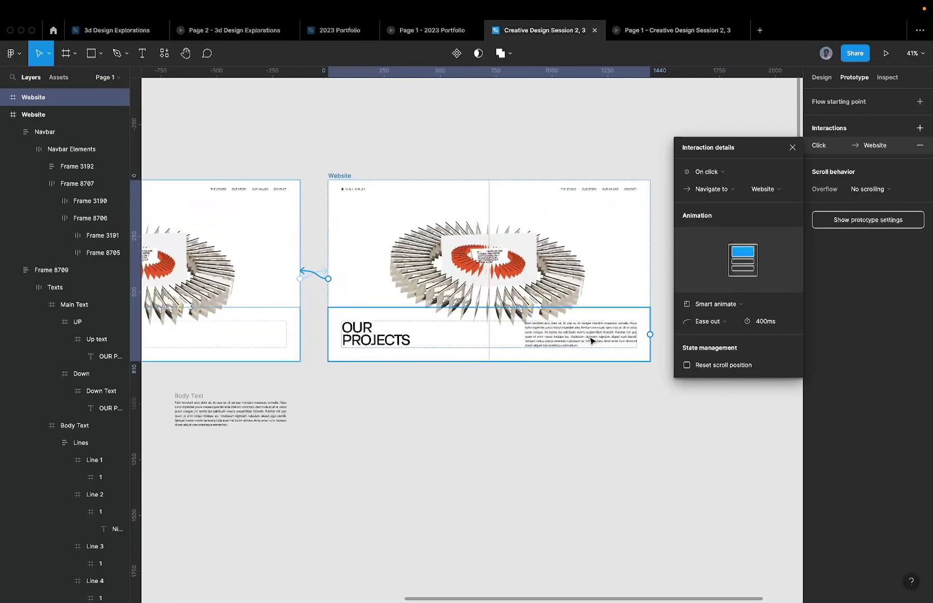
{"action": "key", "text": "alt+8"}
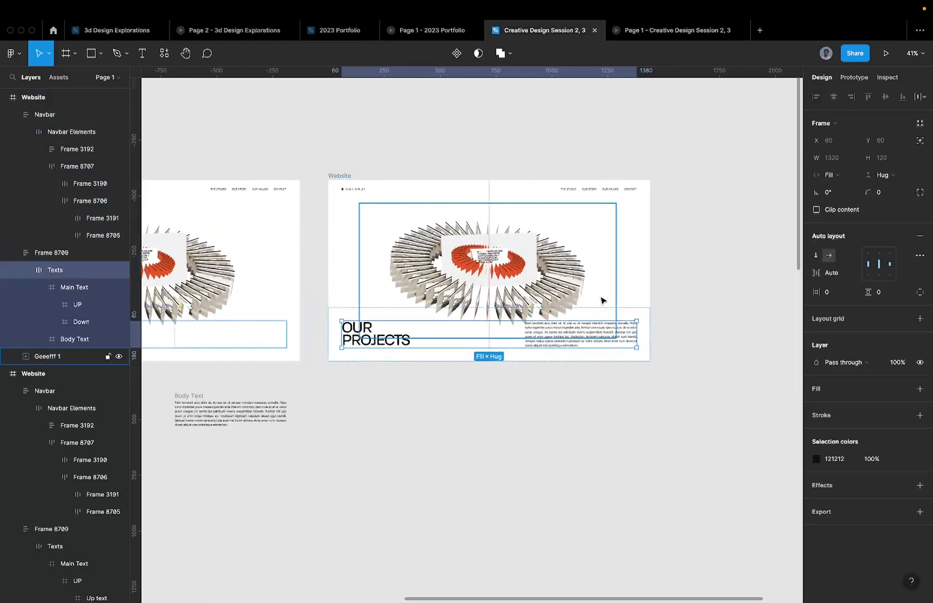
{"action": "scroll", "coordinate": [554, 332], "scroll_direction": "up", "scroll_amount": 6}
{"action": "left_click", "coordinate": [494, 340], "text": "super"}
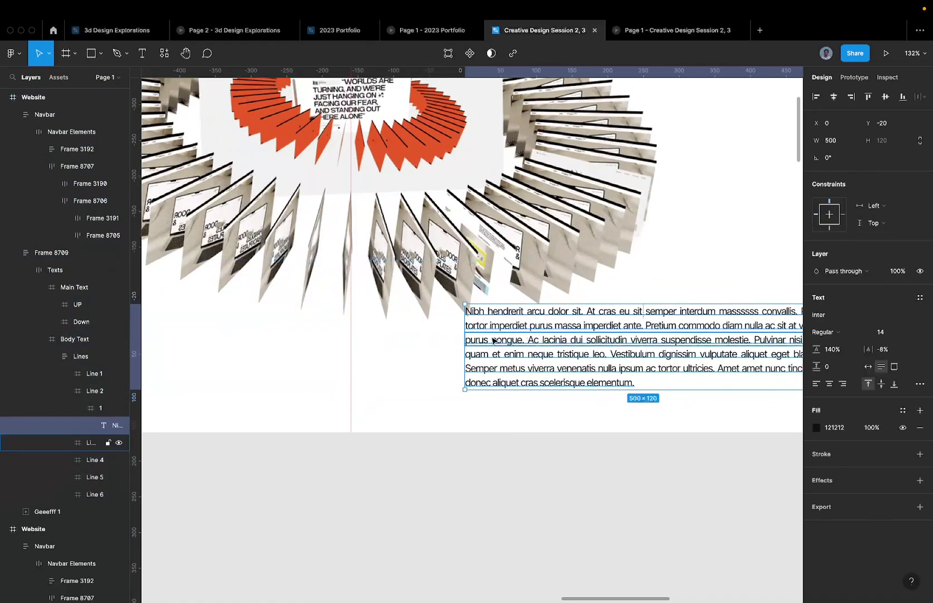
{"action": "key", "text": "shift+Return"}
{"action": "key", "text": "shift+Return"}
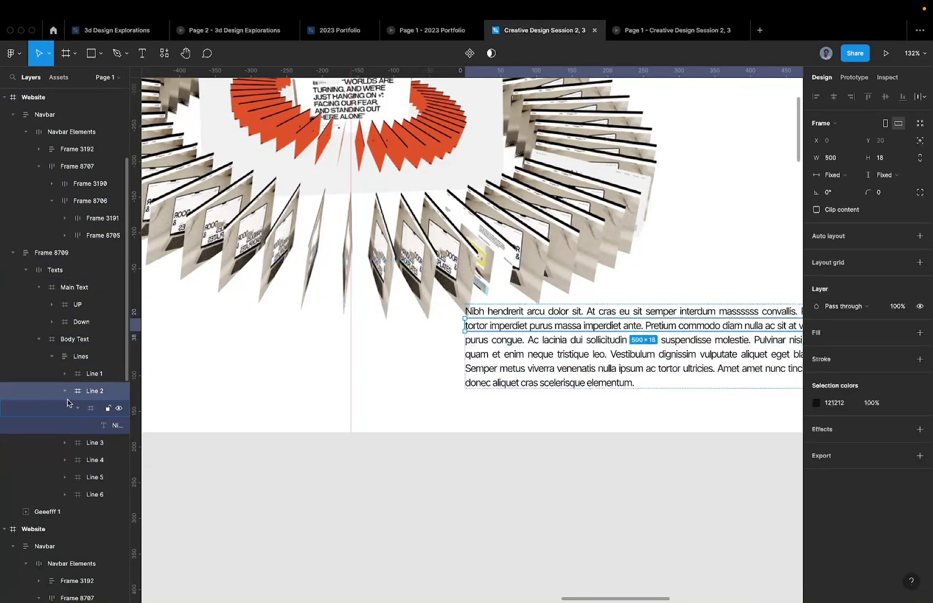
{"action": "left_click", "coordinate": [73, 358]}
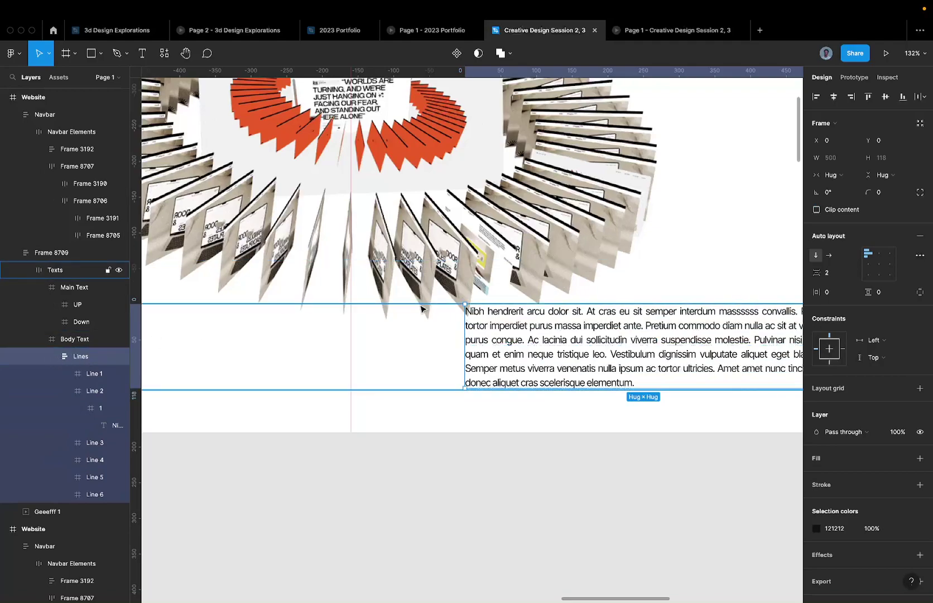
{"action": "key", "text": "Return"}
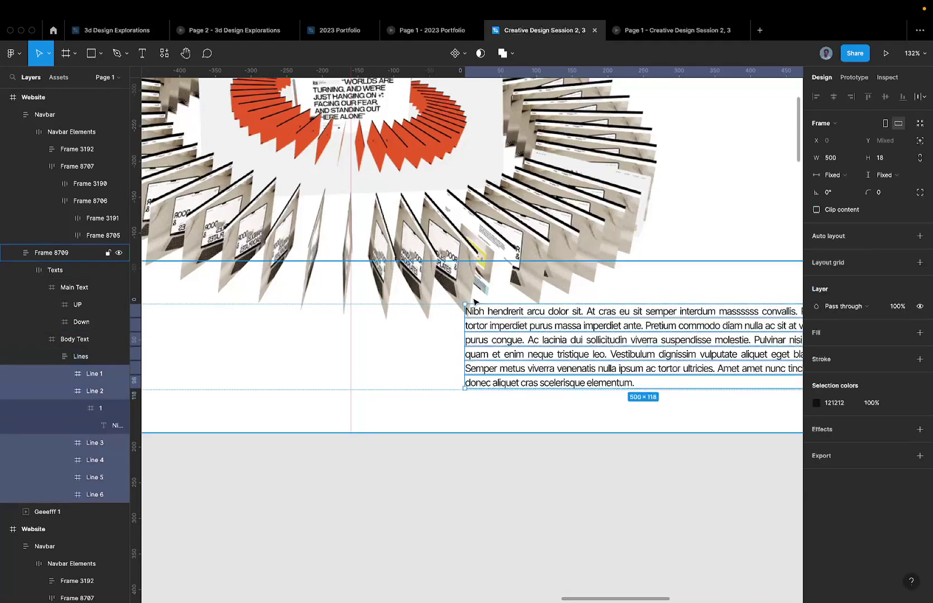
Turn on Clip content for Line 1–6 and check the text in the prototype preview
{"action": "left_click", "coordinate": [844, 210]}
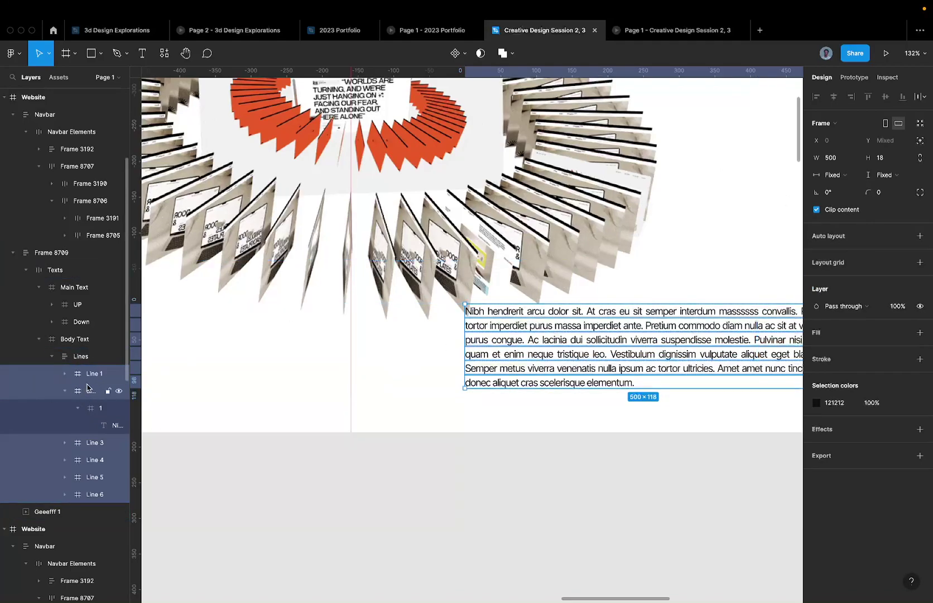
{"action": "mouse_move", "coordinate": [582, 15]}
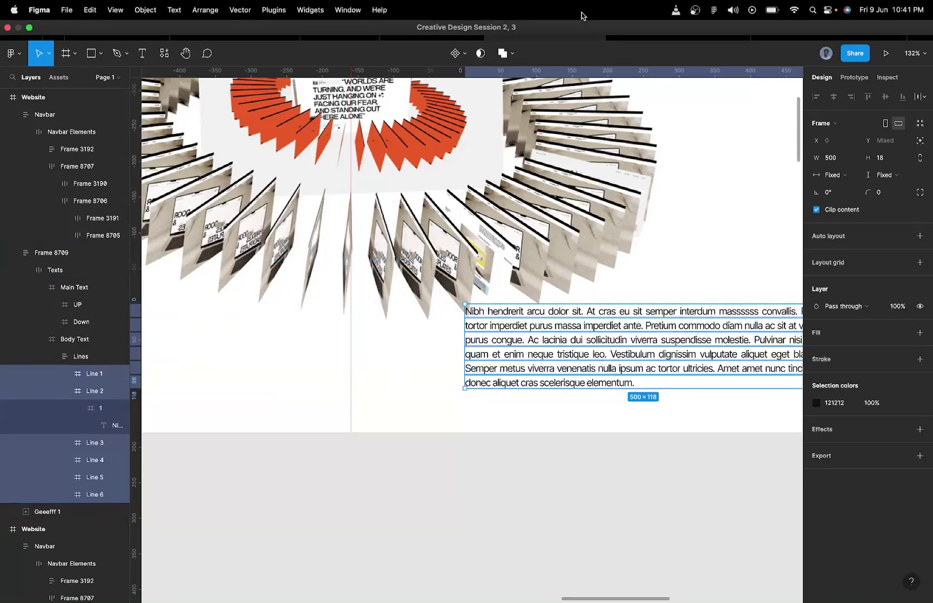
{"action": "left_click", "coordinate": [649, 30]}
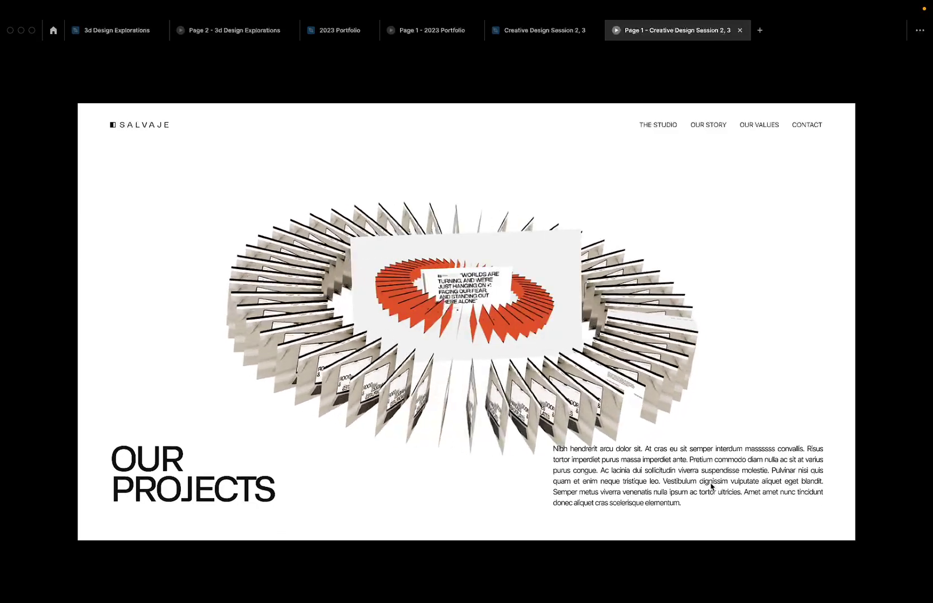
Return to the design file and select the Navbar frame
{"action": "left_click", "coordinate": [555, 31]}
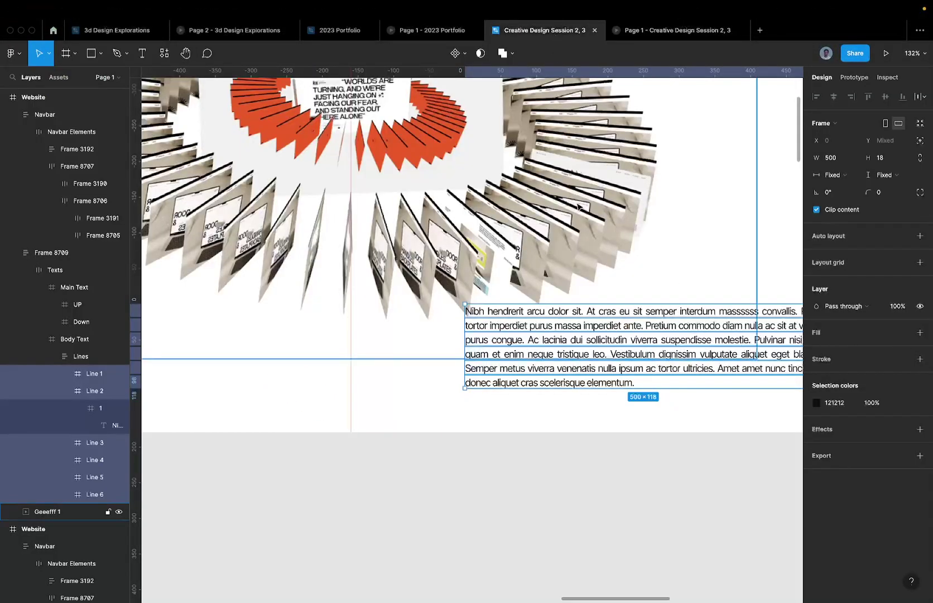
{"action": "scroll", "coordinate": [579, 206], "scroll_direction": "up", "scroll_amount": 5}
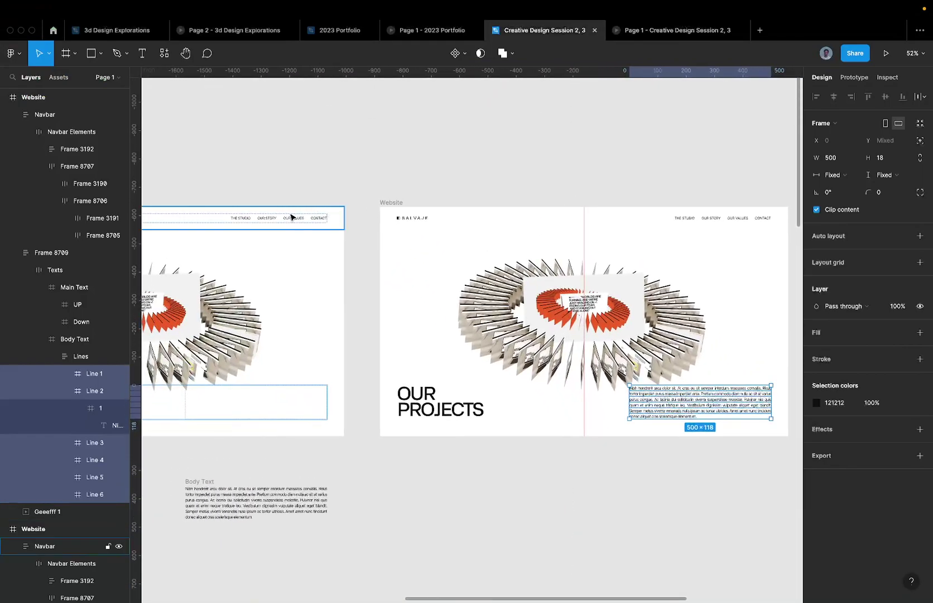
{"action": "left_click", "coordinate": [291, 217]}
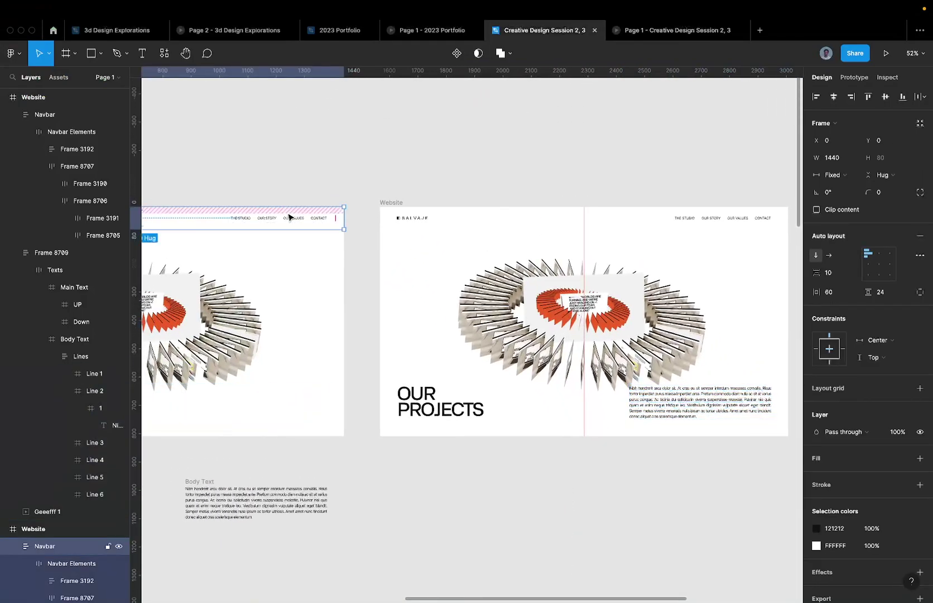
{"action": "scroll", "coordinate": [288, 217], "scroll_direction": "up", "scroll_amount": 1}
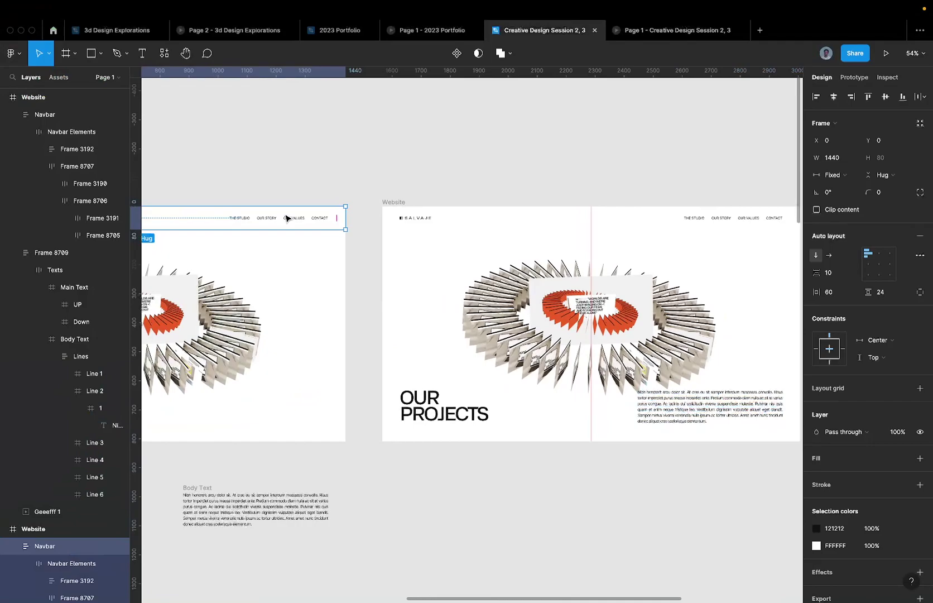
{"action": "scroll", "coordinate": [288, 218], "scroll_direction": "down", "scroll_amount": 3}
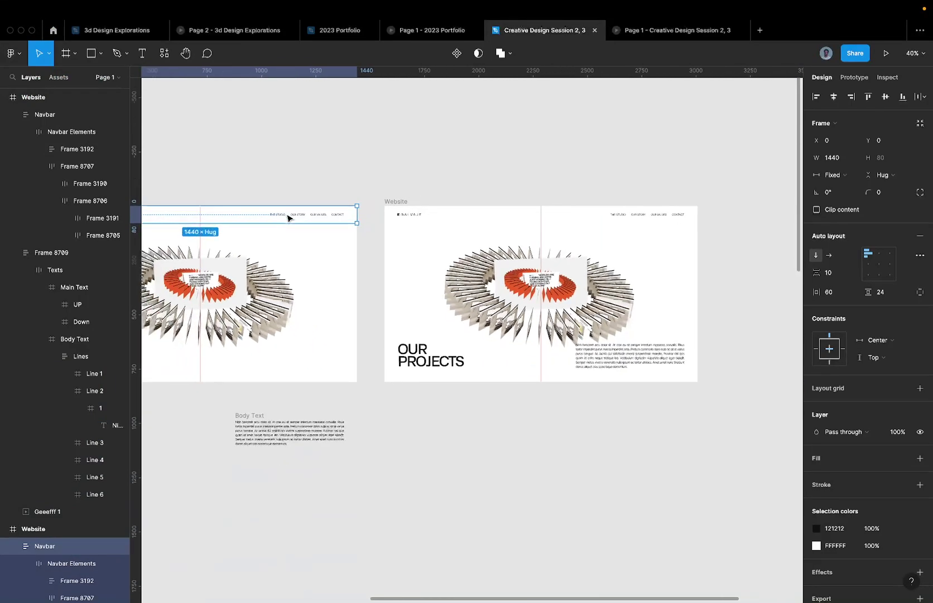
{"action": "scroll", "coordinate": [295, 217], "scroll_direction": "up", "scroll_amount": 5}
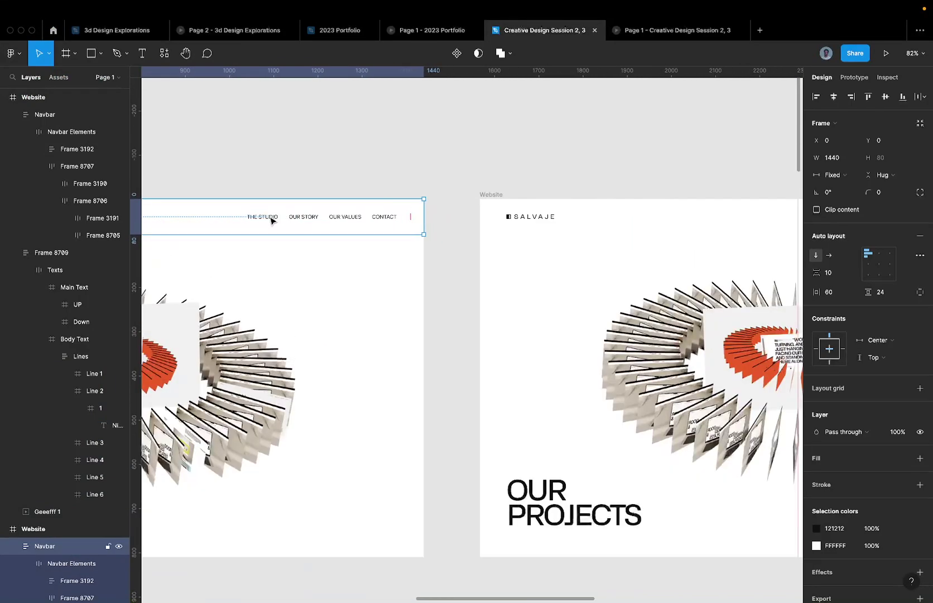
Set the gap between OUR VALUES and CONTACT to 40
{"action": "double_click", "coordinate": [271, 219]}
{"action": "double_click", "coordinate": [350, 221]}
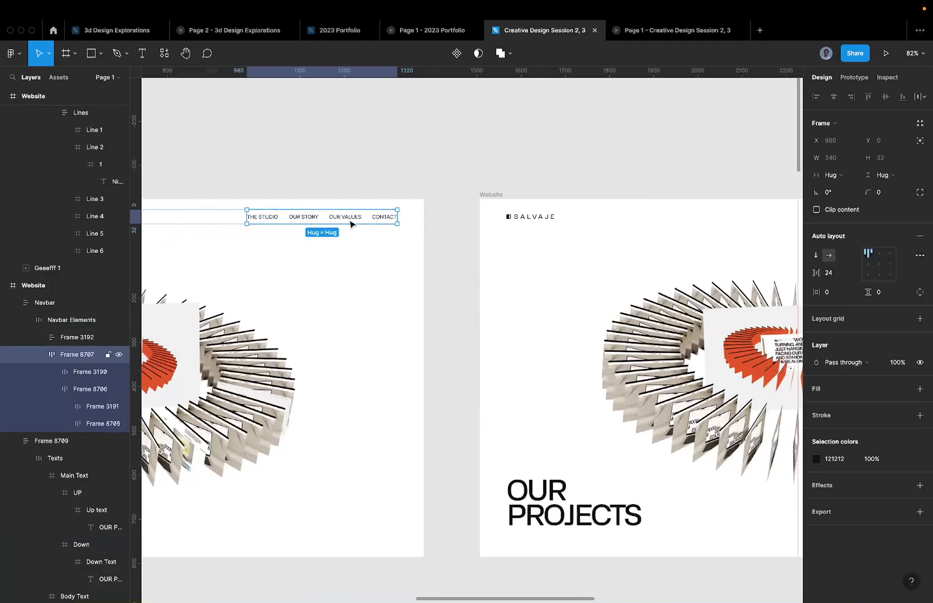
{"action": "double_click", "coordinate": [367, 219]}
{"action": "scroll", "coordinate": [367, 218], "scroll_direction": "up", "scroll_amount": 4}
{"action": "double_click", "coordinate": [365, 217]}
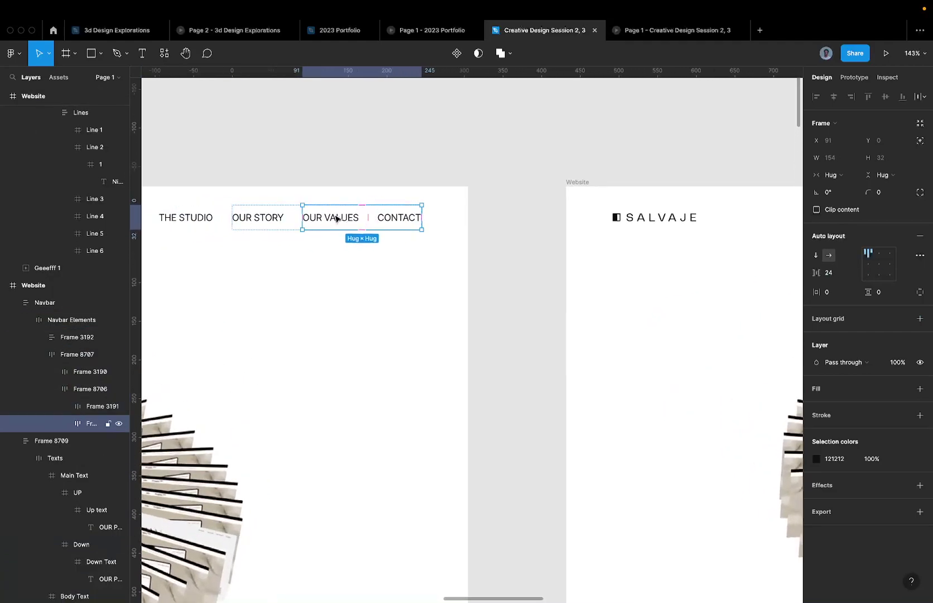
{"action": "left_click", "coordinate": [368, 217]}
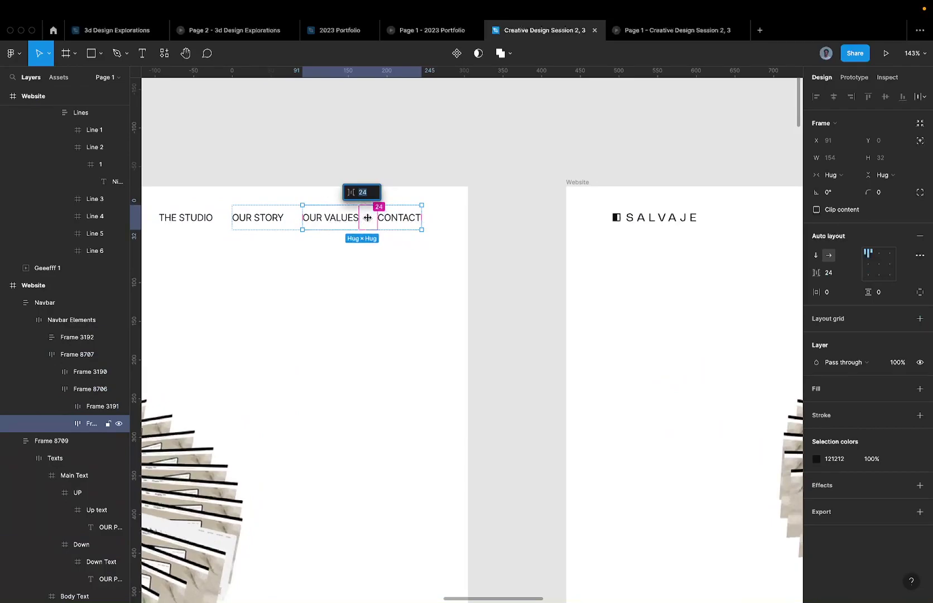
{"action": "key", "text": "Right"}
{"action": "key", "text": "Return"}
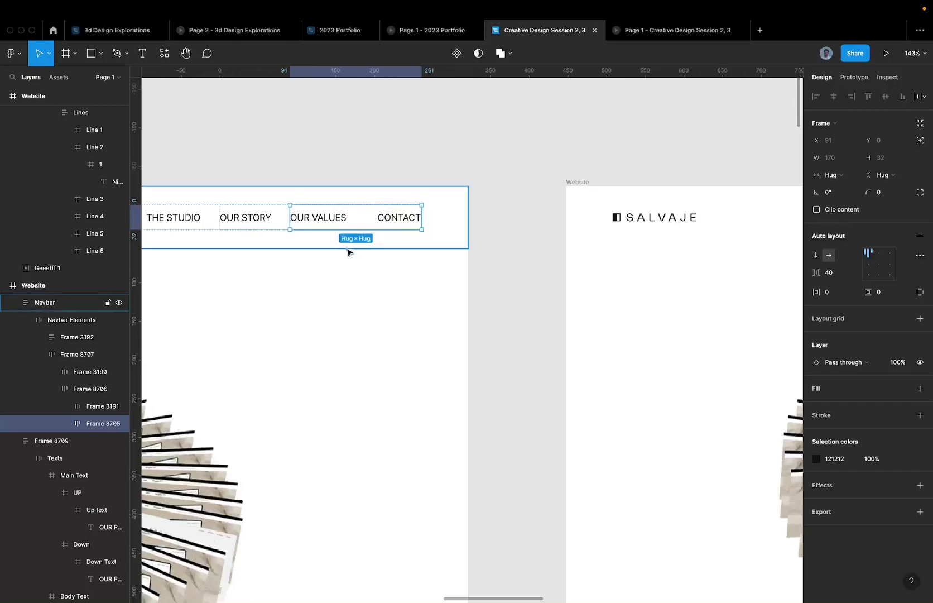
Set the gap after OUR STORY to 56
{"action": "left_click", "coordinate": [283, 218]}
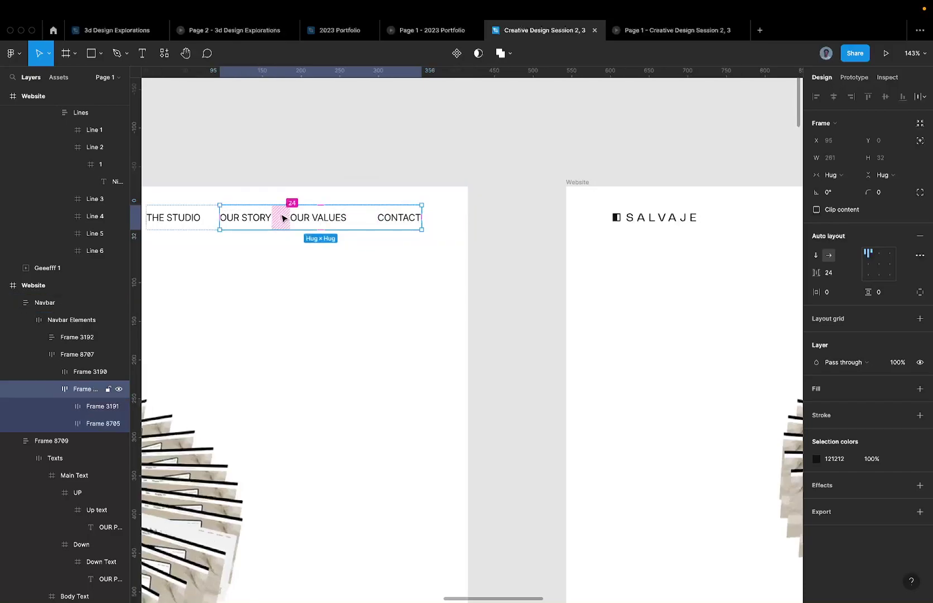
{"action": "left_click", "coordinate": [354, 221]}
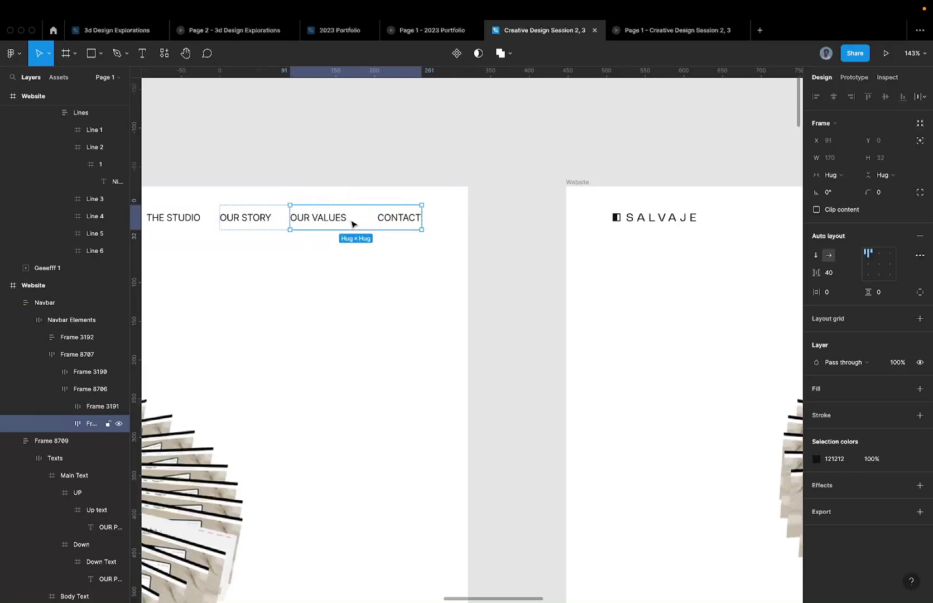
{"action": "left_click", "coordinate": [280, 221]}
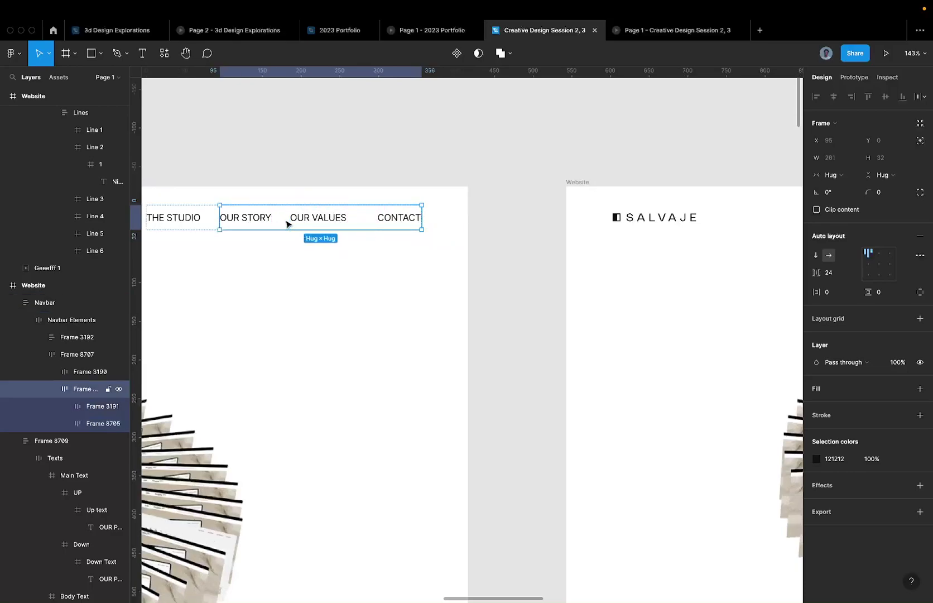
{"action": "left_click", "coordinate": [277, 217]}
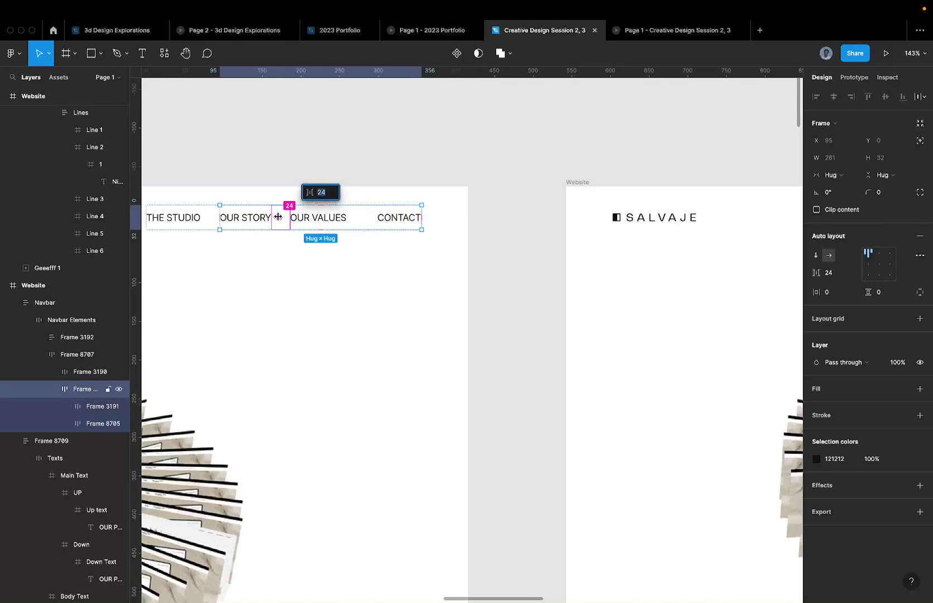
{"action": "type", "text": "40+16"}
{"action": "key", "text": "Return"}
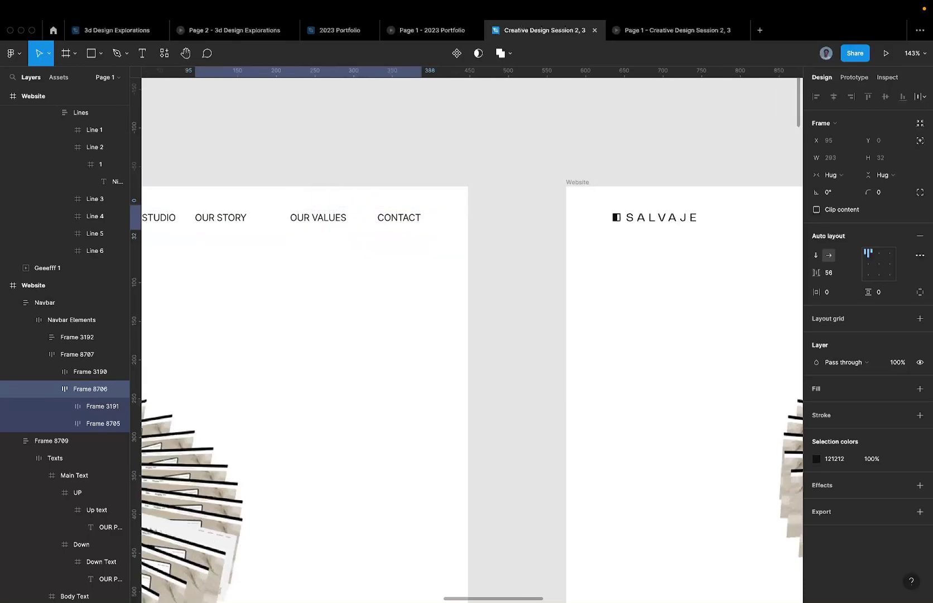
Set the gap after THE STUDIO to 72
{"action": "scroll", "coordinate": [268, 220], "scroll_direction": "left", "scroll_amount": 5}
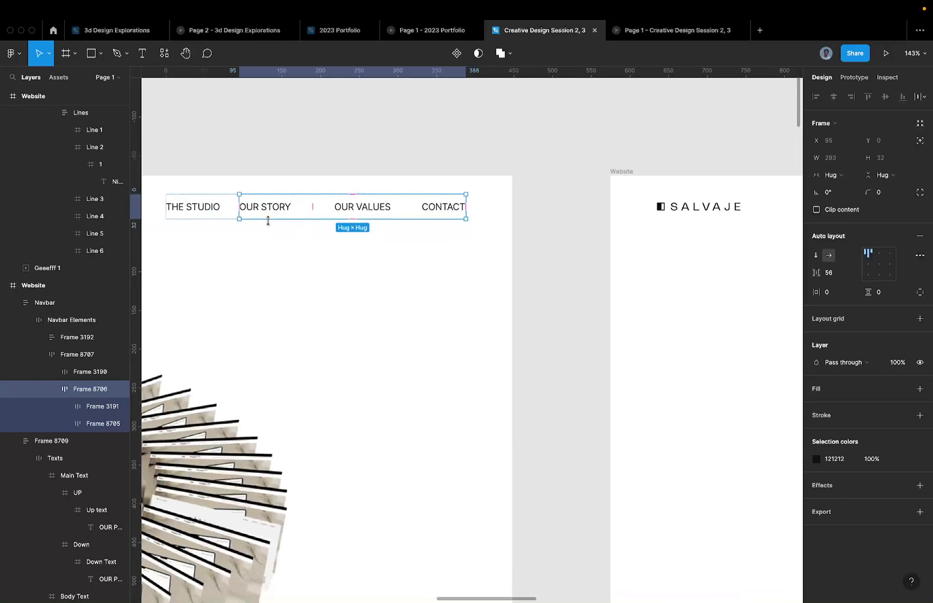
{"action": "left_click", "coordinate": [306, 213]}
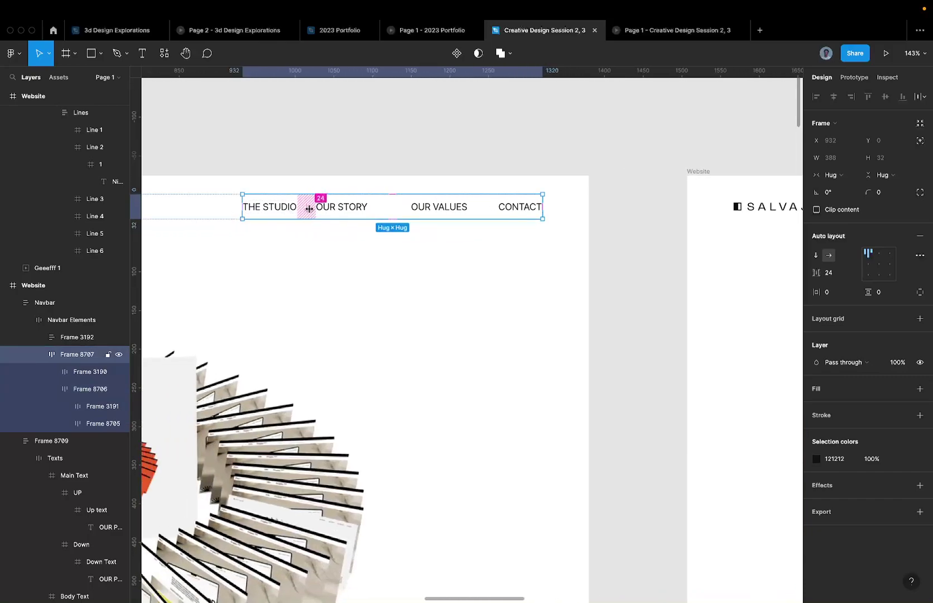
{"action": "left_click", "coordinate": [309, 208]}
{"action": "type", "text": "56+16"}
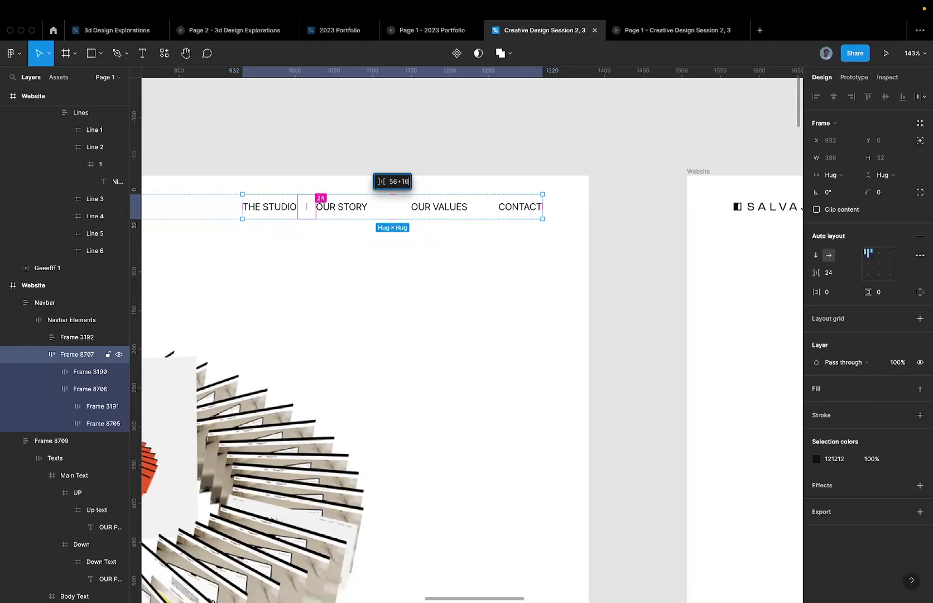
{"action": "key", "text": "Return"}
{"action": "scroll", "coordinate": [327, 216], "scroll_direction": "down", "scroll_amount": 5}
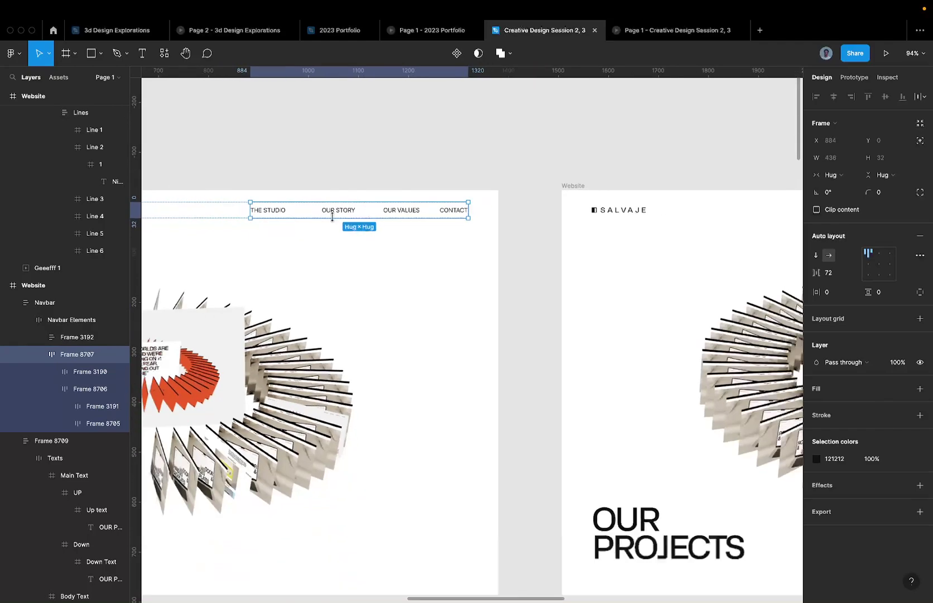
Set the Website frame's Navbar opacity to 0%
{"action": "scroll", "coordinate": [334, 220], "scroll_direction": "up", "scroll_amount": 5}
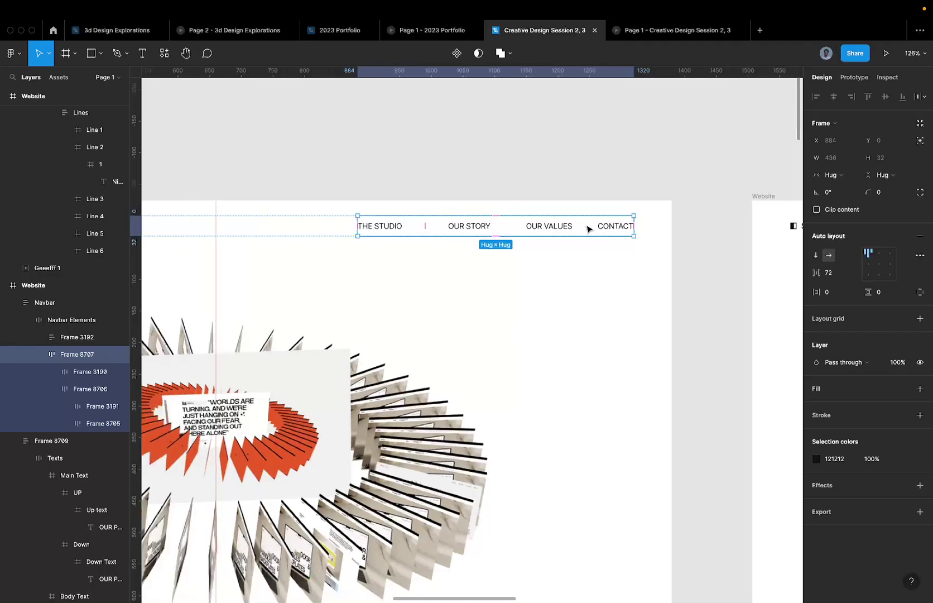
{"action": "scroll", "coordinate": [587, 229], "scroll_direction": "down", "scroll_amount": 5}
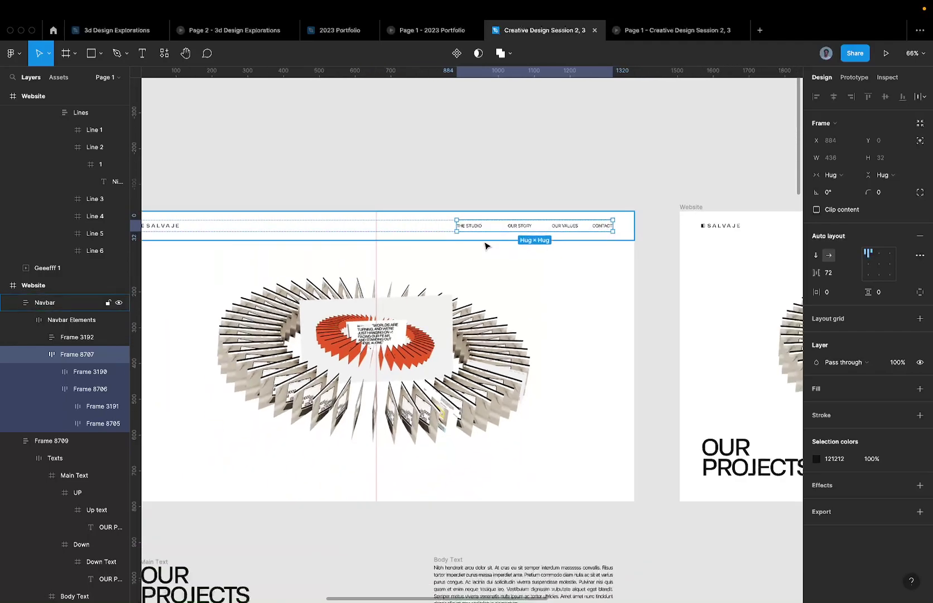
{"action": "left_click", "coordinate": [483, 243]}
{"action": "scroll", "coordinate": [484, 243], "scroll_direction": "left", "scroll_amount": 1}
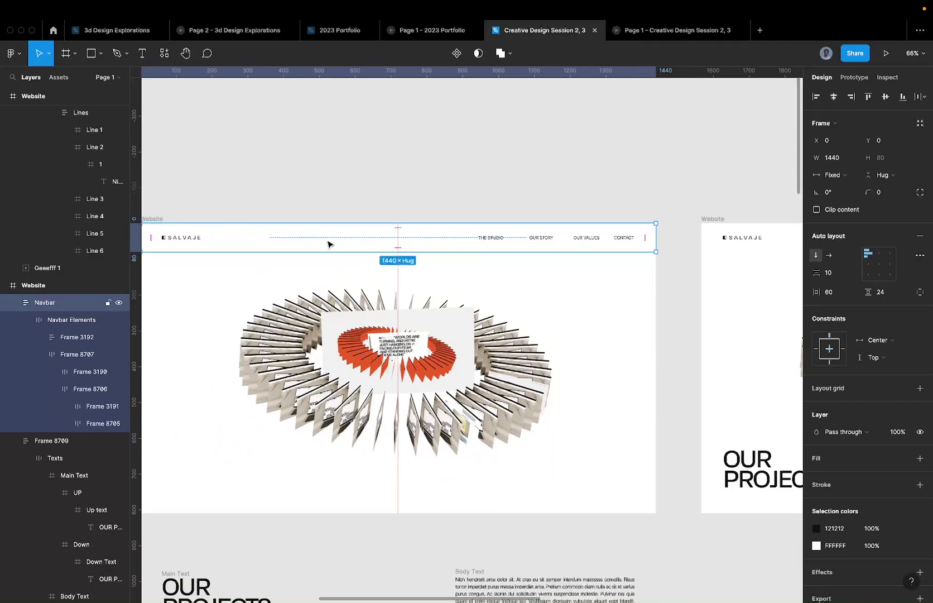
{"action": "key", "text": "0"}
{"action": "key", "text": "0"}
{"action": "scroll", "coordinate": [327, 244], "scroll_direction": "down", "scroll_amount": 4}
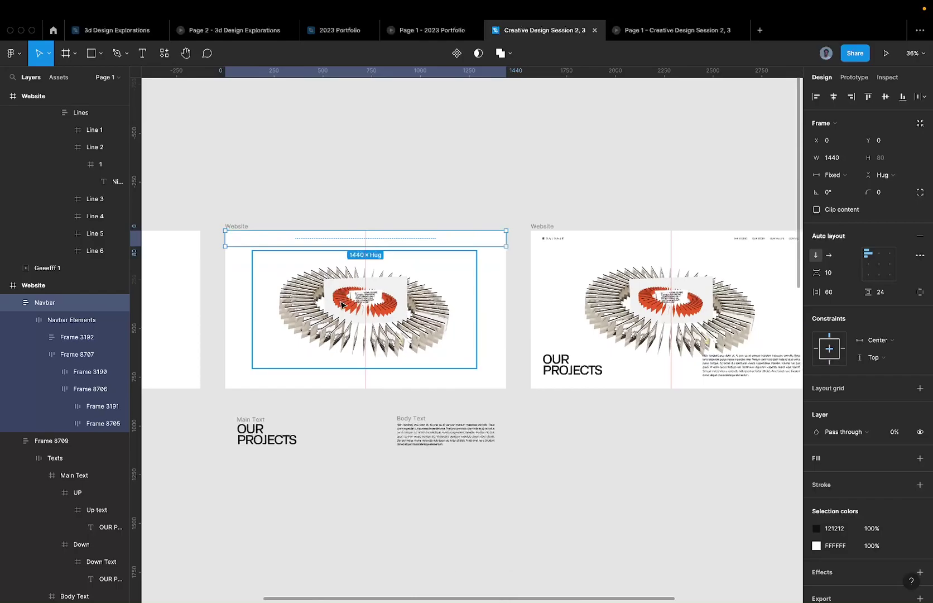
Admit the waiting participant to the video call and return to Figma
{"action": "key", "text": "ctrl+Left"}
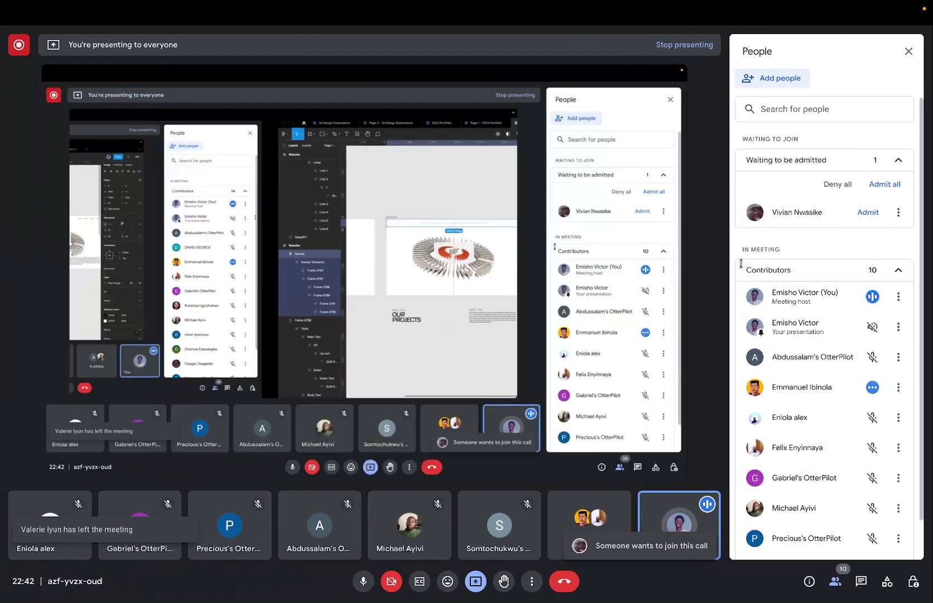
{"action": "left_click", "coordinate": [868, 212]}
{"action": "key", "text": "ctrl+Right"}
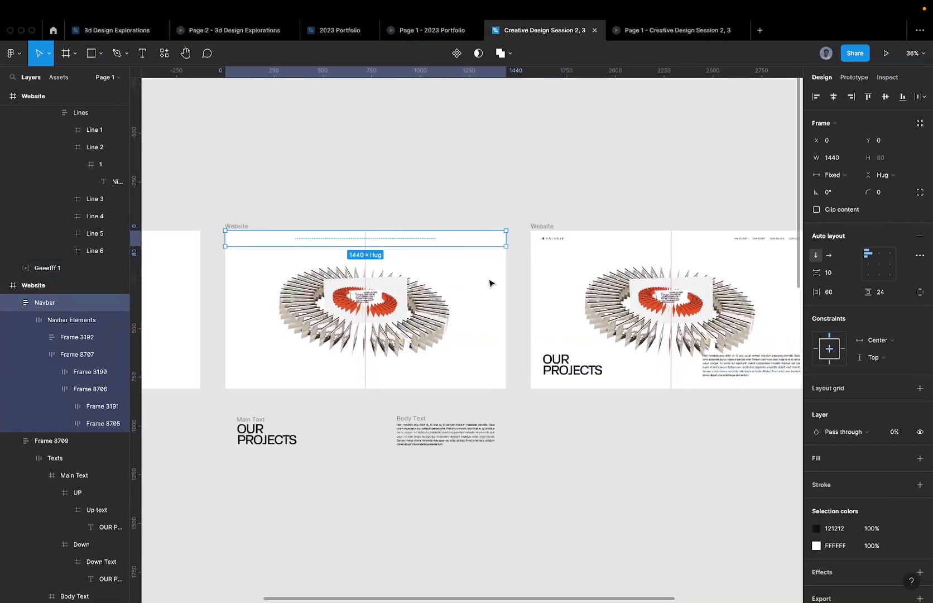
{"action": "scroll", "coordinate": [446, 262], "scroll_direction": "up", "scroll_amount": 3}
{"action": "scroll", "coordinate": [447, 262], "scroll_direction": "up", "scroll_amount": 2}
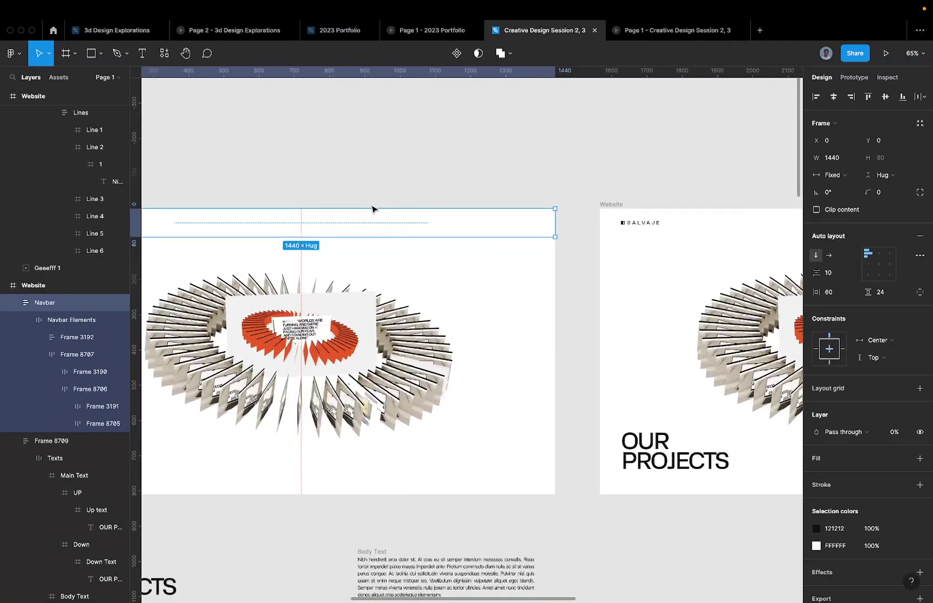
{"action": "left_click", "coordinate": [650, 31]}
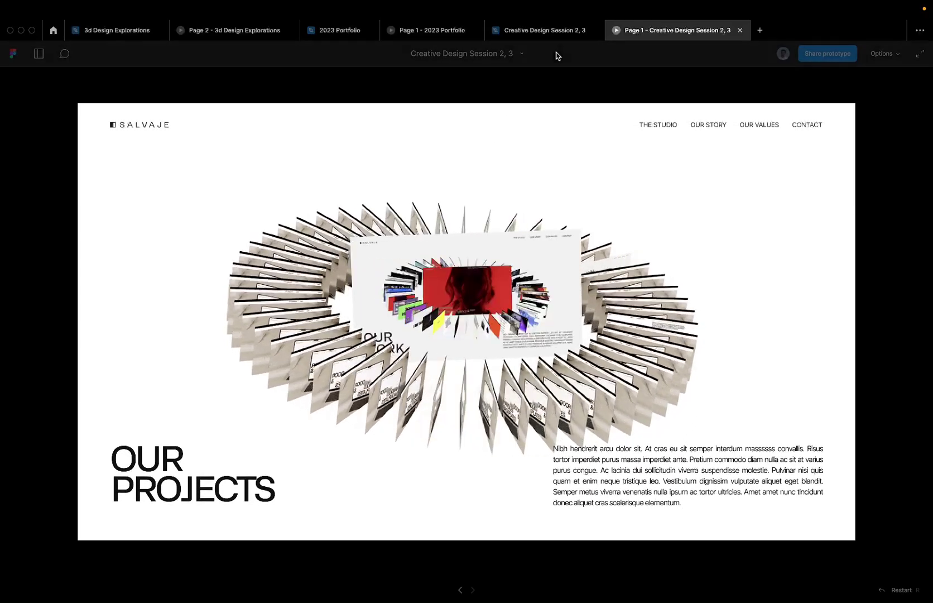
{"action": "left_click", "coordinate": [542, 33]}
Open the left Website frame's frame-to-frame transition in the Prototype panel
{"action": "scroll", "coordinate": [487, 352], "scroll_direction": "down", "scroll_amount": 5}
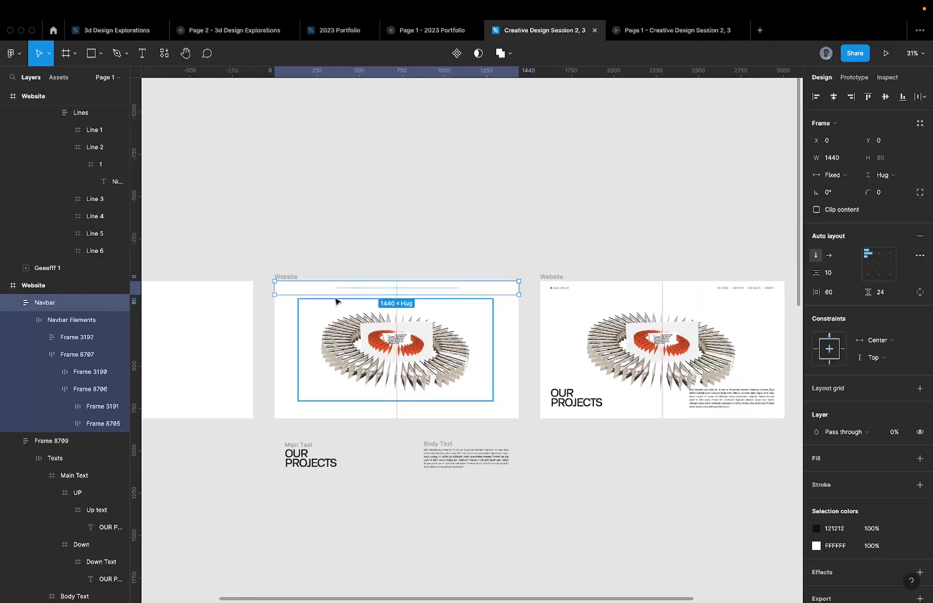
{"action": "left_click", "coordinate": [288, 277]}
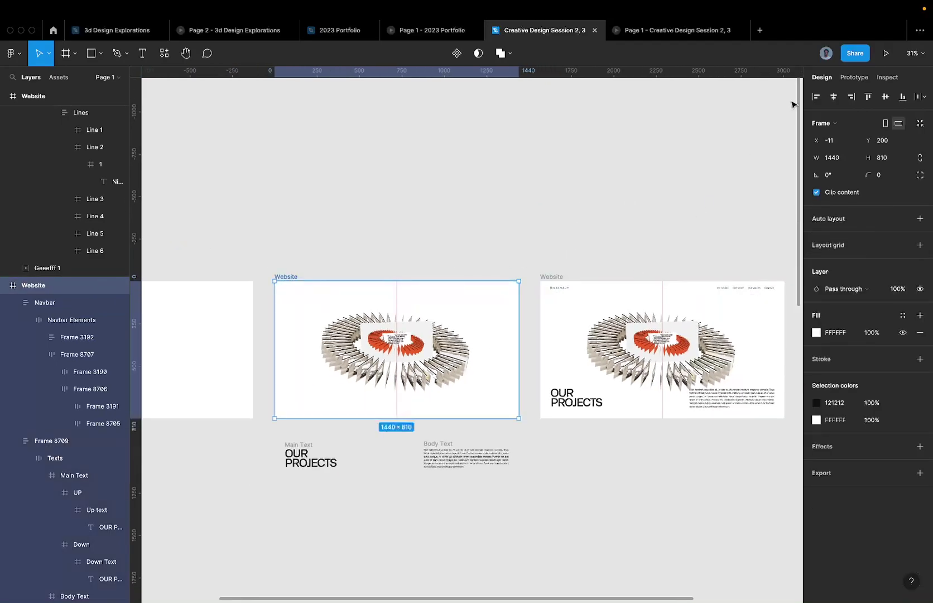
{"action": "left_click", "coordinate": [853, 77]}
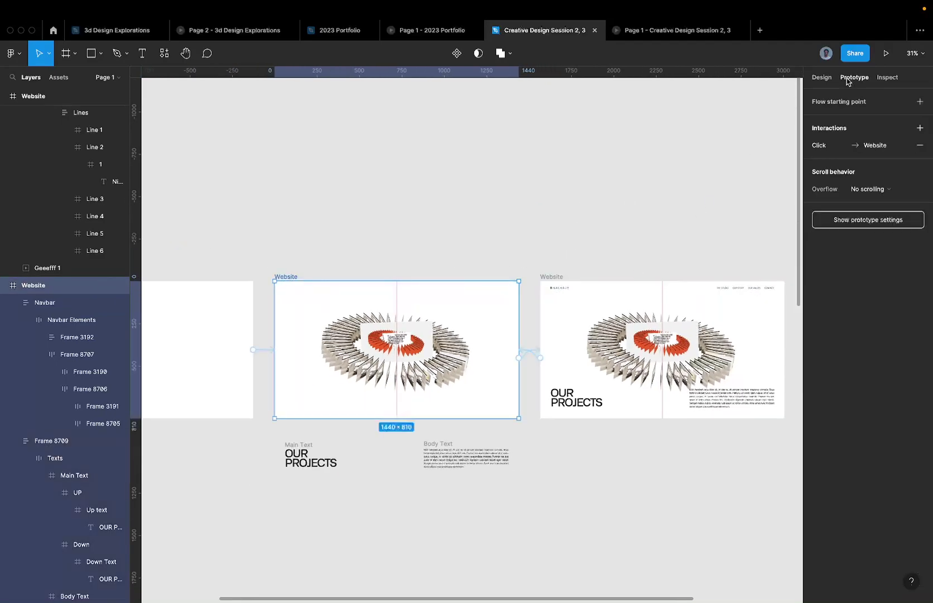
{"action": "left_click", "coordinate": [527, 357]}
Change the transition duration from 400ms to 600ms and preview the prototype
{"action": "left_click", "coordinate": [767, 320]}
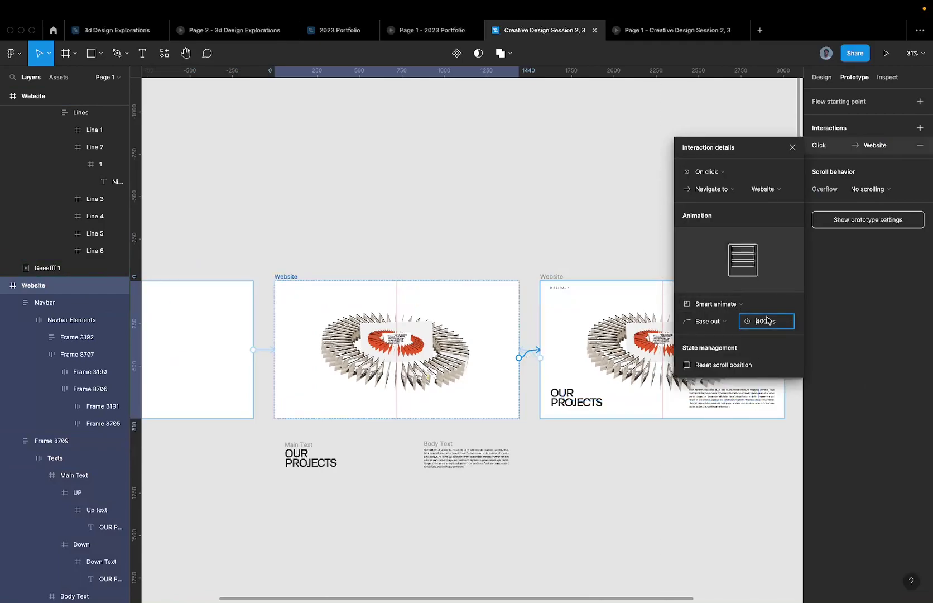
{"action": "double_click", "coordinate": [767, 320]}
{"action": "type", "text": "600"}
{"action": "key", "text": "Return"}
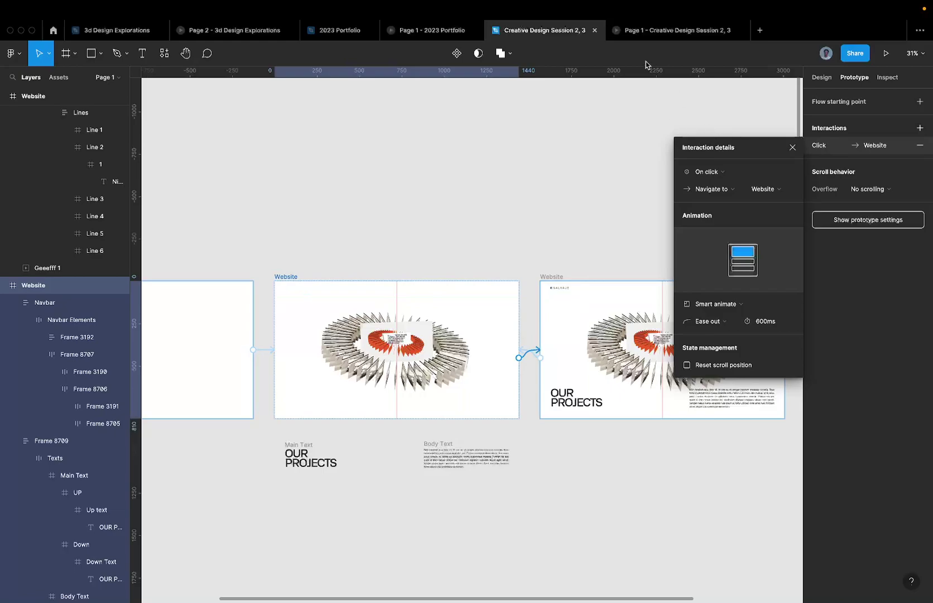
{"action": "left_click", "coordinate": [653, 37]}
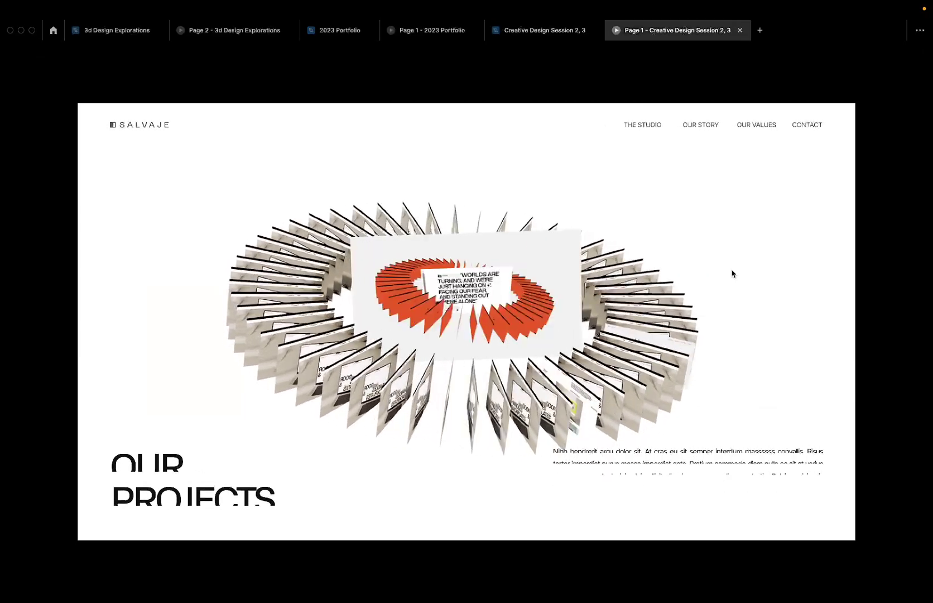
Set the middle frame's GIF to 0% opacity and check it in the prototype preview
{"action": "left_click", "coordinate": [540, 28]}
{"action": "left_click", "coordinate": [412, 349]}
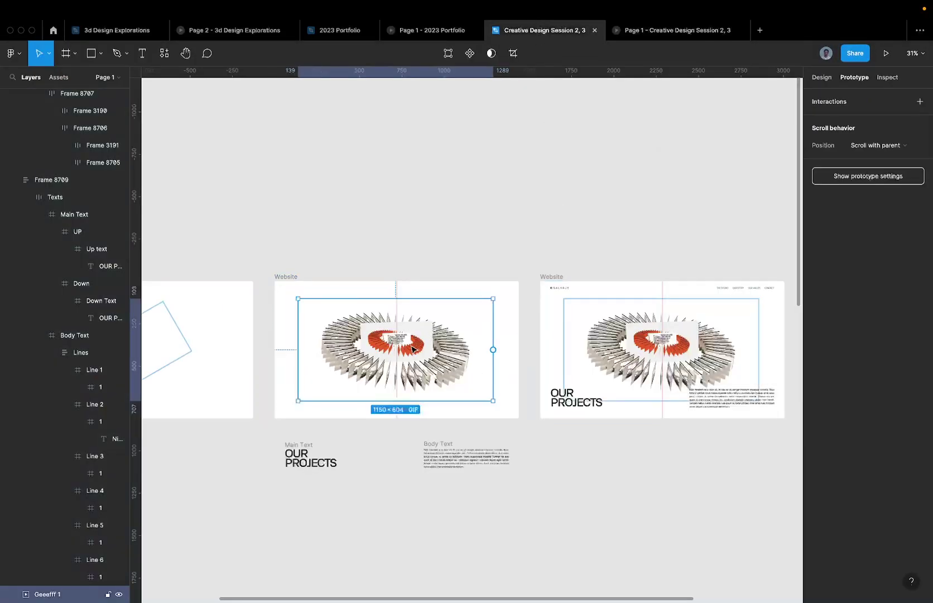
{"action": "key", "text": "0"}
{"action": "key", "text": "0"}
{"action": "left_click", "coordinate": [703, 29]}
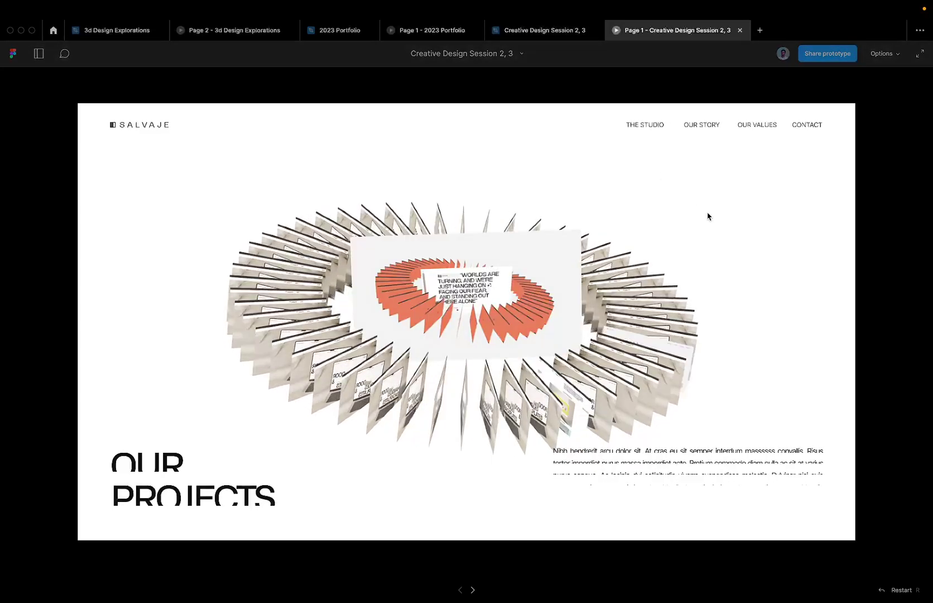
{"action": "left_click", "coordinate": [536, 30]}
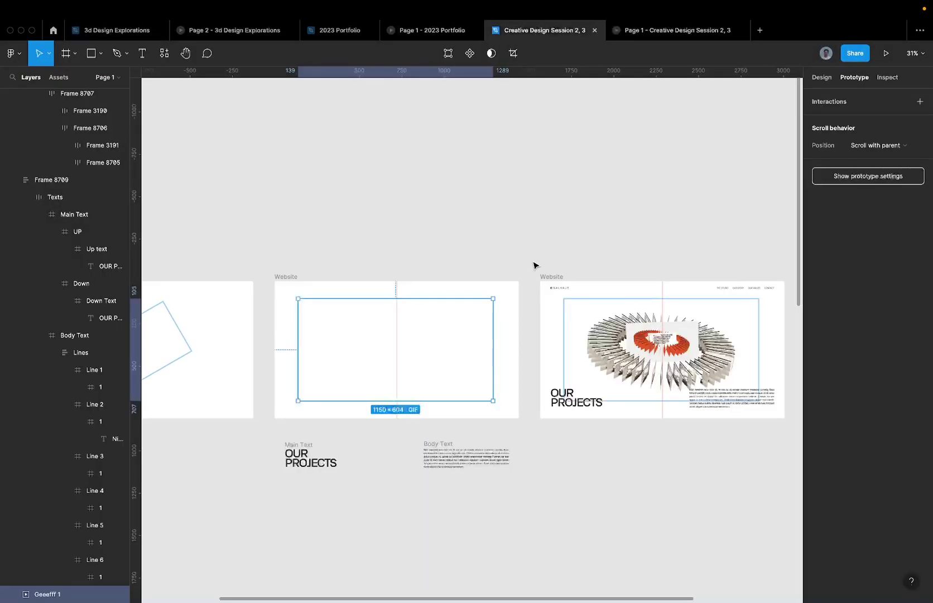
Paste a copy of the left frame's 30°-rotated 644×338 GIF into the middle Website frame
{"action": "scroll", "coordinate": [533, 262], "scroll_direction": "down", "scroll_amount": 3}
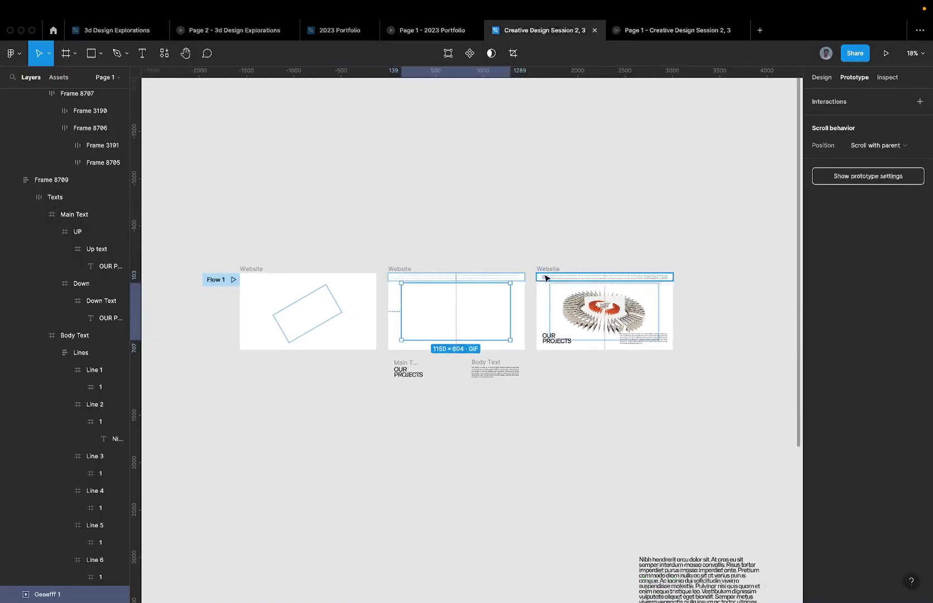
{"action": "scroll", "coordinate": [483, 307], "scroll_direction": "up", "scroll_amount": 3}
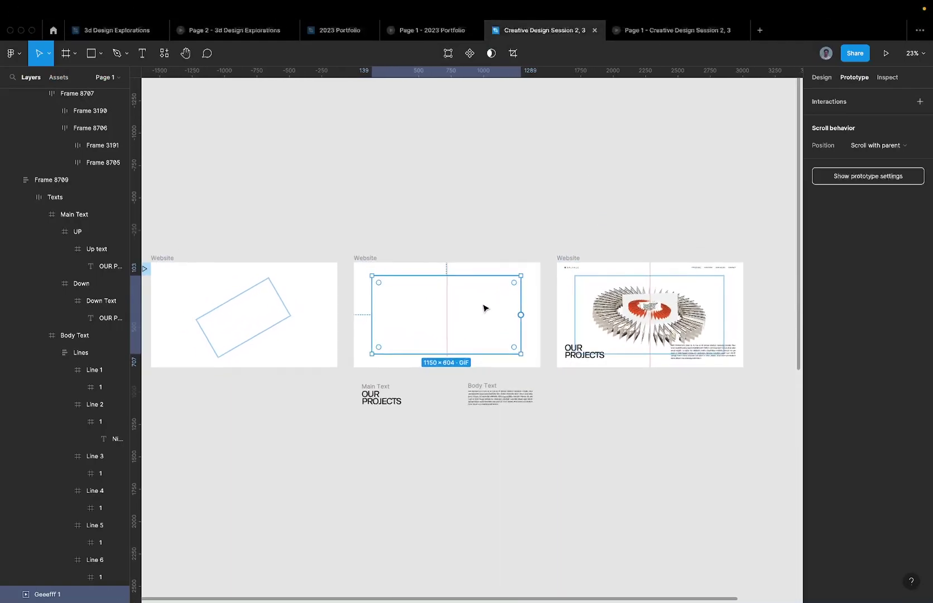
{"action": "scroll", "coordinate": [483, 307], "scroll_direction": "up", "scroll_amount": 1}
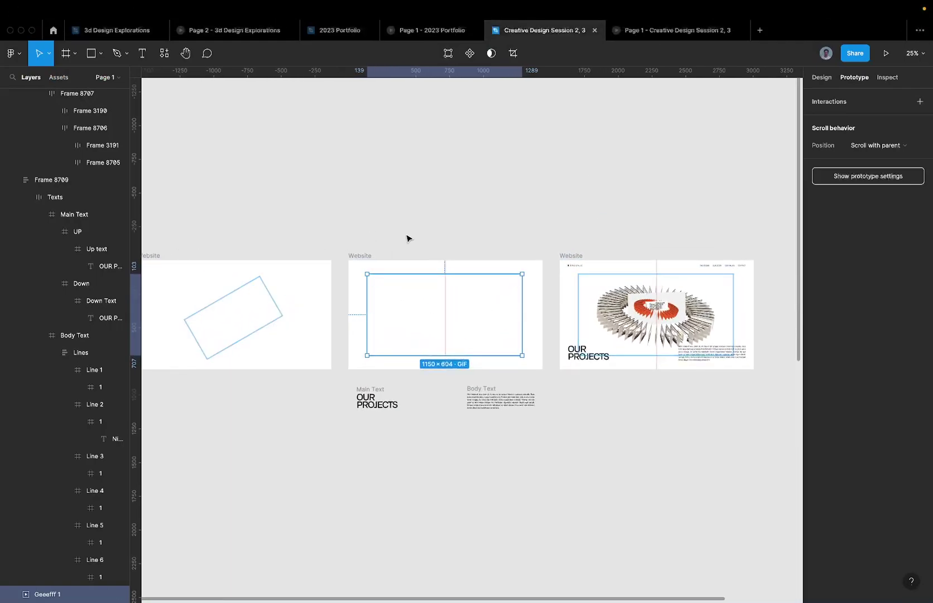
{"action": "scroll", "coordinate": [413, 279], "scroll_direction": "left", "scroll_amount": 3}
{"action": "left_click", "coordinate": [329, 298]}
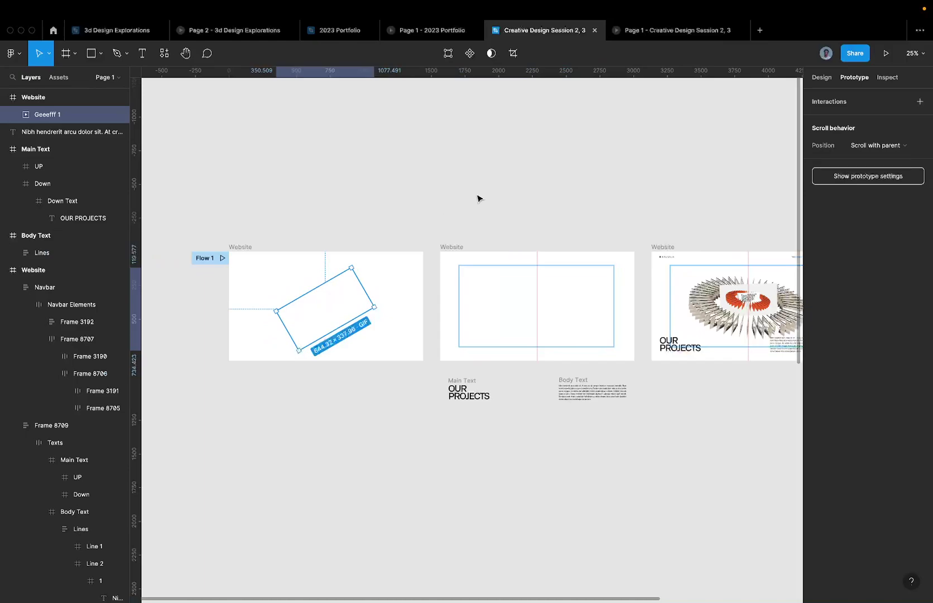
{"action": "left_click", "coordinate": [822, 78]}
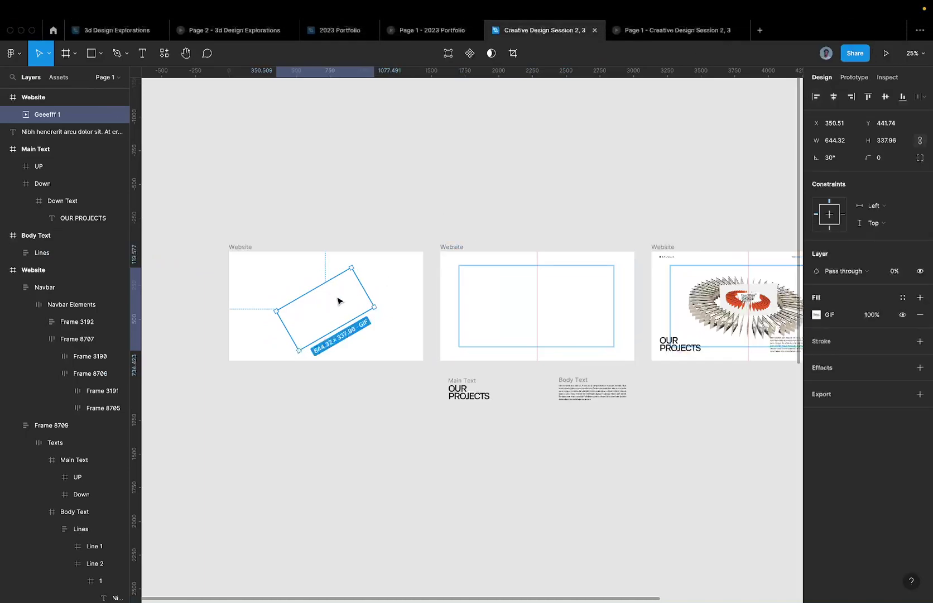
{"action": "left_click", "coordinate": [526, 297]}
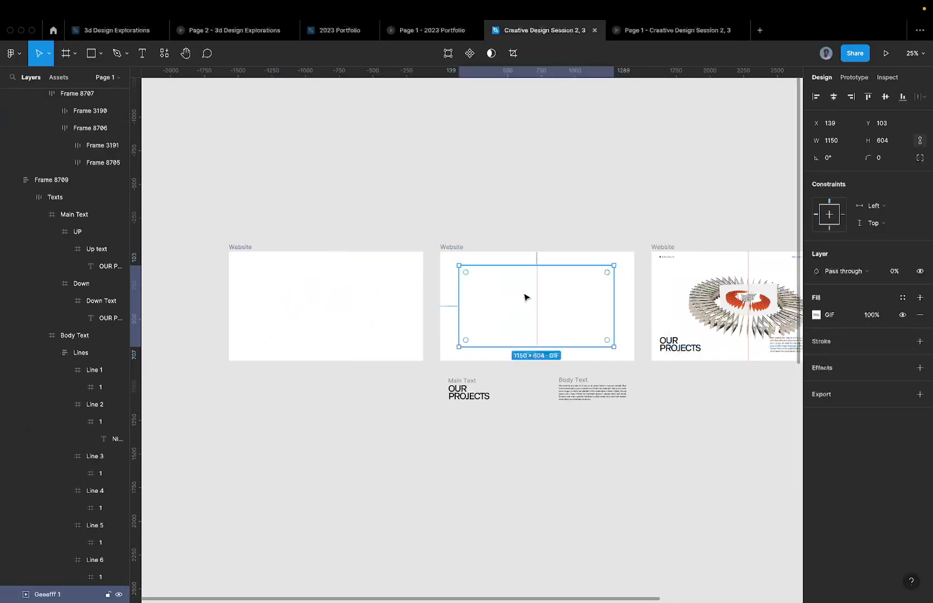
{"action": "left_click", "coordinate": [452, 247]}
{"action": "key", "text": "ctrl+v"}
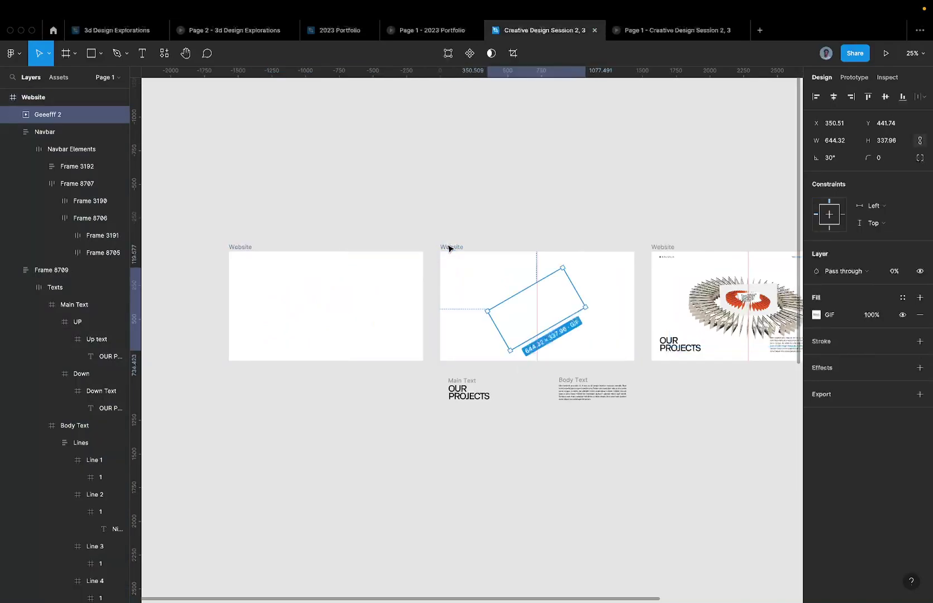
Delete the original full-size GIF from the middle frame
{"action": "left_click", "coordinate": [606, 293]}
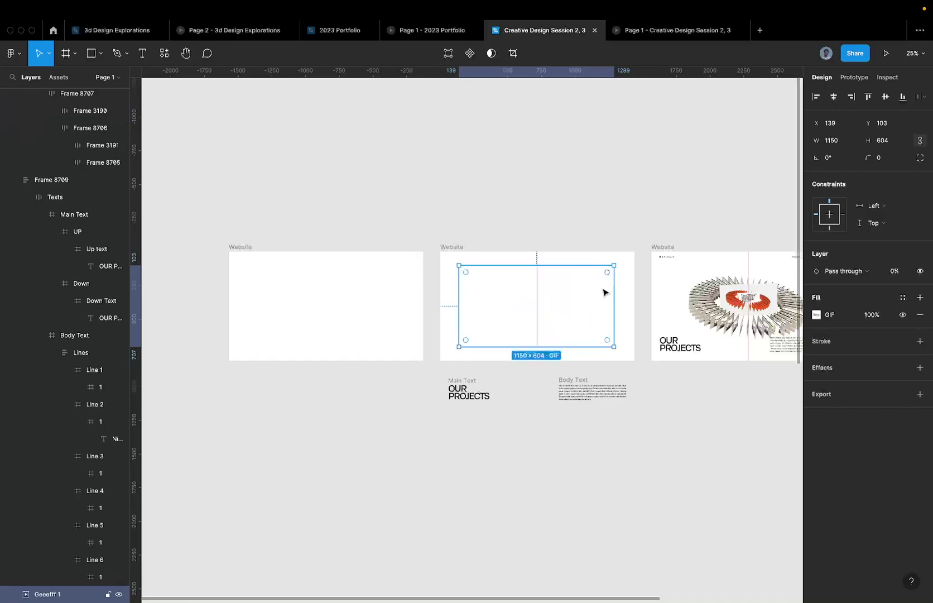
{"action": "key", "text": "Delete"}
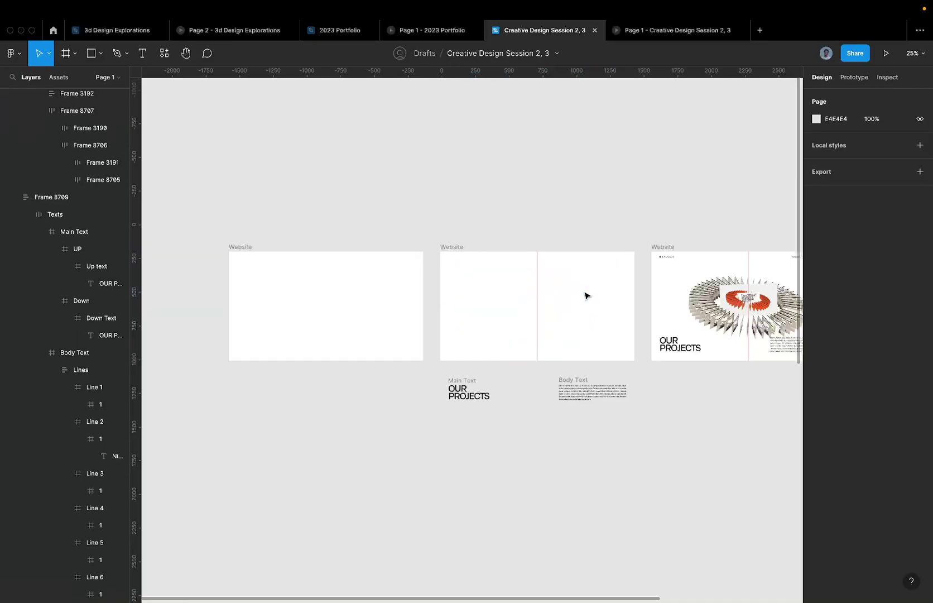
{"action": "left_click", "coordinate": [557, 304]}
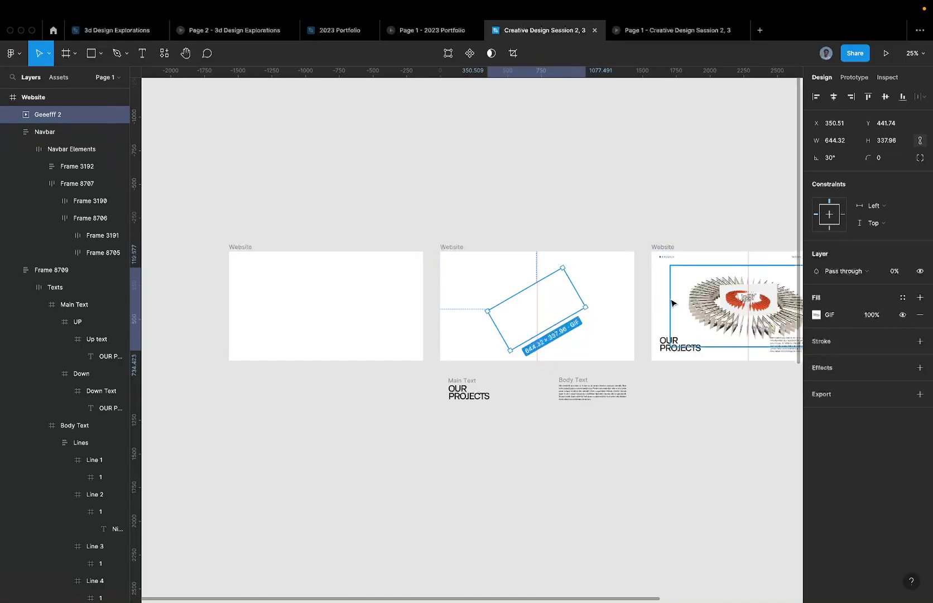
Rename the Geeefff 2 layer to Geeefff
{"action": "double_click", "coordinate": [63, 112]}
{"action": "left_click", "coordinate": [78, 119]}
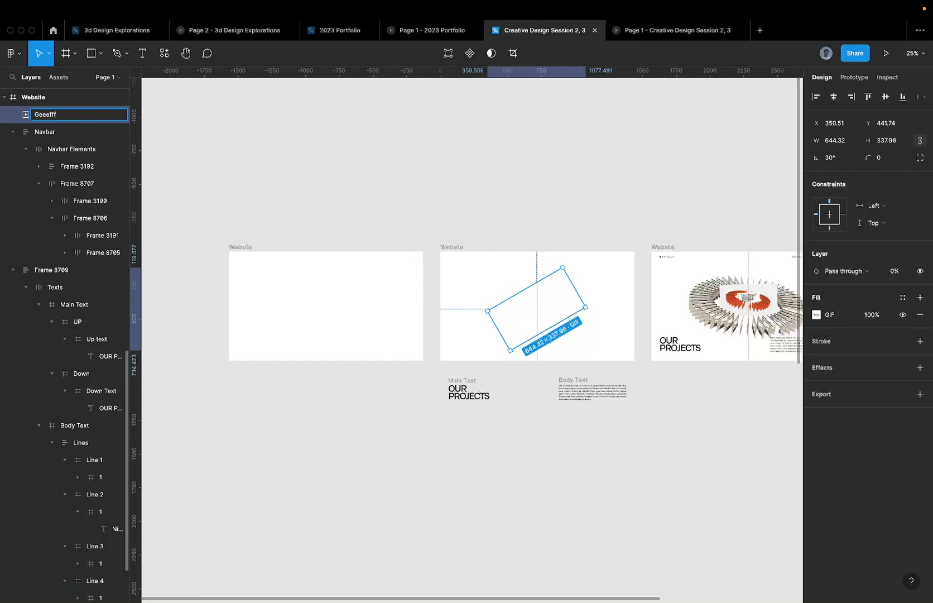
{"action": "key", "text": "Return"}
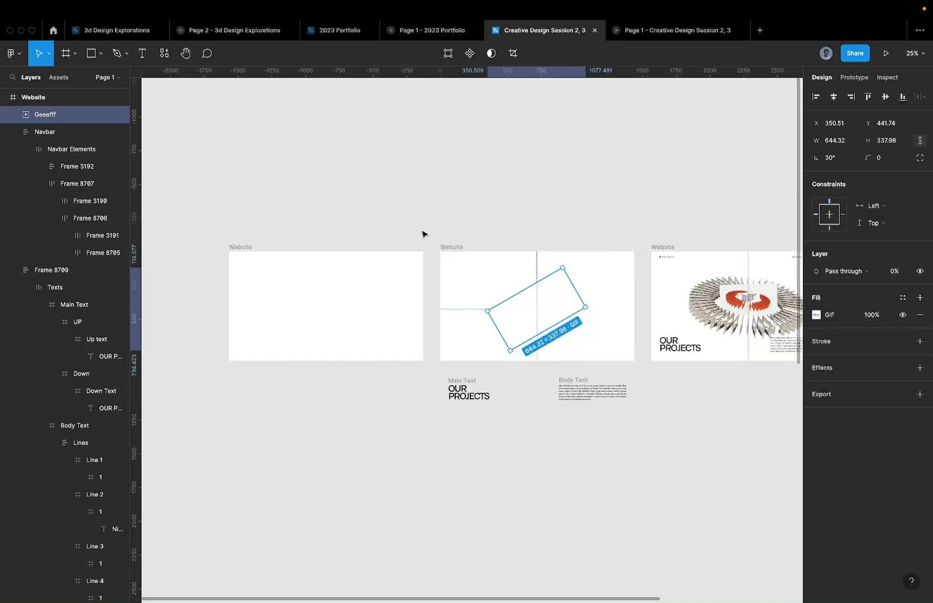
Rename the right frame's Geeefff 1 GIF layer to Geeefff
{"action": "left_click", "coordinate": [715, 304]}
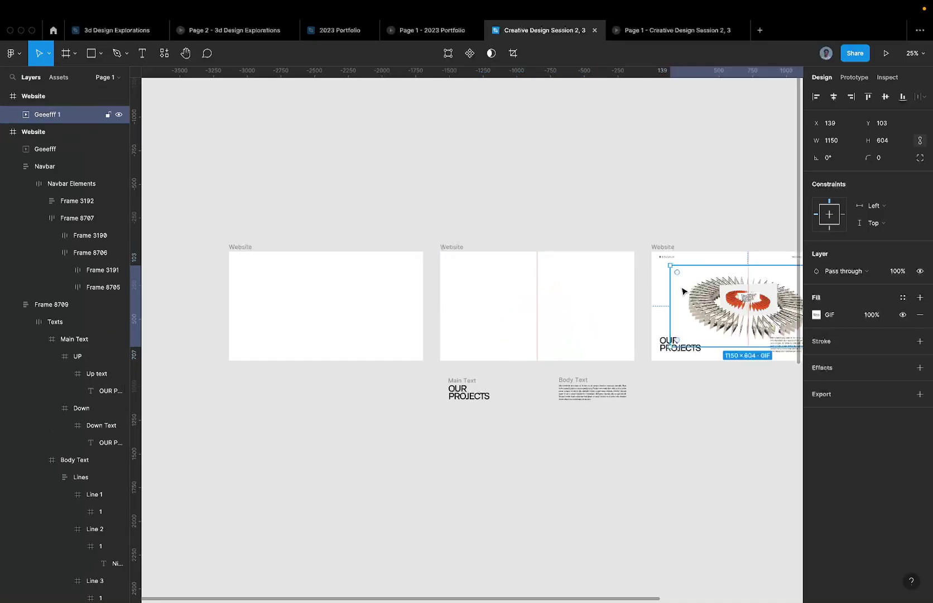
{"action": "left_click", "coordinate": [523, 323]}
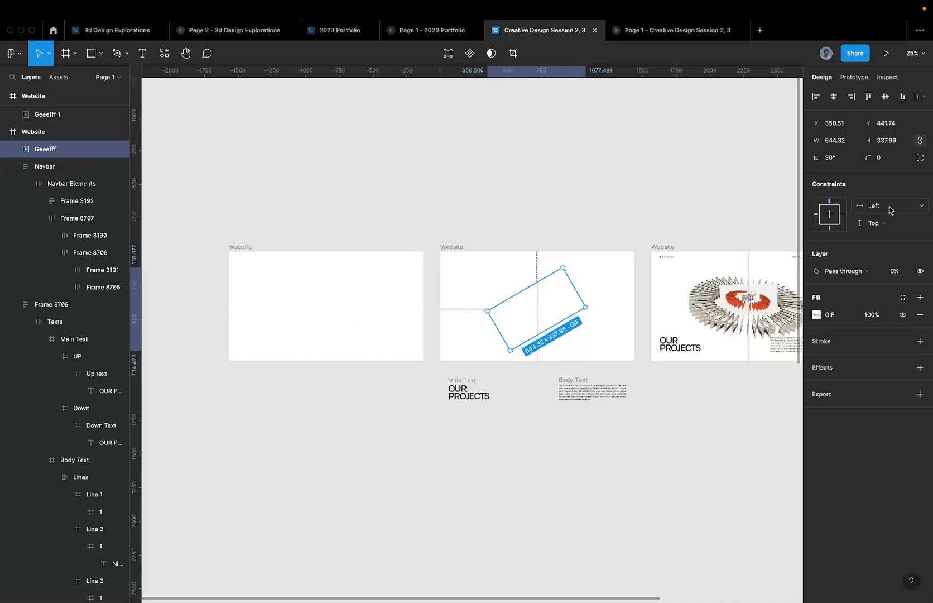
{"action": "left_click", "coordinate": [696, 314]}
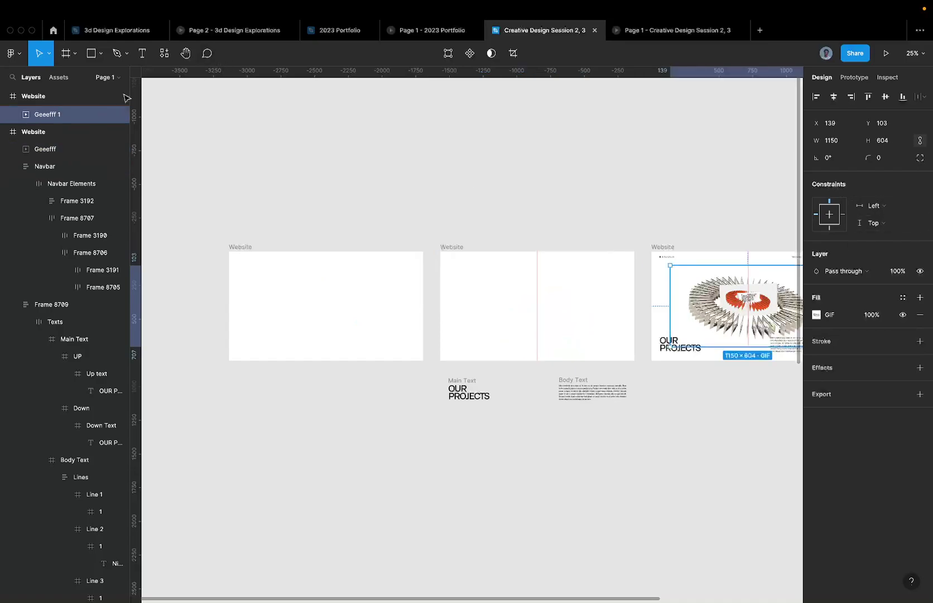
{"action": "double_click", "coordinate": [63, 117]}
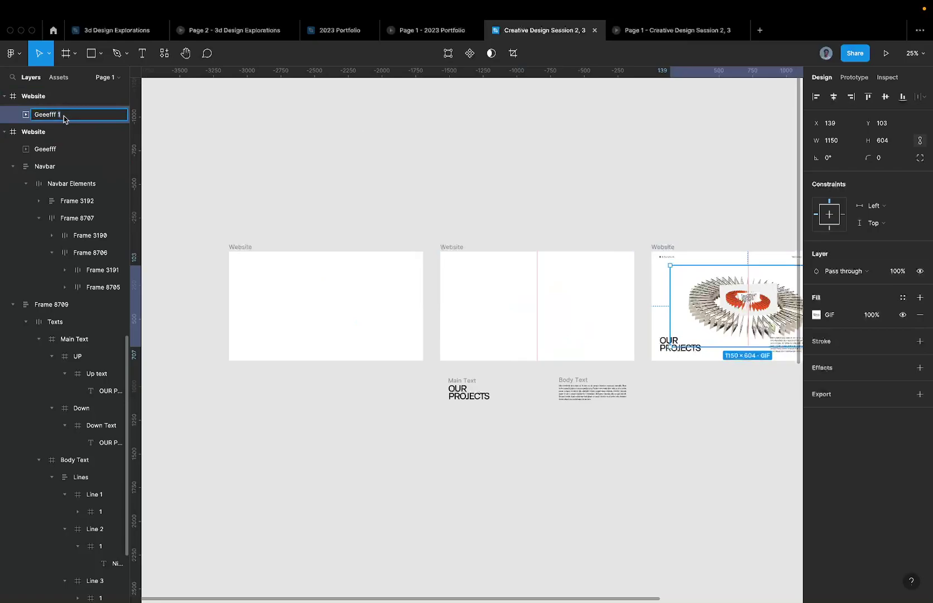
{"action": "key", "text": "Return"}
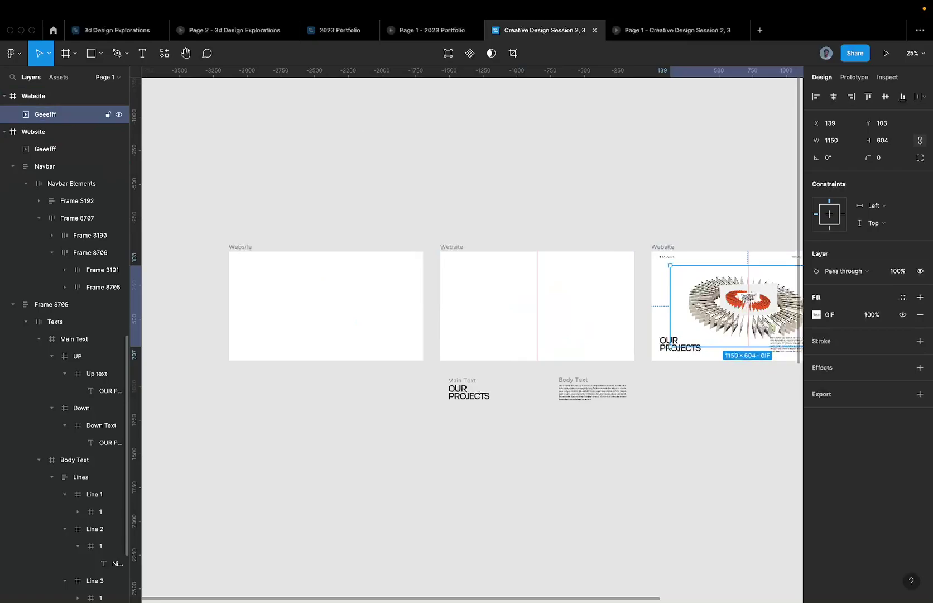
{"action": "left_click", "coordinate": [517, 329]}
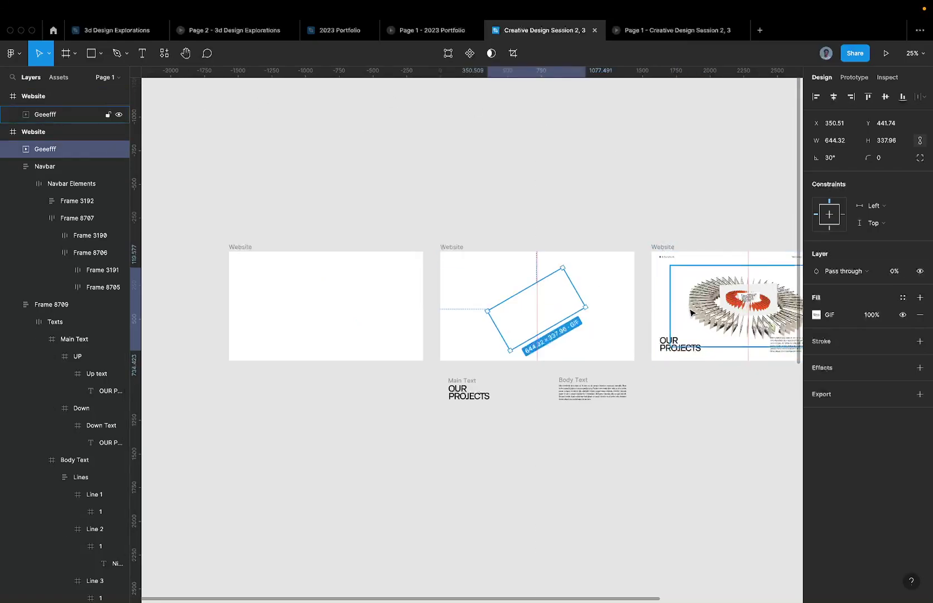
{"action": "left_click", "coordinate": [711, 302]}
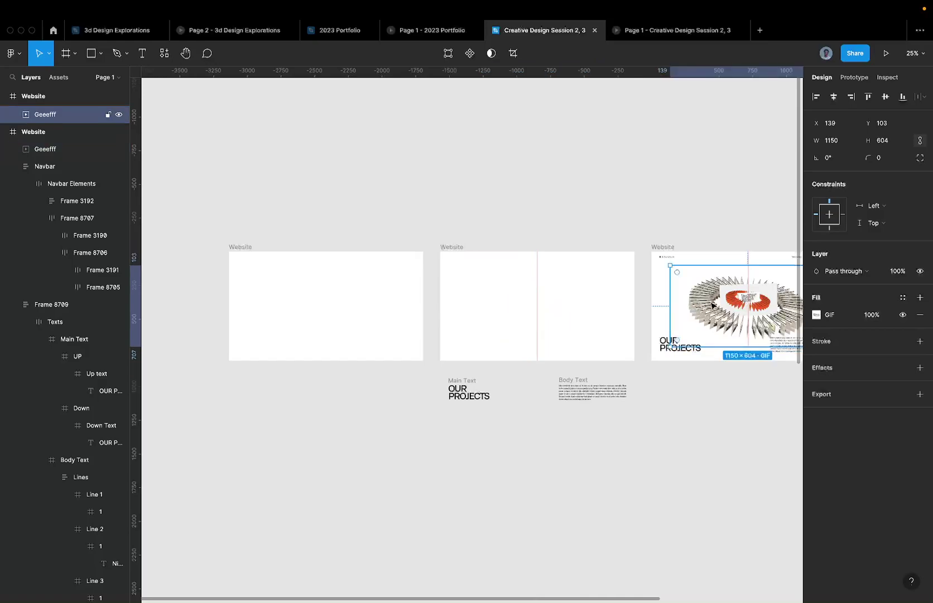
{"action": "left_click", "coordinate": [635, 31]}
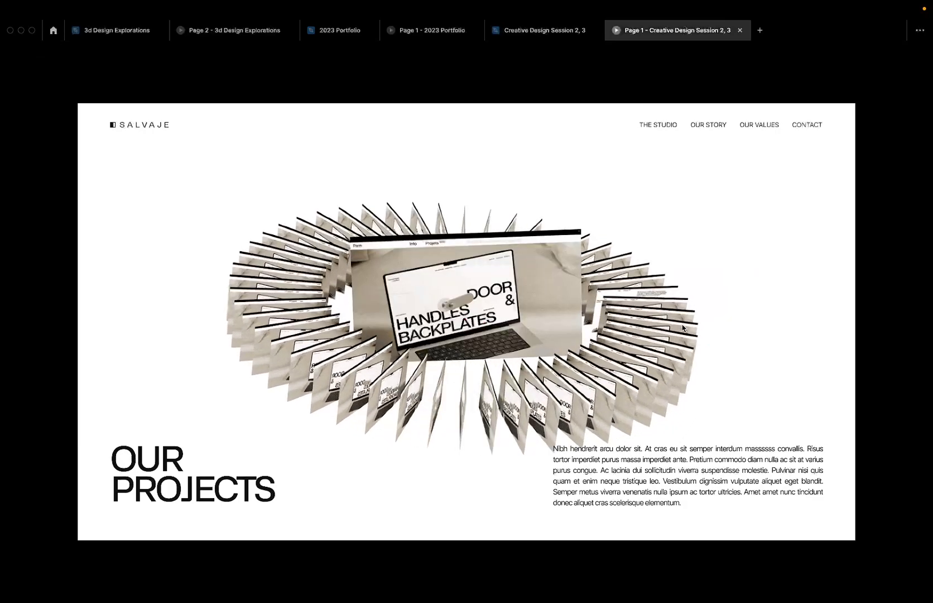
{"action": "left_click", "coordinate": [540, 37]}
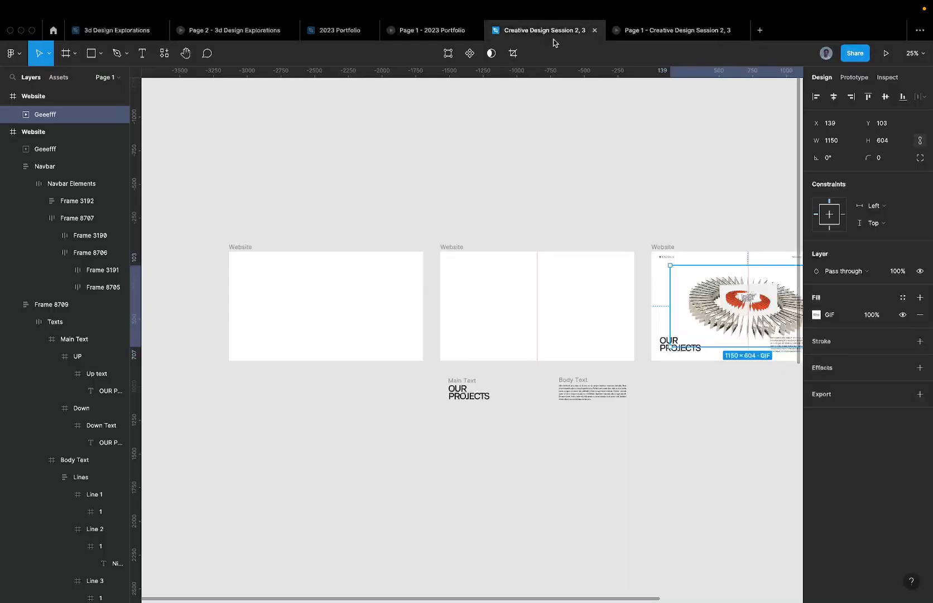
{"action": "left_click", "coordinate": [518, 316]}
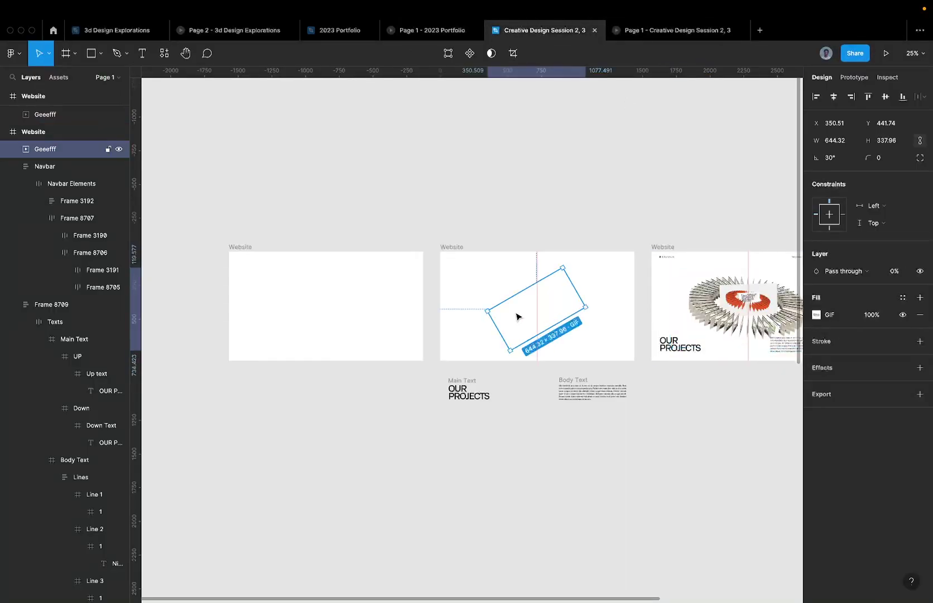
{"action": "left_click", "coordinate": [746, 320]}
{"action": "left_click", "coordinate": [816, 316]}
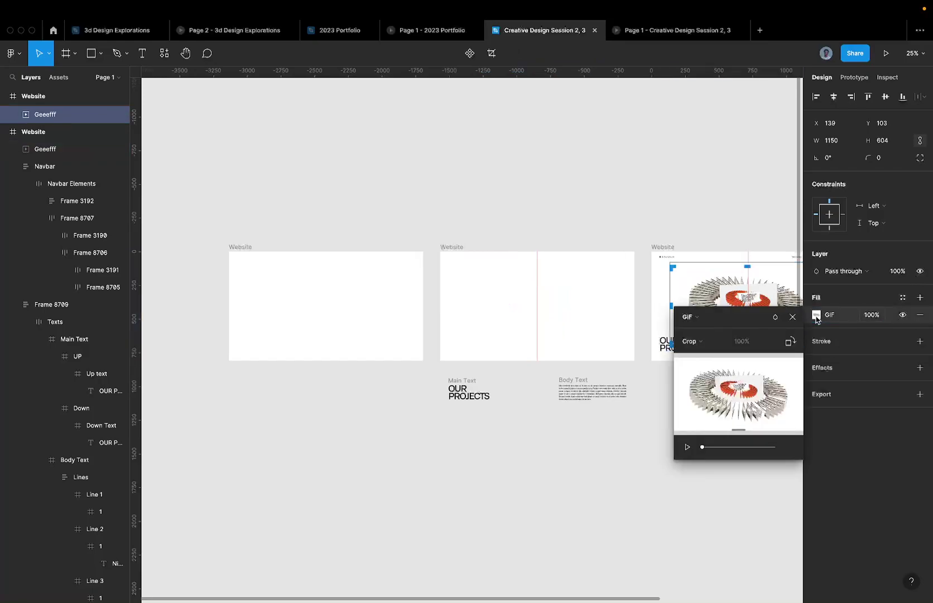
{"action": "left_click", "coordinate": [693, 343]}
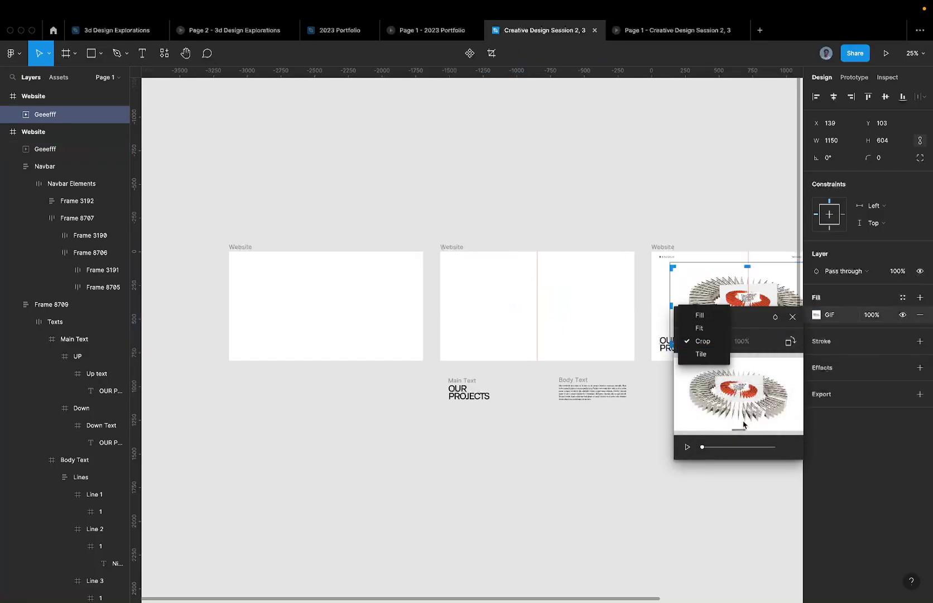
{"action": "left_click", "coordinate": [740, 420]}
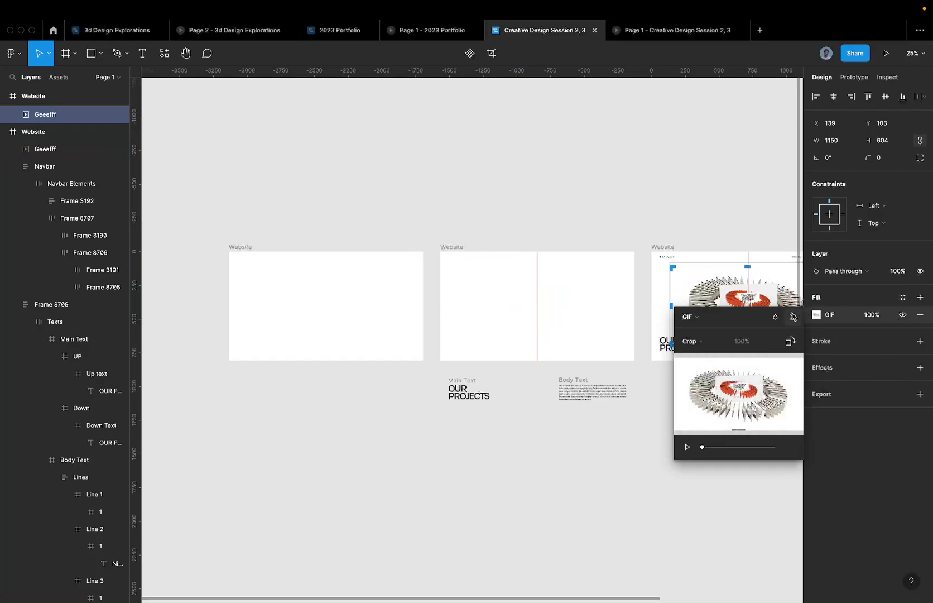
{"action": "left_click", "coordinate": [673, 294]}
{"action": "scroll", "coordinate": [673, 294], "scroll_direction": "right", "scroll_amount": 6}
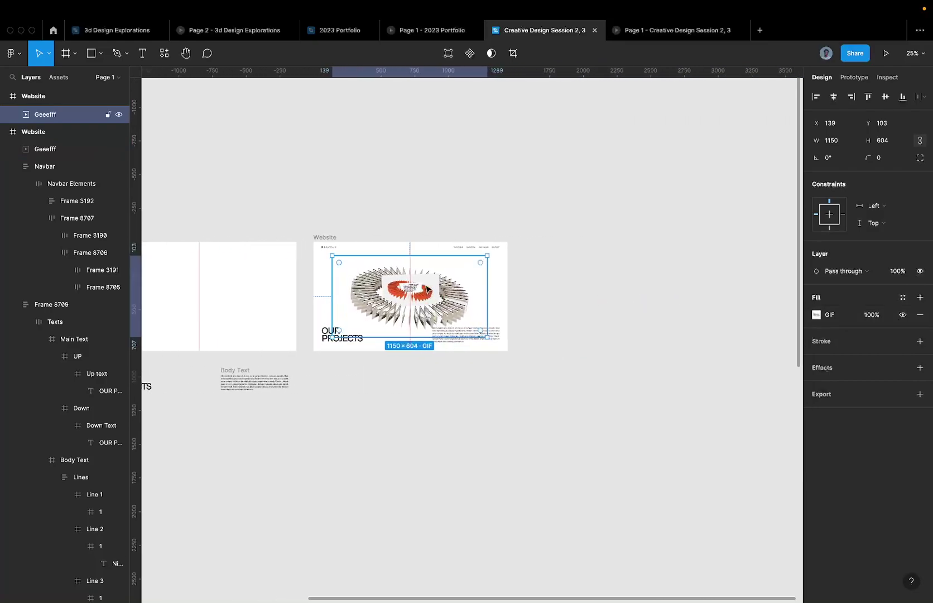
{"action": "scroll", "coordinate": [427, 289], "scroll_direction": "up", "scroll_amount": 5}
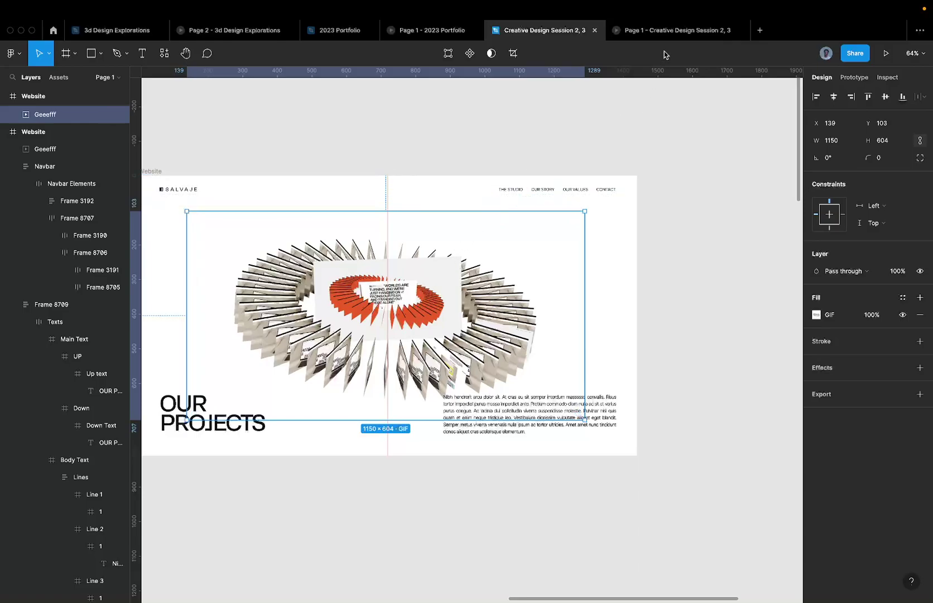
{"action": "left_click", "coordinate": [664, 32]}
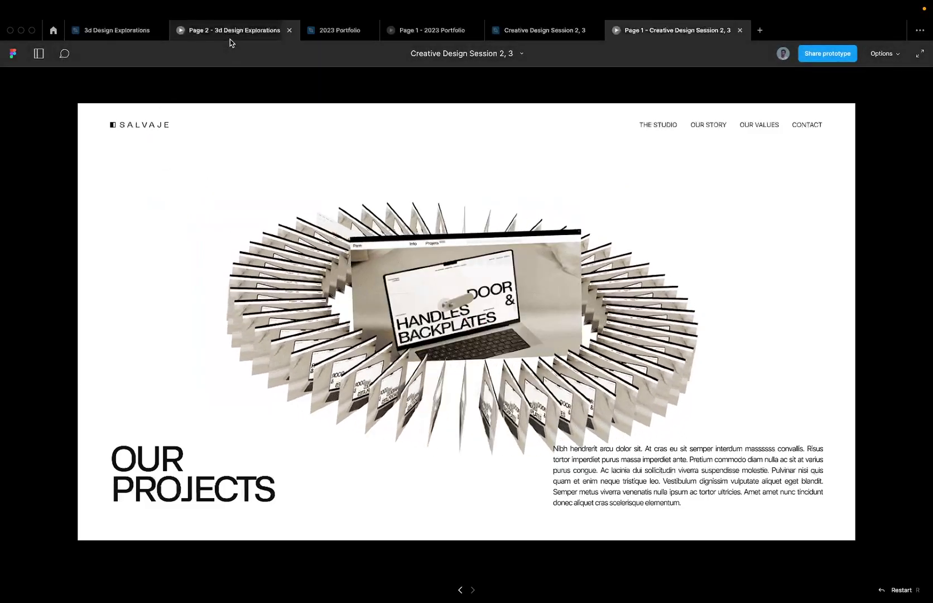
{"action": "left_click", "coordinate": [229, 39]}
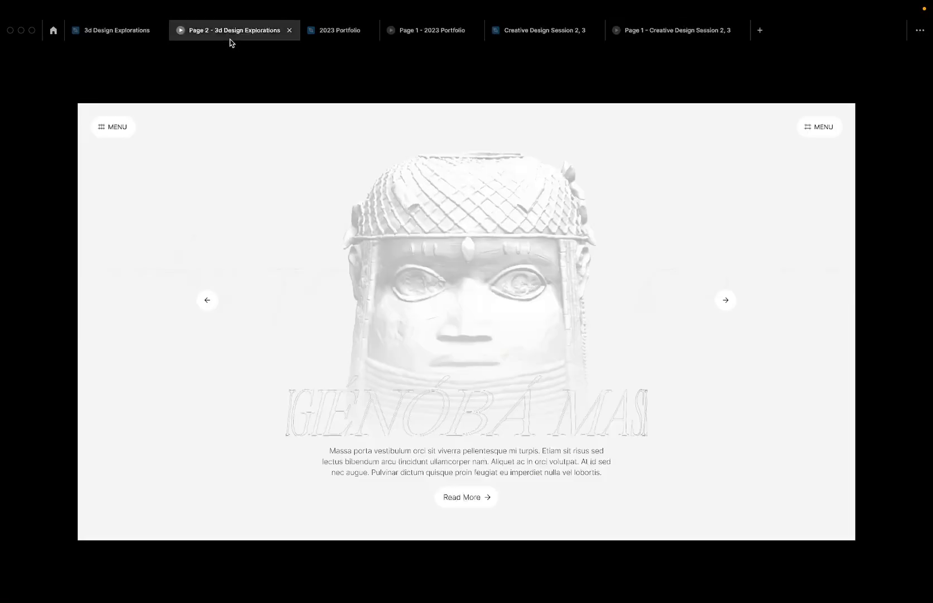
{"action": "left_click", "coordinate": [147, 35]}
{"action": "scroll", "coordinate": [575, 216], "scroll_direction": "down", "scroll_amount": 5}
{"action": "scroll", "coordinate": [519, 289], "scroll_direction": "up", "scroll_amount": 4}
{"action": "left_click", "coordinate": [519, 289]}
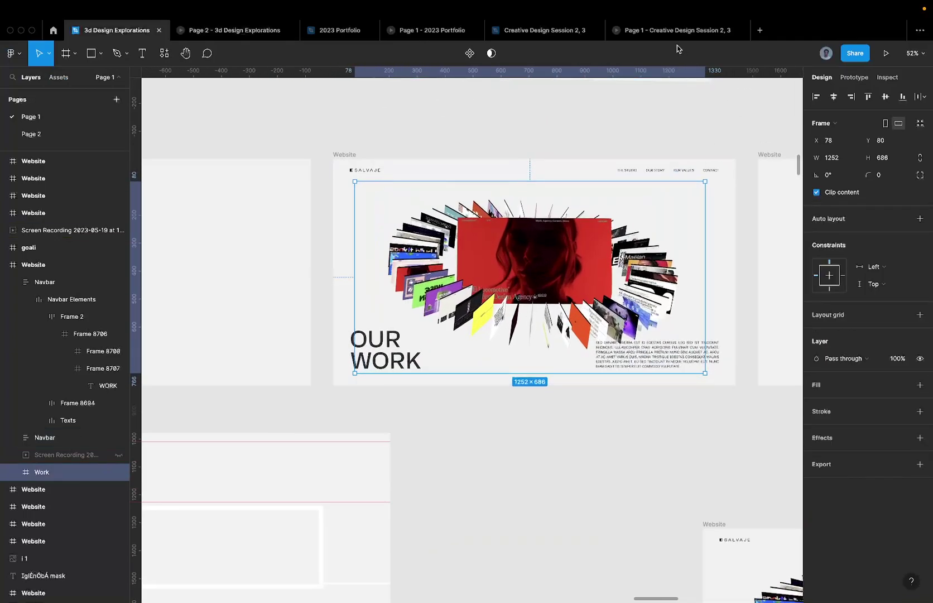
{"action": "left_click", "coordinate": [545, 30]}
Replace the hero GIF with the copied Work frame, centred horizontally and vertically
{"action": "scroll", "coordinate": [565, 224], "scroll_direction": "down", "scroll_amount": 5}
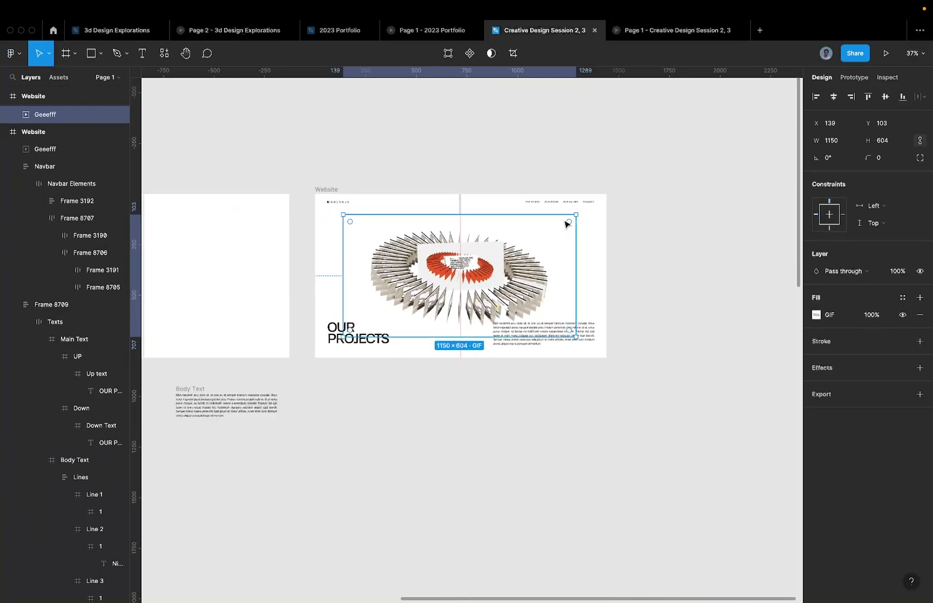
{"action": "key", "text": "super+z"}
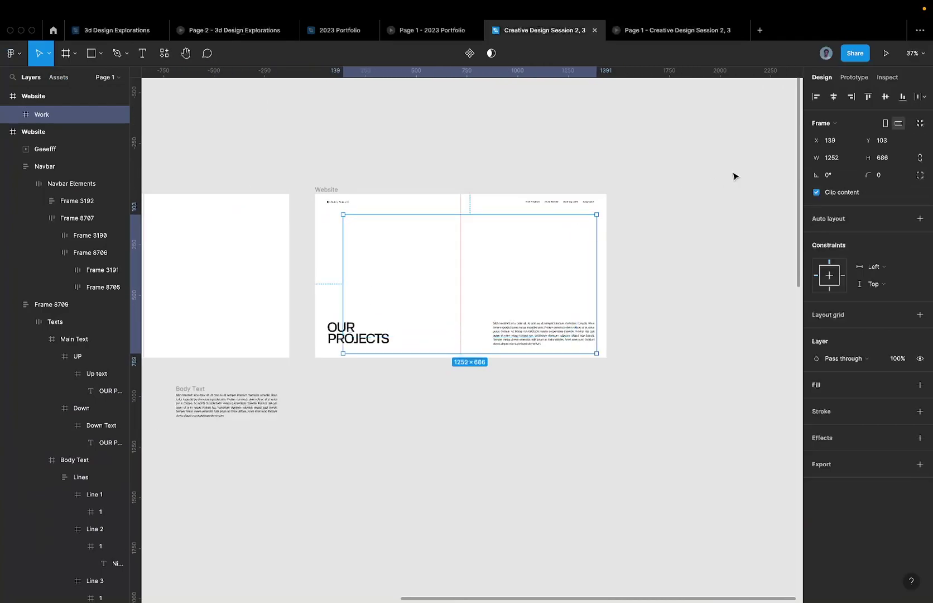
{"action": "left_click", "coordinate": [834, 97]}
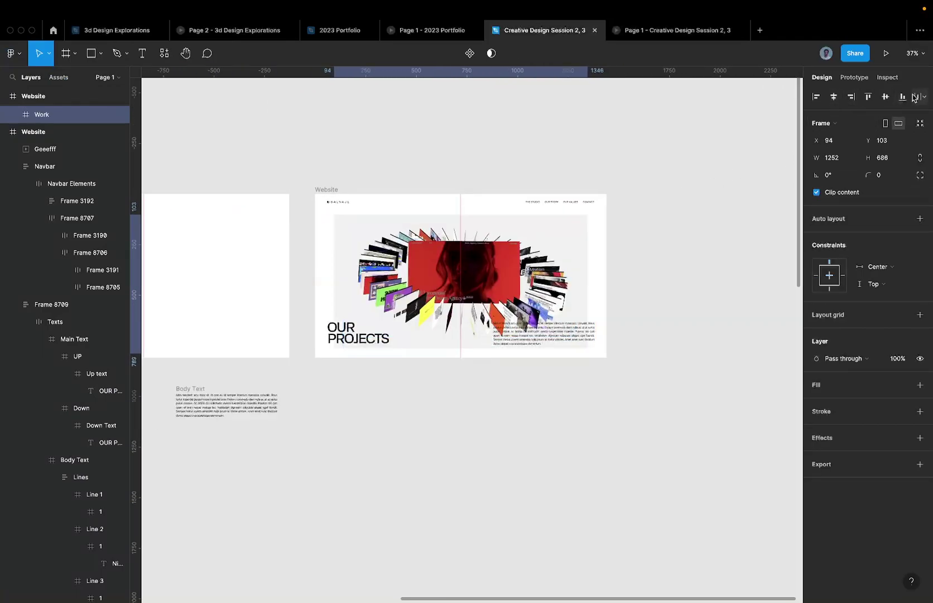
{"action": "left_click", "coordinate": [886, 97]}
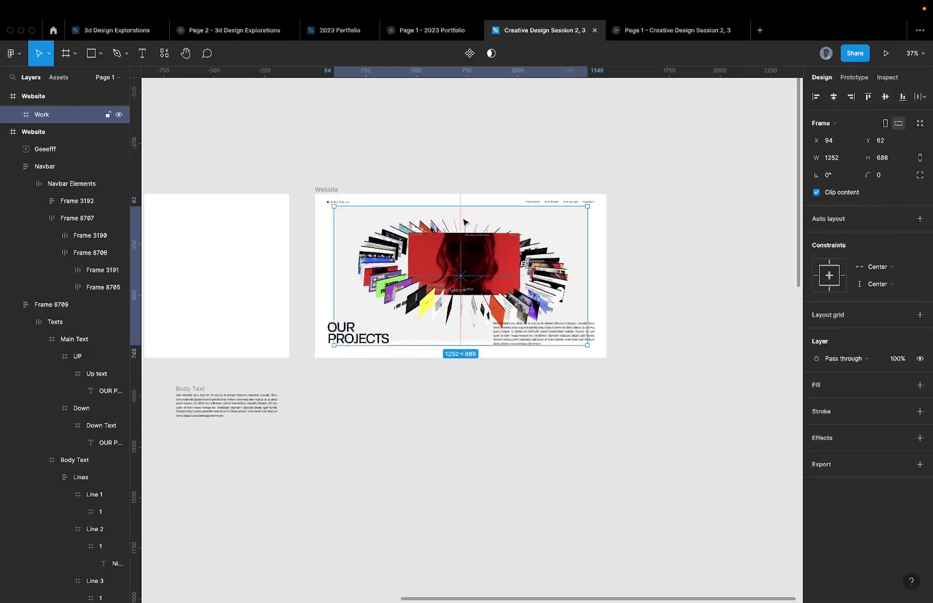
Give all three Website frames an F1F1F1 fill sampled with the eyedropper
{"action": "scroll", "coordinate": [450, 224], "scroll_direction": "up", "scroll_amount": 2}
{"action": "left_click", "coordinate": [272, 178]}
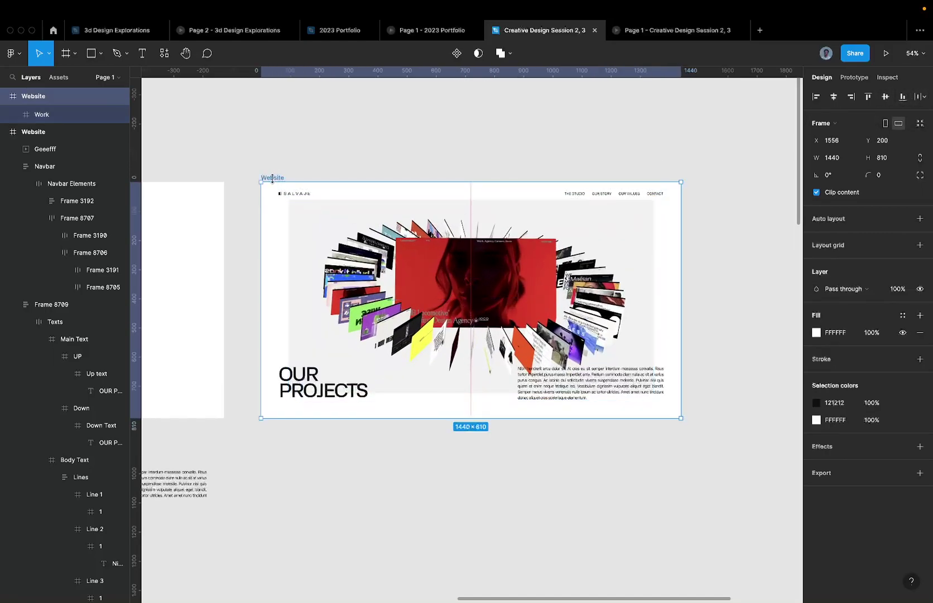
{"action": "scroll", "coordinate": [273, 179], "scroll_direction": "down", "scroll_amount": 1}
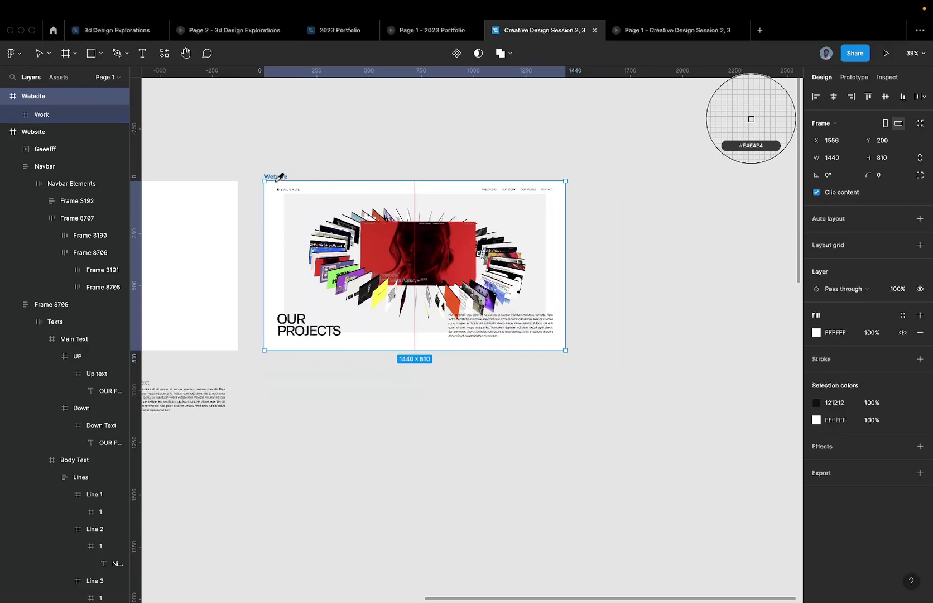
{"action": "scroll", "coordinate": [301, 220], "scroll_direction": "left", "scroll_amount": 5}
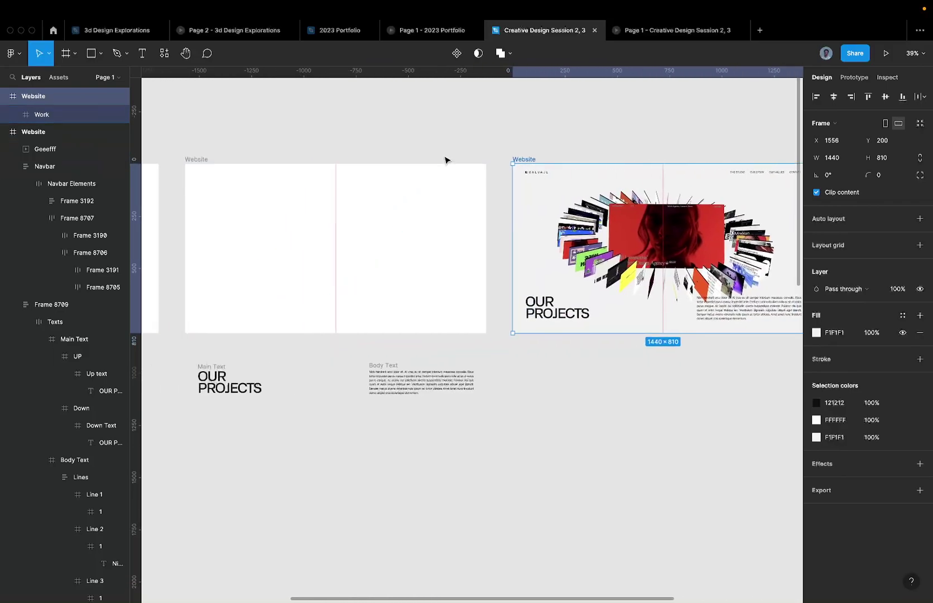
{"action": "scroll", "coordinate": [350, 164], "scroll_direction": "down", "scroll_amount": 3}
{"action": "left_click", "coordinate": [254, 158], "text": "shift"}
{"action": "scroll", "coordinate": [256, 158], "scroll_direction": "left", "scroll_amount": 4}
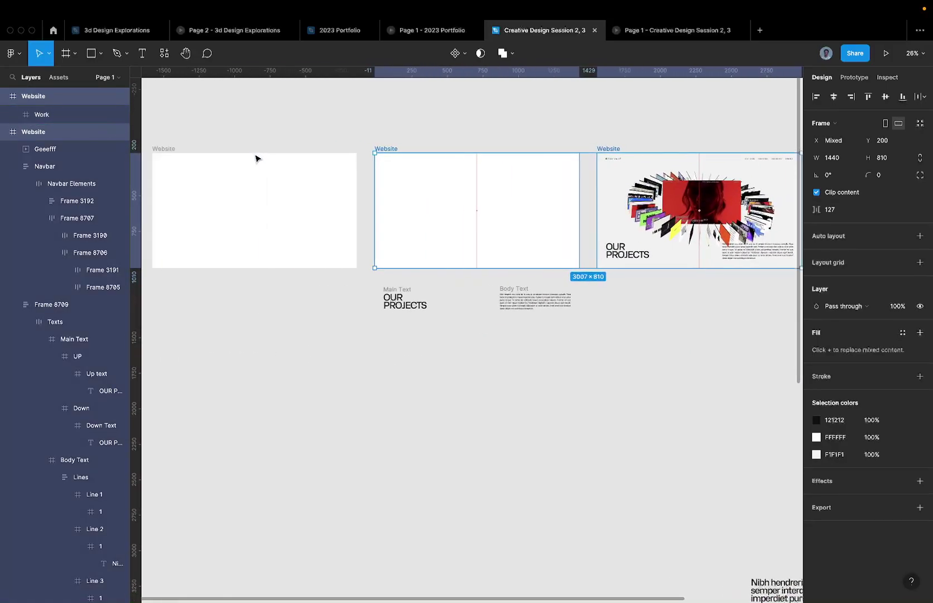
{"action": "left_click", "coordinate": [205, 148], "text": "shift"}
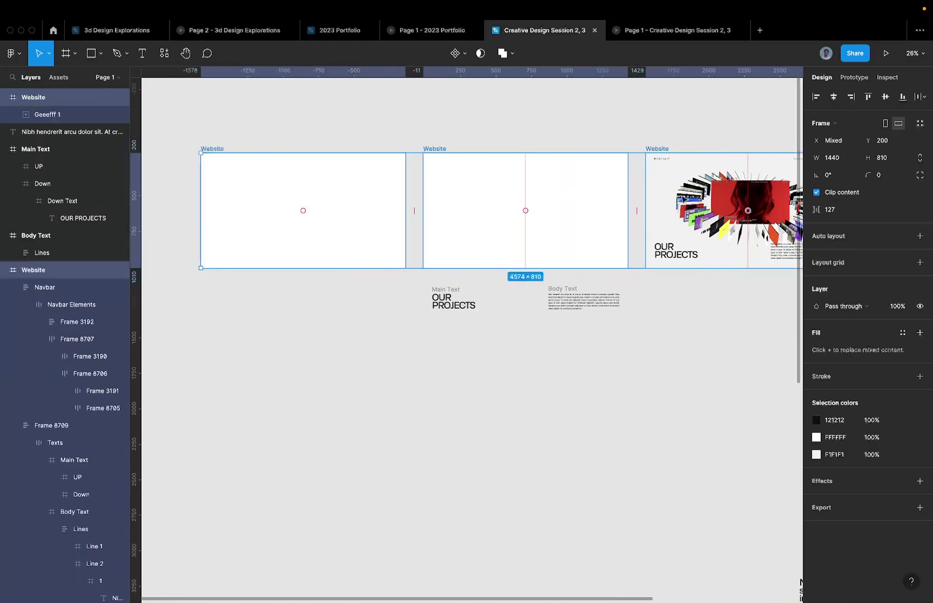
{"action": "key", "text": "i"}
{"action": "left_click", "coordinate": [670, 189]}
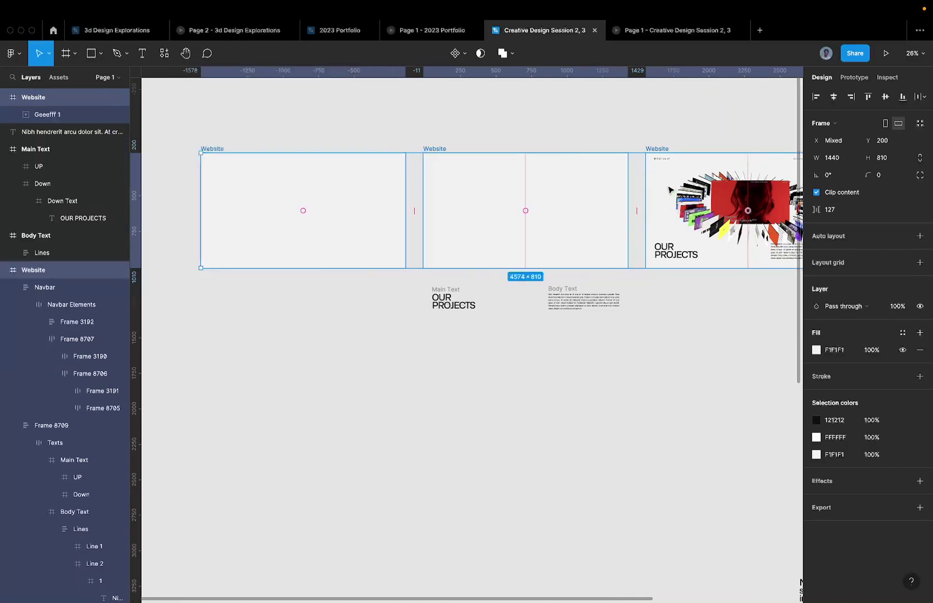
{"action": "left_click", "coordinate": [619, 129]}
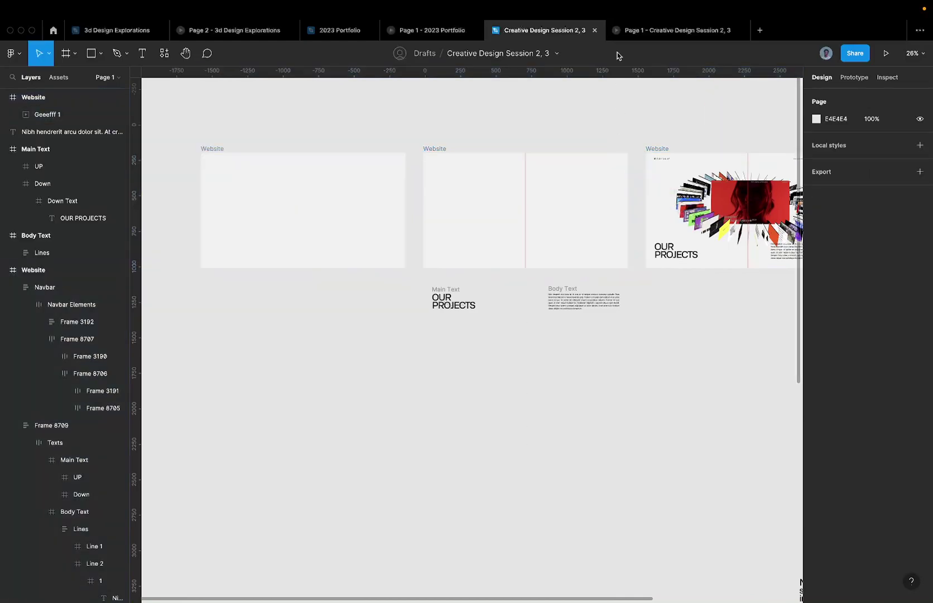
Replace the middle frame's rotated Geeefff GIF with a pasted copy of the Work frame
{"action": "scroll", "coordinate": [671, 205], "scroll_direction": "right", "scroll_amount": 2}
{"action": "left_click", "coordinate": [670, 204]}
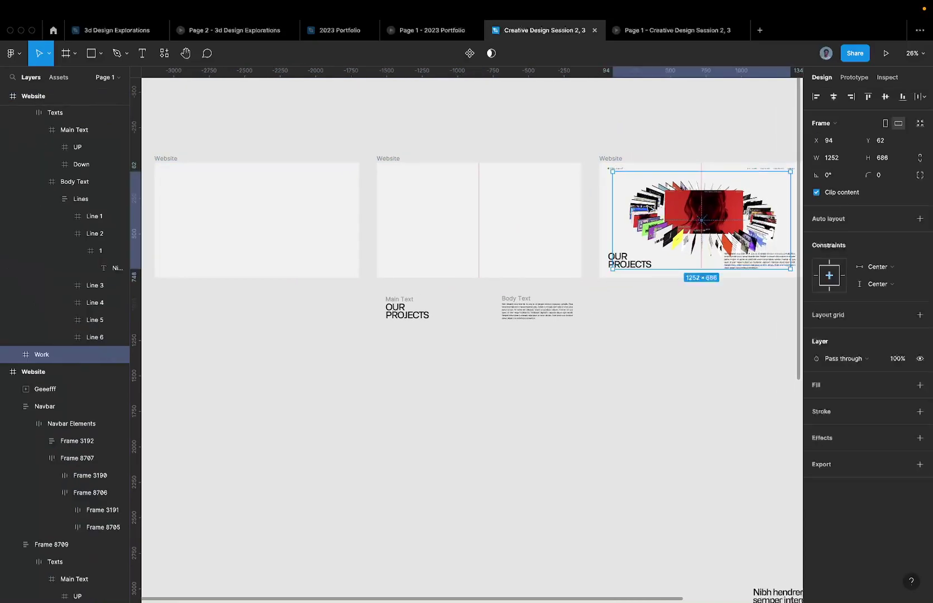
{"action": "left_click", "coordinate": [461, 216]}
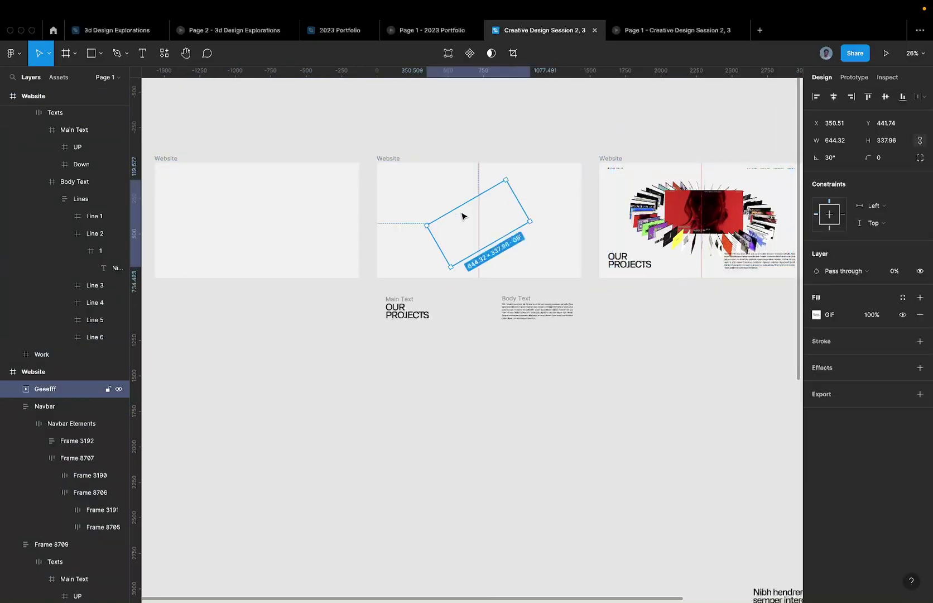
{"action": "key", "text": "Delete"}
{"action": "left_click", "coordinate": [390, 159]}
{"action": "key", "text": "ctrl+v"}
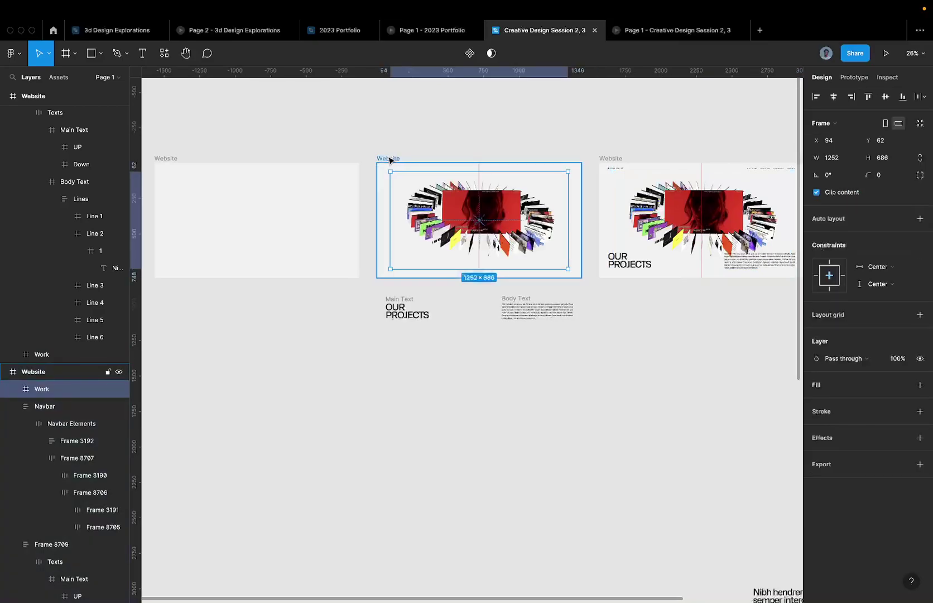
Scale the pasted Work frame down around its centre, undoing a first trial resize
{"action": "double_click", "coordinate": [449, 228]}
{"action": "key", "text": "Escape"}
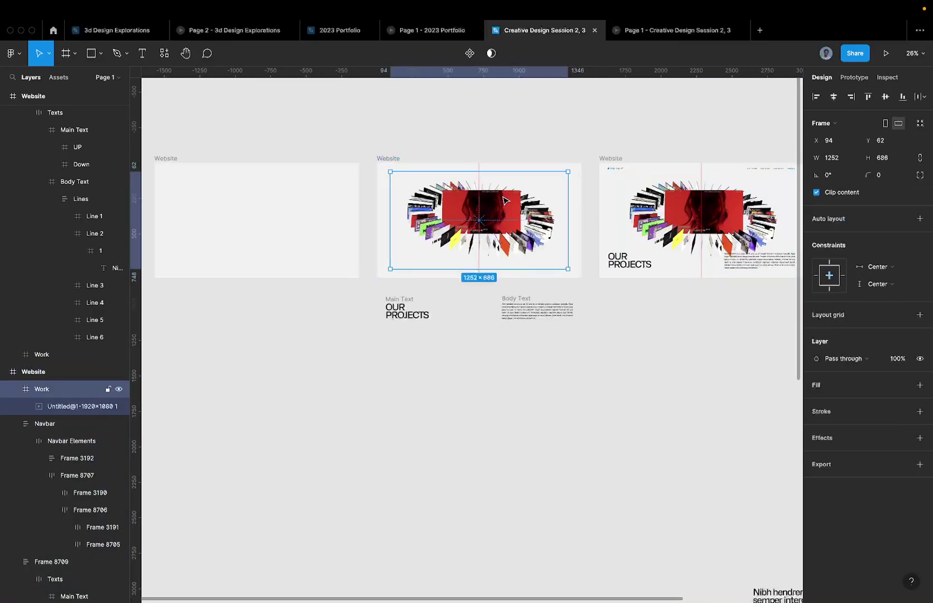
{"action": "left_click_drag", "start_coordinate": [507, 268], "coordinate": [501, 260]}
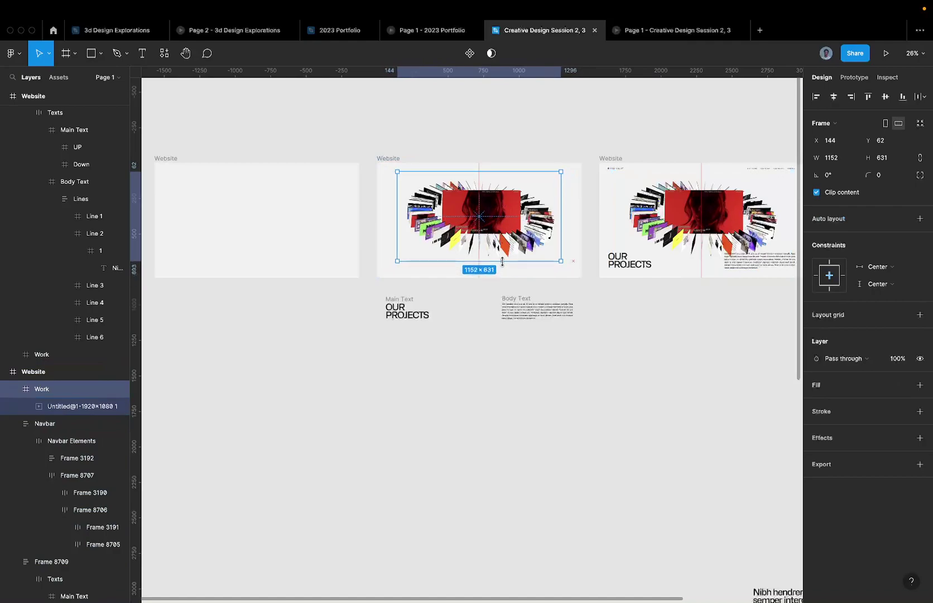
{"action": "key", "text": "super+z"}
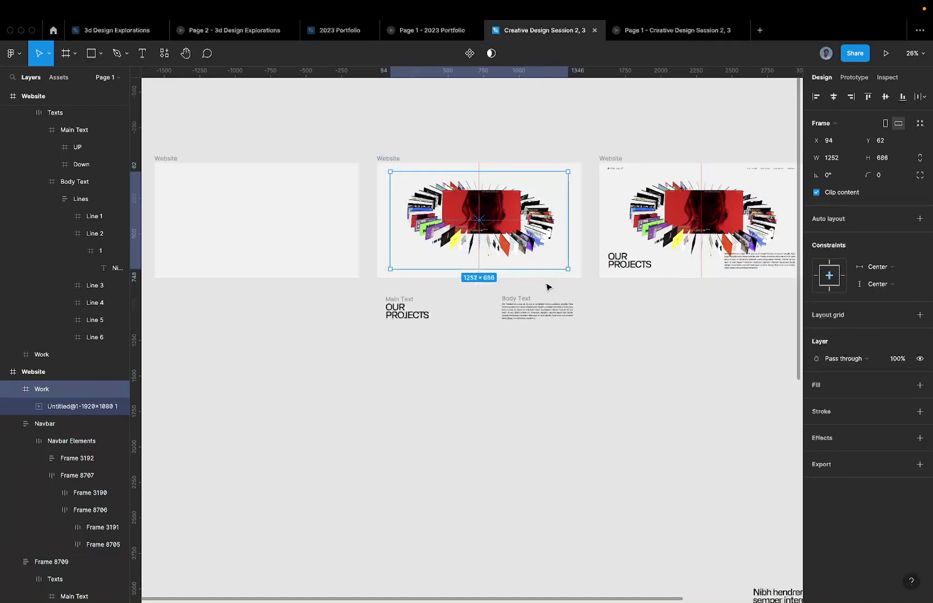
{"action": "left_click_drag", "start_coordinate": [568, 268], "coordinate": [550, 258]}
Set the GIF image inside Work to Scale constraints horizontally and vertically
{"action": "double_click", "coordinate": [514, 237]}
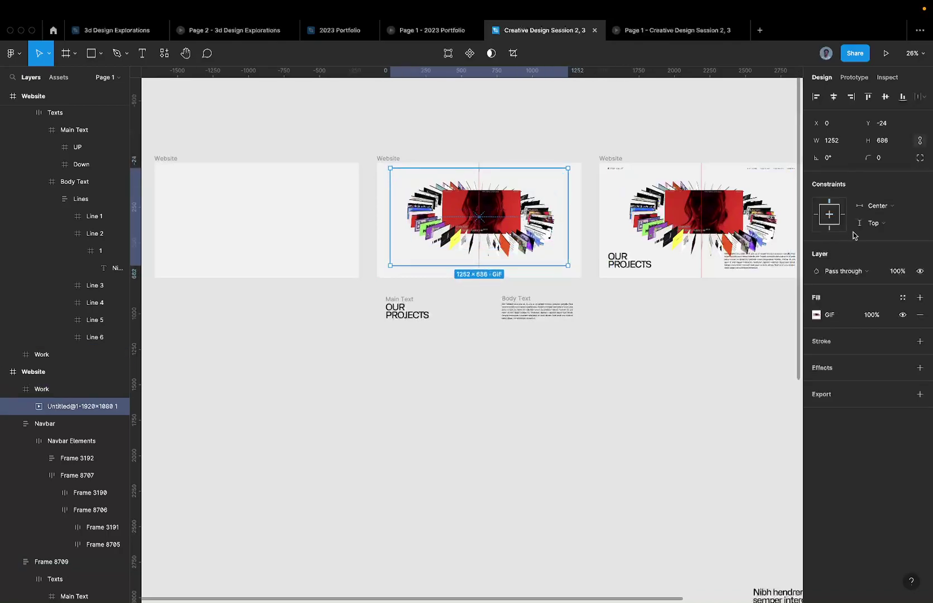
{"action": "left_click", "coordinate": [878, 210]}
{"action": "left_click", "coordinate": [883, 218]}
{"action": "left_click", "coordinate": [884, 217]}
{"action": "left_click", "coordinate": [882, 272]}
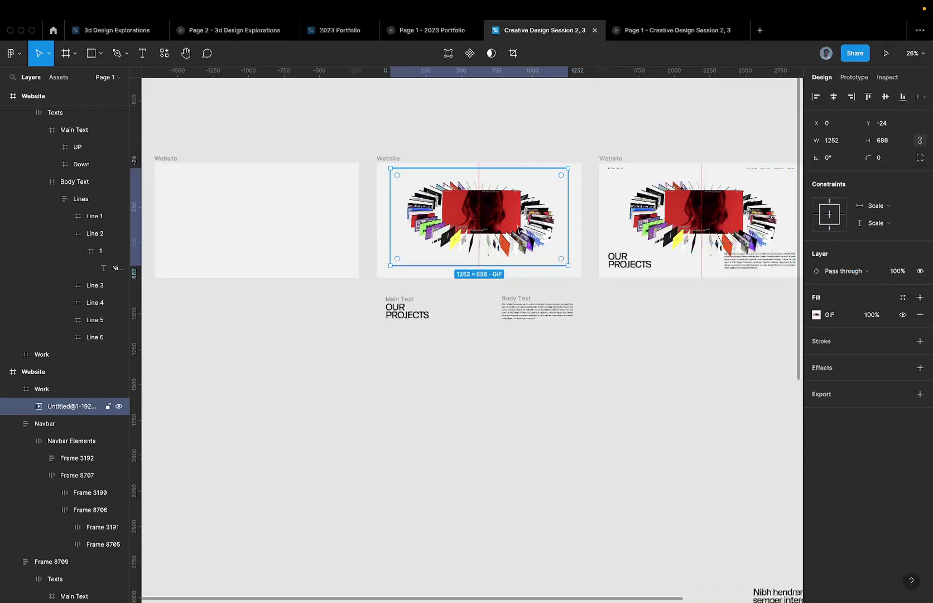
{"action": "key", "text": "shift+Return"}
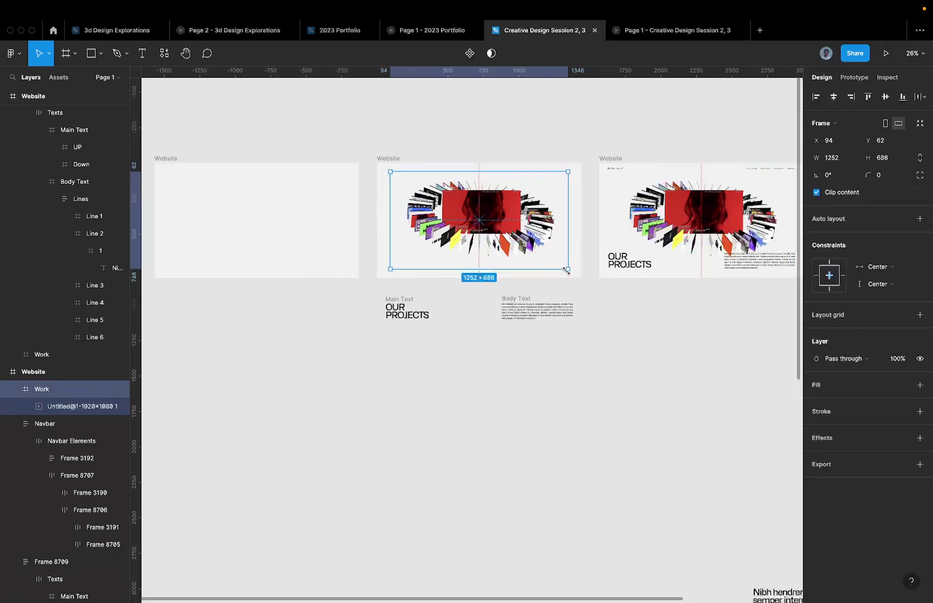
Shrink the middle Work copy to 868×476, rotate it 15°, set 0% opacity, and preview
{"action": "left_click_drag", "start_coordinate": [568, 270], "coordinate": [540, 246]}
{"action": "scroll", "coordinate": [540, 243], "scroll_direction": "up", "scroll_amount": 2}
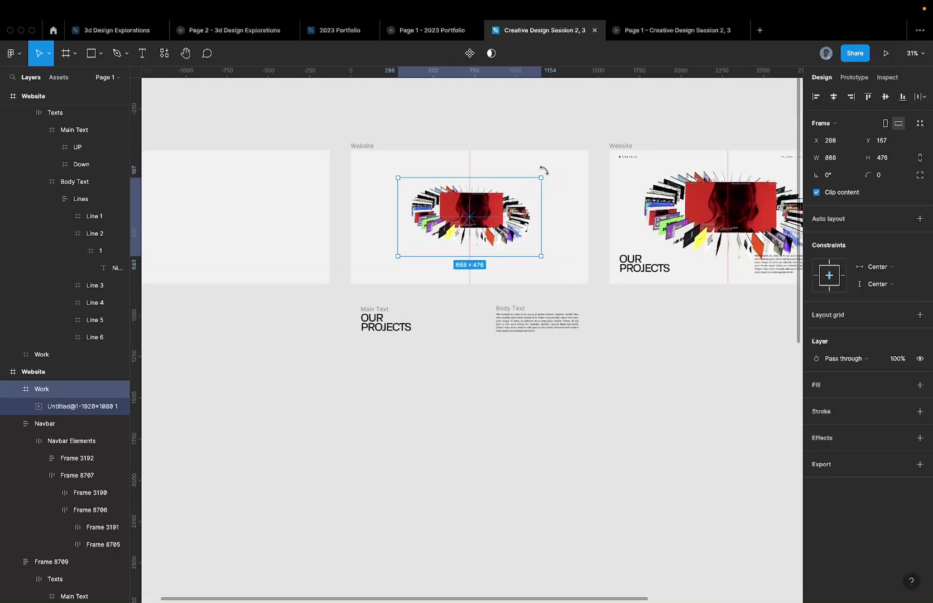
{"action": "left_click_drag", "start_coordinate": [541, 168], "coordinate": [534, 161]}
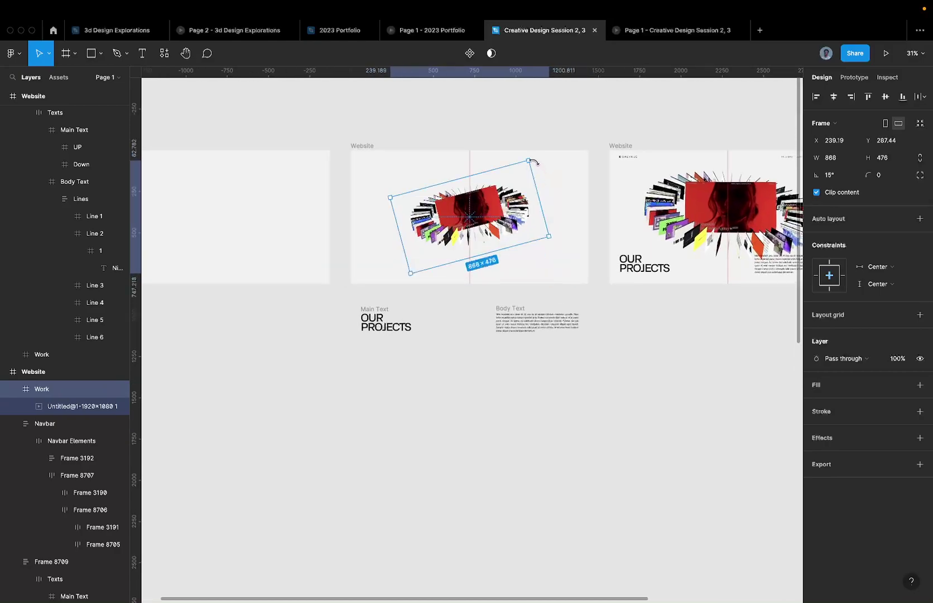
{"action": "scroll", "coordinate": [534, 161], "scroll_direction": "up", "scroll_amount": 3}
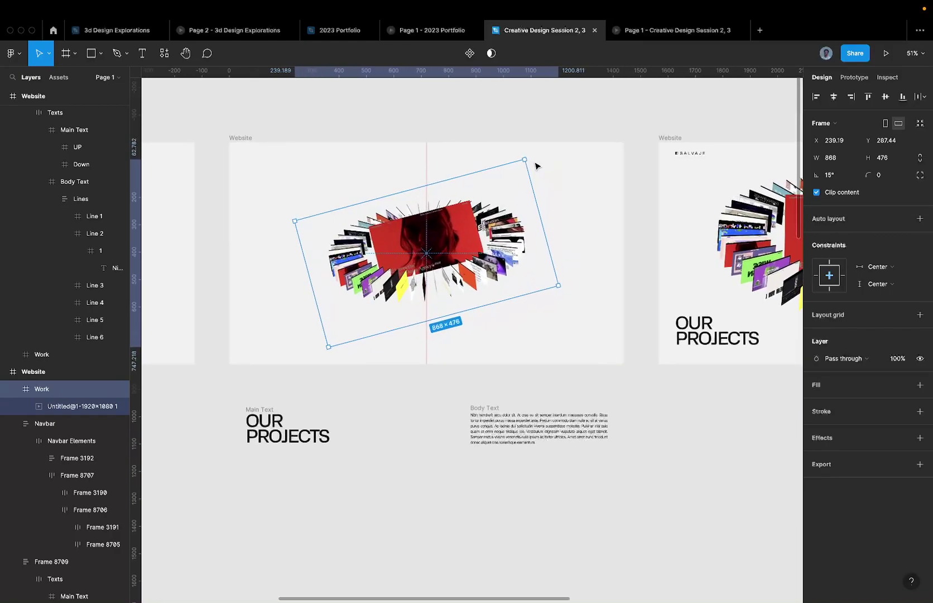
{"action": "key", "text": "0"}
{"action": "key", "text": "0"}
{"action": "key", "text": "shift+1"}
{"action": "left_click", "coordinate": [659, 32]}
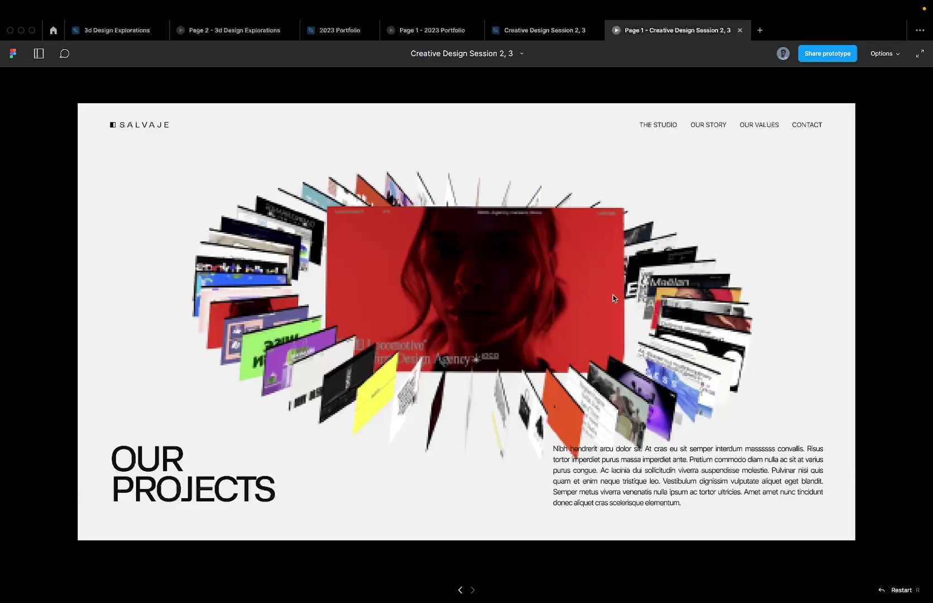
{"action": "left_click", "coordinate": [559, 40]}
Nudge the right frame's Work frame to X 84, Y 82 with shift-arrow keys
{"action": "scroll", "coordinate": [558, 201], "scroll_direction": "up", "scroll_amount": 2}
{"action": "left_click", "coordinate": [619, 202]}
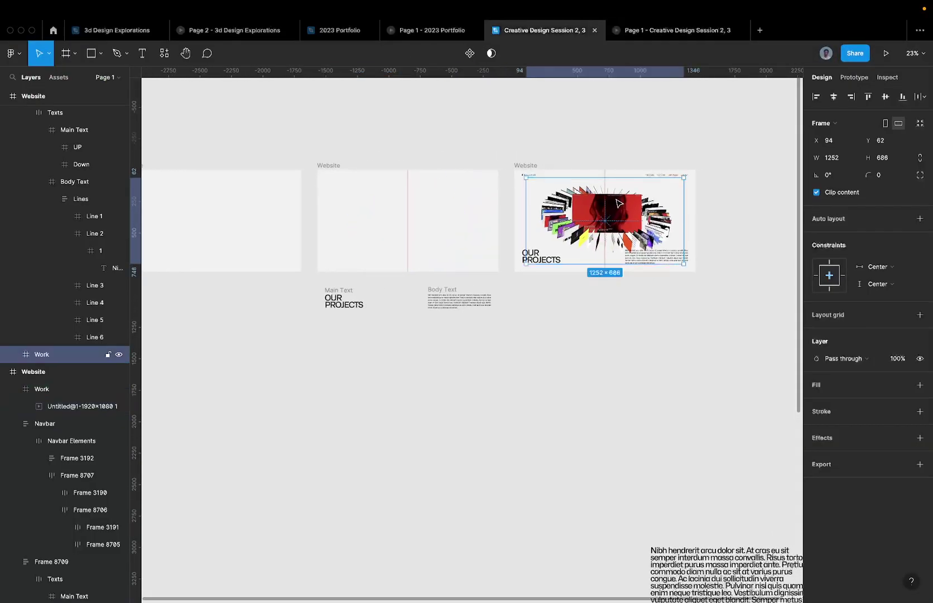
{"action": "scroll", "coordinate": [618, 203], "scroll_direction": "up", "scroll_amount": 3}
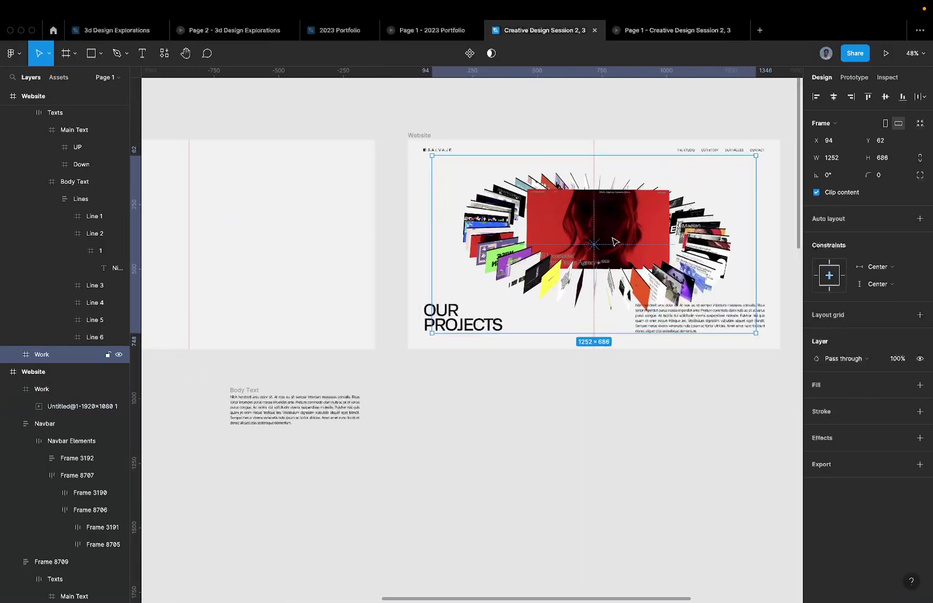
{"action": "key", "text": "shift+Down"}
{"action": "key", "text": "shift+Left"}
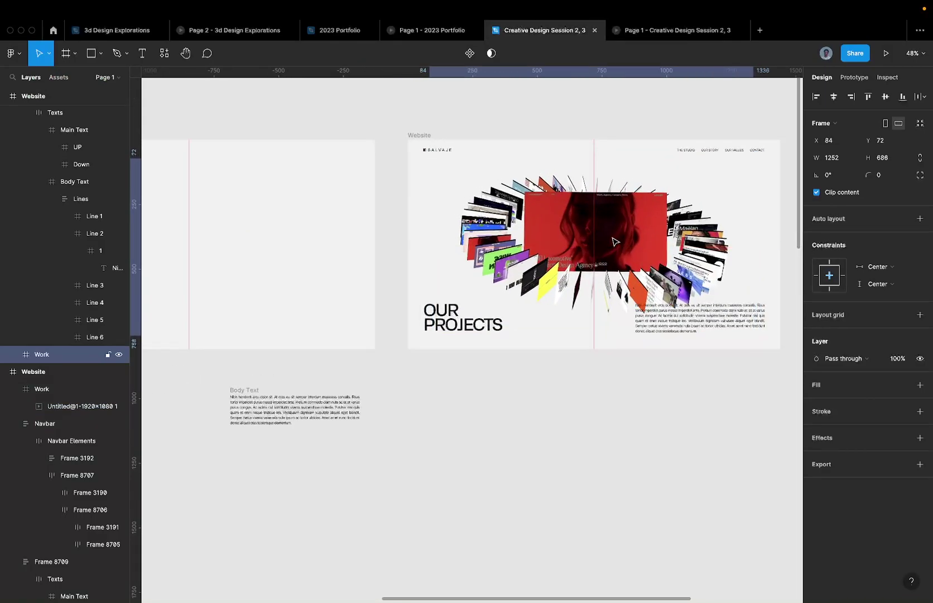
{"action": "key", "text": "shift+Down"}
{"action": "scroll", "coordinate": [613, 241], "scroll_direction": "down", "scroll_amount": 2}
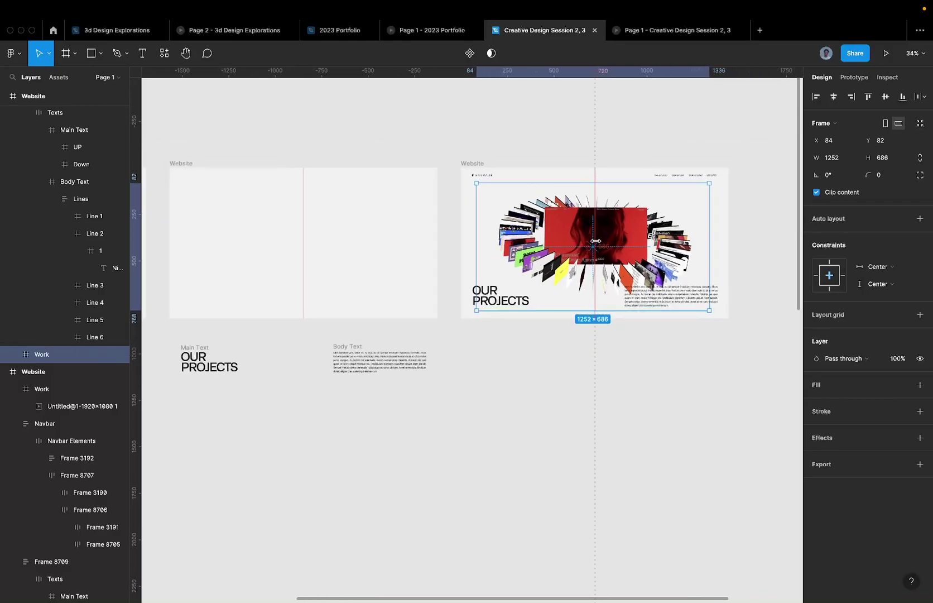
{"action": "left_click", "coordinate": [300, 247]}
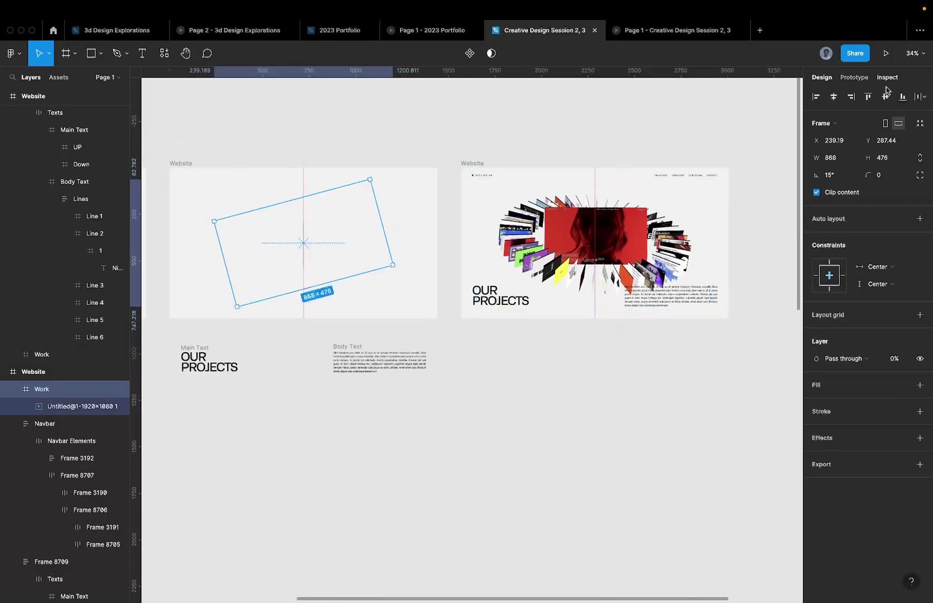
{"action": "left_click", "coordinate": [652, 29]}
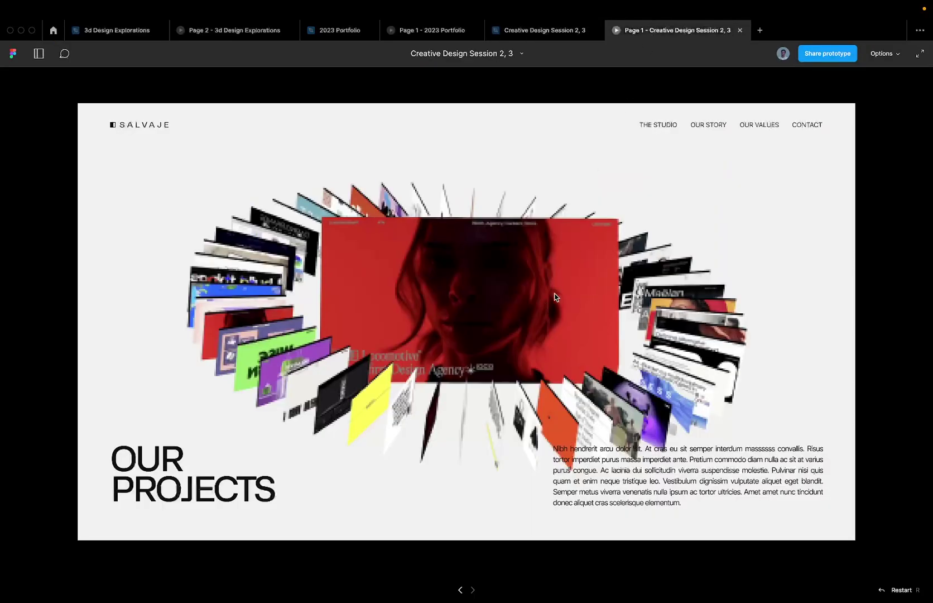
{"action": "left_click", "coordinate": [573, 31]}
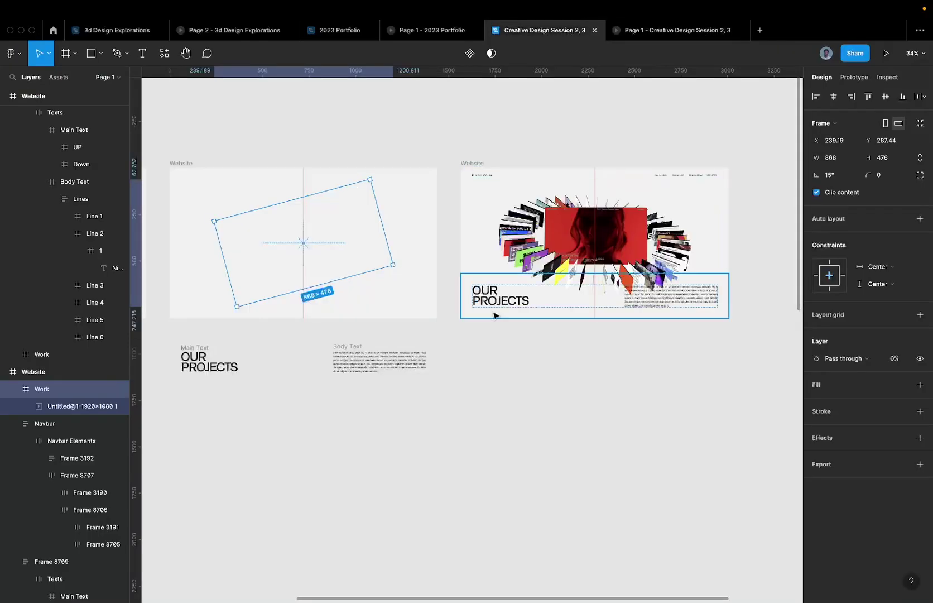
{"action": "scroll", "coordinate": [493, 317], "scroll_direction": "down", "scroll_amount": 3}
{"action": "scroll", "coordinate": [546, 233], "scroll_direction": "up", "scroll_amount": 5}
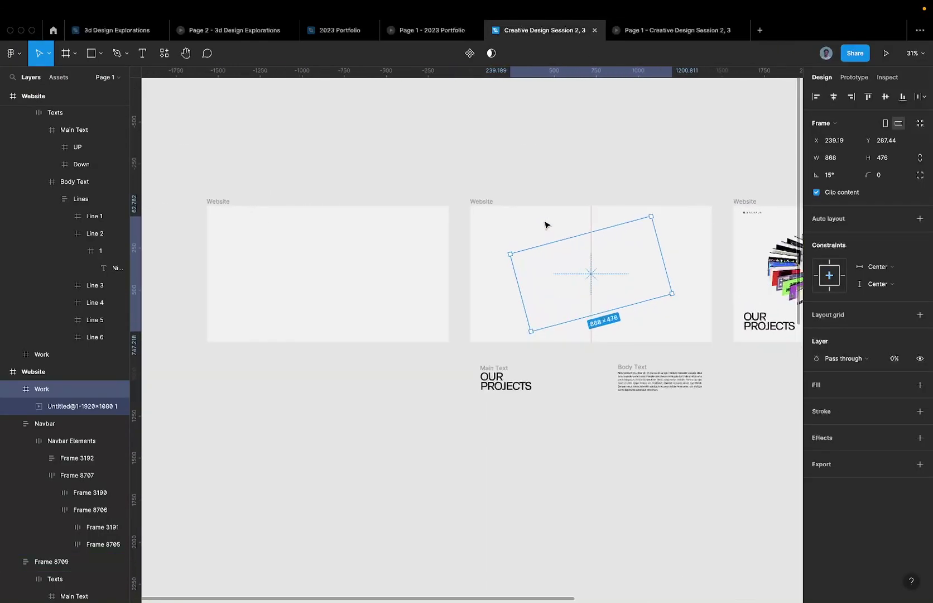
{"action": "left_click", "coordinate": [546, 219]}
{"action": "scroll", "coordinate": [546, 221], "scroll_direction": "up", "scroll_amount": 3}
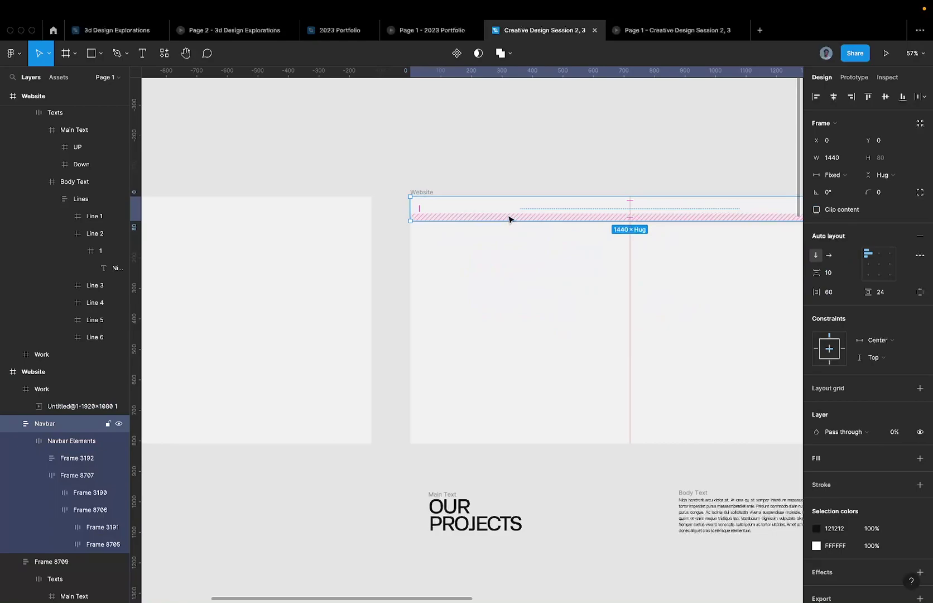
{"action": "scroll", "coordinate": [508, 219], "scroll_direction": "right", "scroll_amount": 4}
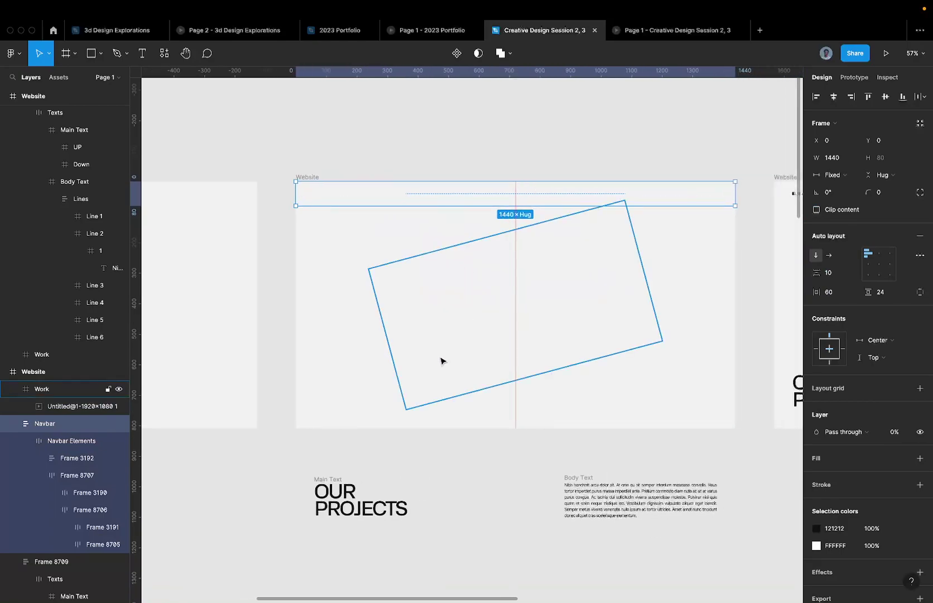
{"action": "scroll", "coordinate": [622, 402], "scroll_direction": "down", "scroll_amount": 2}
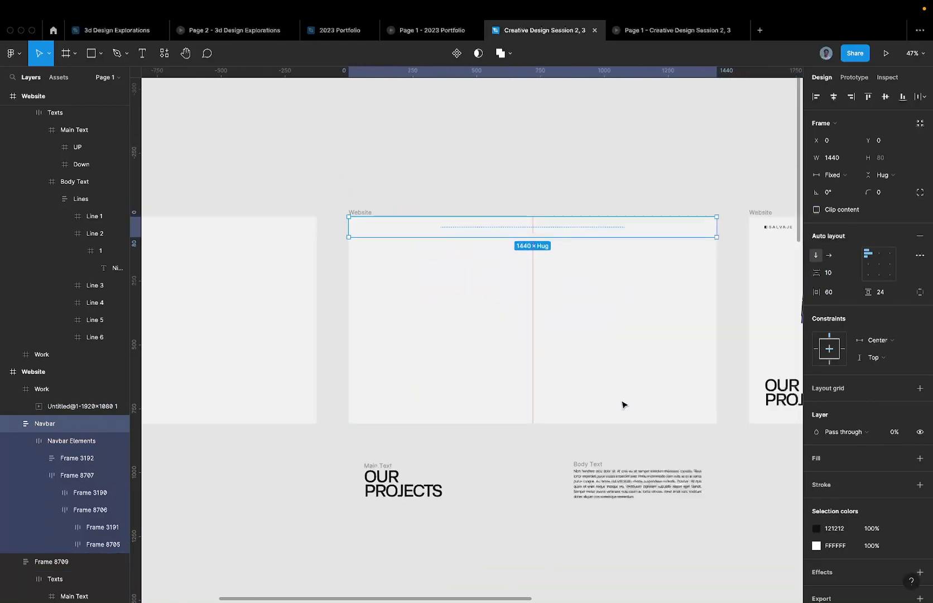
{"action": "scroll", "coordinate": [447, 301], "scroll_direction": "down", "scroll_amount": 2}
Delete the rotated Geeefff 1 GIF layer from the left Website frame
{"action": "left_click", "coordinate": [380, 244]}
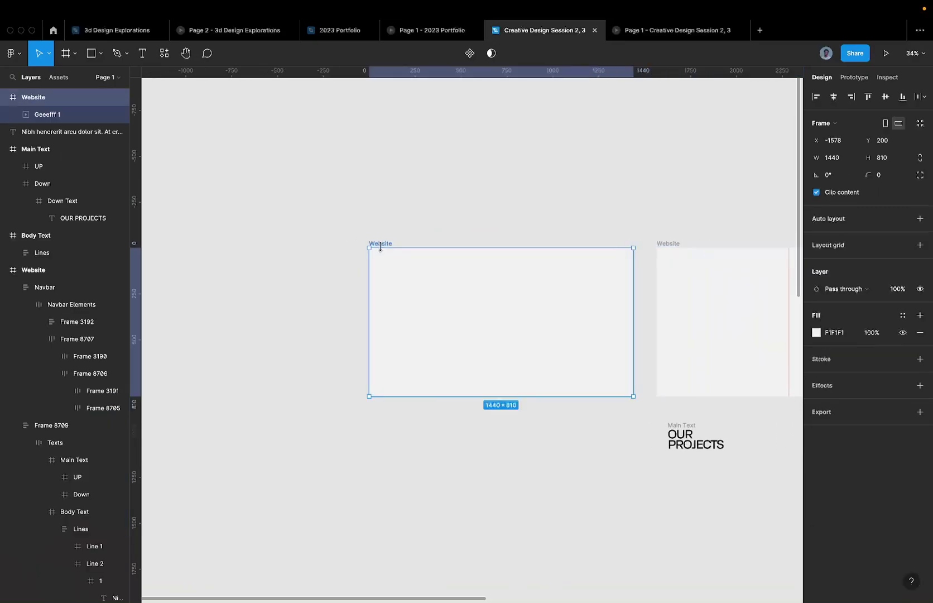
{"action": "scroll", "coordinate": [514, 324], "scroll_direction": "down", "scroll_amount": 2}
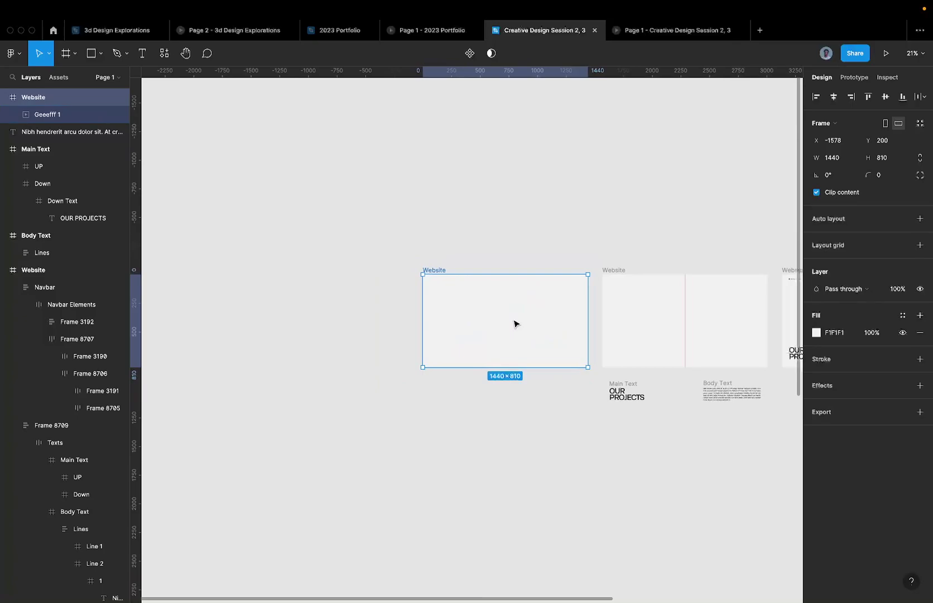
{"action": "scroll", "coordinate": [514, 324], "scroll_direction": "up", "scroll_amount": 3}
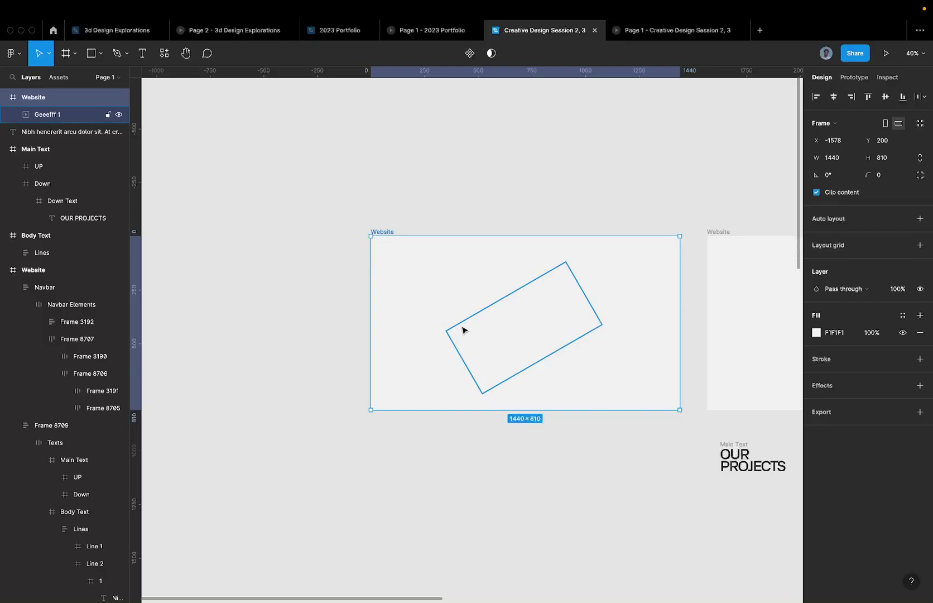
{"action": "scroll", "coordinate": [537, 317], "scroll_direction": "down", "scroll_amount": 1}
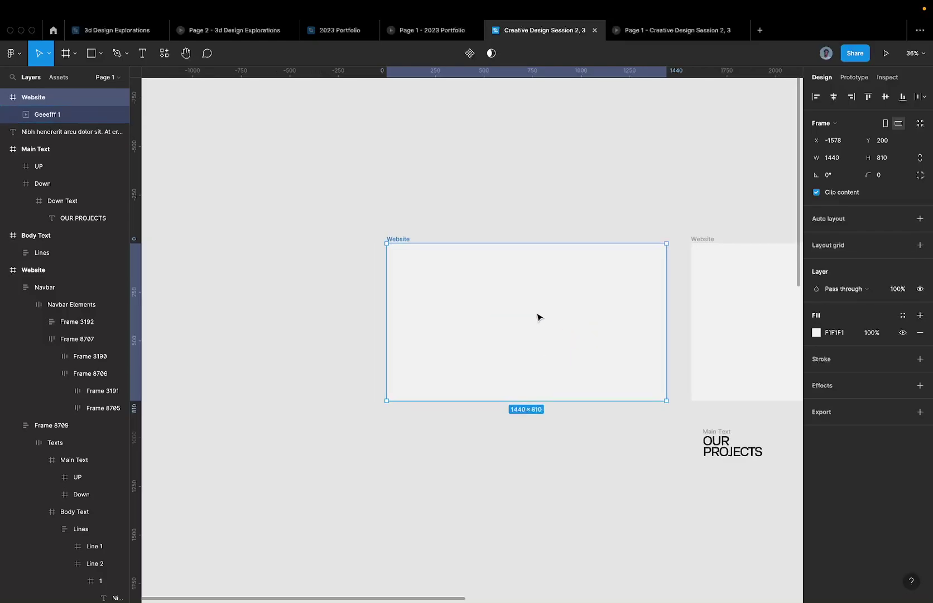
{"action": "left_click", "coordinate": [538, 317]}
{"action": "key", "text": "Delete"}
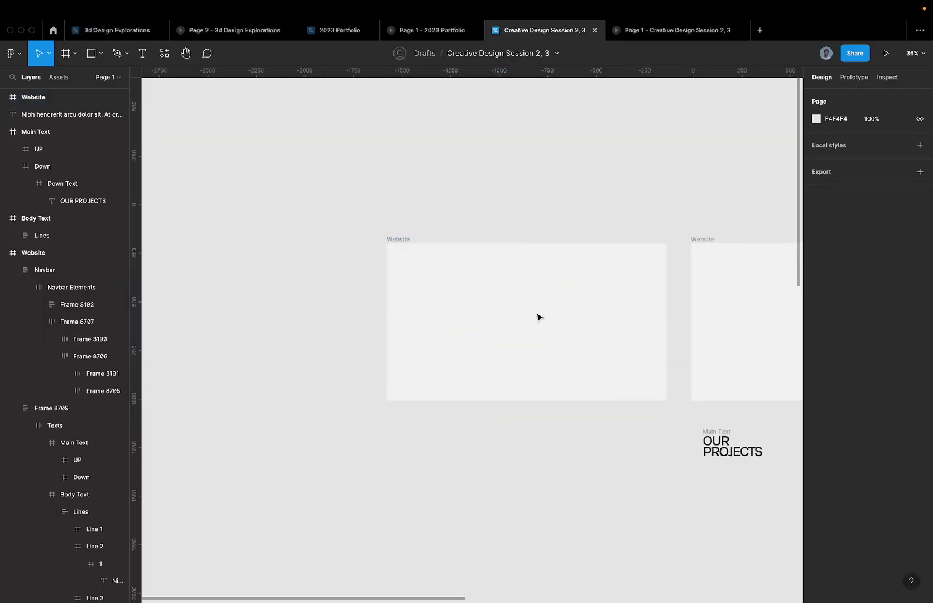
{"action": "scroll", "coordinate": [472, 313], "scroll_direction": "up", "scroll_amount": 1}
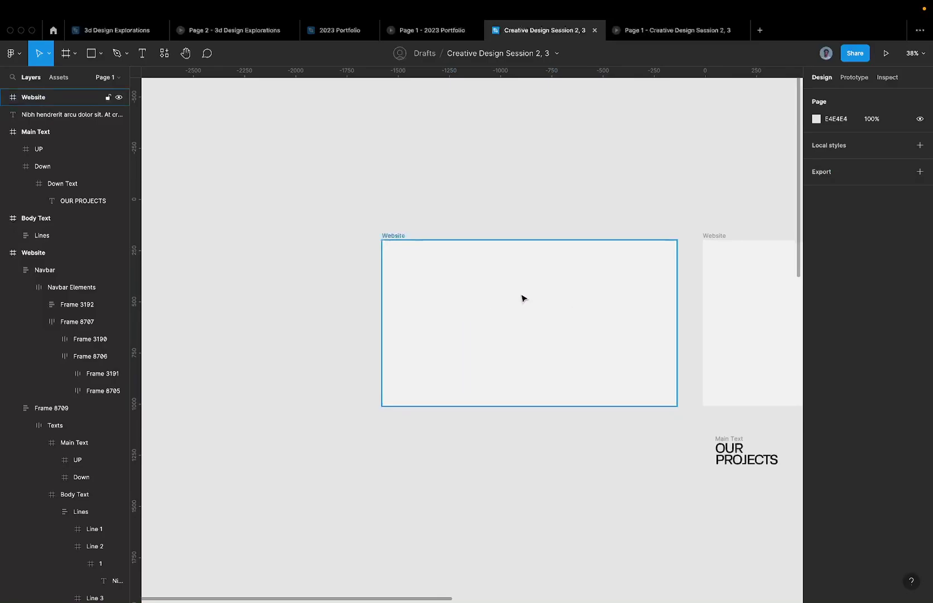
{"action": "scroll", "coordinate": [523, 298], "scroll_direction": "up", "scroll_amount": 5}
Admit the waiting participant to the video call and return to Figma
{"action": "key", "text": "super+Tab"}
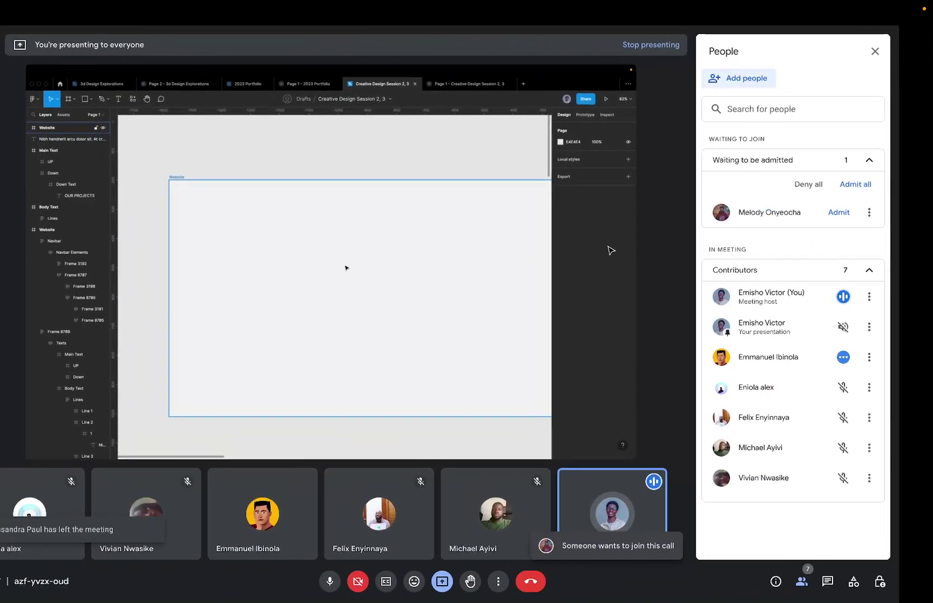
{"action": "left_click", "coordinate": [873, 213]}
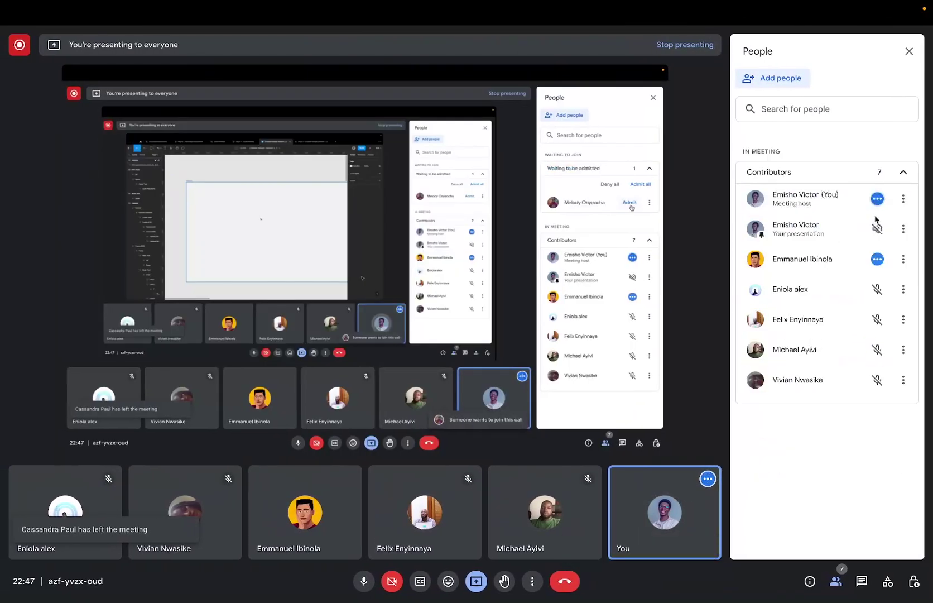
{"action": "key", "text": "super+Tab"}
{"action": "scroll", "coordinate": [424, 390], "scroll_direction": "down", "scroll_amount": 3}
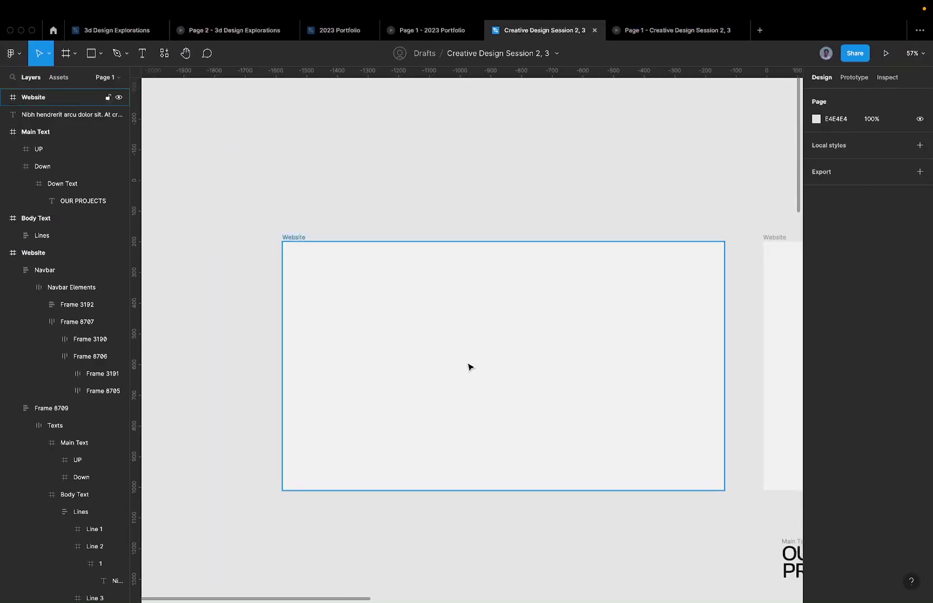
Draw the 335×86 Frame 8710 inside the empty Website frame, discarding a trial rectangle
{"action": "key", "text": "r"}
{"action": "left_click_drag", "start_coordinate": [444, 359], "coordinate": [546, 376]}
{"action": "scroll", "coordinate": [546, 376], "scroll_direction": "up", "scroll_amount": 3}
{"action": "key", "text": "Delete"}
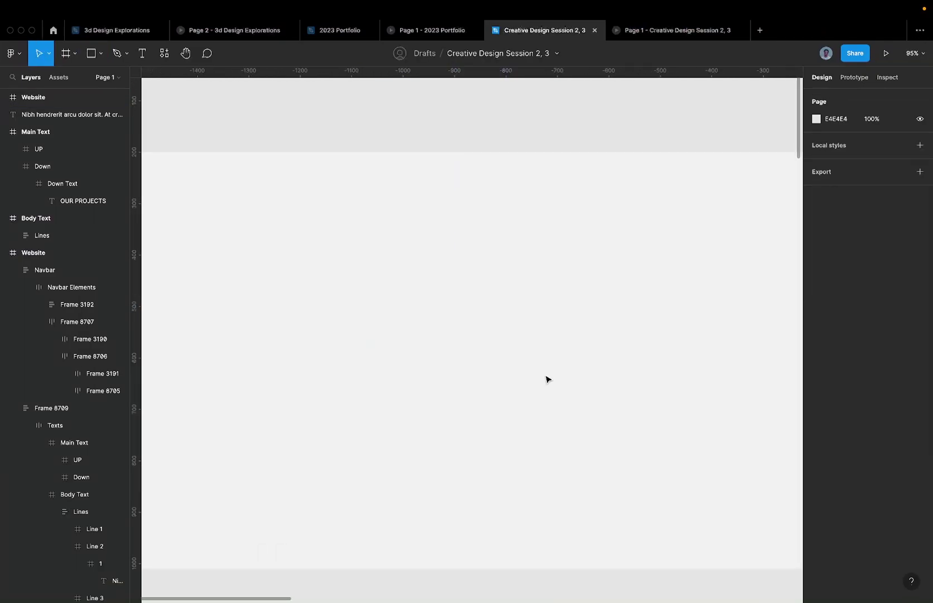
{"action": "key", "text": "f"}
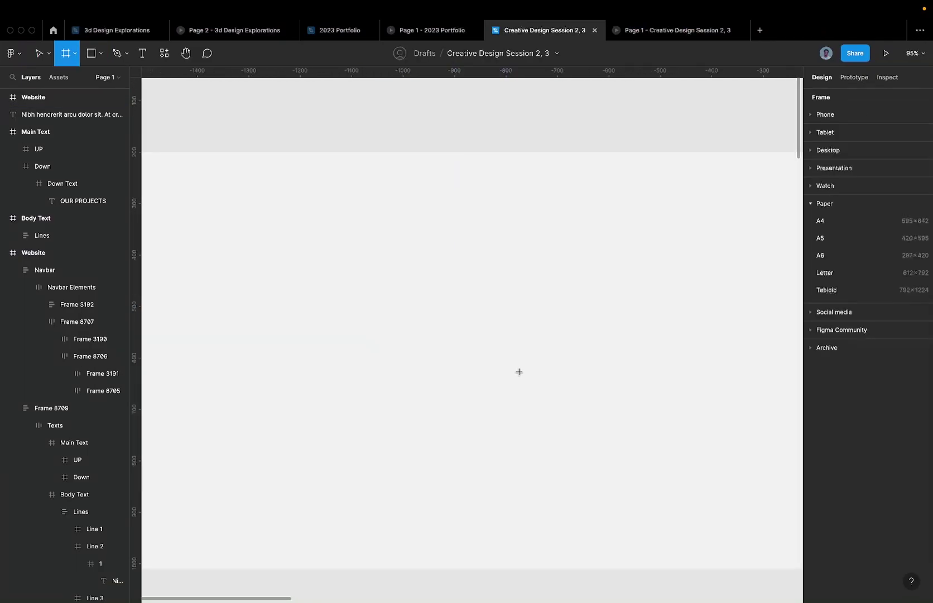
{"action": "left_click_drag", "start_coordinate": [362, 320], "coordinate": [533, 363]}
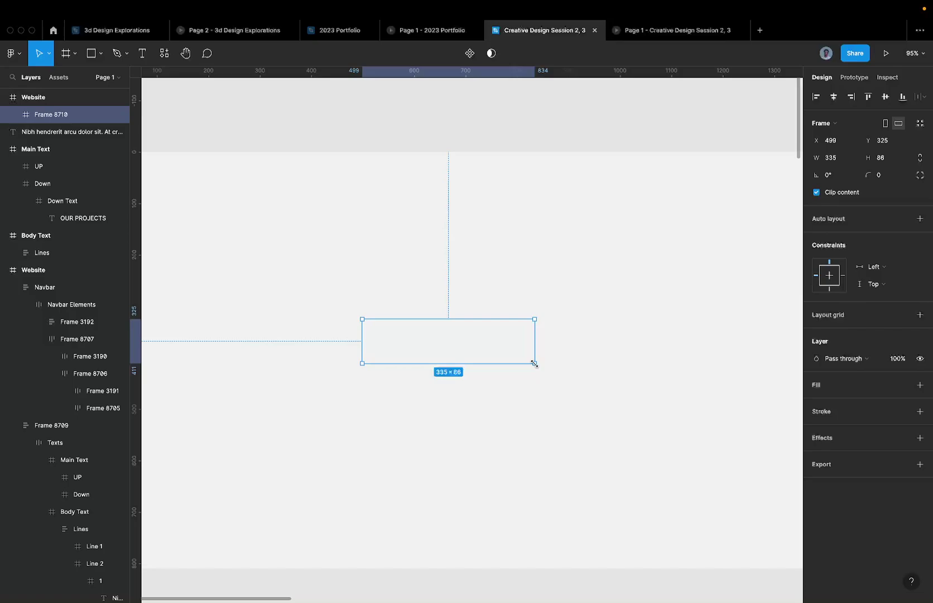
{"action": "scroll", "coordinate": [534, 363], "scroll_direction": "down", "scroll_amount": 3}
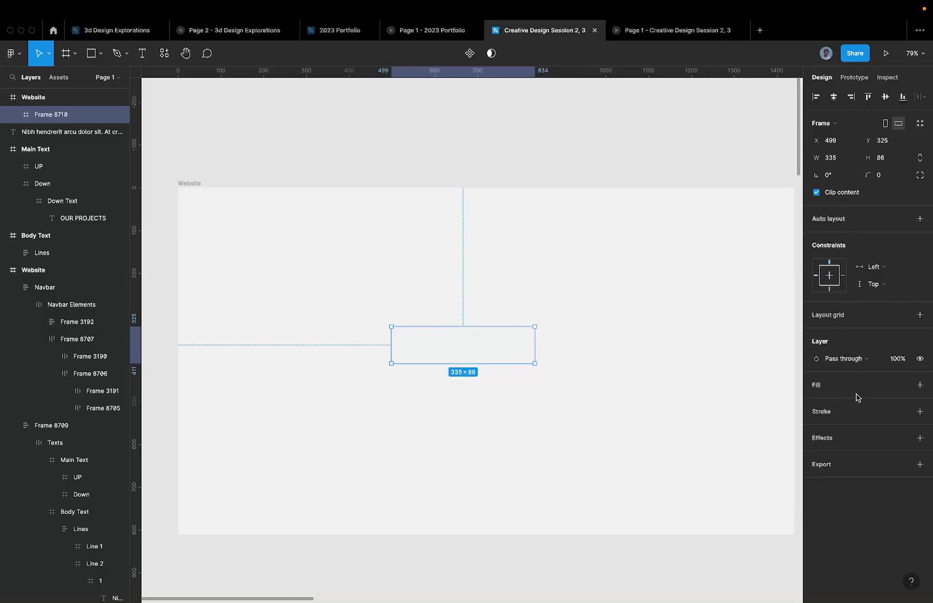
Add a fill to Frame 8710 and centre it horizontally and vertically in the Website frame
{"action": "left_click", "coordinate": [920, 385]}
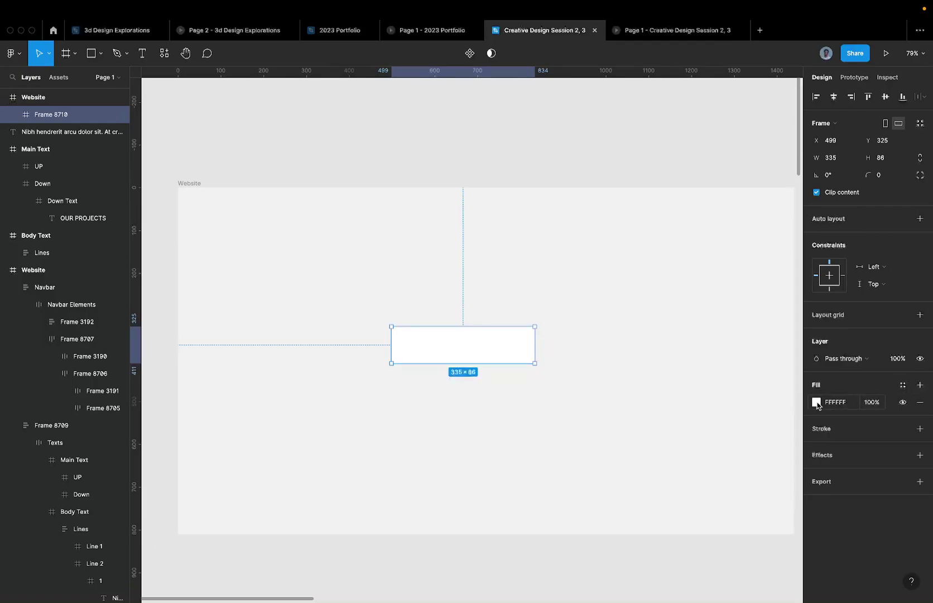
{"action": "left_click", "coordinate": [816, 402]}
{"action": "left_click_drag", "start_coordinate": [686, 361], "coordinate": [668, 348]}
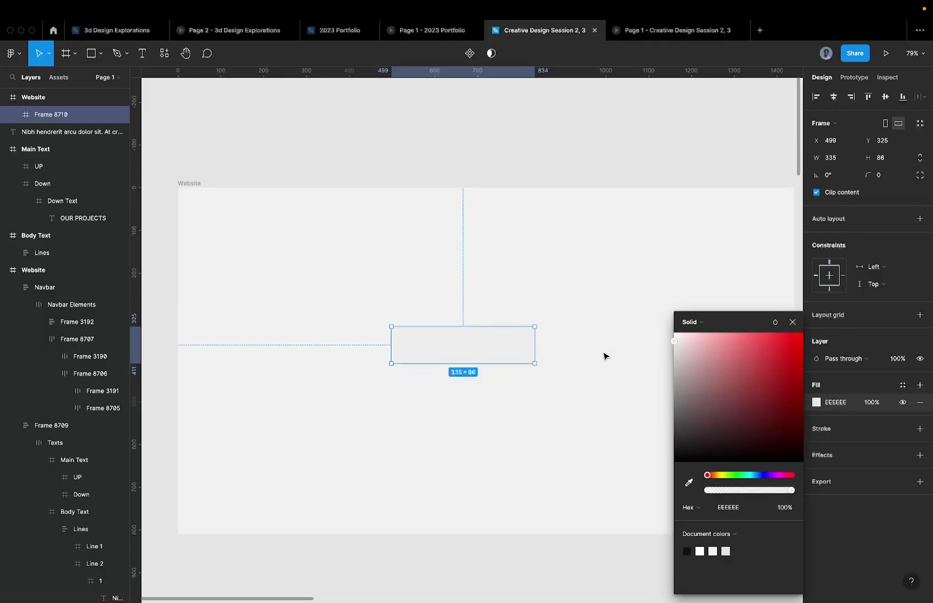
{"action": "left_click", "coordinate": [560, 348]}
{"action": "left_click", "coordinate": [481, 351]}
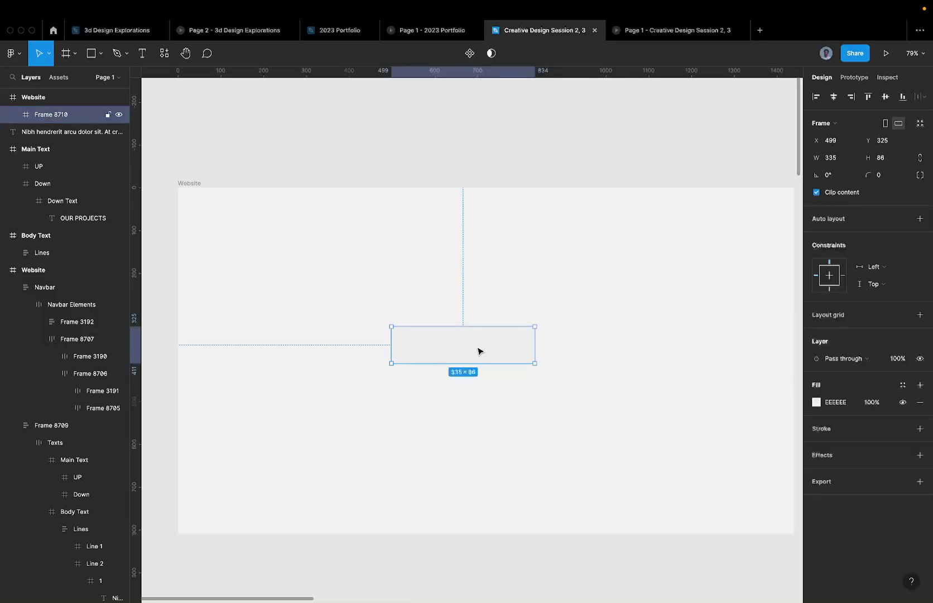
{"action": "left_click", "coordinate": [564, 349]}
{"action": "left_click", "coordinate": [525, 353]}
{"action": "left_click", "coordinate": [834, 96]}
{"action": "left_click", "coordinate": [885, 97]}
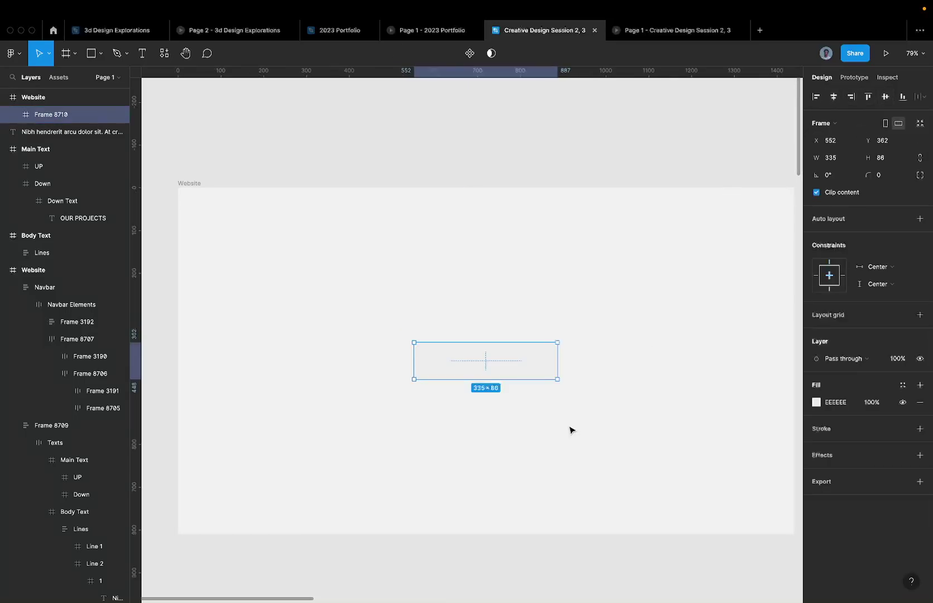
Change Frame 8710's fill colour to black 000000
{"action": "left_click", "coordinate": [844, 402]}
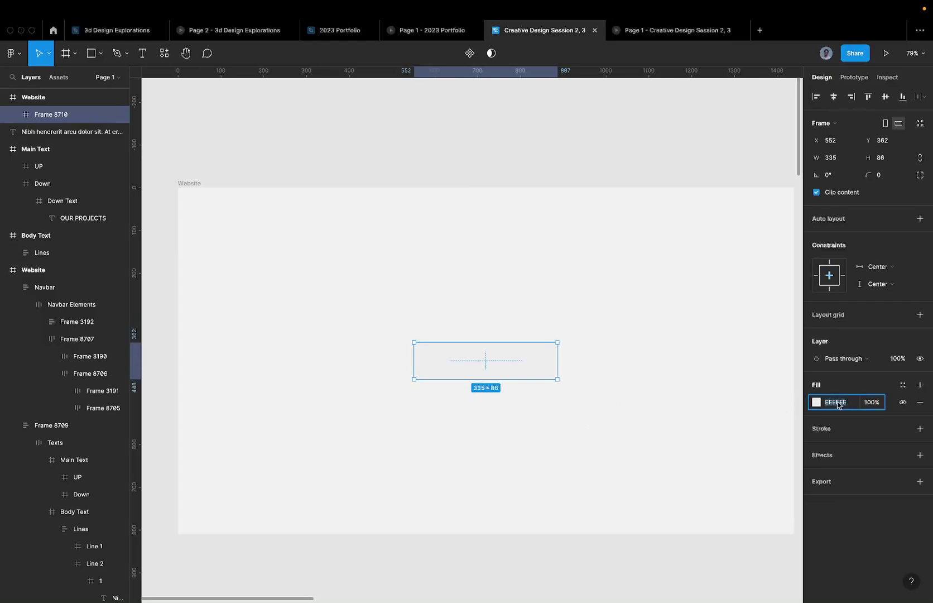
{"action": "type", "text": "000000"}
{"action": "key", "text": "Return"}
{"action": "left_click", "coordinate": [625, 408]}
{"action": "left_click", "coordinate": [531, 371]}
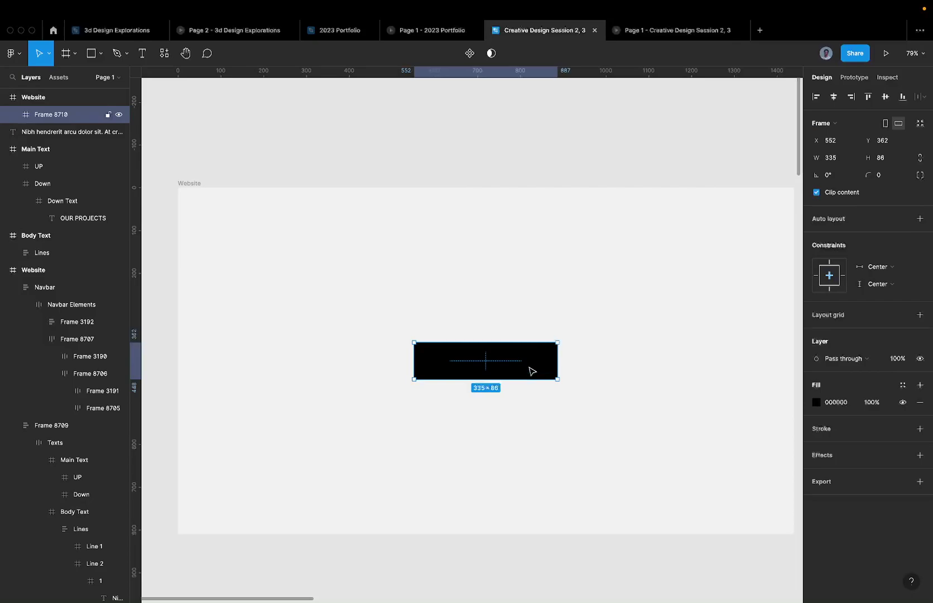
Set the frame's height to 8 for a thin 335×8 bar and re-centre it vertically
{"action": "left_click", "coordinate": [895, 159]}
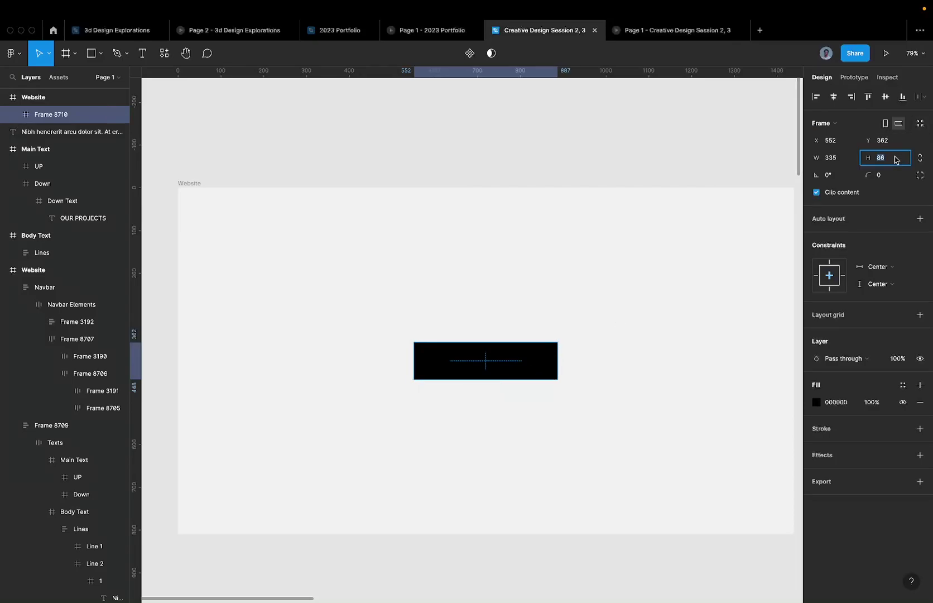
{"action": "type", "text": "8"}
{"action": "key", "text": "Return"}
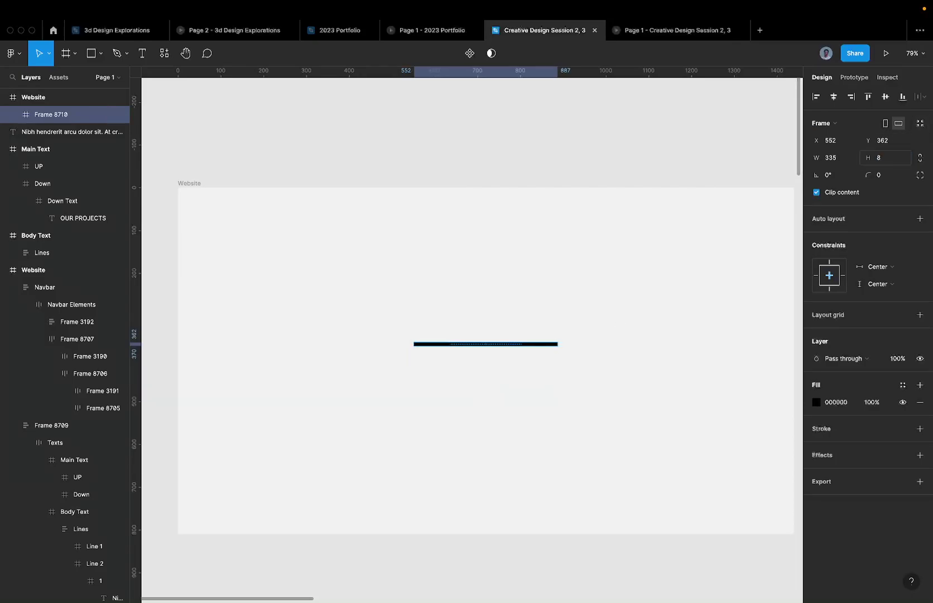
{"action": "left_click", "coordinate": [885, 97]}
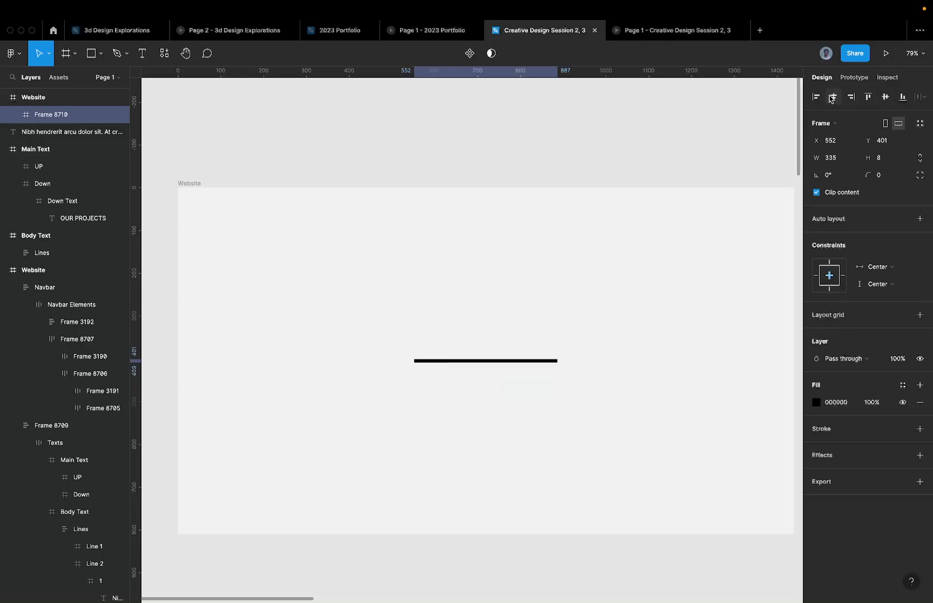
{"action": "scroll", "coordinate": [479, 358], "scroll_direction": "up", "scroll_amount": 5}
{"action": "left_click", "coordinate": [498, 336]}
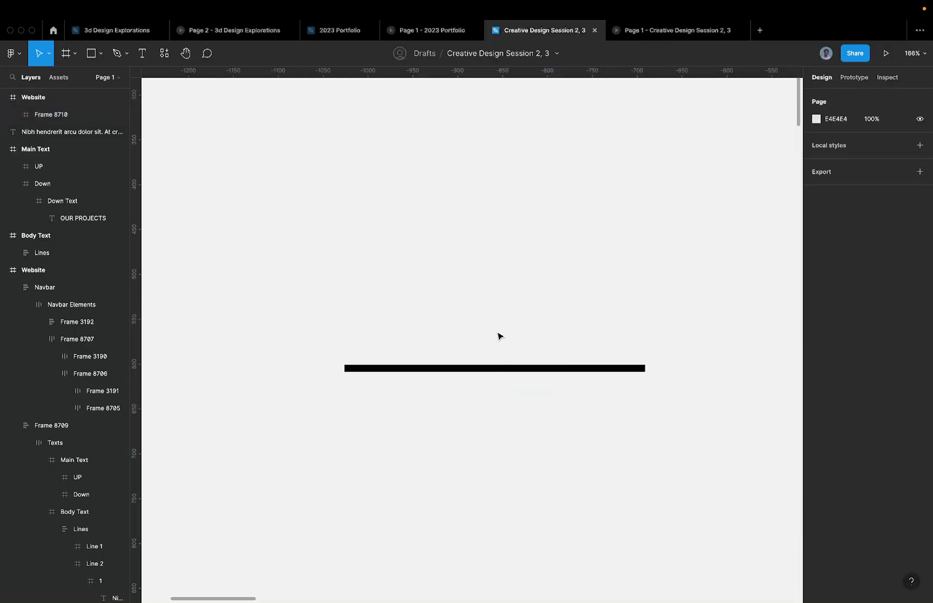
Select the thin loading bar and preview the frame as a prototype
{"action": "scroll", "coordinate": [498, 335], "scroll_direction": "down", "scroll_amount": 5}
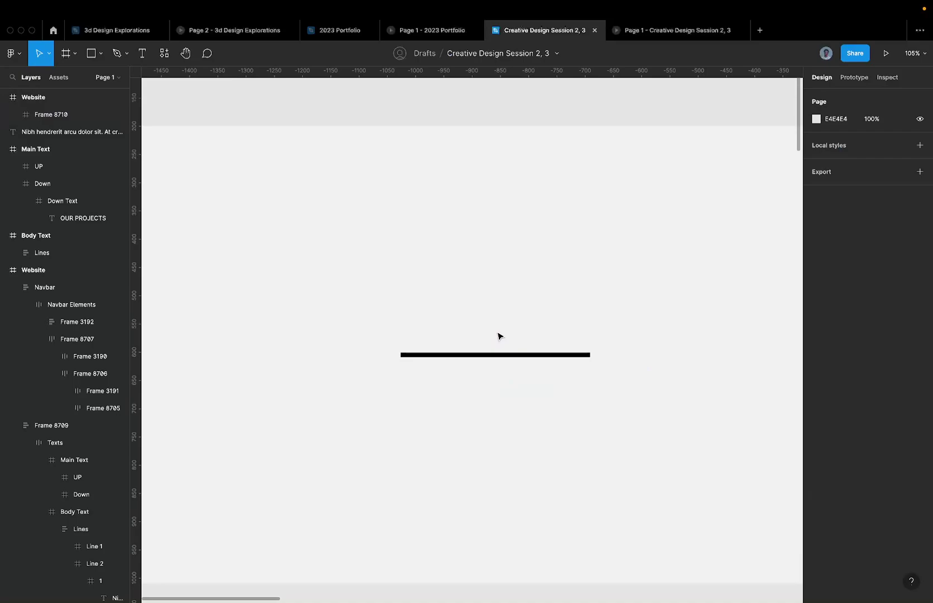
{"action": "scroll", "coordinate": [498, 335], "scroll_direction": "up", "scroll_amount": 2}
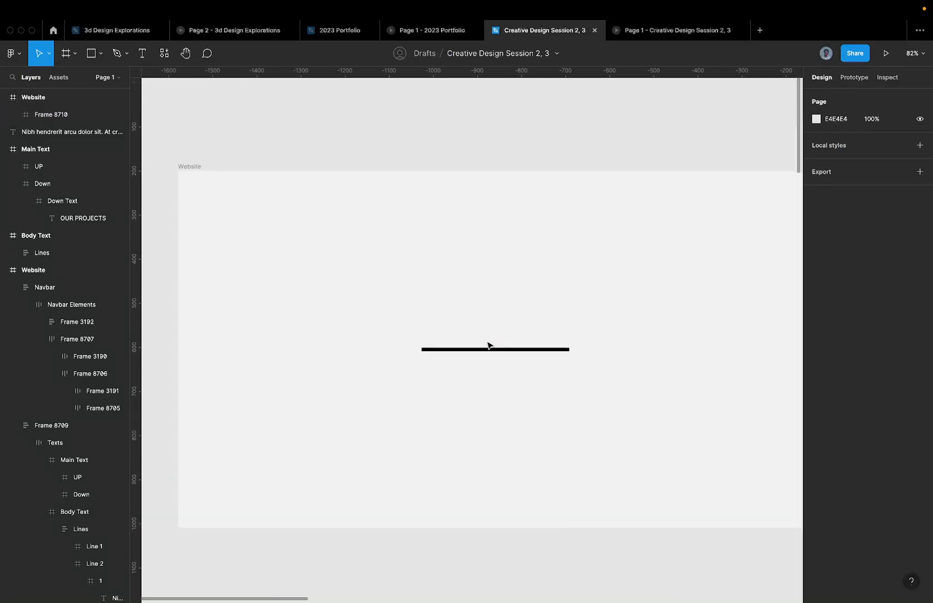
{"action": "scroll", "coordinate": [487, 344], "scroll_direction": "down", "scroll_amount": 5}
{"action": "scroll", "coordinate": [488, 343], "scroll_direction": "up", "scroll_amount": 4}
{"action": "scroll", "coordinate": [488, 346], "scroll_direction": "up", "scroll_amount": 1}
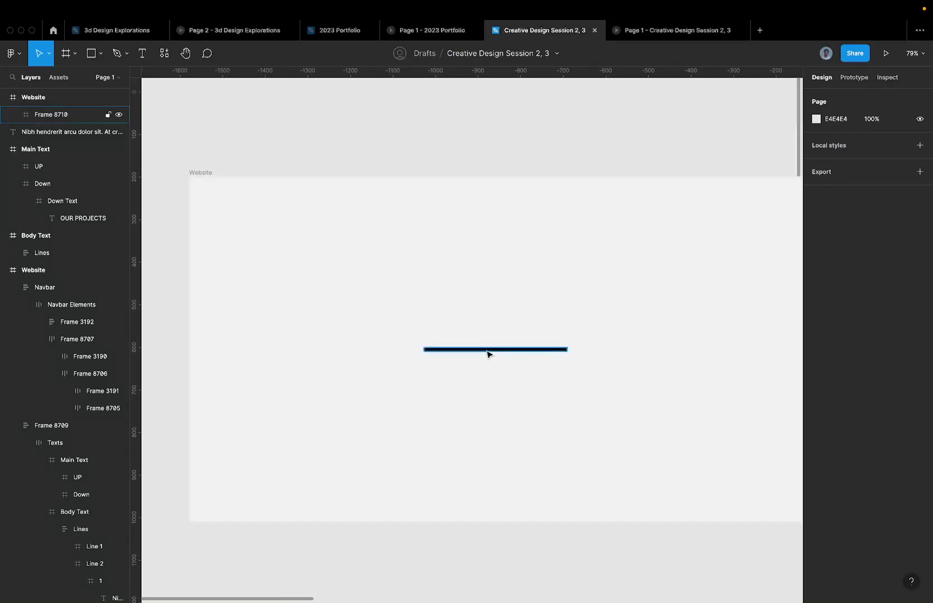
{"action": "left_click", "coordinate": [488, 347]}
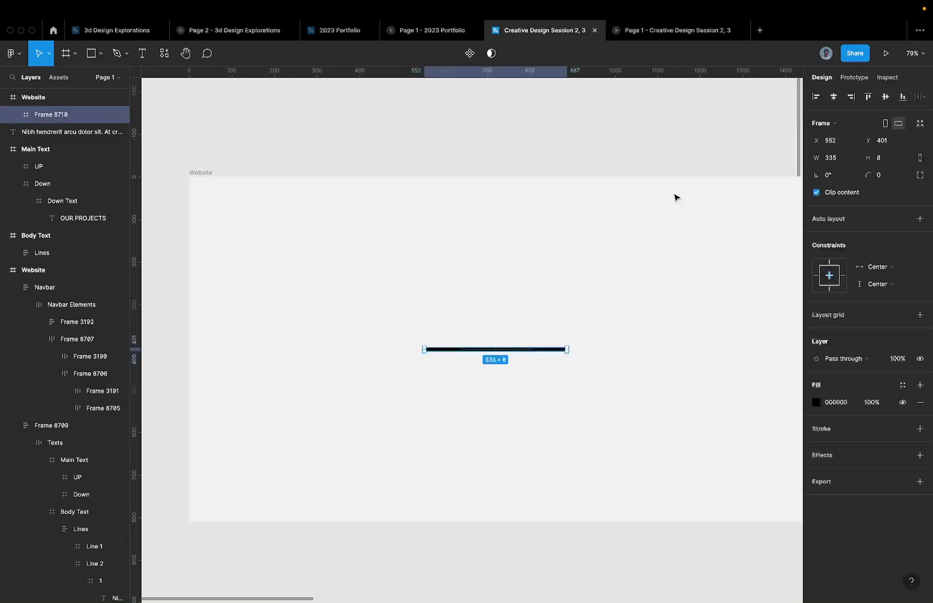
{"action": "left_click", "coordinate": [886, 53]}
{"action": "left_click", "coordinate": [545, 38]}
Try bar heights of 6 and then 4, centre it vertically, and preview it
{"action": "left_click", "coordinate": [893, 161]}
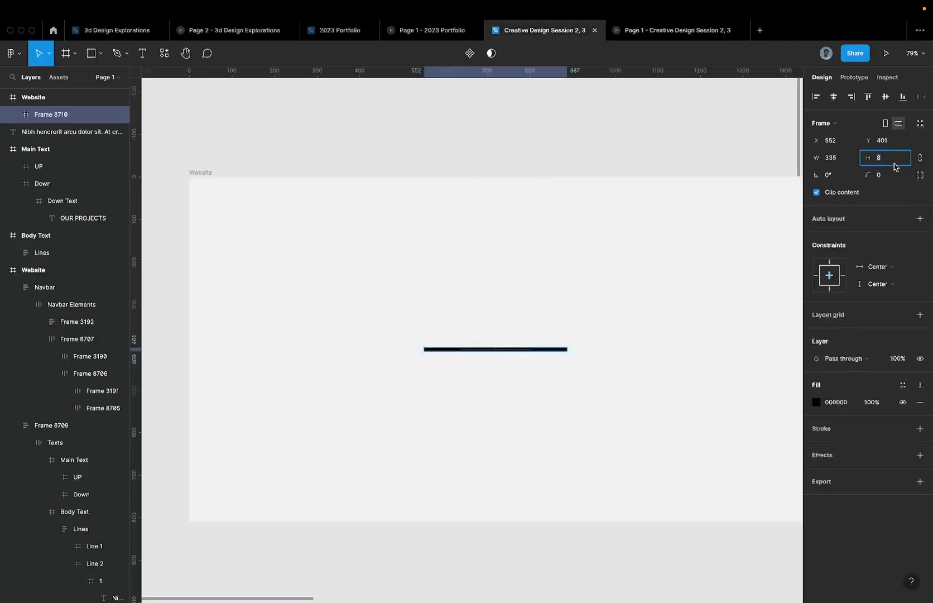
{"action": "type", "text": "6"}
{"action": "key", "text": "Return"}
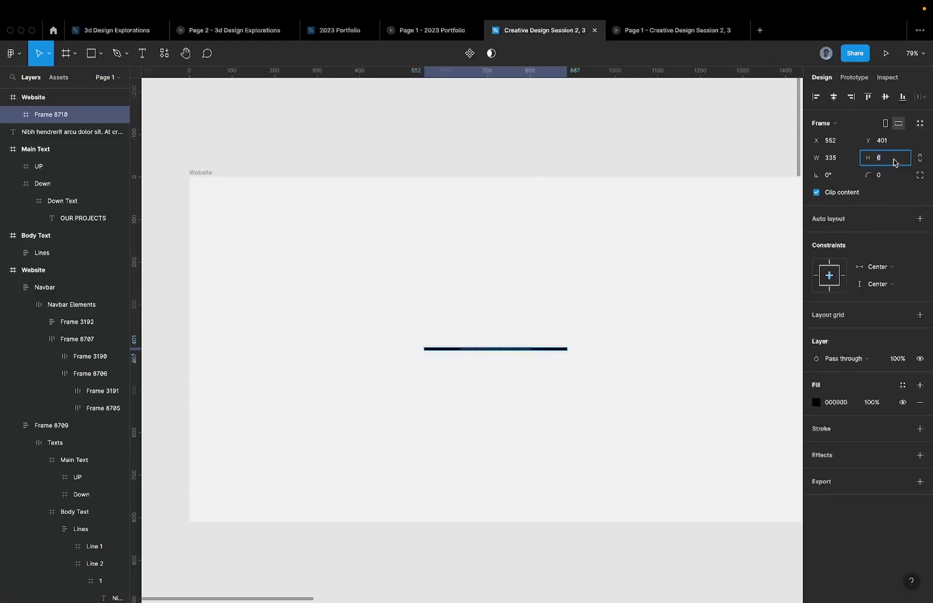
{"action": "type", "text": "4"}
{"action": "key", "text": "Return"}
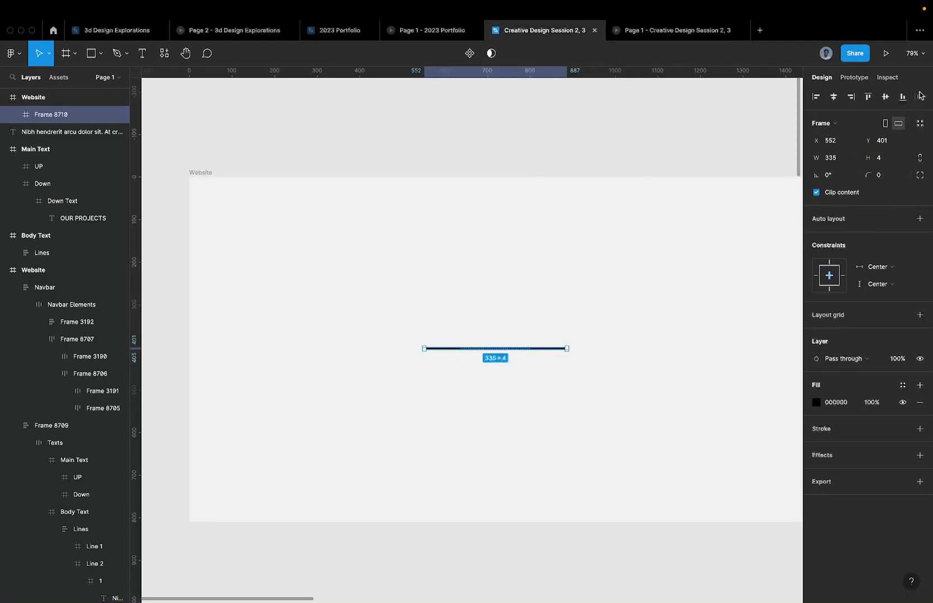
{"action": "left_click", "coordinate": [885, 96]}
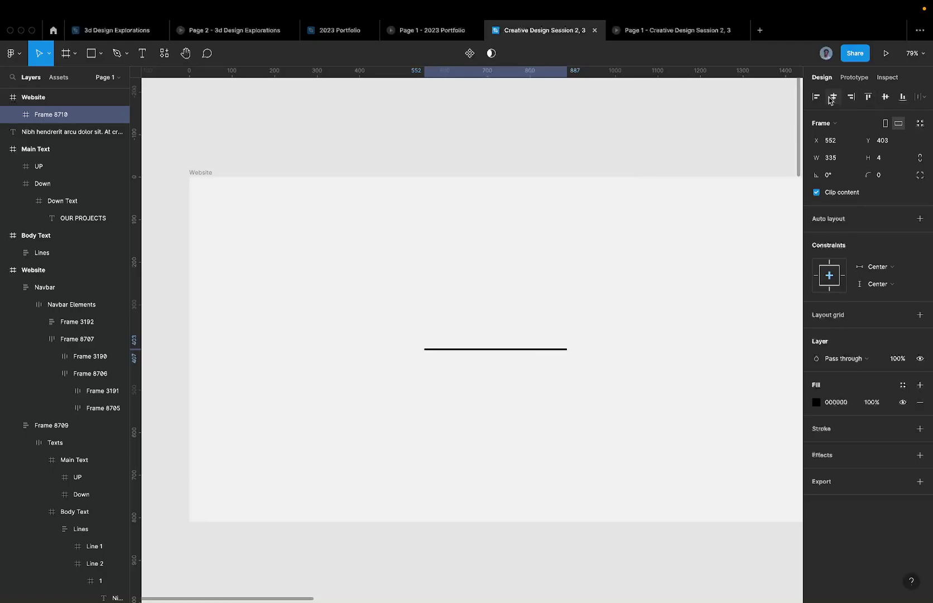
{"action": "left_click", "coordinate": [885, 54]}
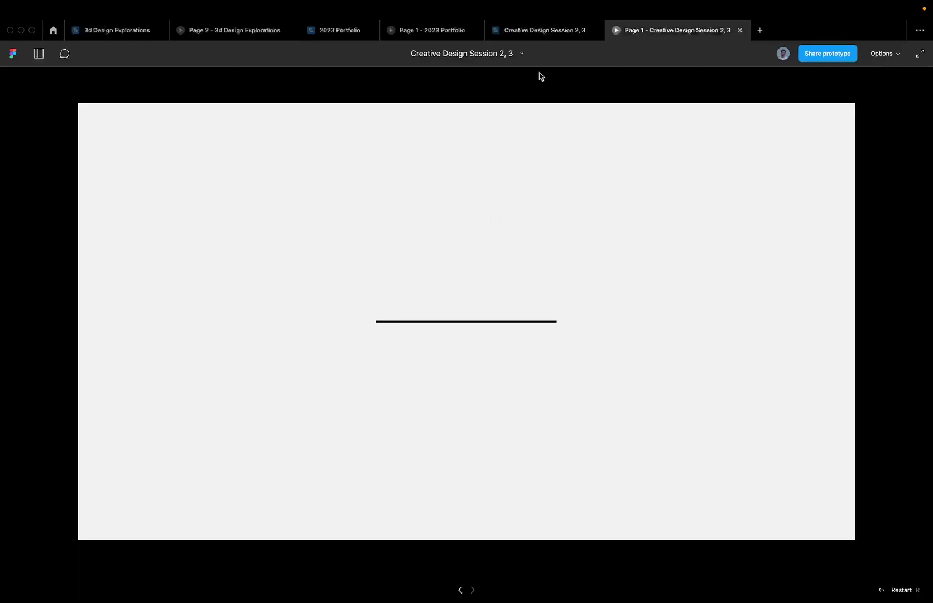
{"action": "left_click", "coordinate": [546, 35]}
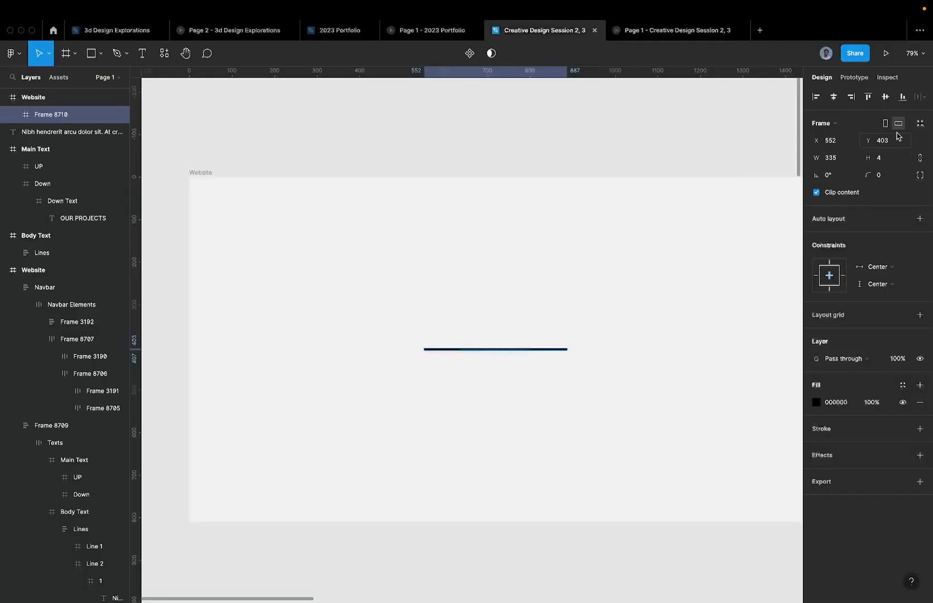
Settle the bar at 300×6 and centre it horizontally in the Website frame
{"action": "left_click", "coordinate": [894, 158]}
{"action": "type", "text": "6"}
{"action": "key", "text": "Return"}
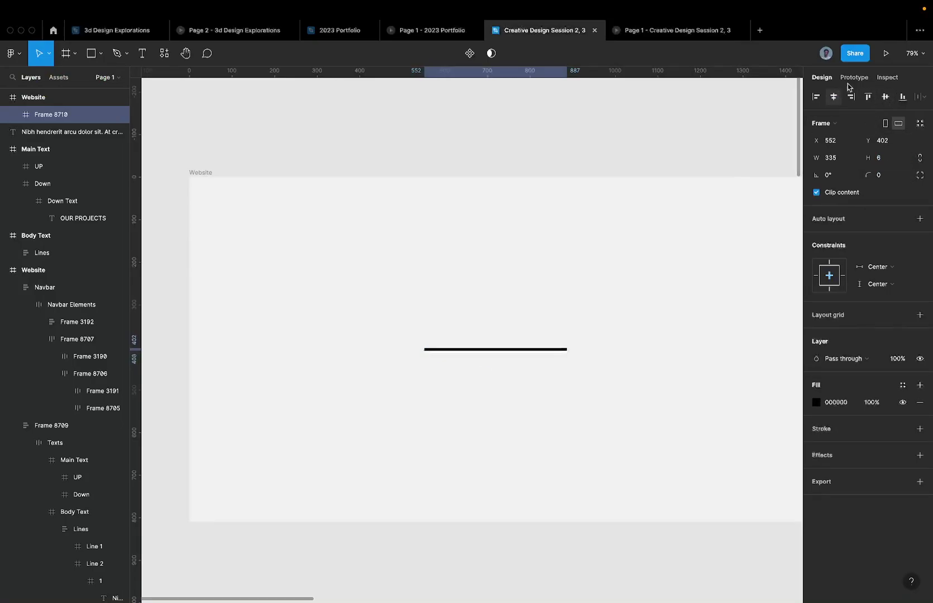
{"action": "left_click", "coordinate": [885, 53]}
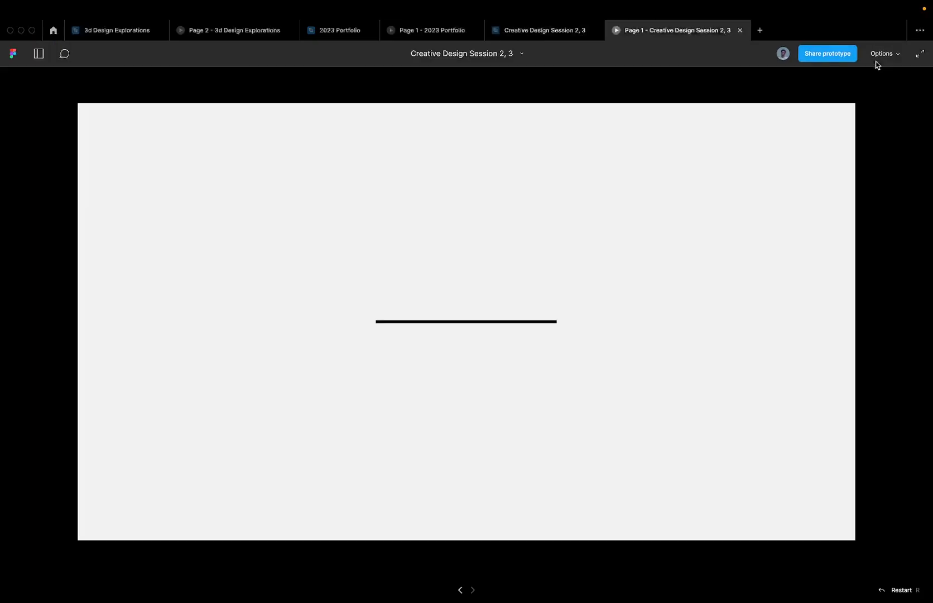
{"action": "left_click", "coordinate": [547, 31]}
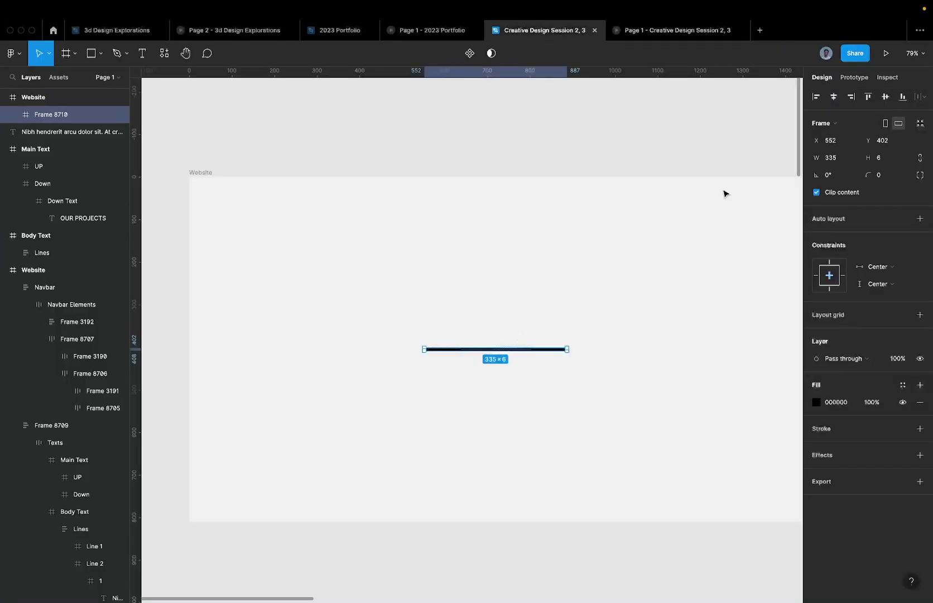
{"action": "left_click", "coordinate": [852, 157]}
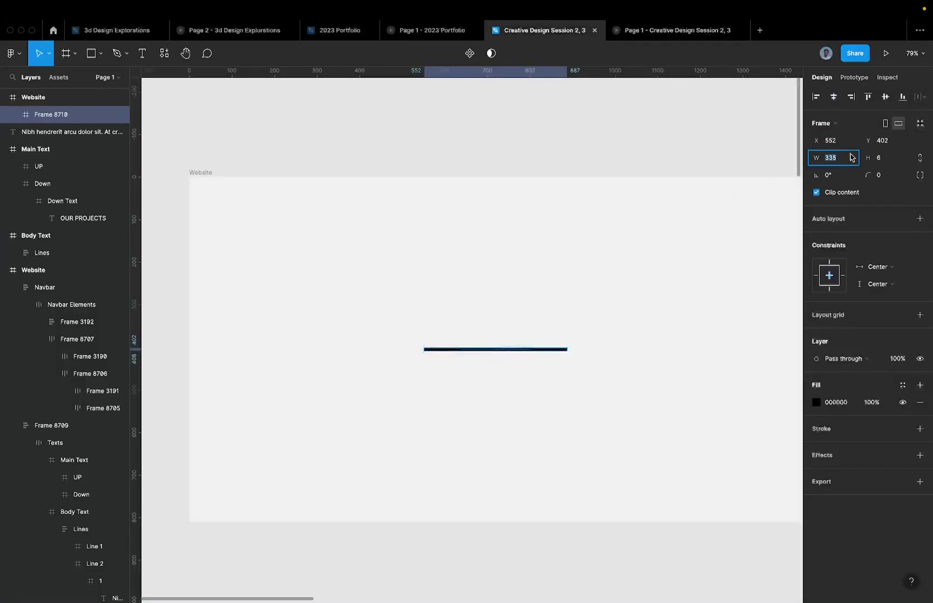
{"action": "type", "text": "300"}
{"action": "key", "text": "Return"}
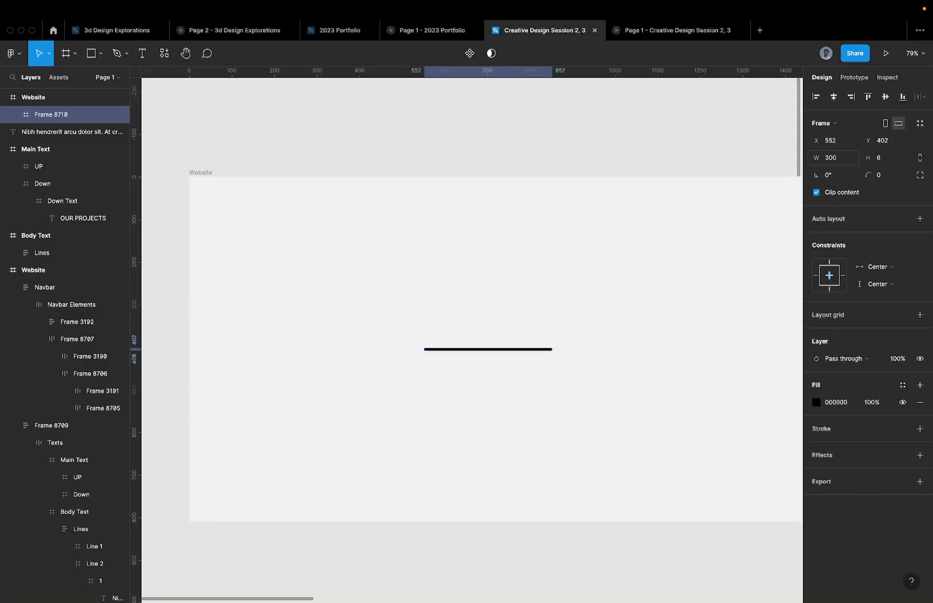
{"action": "left_click", "coordinate": [834, 97]}
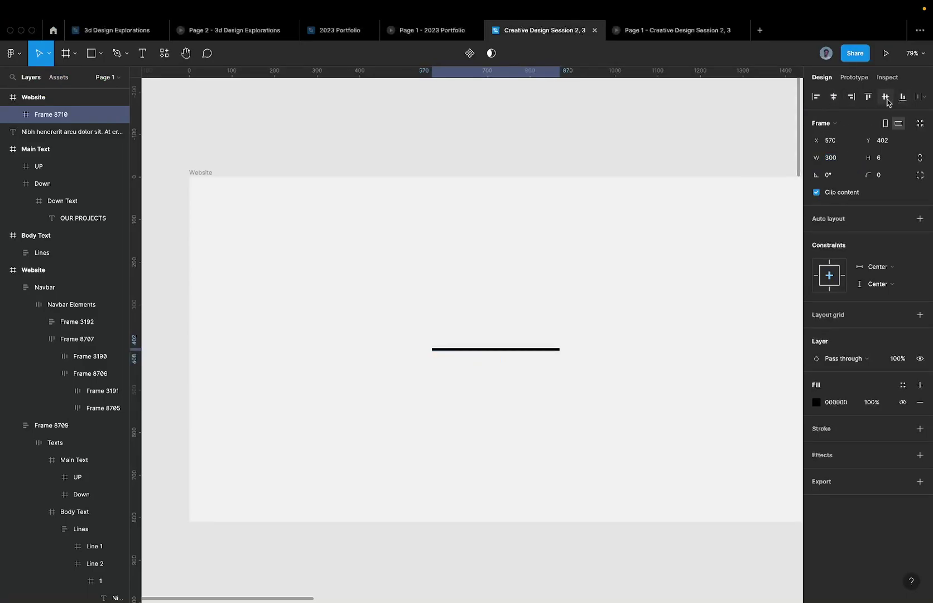
{"action": "scroll", "coordinate": [581, 341], "scroll_direction": "up", "scroll_amount": 2}
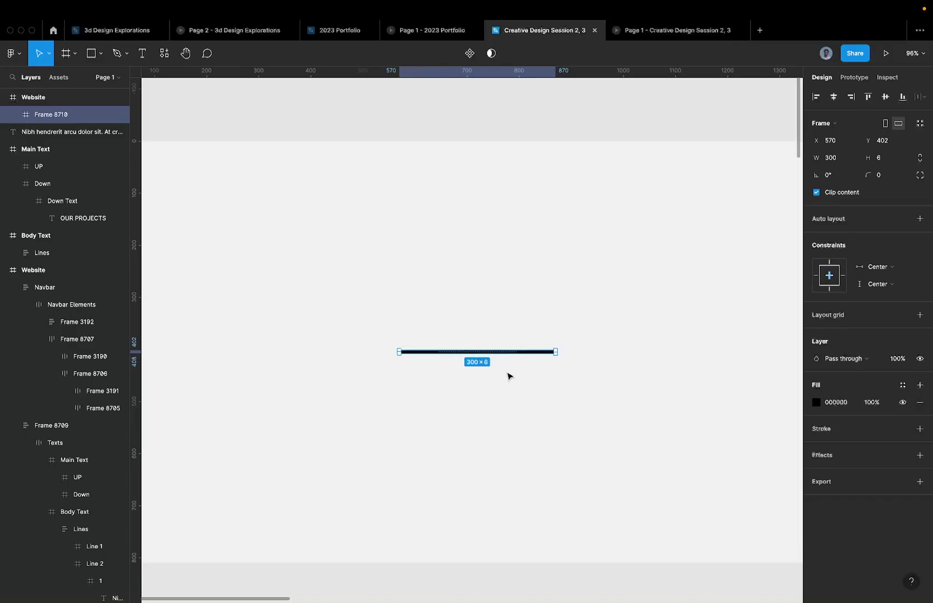
{"action": "scroll", "coordinate": [508, 374], "scroll_direction": "up", "scroll_amount": 3}
Drag a body-text paragraph into the loading frame just below the bar
{"action": "scroll", "coordinate": [508, 373], "scroll_direction": "down", "scroll_amount": 5}
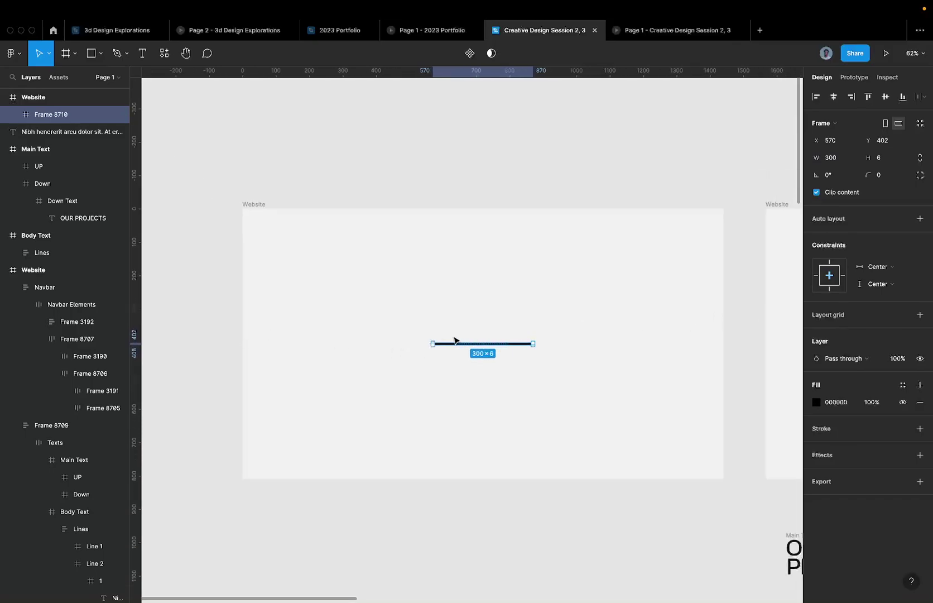
{"action": "scroll", "coordinate": [455, 340], "scroll_direction": "down", "scroll_amount": 2}
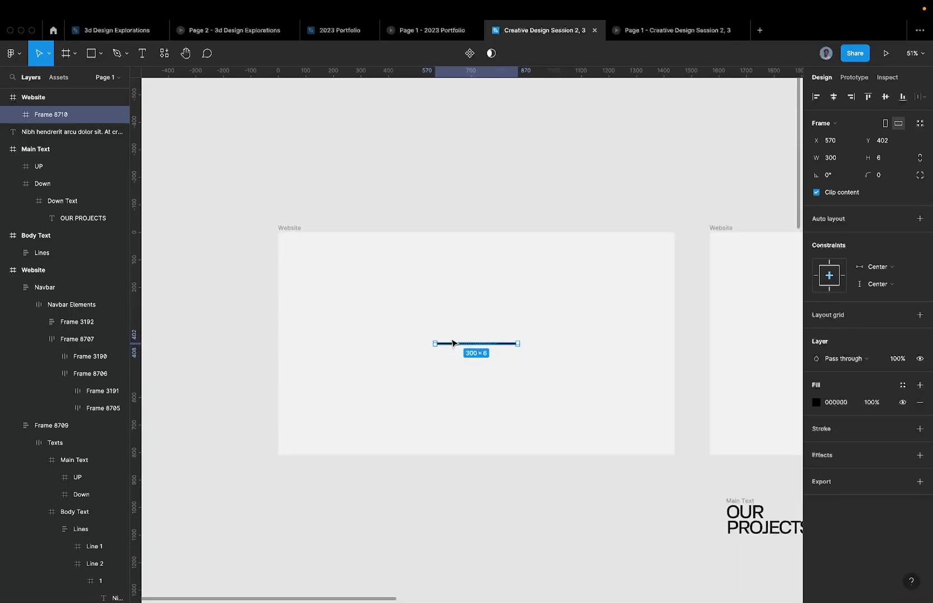
{"action": "scroll", "coordinate": [453, 343], "scroll_direction": "down", "scroll_amount": 4}
{"action": "left_click", "coordinate": [695, 427]}
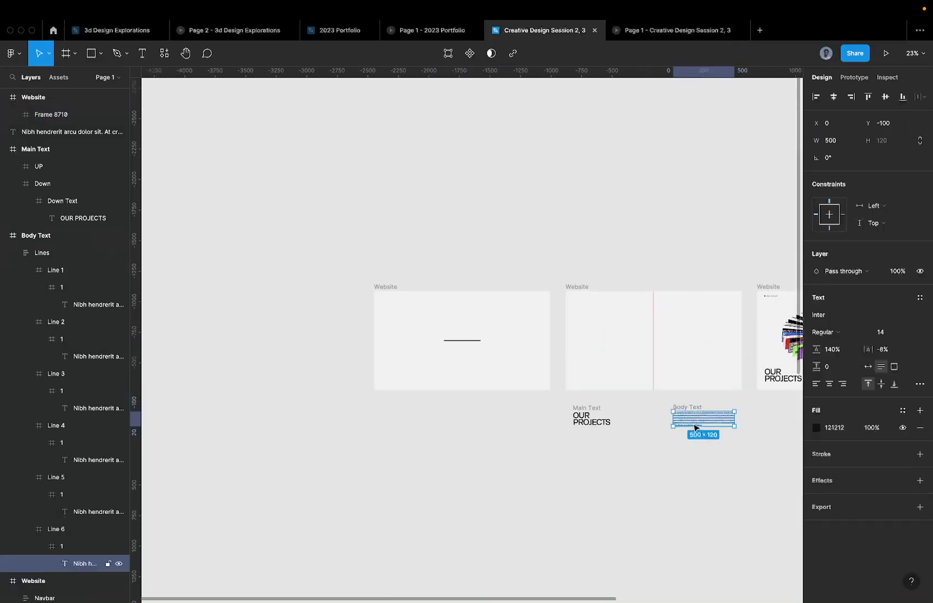
{"action": "left_click_drag", "start_coordinate": [695, 427], "coordinate": [465, 346]}
{"action": "scroll", "coordinate": [467, 367], "scroll_direction": "up", "scroll_amount": 3}
Replace the moved paragraph's text with 'LAODING...'
{"action": "double_click", "coordinate": [465, 346]}
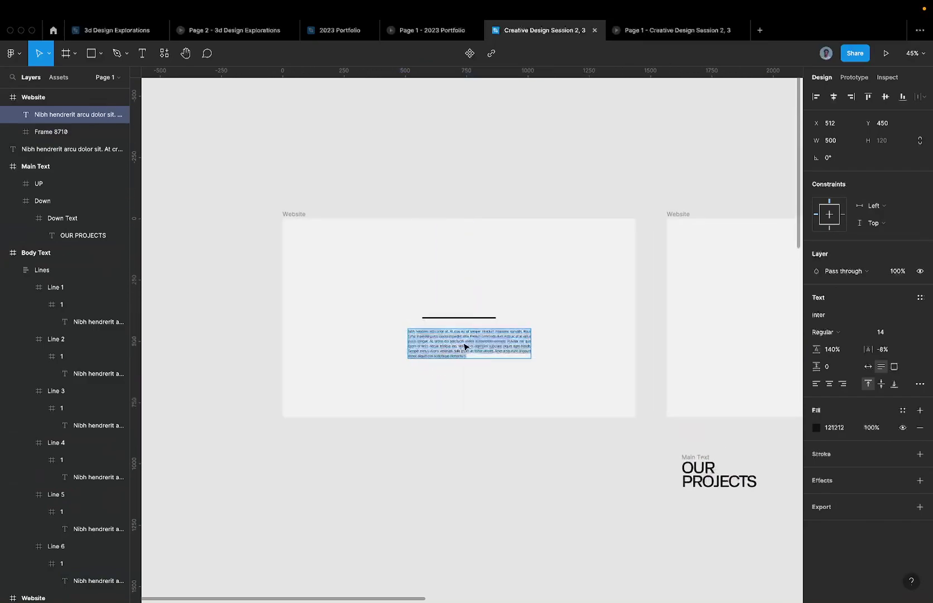
{"action": "type", "text": "L"}
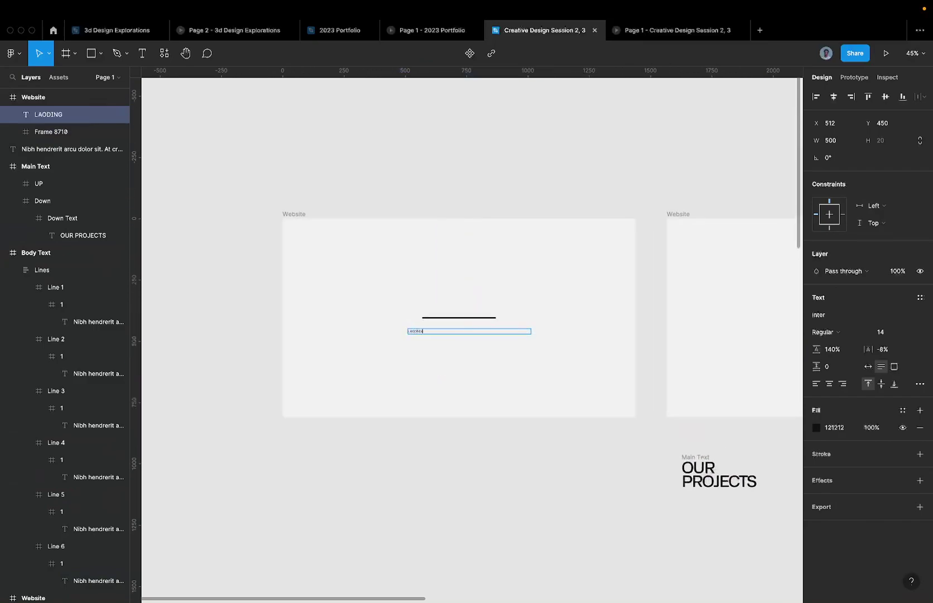
{"action": "type", "text": "AODING"}
{"action": "scroll", "coordinate": [447, 358], "scroll_direction": "up", "scroll_amount": 5}
{"action": "type", "text": "..."}
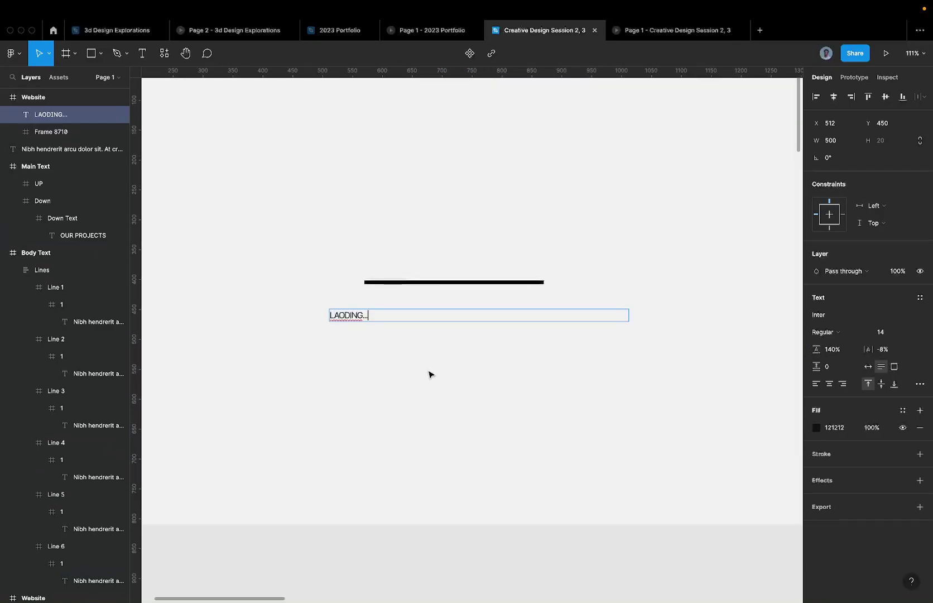
{"action": "scroll", "coordinate": [428, 374], "scroll_direction": "down", "scroll_amount": 10}
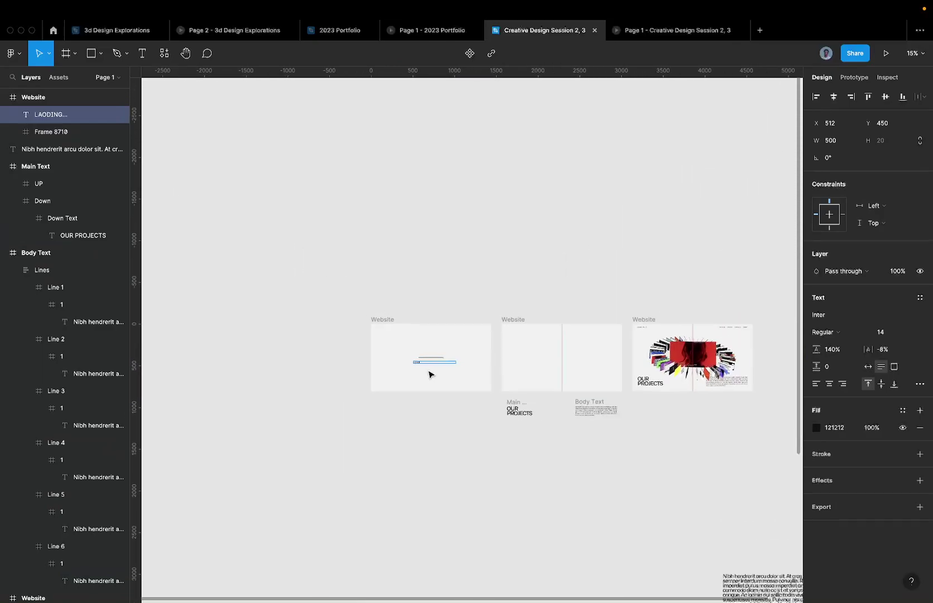
{"action": "scroll", "coordinate": [429, 374], "scroll_direction": "right", "scroll_amount": 5}
{"action": "scroll", "coordinate": [462, 352], "scroll_direction": "up", "scroll_amount": 5}
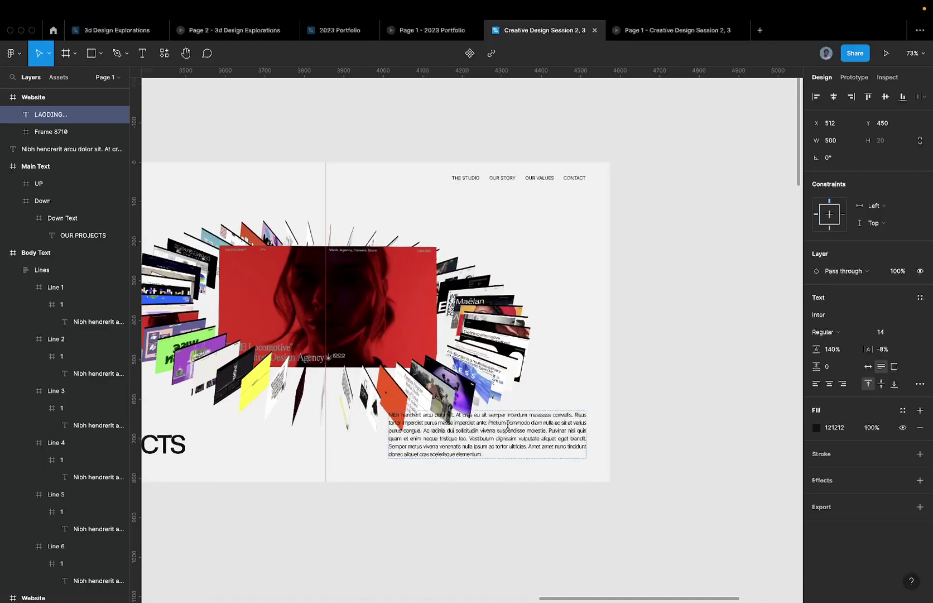
{"action": "left_click", "coordinate": [596, 362]}
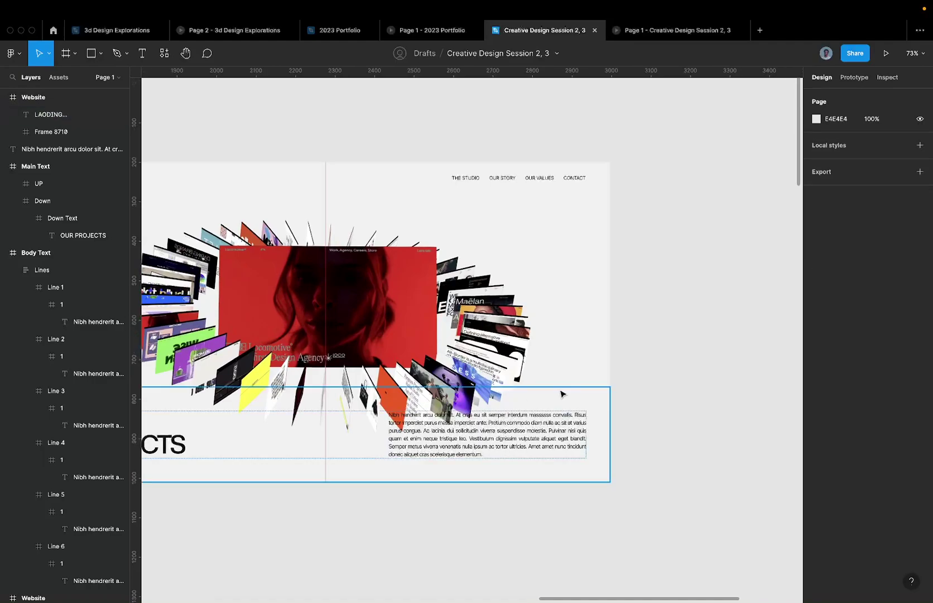
{"action": "scroll", "coordinate": [564, 396], "scroll_direction": "left", "scroll_amount": 1}
{"action": "scroll", "coordinate": [564, 397], "scroll_direction": "down", "scroll_amount": 1}
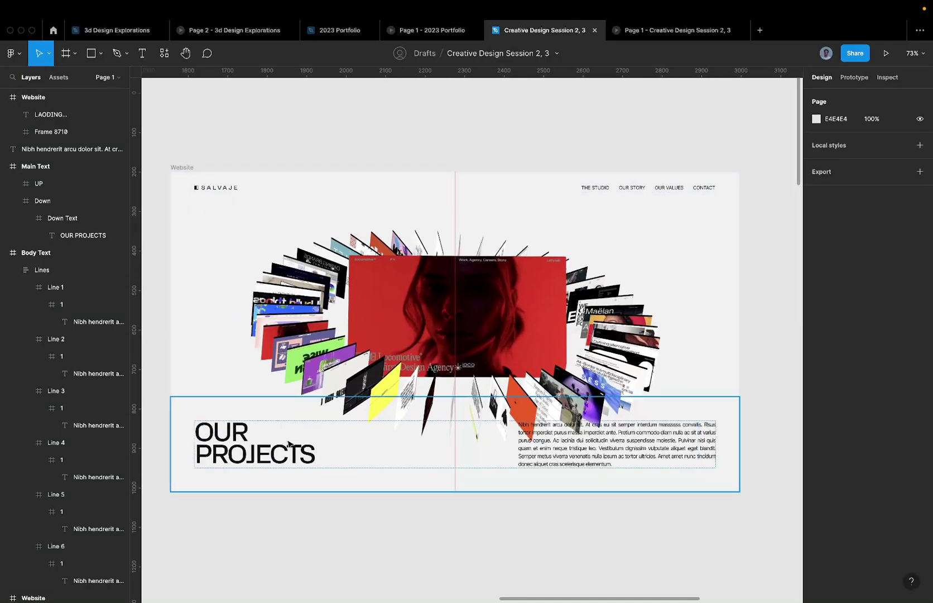
{"action": "left_click", "coordinate": [234, 450]}
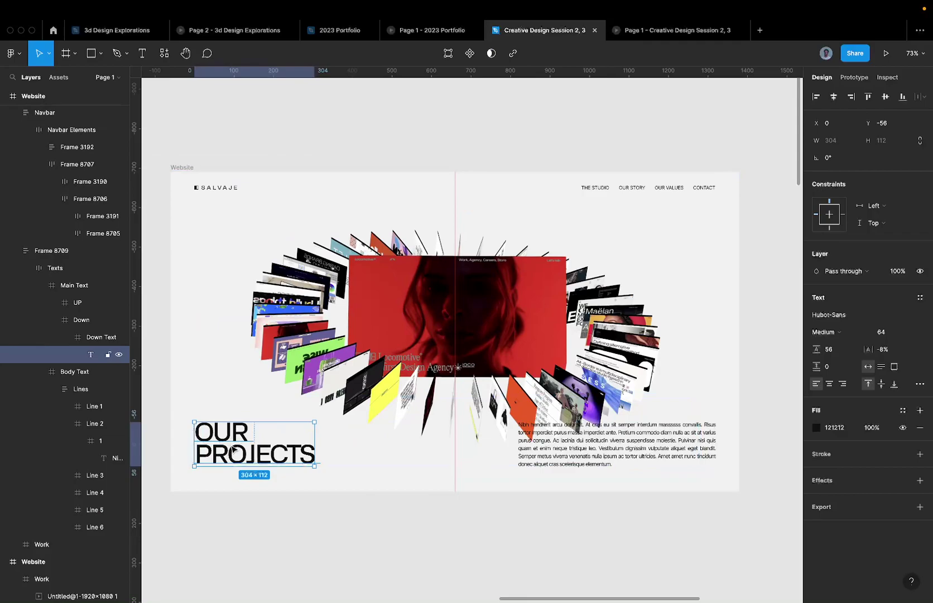
{"action": "scroll", "coordinate": [233, 450], "scroll_direction": "down", "scroll_amount": 3}
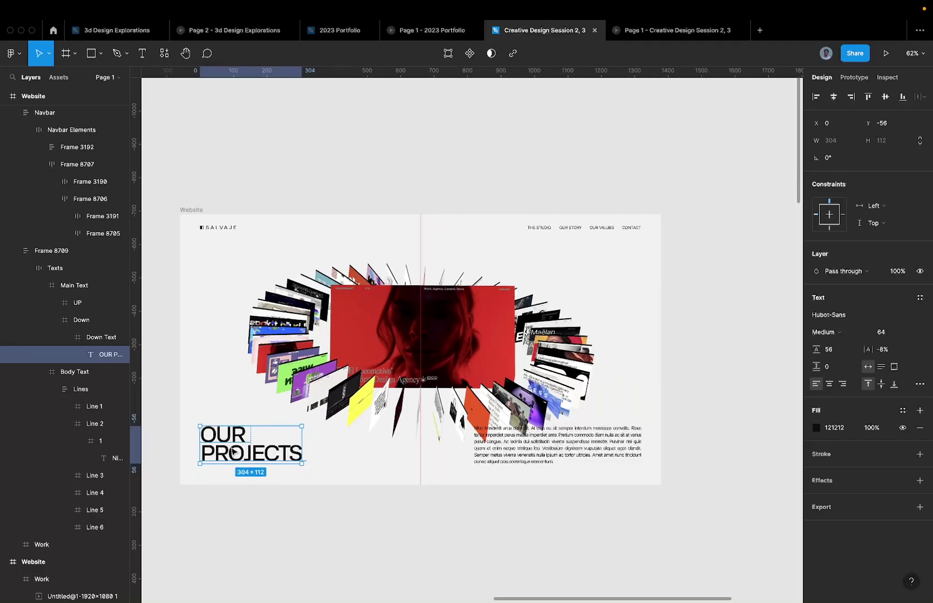
{"action": "scroll", "coordinate": [566, 223], "scroll_direction": "down", "scroll_amount": 3}
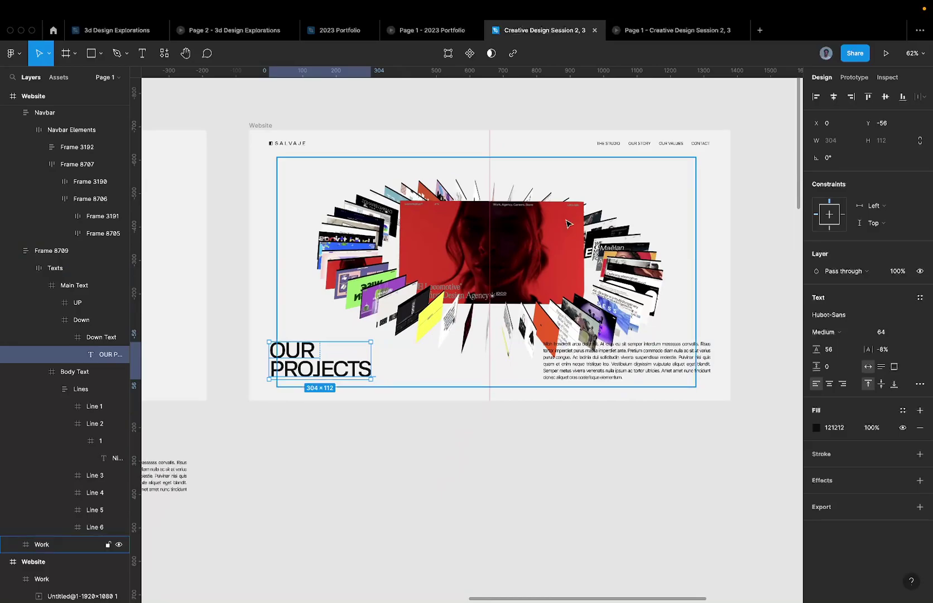
{"action": "scroll", "coordinate": [644, 130], "scroll_direction": "up", "scroll_amount": 10}
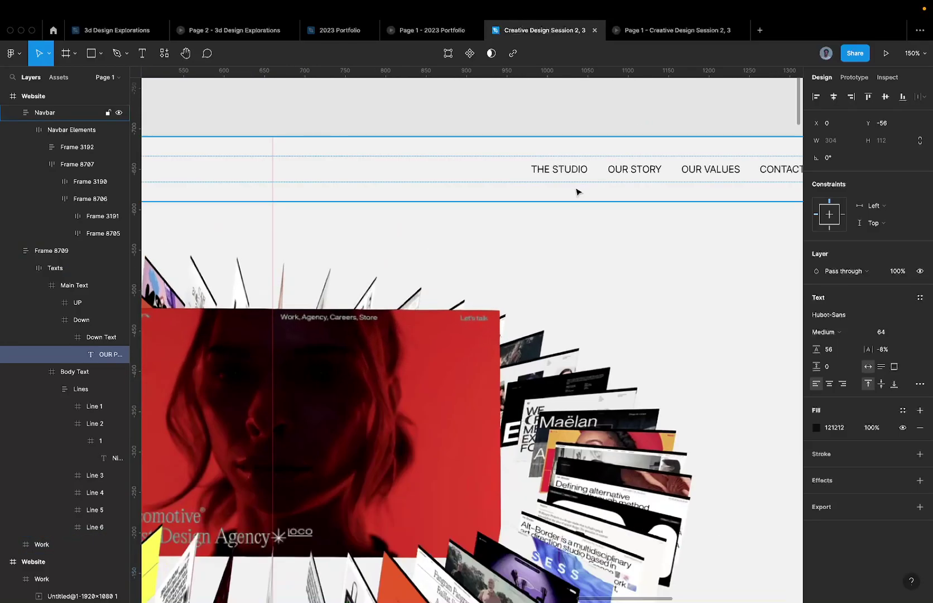
{"action": "left_click", "coordinate": [635, 171]}
{"action": "scroll", "coordinate": [628, 167], "scroll_direction": "down", "scroll_amount": 5}
{"action": "scroll", "coordinate": [628, 170], "scroll_direction": "down", "scroll_amount": 3}
{"action": "scroll", "coordinate": [627, 171], "scroll_direction": "right", "scroll_amount": 2}
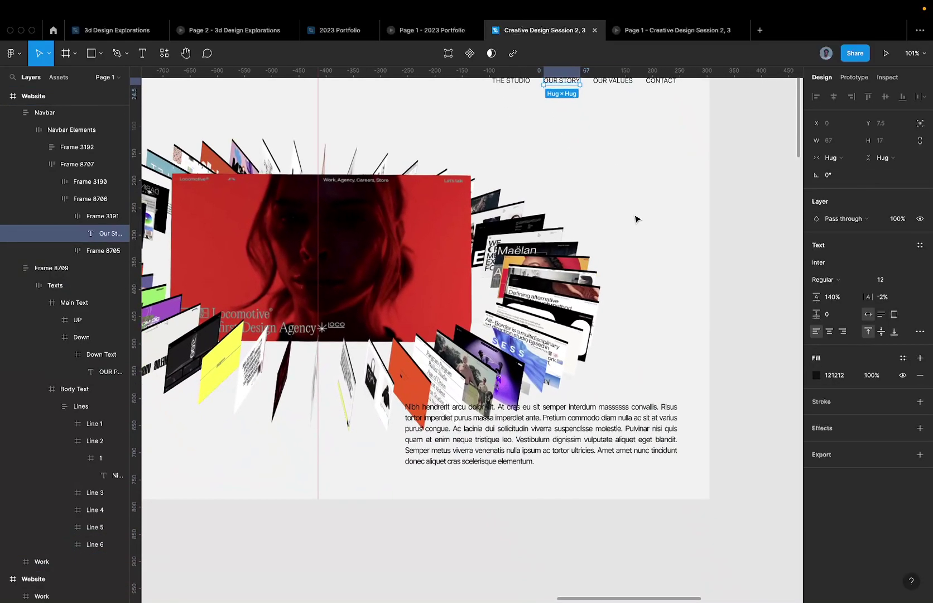
{"action": "left_click", "coordinate": [586, 369]}
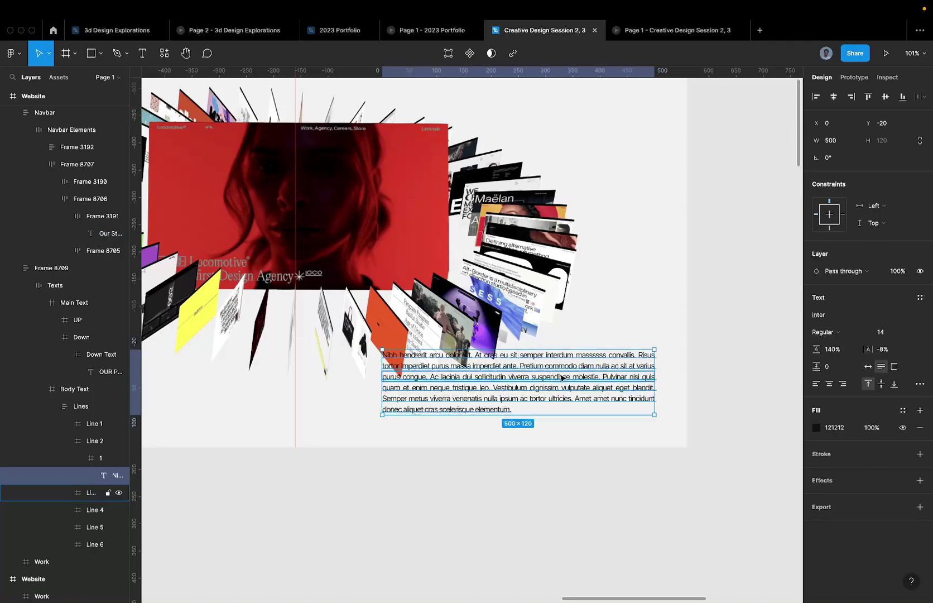
{"action": "scroll", "coordinate": [562, 377], "scroll_direction": "up", "scroll_amount": 3}
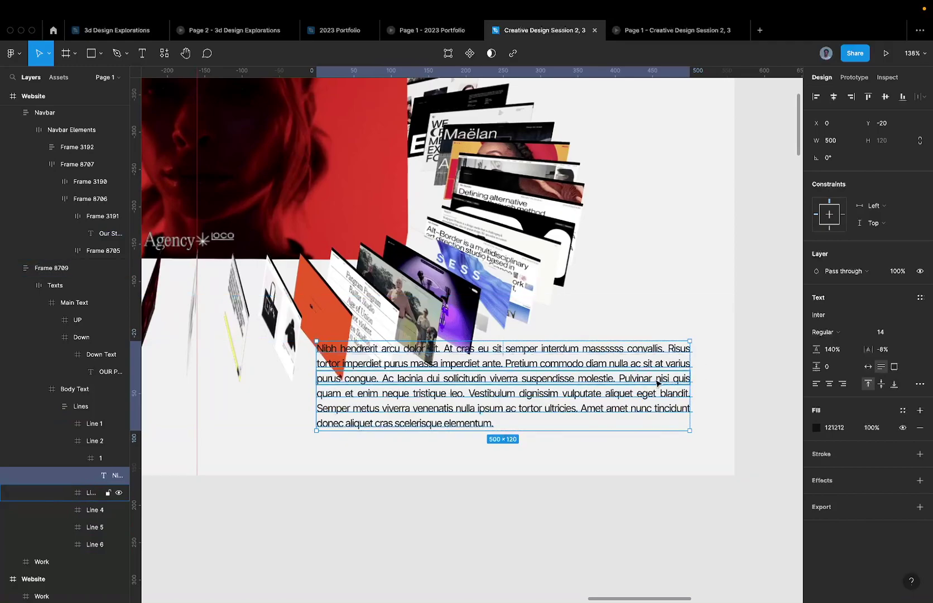
{"action": "scroll", "coordinate": [657, 383], "scroll_direction": "down", "scroll_amount": 5}
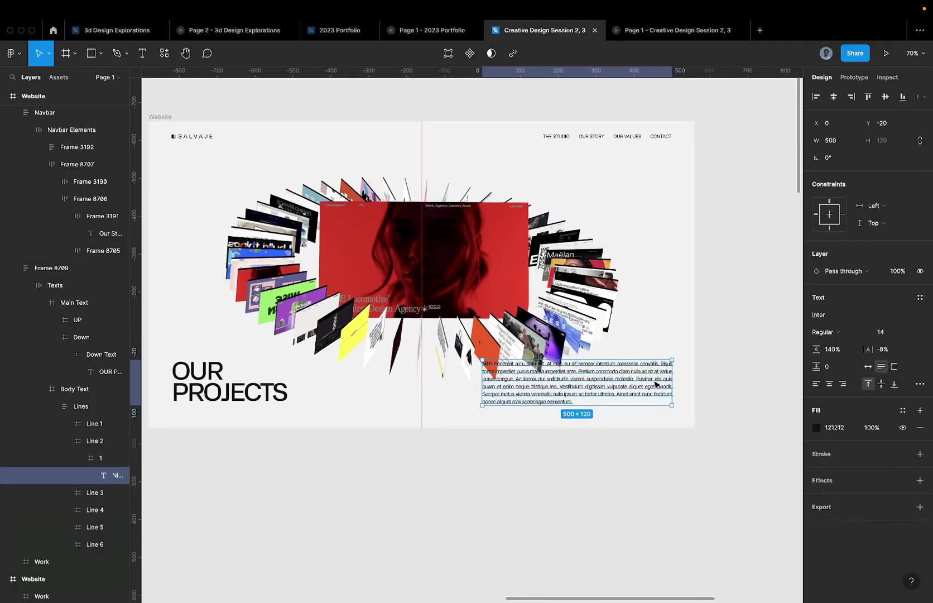
{"action": "key", "text": "Escape"}
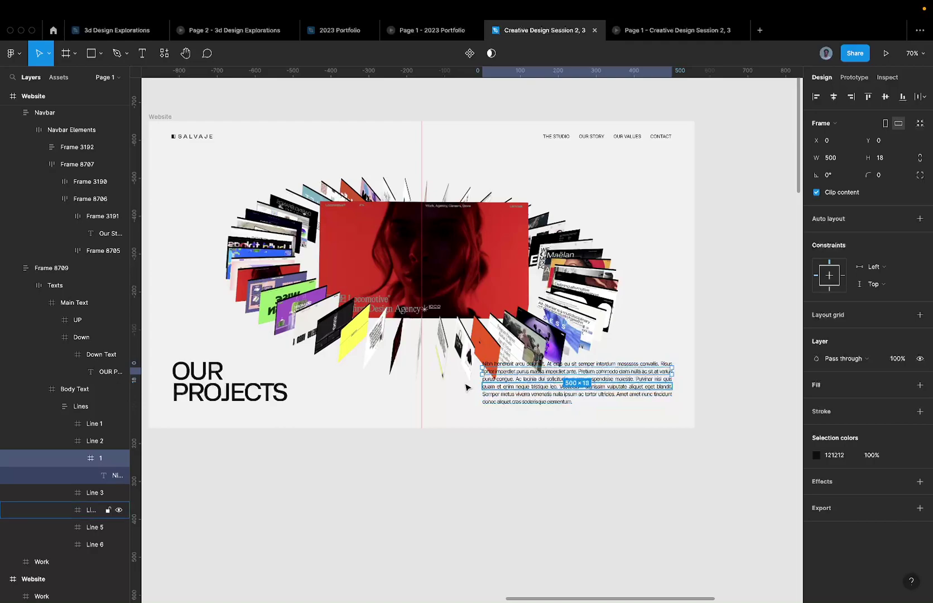
{"action": "left_click", "coordinate": [274, 398]}
{"action": "left_click", "coordinate": [638, 377]}
{"action": "left_click", "coordinate": [638, 377]}
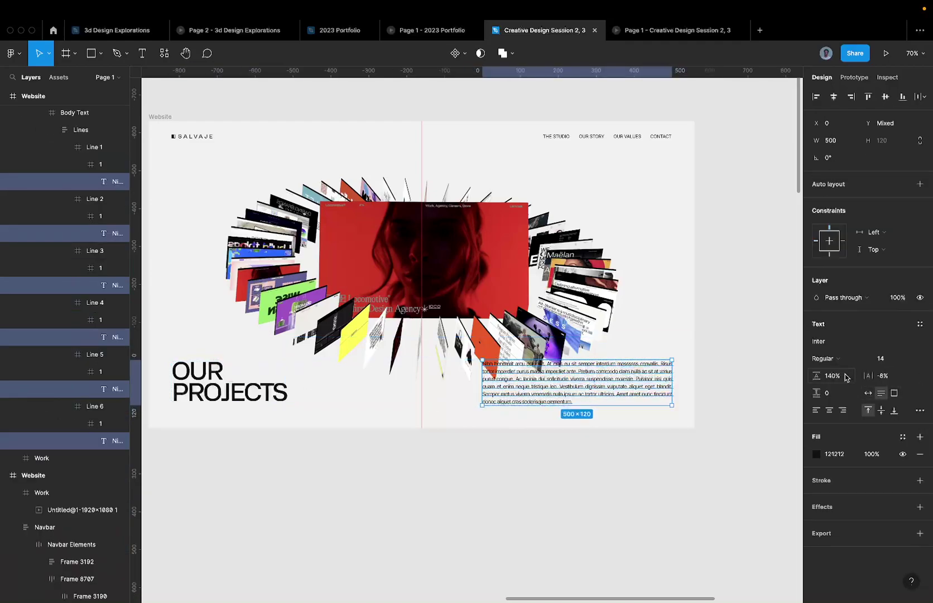
{"action": "left_click", "coordinate": [919, 410]}
{"action": "left_click", "coordinate": [752, 547]}
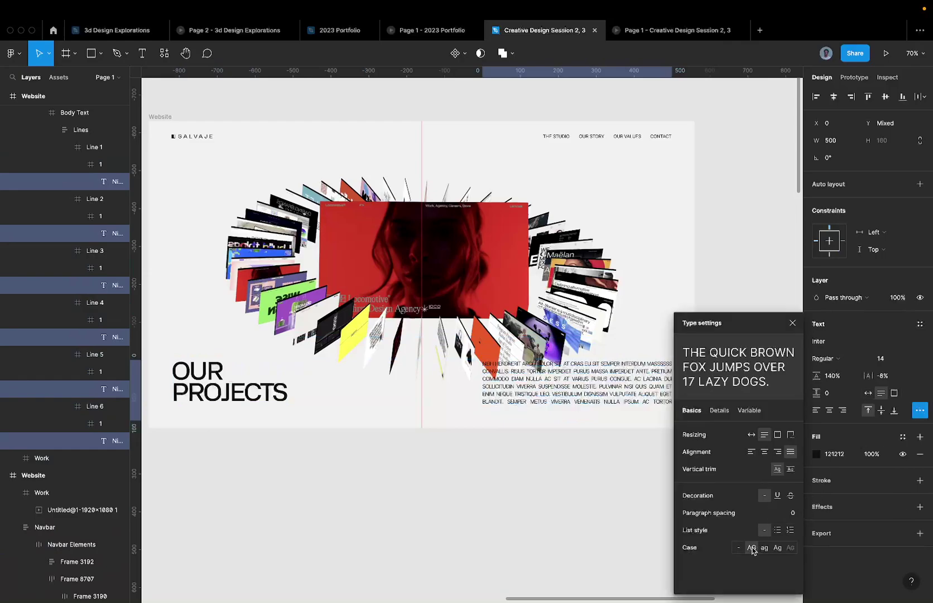
{"action": "left_click", "coordinate": [563, 489]}
{"action": "scroll", "coordinate": [563, 489], "scroll_direction": "up", "scroll_amount": 5}
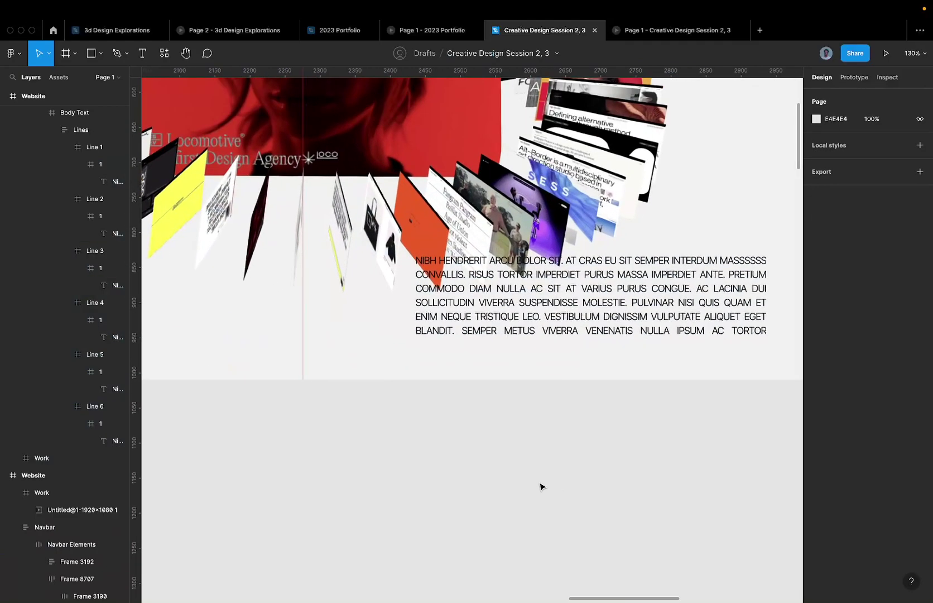
{"action": "left_click", "coordinate": [502, 323]}
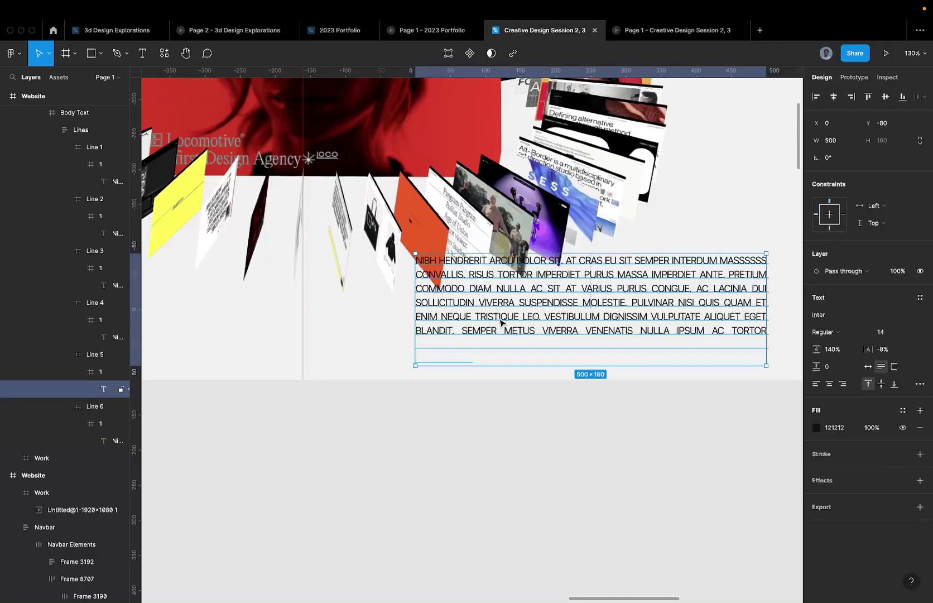
{"action": "key", "text": "ctrl+z"}
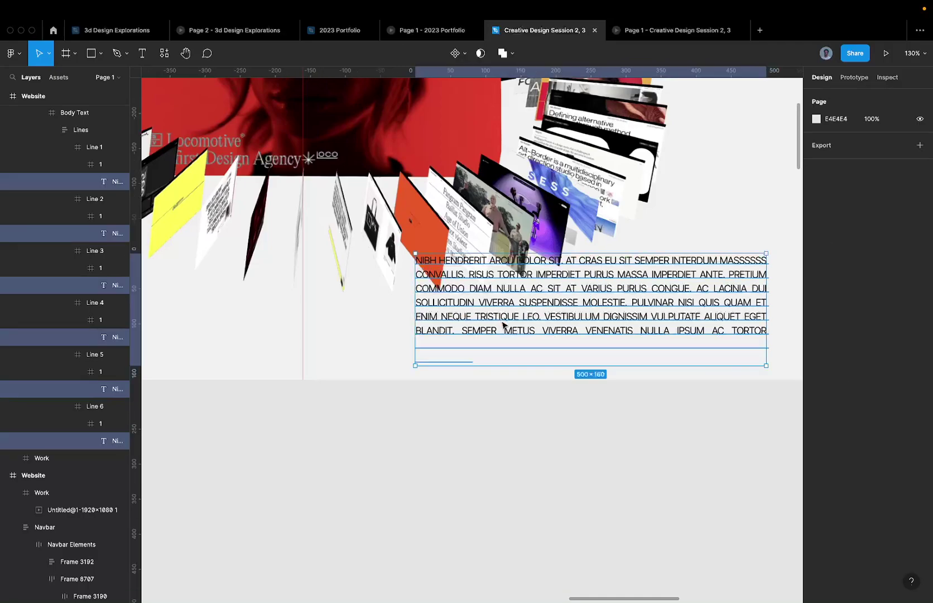
{"action": "scroll", "coordinate": [506, 398], "scroll_direction": "down", "scroll_amount": 5}
{"action": "left_click", "coordinate": [506, 399]}
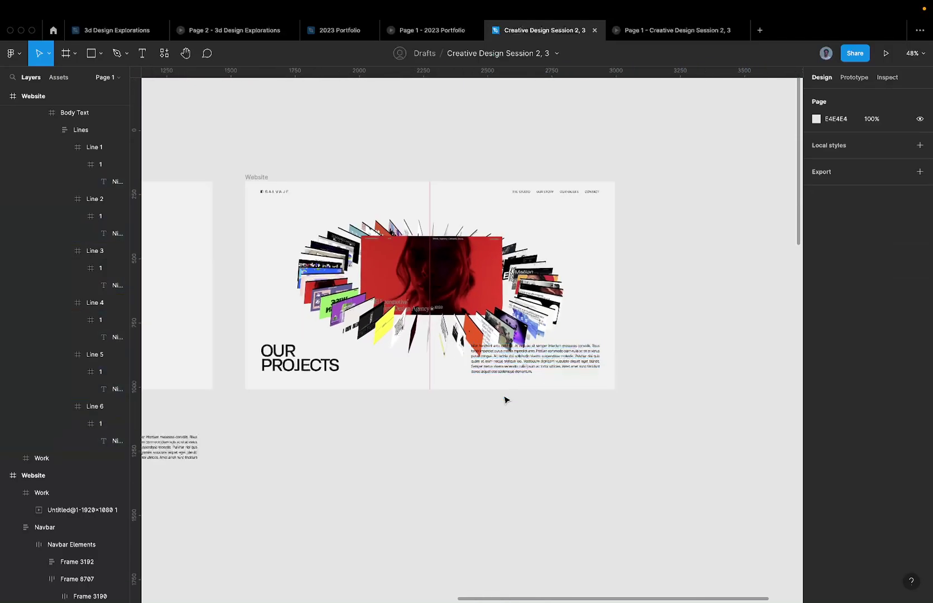
{"action": "scroll", "coordinate": [506, 399], "scroll_direction": "left", "scroll_amount": 10}
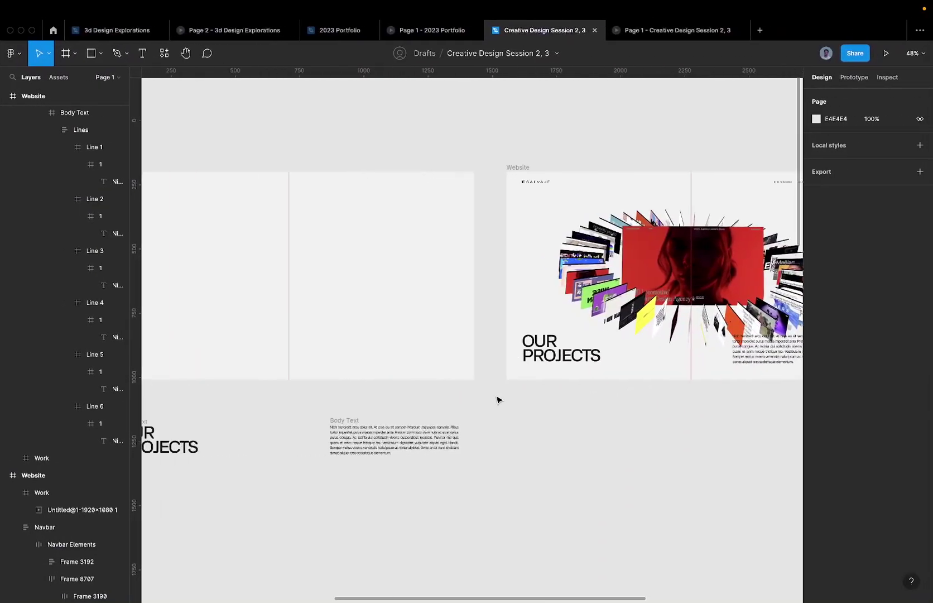
{"action": "scroll", "coordinate": [489, 367], "scroll_direction": "down", "scroll_amount": 3}
Set the label to auto width and correct its spelling to 'LOADING...'
{"action": "scroll", "coordinate": [335, 356], "scroll_direction": "left", "scroll_amount": 5}
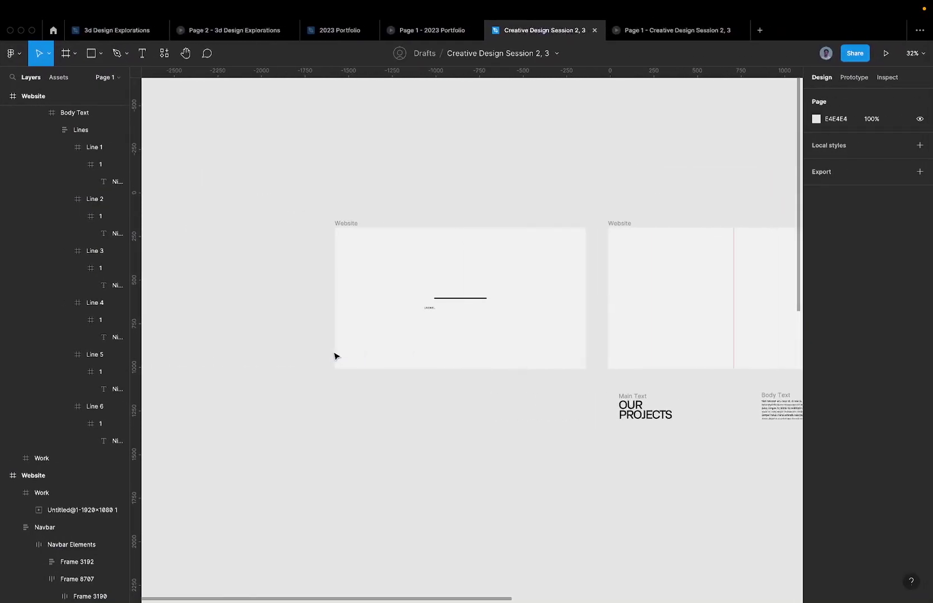
{"action": "scroll", "coordinate": [475, 277], "scroll_direction": "up", "scroll_amount": 8}
{"action": "left_click", "coordinate": [273, 427]}
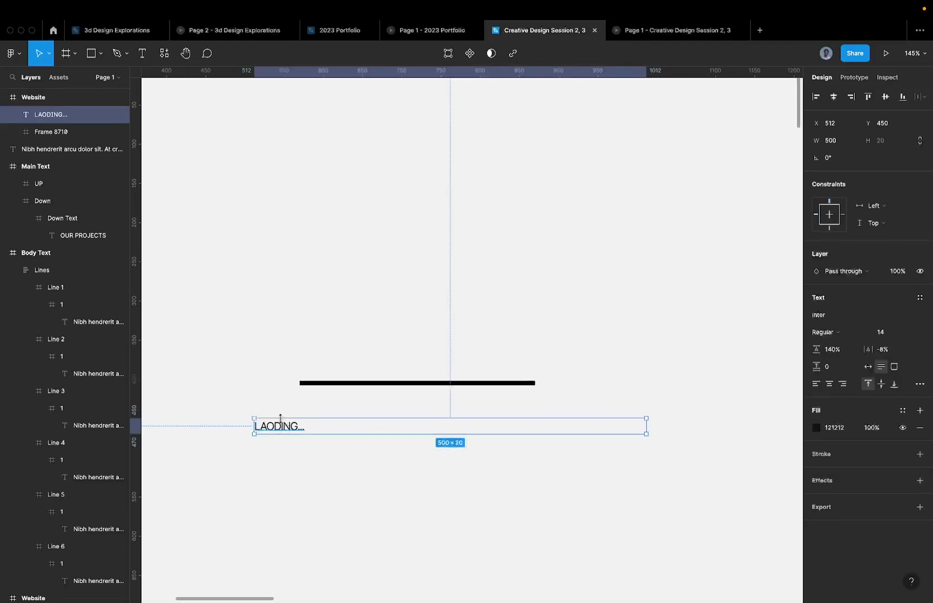
{"action": "scroll", "coordinate": [280, 420], "scroll_direction": "up", "scroll_amount": 5}
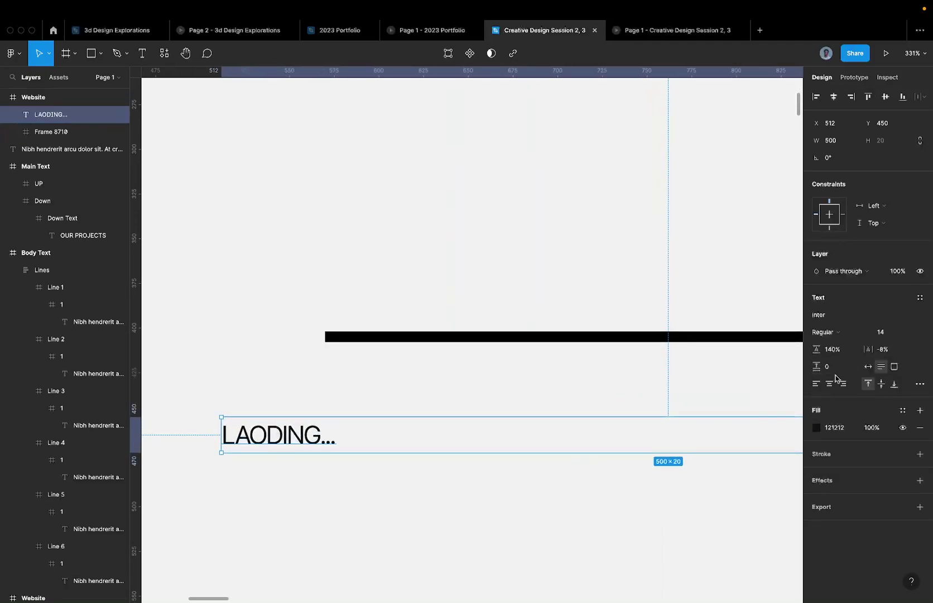
{"action": "left_click", "coordinate": [868, 366]}
{"action": "double_click", "coordinate": [245, 439]}
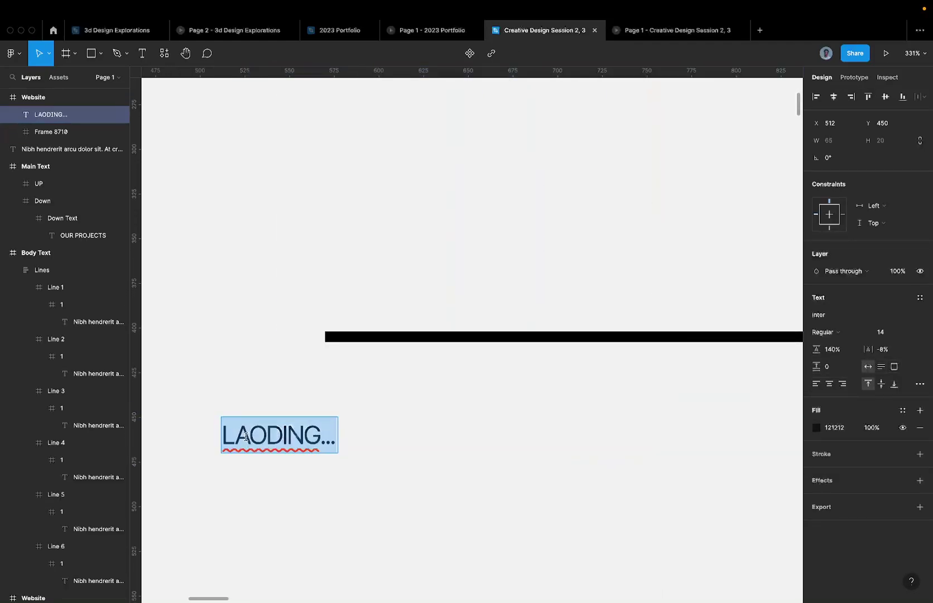
{"action": "left_click", "coordinate": [244, 439]}
{"action": "key", "text": "BackSpace"}
{"action": "type", "text": "a"}
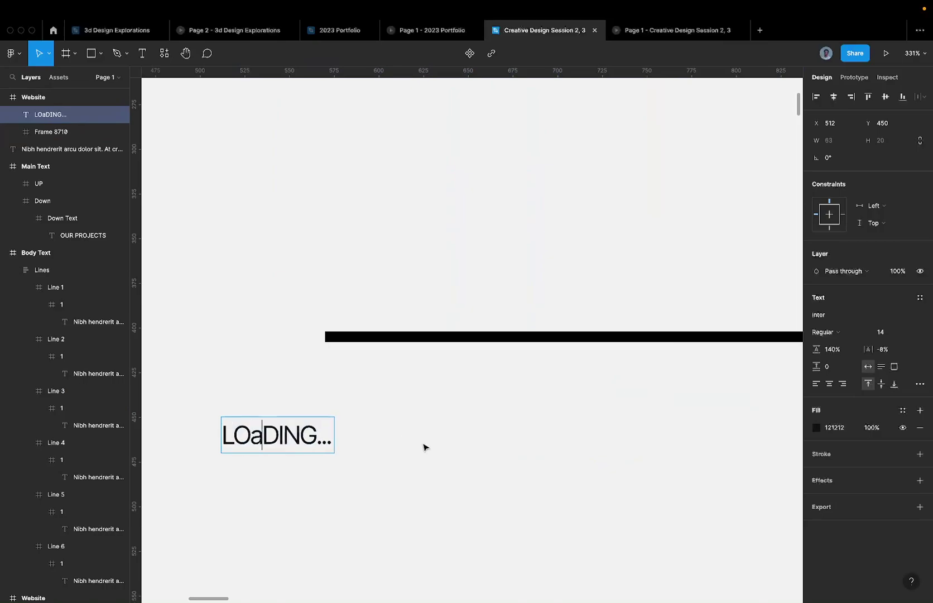
{"action": "key", "text": "BackSpace"}
{"action": "type", "text": "A"}
{"action": "key", "text": "Escape"}
Centre the label horizontally and position it just beneath the bar, checking the gap
{"action": "scroll", "coordinate": [518, 446], "scroll_direction": "down", "scroll_amount": 5}
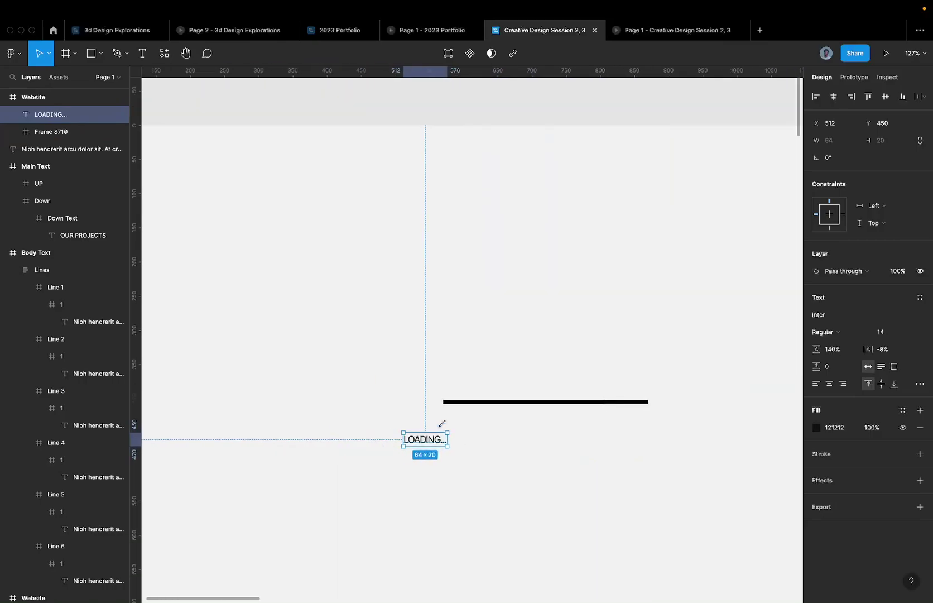
{"action": "left_click", "coordinate": [834, 96]}
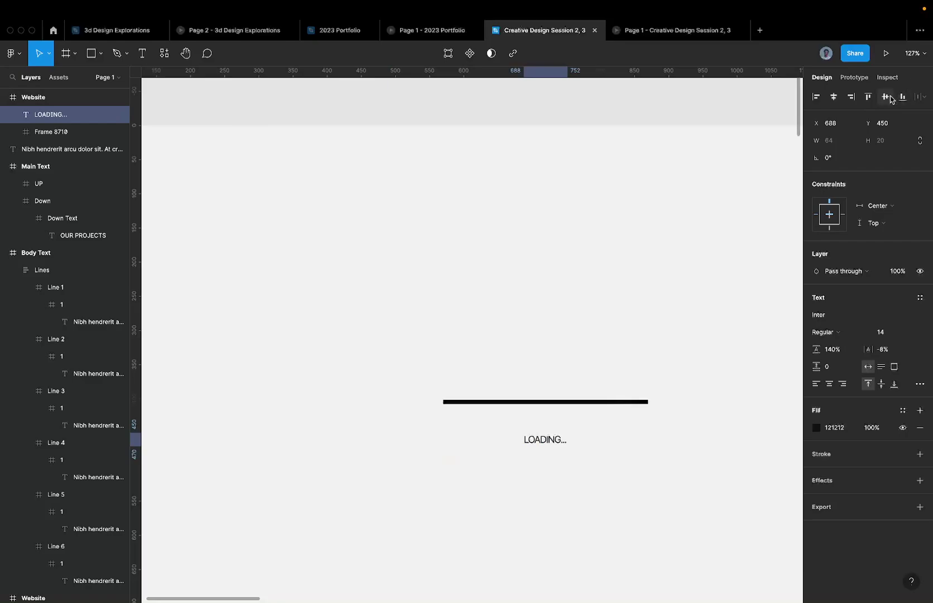
{"action": "left_click", "coordinate": [885, 97]}
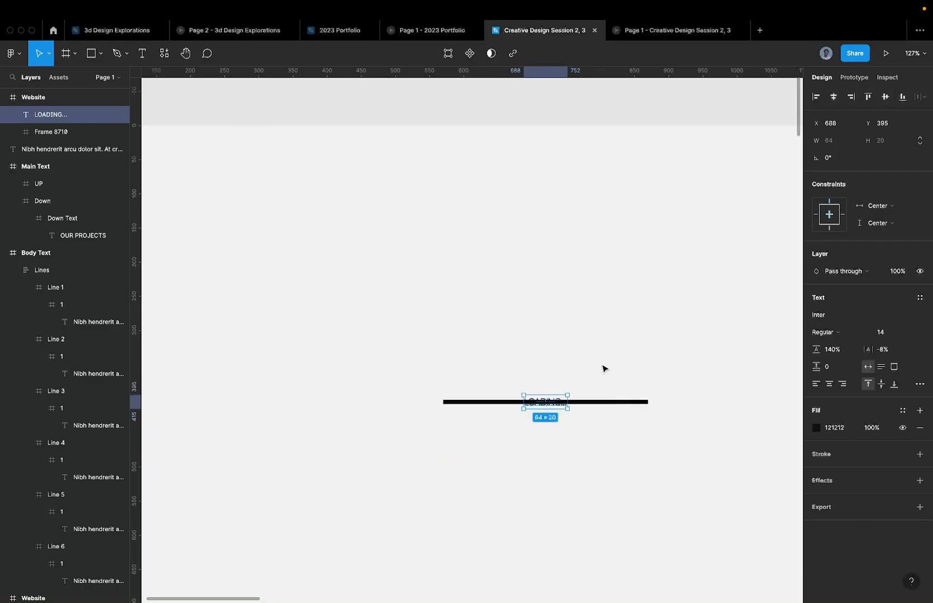
{"action": "scroll", "coordinate": [564, 404], "scroll_direction": "up", "scroll_amount": 5}
{"action": "left_click_drag", "start_coordinate": [560, 408], "coordinate": [557, 441]}
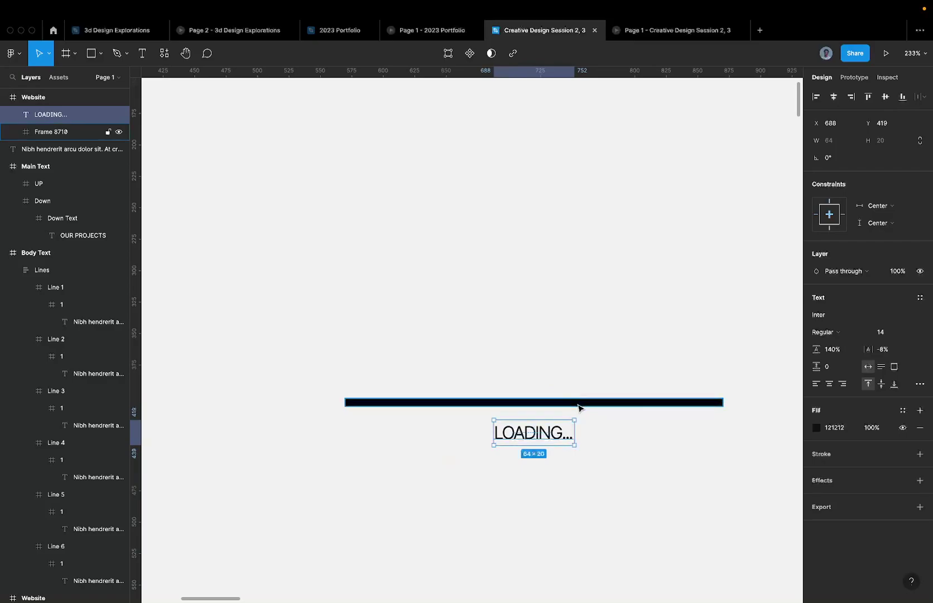
{"action": "key", "text": "Up"}
{"action": "key", "text": "Up"}
{"action": "key", "text": "Up"}
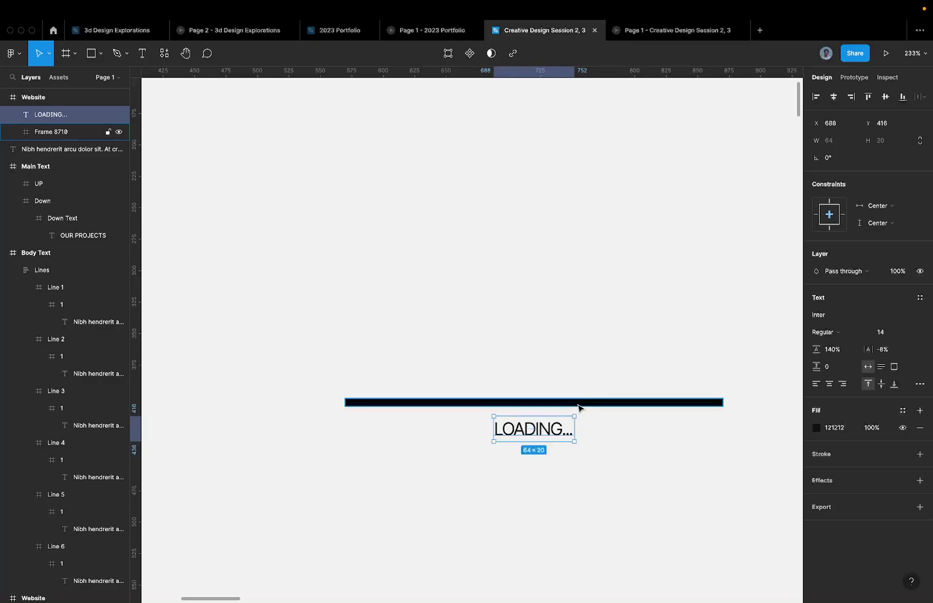
{"action": "key", "text": "alt"}
{"action": "scroll", "coordinate": [578, 408], "scroll_direction": "down", "scroll_amount": 5}
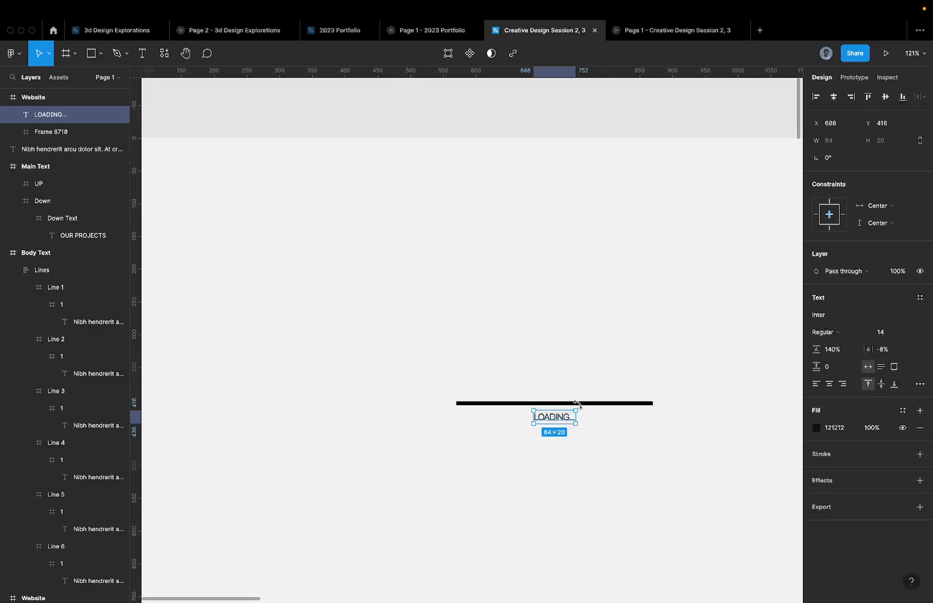
{"action": "scroll", "coordinate": [578, 403], "scroll_direction": "down", "scroll_amount": 4}
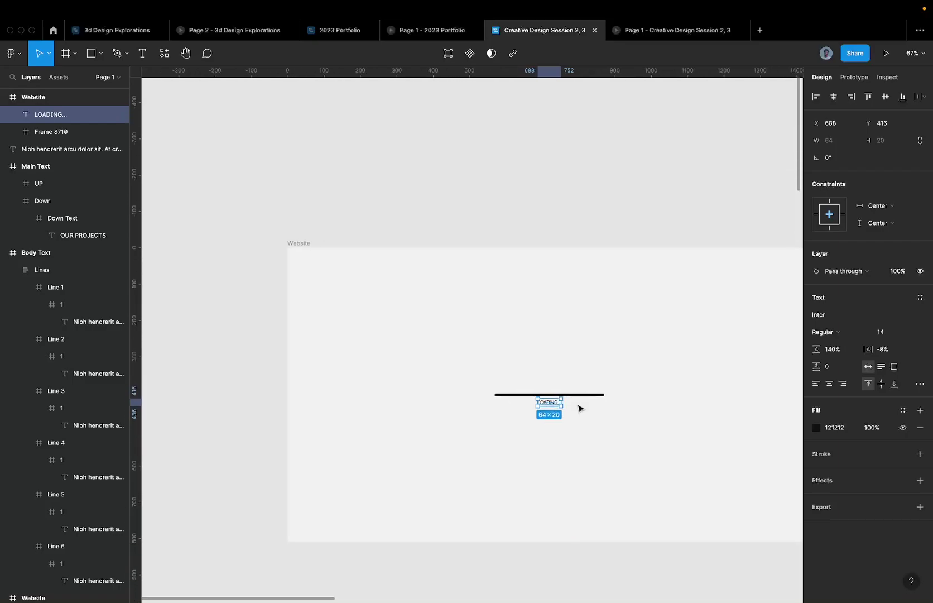
{"action": "scroll", "coordinate": [547, 386], "scroll_direction": "up", "scroll_amount": 3}
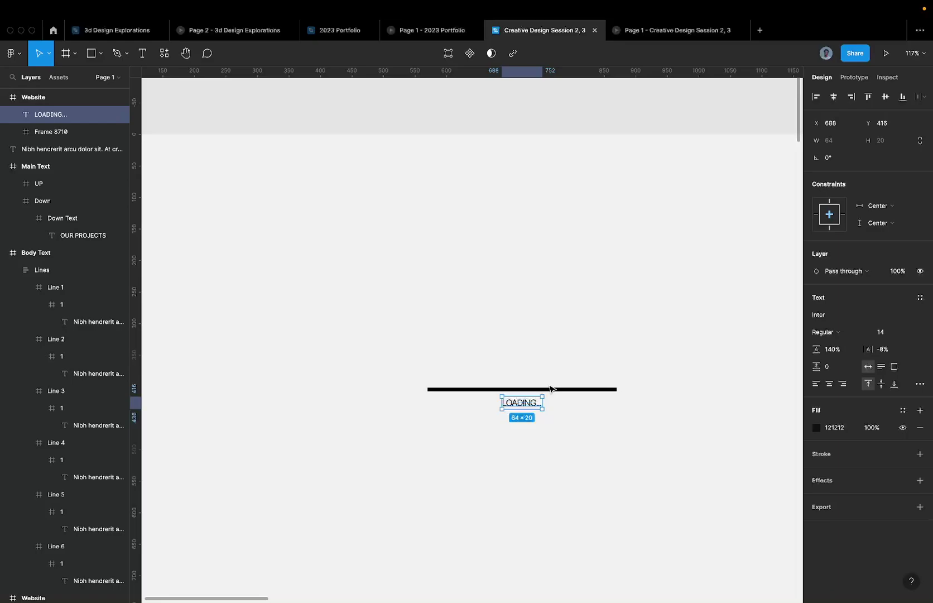
Change the black loading line frame's fill to pale grey E8E8E8
{"action": "scroll", "coordinate": [549, 389], "scroll_direction": "down", "scroll_amount": 5}
{"action": "scroll", "coordinate": [558, 389], "scroll_direction": "up", "scroll_amount": 5}
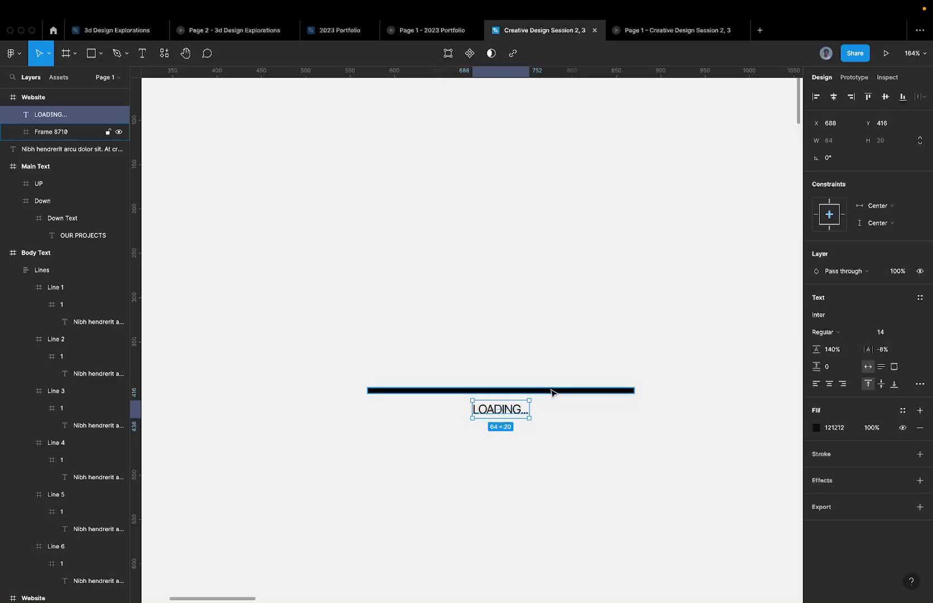
{"action": "left_click", "coordinate": [551, 390]}
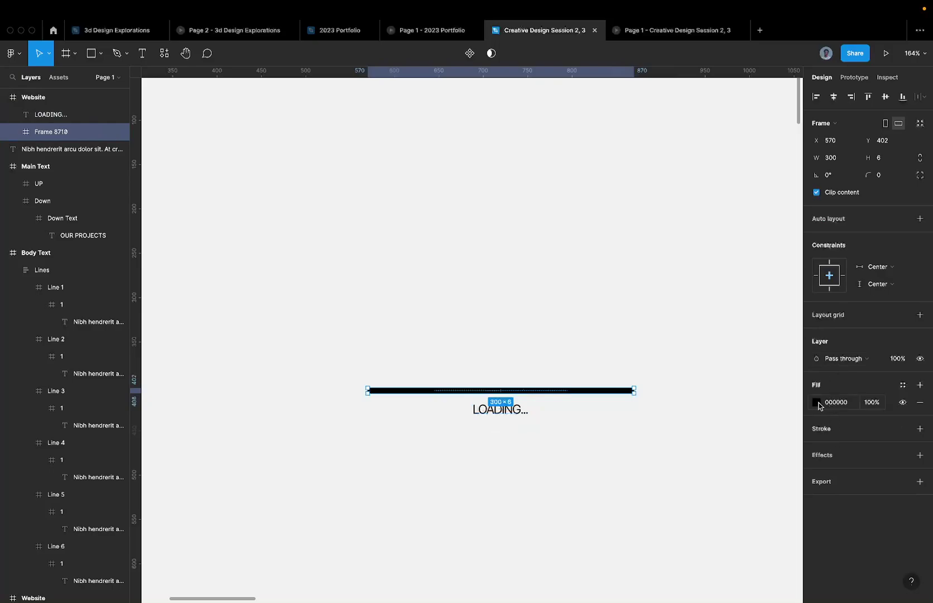
{"action": "left_click", "coordinate": [817, 401]}
{"action": "left_click_drag", "start_coordinate": [702, 361], "coordinate": [648, 351]}
Rename the loading line's frame layer to Loader
{"action": "scroll", "coordinate": [583, 367], "scroll_direction": "down", "scroll_amount": 3}
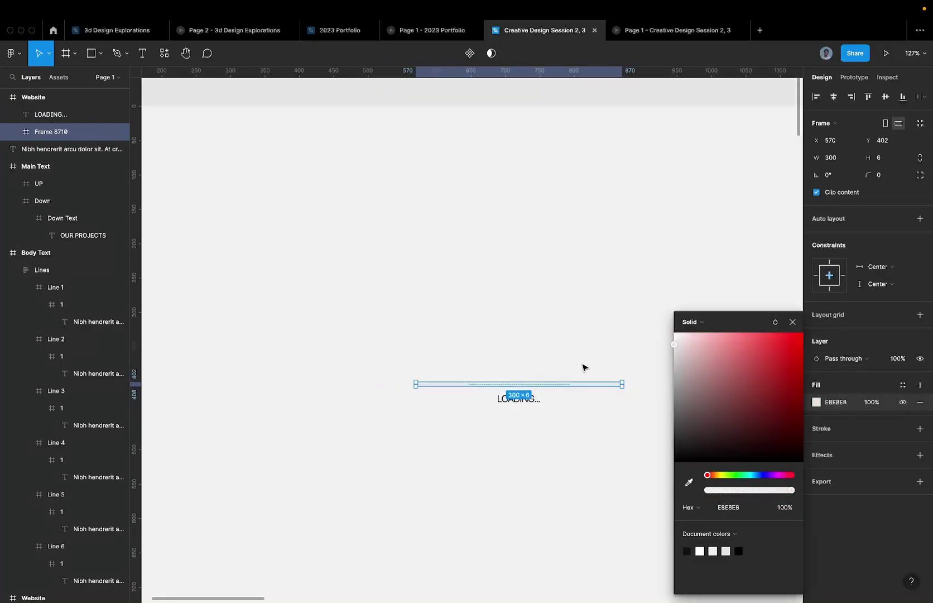
{"action": "double_click", "coordinate": [59, 134]}
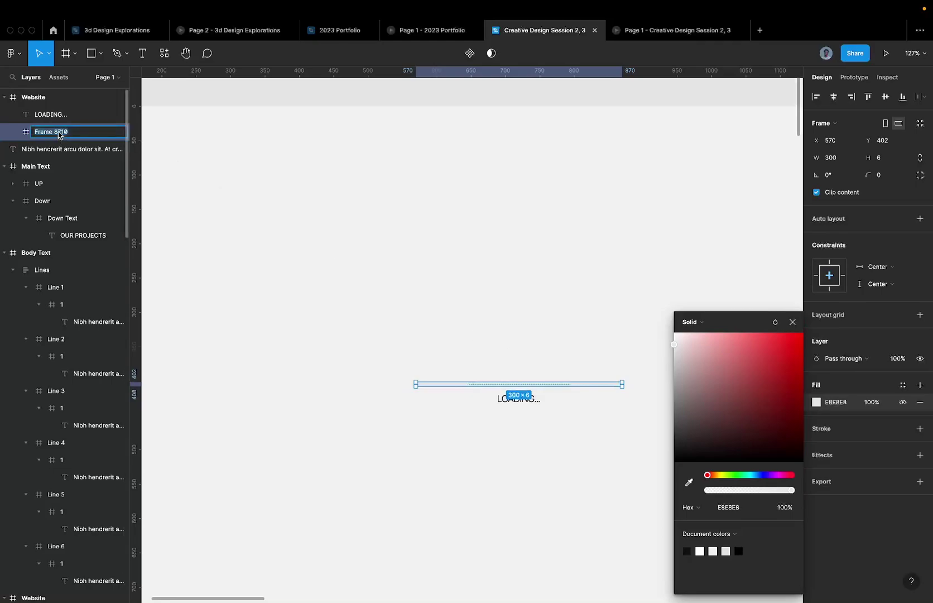
{"action": "type", "text": "Loader"}
{"action": "key", "text": "Return"}
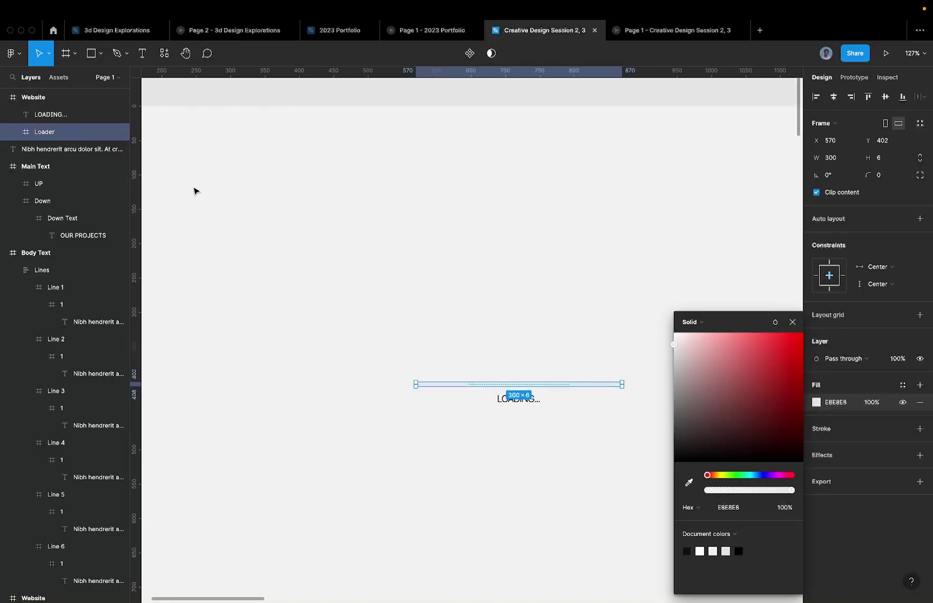
{"action": "scroll", "coordinate": [213, 240], "scroll_direction": "up", "scroll_amount": 5}
Draw a rectangle, paste it inside the Loader, and resize it to 238×6
{"action": "key", "text": "r"}
{"action": "scroll", "coordinate": [176, 205], "scroll_direction": "down", "scroll_amount": 8}
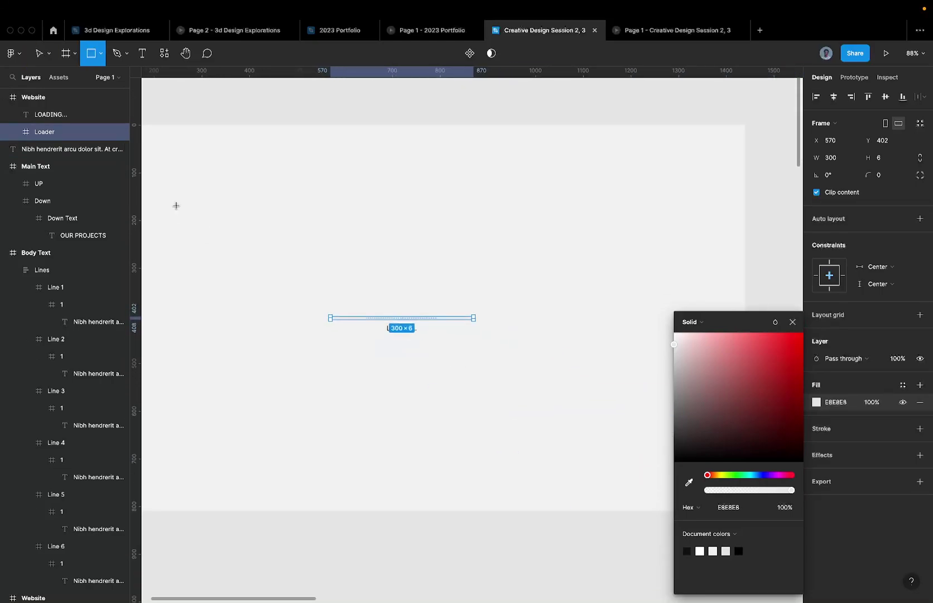
{"action": "left_click_drag", "start_coordinate": [318, 230], "coordinate": [431, 287]}
{"action": "scroll", "coordinate": [431, 287], "scroll_direction": "up", "scroll_amount": 4}
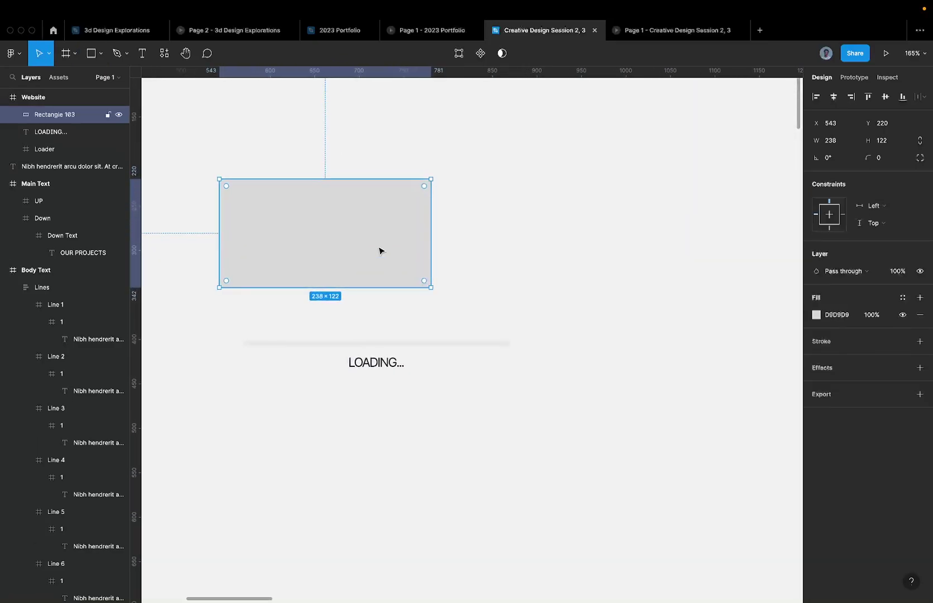
{"action": "key", "text": "ctrl+x"}
{"action": "left_click", "coordinate": [353, 342]}
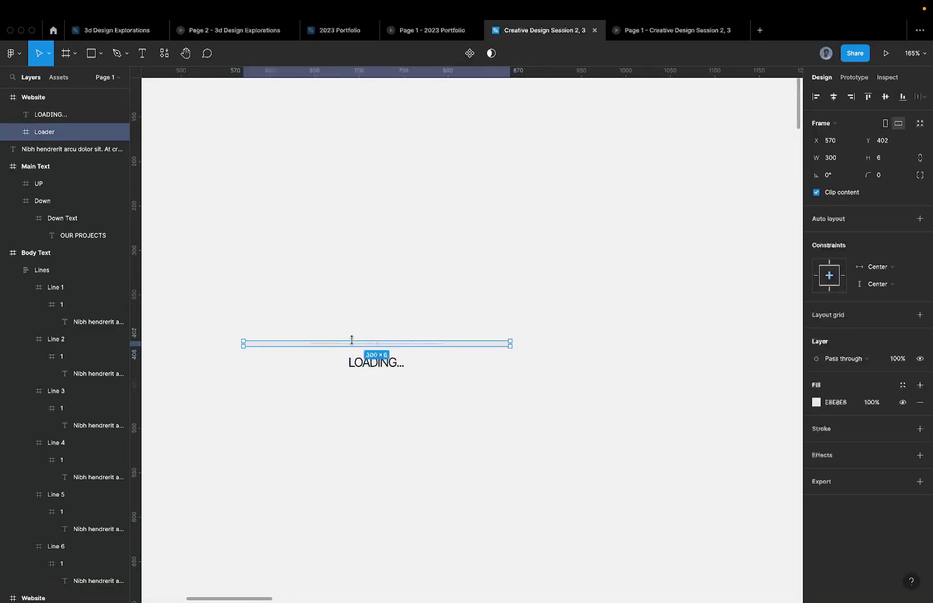
{"action": "key", "text": "ctrl+v"}
{"action": "left_click", "coordinate": [485, 344]}
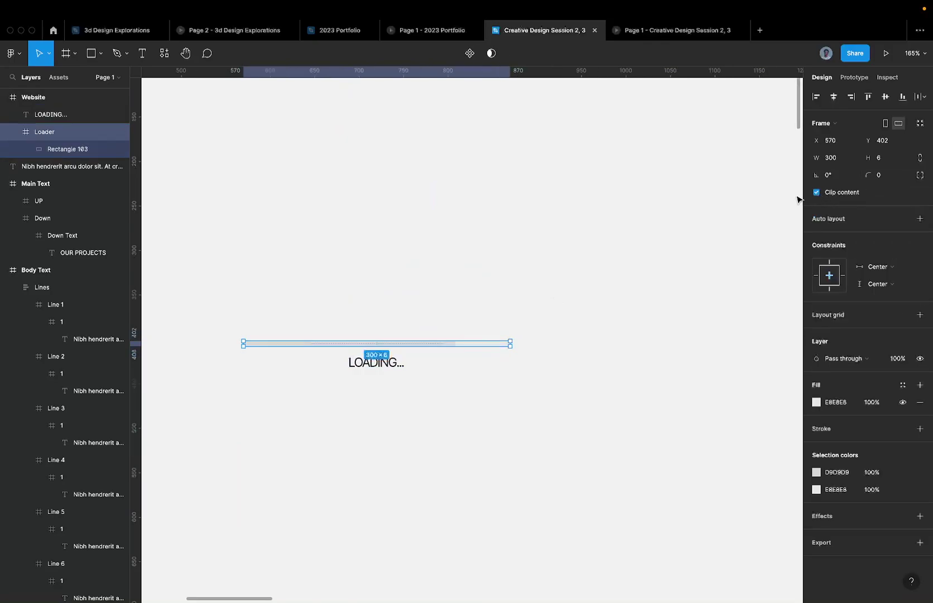
{"action": "left_click", "coordinate": [56, 149]}
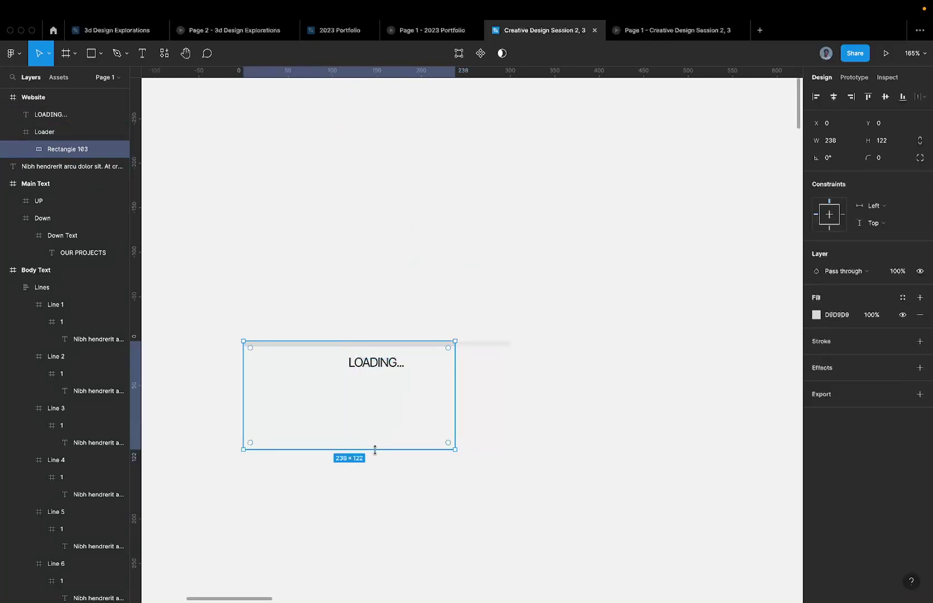
{"action": "left_click_drag", "start_coordinate": [374, 446], "coordinate": [391, 346]}
{"action": "scroll", "coordinate": [392, 346], "scroll_direction": "up", "scroll_amount": 5}
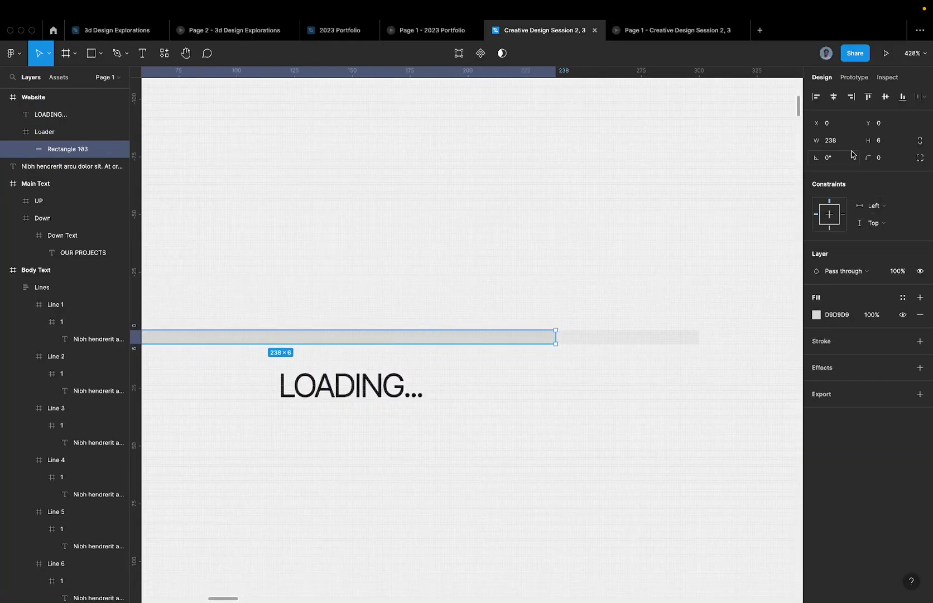
Give both Rectangle 103 and the Loader frame a 9999 corner radius
{"action": "left_click", "coordinate": [887, 158]}
{"action": "type", "text": "9"}
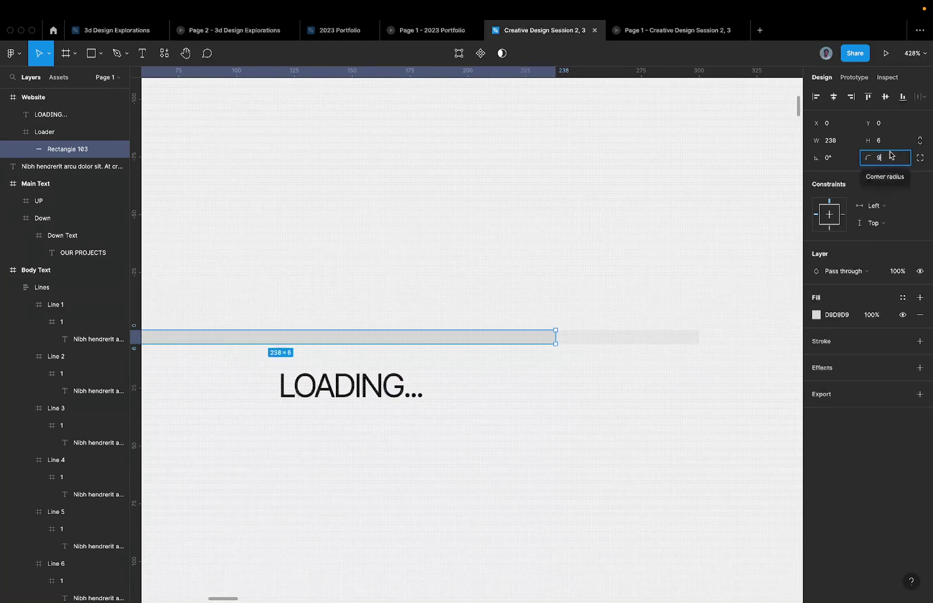
{"action": "type", "text": "999"}
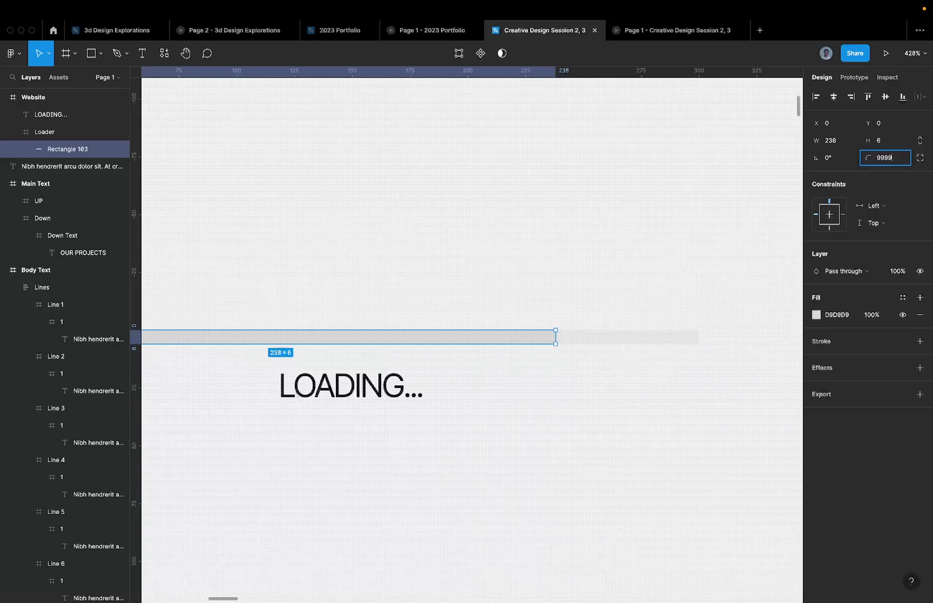
{"action": "key", "text": "Return"}
{"action": "left_click", "coordinate": [603, 331]}
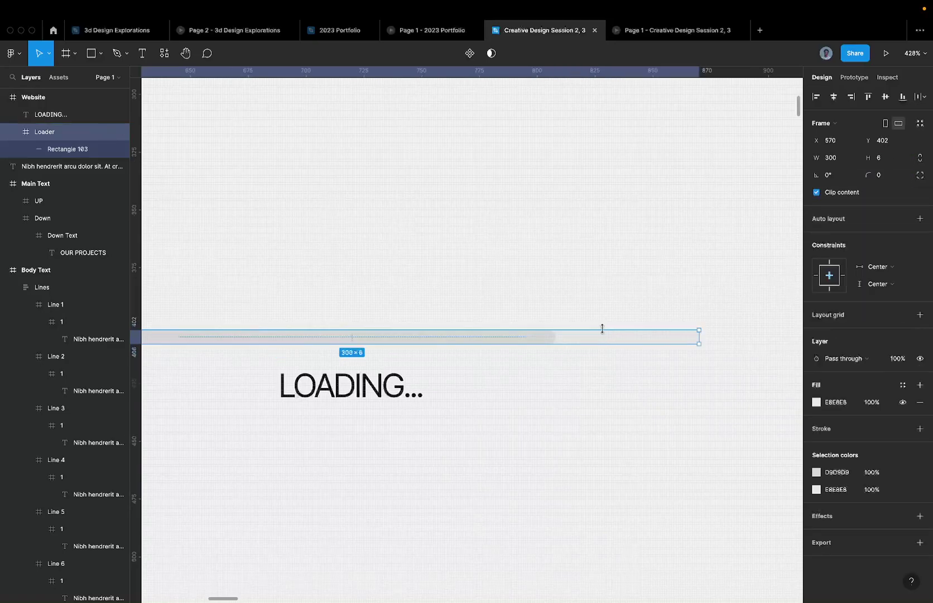
{"action": "scroll", "coordinate": [603, 329], "scroll_direction": "down", "scroll_amount": 5}
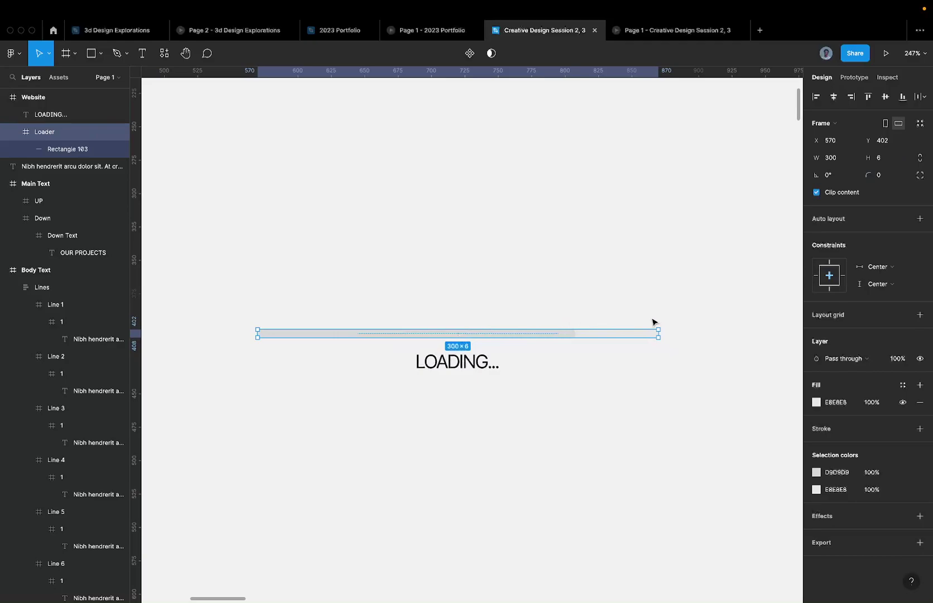
{"action": "left_click", "coordinate": [882, 176]}
{"action": "type", "text": "9999"}
{"action": "key", "text": "Return"}
{"action": "left_click", "coordinate": [556, 336]}
Stretch Rectangle 103 to the Loader's full 300 px width
{"action": "scroll", "coordinate": [556, 337], "scroll_direction": "down", "scroll_amount": 1}
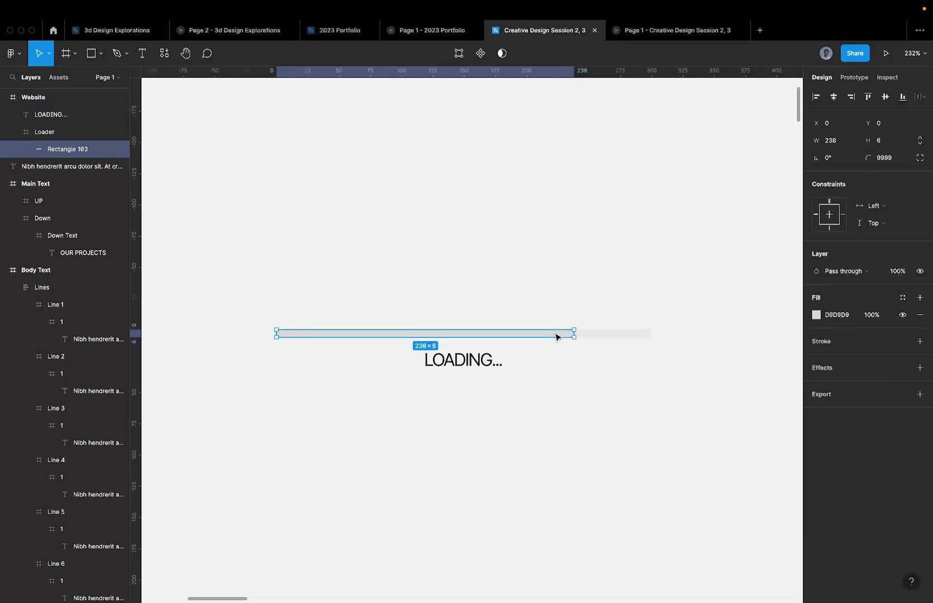
{"action": "scroll", "coordinate": [559, 335], "scroll_direction": "left", "scroll_amount": 3}
{"action": "left_click", "coordinate": [668, 322]}
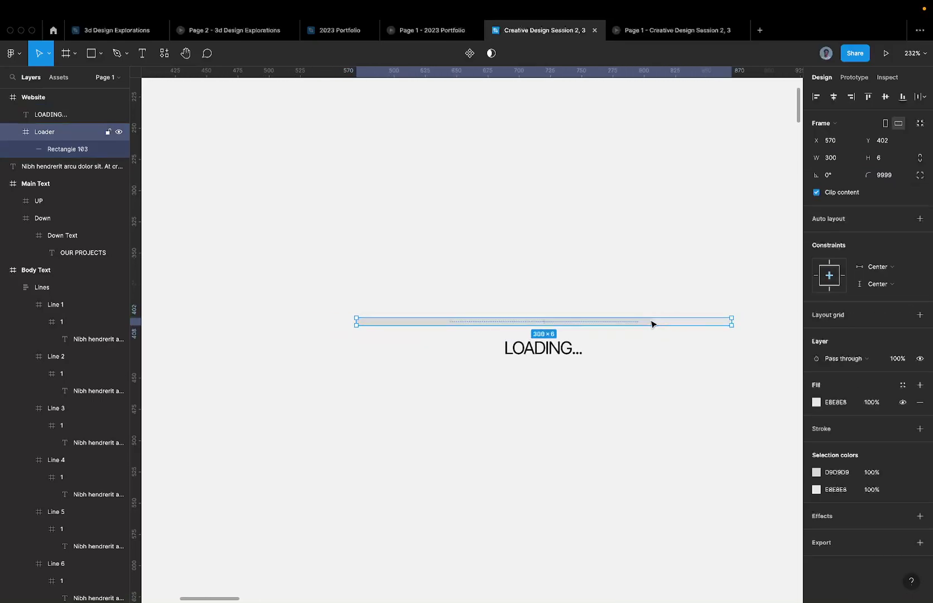
{"action": "left_click", "coordinate": [652, 323]}
{"action": "left_click_drag", "start_coordinate": [655, 320], "coordinate": [729, 318]}
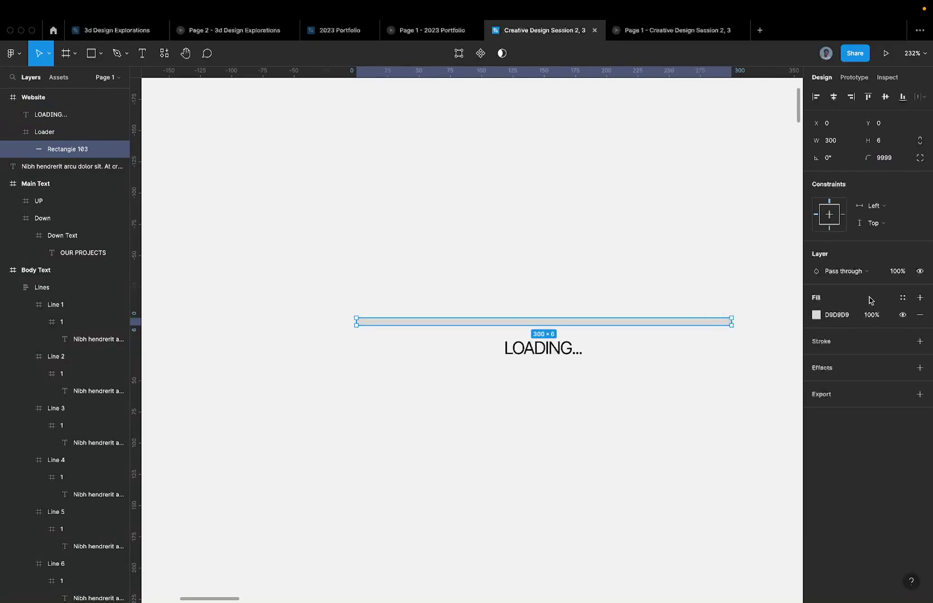
Darken the rectangle's fill to grey and check the bar in the prototype
{"action": "left_click", "coordinate": [817, 316]}
{"action": "left_click_drag", "start_coordinate": [716, 383], "coordinate": [656, 410]}
{"action": "scroll", "coordinate": [575, 370], "scroll_direction": "down", "scroll_amount": 5}
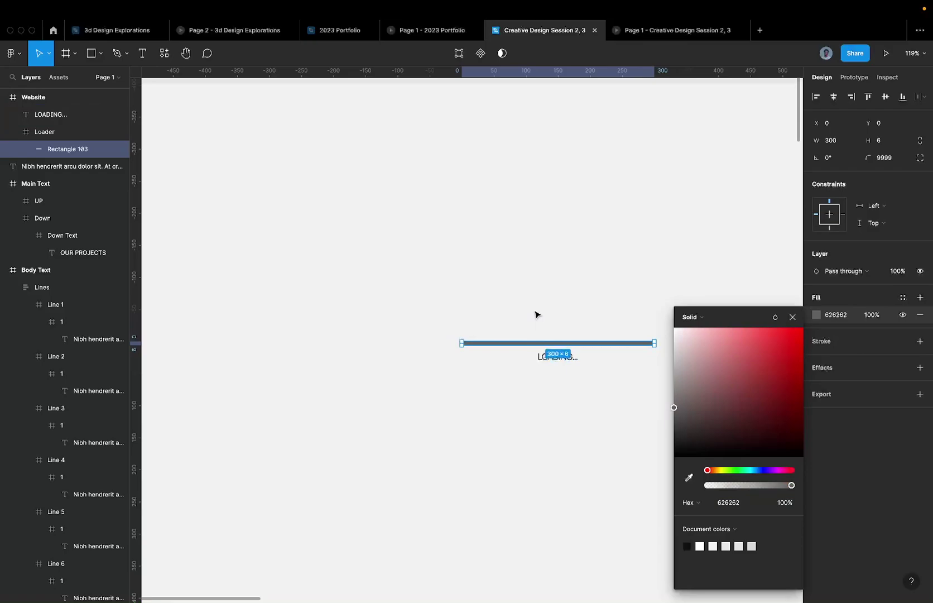
{"action": "left_click", "coordinate": [658, 31]}
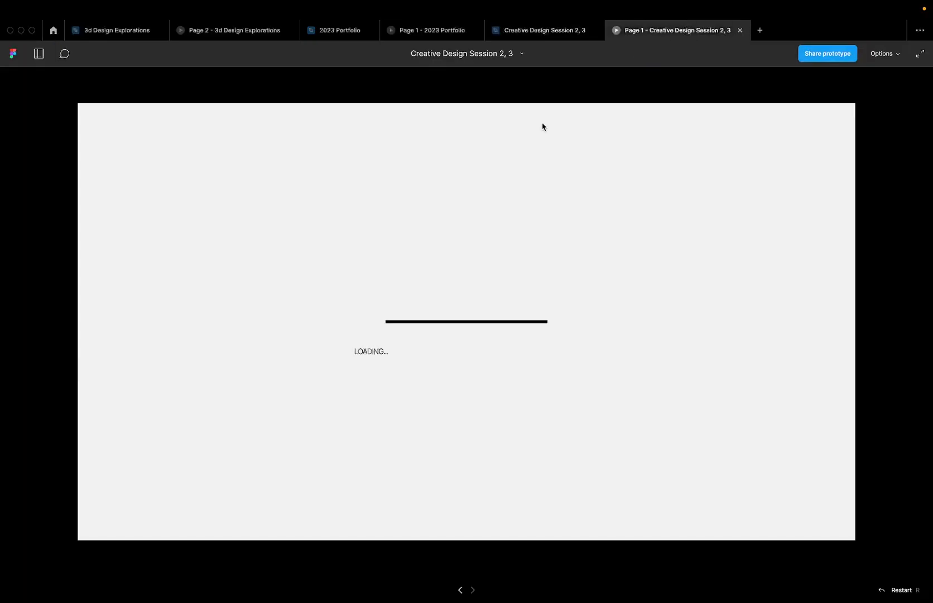
{"action": "left_click", "coordinate": [540, 32]}
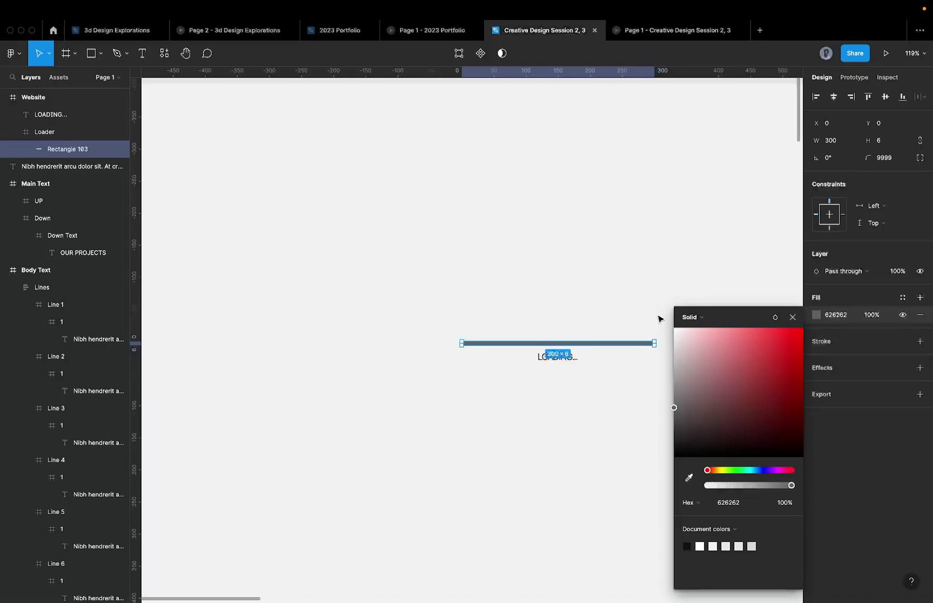
{"action": "scroll", "coordinate": [658, 317], "scroll_direction": "down", "scroll_amount": 5}
{"action": "scroll", "coordinate": [658, 318], "scroll_direction": "up", "scroll_amount": 4}
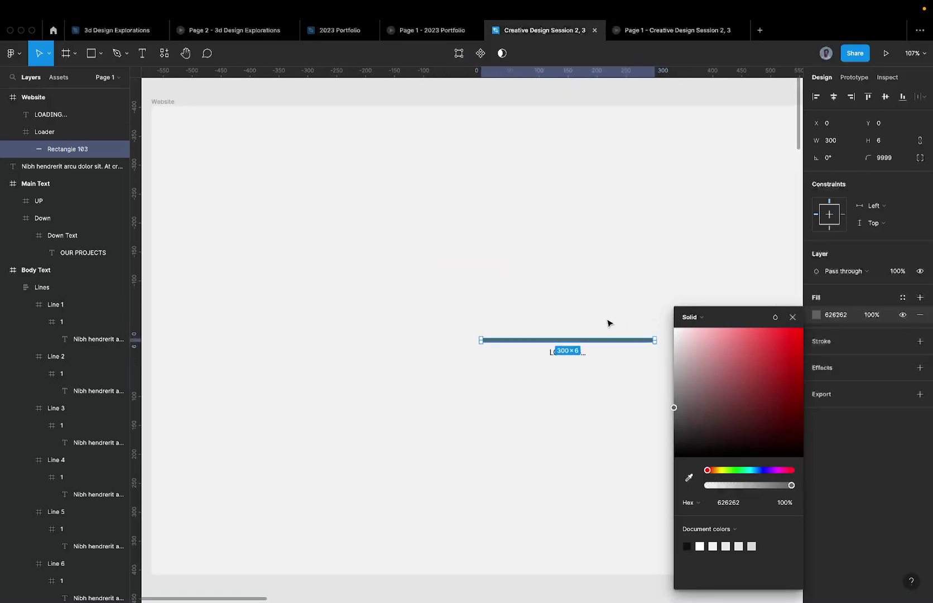
Try a white fff fill on the rectangle and preview it in the prototype
{"action": "left_click", "coordinate": [829, 314]}
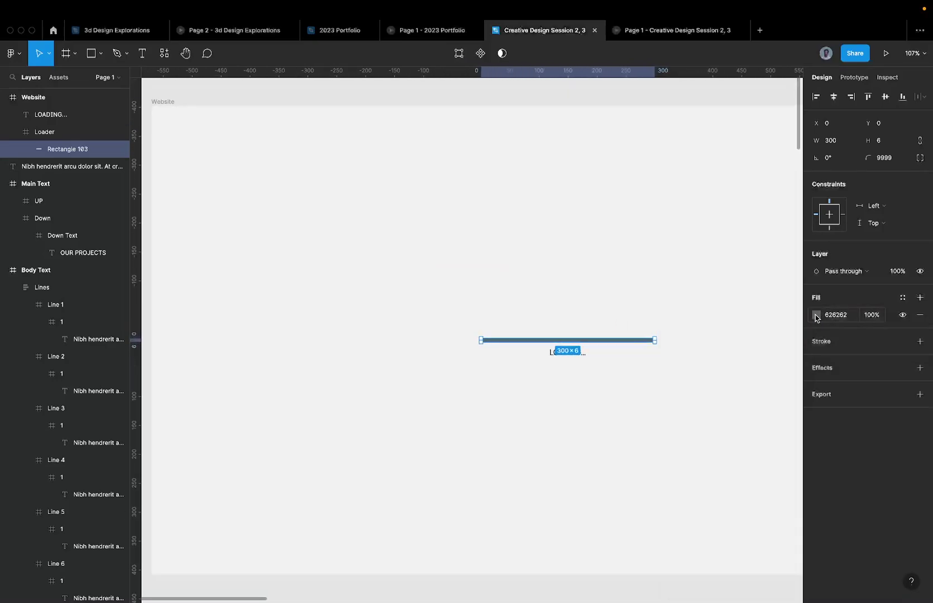
{"action": "left_click", "coordinate": [821, 315]}
{"action": "type", "text": "fff"}
{"action": "key", "text": "Return"}
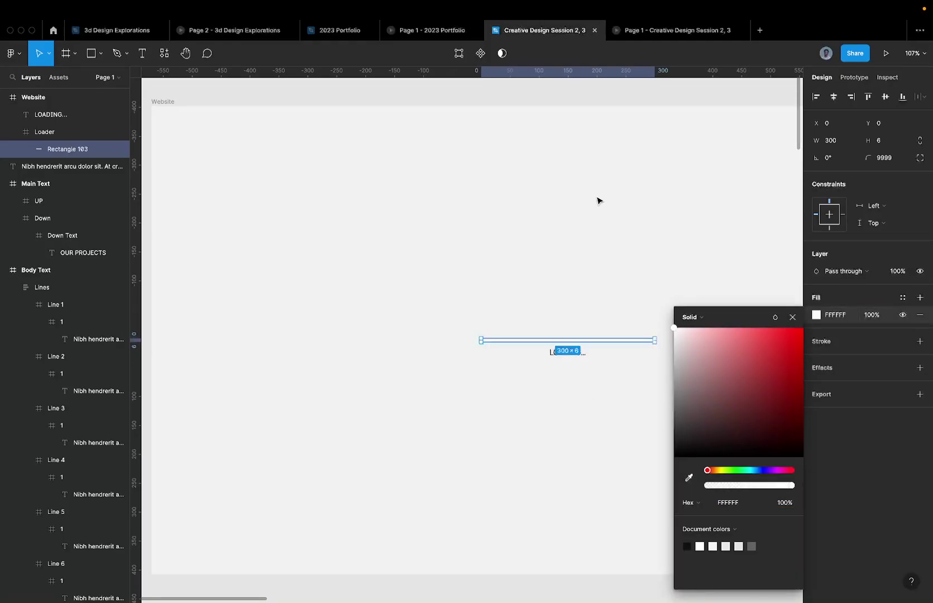
{"action": "left_click", "coordinate": [657, 33]}
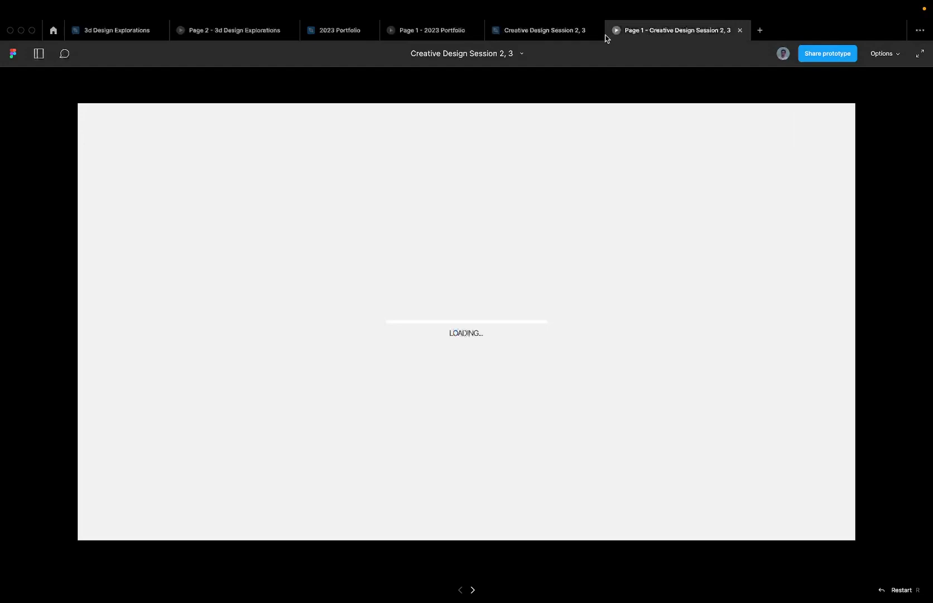
{"action": "left_click", "coordinate": [573, 34]}
Set the rectangle's fill back to mid-grey 939393
{"action": "left_click_drag", "start_coordinate": [860, 313], "coordinate": [853, 320]}
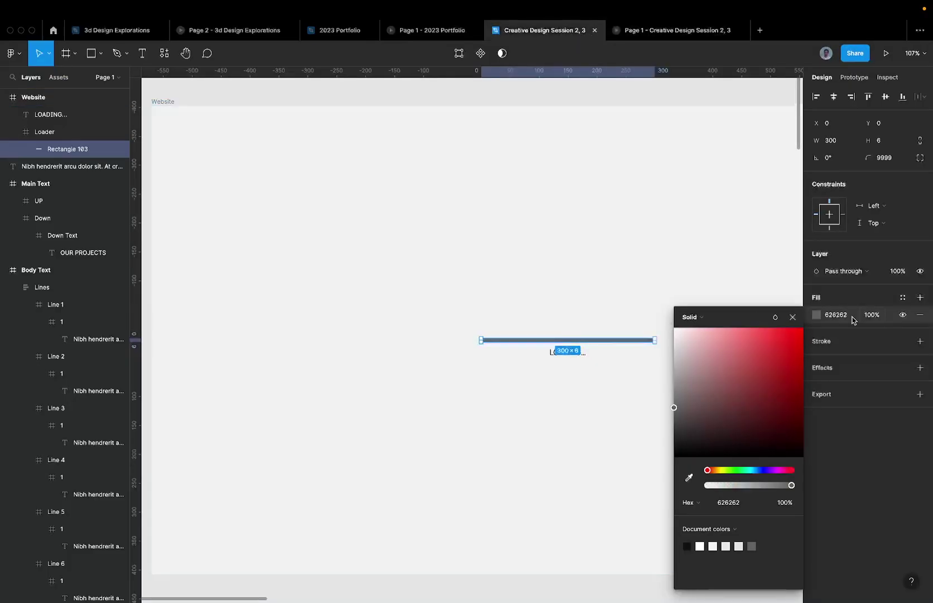
{"action": "left_click_drag", "start_coordinate": [686, 394], "coordinate": [657, 391]}
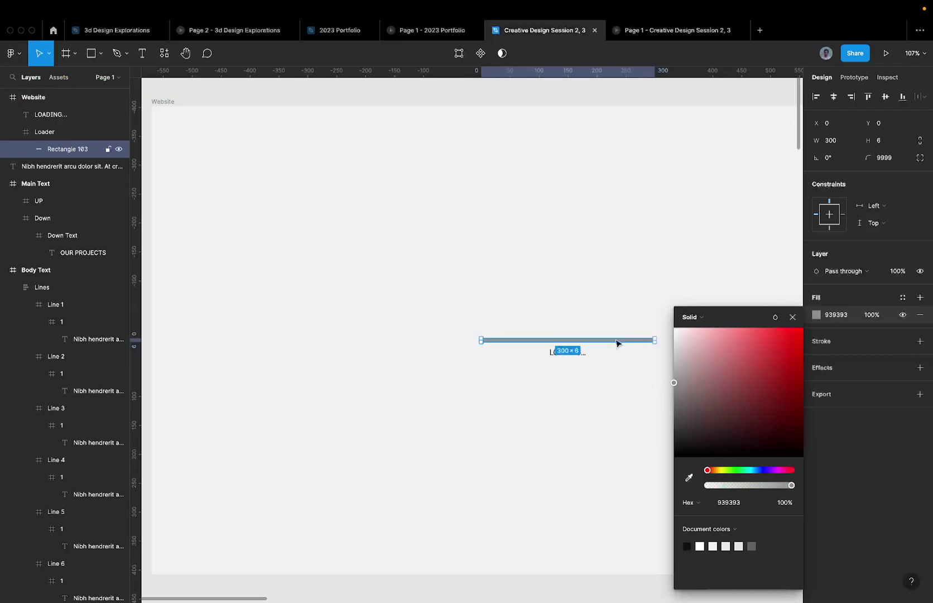
{"action": "left_click", "coordinate": [612, 288]}
{"action": "scroll", "coordinate": [612, 287], "scroll_direction": "down", "scroll_amount": 10}
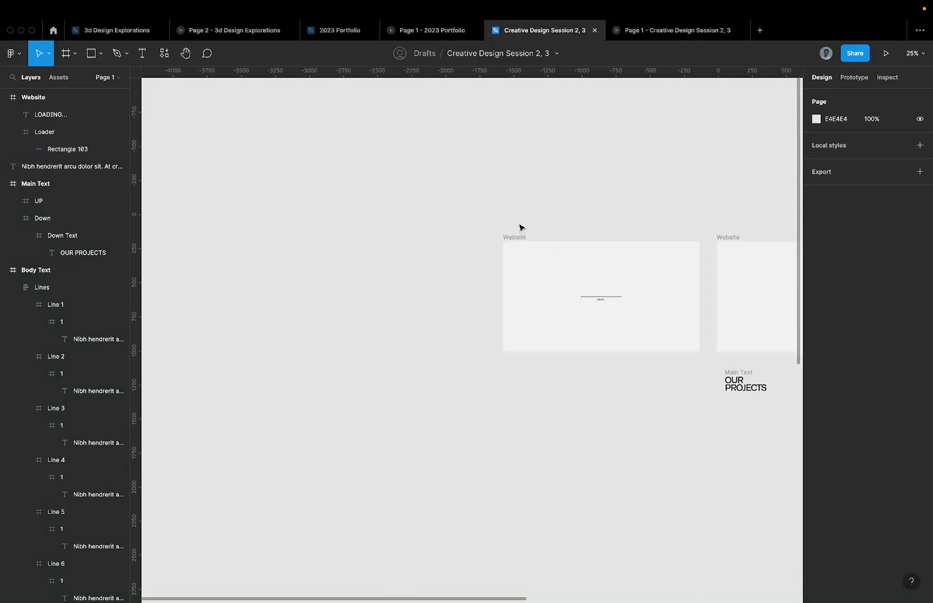
Duplicate the Website frame to the left and preview the loading screen
{"action": "left_click_drag", "start_coordinate": [521, 239], "coordinate": [308, 245]}
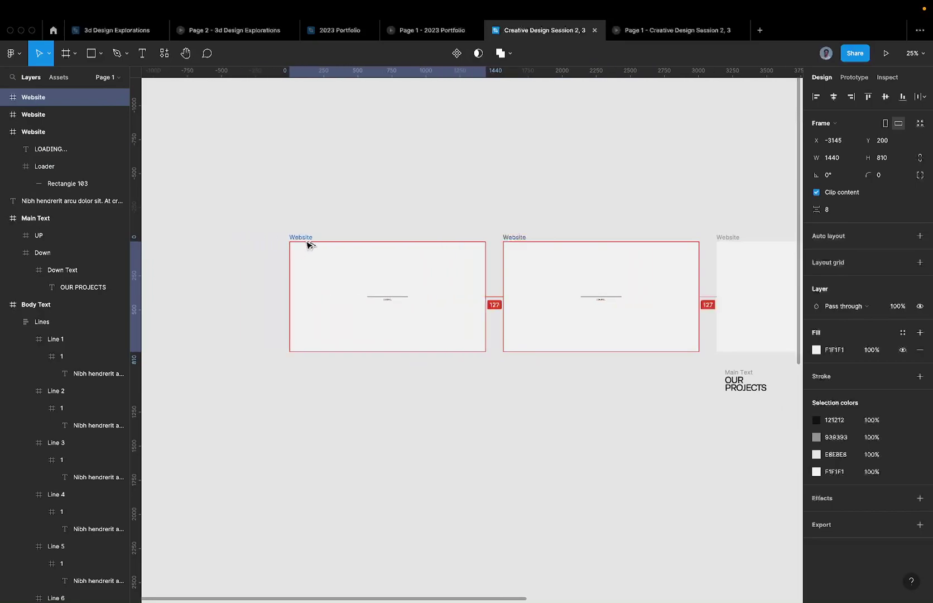
{"action": "left_click", "coordinate": [638, 38]}
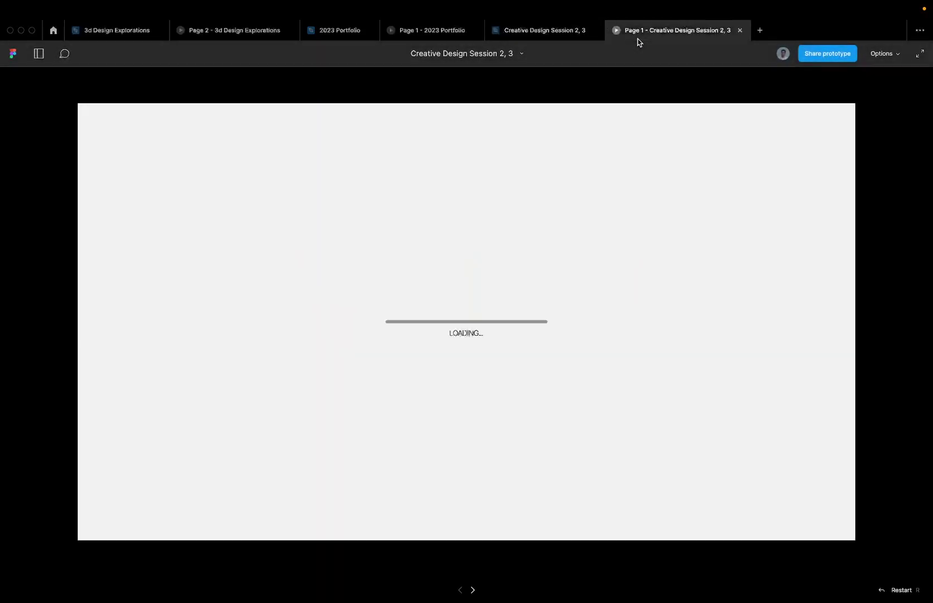
{"action": "left_click", "coordinate": [518, 32]}
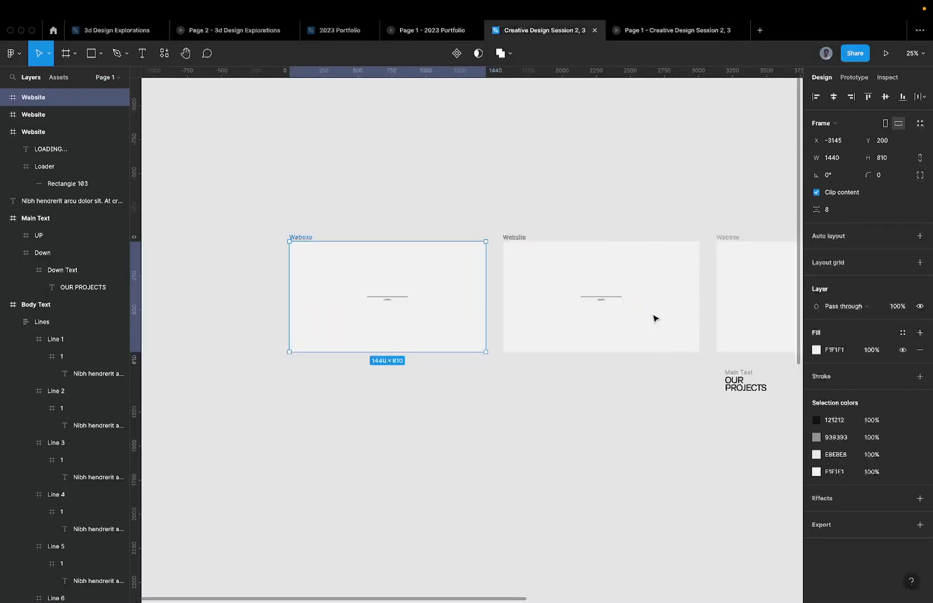
{"action": "key", "text": "shift+2"}
Set the Loader width to 200, centre it, and shrink Rectangle 103 to 200 px
{"action": "left_click", "coordinate": [507, 256]}
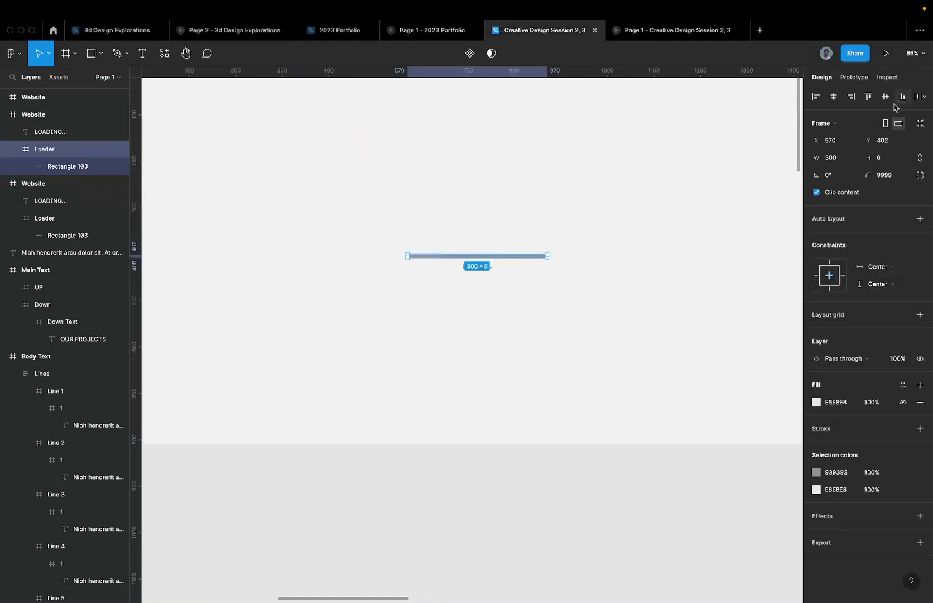
{"action": "left_click", "coordinate": [847, 158]}
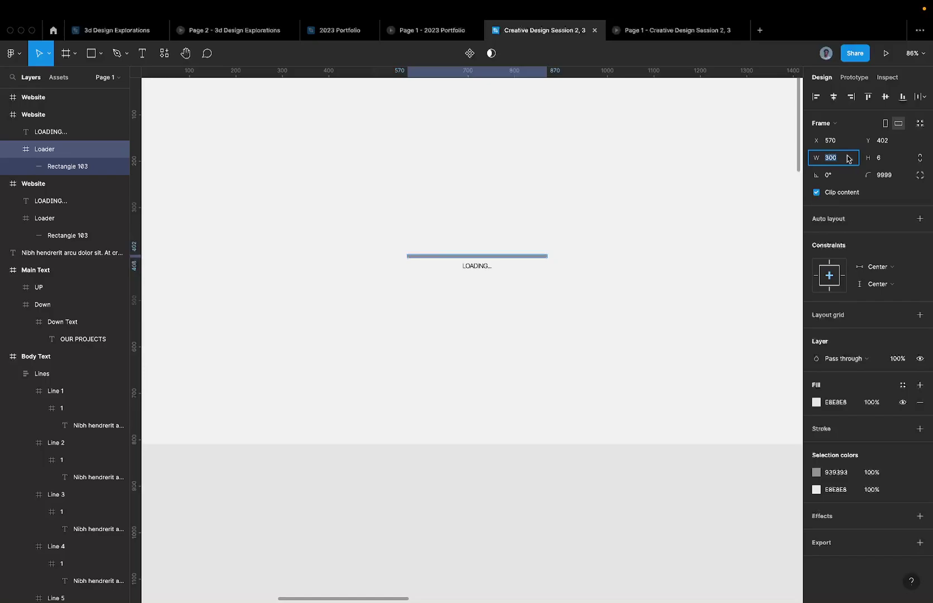
{"action": "type", "text": "200"}
{"action": "key", "text": "Return"}
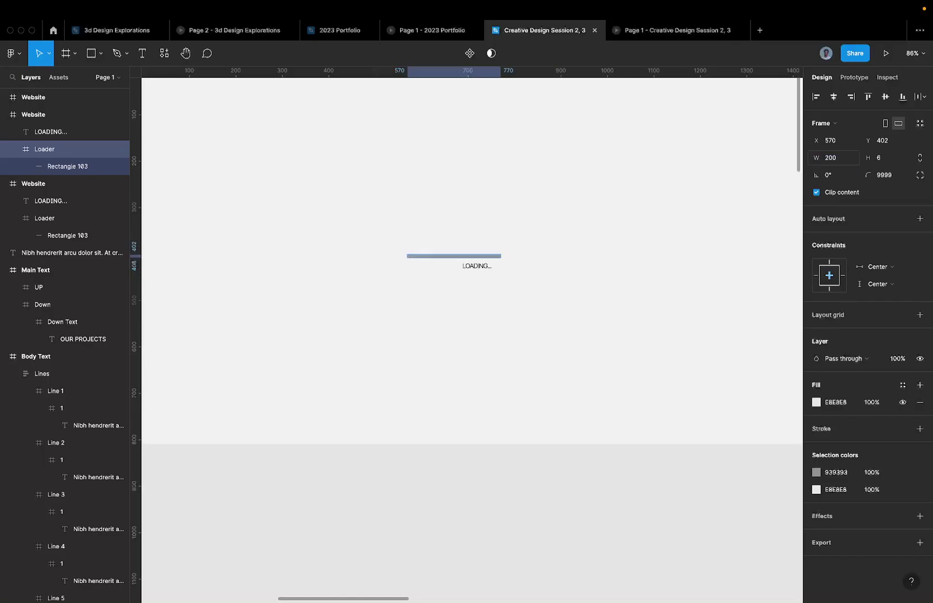
{"action": "left_click", "coordinate": [833, 96]}
{"action": "scroll", "coordinate": [519, 273], "scroll_direction": "up", "scroll_amount": 5}
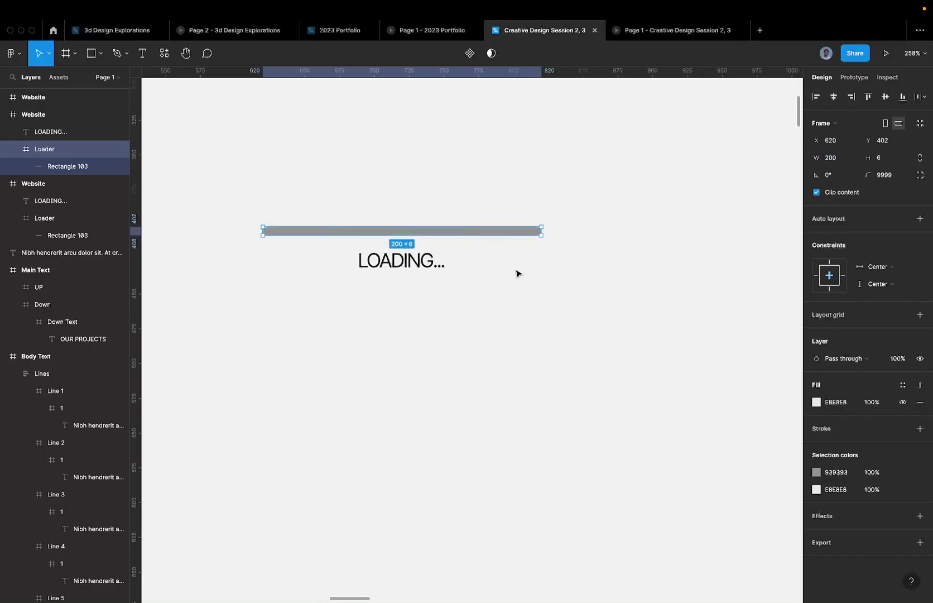
{"action": "double_click", "coordinate": [524, 233]}
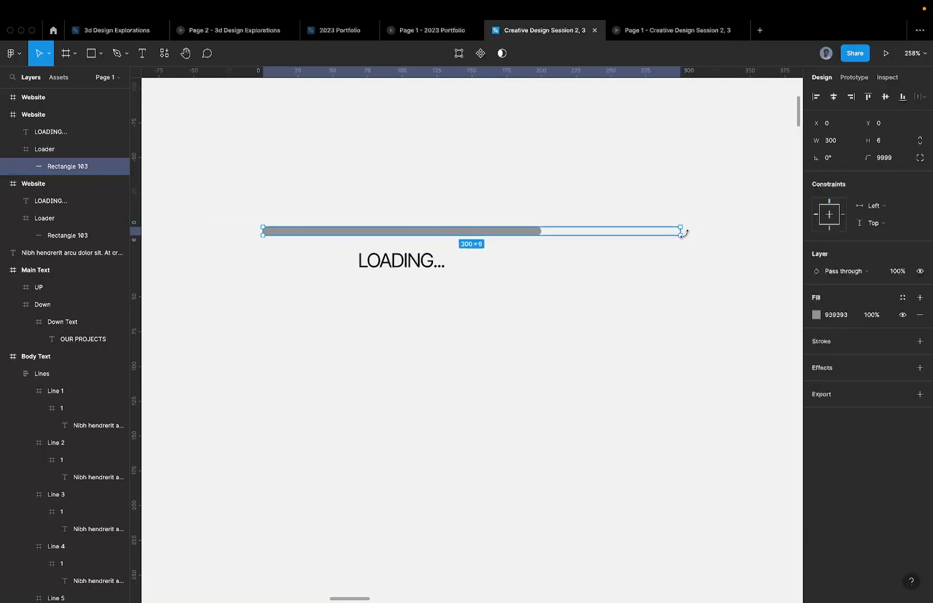
{"action": "left_click_drag", "start_coordinate": [682, 232], "coordinate": [544, 232]}
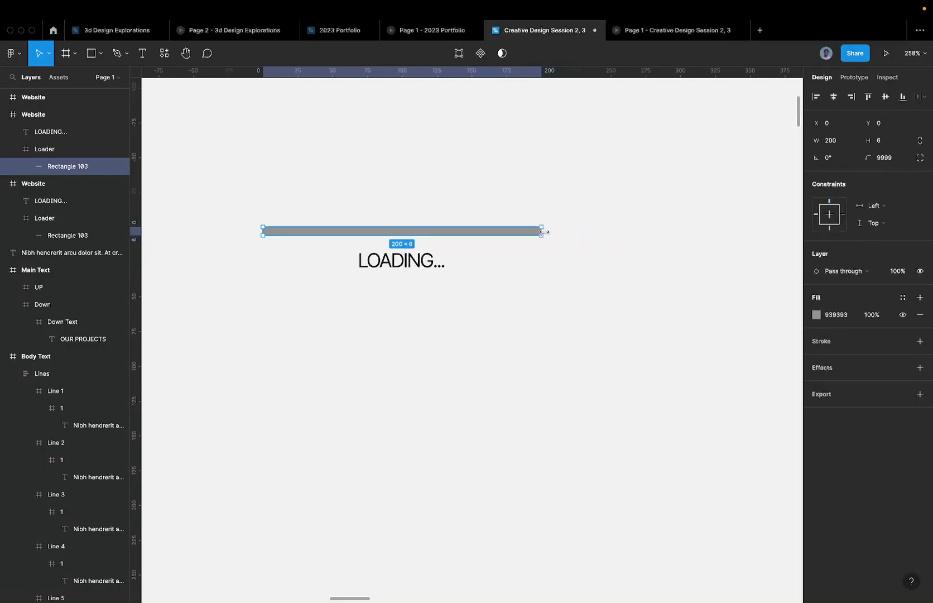
{"action": "scroll", "coordinate": [258, 208], "scroll_direction": "down", "scroll_amount": 10}
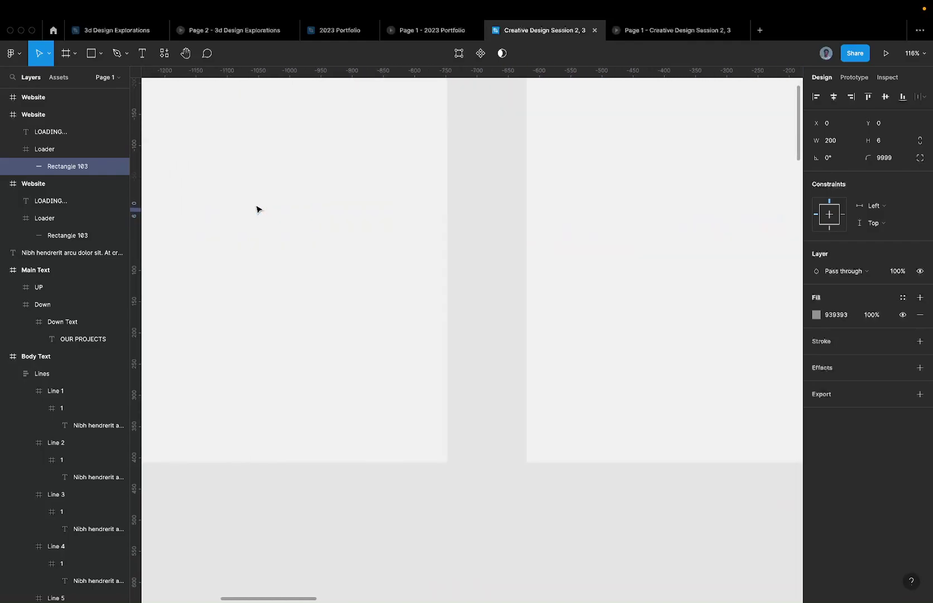
{"action": "scroll", "coordinate": [256, 209], "scroll_direction": "left", "scroll_amount": 5}
{"action": "scroll", "coordinate": [257, 209], "scroll_direction": "left", "scroll_amount": 6}
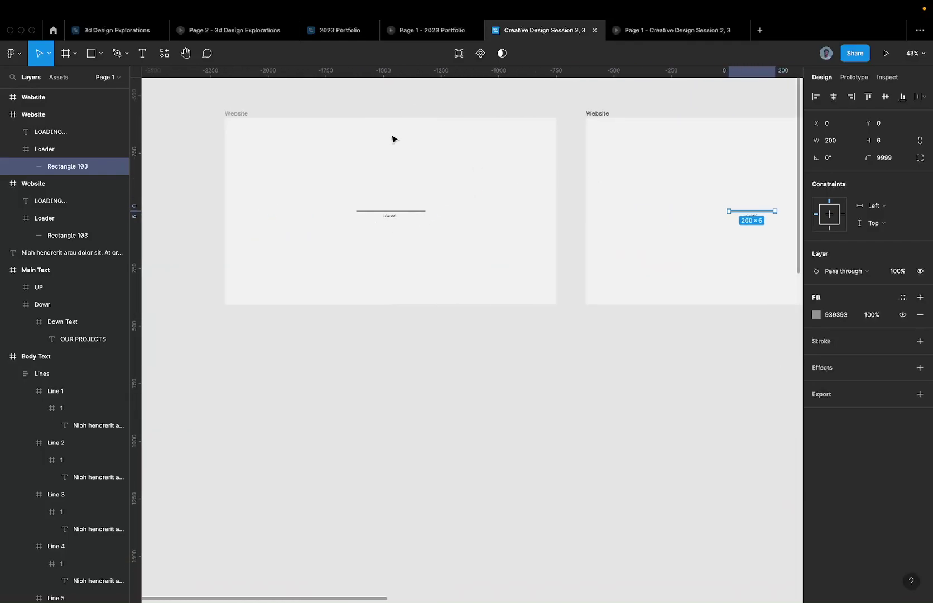
In the left Website frame, nudge the fill rectangle to X -200, leaving the bar empty
{"action": "left_click", "coordinate": [598, 116]}
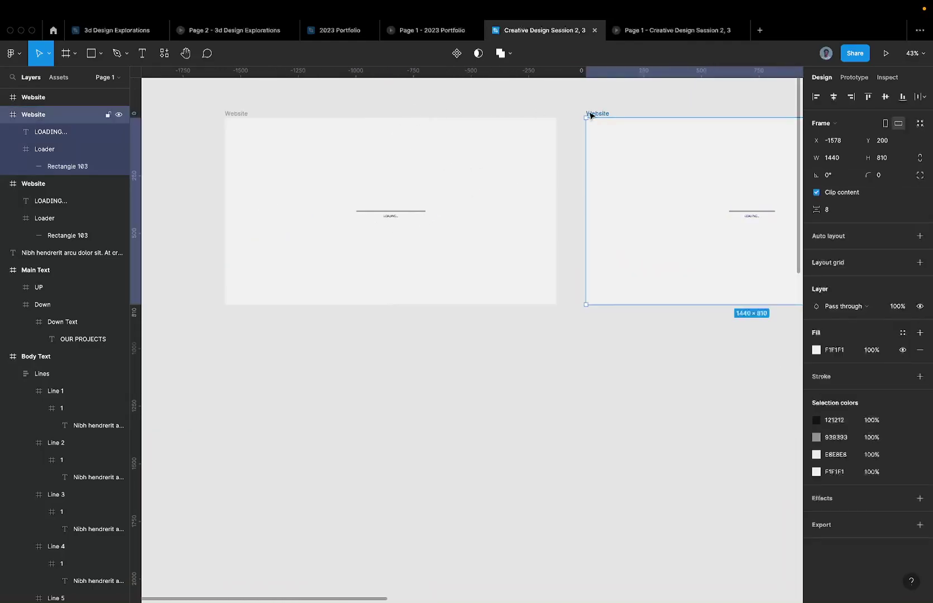
{"action": "left_click", "coordinate": [248, 112]}
{"action": "left_click", "coordinate": [237, 114]}
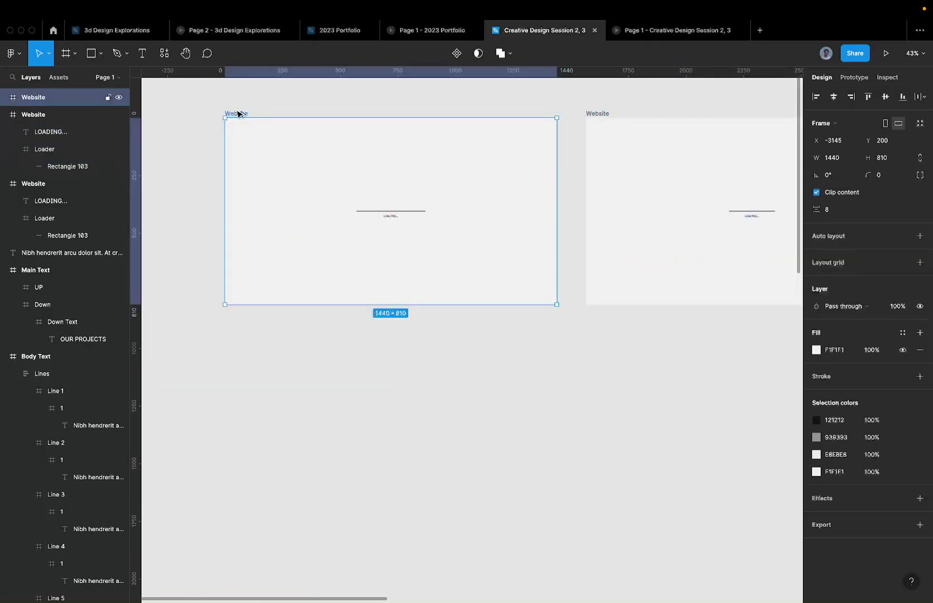
{"action": "scroll", "coordinate": [337, 183], "scroll_direction": "up", "scroll_amount": 5}
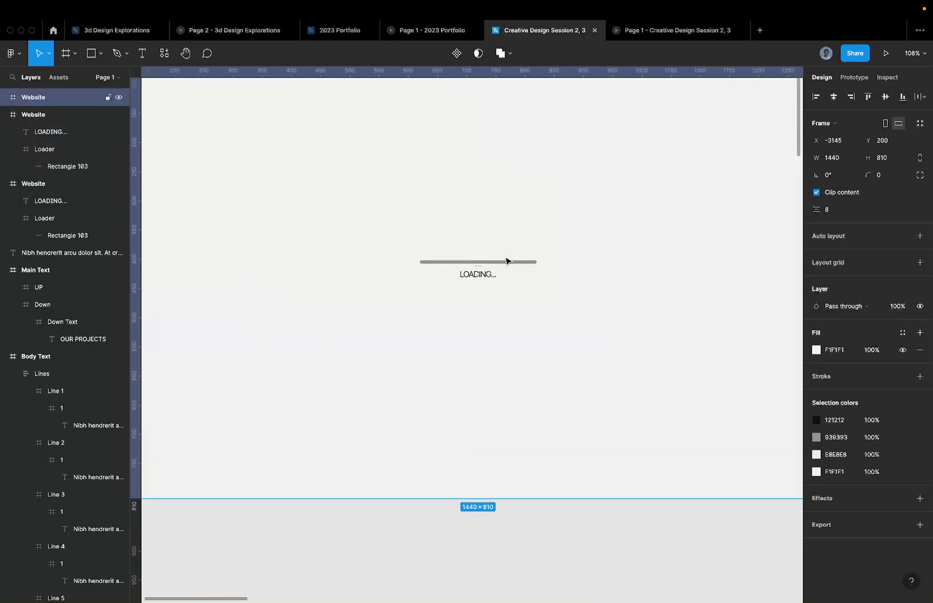
{"action": "left_click", "coordinate": [507, 261]}
{"action": "scroll", "coordinate": [508, 262], "scroll_direction": "up", "scroll_amount": 4}
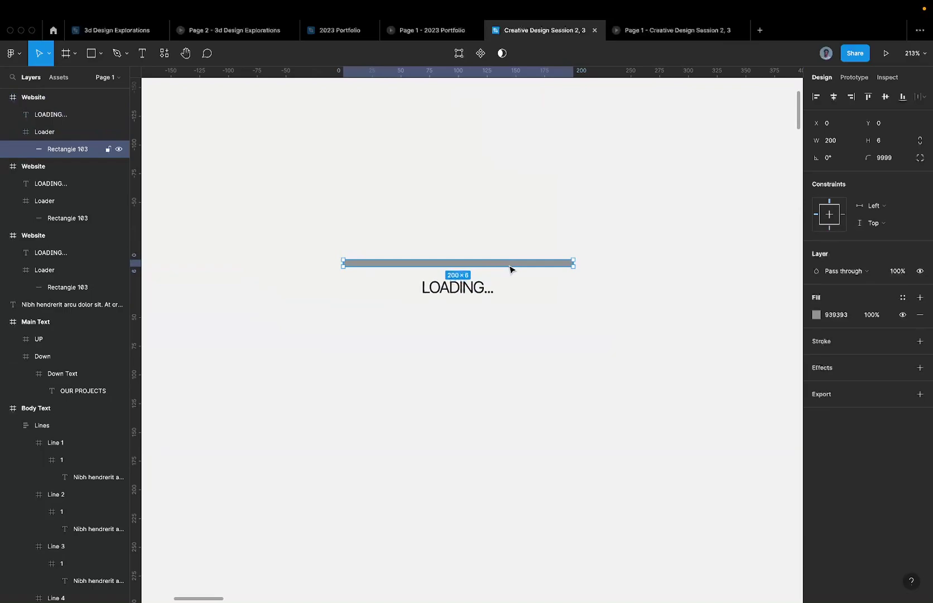
{"action": "left_click_drag", "start_coordinate": [509, 270], "coordinate": [360, 271]}
{"action": "key", "text": "super+z"}
{"action": "key", "text": "shift+Left"}
{"action": "key", "text": "shift+Left"}
{"action": "key", "text": "shift+Left"}
{"action": "key", "text": "shift+Left"}
{"action": "key", "text": "shift+Left"}
{"action": "key", "text": "shift+Left"}
{"action": "key", "text": "shift+Left"}
{"action": "key", "text": "shift+Left"}
{"action": "key", "text": "shift+Left"}
{"action": "key", "text": "shift+Left"}
{"action": "key", "text": "shift+Left"}
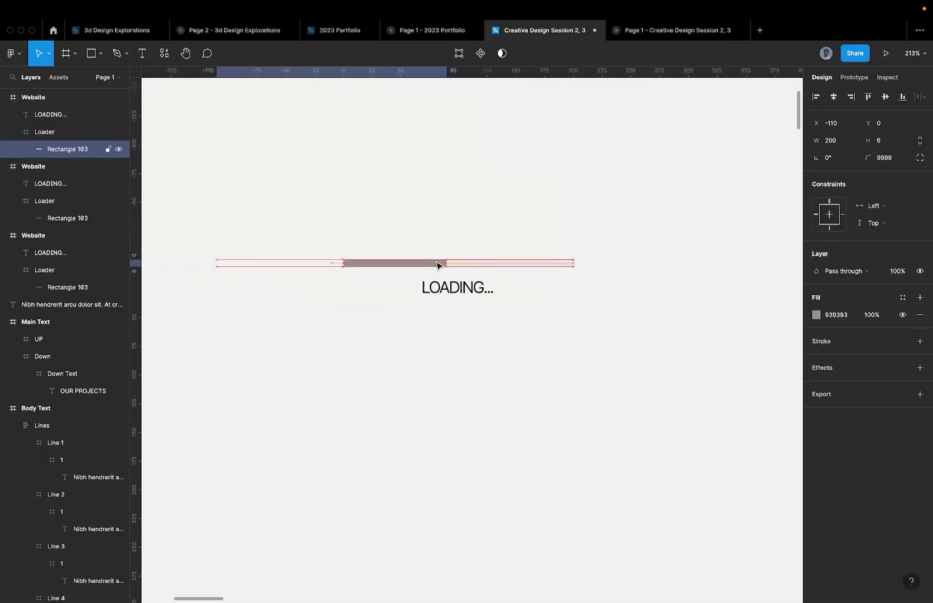
{"action": "key", "text": "shift+Left"}
{"action": "key", "text": "shift+Left"}
{"action": "key", "text": "shift+Left"}
{"action": "key", "text": "shift+Left"}
{"action": "key", "text": "shift+Left"}
{"action": "key", "text": "shift+Left"}
{"action": "key", "text": "shift+Left"}
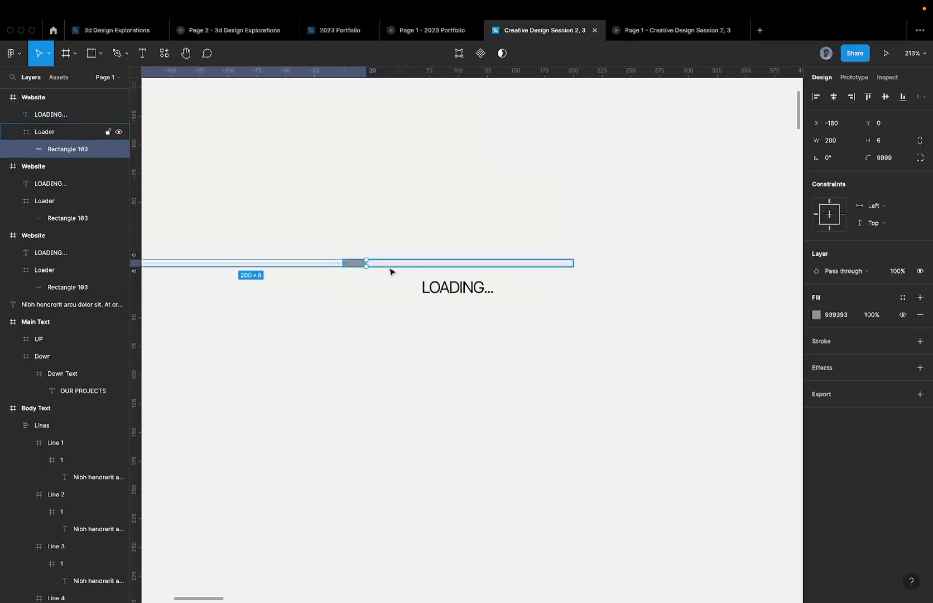
{"action": "scroll", "coordinate": [391, 268], "scroll_direction": "up", "scroll_amount": 5}
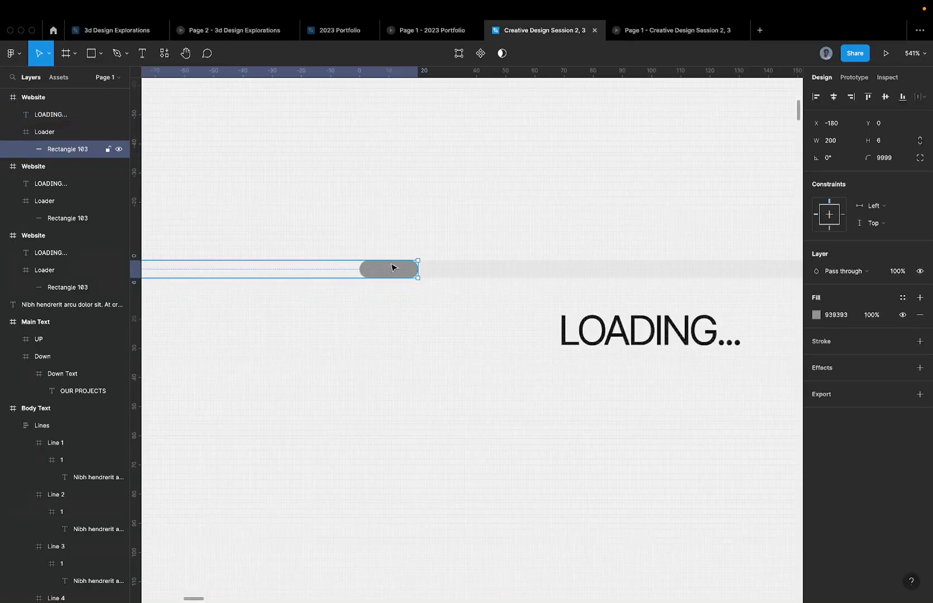
{"action": "key", "text": "shift+Left"}
{"action": "key", "text": "shift+Left"}
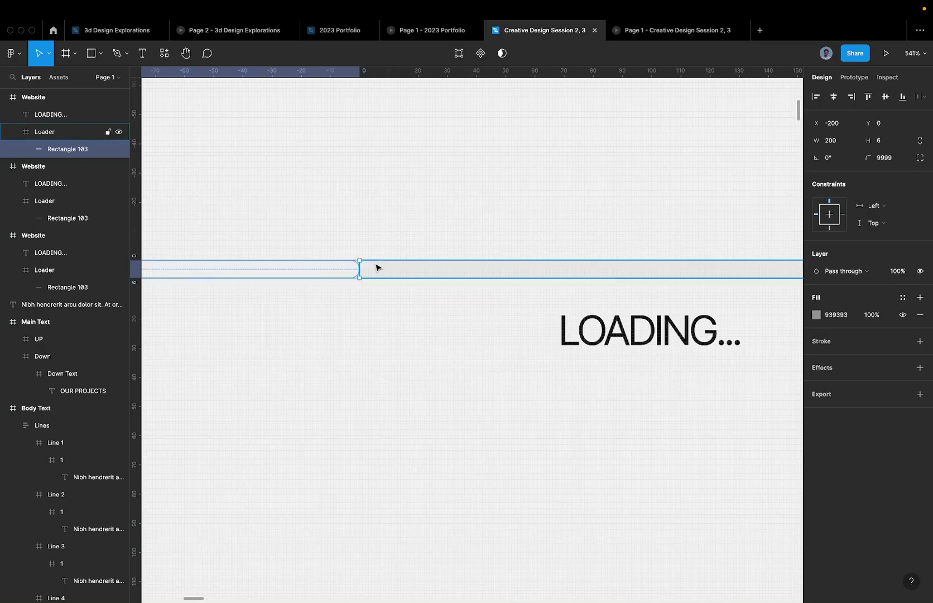
{"action": "scroll", "coordinate": [373, 266], "scroll_direction": "down", "scroll_amount": 8}
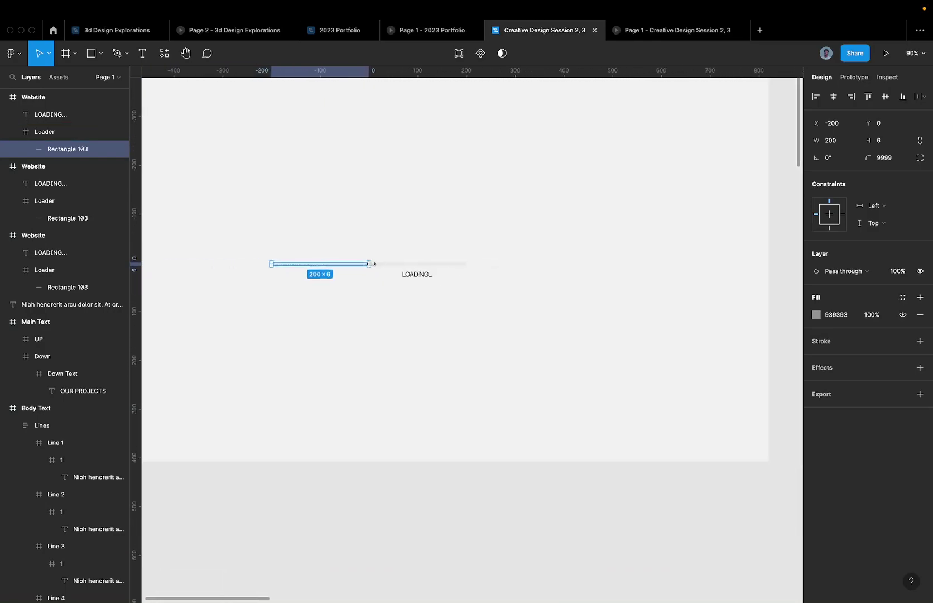
{"action": "scroll", "coordinate": [369, 260], "scroll_direction": "up", "scroll_amount": 3}
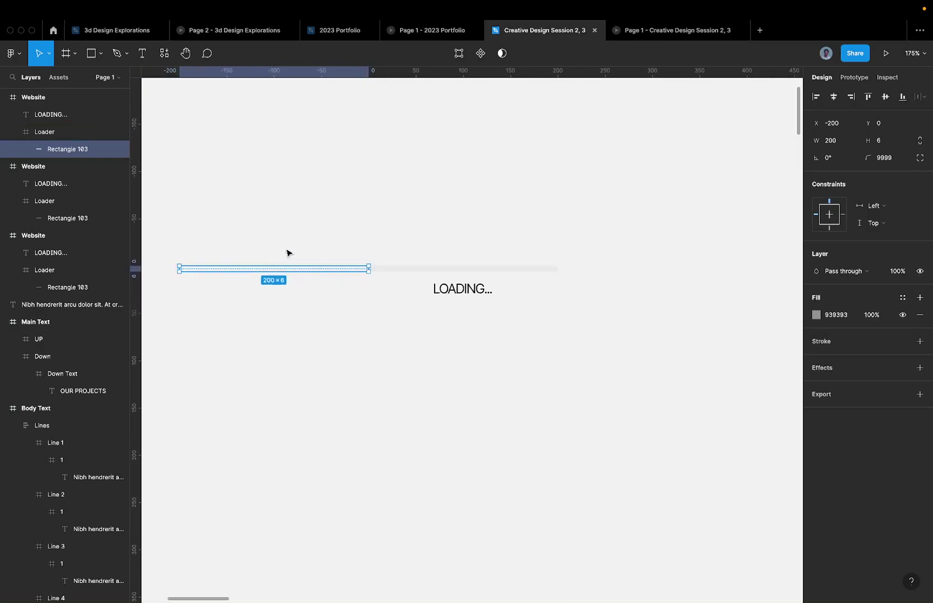
{"action": "scroll", "coordinate": [289, 254], "scroll_direction": "down", "scroll_amount": 6}
{"action": "scroll", "coordinate": [308, 270], "scroll_direction": "left", "scroll_amount": 5}
{"action": "scroll", "coordinate": [307, 272], "scroll_direction": "down", "scroll_amount": 2}
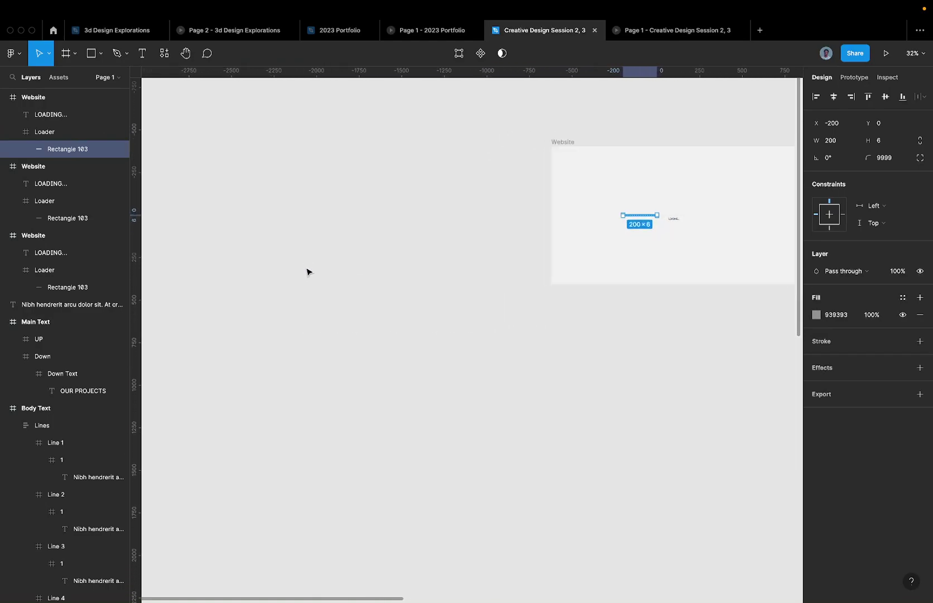
{"action": "scroll", "coordinate": [287, 279], "scroll_direction": "left", "scroll_amount": 1}
{"action": "scroll", "coordinate": [338, 265], "scroll_direction": "down", "scroll_amount": 4}
Duplicate the frame and move the copy's fill rectangle to X -136, about one-third filled
{"action": "left_click_drag", "start_coordinate": [470, 198], "coordinate": [314, 199]}
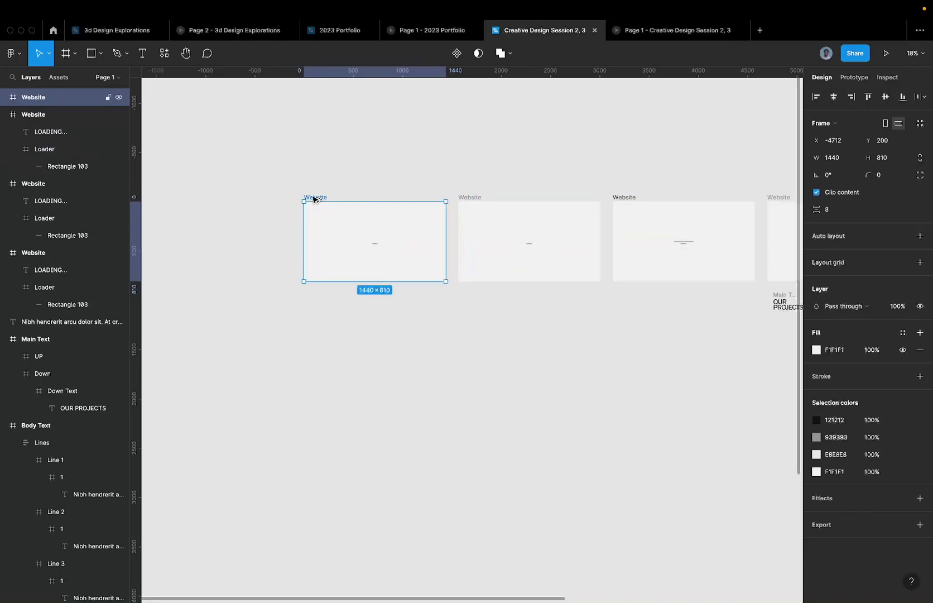
{"action": "scroll", "coordinate": [520, 248], "scroll_direction": "up", "scroll_amount": 5}
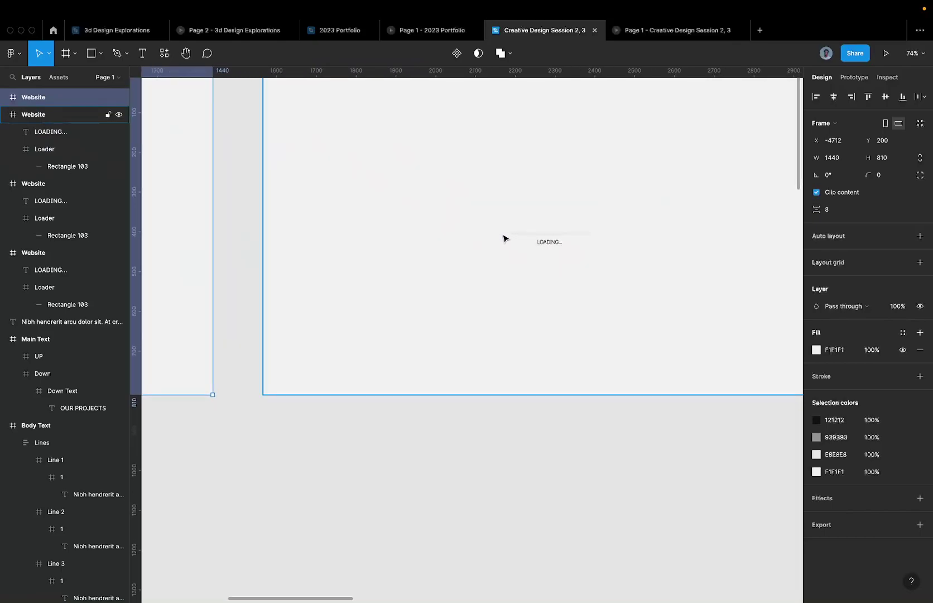
{"action": "left_click", "coordinate": [512, 234]}
{"action": "left_click", "coordinate": [512, 234]}
{"action": "scroll", "coordinate": [514, 234], "scroll_direction": "up", "scroll_amount": 5}
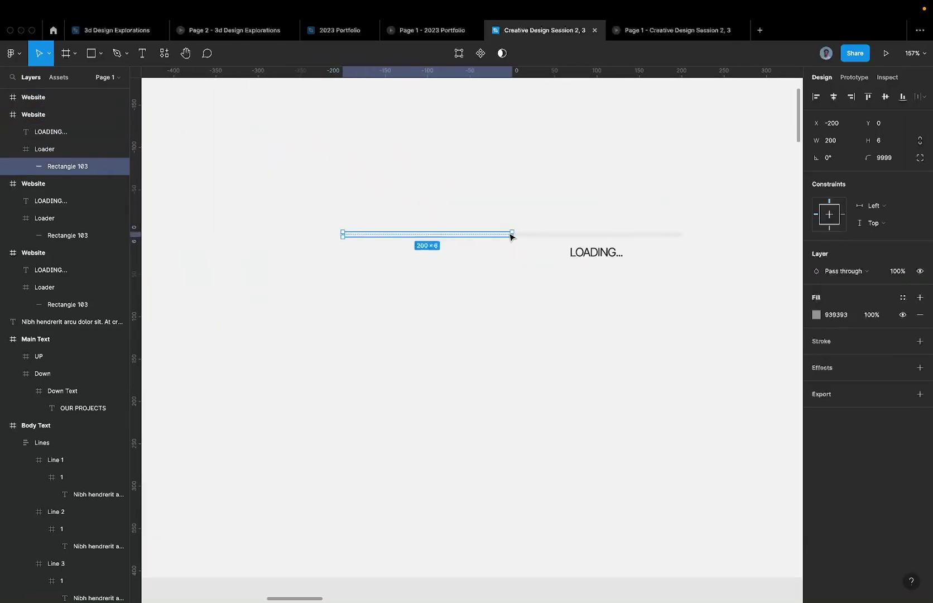
{"action": "left_click_drag", "start_coordinate": [493, 236], "coordinate": [598, 235]}
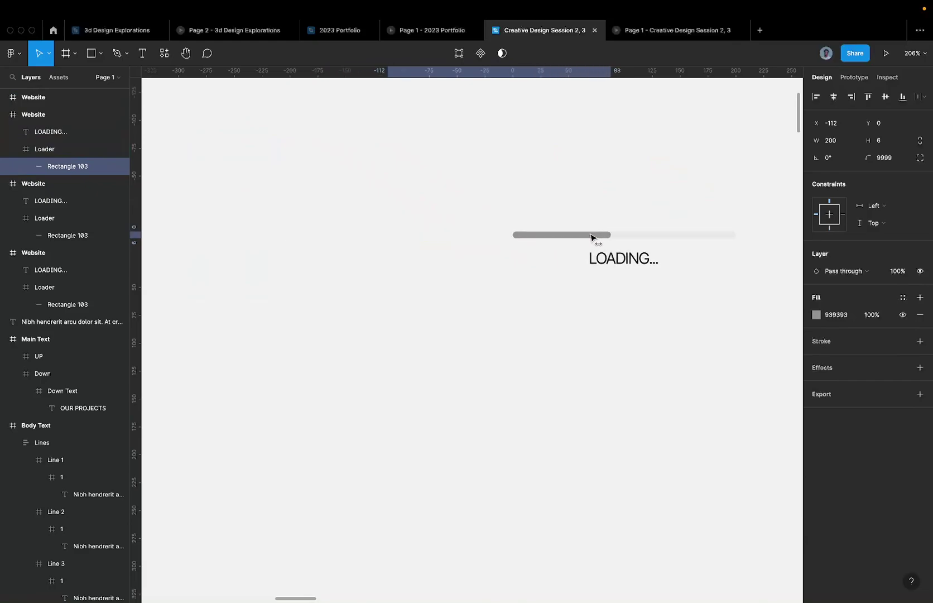
{"action": "scroll", "coordinate": [598, 235], "scroll_direction": "down", "scroll_amount": 5}
{"action": "scroll", "coordinate": [678, 216], "scroll_direction": "up", "scroll_amount": 2}
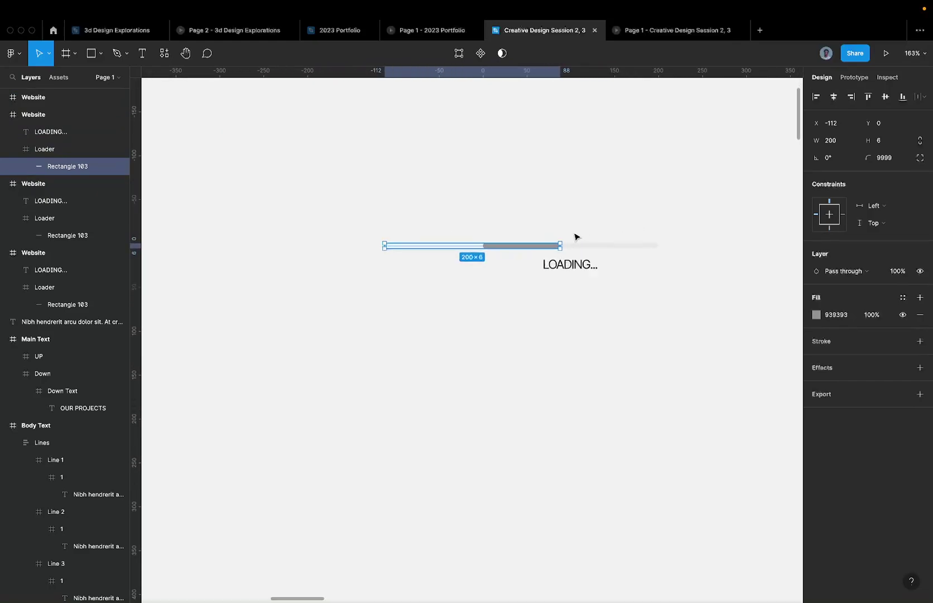
{"action": "scroll", "coordinate": [546, 246], "scroll_direction": "up", "scroll_amount": 3}
{"action": "left_click_drag", "start_coordinate": [544, 254], "coordinate": [511, 257]}
{"action": "scroll", "coordinate": [521, 257], "scroll_direction": "down", "scroll_amount": 3}
{"action": "scroll", "coordinate": [510, 257], "scroll_direction": "left", "scroll_amount": 3}
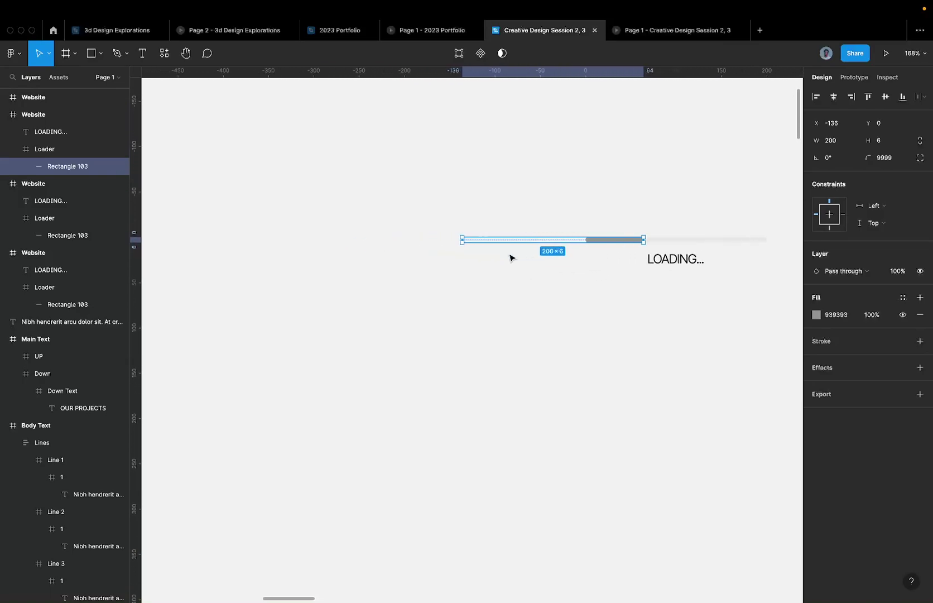
{"action": "scroll", "coordinate": [510, 256], "scroll_direction": "down", "scroll_amount": 4}
{"action": "left_click", "coordinate": [598, 431]}
{"action": "scroll", "coordinate": [596, 433], "scroll_direction": "left", "scroll_amount": 5}
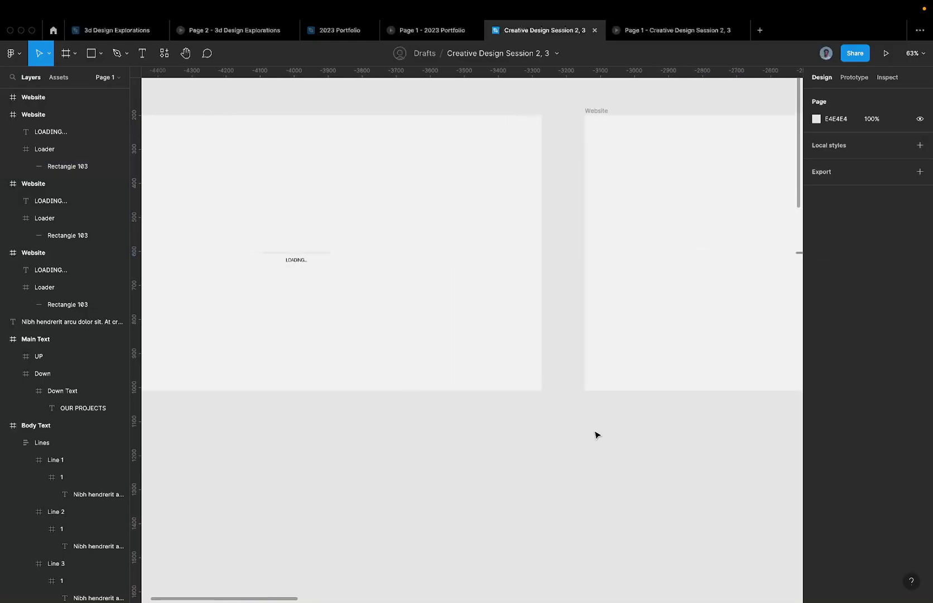
{"action": "scroll", "coordinate": [598, 435], "scroll_direction": "down", "scroll_amount": 2}
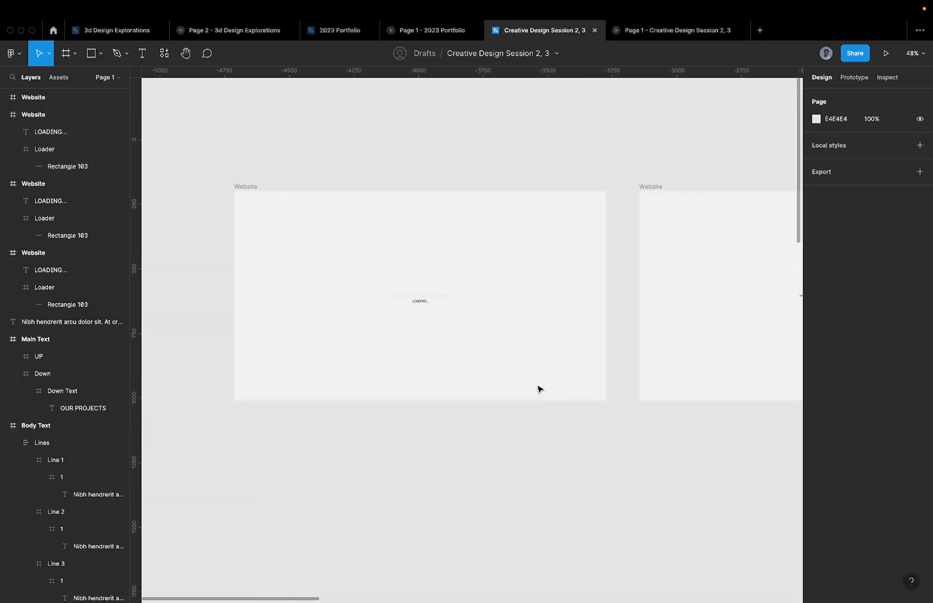
{"action": "scroll", "coordinate": [537, 390], "scroll_direction": "right", "scroll_amount": 10}
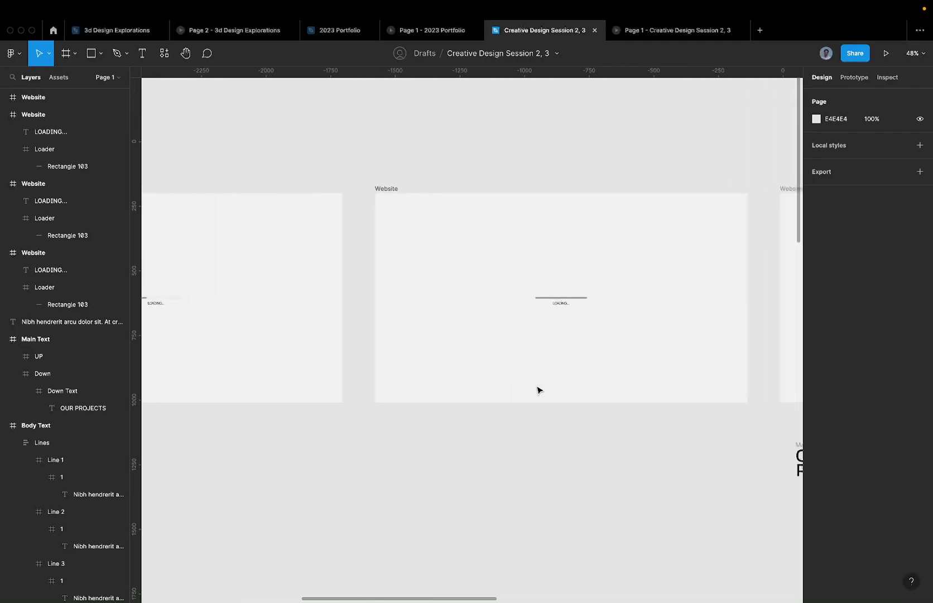
{"action": "scroll", "coordinate": [538, 390], "scroll_direction": "down", "scroll_amount": 4}
{"action": "scroll", "coordinate": [537, 390], "scroll_direction": "down", "scroll_amount": 3}
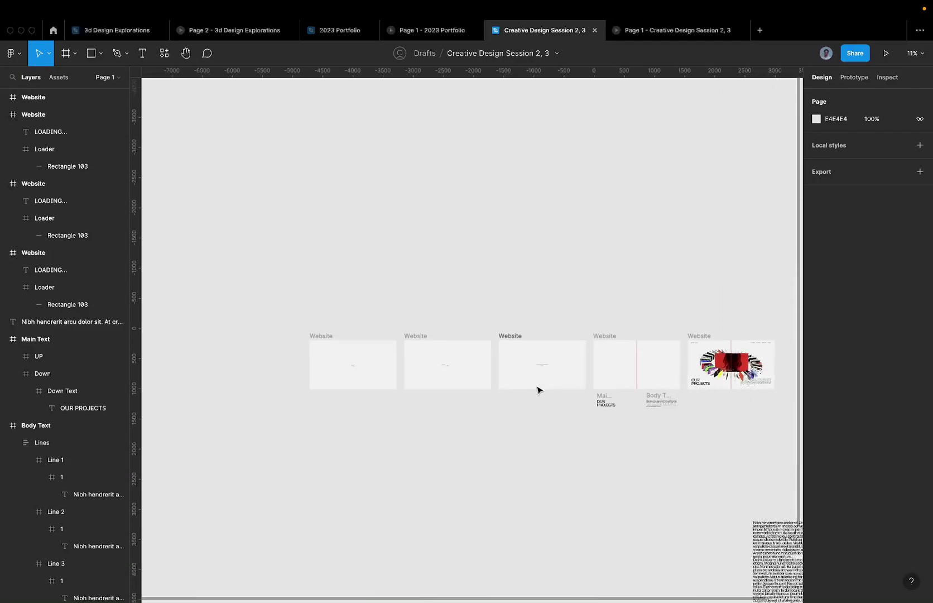
Shift two Website frames left and duplicate another Website frame beside them
{"action": "left_click", "coordinate": [409, 341]}
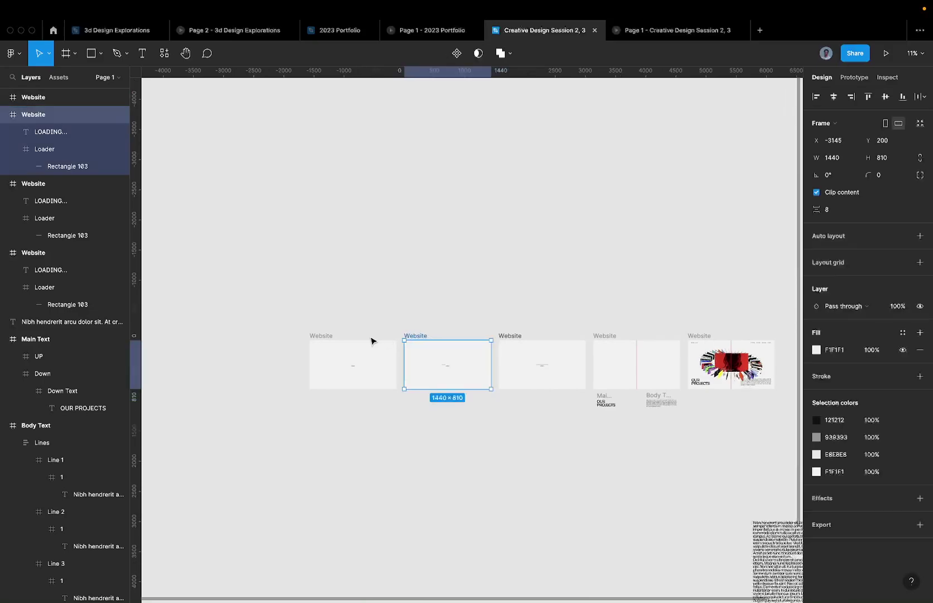
{"action": "left_click", "coordinate": [336, 336], "text": "shift"}
{"action": "left_click_drag", "start_coordinate": [327, 333], "coordinate": [236, 331]}
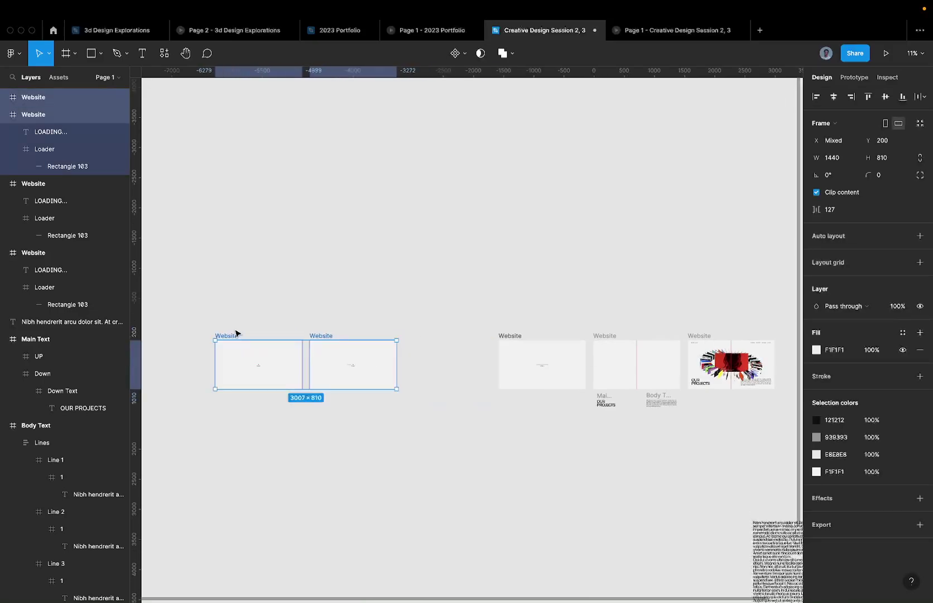
{"action": "left_click_drag", "start_coordinate": [508, 334], "coordinate": [413, 333]}
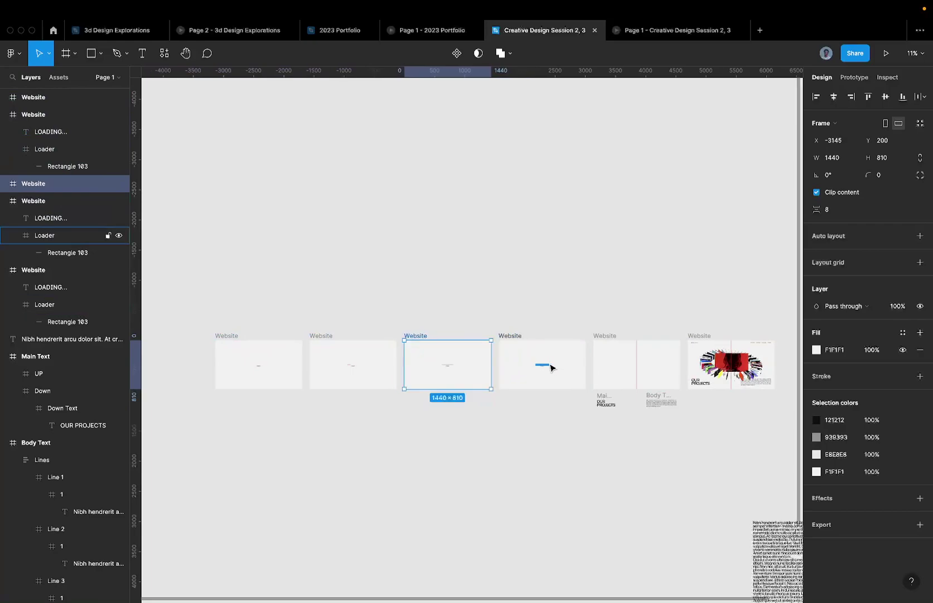
Wrap the new frame's LOADING... text in a clipping frame named text
{"action": "scroll", "coordinate": [555, 367], "scroll_direction": "up", "scroll_amount": 10}
{"action": "left_click", "coordinate": [432, 394]}
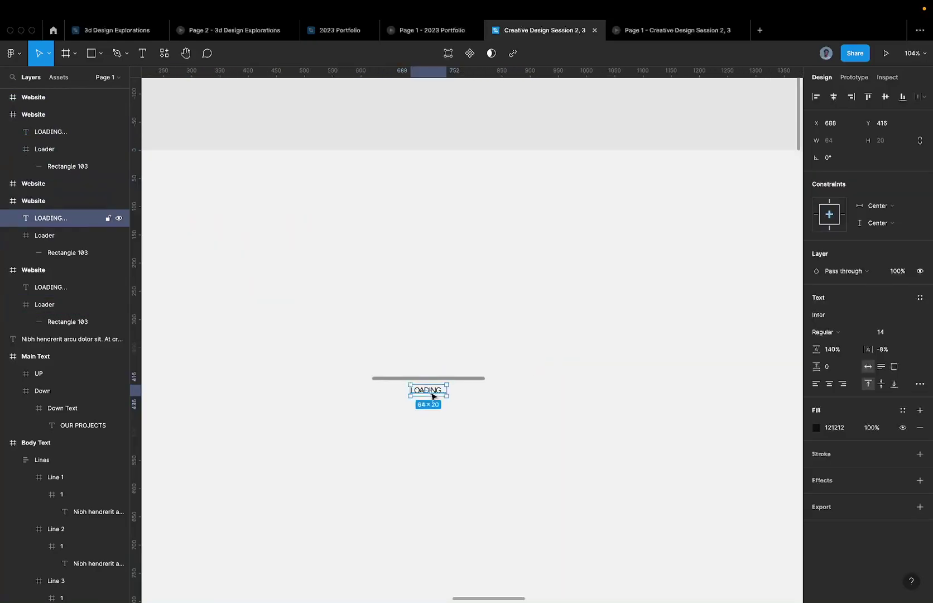
{"action": "scroll", "coordinate": [427, 391], "scroll_direction": "up", "scroll_amount": 3}
{"action": "scroll", "coordinate": [427, 390], "scroll_direction": "down", "scroll_amount": 3}
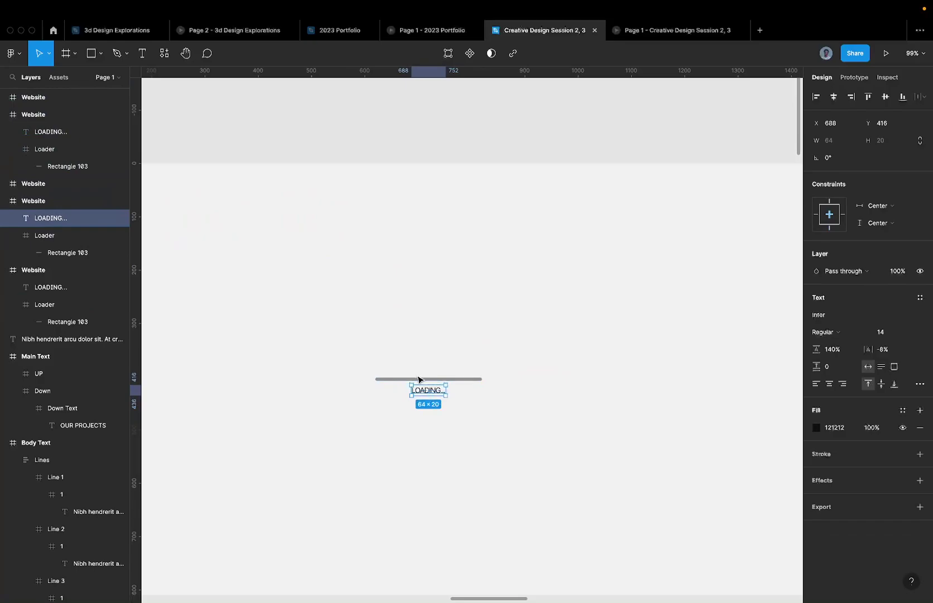
{"action": "scroll", "coordinate": [418, 379], "scroll_direction": "up", "scroll_amount": 4}
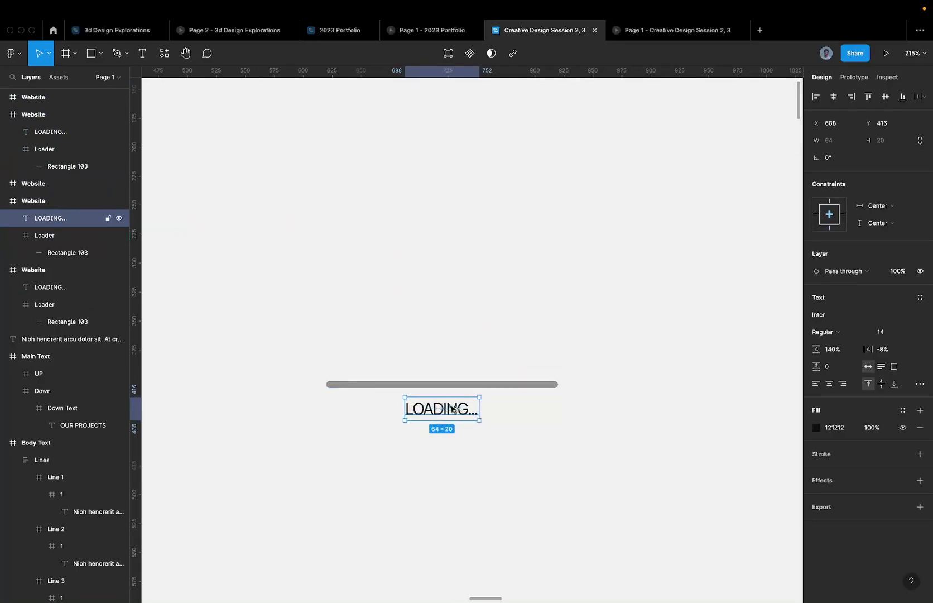
{"action": "key", "text": "super+alt+g"}
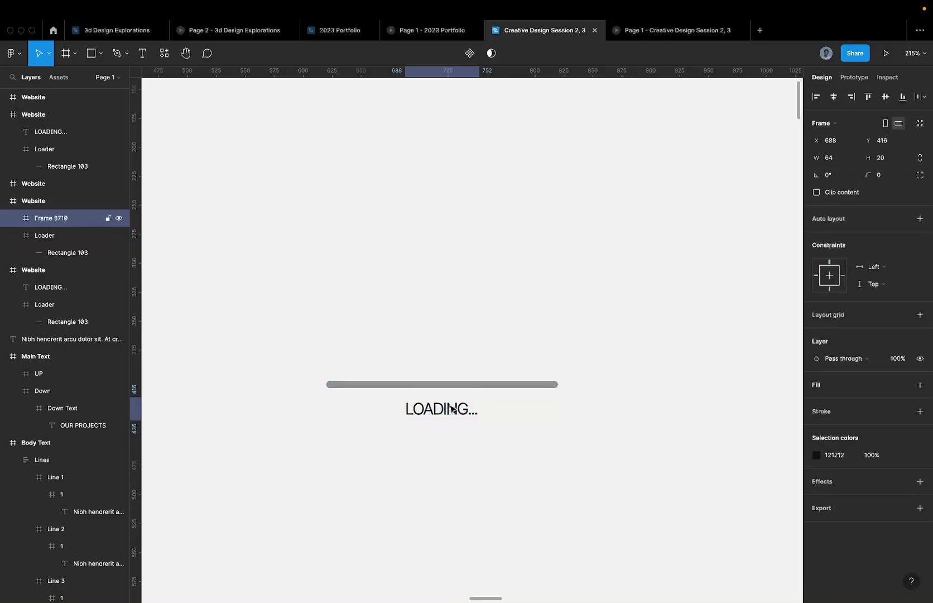
{"action": "scroll", "coordinate": [452, 410], "scroll_direction": "up", "scroll_amount": 2}
{"action": "scroll", "coordinate": [640, 395], "scroll_direction": "down", "scroll_amount": 3}
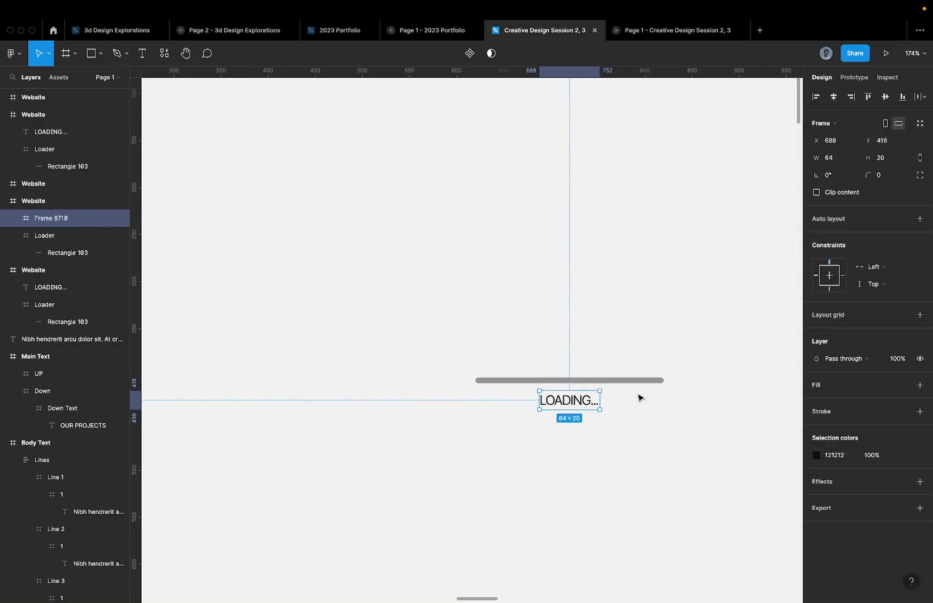
{"action": "key", "text": "super+r"}
{"action": "type", "text": "L"}
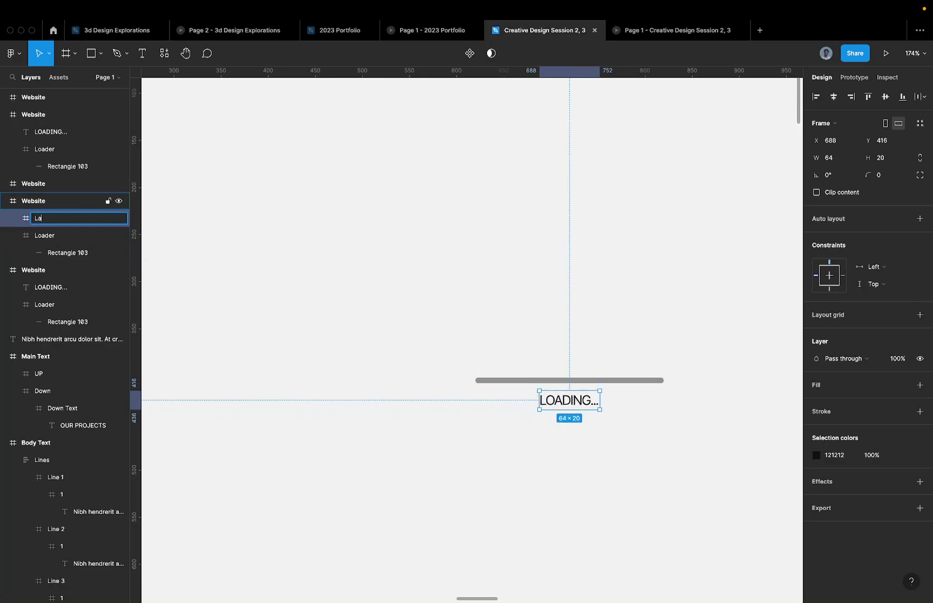
{"action": "type", "text": "ext"}
{"action": "key", "text": "Return"}
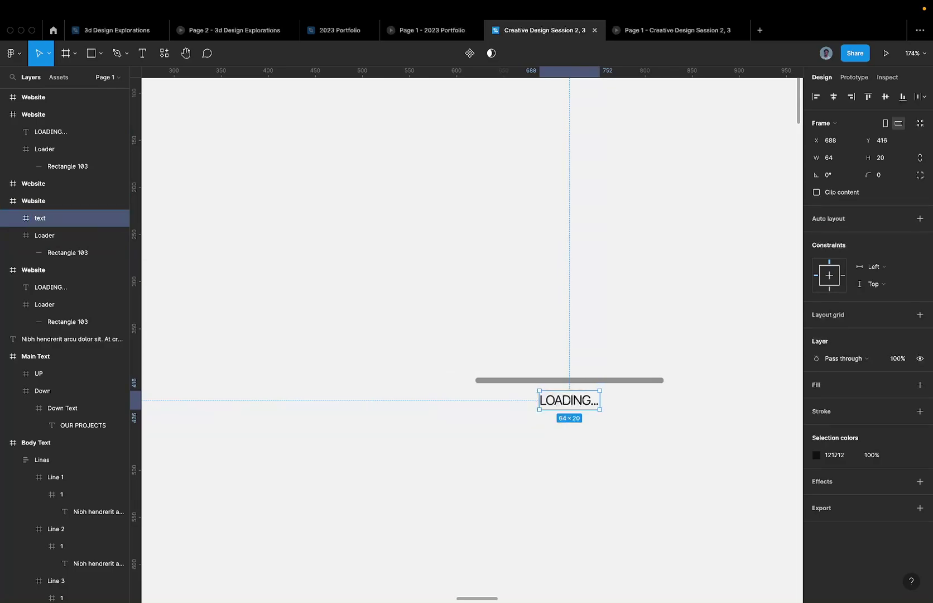
{"action": "left_click", "coordinate": [836, 192]}
{"action": "scroll", "coordinate": [632, 402], "scroll_direction": "down", "scroll_amount": 5}
{"action": "scroll", "coordinate": [632, 402], "scroll_direction": "up", "scroll_amount": 4}
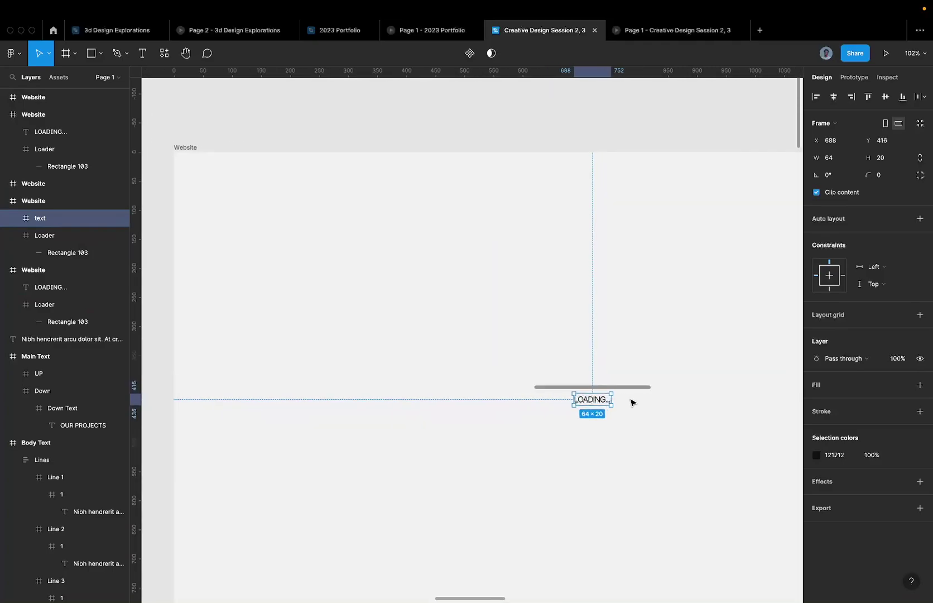
{"action": "scroll", "coordinate": [632, 402], "scroll_direction": "down", "scroll_amount": 10}
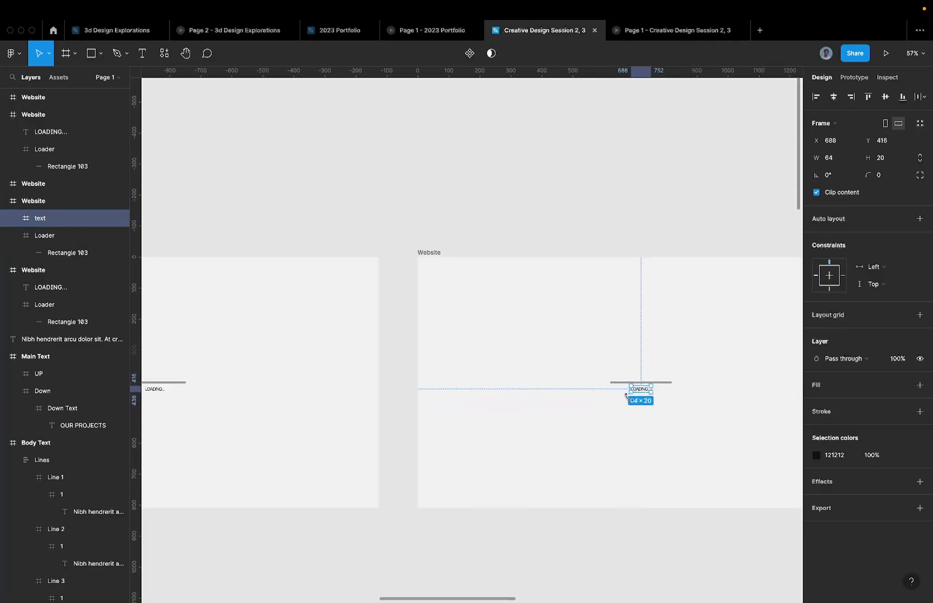
{"action": "scroll", "coordinate": [631, 401], "scroll_direction": "down", "scroll_amount": 1}
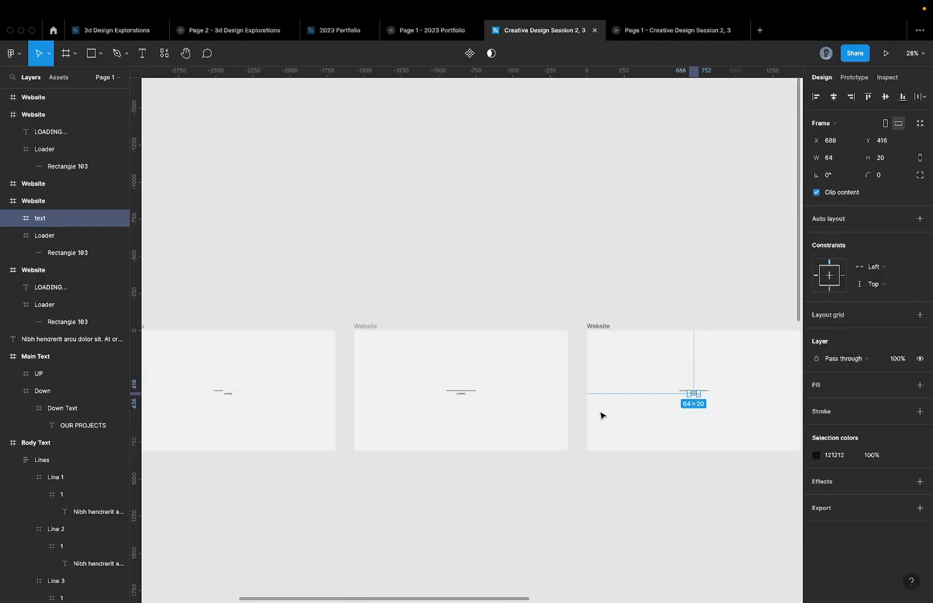
Wrap the LOADING... text in three other Website frames in their own frames
{"action": "left_click", "coordinate": [460, 397]}
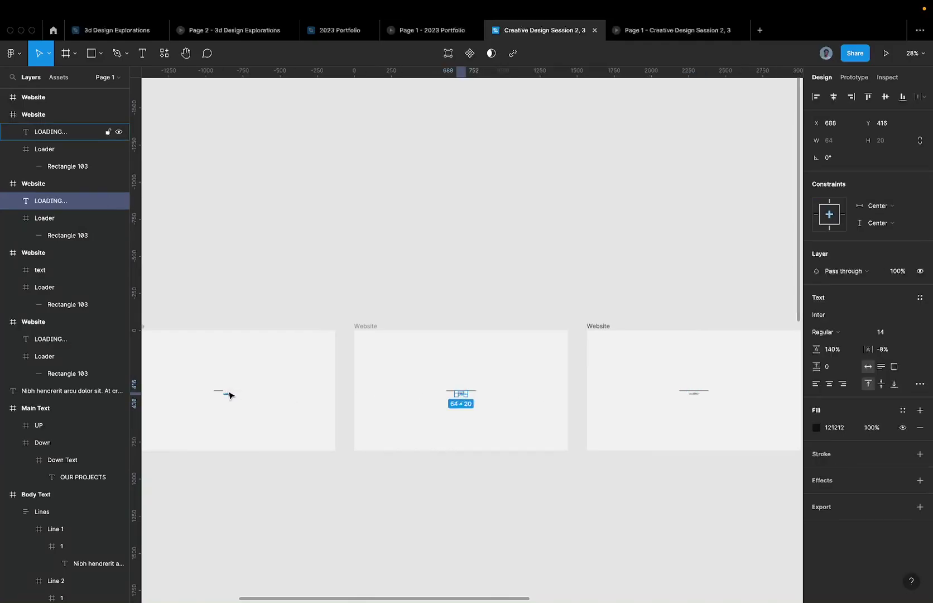
{"action": "left_click", "coordinate": [228, 392], "text": "shift"}
{"action": "scroll", "coordinate": [304, 383], "scroll_direction": "left", "scroll_amount": 2}
{"action": "left_click", "coordinate": [291, 384], "text": "shift"}
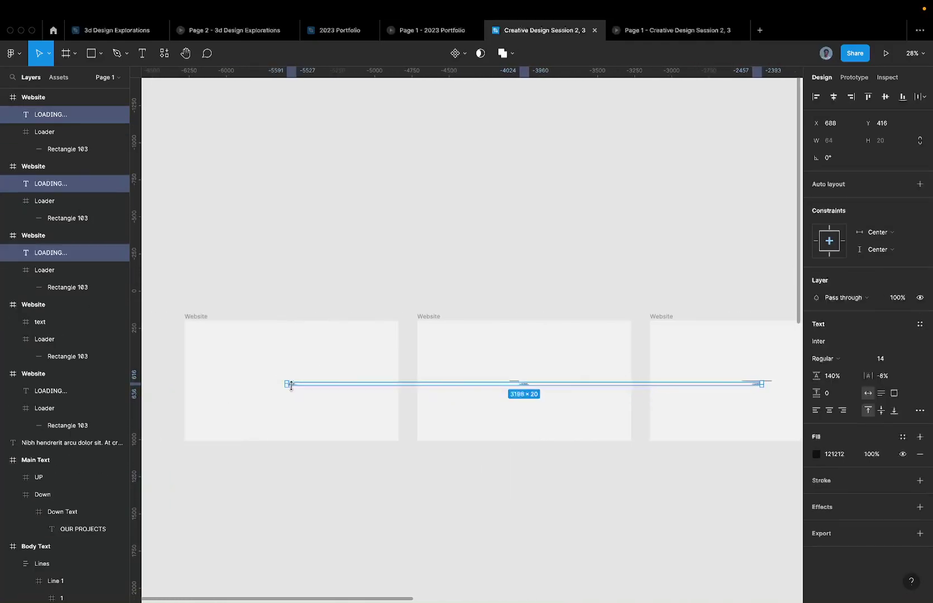
{"action": "key", "text": "super+shift+r"}
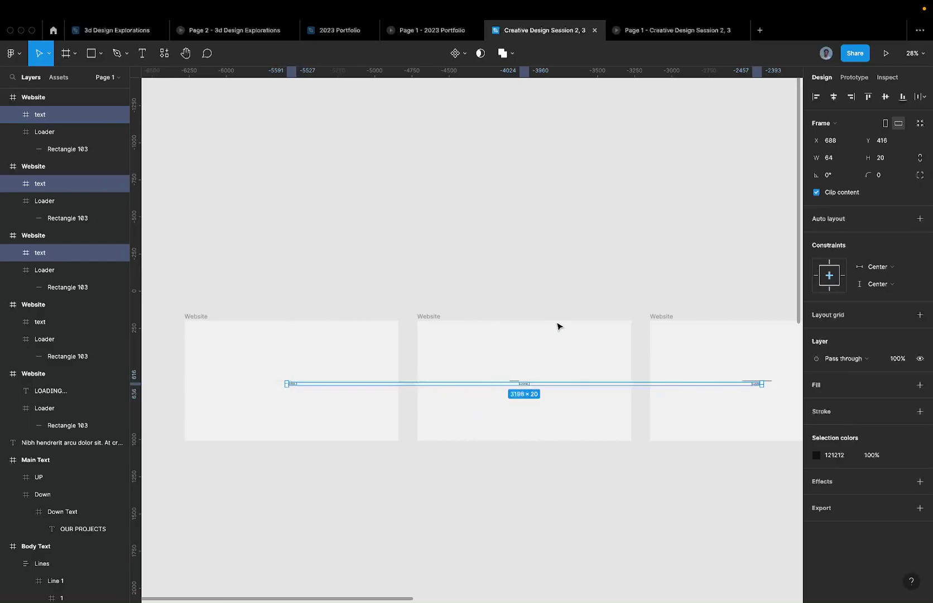
{"action": "scroll", "coordinate": [554, 328], "scroll_direction": "up", "scroll_amount": 5}
{"action": "left_click", "coordinate": [518, 424]}
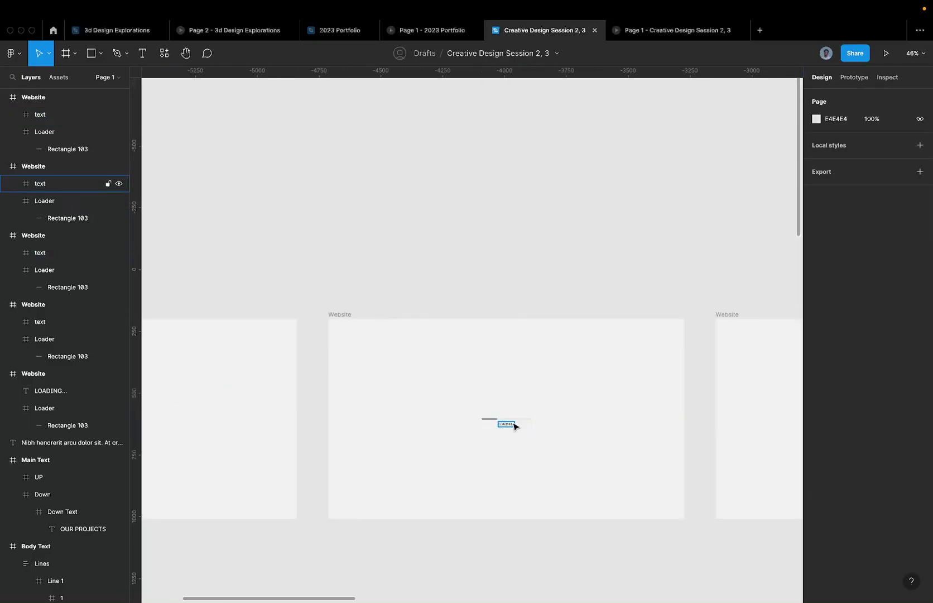
{"action": "scroll", "coordinate": [514, 424], "scroll_direction": "right", "scroll_amount": 3}
{"action": "scroll", "coordinate": [514, 426], "scroll_direction": "left", "scroll_amount": 3}
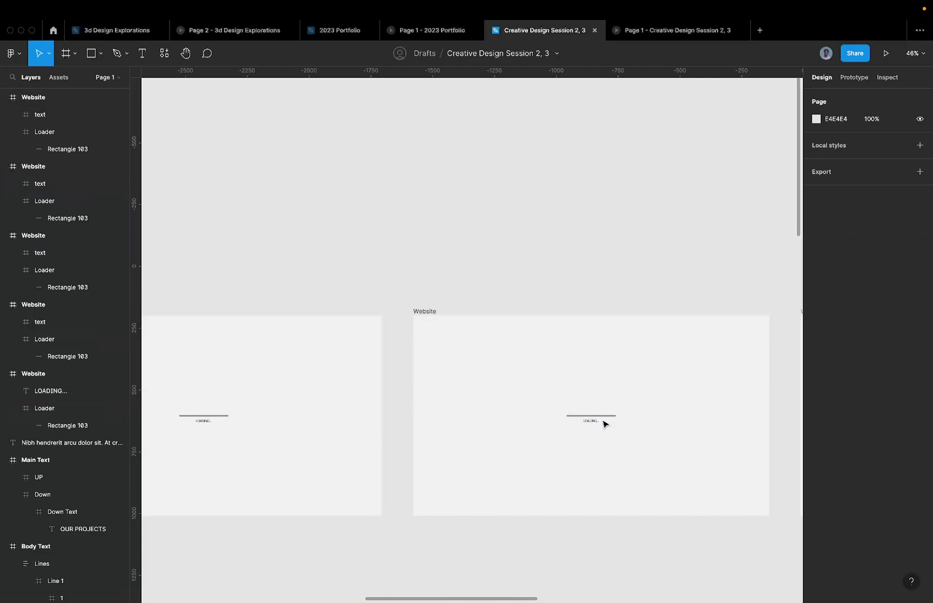
{"action": "scroll", "coordinate": [603, 424], "scroll_direction": "up", "scroll_amount": 5}
Nudge the LOADING... text down to Y 21 so it drops out of view
{"action": "left_click", "coordinate": [578, 427]}
{"action": "scroll", "coordinate": [578, 425], "scroll_direction": "up", "scroll_amount": 5}
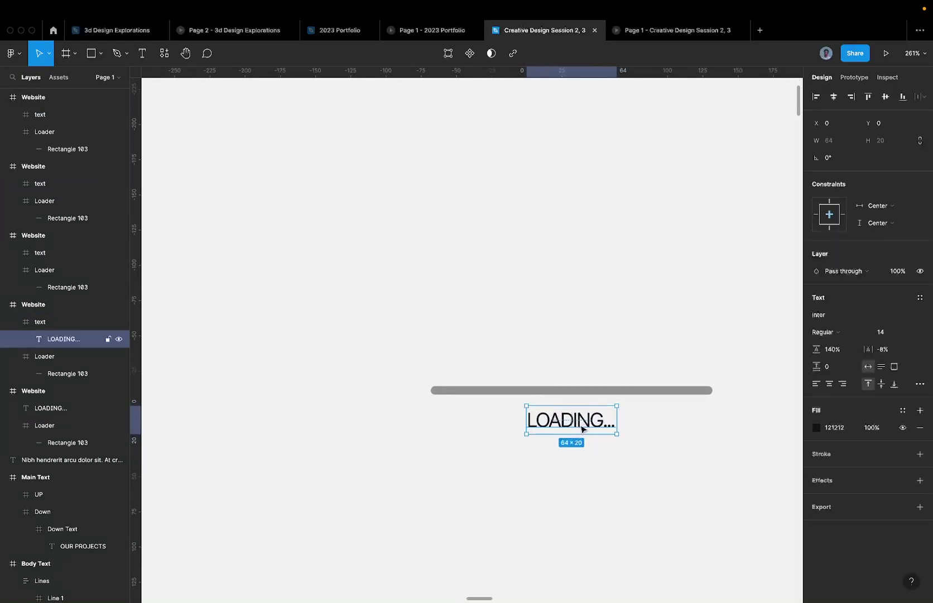
{"action": "key", "text": "Down"}
{"action": "key", "text": "Down"}
{"action": "key", "text": "Down"}
{"action": "key", "text": "Down"}
{"action": "key", "text": "Down"}
{"action": "key", "text": "Down"}
{"action": "key", "text": "Down"}
{"action": "key", "text": "Down"}
{"action": "key", "text": "Down"}
{"action": "key", "text": "Down"}
{"action": "key", "text": "Down"}
{"action": "key", "text": "Down"}
{"action": "key", "text": "Down"}
{"action": "key", "text": "Down"}
{"action": "key", "text": "Down"}
{"action": "key", "text": "Down"}
{"action": "key", "text": "Down"}
{"action": "key", "text": "Down"}
{"action": "key", "text": "Down"}
{"action": "key", "text": "Down"}
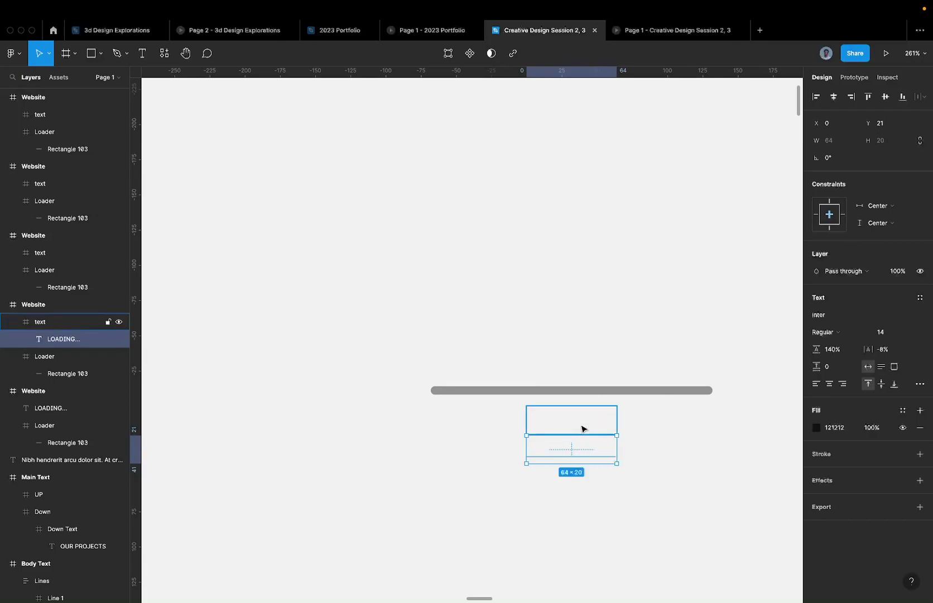
Wrap the Loader bar in a new frame named 'Loading Frame'
{"action": "left_click", "coordinate": [617, 388]}
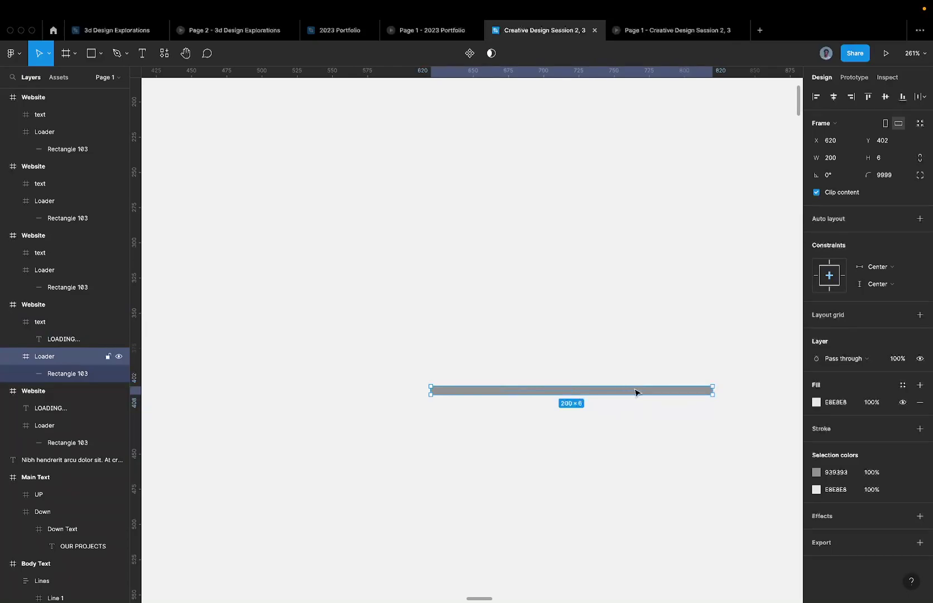
{"action": "scroll", "coordinate": [633, 395], "scroll_direction": "up", "scroll_amount": 5}
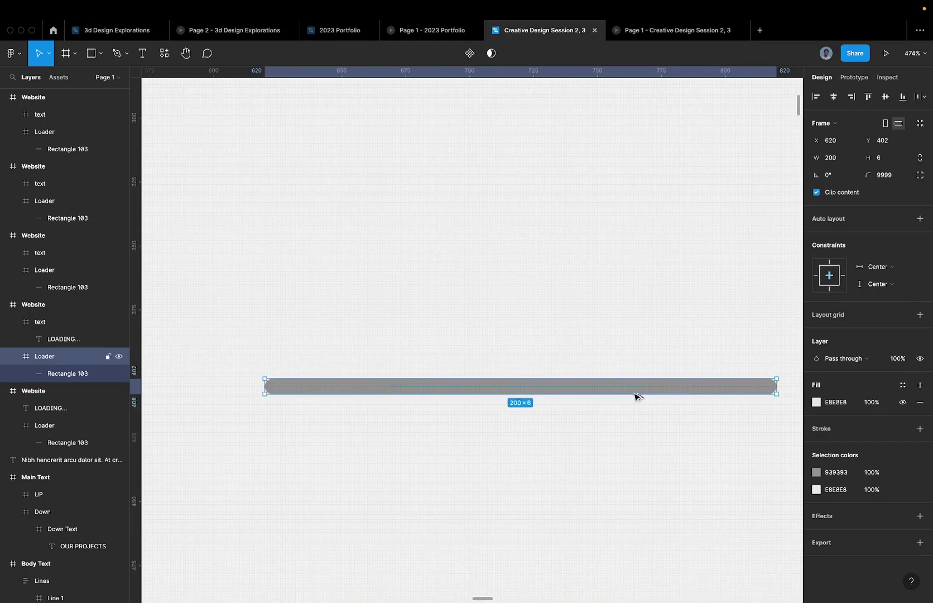
{"action": "key", "text": "super+alt+g"}
{"action": "scroll", "coordinate": [634, 396], "scroll_direction": "down", "scroll_amount": 2}
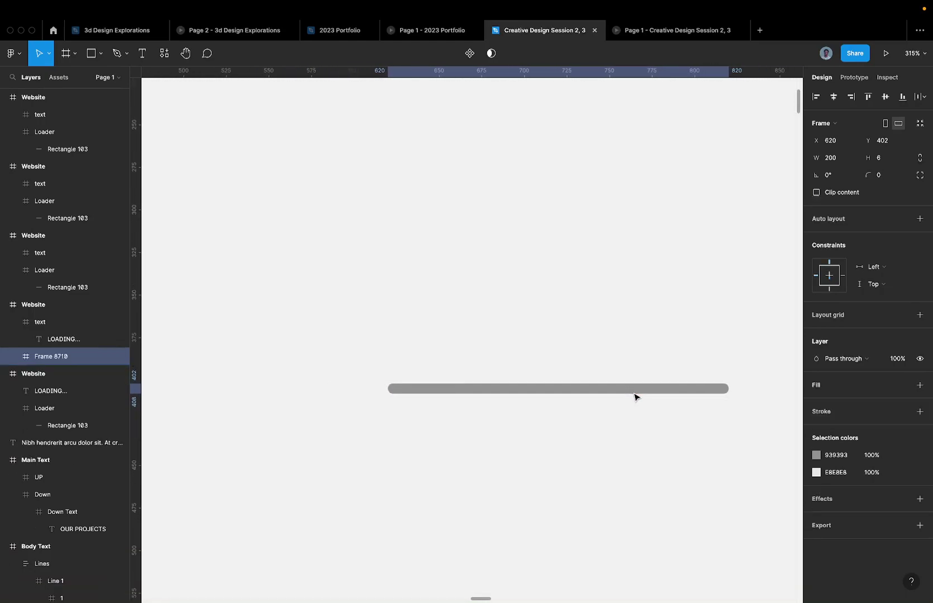
{"action": "key", "text": "super+r"}
{"action": "type", "text": "La"}
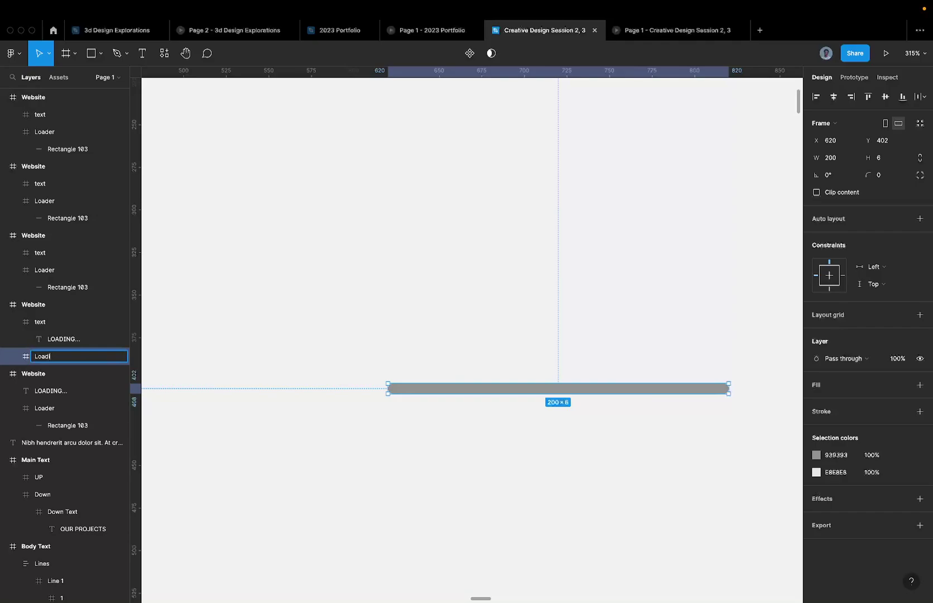
{"action": "type", "text": "ding Frame"}
{"action": "key", "text": "Return"}
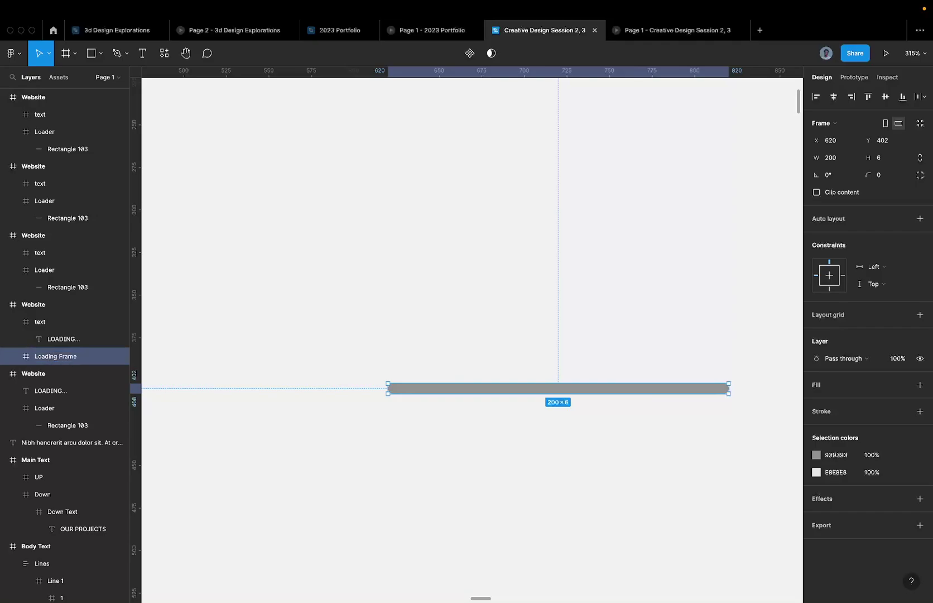
Turn on Clip content for Loading Frame and nudge the Loader to Y 6 so it's hidden
{"action": "left_click", "coordinate": [846, 195]}
{"action": "key", "text": "ctrl+v"}
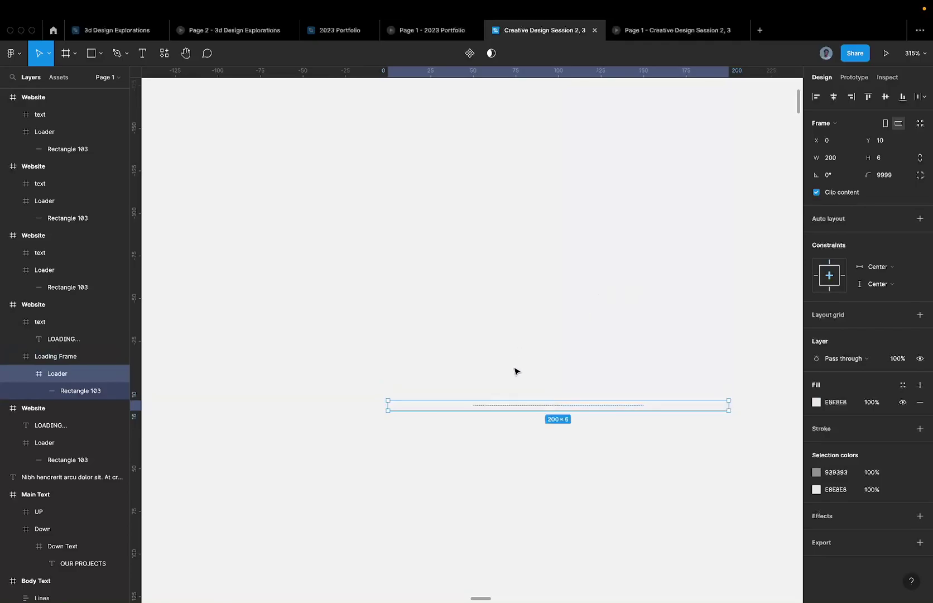
{"action": "key", "text": "Up"}
{"action": "key", "text": "Up"}
{"action": "key", "text": "Up"}
{"action": "key", "text": "Up"}
{"action": "key", "text": "Up"}
{"action": "key", "text": "Down"}
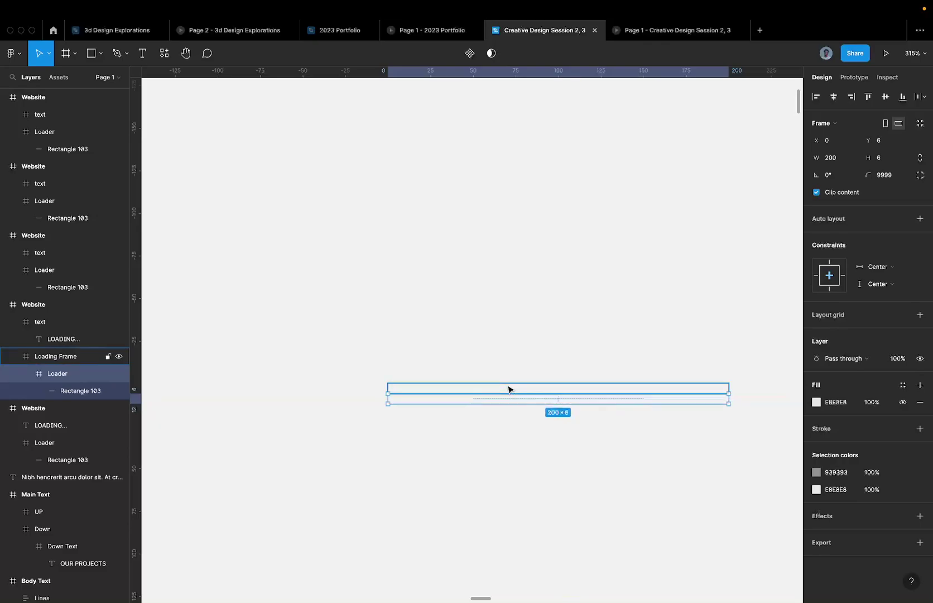
{"action": "scroll", "coordinate": [508, 389], "scroll_direction": "down", "scroll_amount": 5}
{"action": "left_click", "coordinate": [509, 388]}
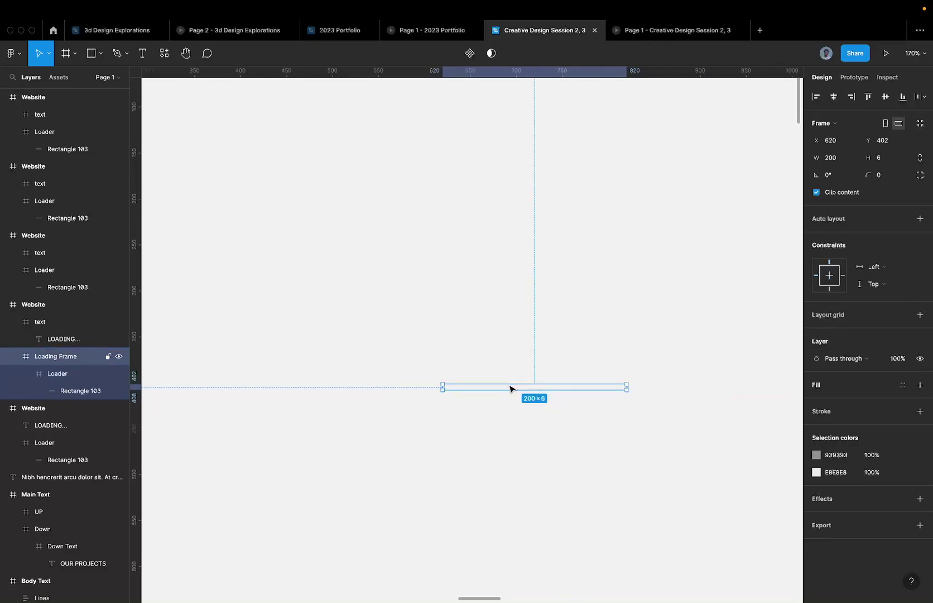
{"action": "scroll", "coordinate": [509, 389], "scroll_direction": "down", "scroll_amount": 3}
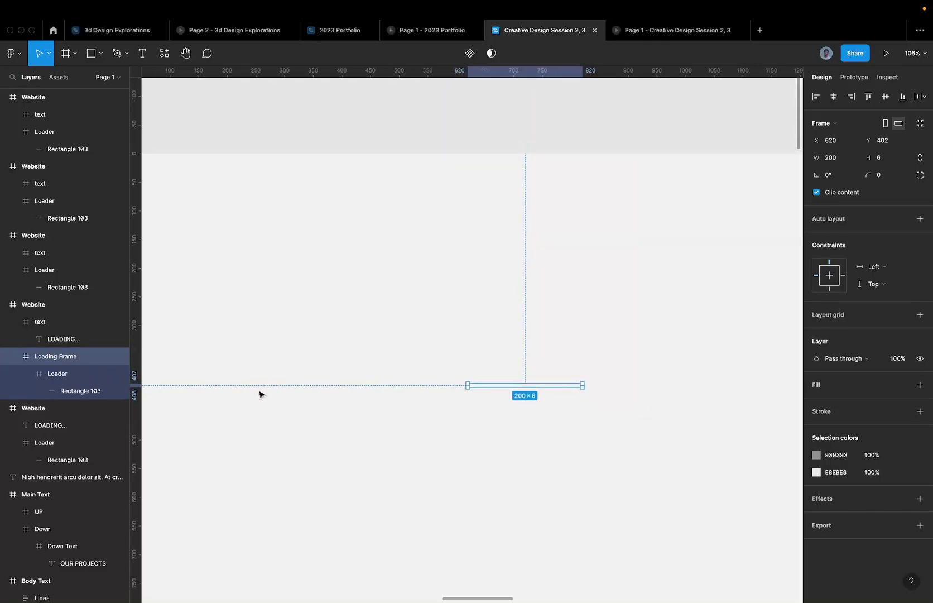
{"action": "double_click", "coordinate": [44, 359]}
{"action": "key", "text": "ctrl+c"}
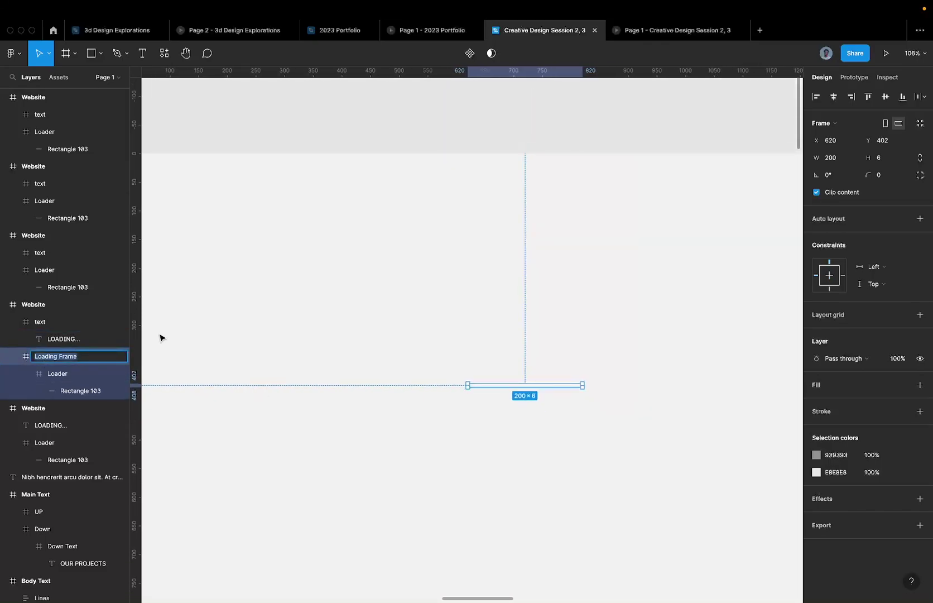
{"action": "scroll", "coordinate": [342, 350], "scroll_direction": "down", "scroll_amount": 3}
{"action": "scroll", "coordinate": [423, 365], "scroll_direction": "down", "scroll_amount": 3}
Wrap the neighbouring frame's Loader bar in a frame named 'Loading Frame'
{"action": "scroll", "coordinate": [558, 327], "scroll_direction": "left", "scroll_amount": 3}
{"action": "left_click", "coordinate": [487, 329]}
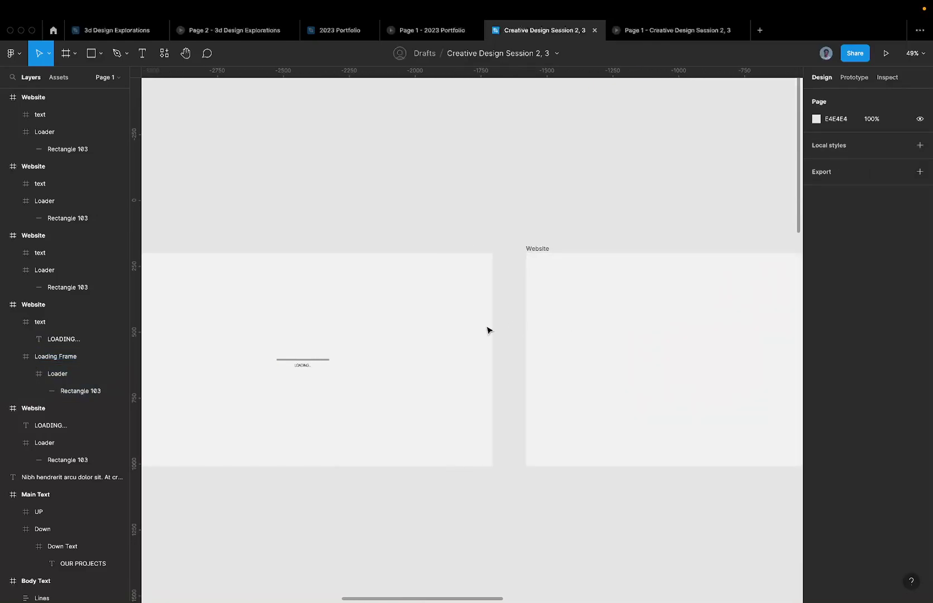
{"action": "left_click", "coordinate": [323, 360]}
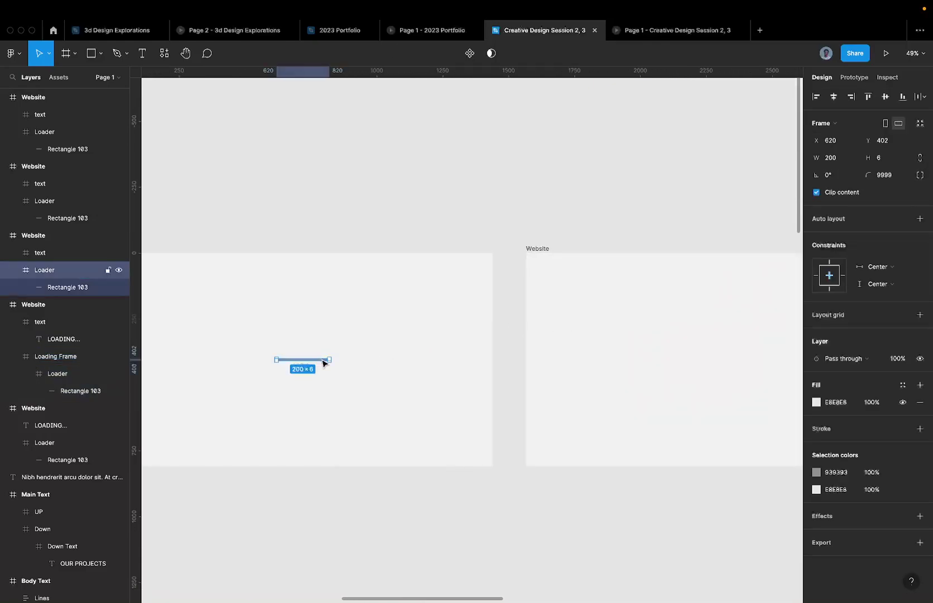
{"action": "key", "text": "ctrl+alt+g"}
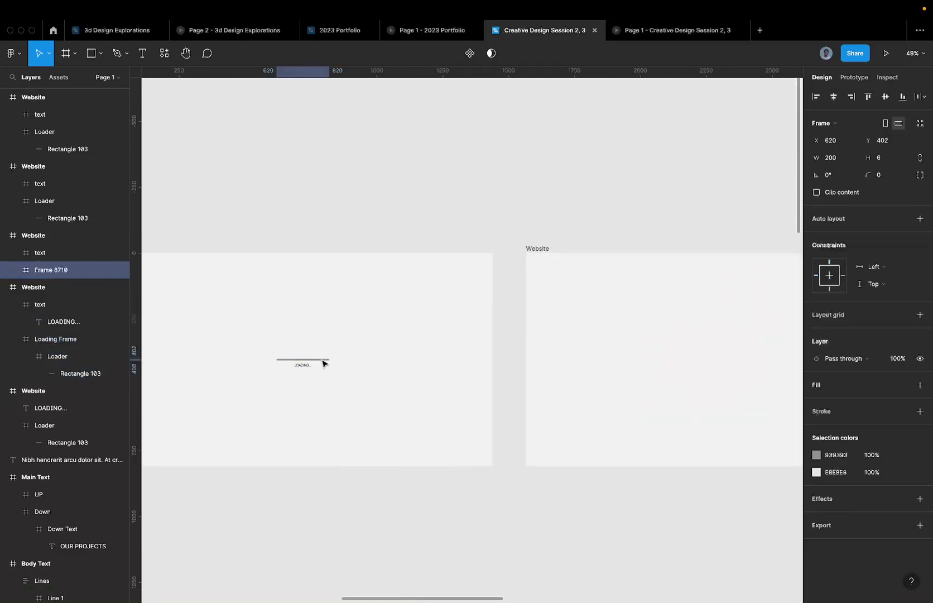
{"action": "key", "text": "ctrl+r"}
{"action": "type", "text": "Loading Frame"}
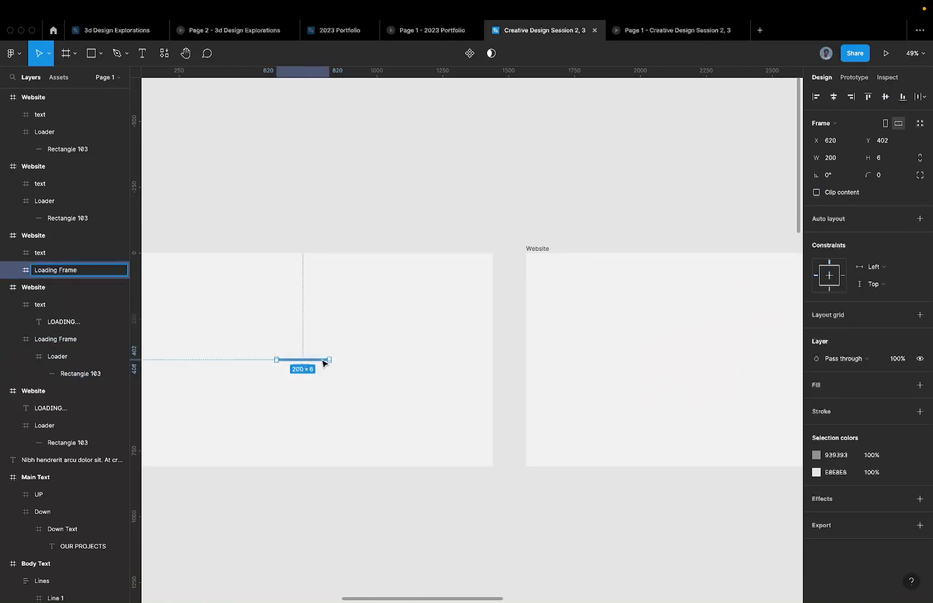
{"action": "key", "text": "Return"}
Frame the next Website frame's loader bar and name the frame 'Loading Frame' too
{"action": "scroll", "coordinate": [324, 363], "scroll_direction": "left", "scroll_amount": 4}
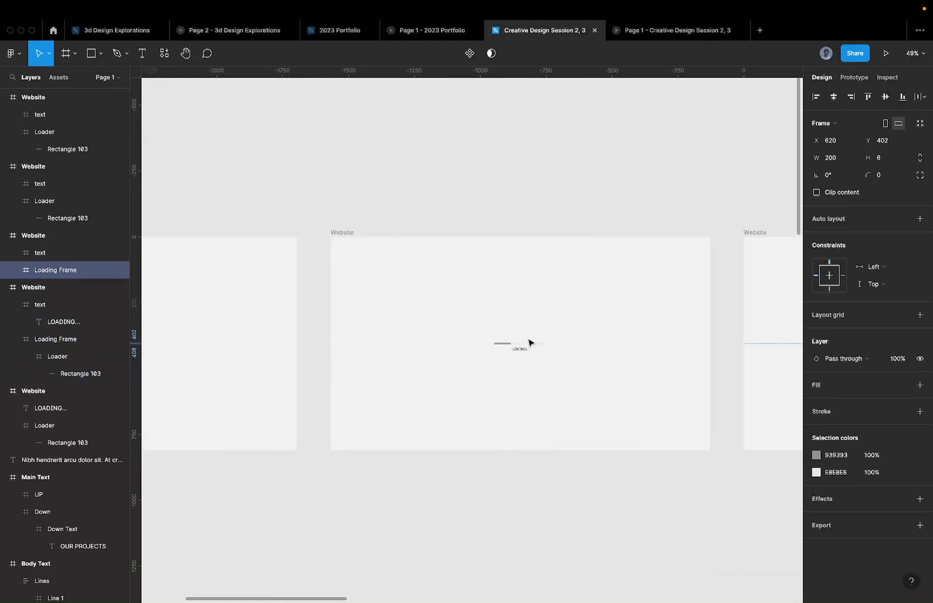
{"action": "left_click", "coordinate": [529, 342]}
{"action": "scroll", "coordinate": [528, 342], "scroll_direction": "up", "scroll_amount": 5, "text": "ctrl"}
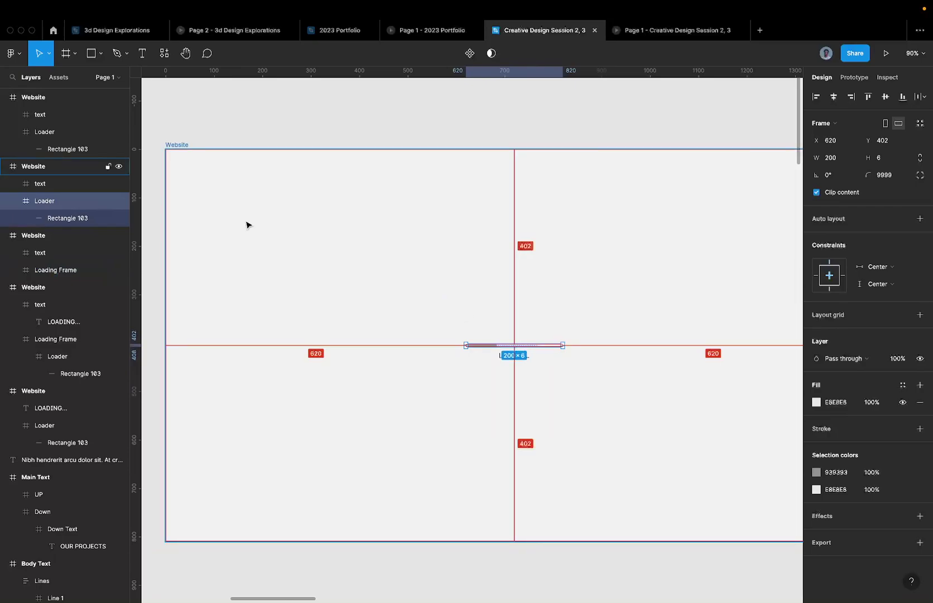
{"action": "key", "text": "ctrl+alt+g"}
{"action": "key", "text": "ctrl+r"}
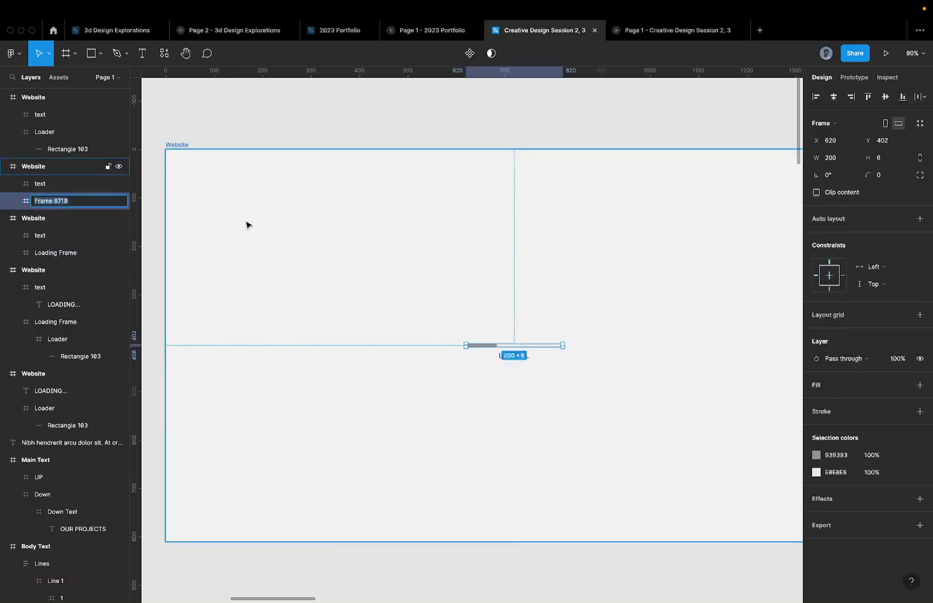
{"action": "key", "text": "ctrl+v"}
{"action": "key", "text": "Return"}
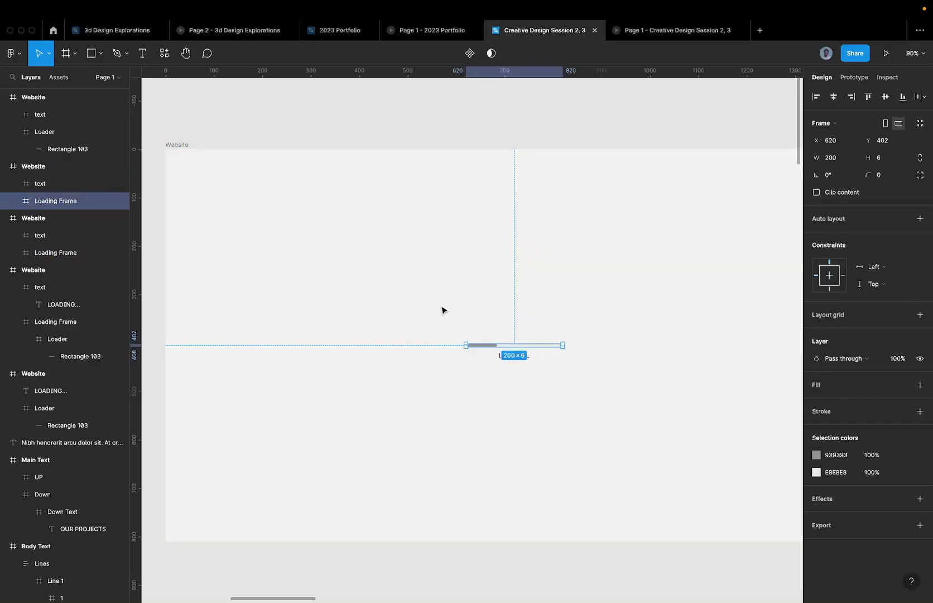
Give the leftmost Website frame's loader its own 'Loading Frame' wrapper as well
{"action": "scroll", "coordinate": [440, 310], "scroll_direction": "down", "scroll_amount": 10, "text": "ctrl"}
{"action": "left_click", "coordinate": [309, 308]}
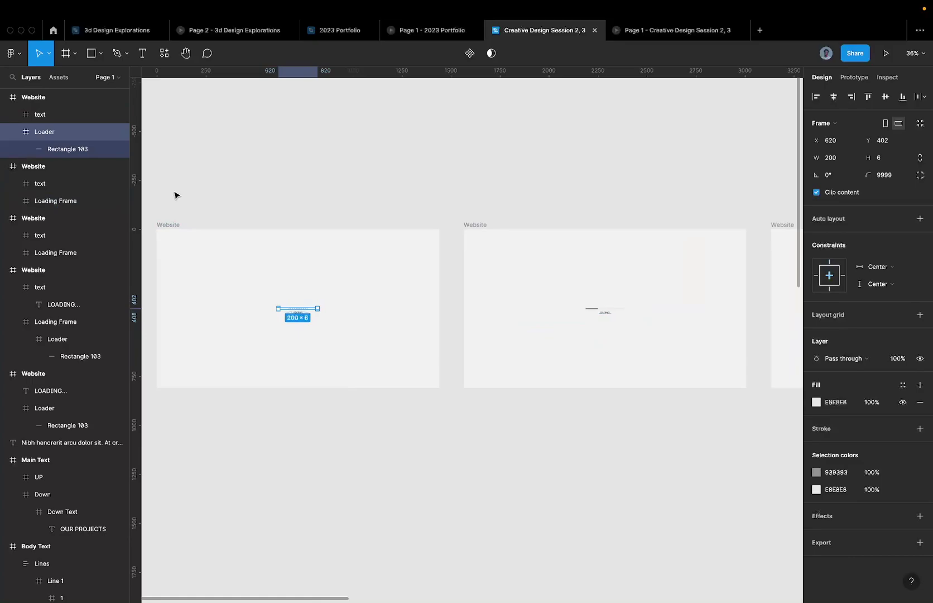
{"action": "key", "text": "ctrl+alt+g"}
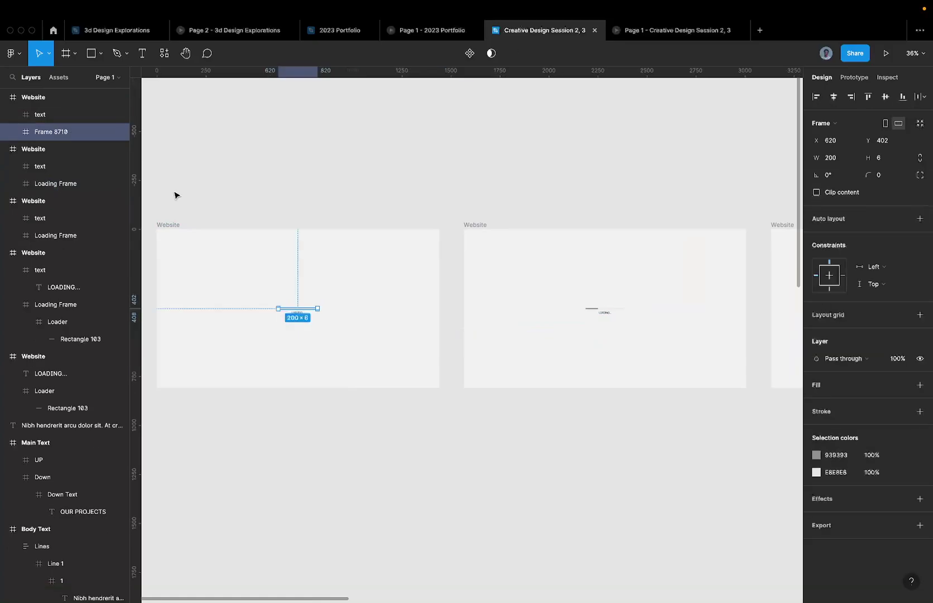
{"action": "key", "text": "super+r"}
{"action": "key", "text": "super+v"}
{"action": "key", "text": "Return"}
{"action": "scroll", "coordinate": [475, 193], "scroll_direction": "down", "scroll_amount": 5}
{"action": "scroll", "coordinate": [475, 193], "scroll_direction": "up", "scroll_amount": 3}
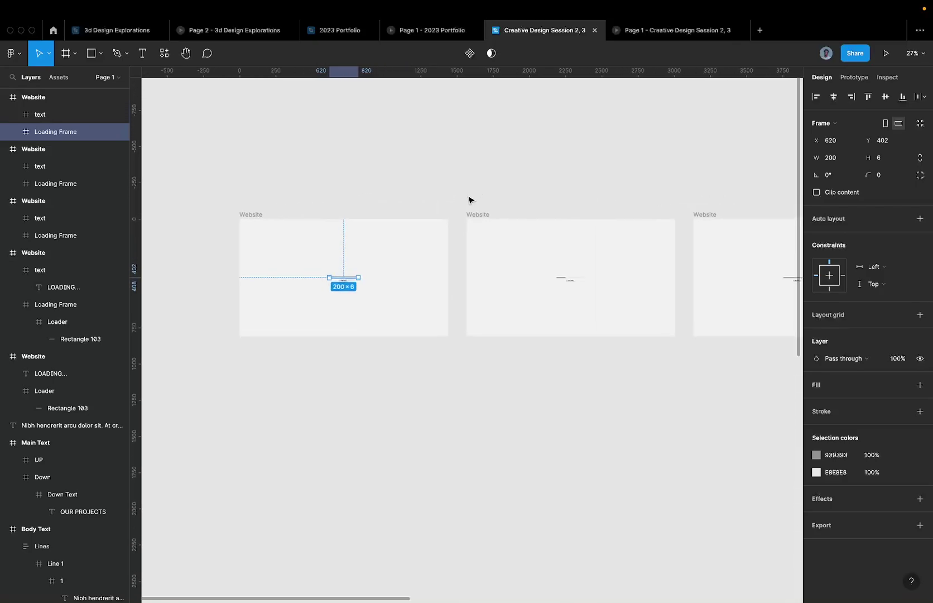
{"action": "scroll", "coordinate": [383, 246], "scroll_direction": "up", "scroll_amount": 4}
{"action": "left_click", "coordinate": [327, 250]}
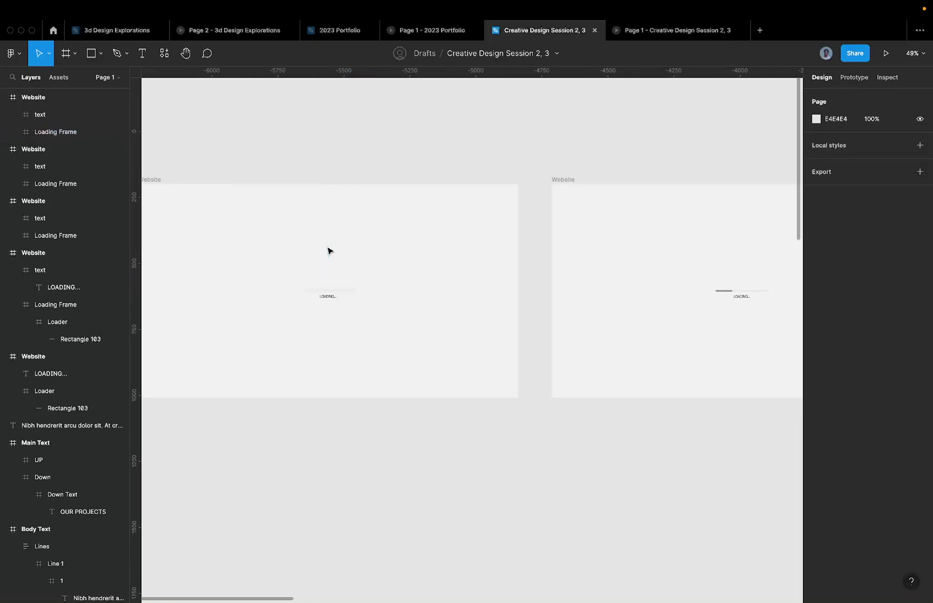
{"action": "scroll", "coordinate": [328, 250], "scroll_direction": "left", "scroll_amount": 3}
{"action": "left_click", "coordinate": [288, 169]}
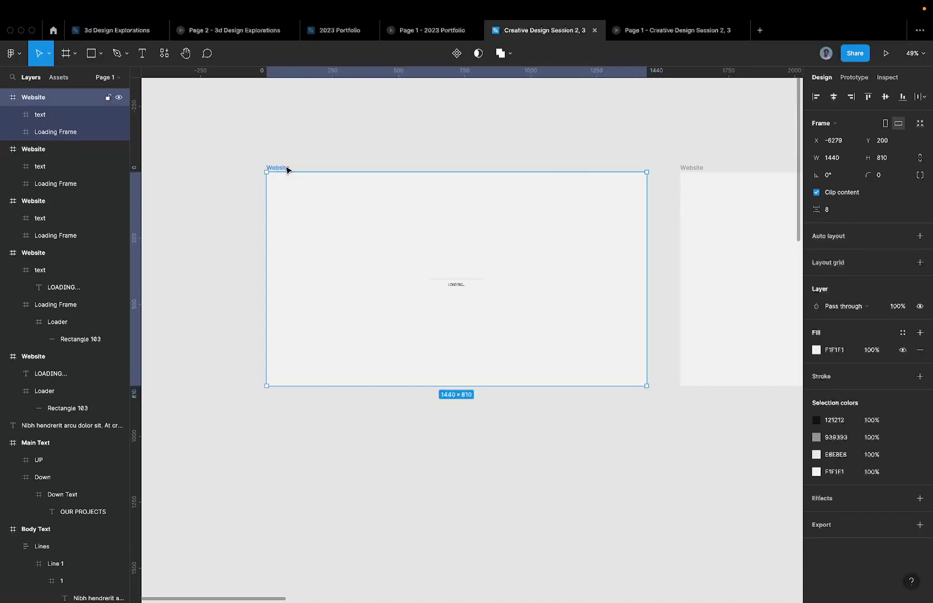
{"action": "scroll", "coordinate": [286, 170], "scroll_direction": "right", "scroll_amount": 4}
{"action": "scroll", "coordinate": [286, 170], "scroll_direction": "right", "scroll_amount": 2}
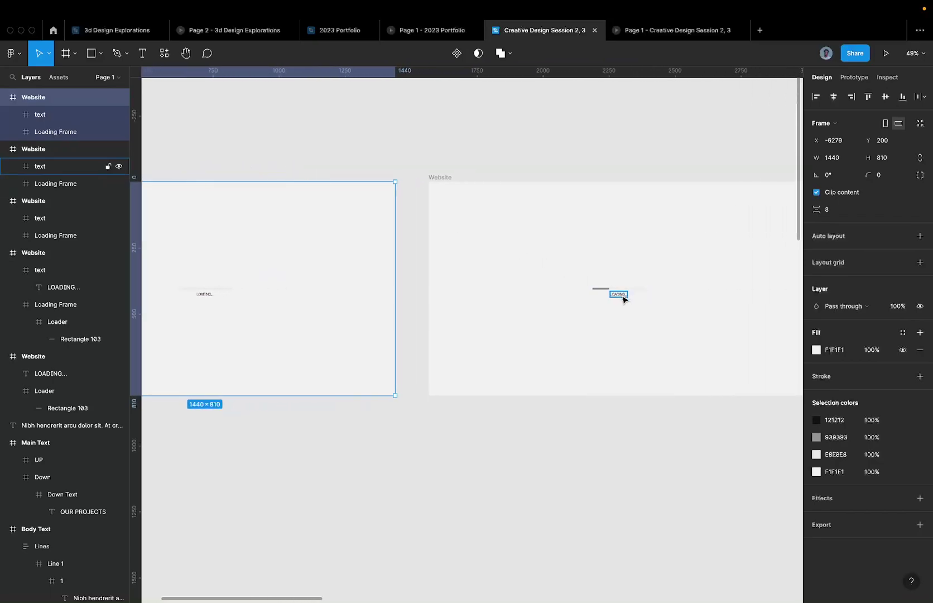
{"action": "scroll", "coordinate": [623, 298], "scroll_direction": "up", "scroll_amount": 1}
{"action": "scroll", "coordinate": [623, 298], "scroll_direction": "left", "scroll_amount": 2}
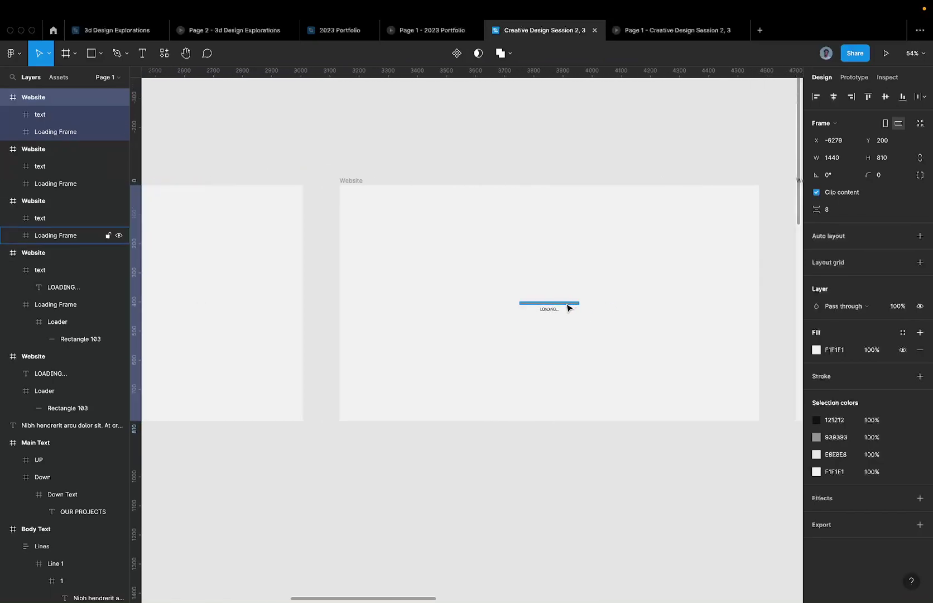
{"action": "scroll", "coordinate": [568, 307], "scroll_direction": "right", "scroll_amount": 6}
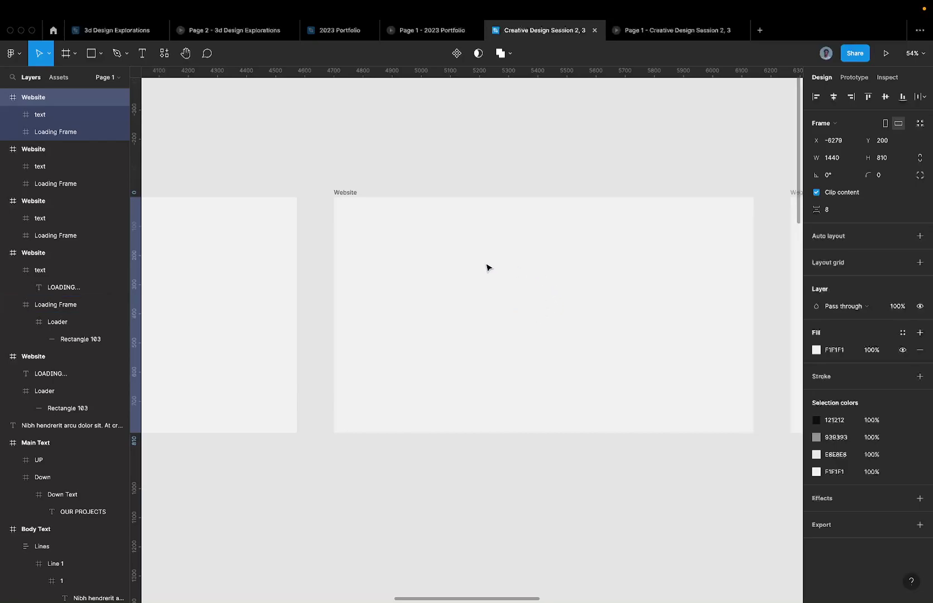
{"action": "left_click", "coordinate": [346, 193]}
{"action": "scroll", "coordinate": [345, 194], "scroll_direction": "down", "scroll_amount": 5}
{"action": "scroll", "coordinate": [345, 194], "scroll_direction": "right", "scroll_amount": 5}
{"action": "scroll", "coordinate": [344, 193], "scroll_direction": "up", "scroll_amount": 1}
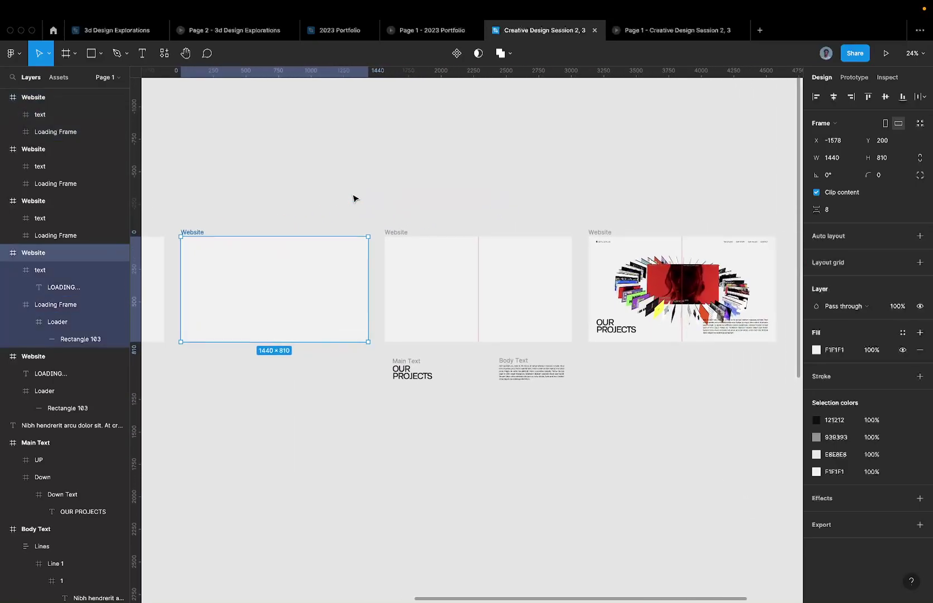
{"action": "scroll", "coordinate": [439, 279], "scroll_direction": "up", "scroll_amount": 2}
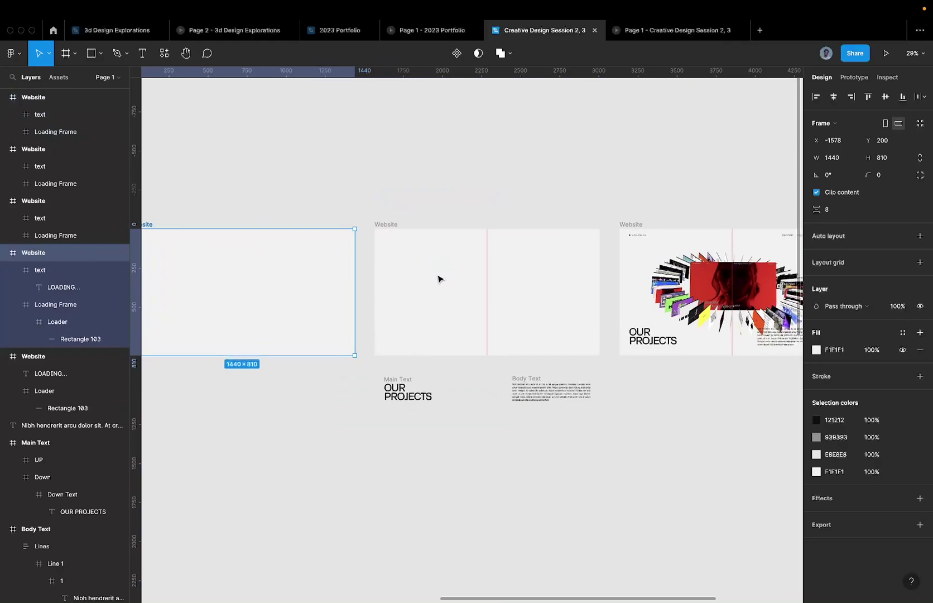
{"action": "left_click", "coordinate": [396, 225]}
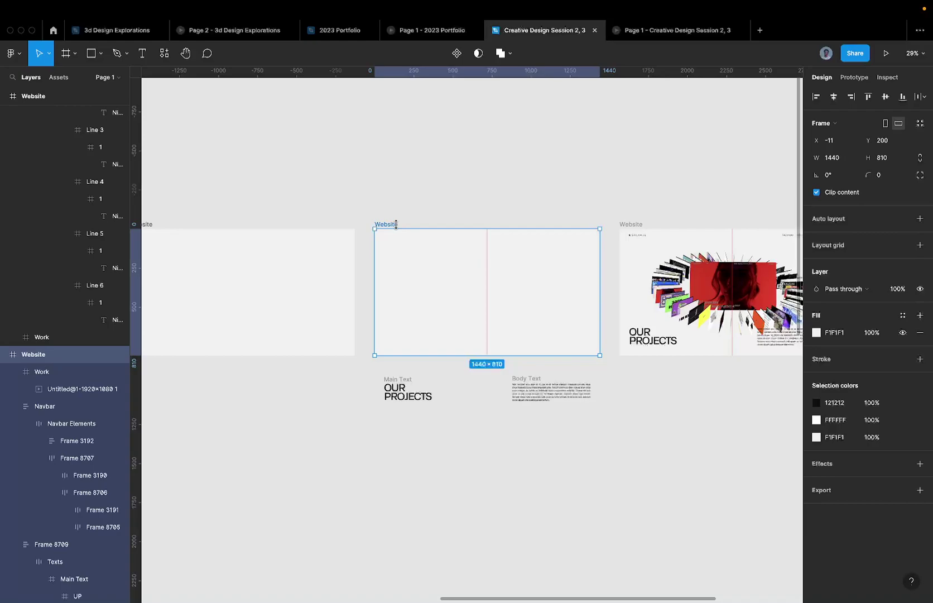
{"action": "scroll", "coordinate": [393, 250], "scroll_direction": "down", "scroll_amount": 5}
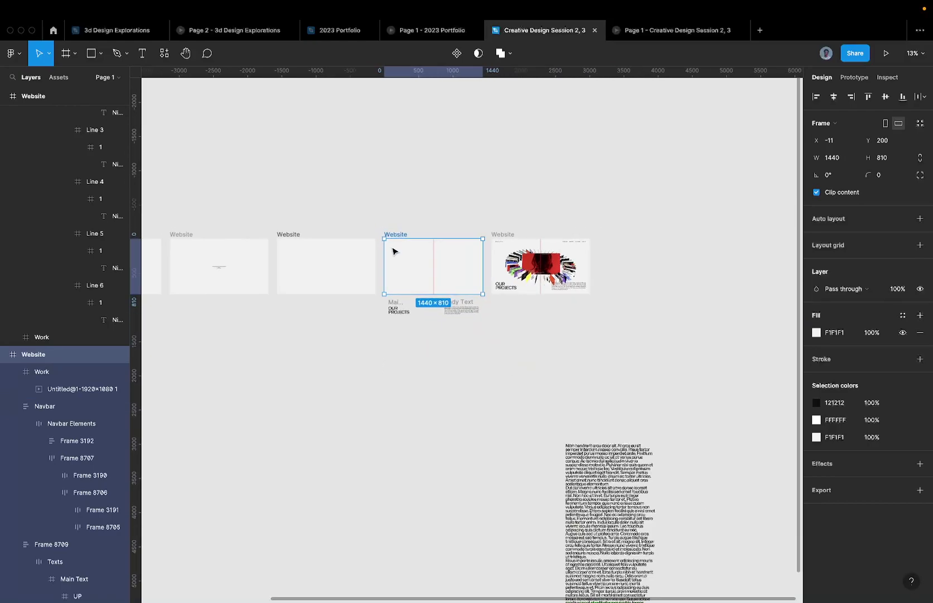
{"action": "scroll", "coordinate": [436, 216], "scroll_direction": "left", "scroll_amount": 10}
{"action": "left_click", "coordinate": [494, 232]}
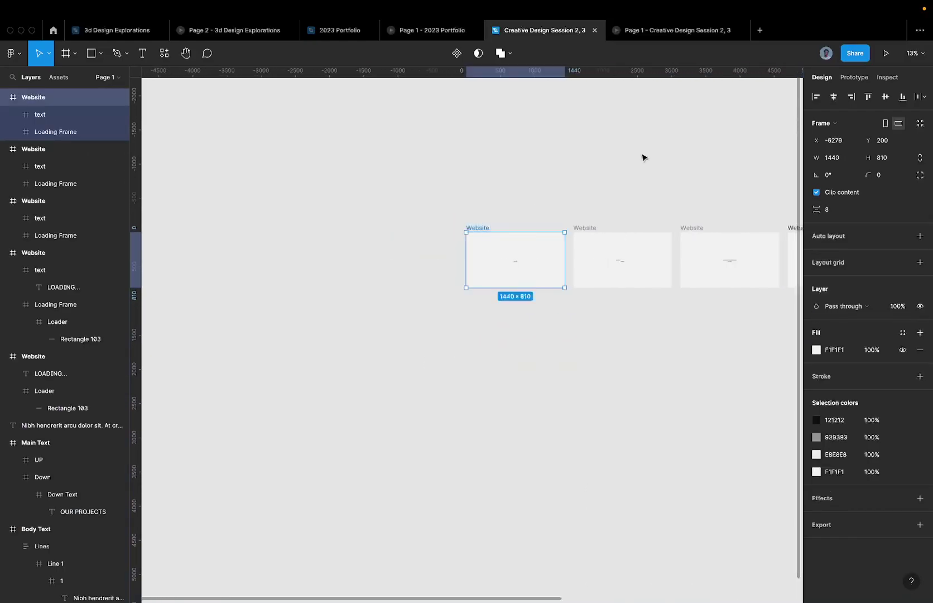
In Prototype mode, replace the old click connection with a new link to the next Website frame
{"action": "left_click", "coordinate": [869, 77]}
{"action": "scroll", "coordinate": [650, 260], "scroll_direction": "up", "scroll_amount": 5}
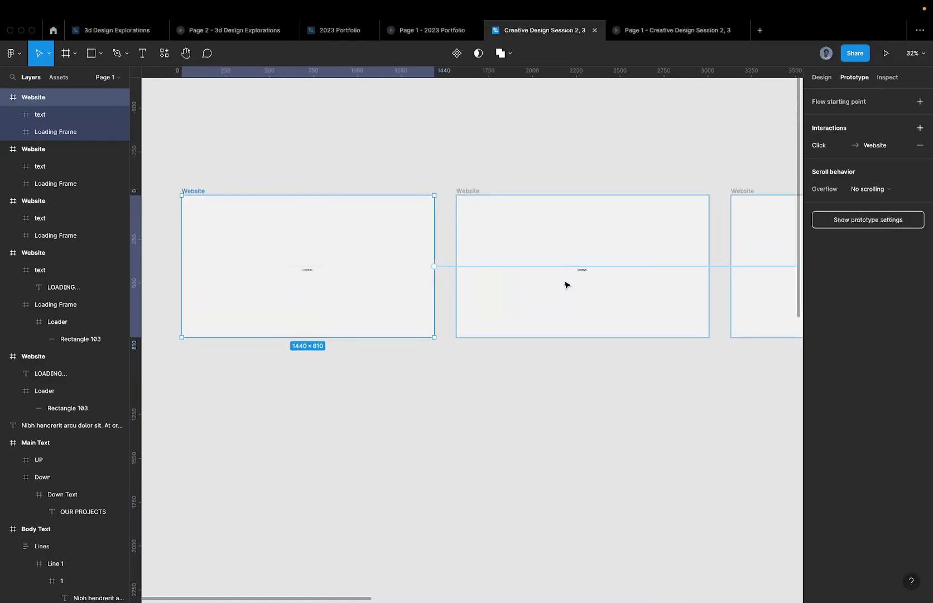
{"action": "left_click", "coordinate": [502, 266]}
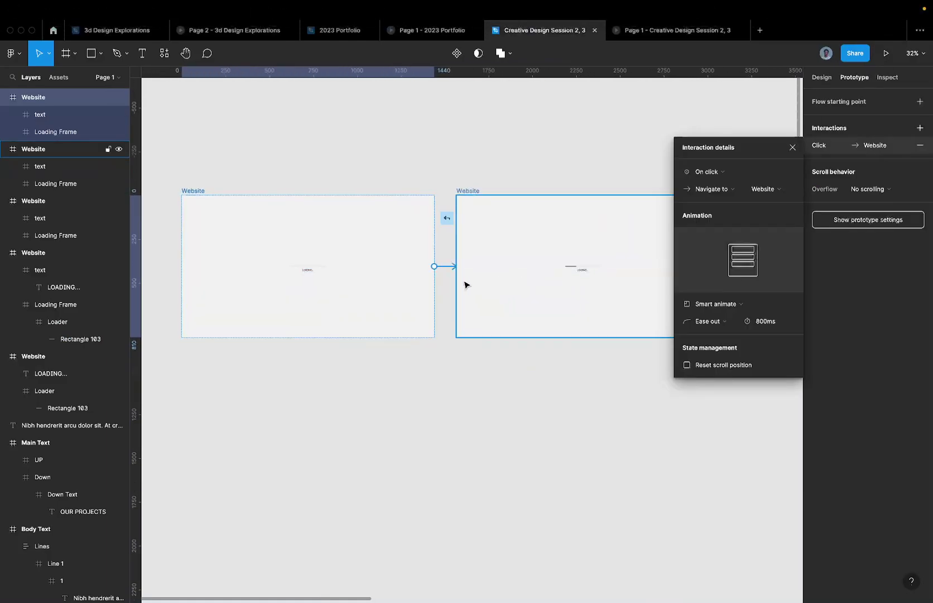
{"action": "key", "text": "Delete"}
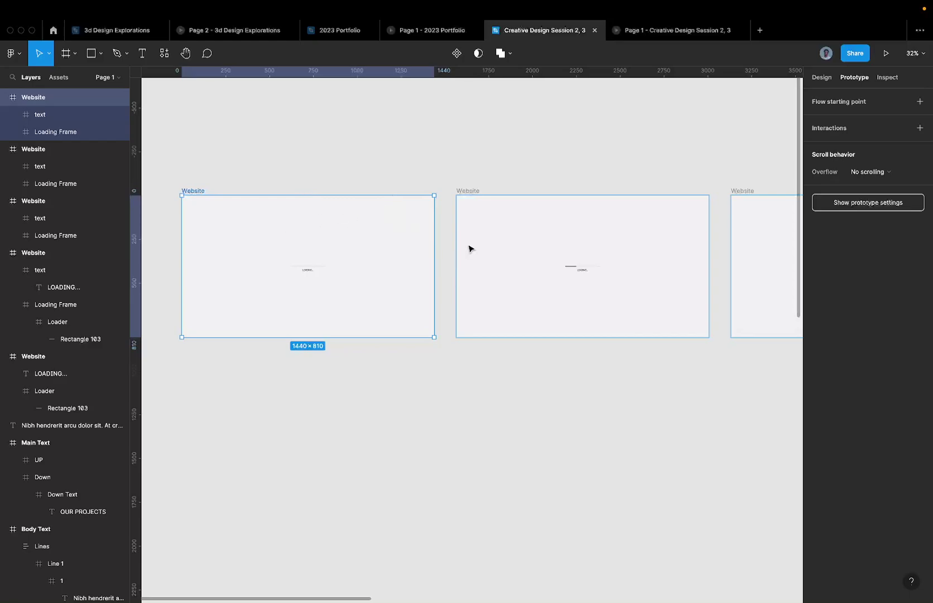
{"action": "left_click_drag", "start_coordinate": [434, 266], "coordinate": [462, 266]}
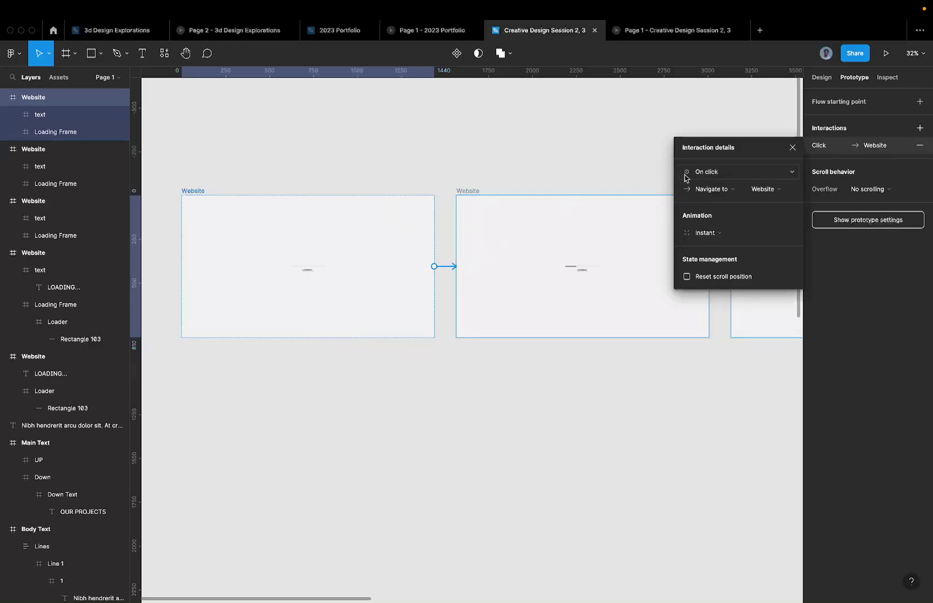
Make the new connection fire After delay 500ms with Smart animate and Ease out
{"action": "left_click", "coordinate": [718, 172]}
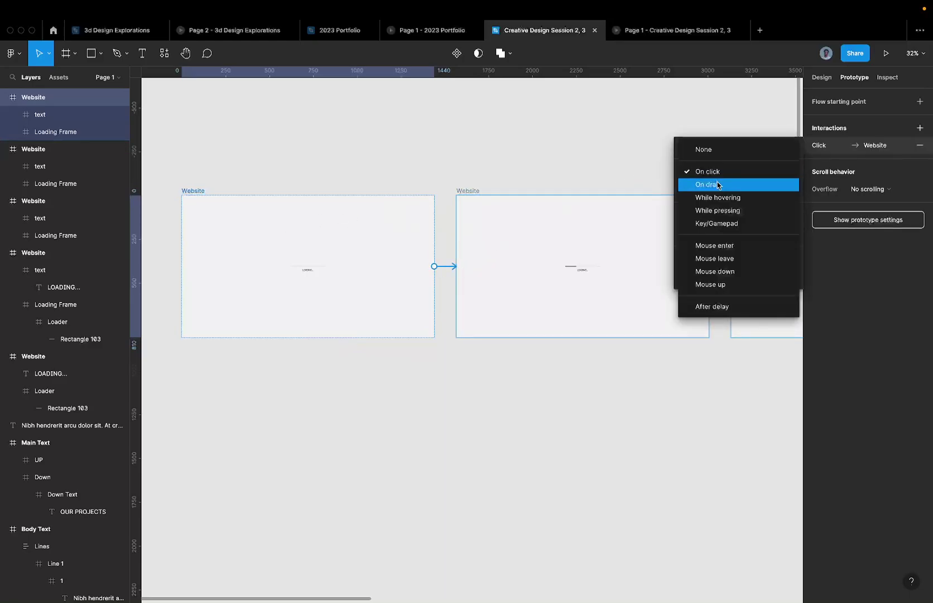
{"action": "left_click", "coordinate": [720, 307]}
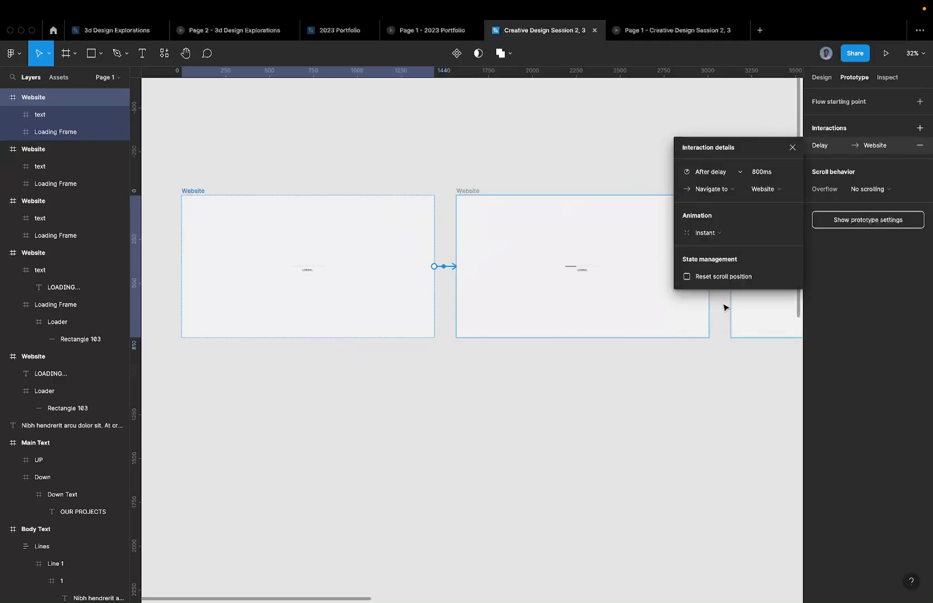
{"action": "left_click", "coordinate": [775, 177]}
{"action": "type", "text": "00"}
{"action": "key", "text": "Return"}
{"action": "left_click", "coordinate": [720, 235]}
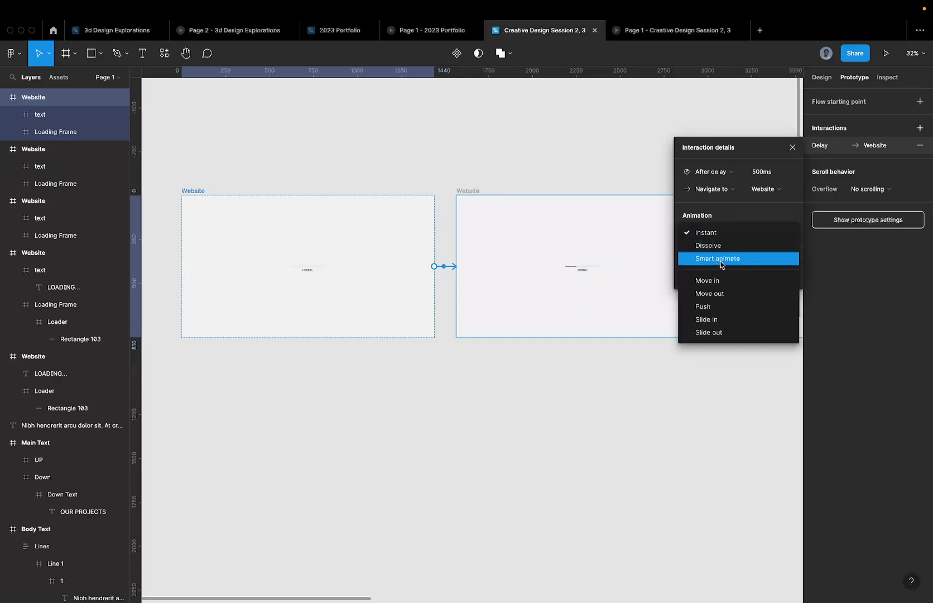
{"action": "left_click", "coordinate": [722, 259]}
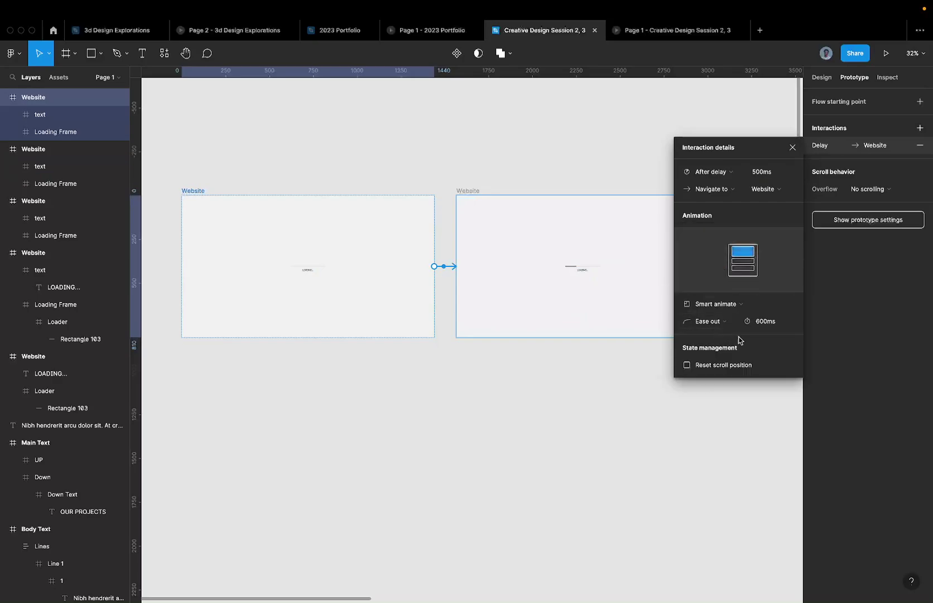
{"action": "left_click", "coordinate": [725, 305]}
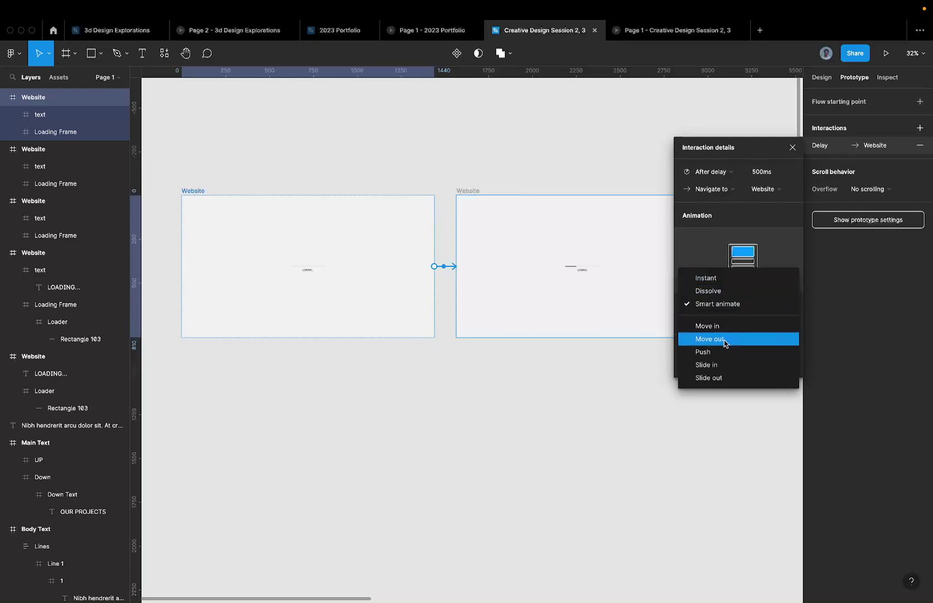
{"action": "left_click", "coordinate": [728, 314]}
{"action": "left_click", "coordinate": [728, 322]}
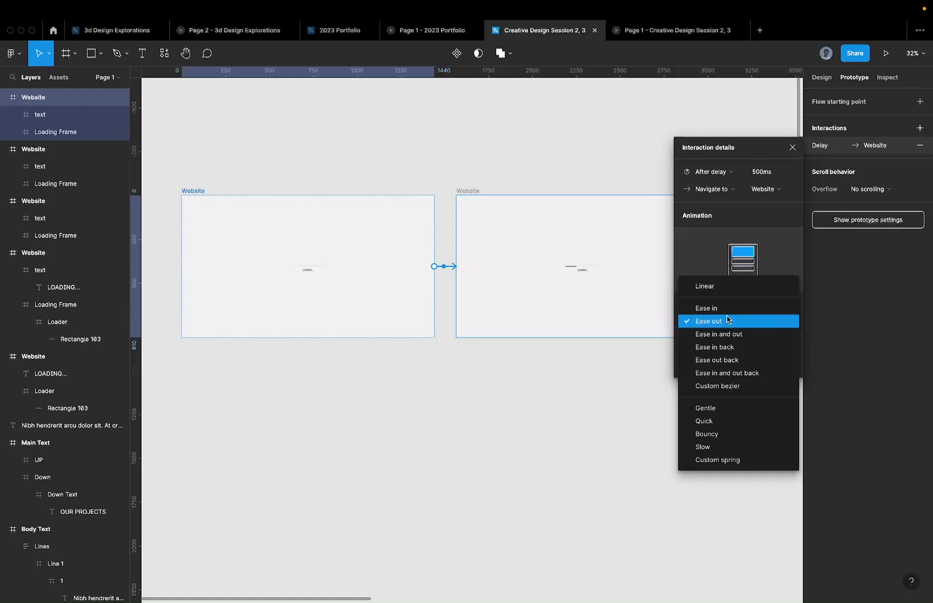
{"action": "left_click", "coordinate": [728, 320]}
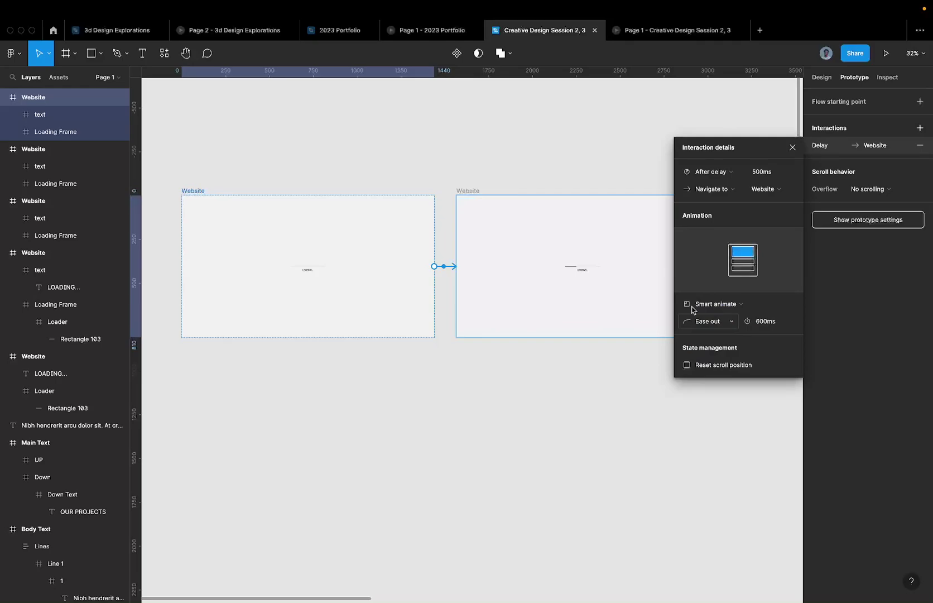
Set the interaction between the two LOADING frames to After delay 100ms
{"action": "left_click", "coordinate": [475, 196]}
{"action": "scroll", "coordinate": [475, 196], "scroll_direction": "right", "scroll_amount": 5}
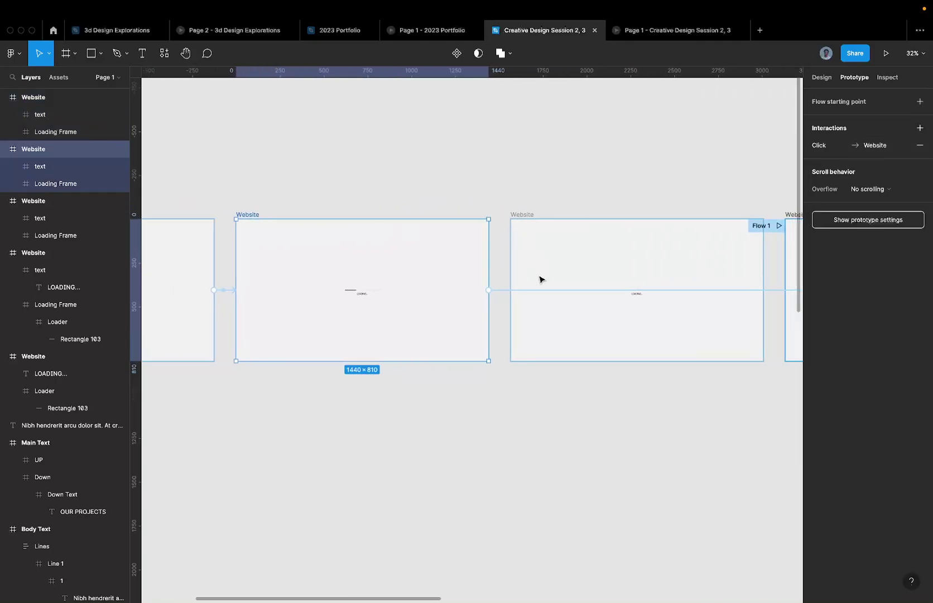
{"action": "left_click", "coordinate": [557, 291]}
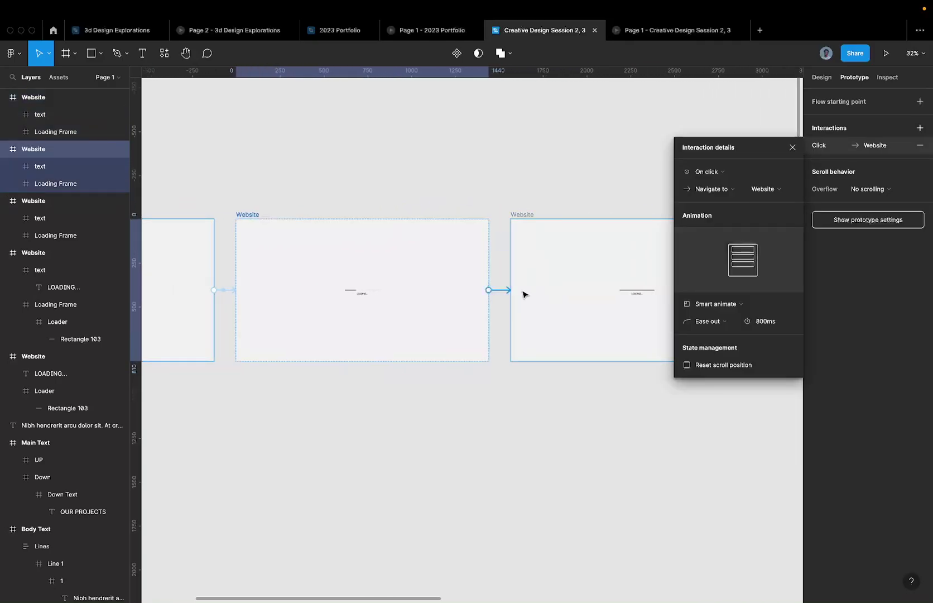
{"action": "scroll", "coordinate": [523, 293], "scroll_direction": "up", "scroll_amount": 5}
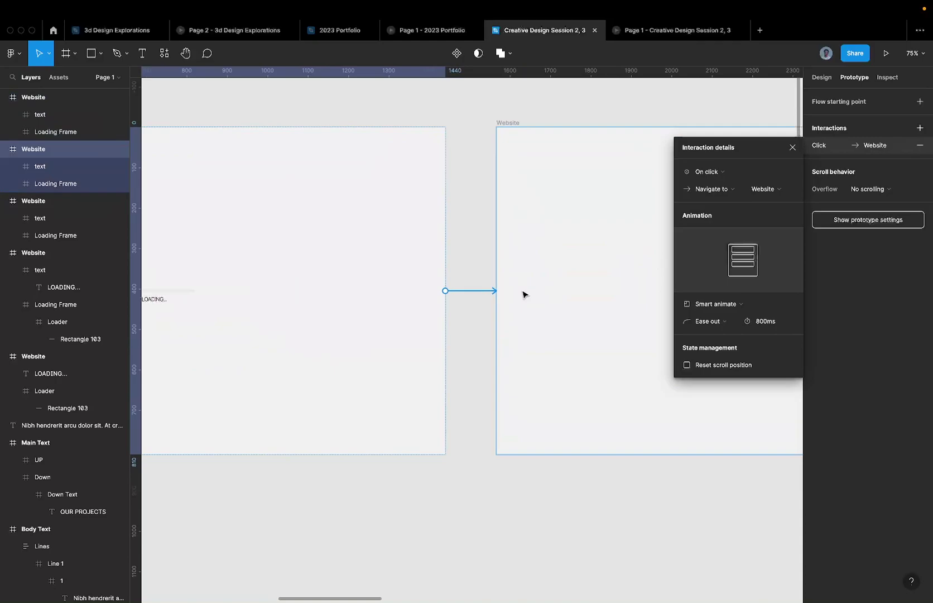
{"action": "scroll", "coordinate": [523, 294], "scroll_direction": "down", "scroll_amount": 3}
{"action": "left_click", "coordinate": [717, 173]}
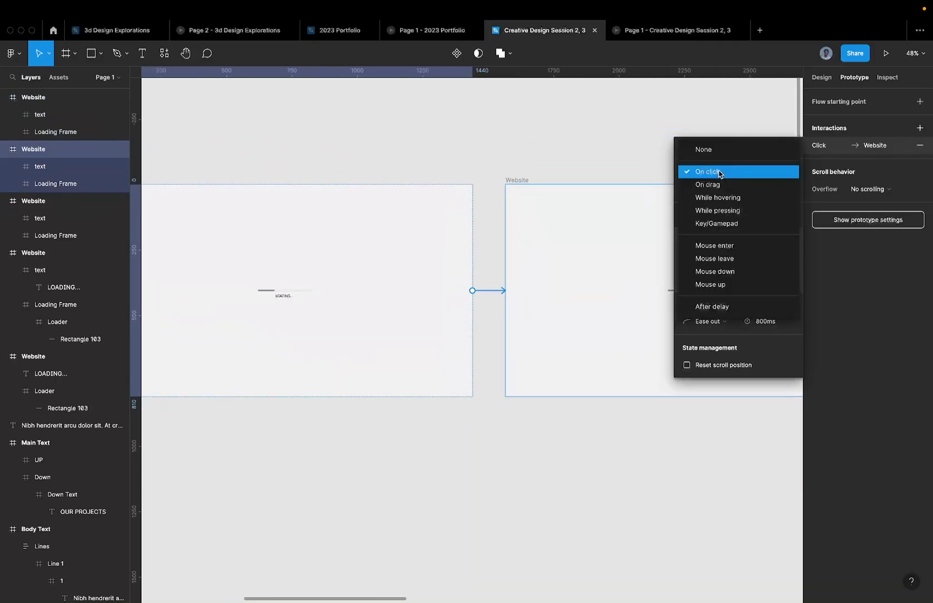
{"action": "left_click", "coordinate": [714, 307]}
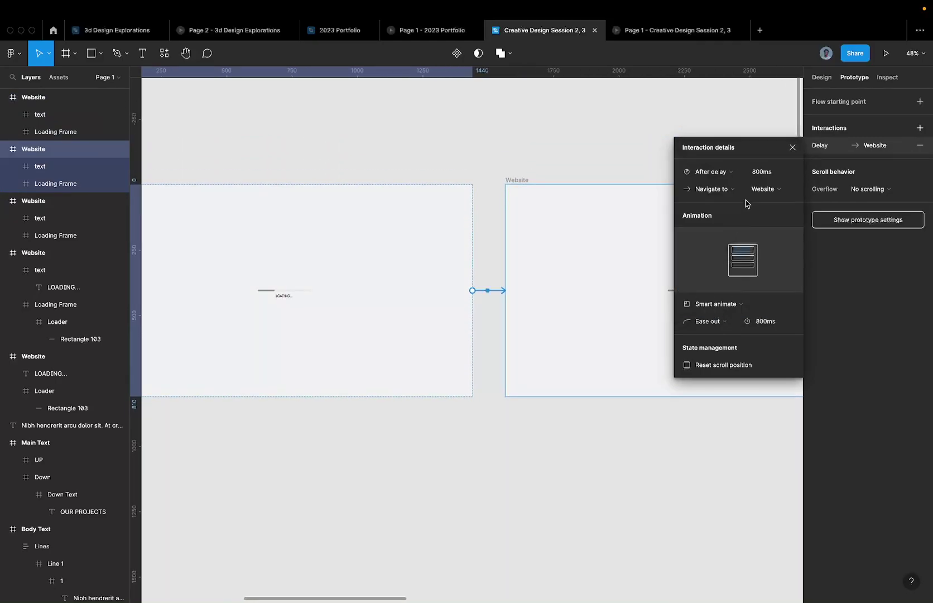
{"action": "left_click", "coordinate": [776, 172]}
{"action": "type", "text": "1"}
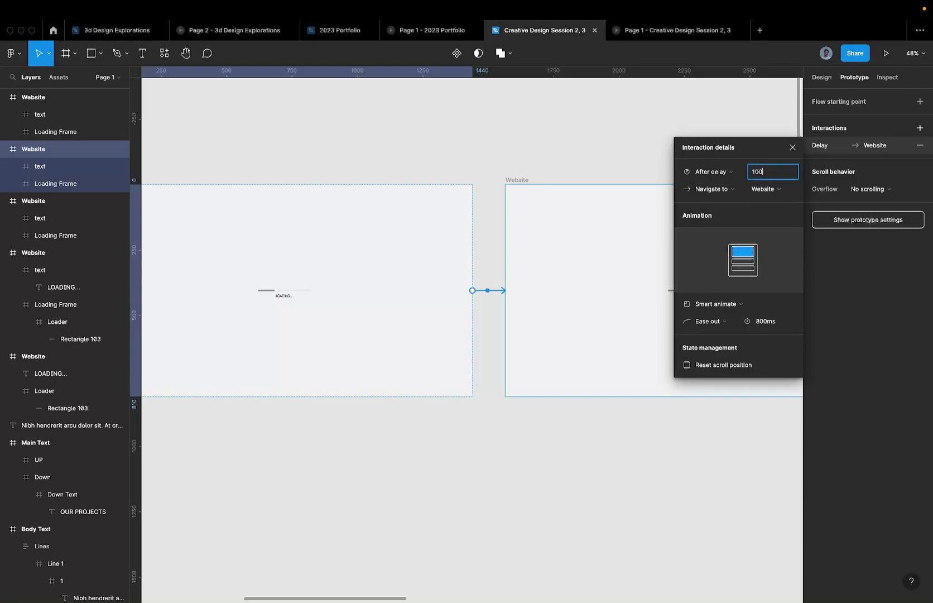
{"action": "type", "text": "00"}
{"action": "key", "text": "Return"}
{"action": "scroll", "coordinate": [528, 193], "scroll_direction": "down", "scroll_amount": 5}
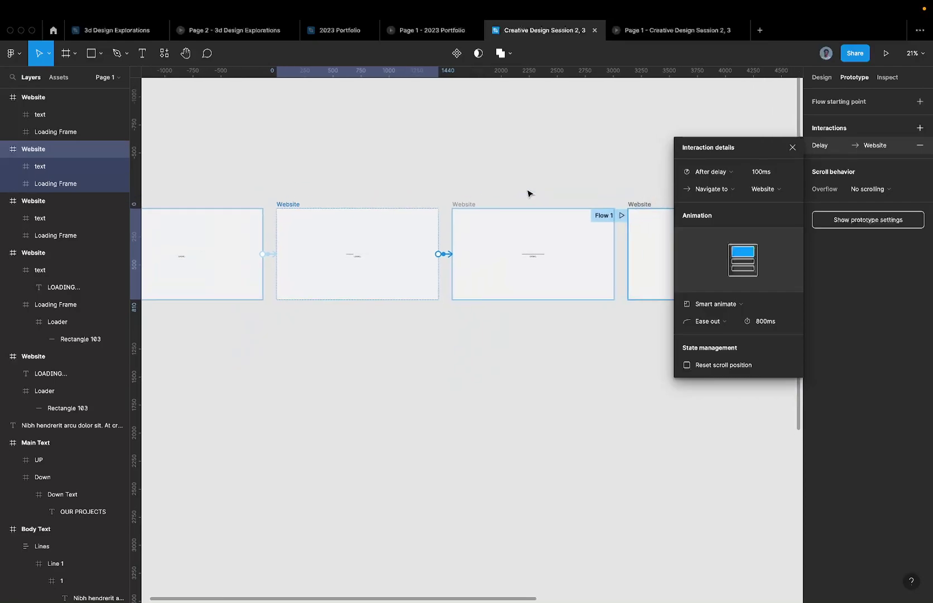
{"action": "scroll", "coordinate": [527, 192], "scroll_direction": "right", "scroll_amount": 3}
Change the middle frame's next connection from an 800ms to a 100ms After delay trigger
{"action": "left_click", "coordinate": [363, 211]}
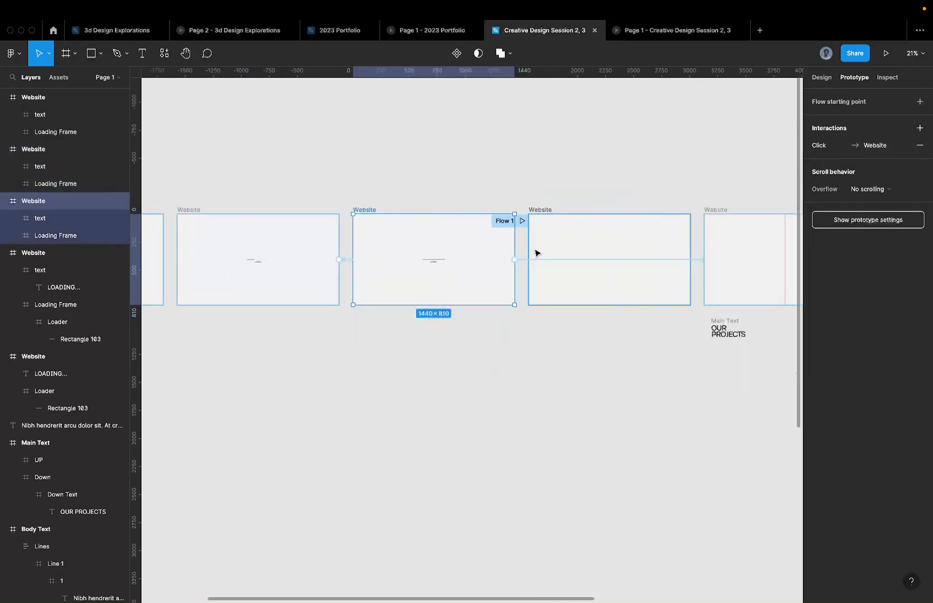
{"action": "left_click", "coordinate": [581, 261]}
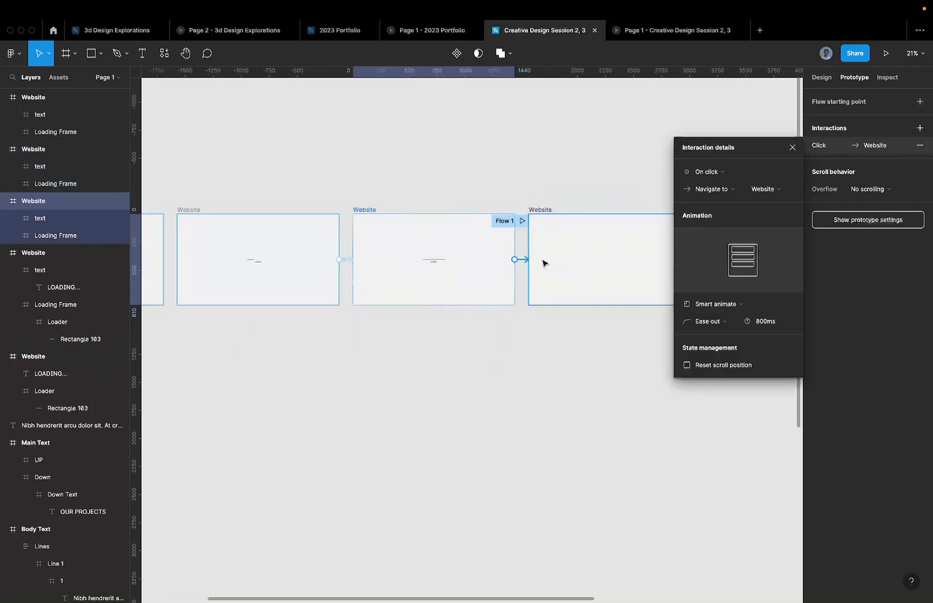
{"action": "left_click", "coordinate": [715, 173]}
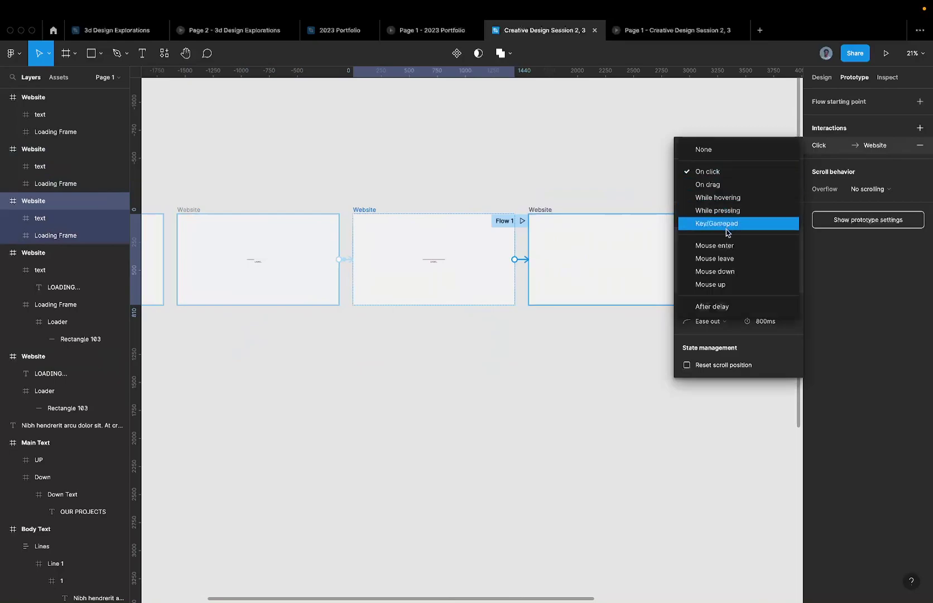
{"action": "left_click", "coordinate": [713, 306]}
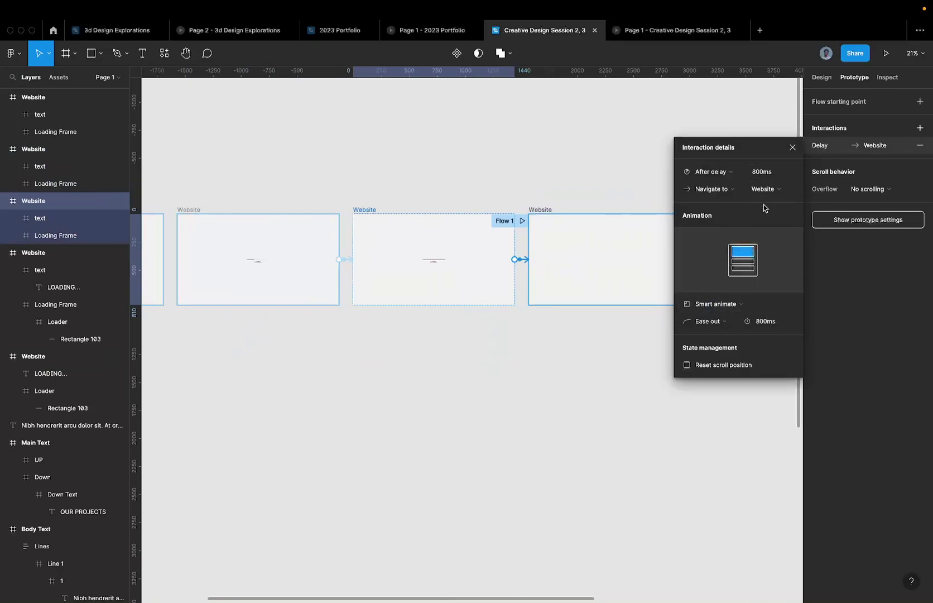
{"action": "left_click", "coordinate": [773, 173]}
{"action": "double_click", "coordinate": [774, 177]}
{"action": "type", "text": "100"}
{"action": "key", "text": "Return"}
Preview Flow 1 as a prototype, then return to the editor and open the split-frame connection
{"action": "scroll", "coordinate": [559, 318], "scroll_direction": "right", "scroll_amount": 3}
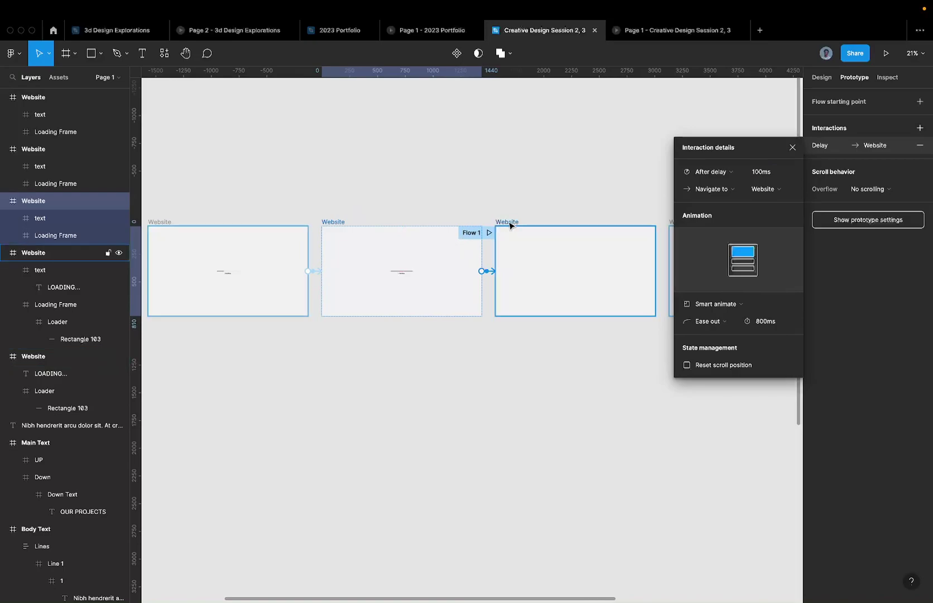
{"action": "left_click", "coordinate": [509, 223]}
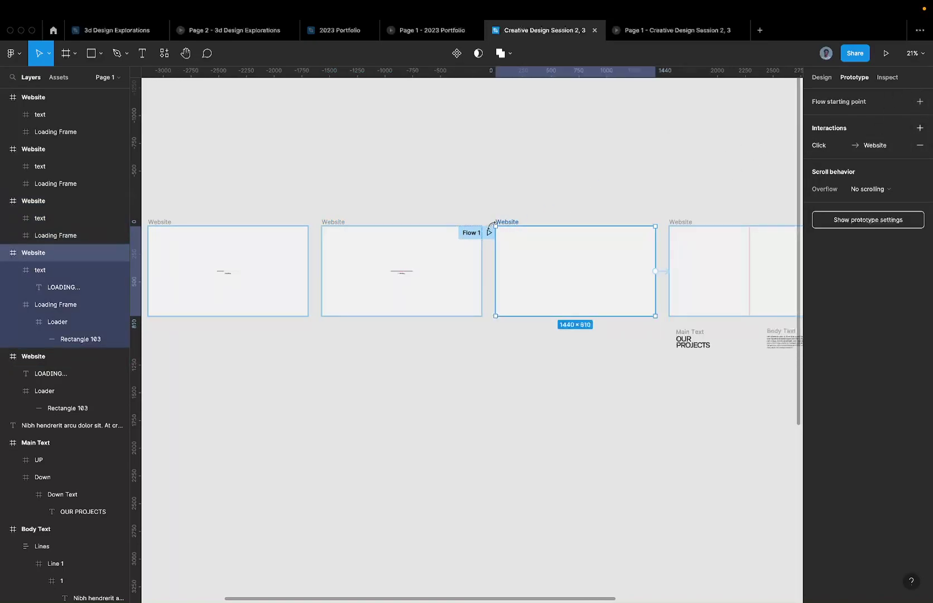
{"action": "left_click", "coordinate": [489, 232]}
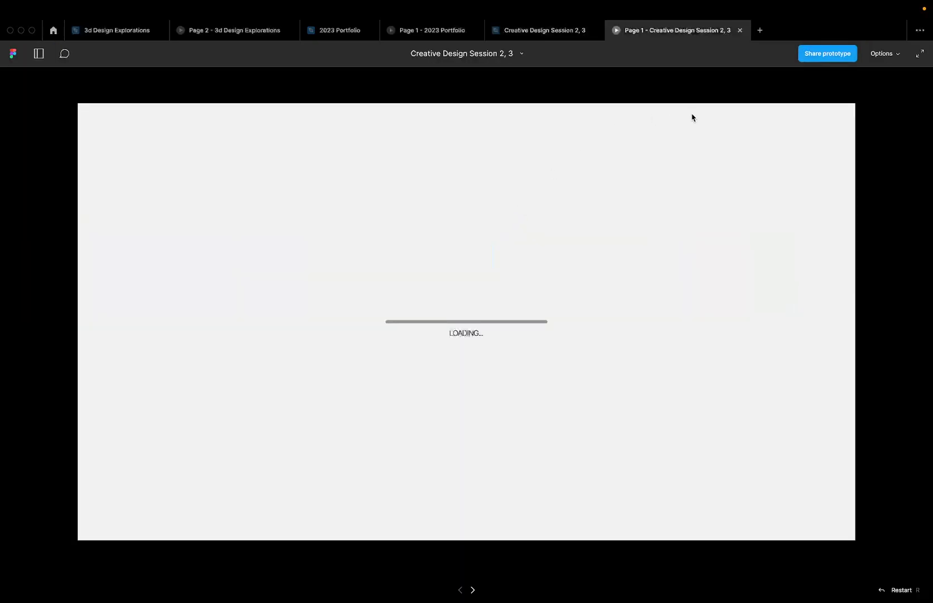
{"action": "left_click", "coordinate": [522, 33]}
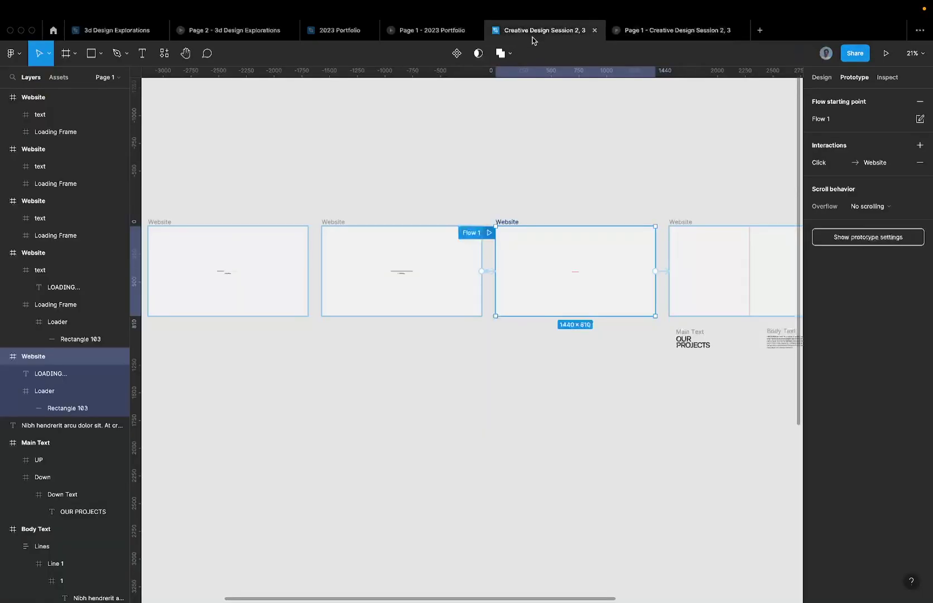
{"action": "left_click", "coordinate": [507, 225]}
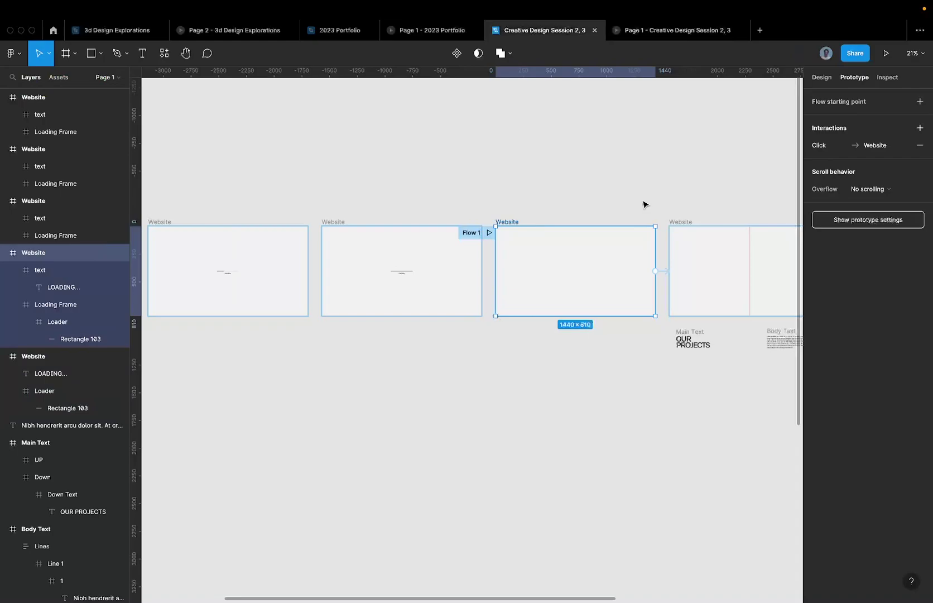
{"action": "left_click", "coordinate": [348, 222]}
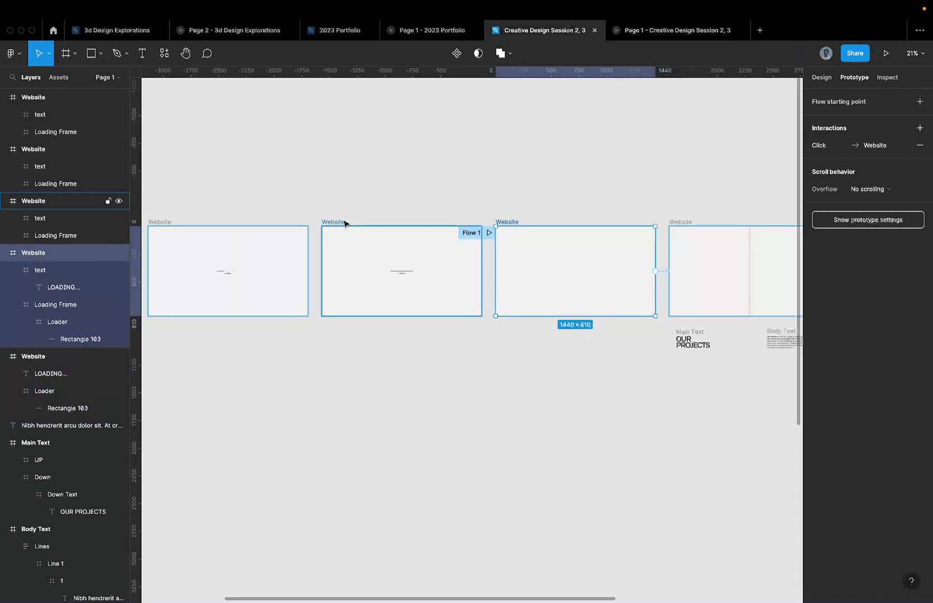
{"action": "left_click", "coordinate": [511, 224]}
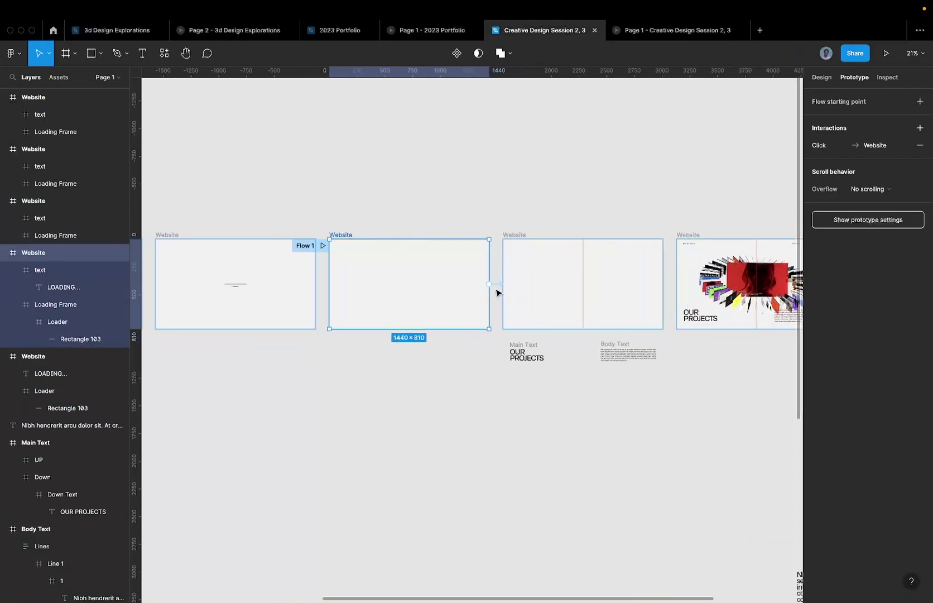
{"action": "left_click", "coordinate": [498, 285]}
Switch this connection to After delay 100ms and its animation from Smart animate to Instant
{"action": "scroll", "coordinate": [498, 285], "scroll_direction": "up", "scroll_amount": 3}
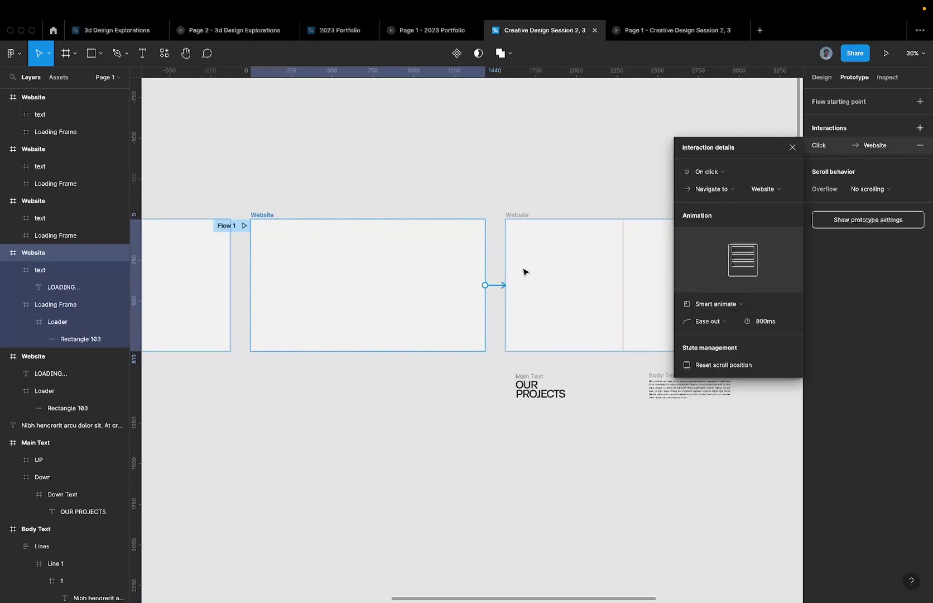
{"action": "left_click", "coordinate": [708, 169]}
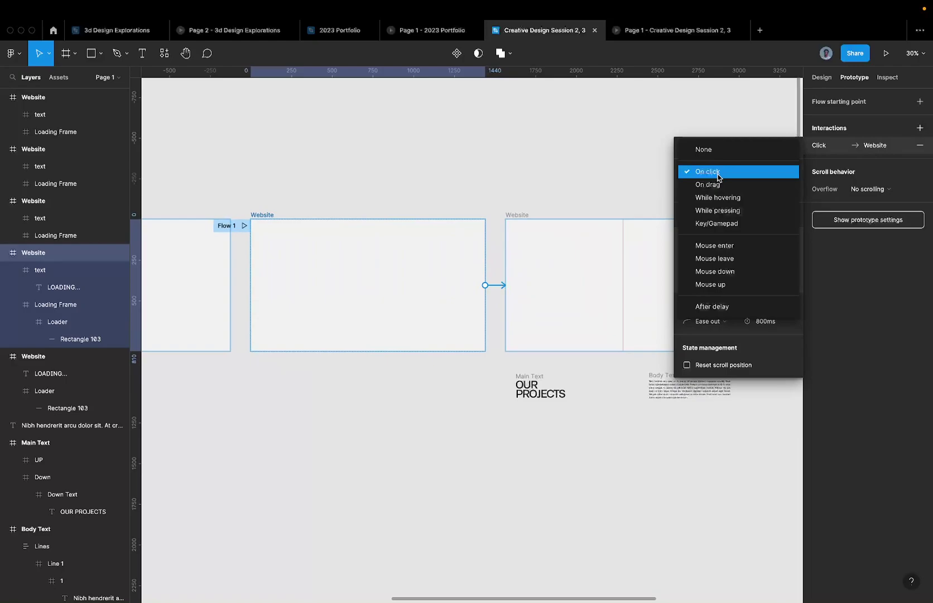
{"action": "left_click", "coordinate": [727, 307]}
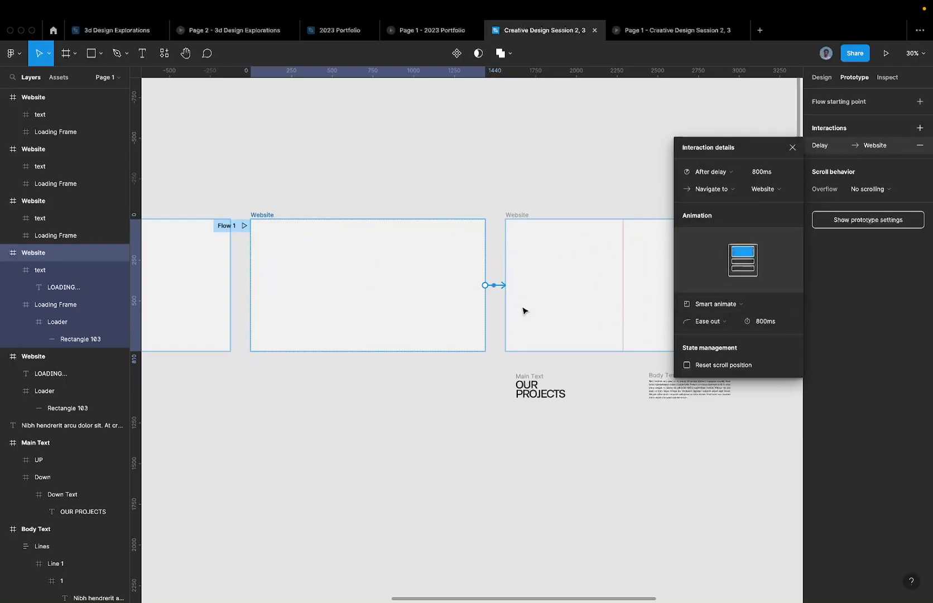
{"action": "left_click", "coordinate": [719, 304]}
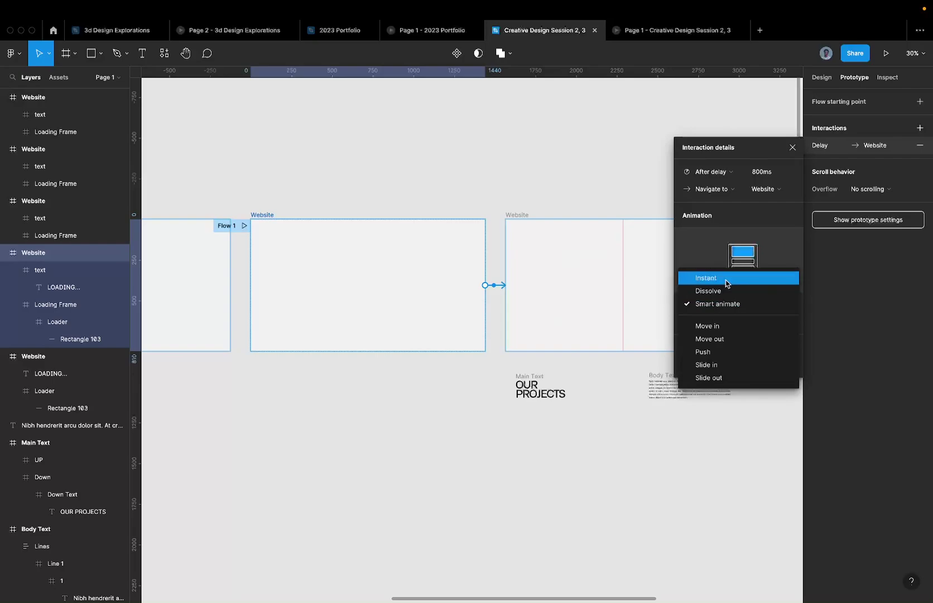
{"action": "left_click", "coordinate": [726, 278]}
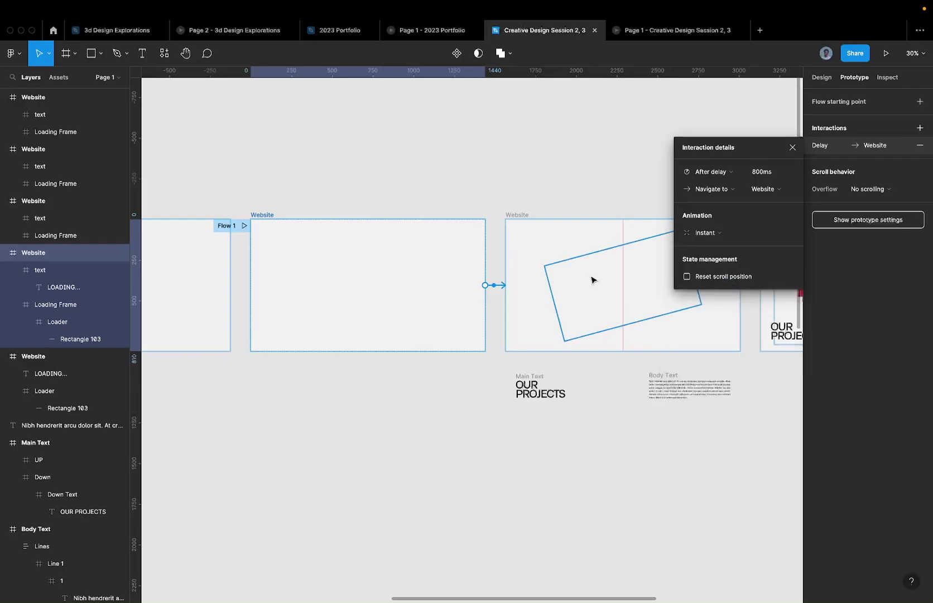
{"action": "left_click", "coordinate": [768, 172]}
{"action": "type", "text": "10"}
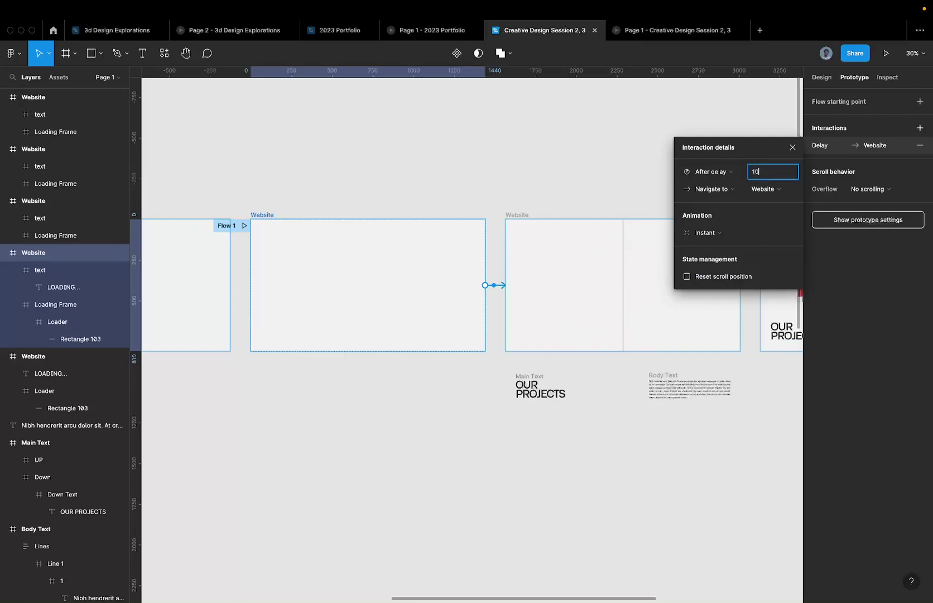
{"action": "type", "text": "0"}
{"action": "key", "text": "Return"}
{"action": "scroll", "coordinate": [606, 242], "scroll_direction": "right", "scroll_amount": 3}
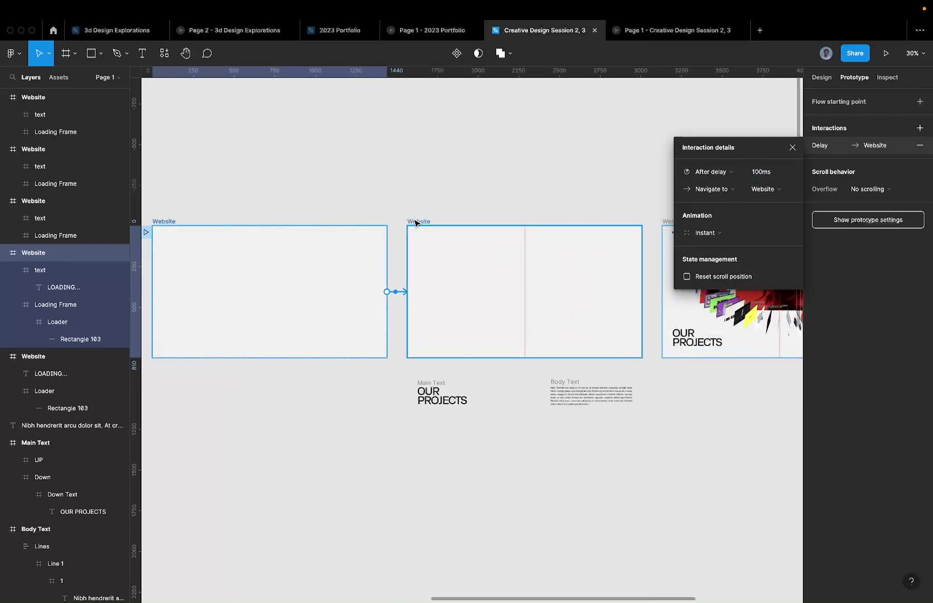
{"action": "left_click", "coordinate": [415, 223]}
{"action": "scroll", "coordinate": [452, 259], "scroll_direction": "right", "scroll_amount": 4}
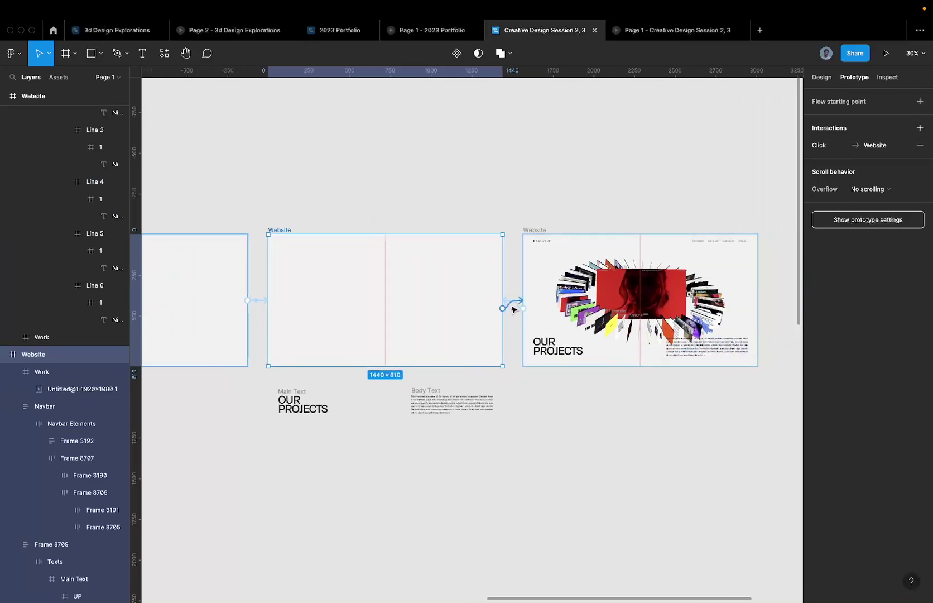
Set the connection into the OUR PROJECTS page to After delay 100ms
{"action": "left_click", "coordinate": [511, 307]}
{"action": "left_click", "coordinate": [728, 178]}
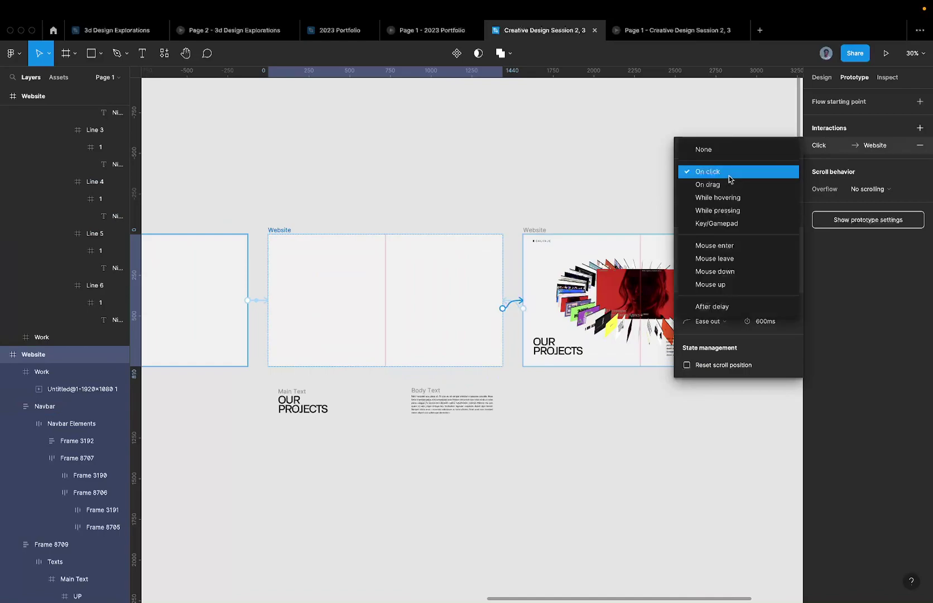
{"action": "left_click", "coordinate": [719, 309]}
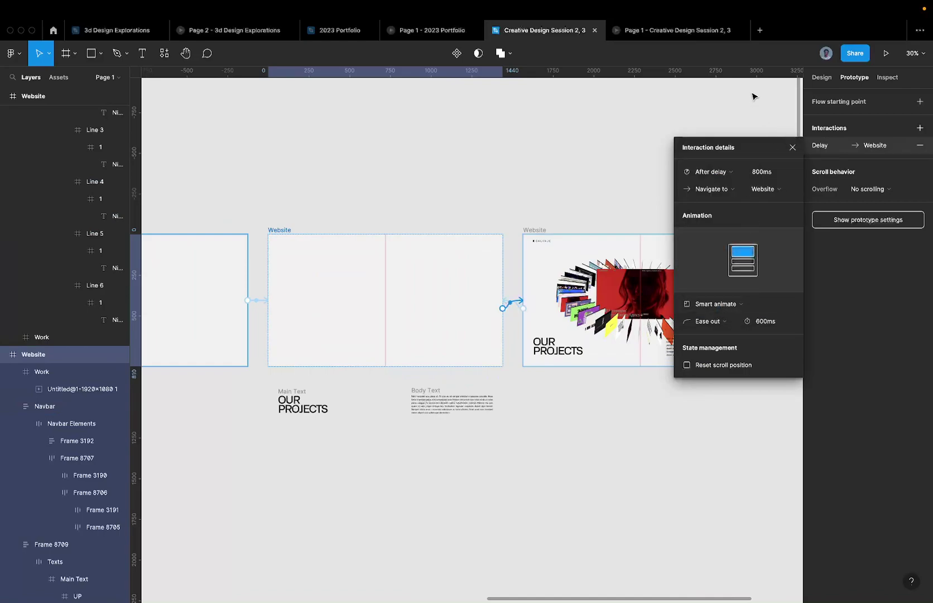
{"action": "left_click", "coordinate": [768, 170]}
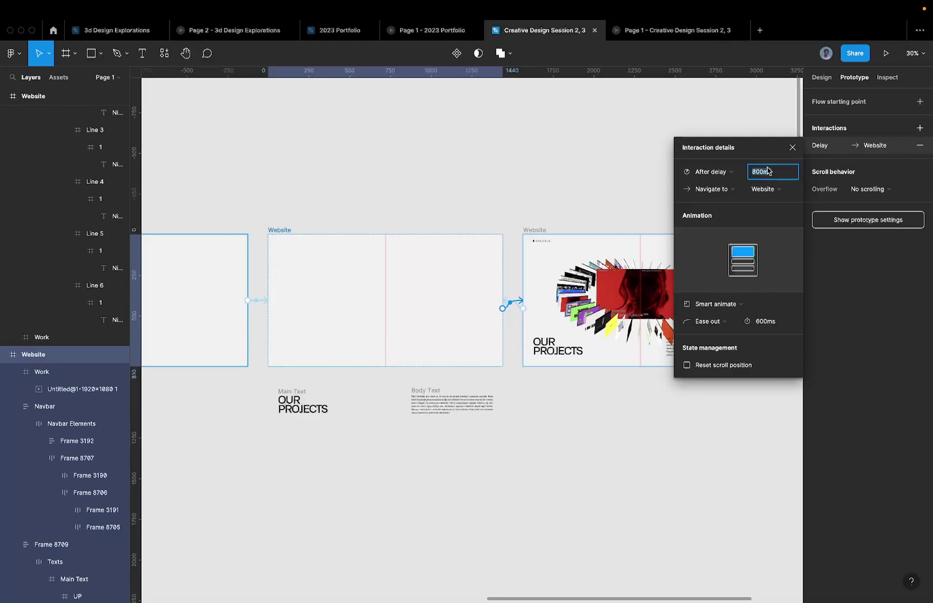
{"action": "type", "text": "100"}
{"action": "key", "text": "Return"}
Link the OUR PROJECTS frame back to the first Website frame
{"action": "scroll", "coordinate": [556, 350], "scroll_direction": "down", "scroll_amount": 5}
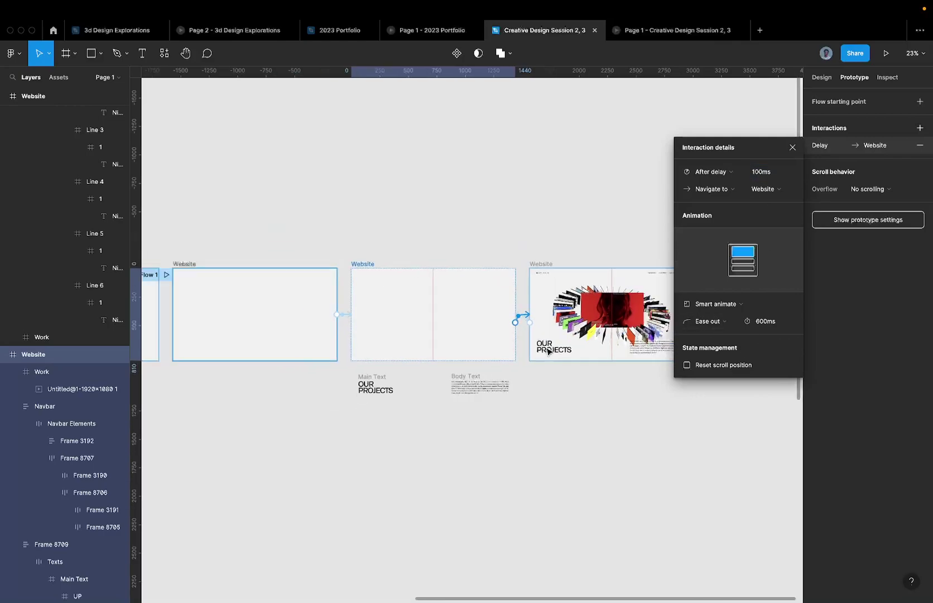
{"action": "left_click", "coordinate": [544, 283]}
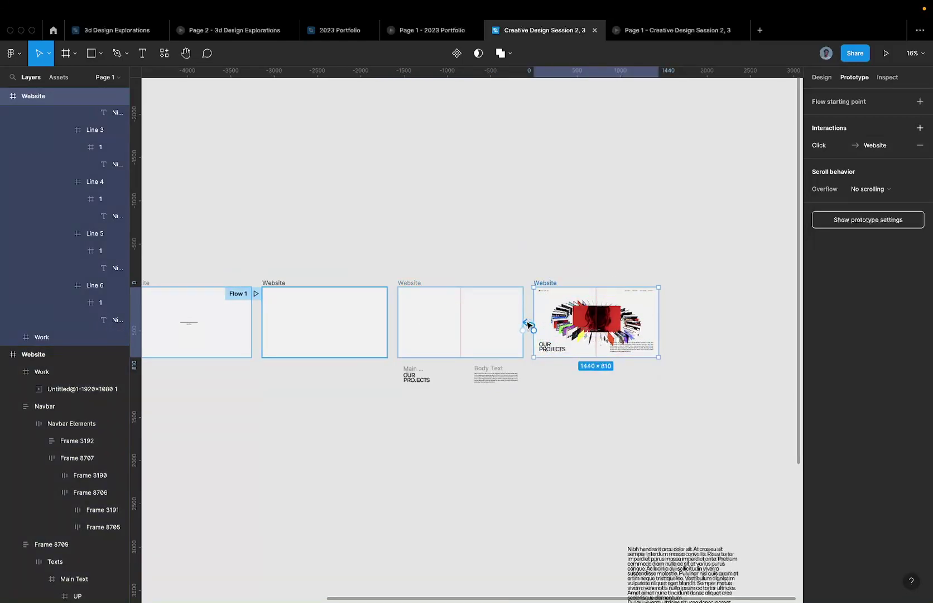
{"action": "left_click_drag", "start_coordinate": [527, 324], "coordinate": [444, 323]}
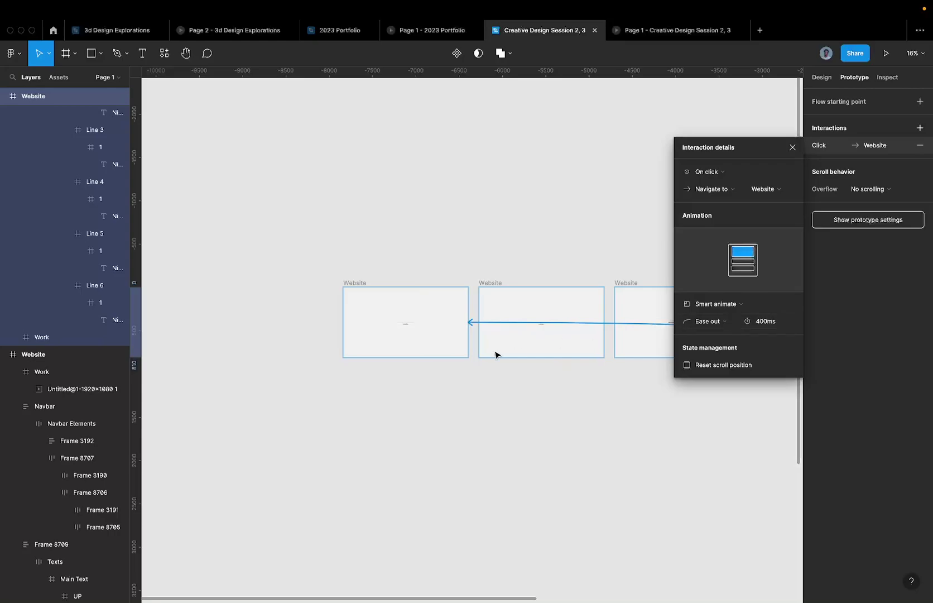
{"action": "scroll", "coordinate": [495, 355], "scroll_direction": "down", "scroll_amount": 3}
{"action": "scroll", "coordinate": [495, 353], "scroll_direction": "right", "scroll_amount": 5}
{"action": "scroll", "coordinate": [394, 352], "scroll_direction": "up", "scroll_amount": 3}
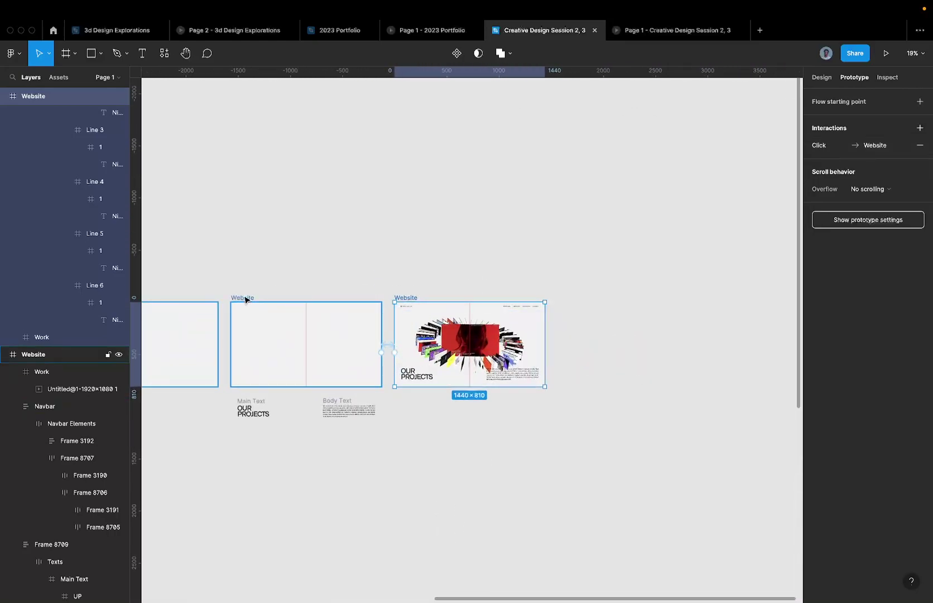
Duplicate the split Website frame to the right and inspect the OUR PROJECTS frame's interaction
{"action": "left_click_drag", "start_coordinate": [245, 300], "coordinate": [573, 298], "text": "alt"}
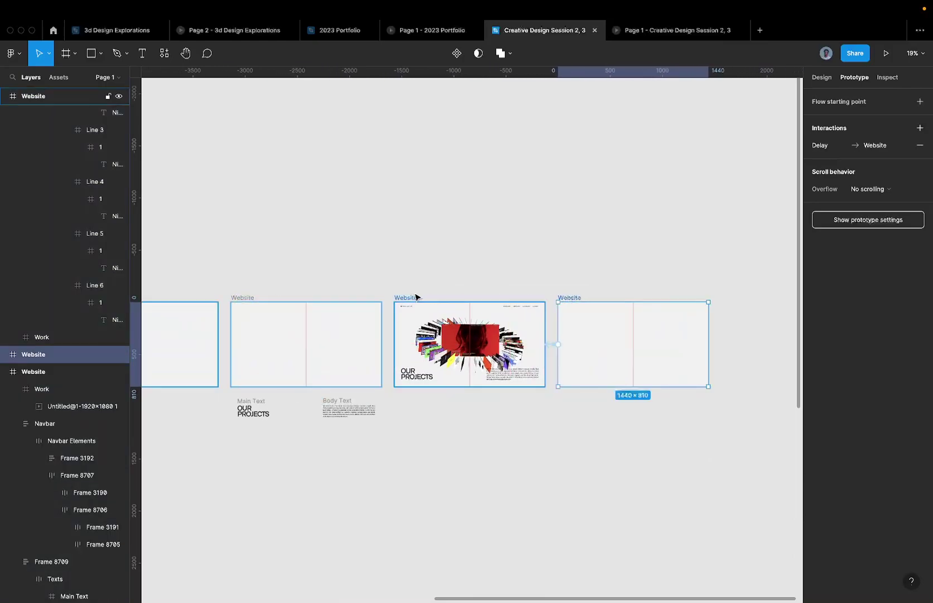
{"action": "left_click", "coordinate": [416, 297]}
{"action": "scroll", "coordinate": [371, 355], "scroll_direction": "up", "scroll_amount": 5}
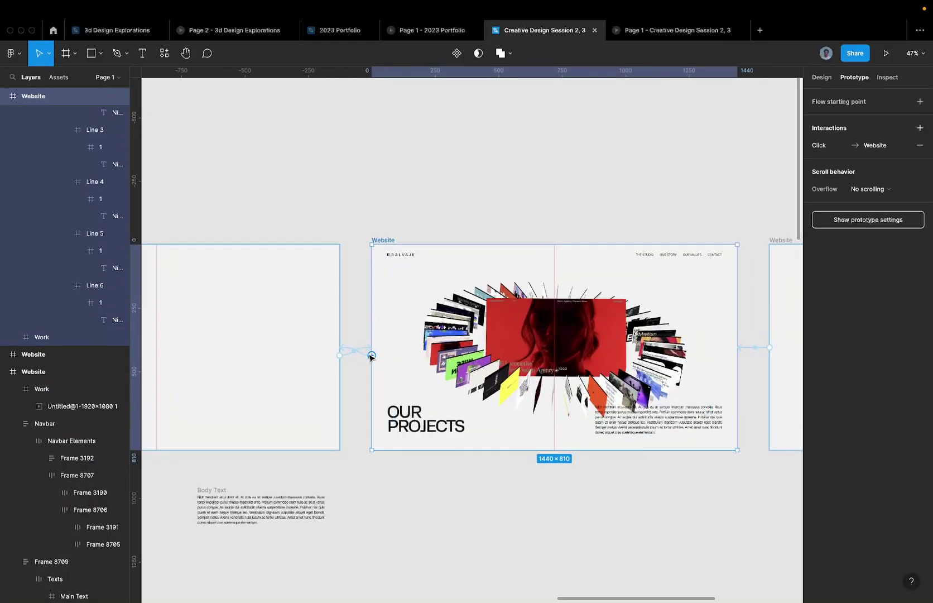
{"action": "left_click", "coordinate": [352, 351]}
{"action": "scroll", "coordinate": [788, 402], "scroll_direction": "right", "scroll_amount": 2}
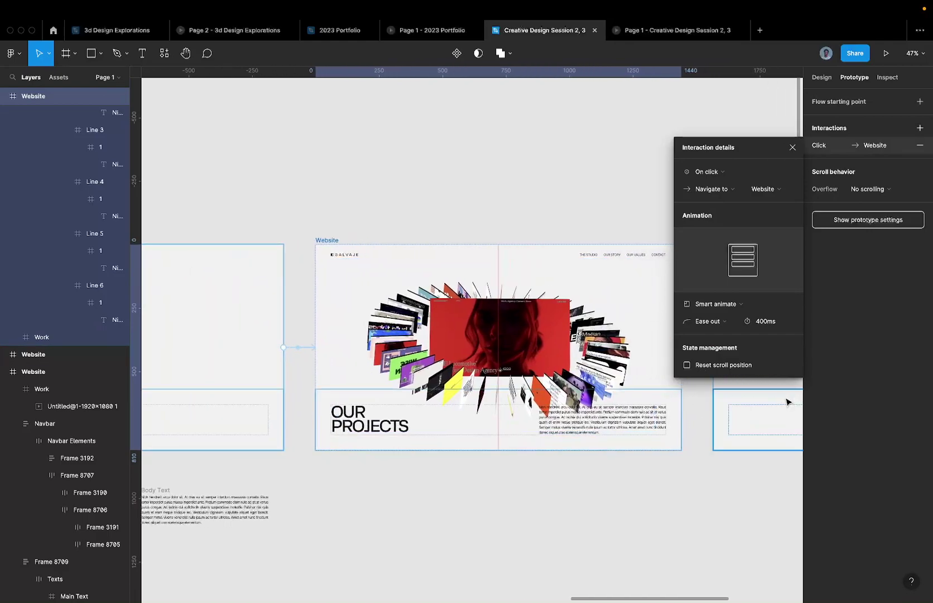
{"action": "scroll", "coordinate": [787, 402], "scroll_direction": "right", "scroll_amount": 3}
{"action": "scroll", "coordinate": [787, 402], "scroll_direction": "up", "scroll_amount": 2}
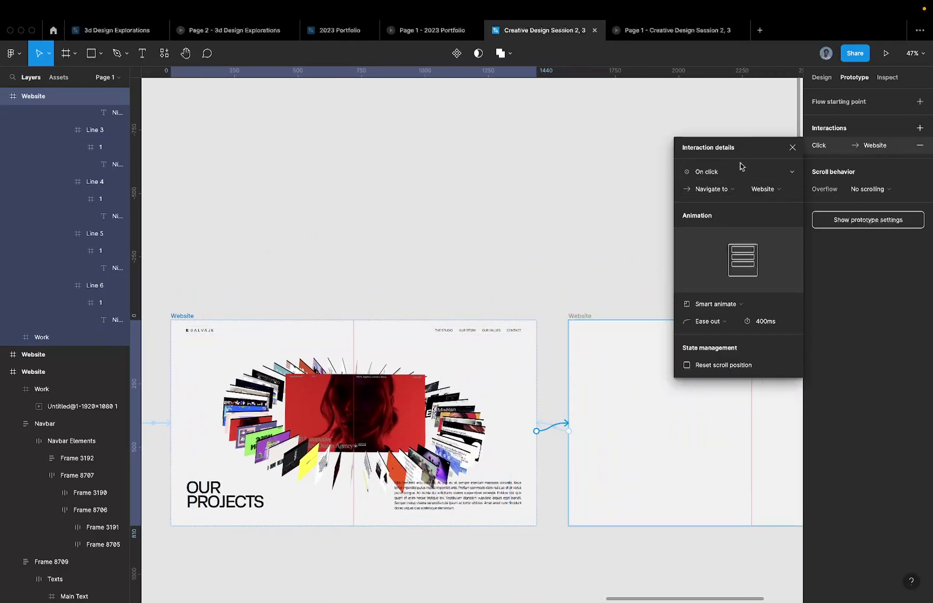
{"action": "left_click", "coordinate": [741, 168]}
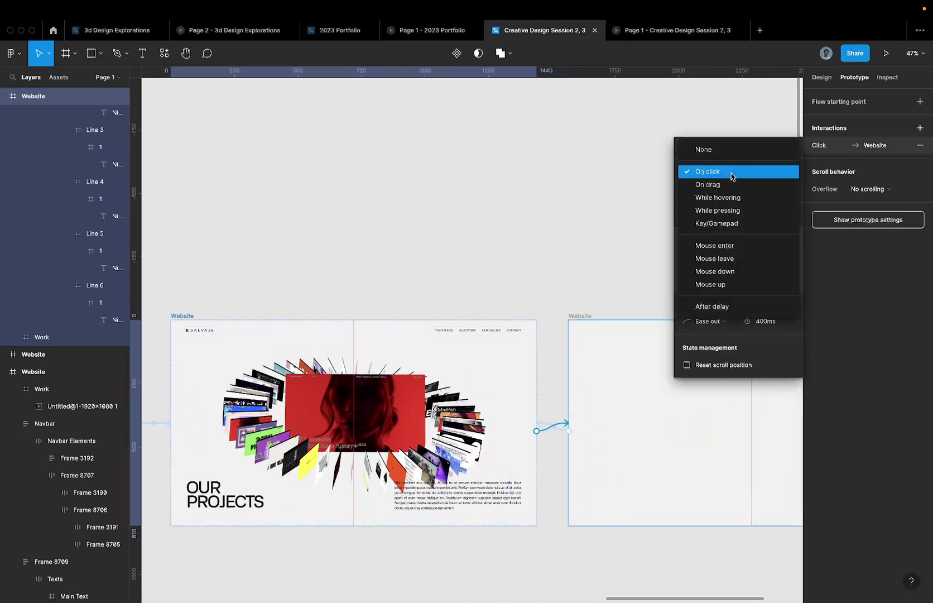
{"action": "left_click", "coordinate": [547, 425]}
Redirect the delayed connection to the first Website frame and change its trigger to On click
{"action": "left_click", "coordinate": [547, 425]}
{"action": "scroll", "coordinate": [548, 426], "scroll_direction": "down", "scroll_amount": 3}
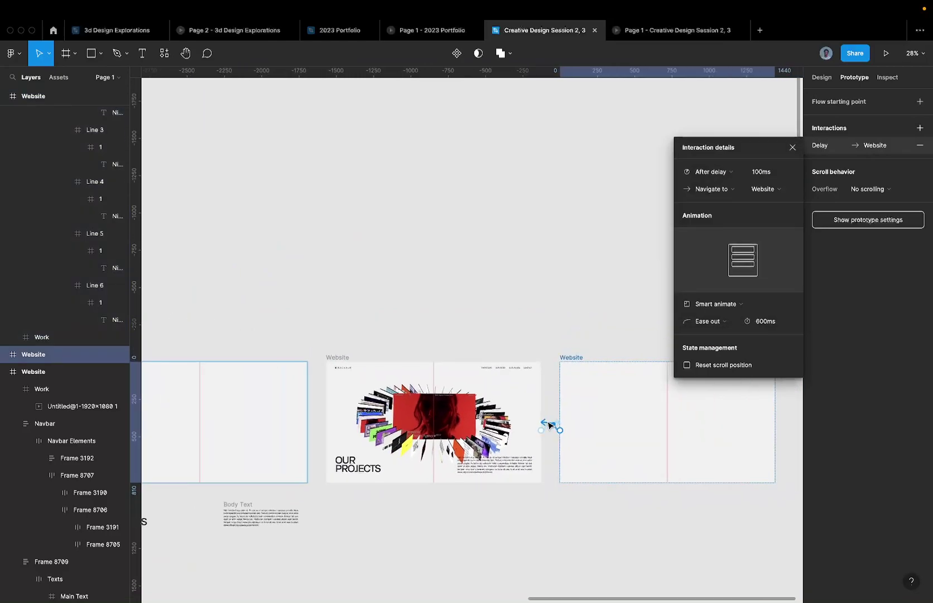
{"action": "left_click_drag", "start_coordinate": [549, 425], "coordinate": [377, 392]}
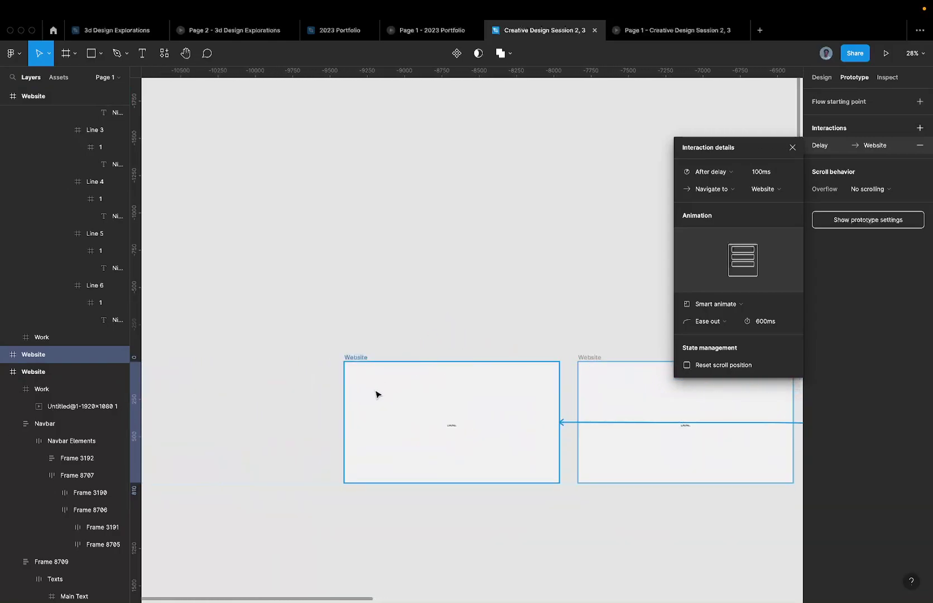
{"action": "scroll", "coordinate": [377, 392], "scroll_direction": "down", "scroll_amount": 10}
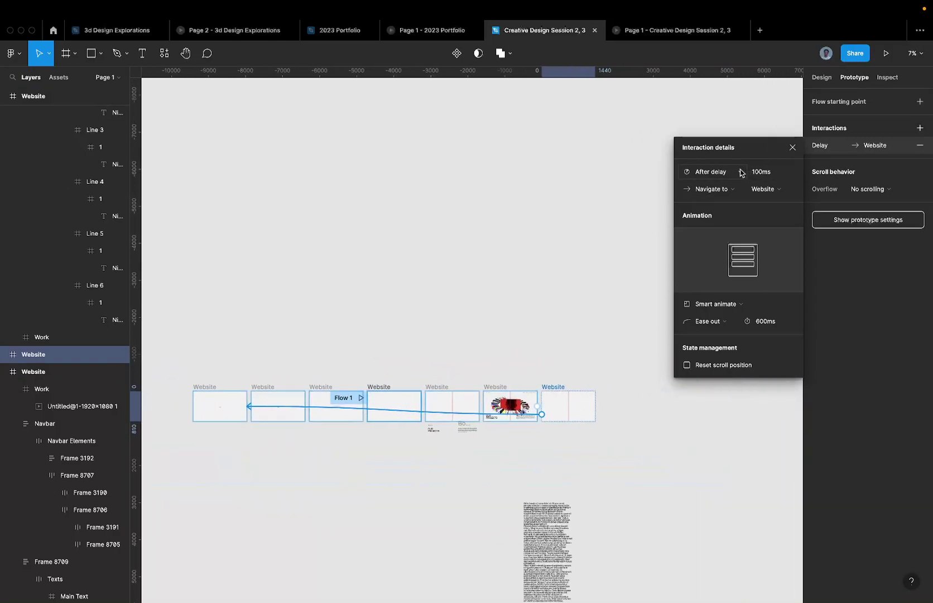
{"action": "left_click", "coordinate": [710, 171]}
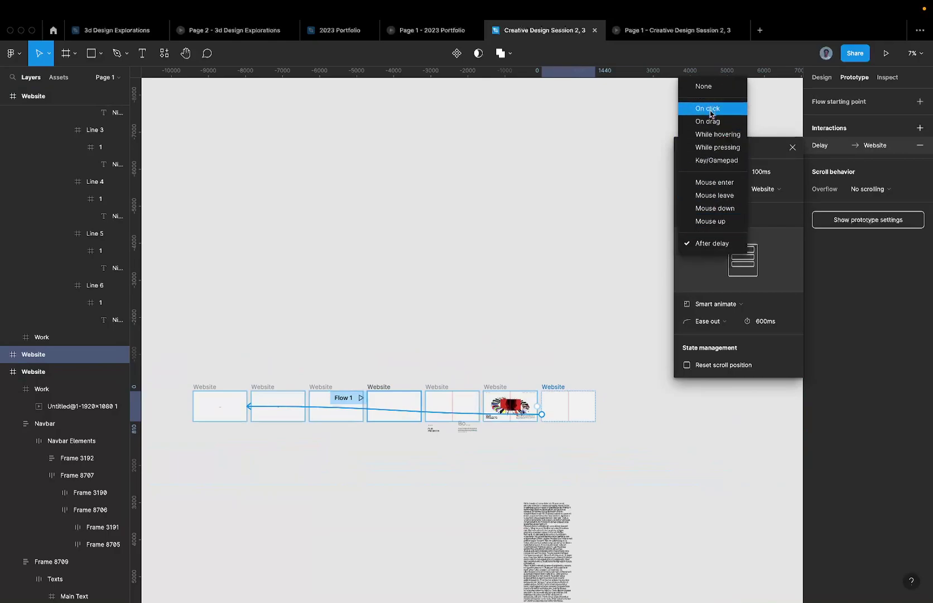
{"action": "left_click", "coordinate": [710, 110]}
{"action": "left_click", "coordinate": [497, 385]}
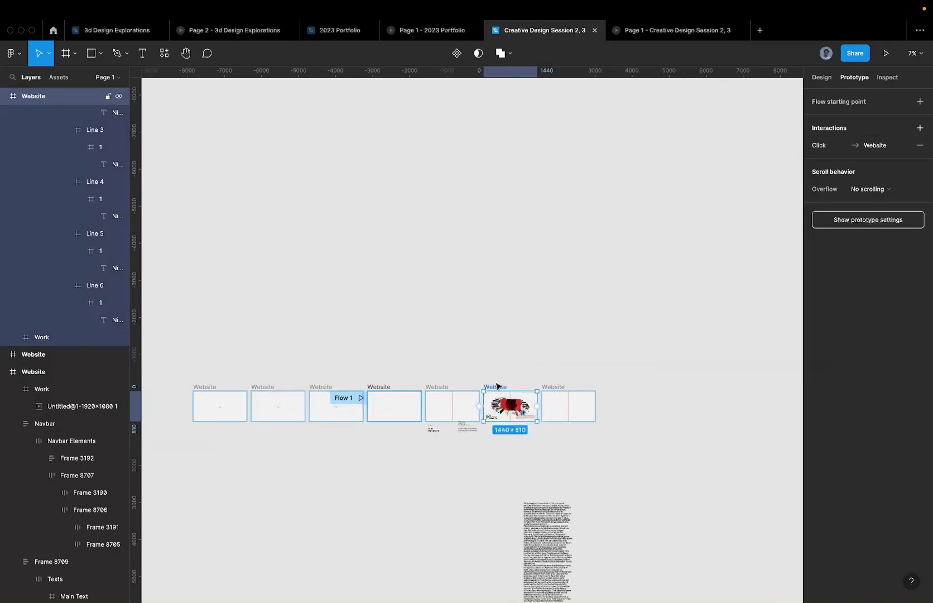
{"action": "scroll", "coordinate": [496, 396], "scroll_direction": "up", "scroll_amount": 10}
Try setting the hidden rotated Work image to 100% opacity, then undo the change
{"action": "scroll", "coordinate": [491, 406], "scroll_direction": "left", "scroll_amount": 5}
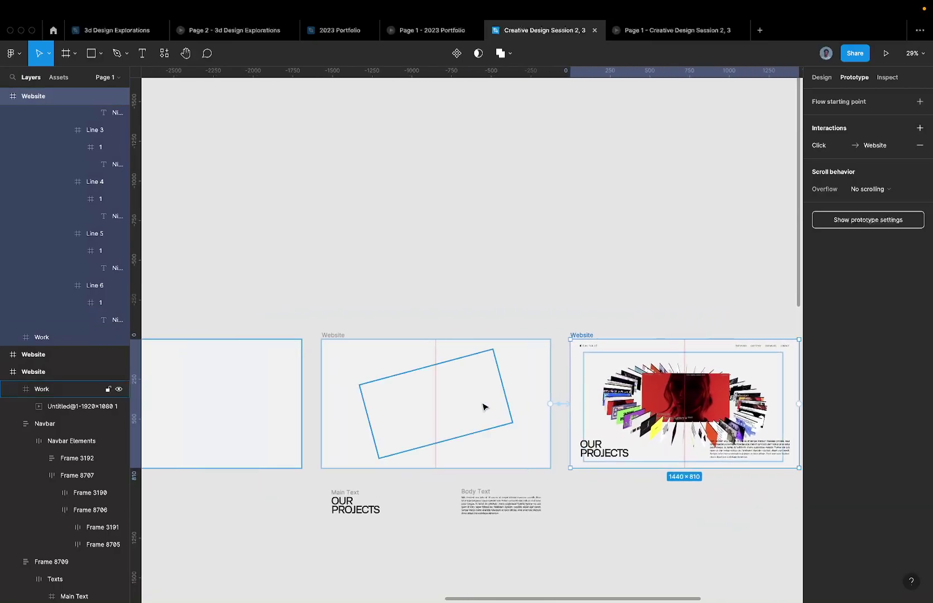
{"action": "left_click", "coordinate": [332, 334]}
{"action": "left_click", "coordinate": [451, 408]}
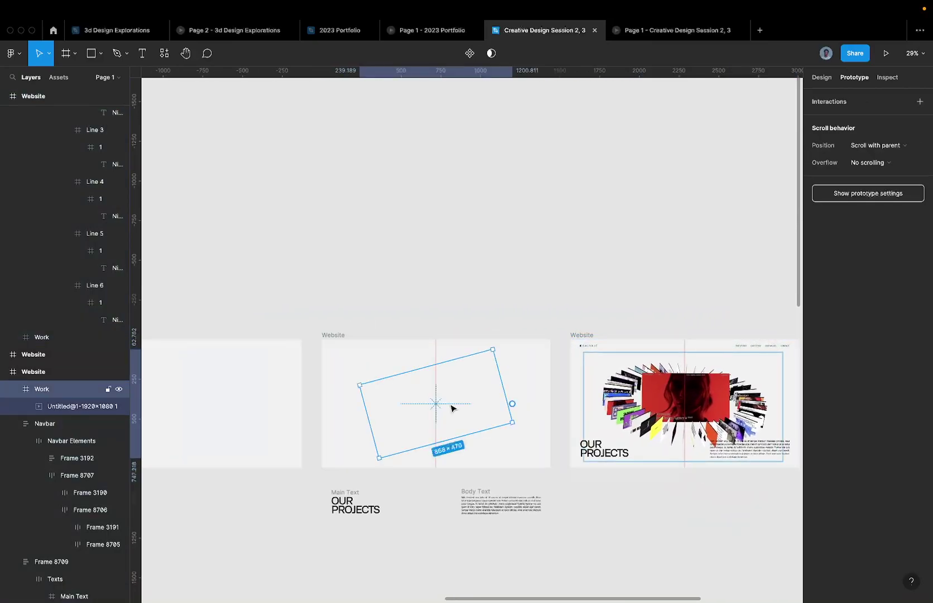
{"action": "key", "text": "0"}
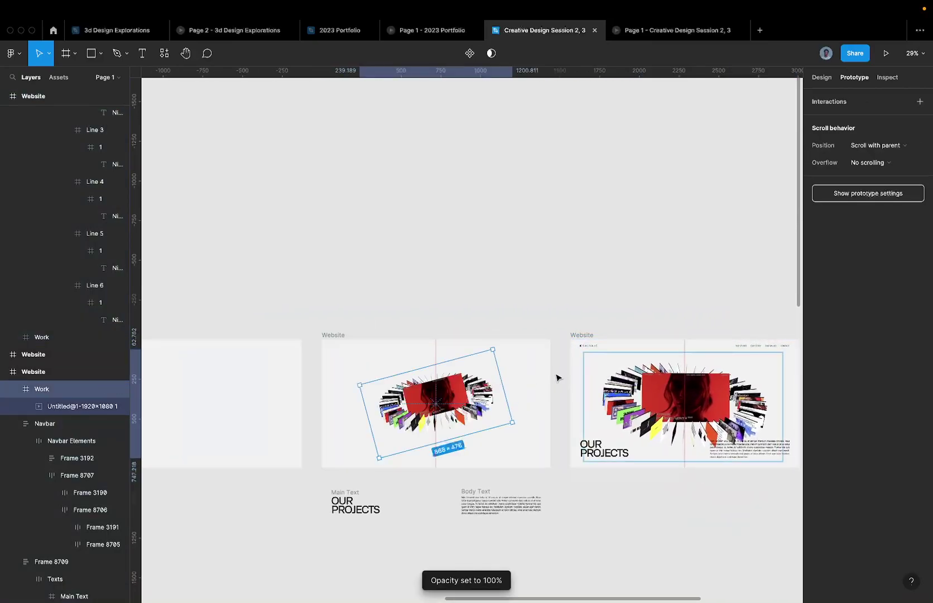
{"action": "left_click", "coordinate": [518, 350]}
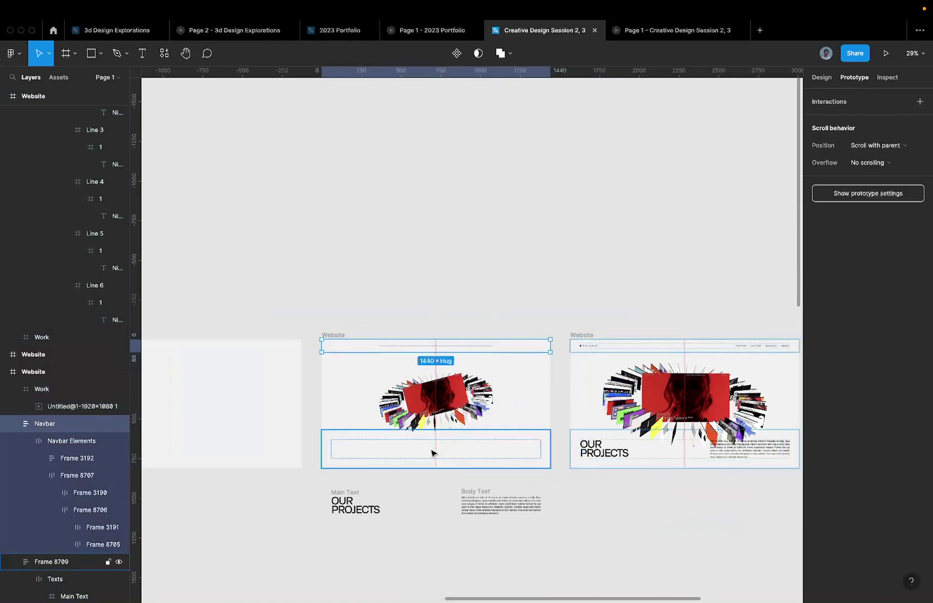
{"action": "left_click", "coordinate": [350, 457]}
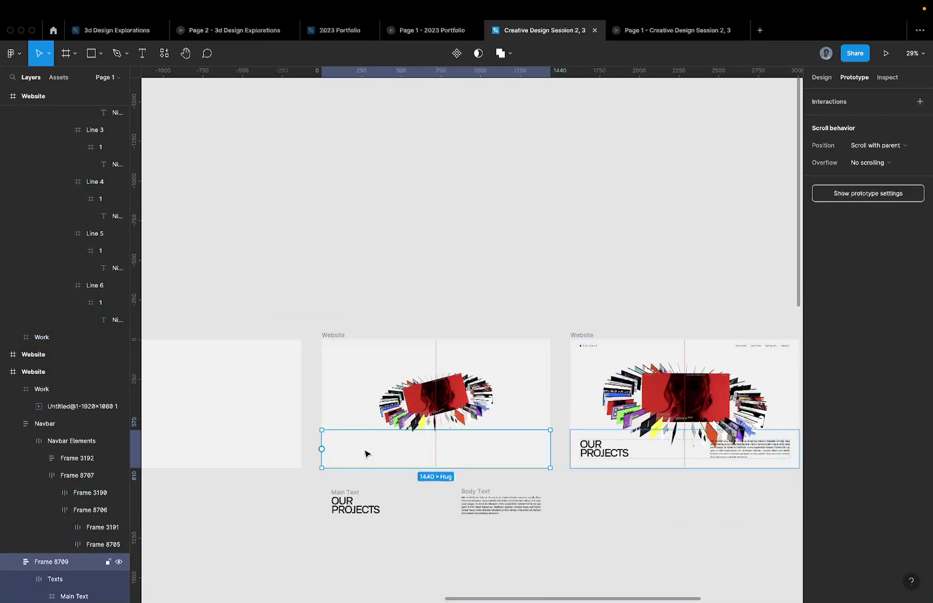
{"action": "key", "text": "Tab"}
Check the loading-bar Website frame's design properties, then present the prototype from the first frame
{"action": "scroll", "coordinate": [366, 453], "scroll_direction": "left", "scroll_amount": 5}
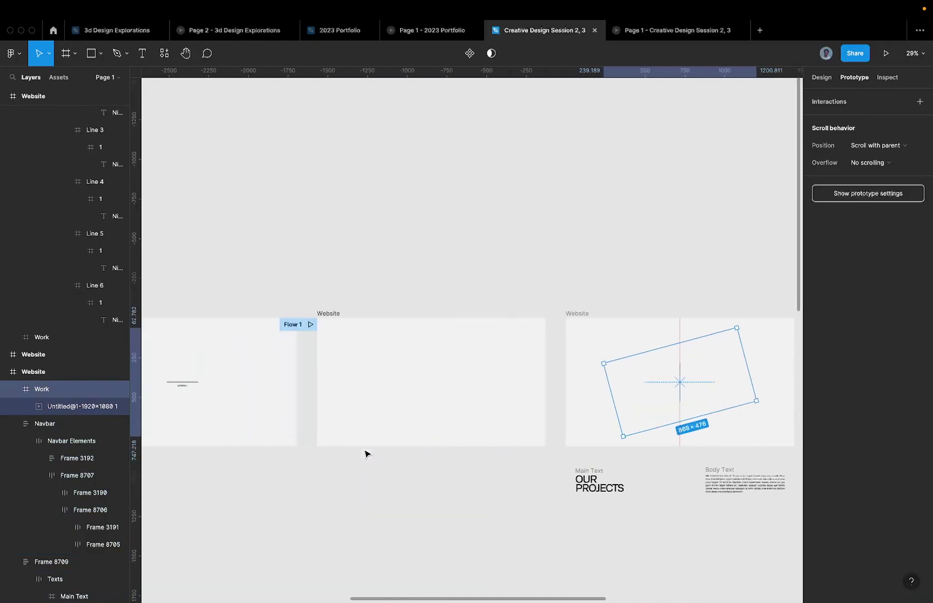
{"action": "left_click", "coordinate": [336, 316]}
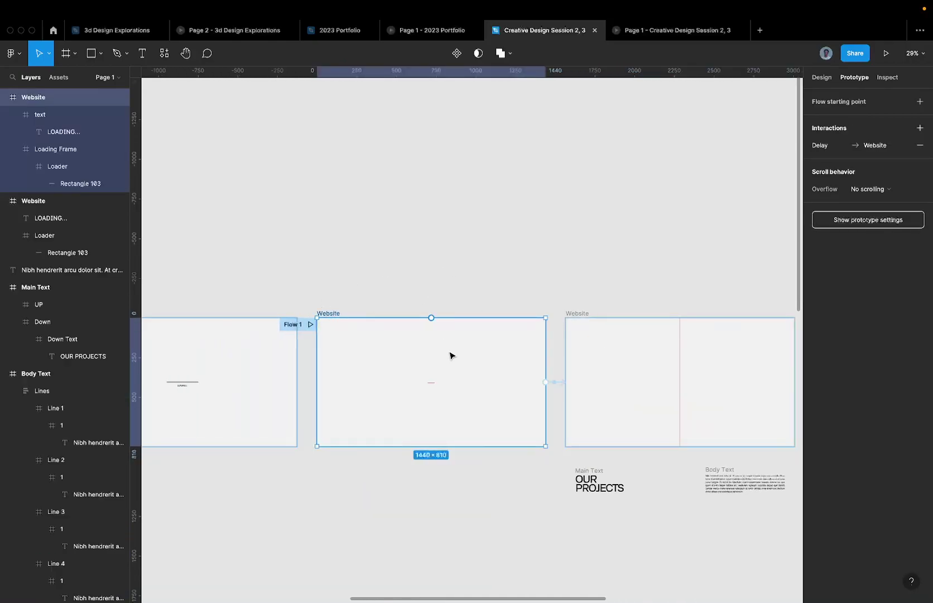
{"action": "scroll", "coordinate": [427, 392], "scroll_direction": "up", "scroll_amount": 5}
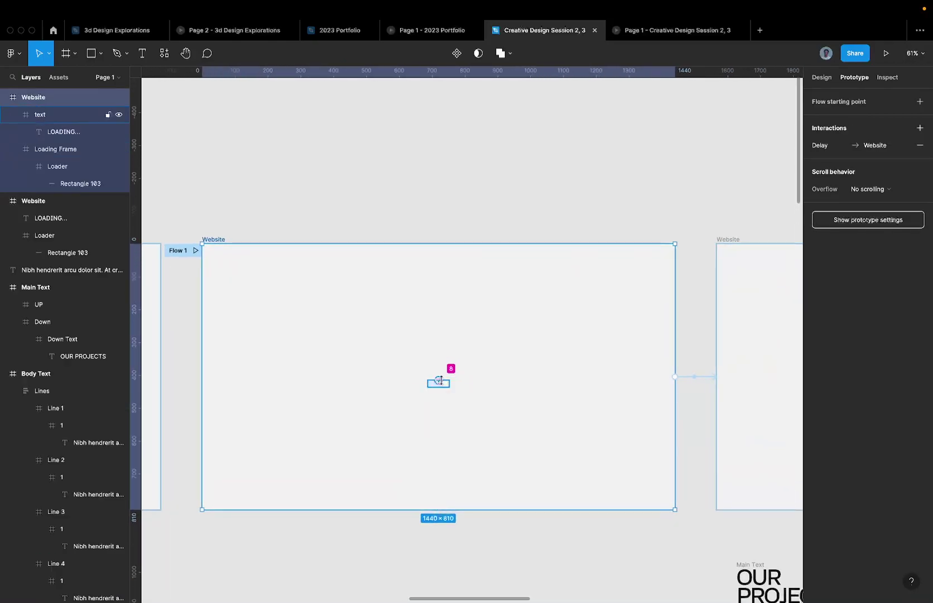
{"action": "scroll", "coordinate": [446, 382], "scroll_direction": "up", "scroll_amount": 4}
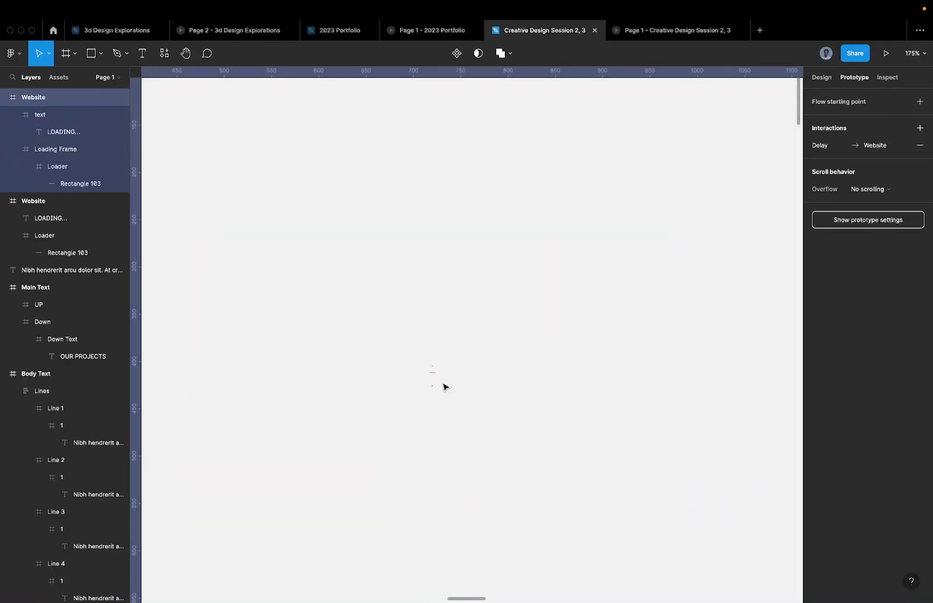
{"action": "left_click", "coordinate": [820, 78]}
{"action": "scroll", "coordinate": [537, 267], "scroll_direction": "down", "scroll_amount": 5}
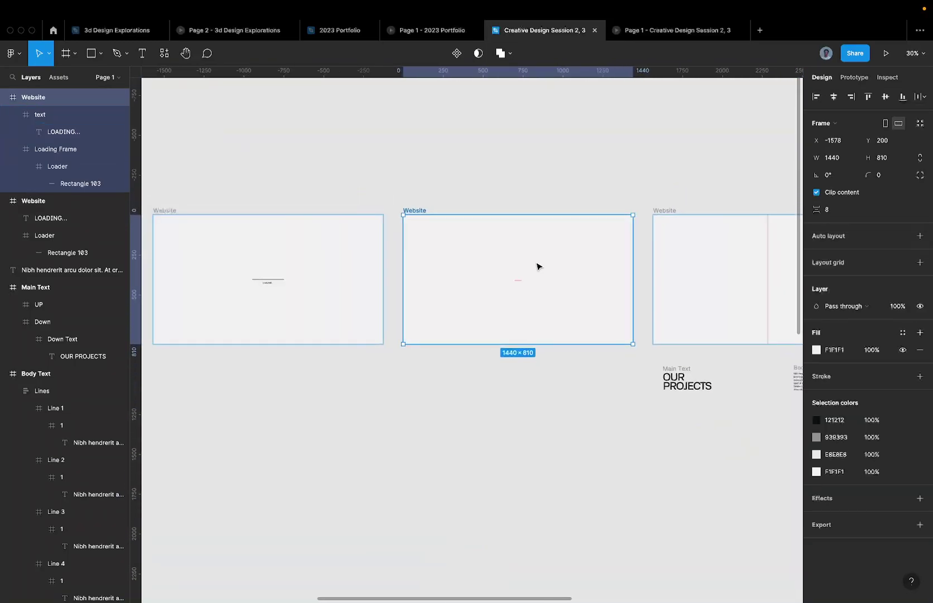
{"action": "scroll", "coordinate": [537, 267], "scroll_direction": "down", "scroll_amount": 5}
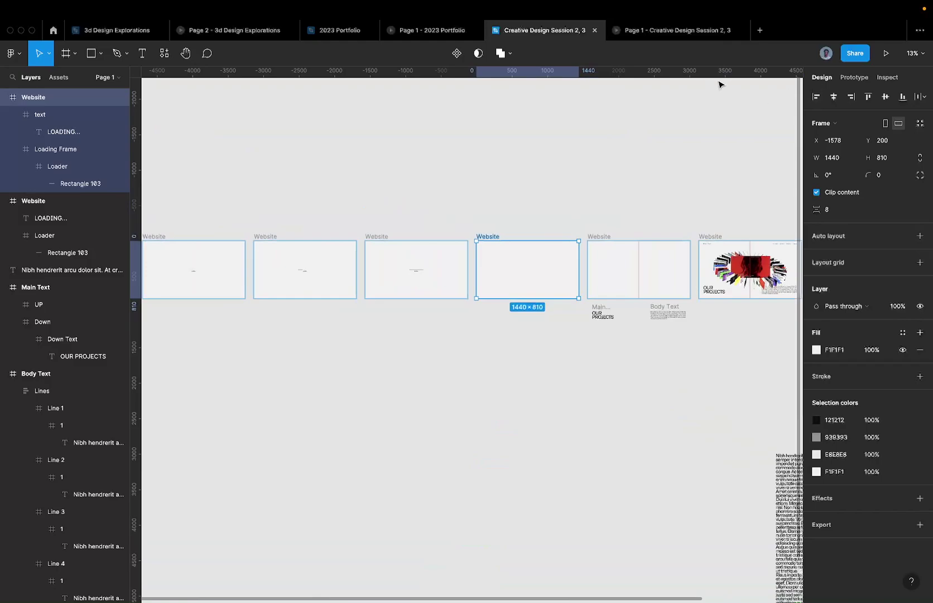
{"action": "scroll", "coordinate": [289, 197], "scroll_direction": "left", "scroll_amount": 10}
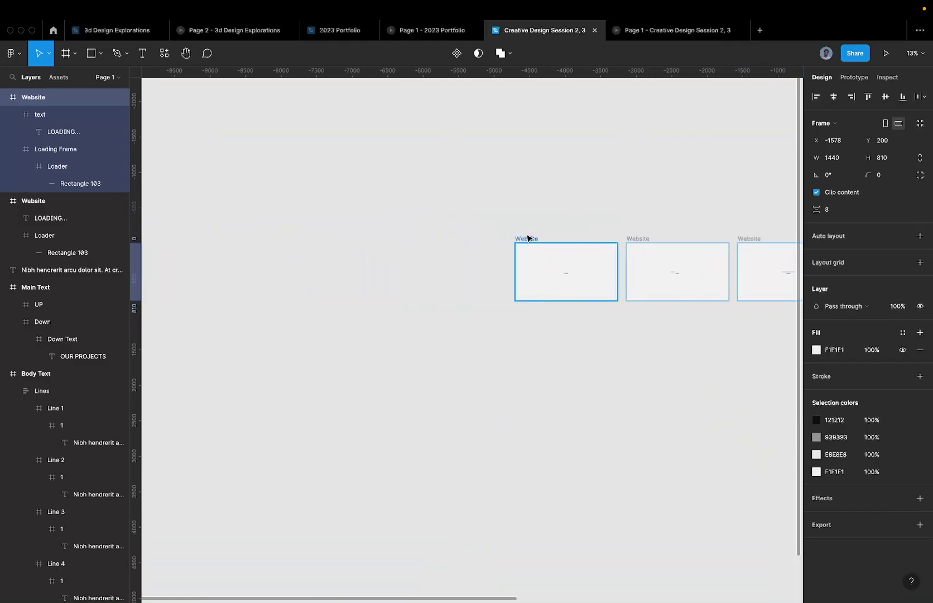
{"action": "left_click", "coordinate": [526, 238]}
{"action": "left_click", "coordinate": [883, 56]}
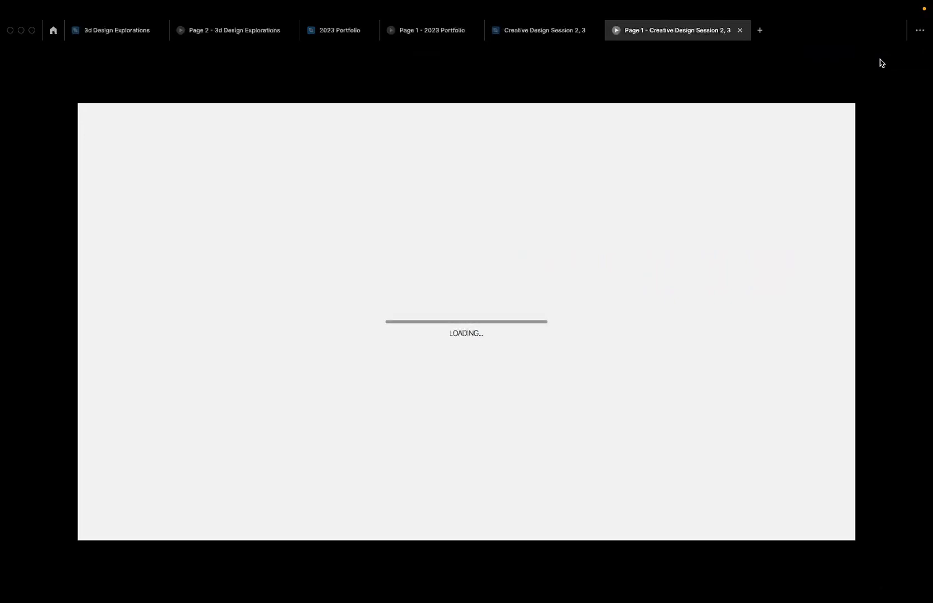
Back in the editor, select the loading bar inside the Website frame
{"action": "left_click", "coordinate": [524, 28]}
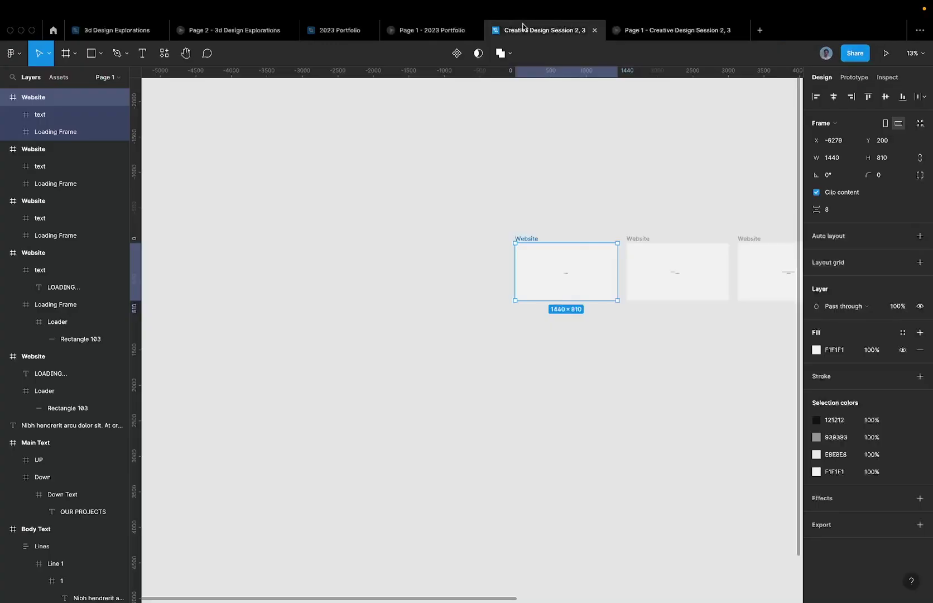
{"action": "scroll", "coordinate": [475, 291], "scroll_direction": "right", "scroll_amount": 10}
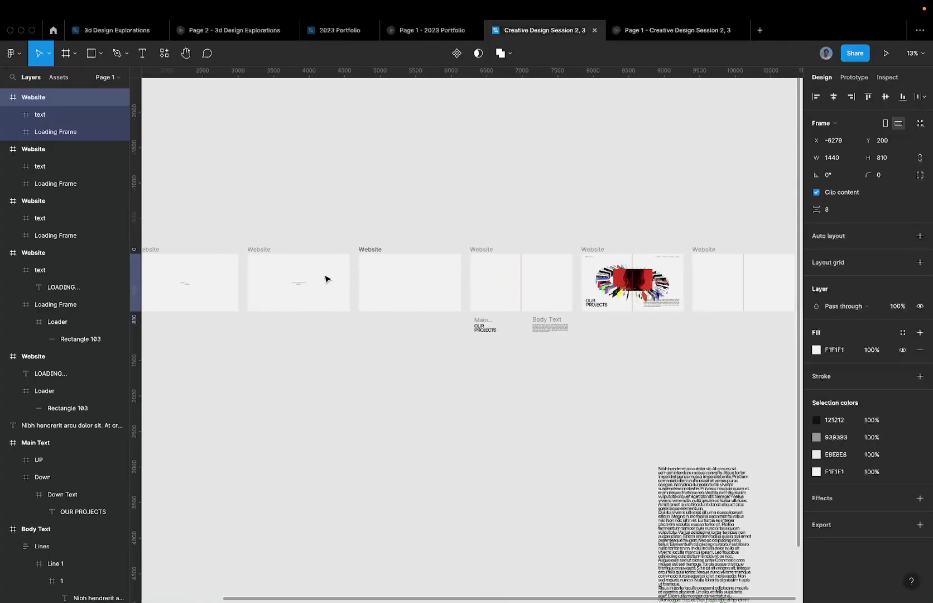
{"action": "scroll", "coordinate": [333, 276], "scroll_direction": "left", "scroll_amount": 2}
{"action": "scroll", "coordinate": [350, 266], "scroll_direction": "up", "scroll_amount": 8}
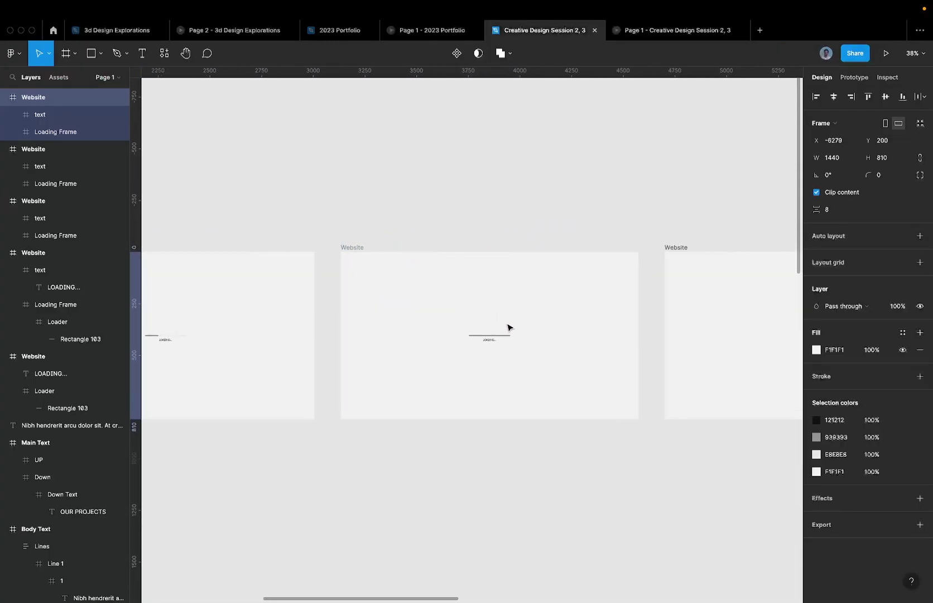
{"action": "left_click", "coordinate": [504, 334]}
{"action": "scroll", "coordinate": [505, 338], "scroll_direction": "up", "scroll_amount": 2}
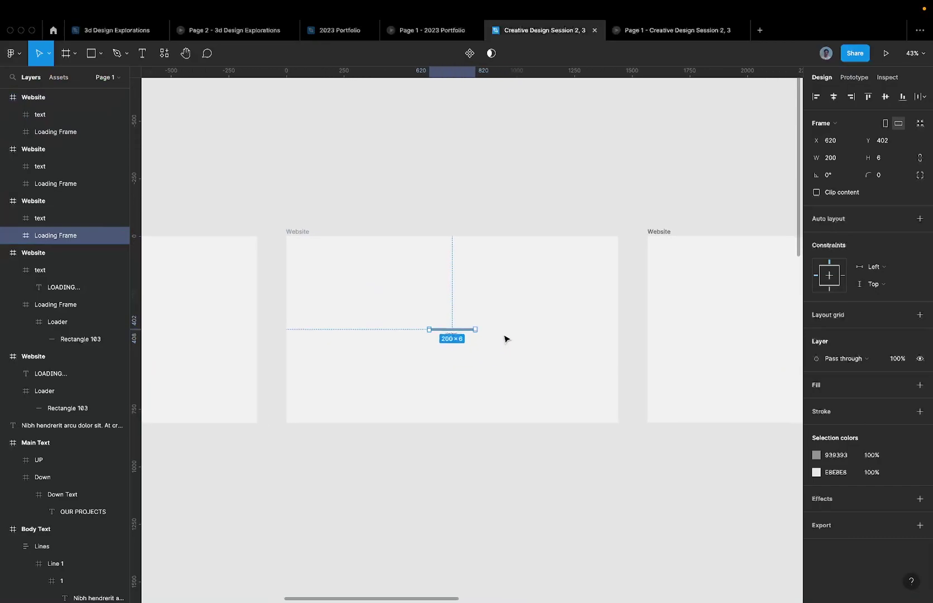
{"action": "scroll", "coordinate": [504, 339], "scroll_direction": "down", "scroll_amount": 8}
Review the After delay prototype interactions of the third and fourth Website frames
{"action": "left_click", "coordinate": [384, 293]}
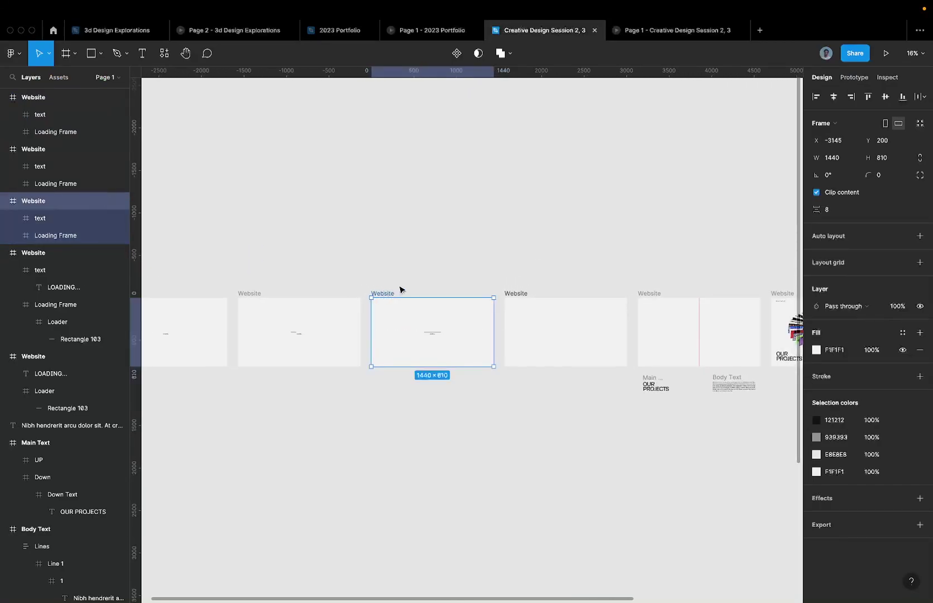
{"action": "left_click", "coordinate": [852, 79]}
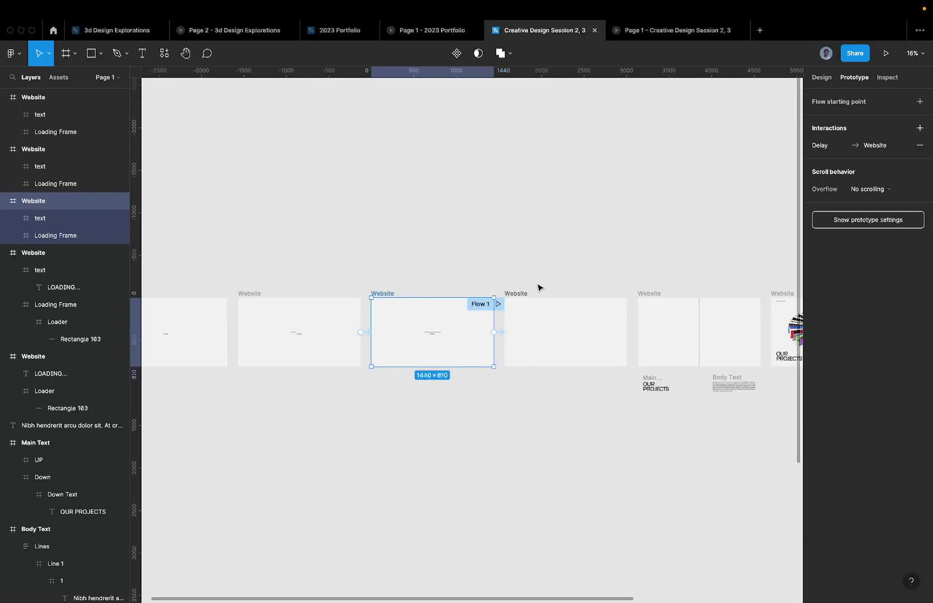
{"action": "left_click", "coordinate": [517, 293]}
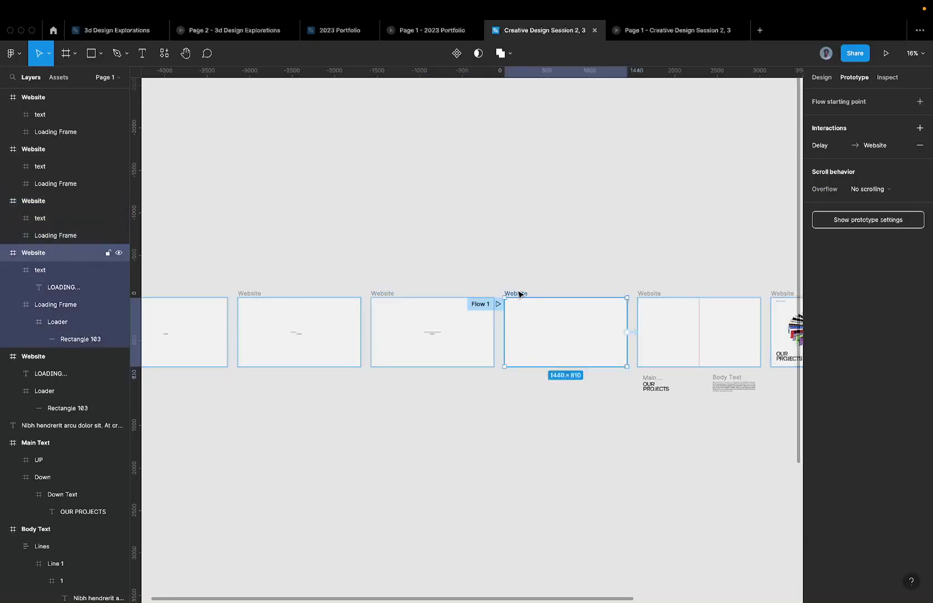
{"action": "left_click", "coordinate": [382, 294]}
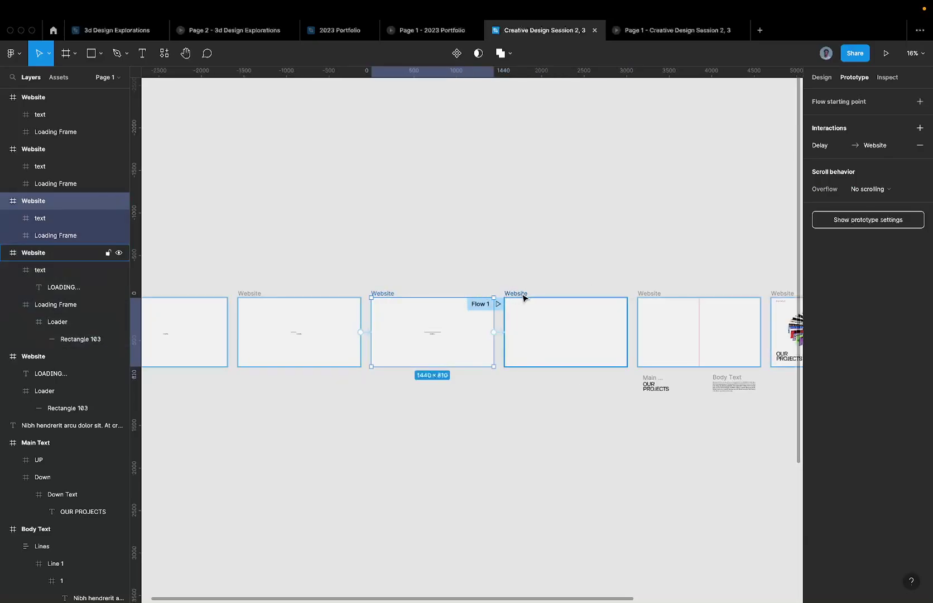
{"action": "scroll", "coordinate": [523, 298], "scroll_direction": "down", "scroll_amount": 6}
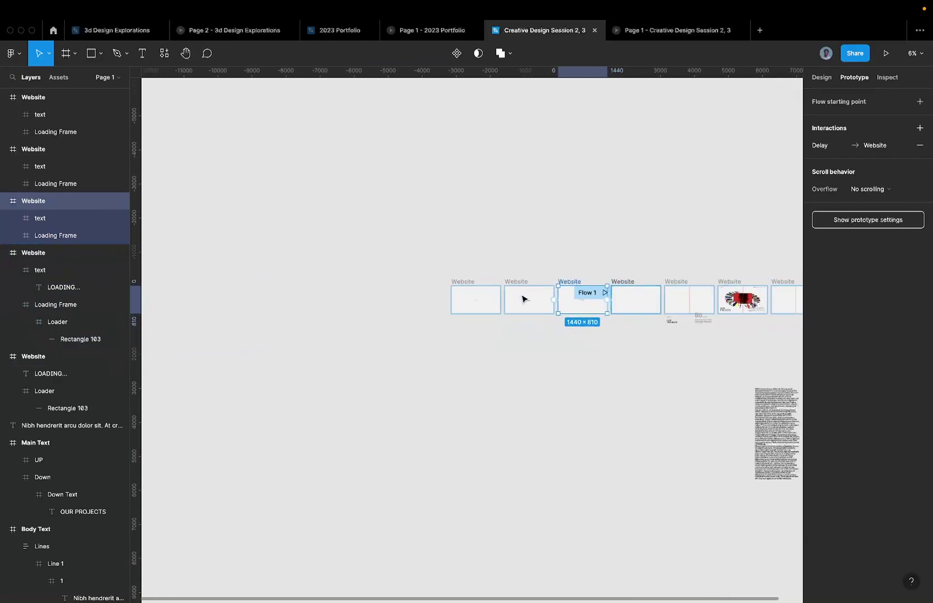
{"action": "scroll", "coordinate": [523, 298], "scroll_direction": "right", "scroll_amount": 1}
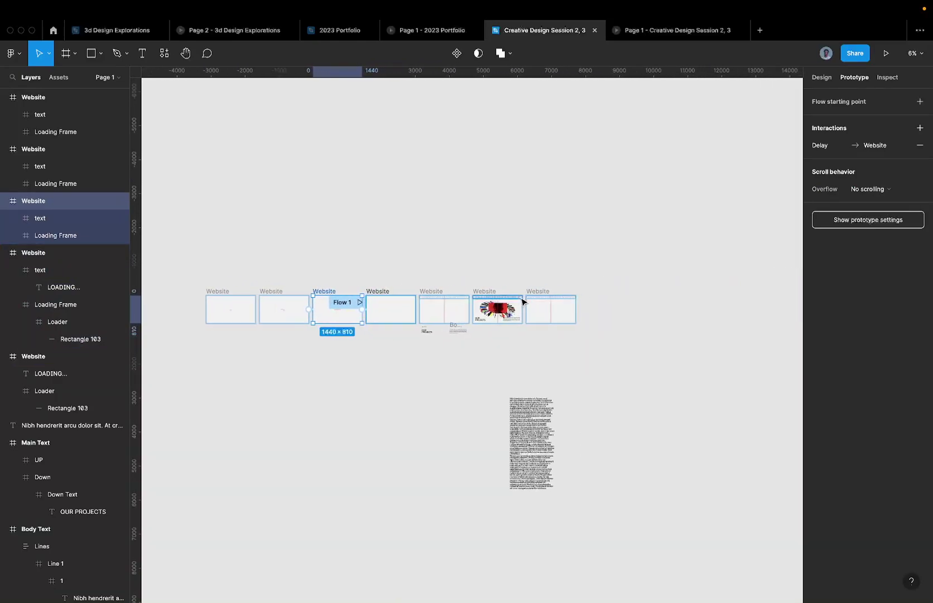
Play the prototype, check the first frame's loading bar size and position, then replay it
{"action": "left_click", "coordinate": [884, 54]}
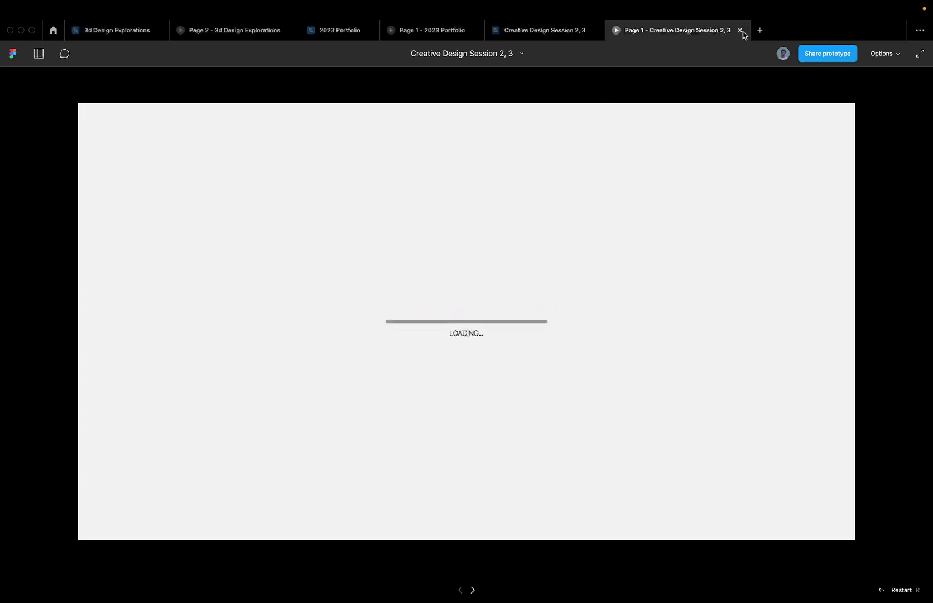
{"action": "left_click", "coordinate": [741, 32]}
{"action": "left_click", "coordinate": [211, 298]}
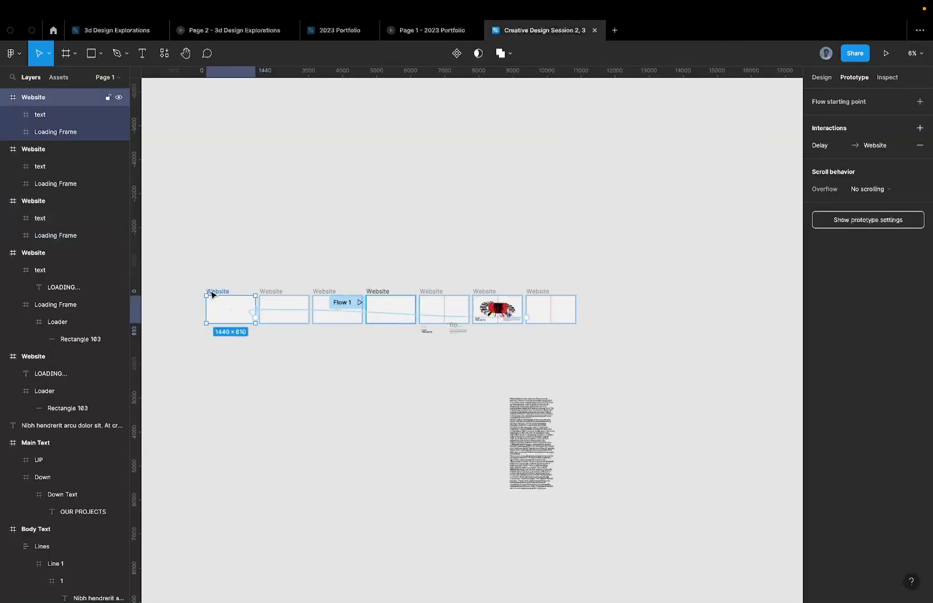
{"action": "scroll", "coordinate": [210, 296], "scroll_direction": "up", "scroll_amount": 5}
{"action": "scroll", "coordinate": [270, 349], "scroll_direction": "up", "scroll_amount": 5}
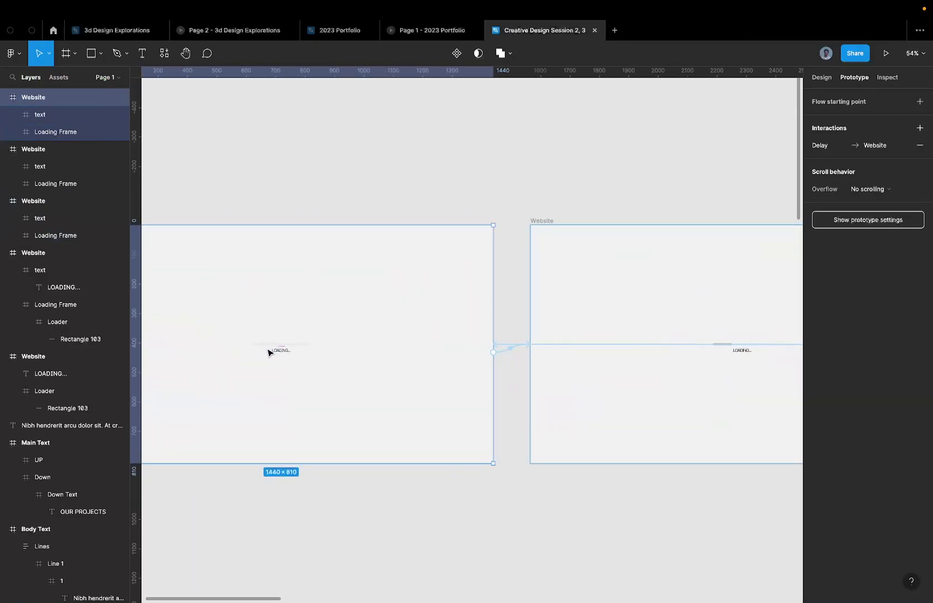
{"action": "left_click", "coordinate": [272, 343]}
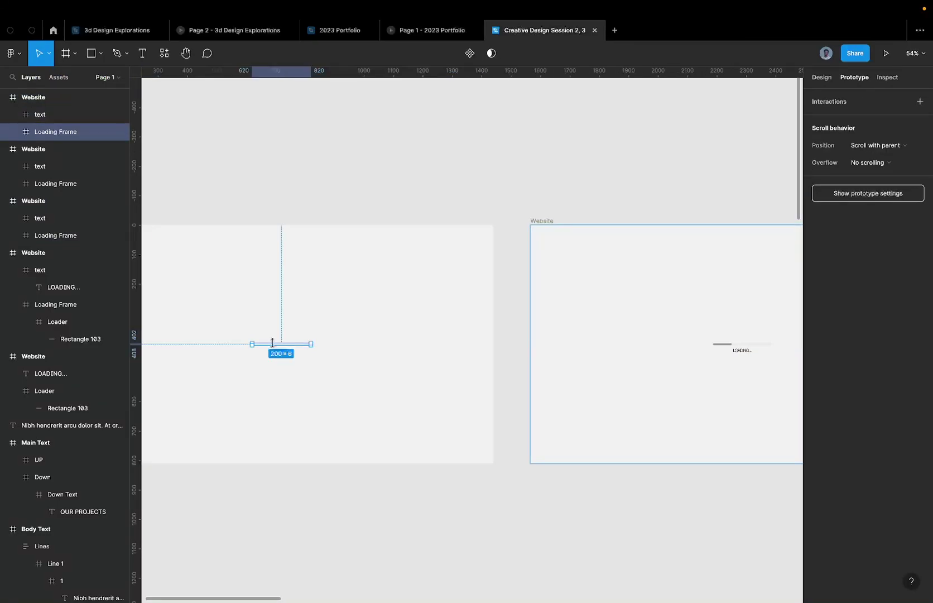
{"action": "left_click", "coordinate": [820, 77]}
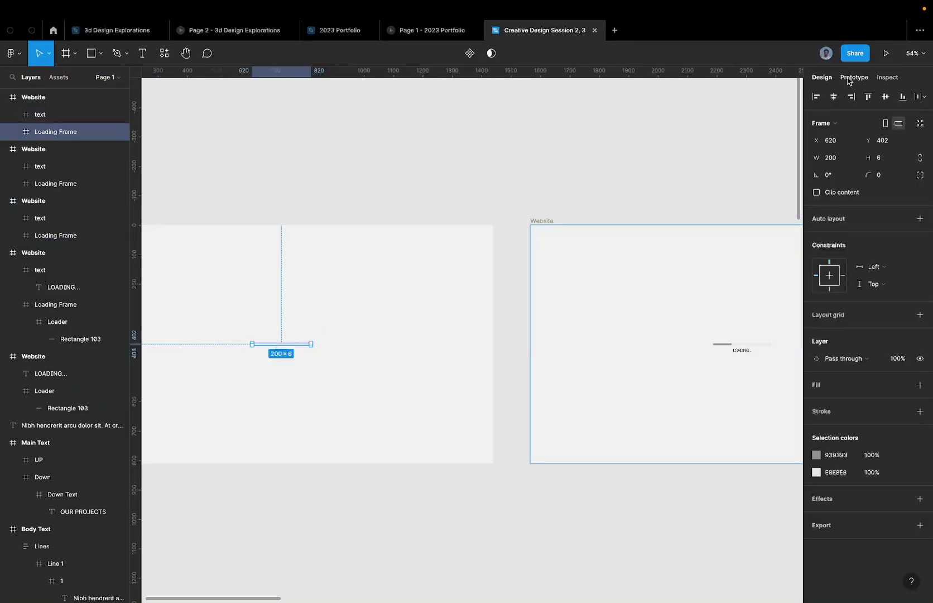
{"action": "left_click", "coordinate": [886, 54]}
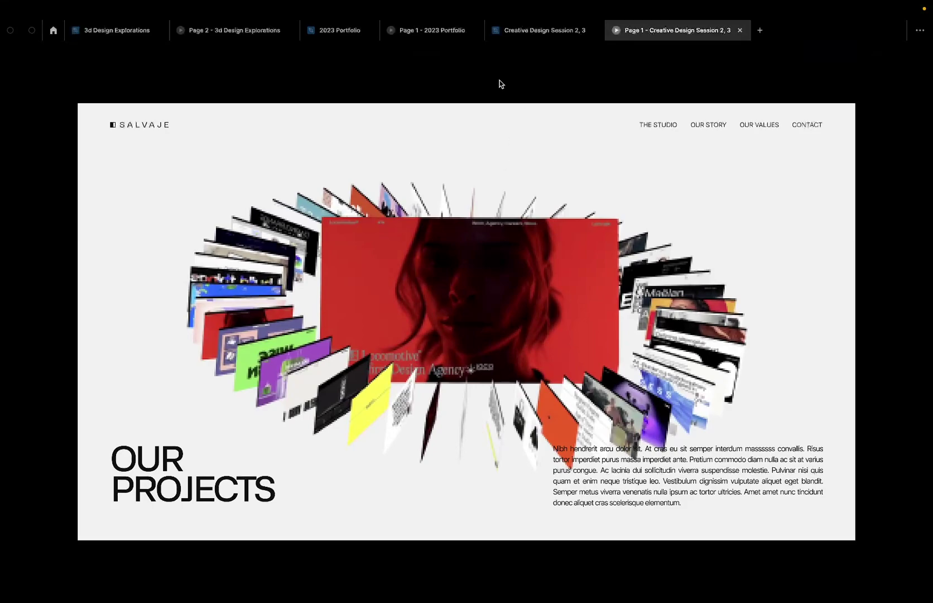
In the editor, select the third frame's loading bar and the Loader inside it
{"action": "left_click", "coordinate": [533, 32]}
{"action": "scroll", "coordinate": [475, 290], "scroll_direction": "down", "scroll_amount": 8}
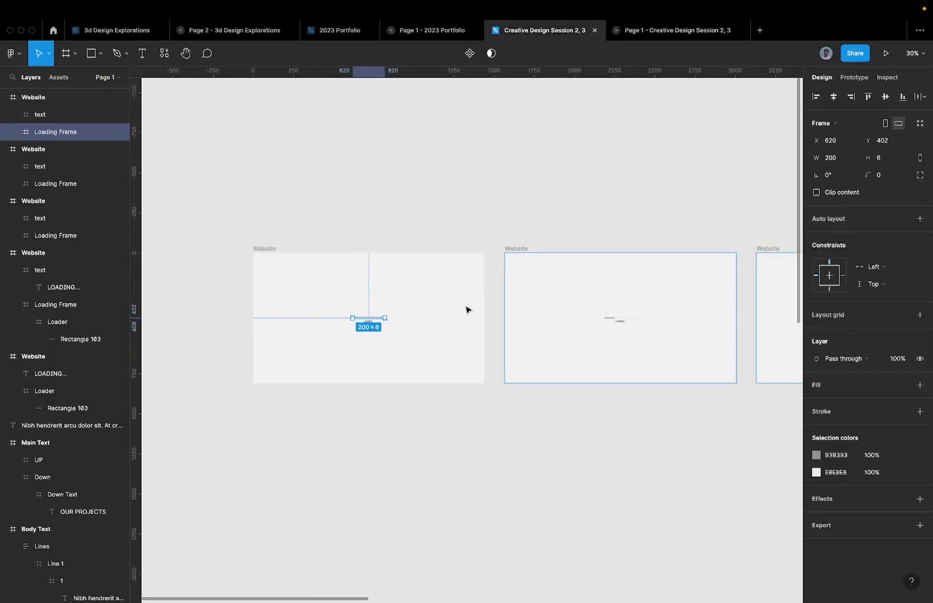
{"action": "left_click", "coordinate": [509, 286]}
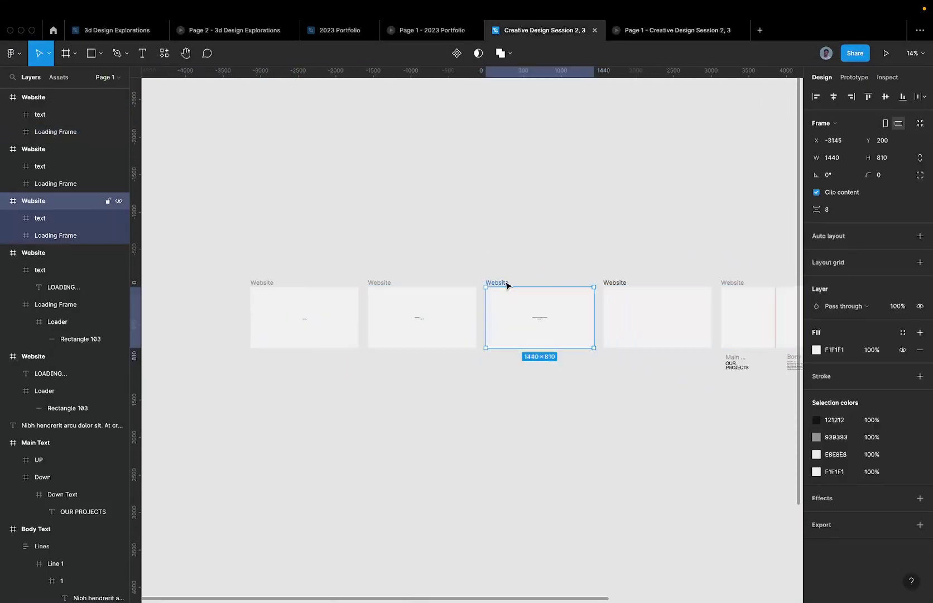
{"action": "left_click", "coordinate": [610, 283]}
{"action": "scroll", "coordinate": [612, 283], "scroll_direction": "right", "scroll_amount": 2}
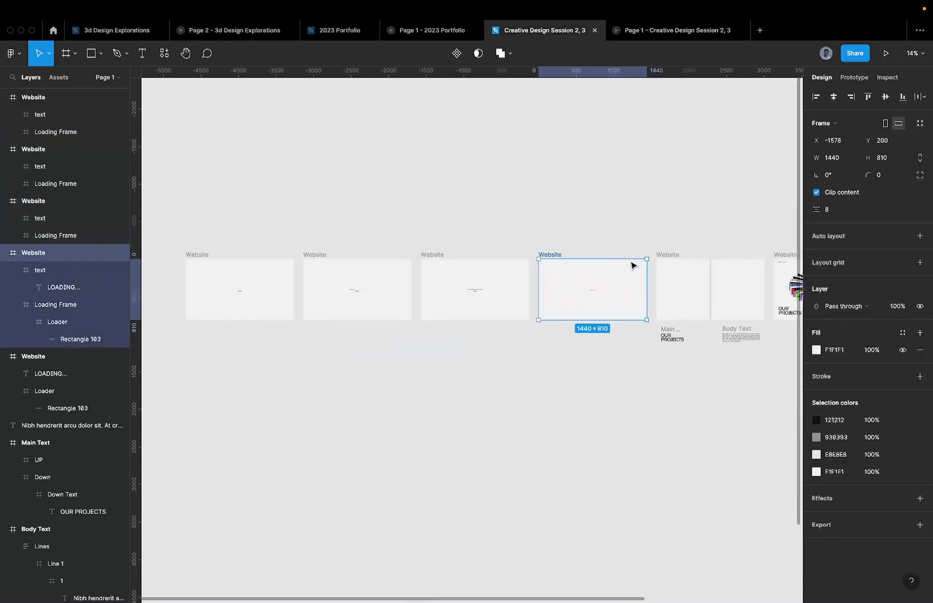
{"action": "scroll", "coordinate": [609, 267], "scroll_direction": "down", "scroll_amount": 3}
{"action": "scroll", "coordinate": [609, 268], "scroll_direction": "left", "scroll_amount": 3}
{"action": "scroll", "coordinate": [567, 290], "scroll_direction": "up", "scroll_amount": 3}
{"action": "scroll", "coordinate": [567, 290], "scroll_direction": "right", "scroll_amount": 3}
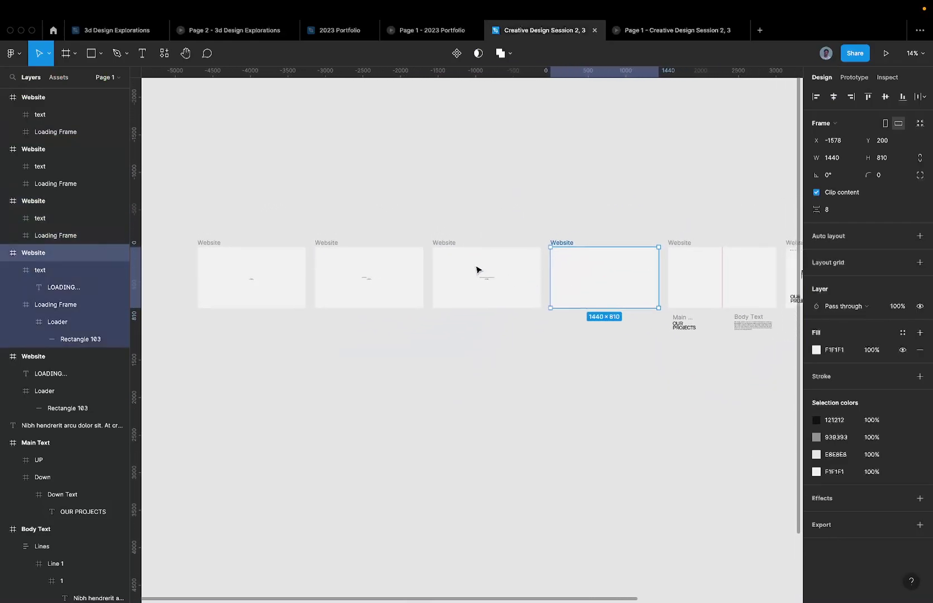
{"action": "scroll", "coordinate": [477, 267], "scroll_direction": "up", "scroll_amount": 3}
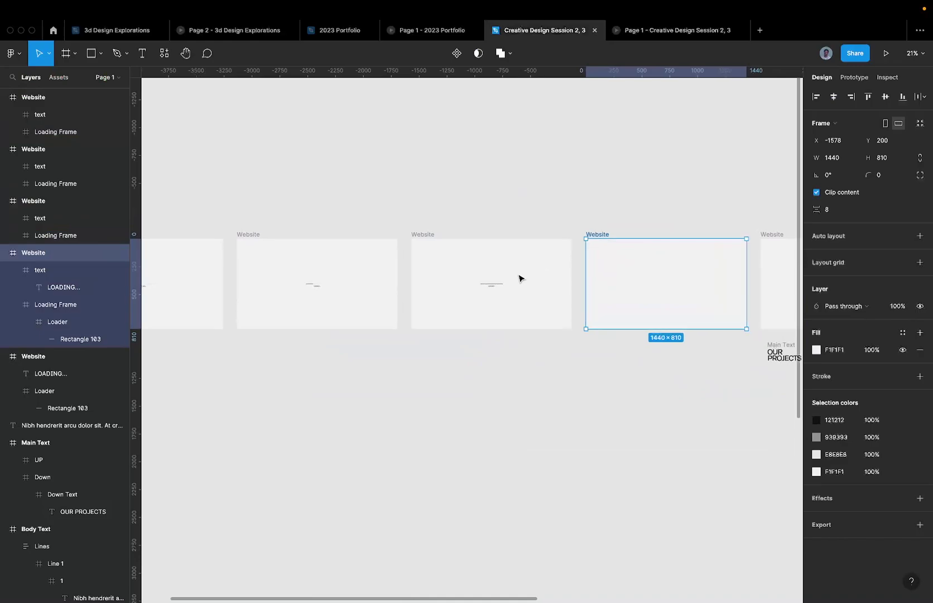
{"action": "left_click", "coordinate": [501, 285]}
{"action": "scroll", "coordinate": [523, 285], "scroll_direction": "up", "scroll_amount": 1}
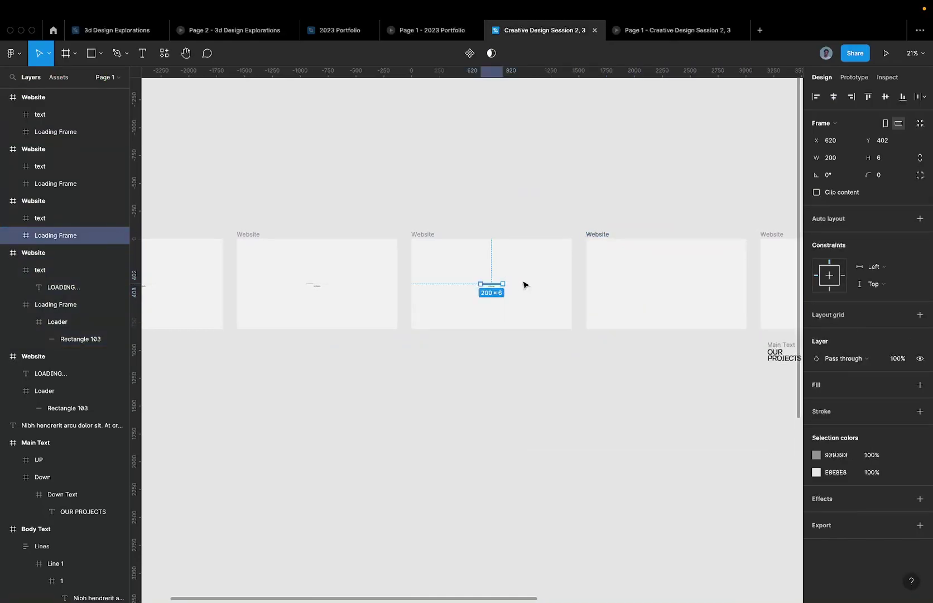
{"action": "key", "text": "super+v"}
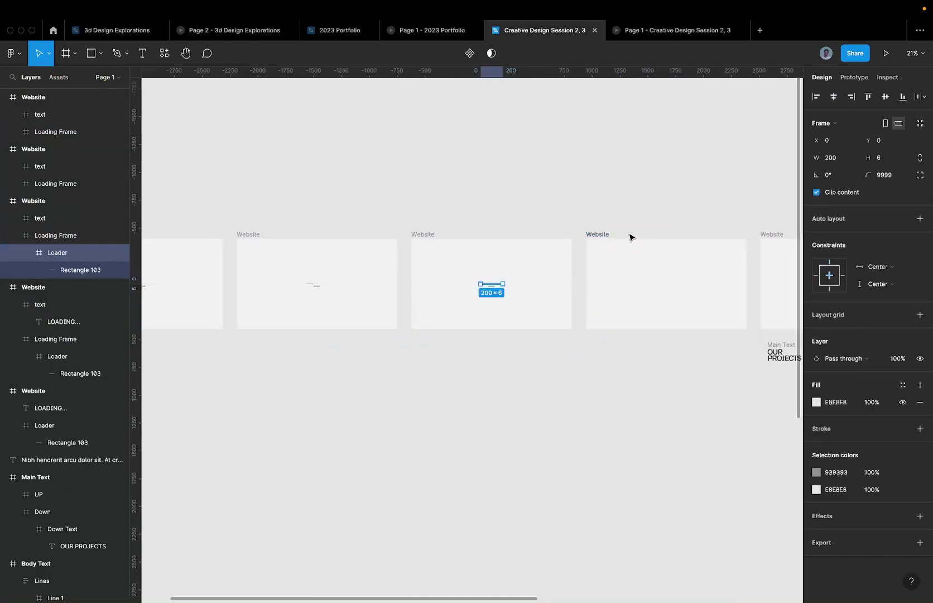
Inspect the fourth frame's loading bar, stepping into Rectangle 103 and back to Loader
{"action": "left_click", "coordinate": [609, 235]}
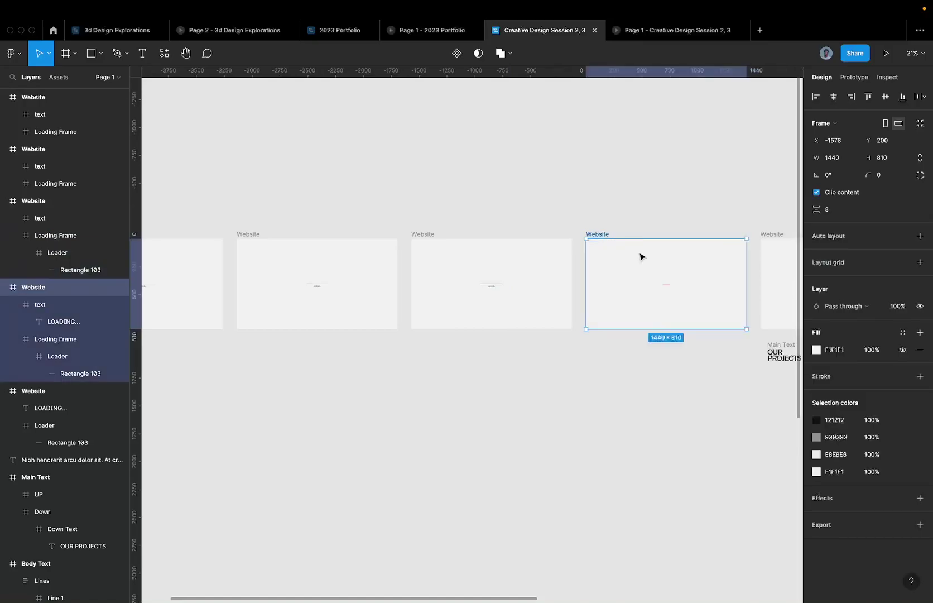
{"action": "key", "text": "Escape"}
{"action": "left_click", "coordinate": [678, 285], "text": "super"}
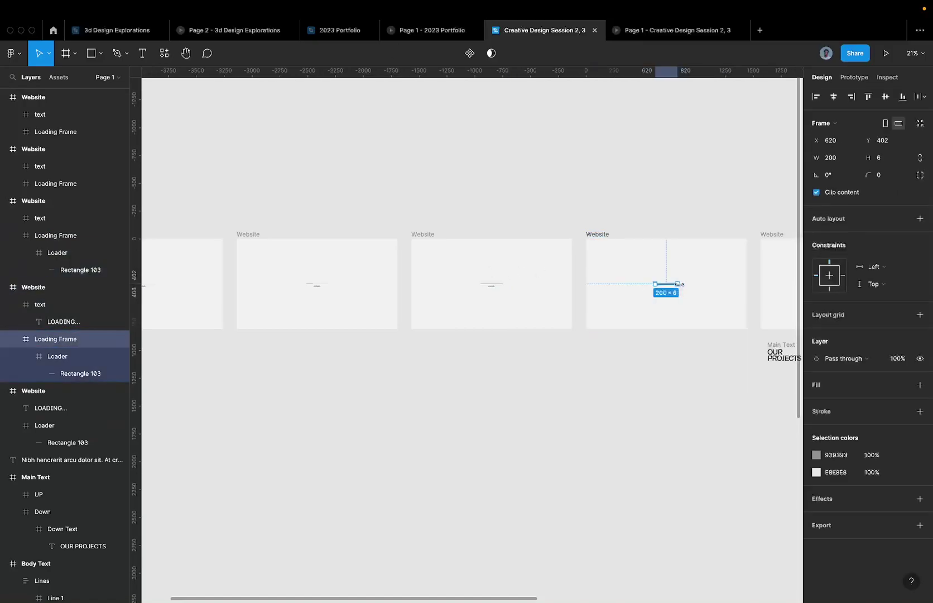
{"action": "scroll", "coordinate": [680, 293], "scroll_direction": "up", "scroll_amount": 3}
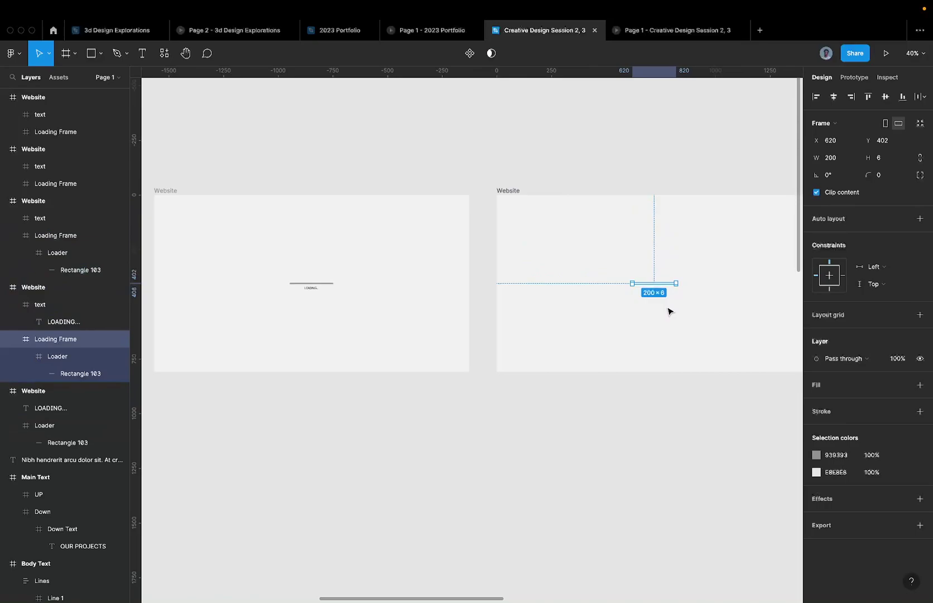
{"action": "key", "text": "Return"}
{"action": "key", "text": "Return"}
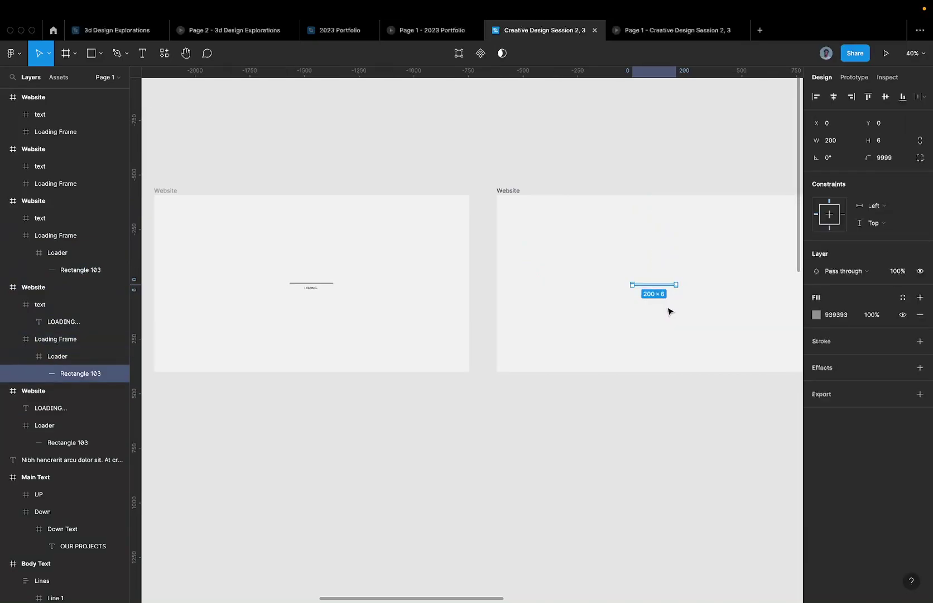
{"action": "key", "text": "shift+Return"}
{"action": "scroll", "coordinate": [670, 311], "scroll_direction": "down", "scroll_amount": 3}
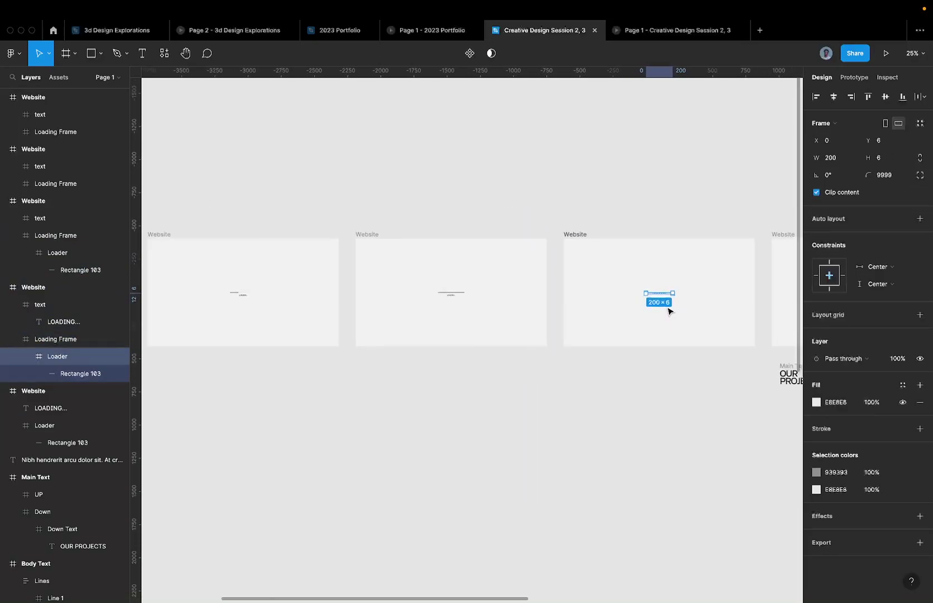
Check the second frame's loading bar, then replay the prototype from the first Website frame
{"action": "left_click", "coordinate": [461, 292]}
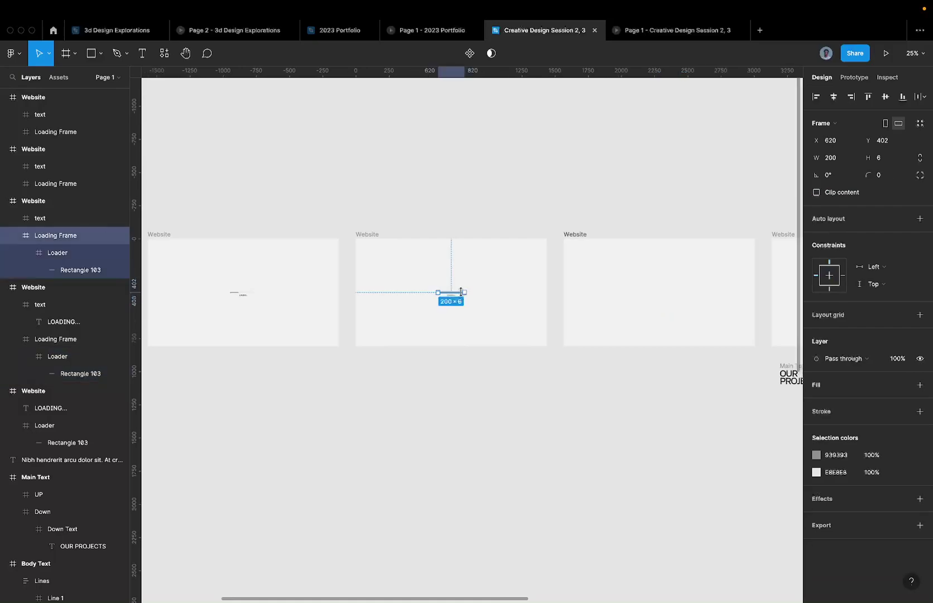
{"action": "scroll", "coordinate": [461, 291], "scroll_direction": "up", "scroll_amount": 2}
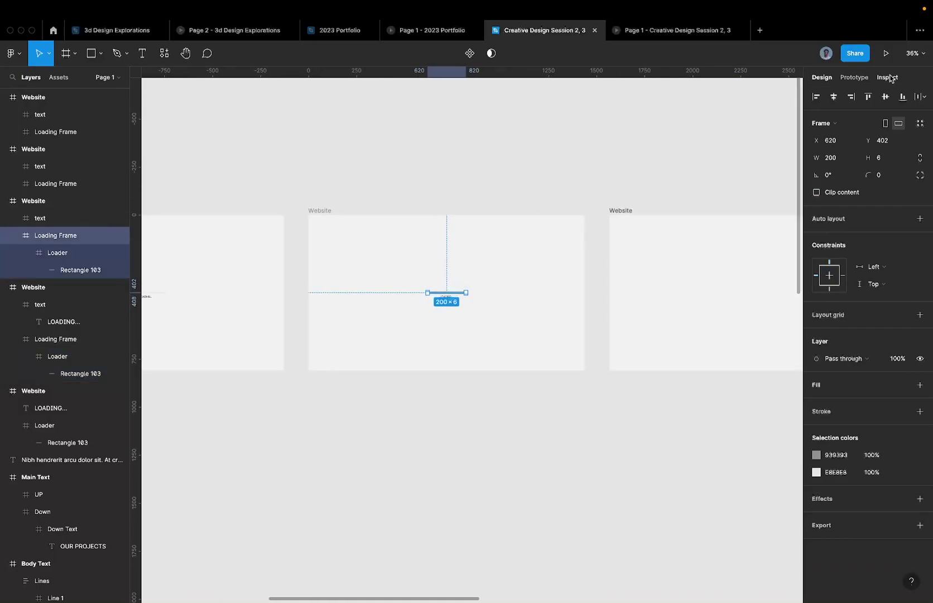
{"action": "scroll", "coordinate": [648, 265], "scroll_direction": "down", "scroll_amount": 5}
{"action": "left_click", "coordinate": [353, 242]}
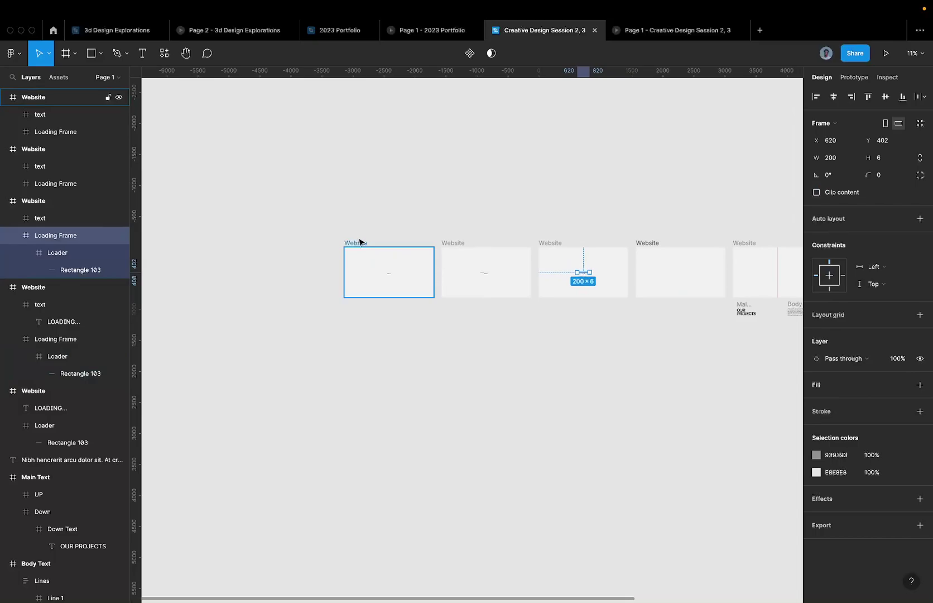
{"action": "left_click", "coordinate": [886, 53]}
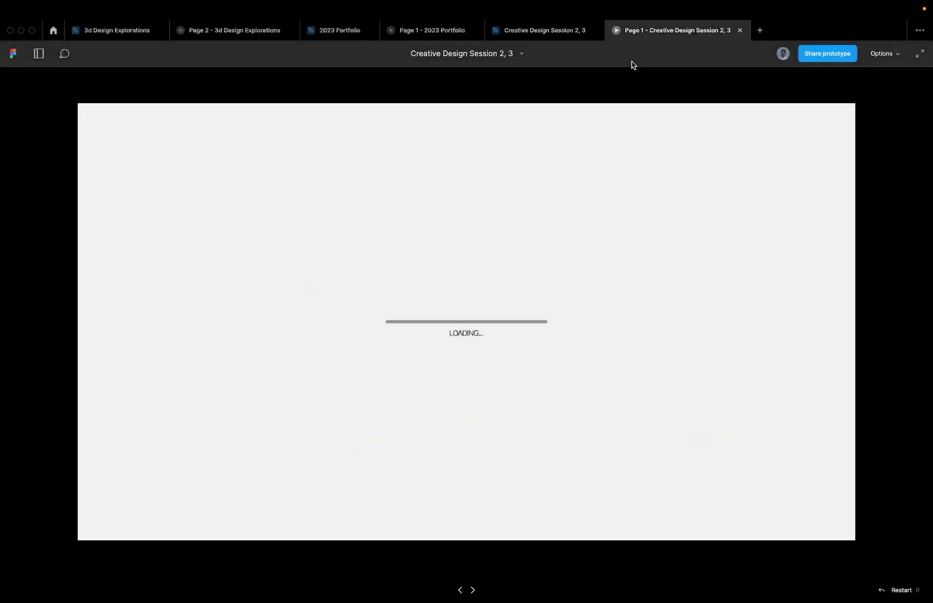
{"action": "left_click", "coordinate": [545, 31]}
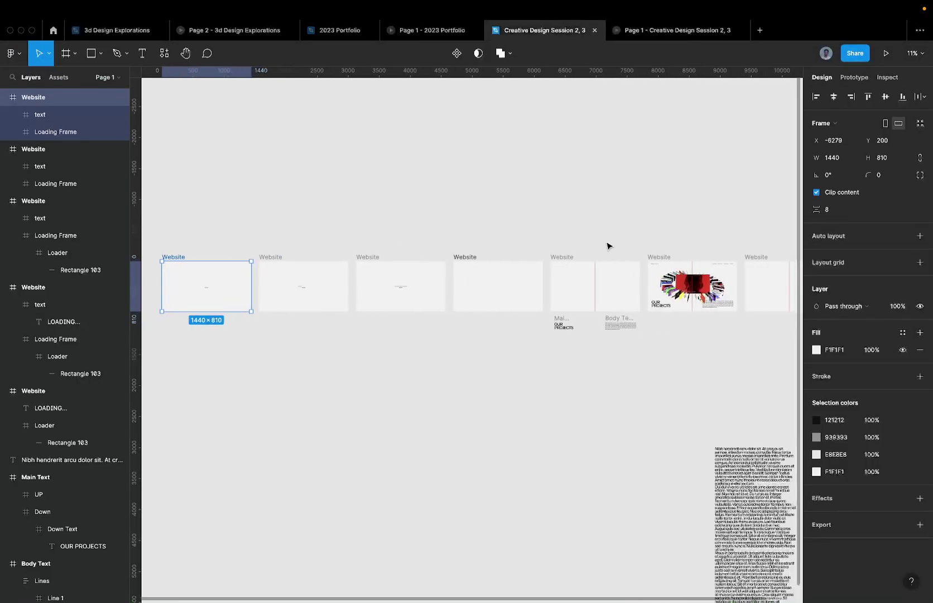
Move the third Website frame below the row, undo it, then delete the selected frame
{"action": "left_click", "coordinate": [464, 257]}
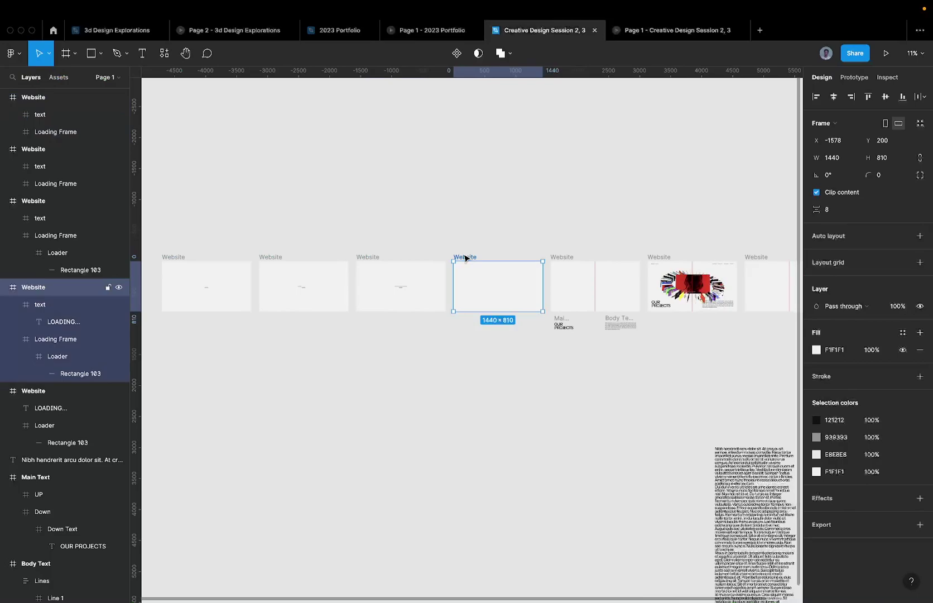
{"action": "left_click_drag", "start_coordinate": [375, 250], "coordinate": [374, 413]}
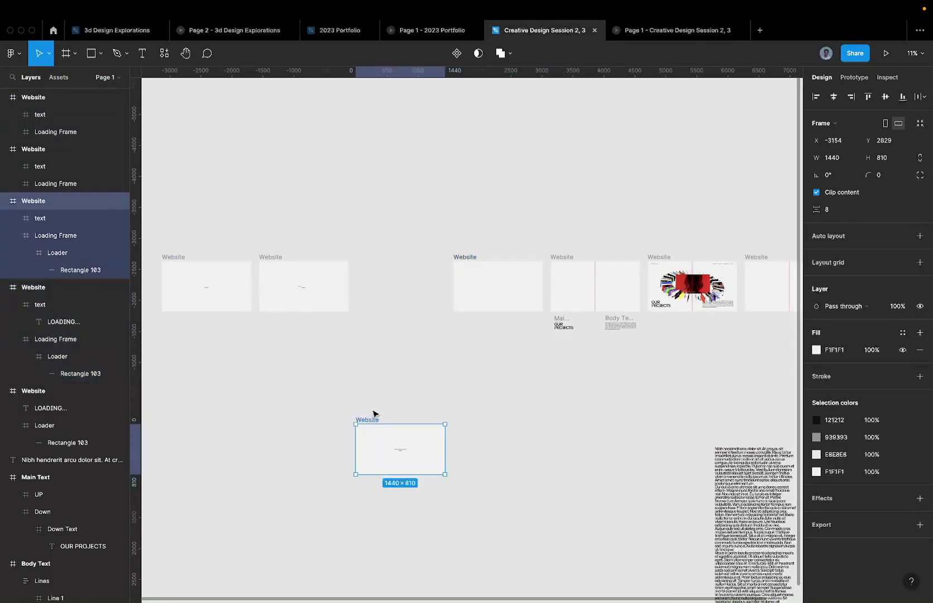
{"action": "key", "text": "super+z"}
{"action": "scroll", "coordinate": [378, 409], "scroll_direction": "down", "scroll_amount": 5}
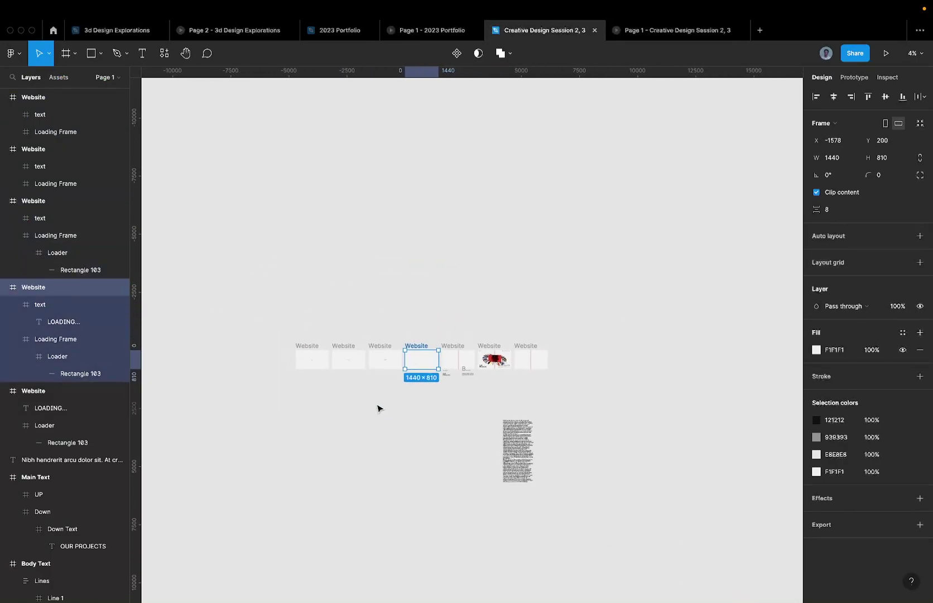
{"action": "scroll", "coordinate": [481, 384], "scroll_direction": "up", "scroll_amount": 2}
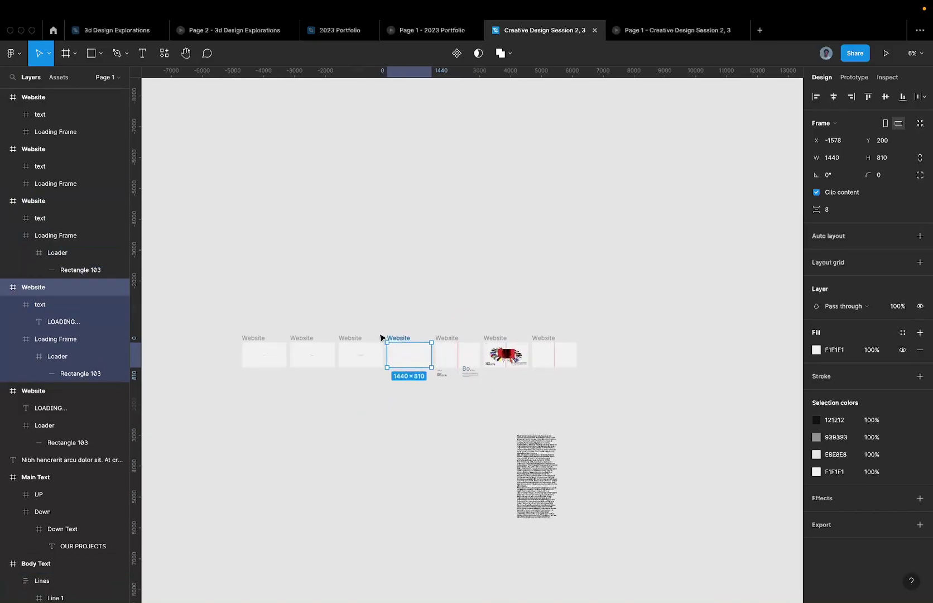
{"action": "scroll", "coordinate": [382, 337], "scroll_direction": "up", "scroll_amount": 5}
{"action": "key", "text": "Delete"}
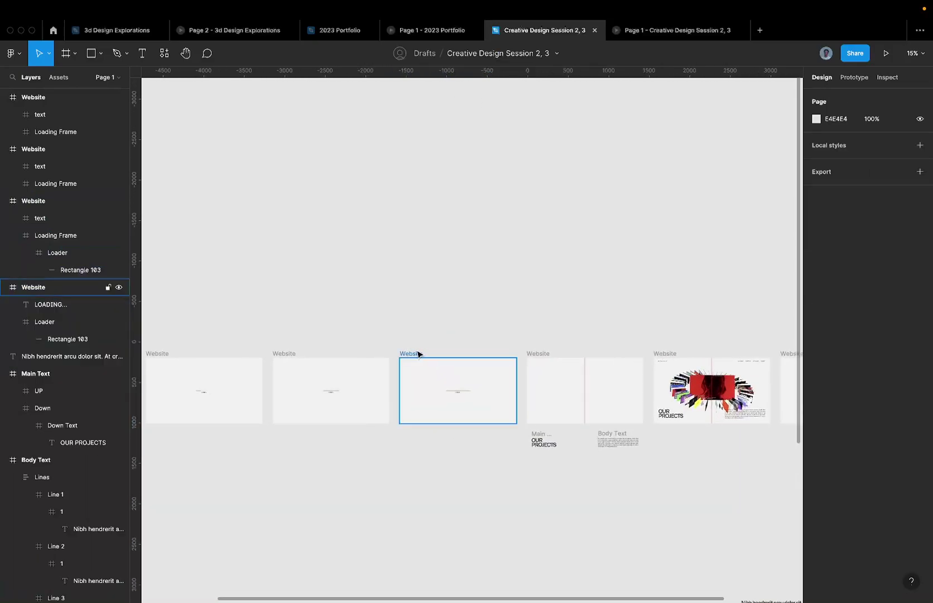
Drag the third Website frame above the row as its own standalone frame
{"action": "left_click", "coordinate": [418, 354]}
{"action": "key", "text": "Escape"}
{"action": "left_click", "coordinate": [418, 354]}
{"action": "left_click_drag", "start_coordinate": [416, 354], "coordinate": [411, 257]}
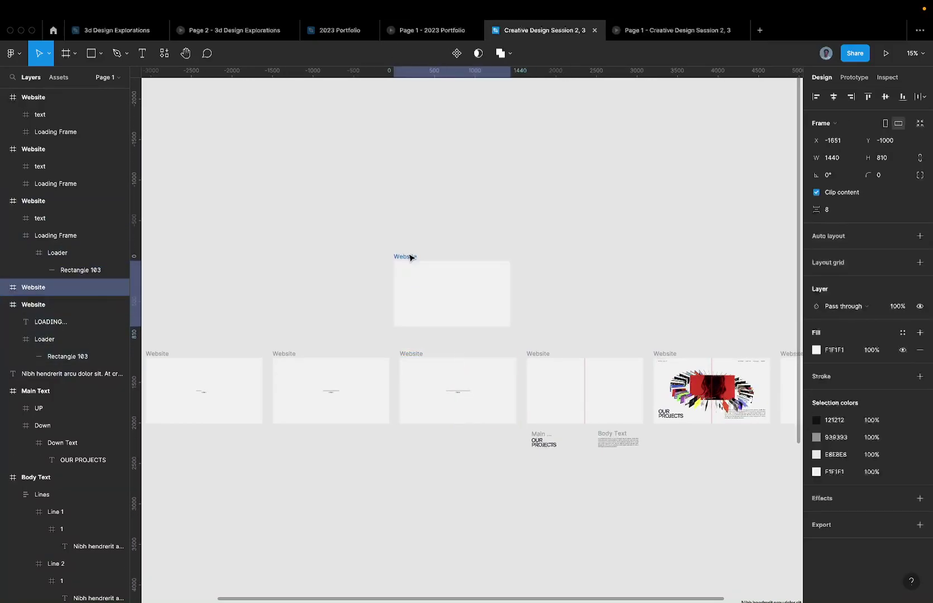
{"action": "left_click_drag", "start_coordinate": [455, 200], "coordinate": [455, 167]}
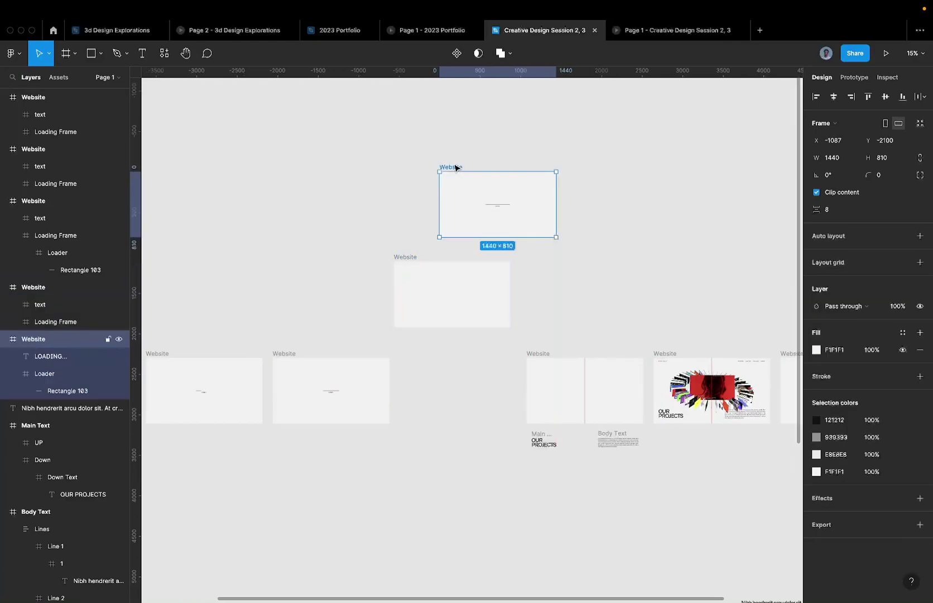
Delete the standalone frame, restore it with undo, and select the row's third frame
{"action": "scroll", "coordinate": [455, 167], "scroll_direction": "up", "scroll_amount": 3}
{"action": "key", "text": "Delete"}
{"action": "scroll", "coordinate": [454, 167], "scroll_direction": "down", "scroll_amount": 5}
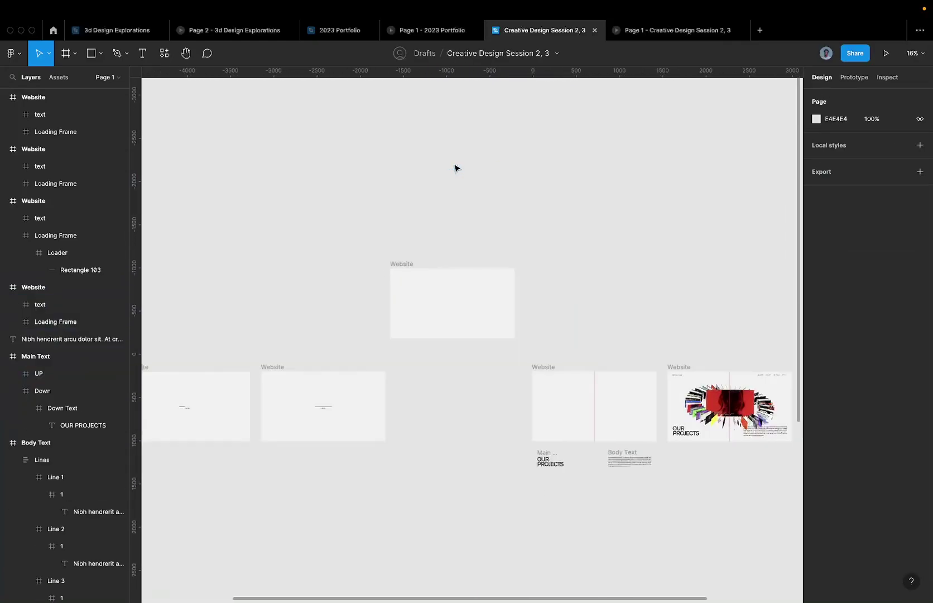
{"action": "key", "text": "ctrl+z"}
{"action": "left_click", "coordinate": [432, 226]}
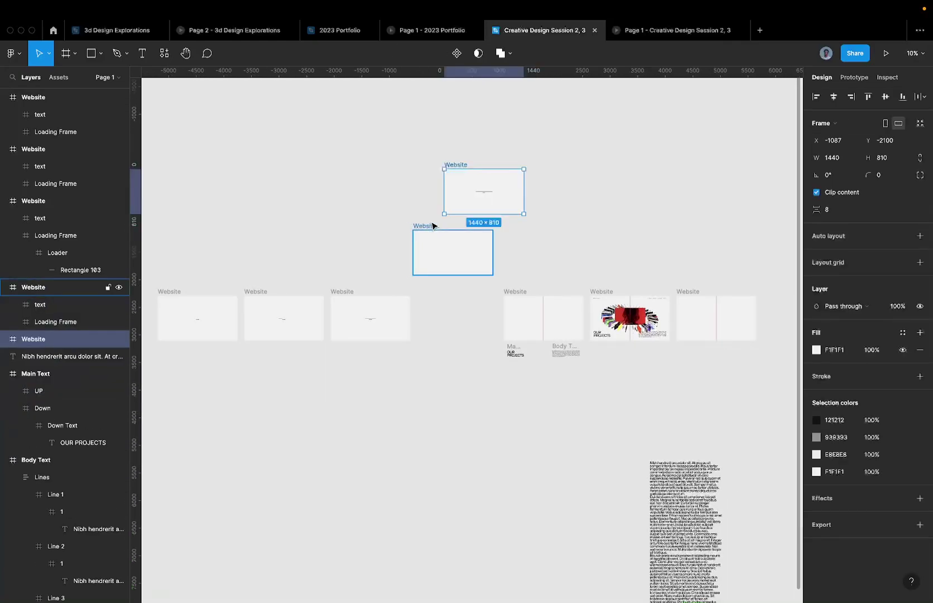
{"action": "key", "text": "ctrl+z"}
{"action": "key", "text": "ctrl+z"}
{"action": "left_click", "coordinate": [341, 293]}
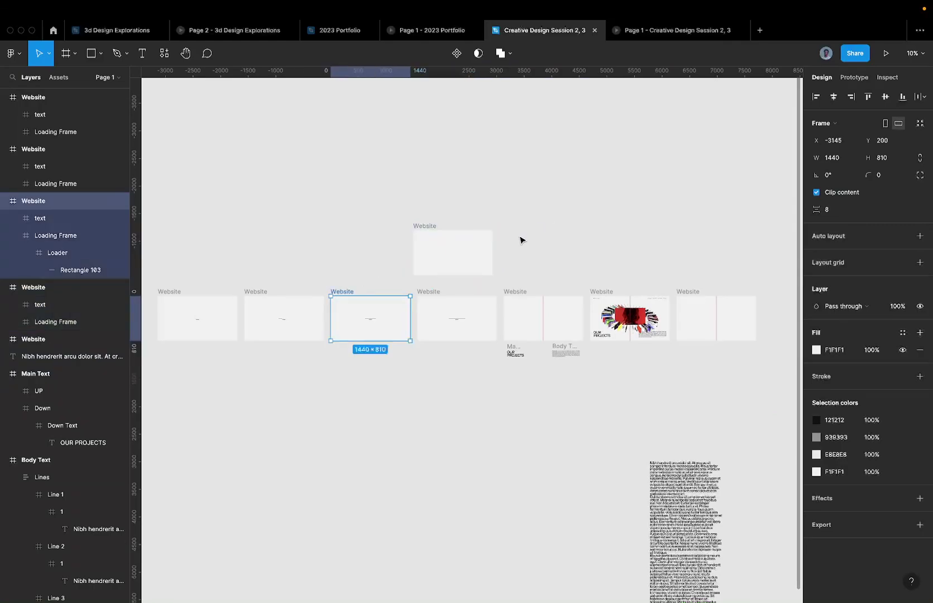
Reroute the frame's prototype flow connection to the top Website frame
{"action": "left_click", "coordinate": [854, 77]}
{"action": "scroll", "coordinate": [435, 308], "scroll_direction": "up", "scroll_amount": 5}
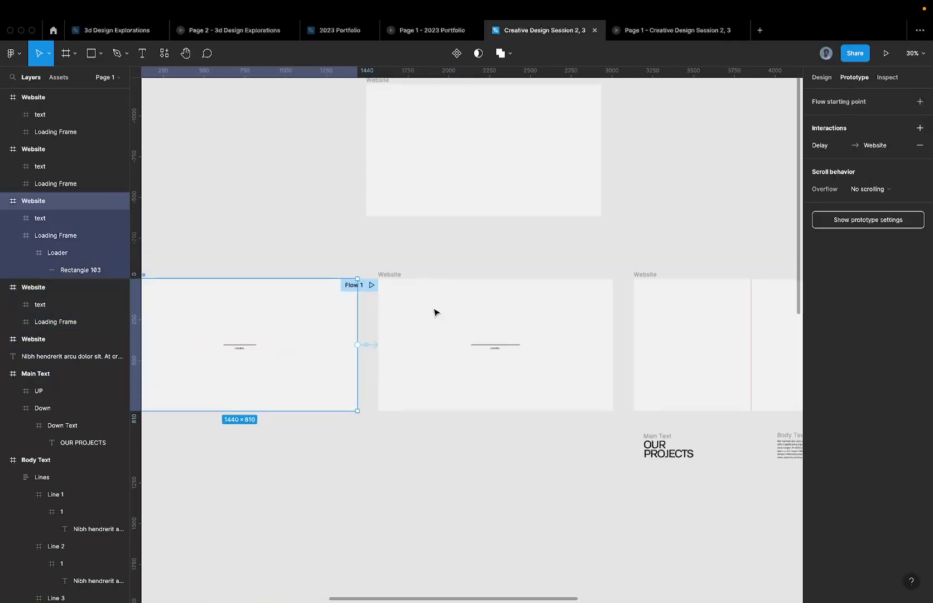
{"action": "left_click_drag", "start_coordinate": [370, 346], "coordinate": [367, 168]}
{"action": "scroll", "coordinate": [409, 240], "scroll_direction": "down", "scroll_amount": 3}
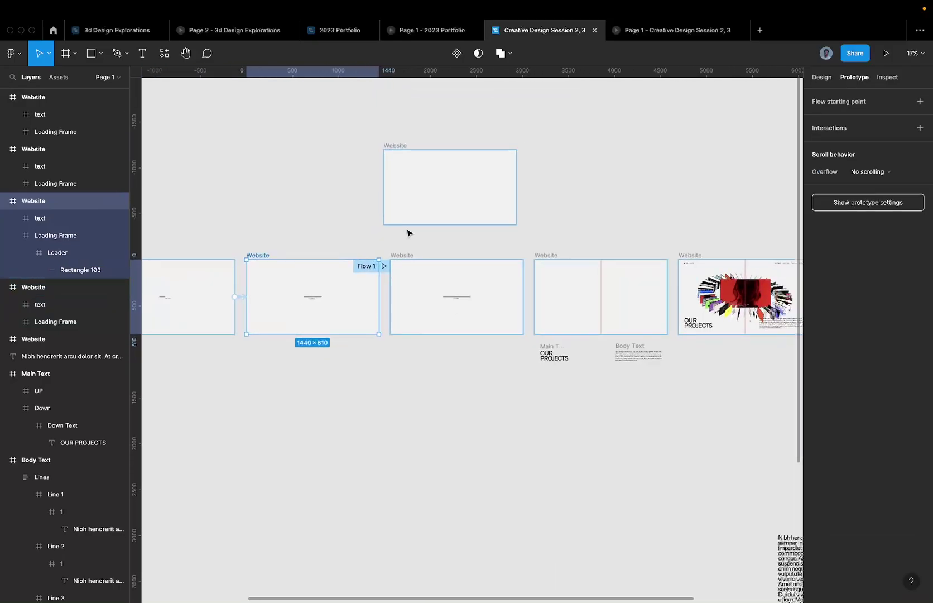
{"action": "key", "text": "ctrl+z"}
{"action": "left_click_drag", "start_coordinate": [385, 303], "coordinate": [407, 150]}
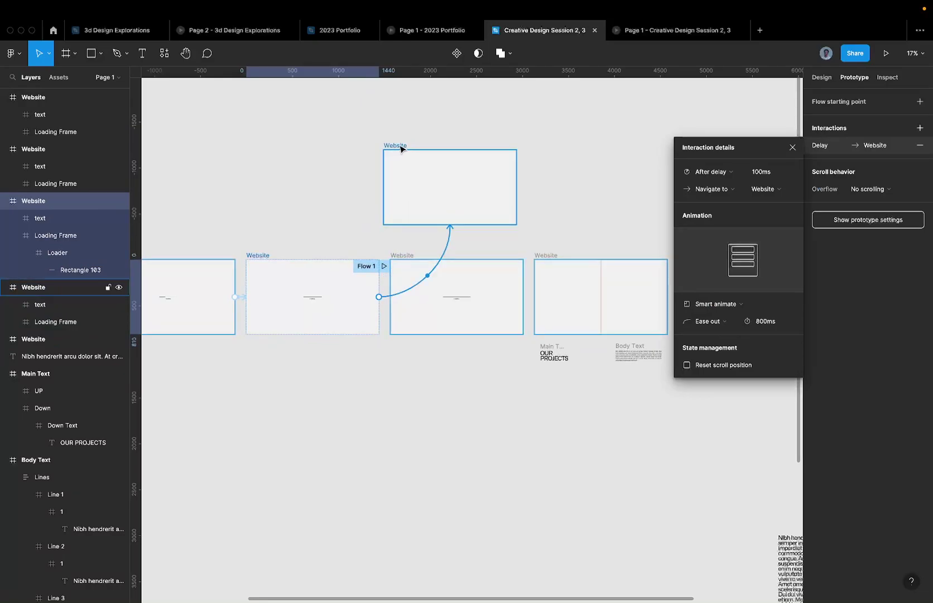
{"action": "left_click", "coordinate": [401, 148]}
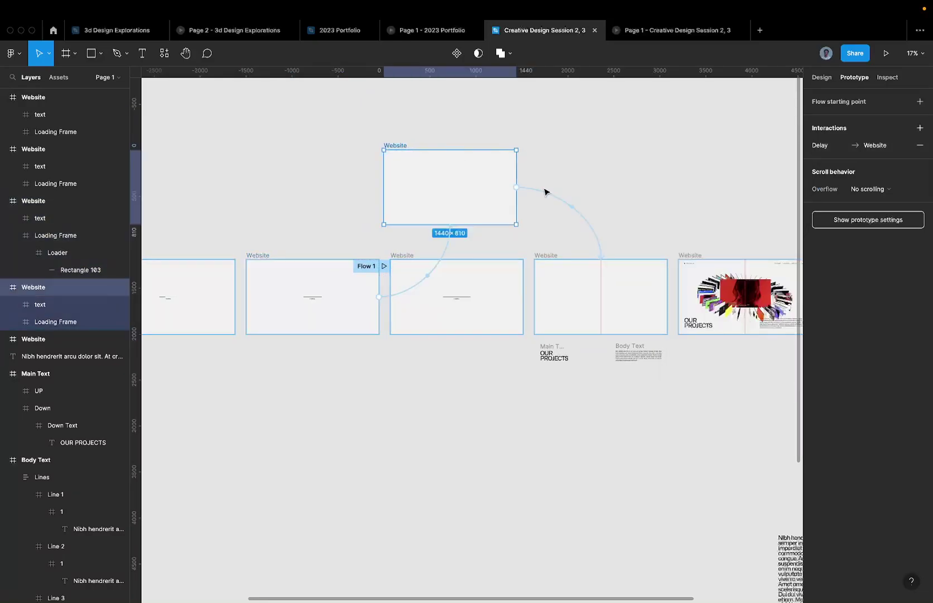
Delete the middle Website frame and move the top frame into the empty row slot
{"action": "left_click", "coordinate": [402, 256]}
{"action": "key", "text": "Delete"}
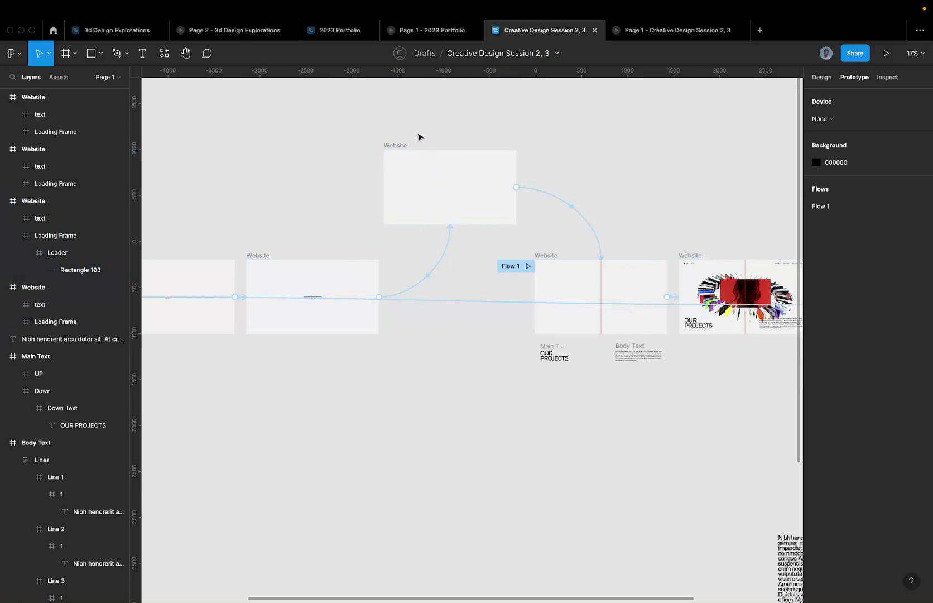
{"action": "left_click_drag", "start_coordinate": [398, 147], "coordinate": [408, 259]}
{"action": "scroll", "coordinate": [406, 255], "scroll_direction": "down", "scroll_amount": 5}
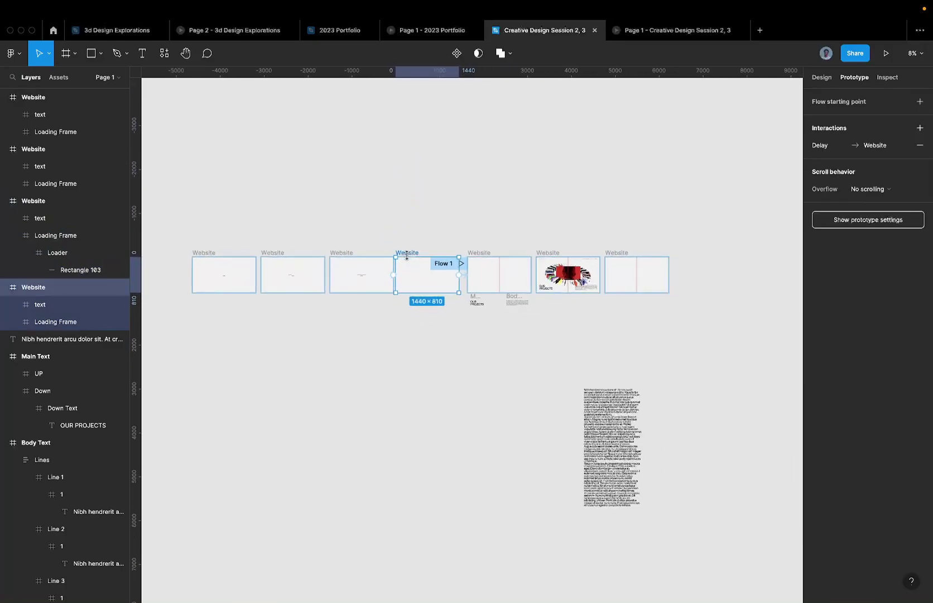
{"action": "left_click", "coordinate": [211, 267]}
Present the prototype from its first blank loading screen
{"action": "left_click", "coordinate": [886, 53]}
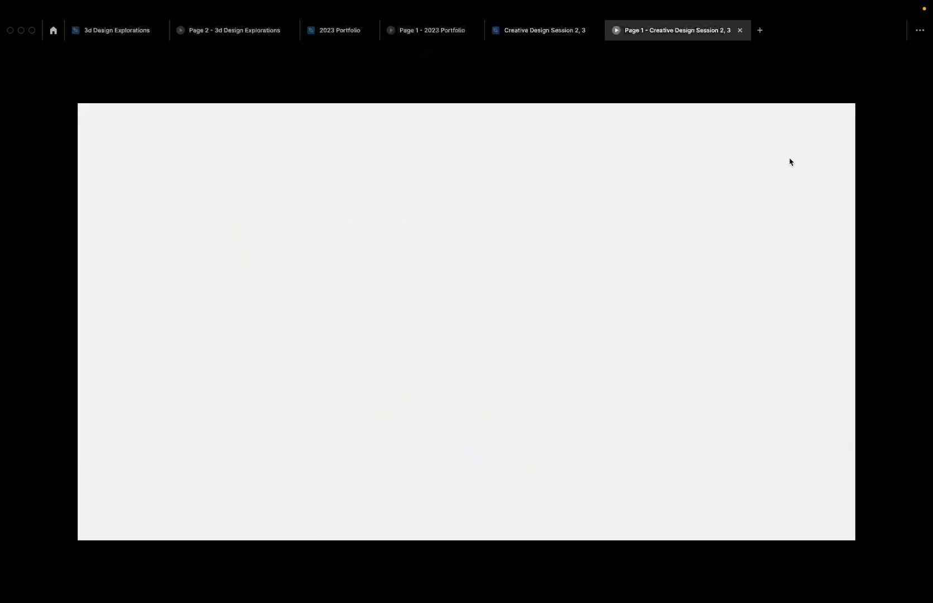
Link the last Website frame back to the first: After delay 100ms, Instant transition
{"action": "left_click", "coordinate": [561, 35]}
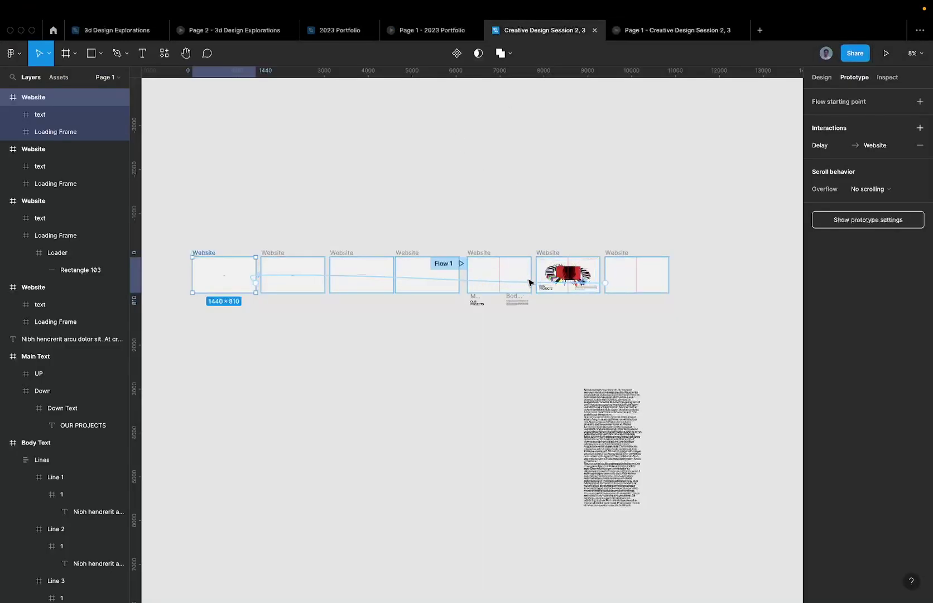
{"action": "left_click_drag", "start_coordinate": [605, 283], "coordinate": [229, 275]}
{"action": "left_click", "coordinate": [735, 178]}
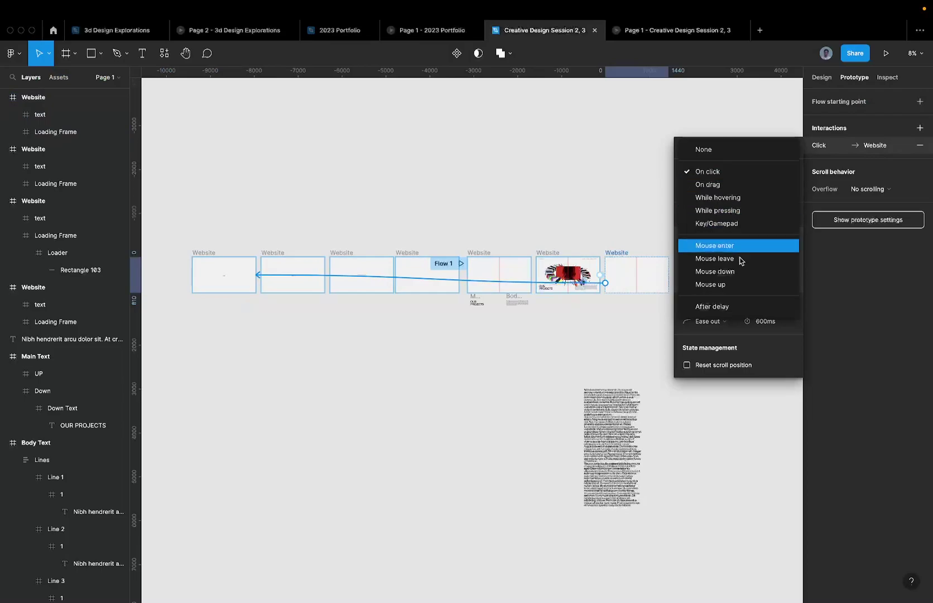
{"action": "left_click", "coordinate": [720, 304]}
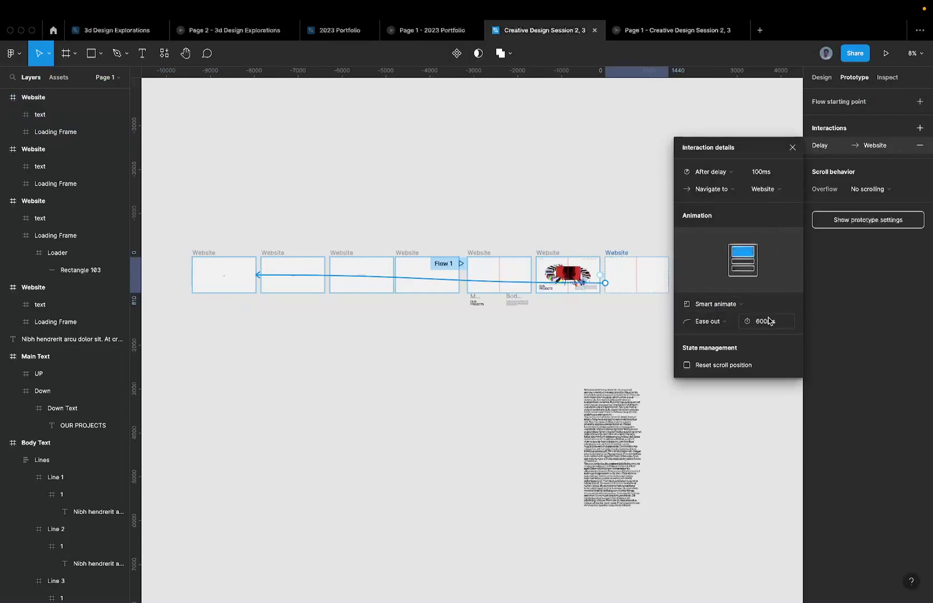
{"action": "left_click", "coordinate": [726, 302]}
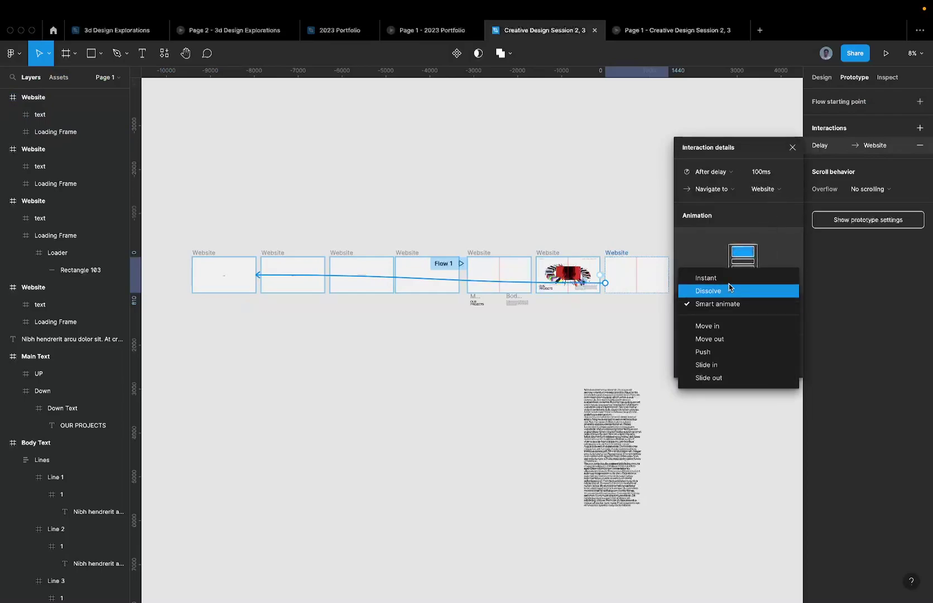
{"action": "left_click", "coordinate": [735, 276]}
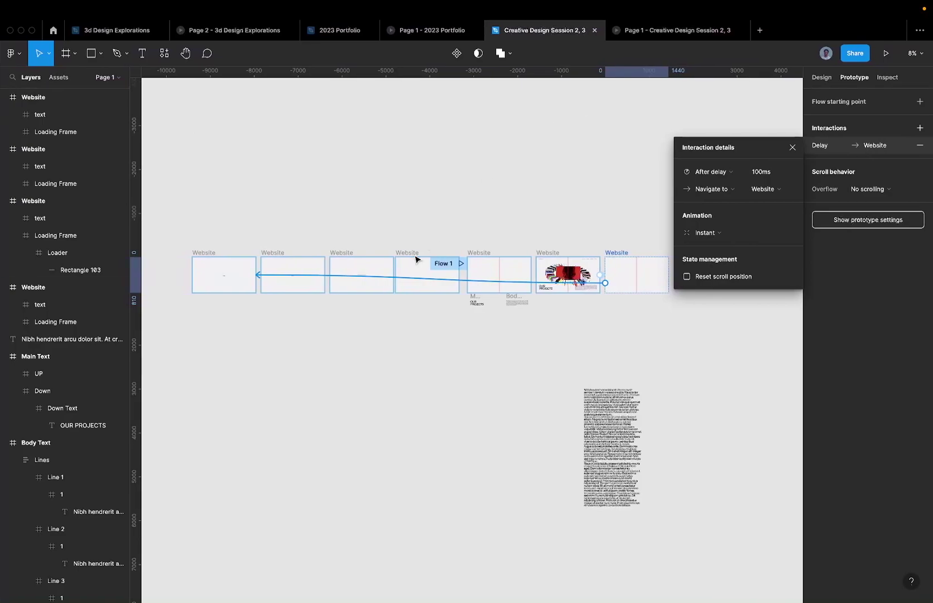
{"action": "left_click", "coordinate": [241, 267]}
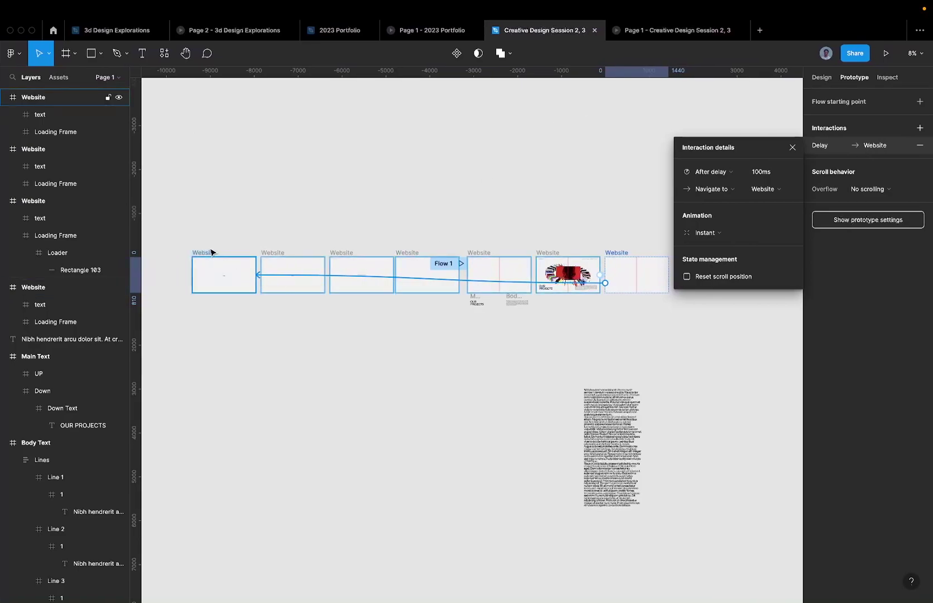
Replay the prototype, admit the waiting participant in Google Meet, and return to Figma
{"action": "left_click", "coordinate": [886, 53]}
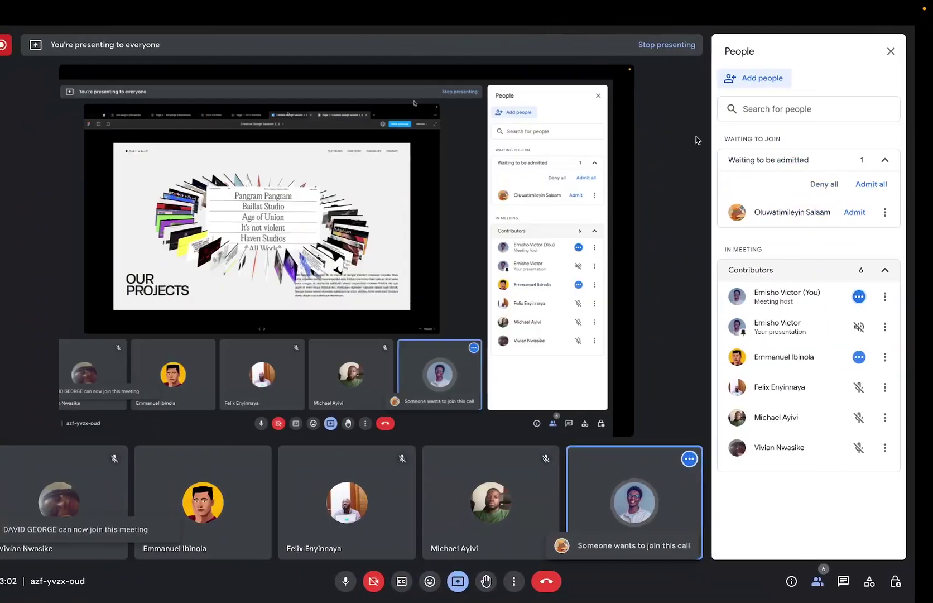
{"action": "left_click", "coordinate": [876, 211]}
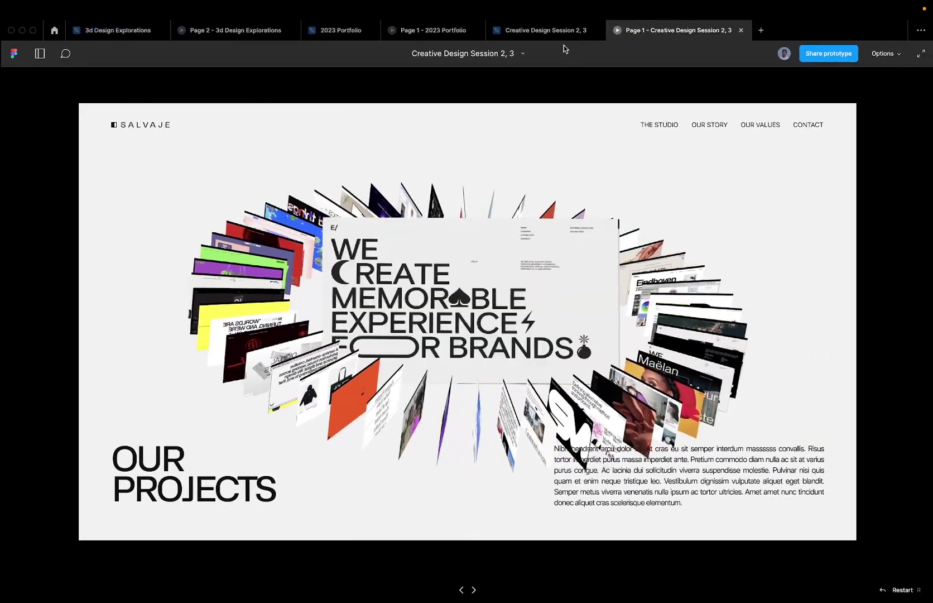
{"action": "left_click", "coordinate": [558, 36]}
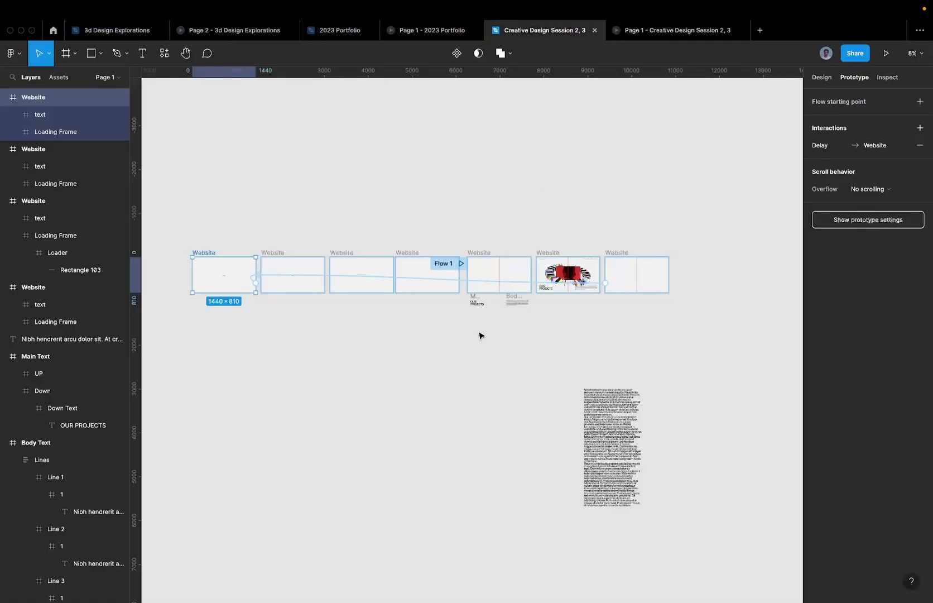
Show the Design properties and select the first loading screen's Loading Frame
{"action": "scroll", "coordinate": [413, 277], "scroll_direction": "up", "scroll_amount": 5}
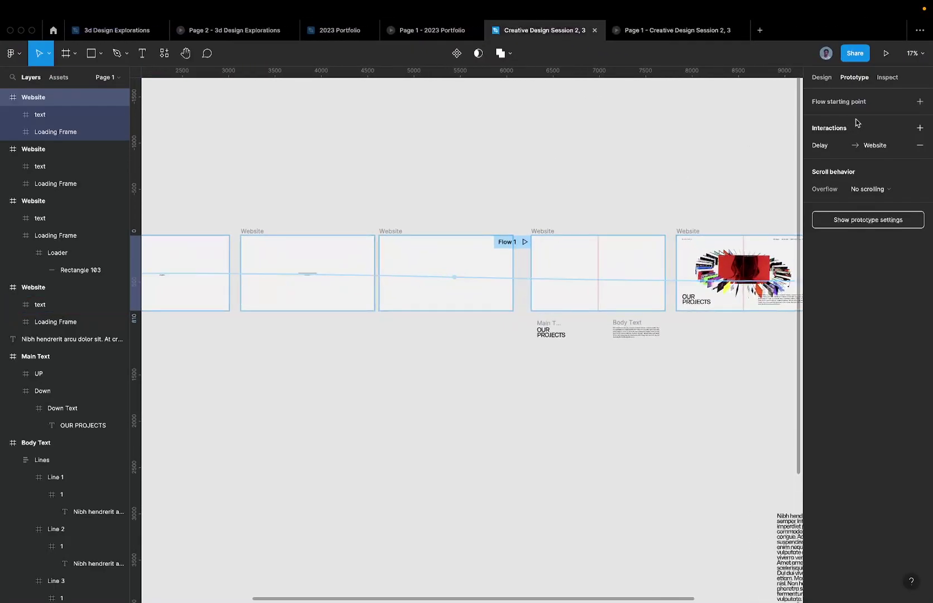
{"action": "left_click", "coordinate": [822, 78]}
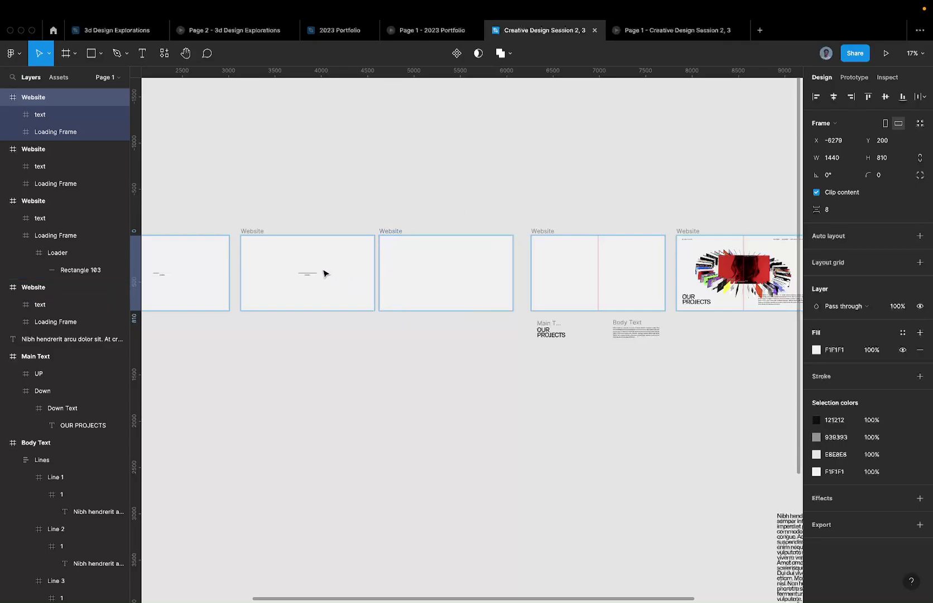
{"action": "key", "text": "Escape"}
{"action": "scroll", "coordinate": [325, 274], "scroll_direction": "up", "scroll_amount": 3}
{"action": "scroll", "coordinate": [327, 275], "scroll_direction": "left", "scroll_amount": 5}
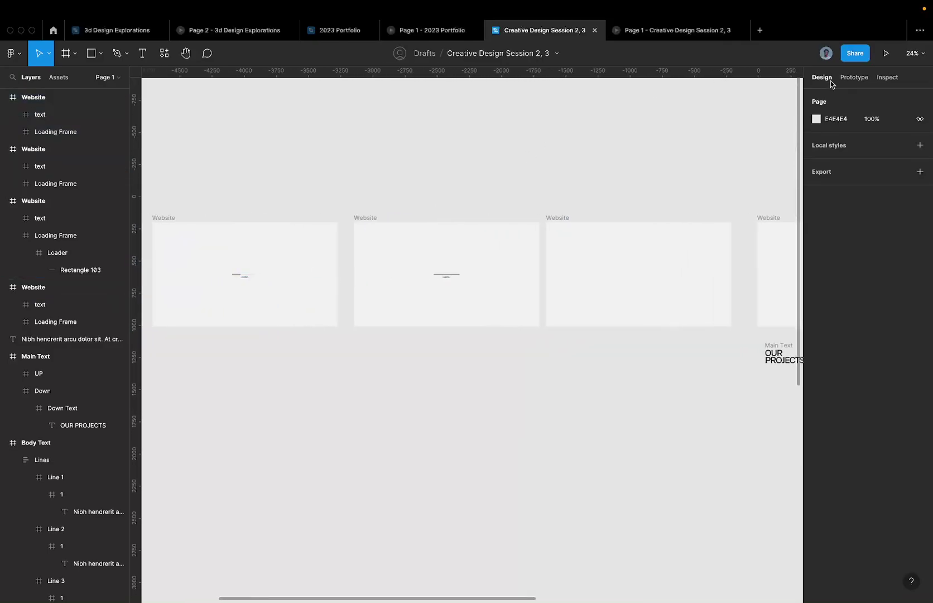
{"action": "scroll", "coordinate": [195, 281], "scroll_direction": "left", "scroll_amount": 5}
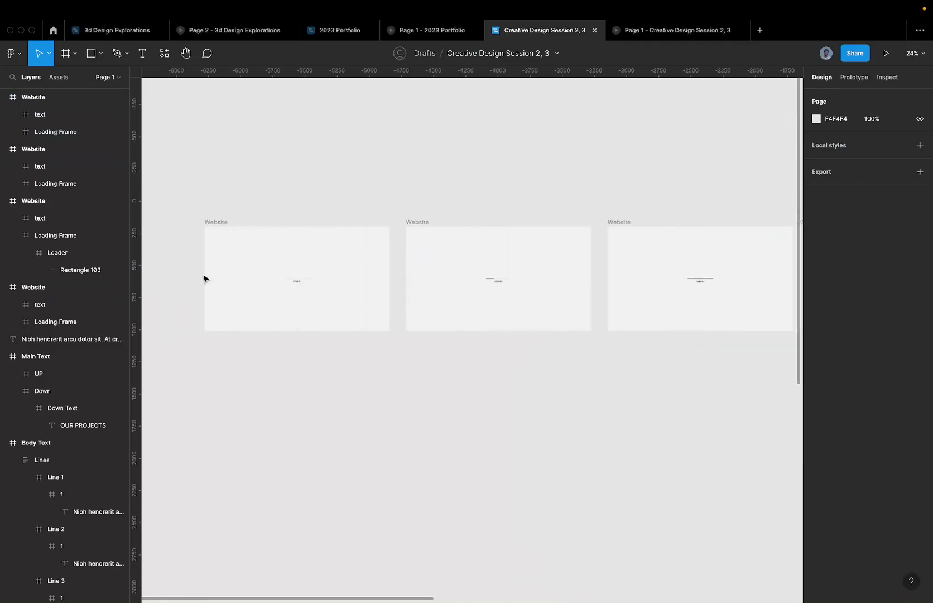
{"action": "left_click", "coordinate": [309, 280]}
Add the other three screens' Loading Frames to the selection, then return to the running prototype
{"action": "scroll", "coordinate": [306, 280], "scroll_direction": "up", "scroll_amount": 3}
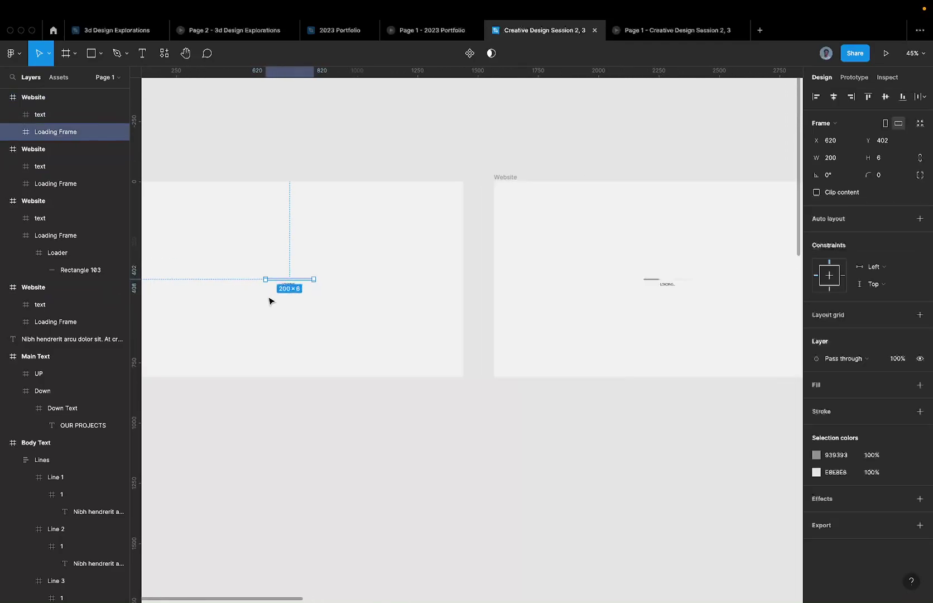
{"action": "left_click", "coordinate": [650, 279], "text": "shift"}
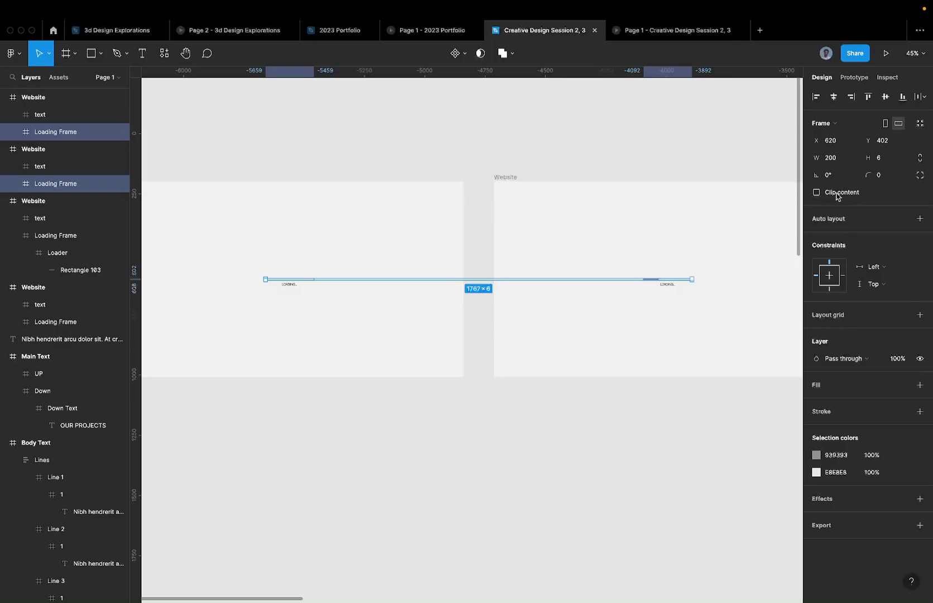
{"action": "scroll", "coordinate": [647, 243], "scroll_direction": "right", "scroll_amount": 8}
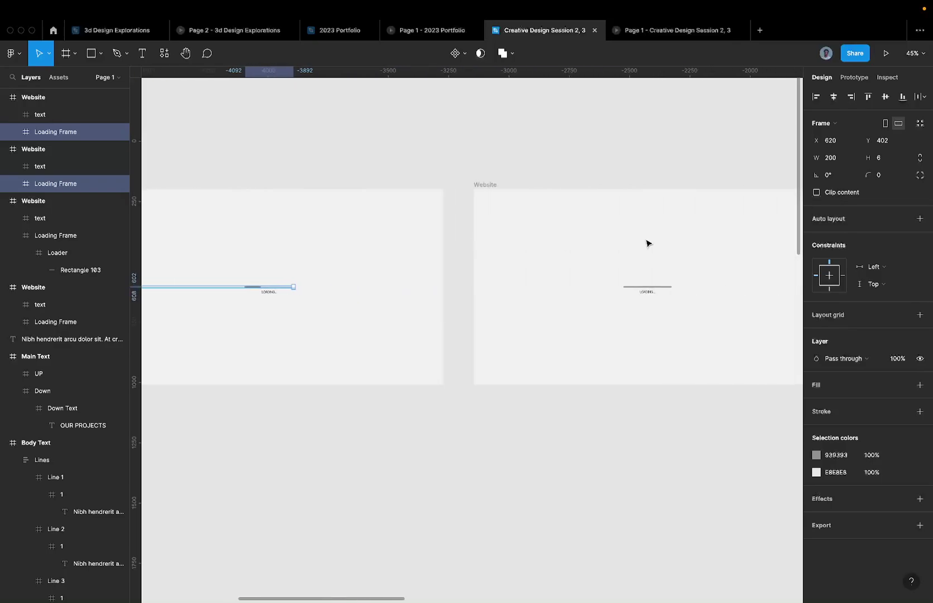
{"action": "left_click", "coordinate": [630, 286], "text": "shift"}
{"action": "scroll", "coordinate": [631, 287], "scroll_direction": "right", "scroll_amount": 16}
{"action": "scroll", "coordinate": [619, 289], "scroll_direction": "left", "scroll_amount": 5}
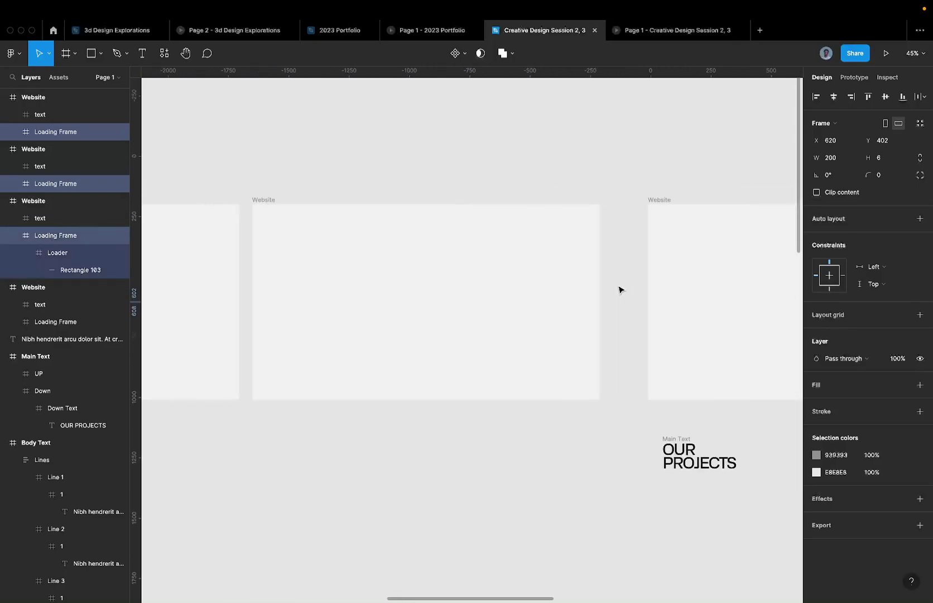
{"action": "left_click", "coordinate": [441, 302], "text": "shift"}
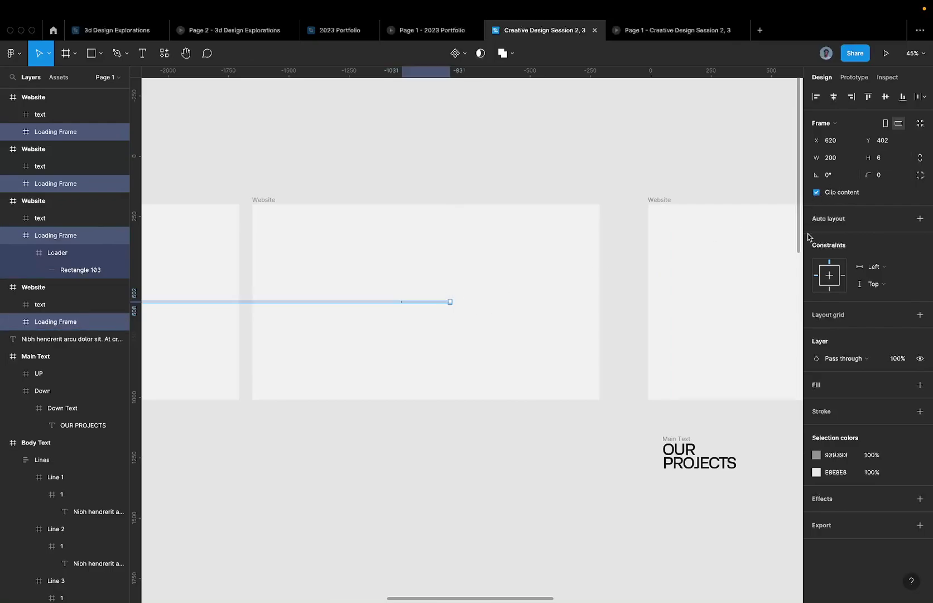
{"action": "scroll", "coordinate": [583, 289], "scroll_direction": "down", "scroll_amount": 5}
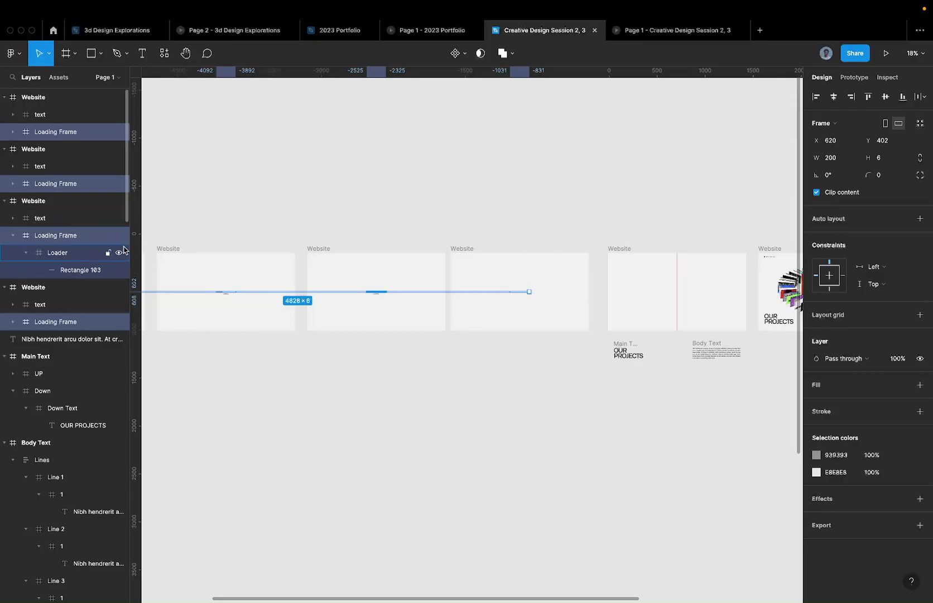
{"action": "left_click", "coordinate": [639, 31]}
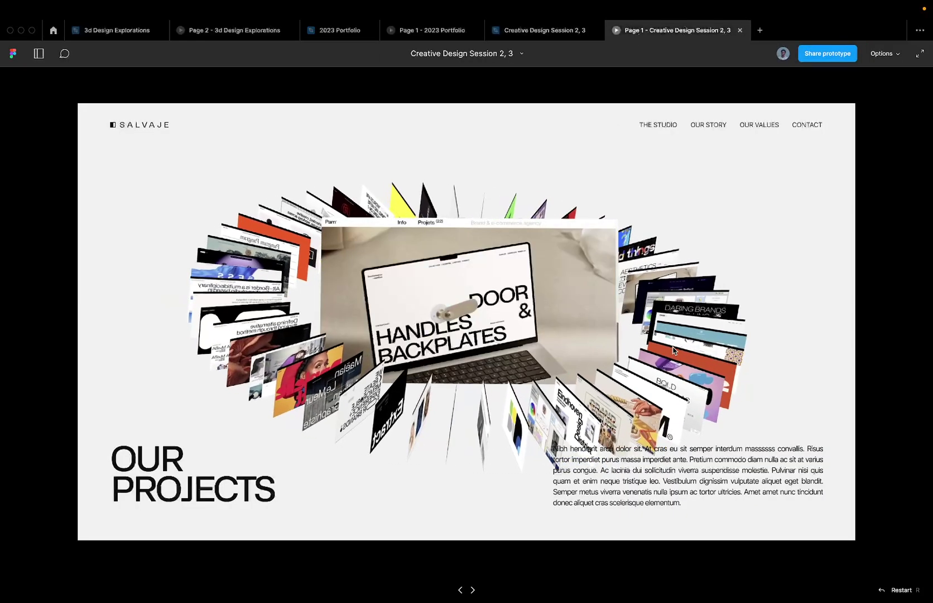
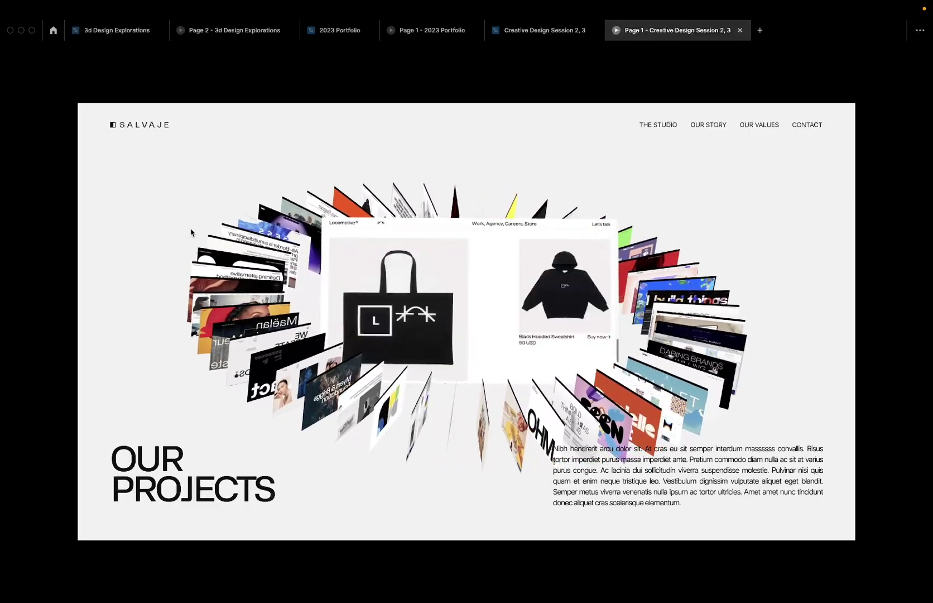
Open Page 2 of 3d Design Explorations and present the blank website frame's Flow 2 prototype
{"action": "left_click", "coordinate": [228, 31]}
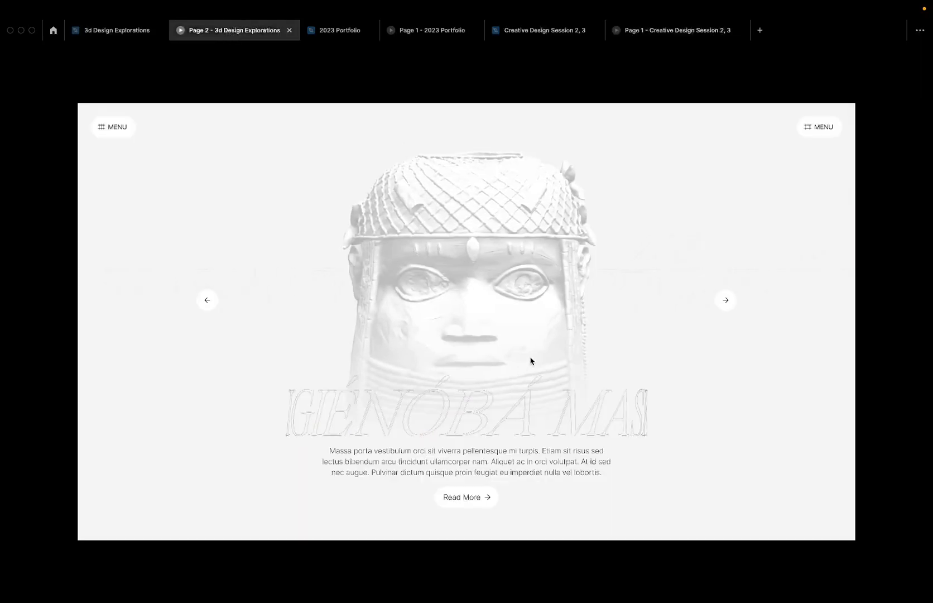
{"action": "left_click", "coordinate": [112, 32]}
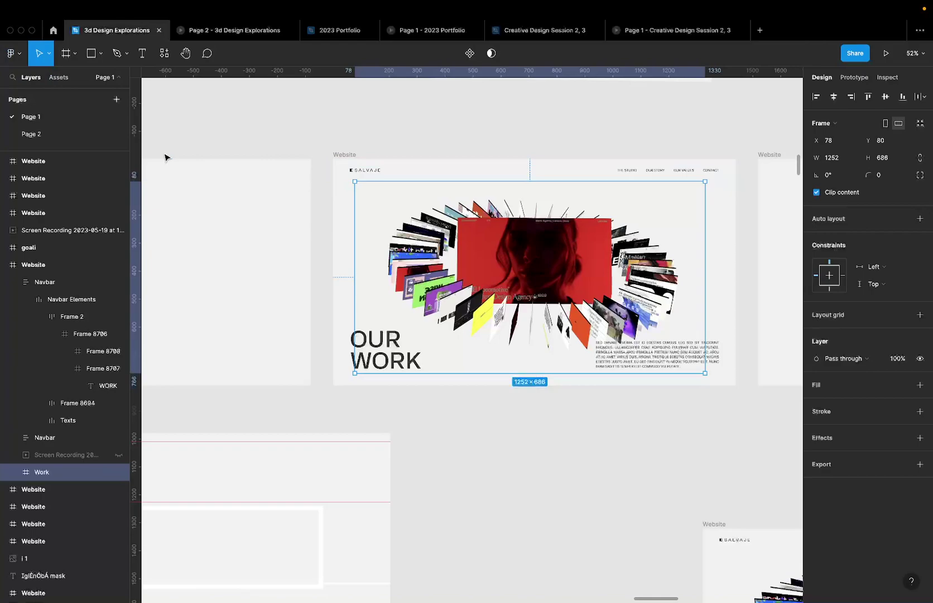
{"action": "left_click", "coordinate": [74, 134]}
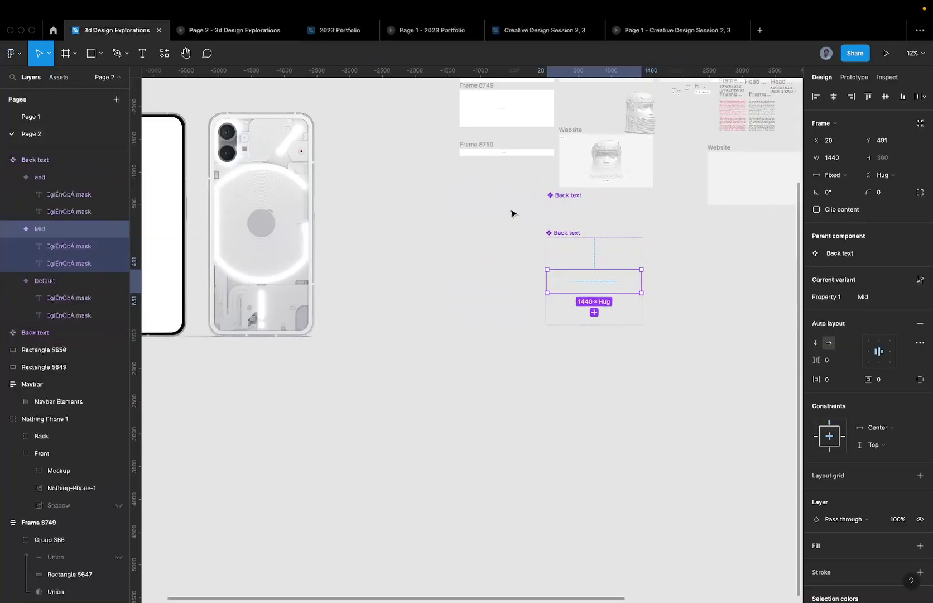
{"action": "scroll", "coordinate": [489, 272], "scroll_direction": "up", "scroll_amount": 5}
{"action": "scroll", "coordinate": [490, 272], "scroll_direction": "right", "scroll_amount": 5}
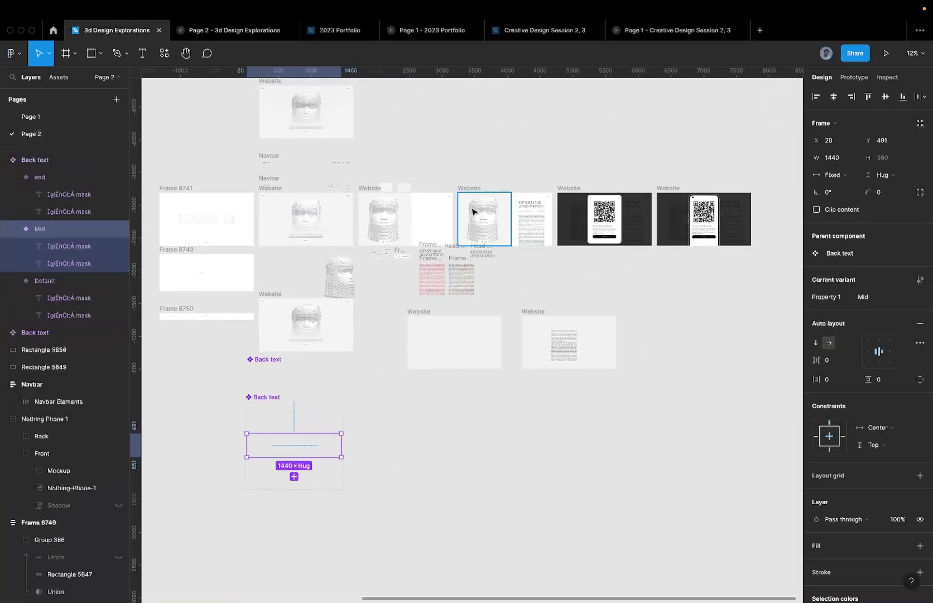
{"action": "scroll", "coordinate": [512, 231], "scroll_direction": "up", "scroll_amount": 5}
{"action": "left_click", "coordinate": [392, 240]}
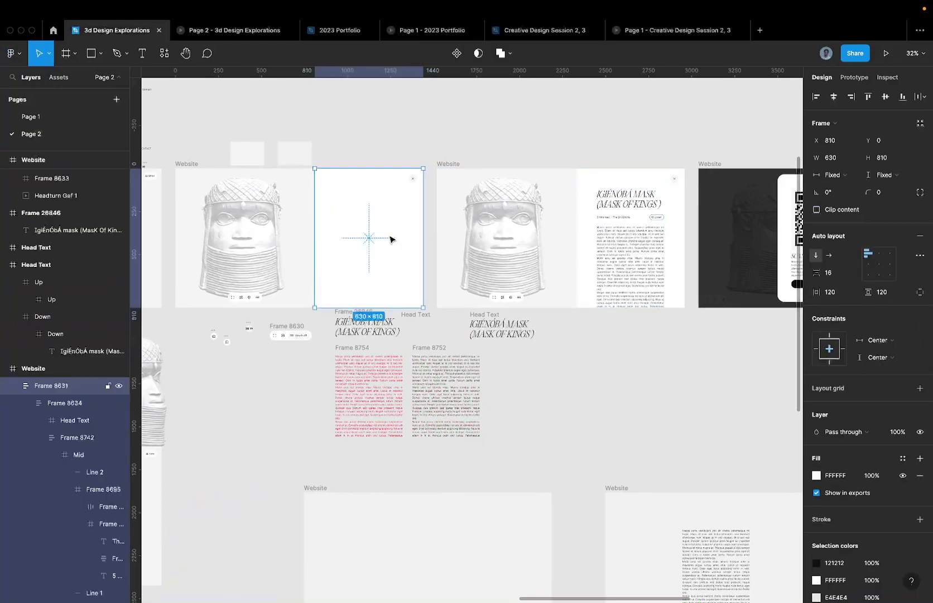
{"action": "mouse_move", "coordinate": [931, 20]}
{"action": "left_click", "coordinate": [887, 54]}
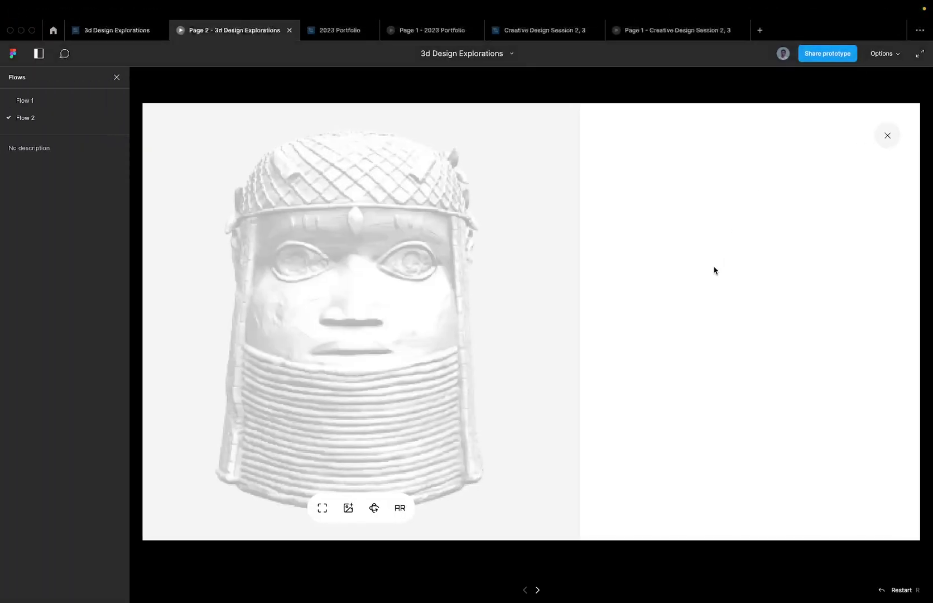
Hide the UI with ⌘\ to watch the mask prototype, then go back to Creative Design Session 2, 3
{"action": "key", "text": "super+backslash"}
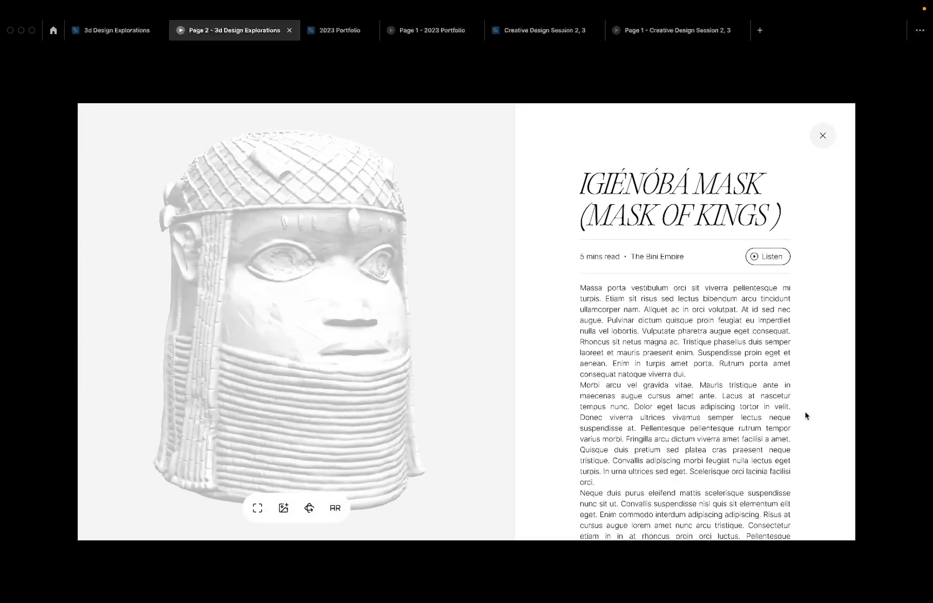
{"action": "left_click", "coordinate": [516, 36]}
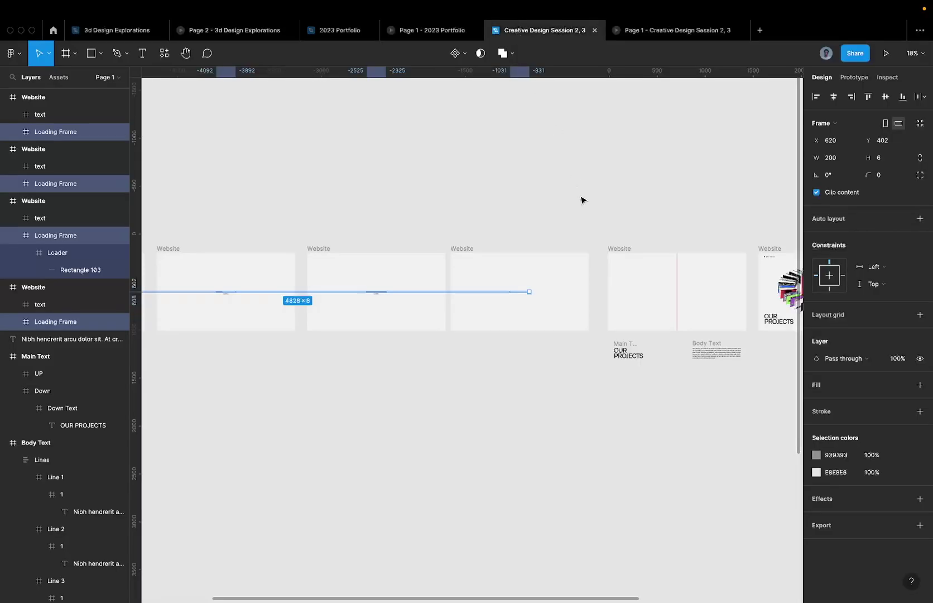
{"action": "scroll", "coordinate": [581, 198], "scroll_direction": "right", "scroll_amount": 8}
{"action": "scroll", "coordinate": [297, 333], "scroll_direction": "up", "scroll_amount": 5}
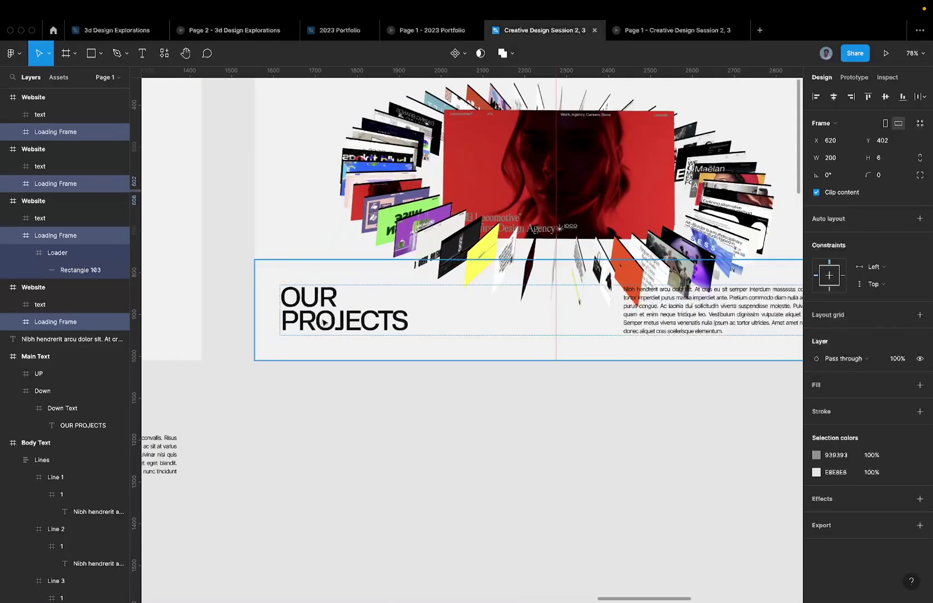
{"action": "scroll", "coordinate": [354, 312], "scroll_direction": "left", "scroll_amount": 3}
{"action": "scroll", "coordinate": [354, 315], "scroll_direction": "up", "scroll_amount": 3}
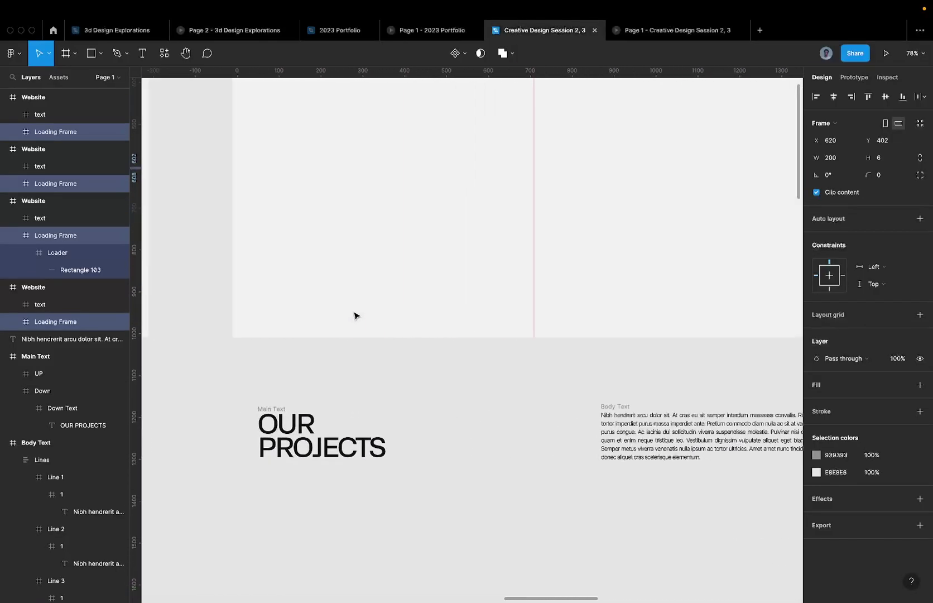
{"action": "left_click", "coordinate": [321, 310]}
{"action": "left_click", "coordinate": [322, 311]}
{"action": "scroll", "coordinate": [311, 304], "scroll_direction": "down", "scroll_amount": 5}
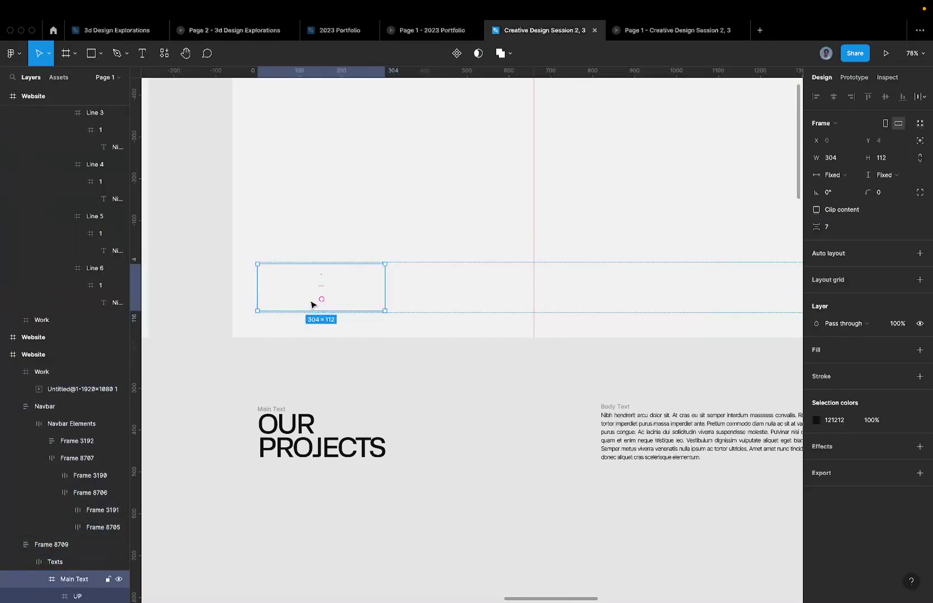
{"action": "left_click", "coordinate": [271, 406]}
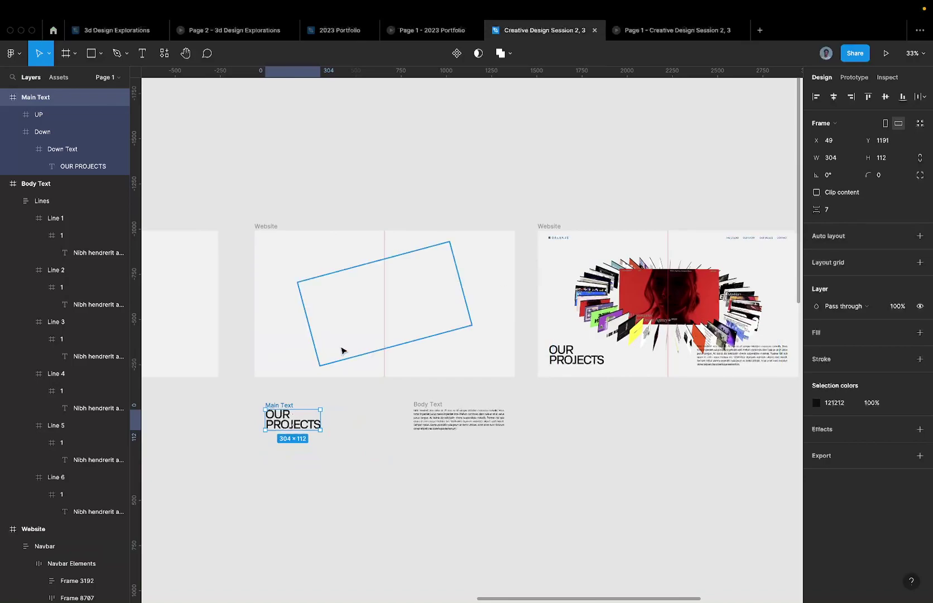
{"action": "left_click", "coordinate": [320, 361]}
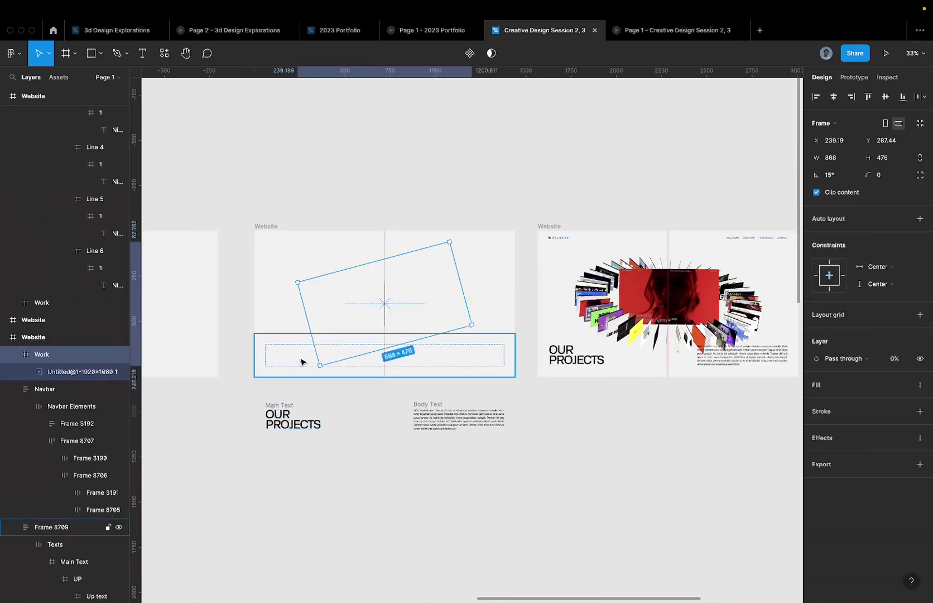
{"action": "left_click", "coordinate": [287, 357]}
{"action": "scroll", "coordinate": [288, 358], "scroll_direction": "up", "scroll_amount": 5}
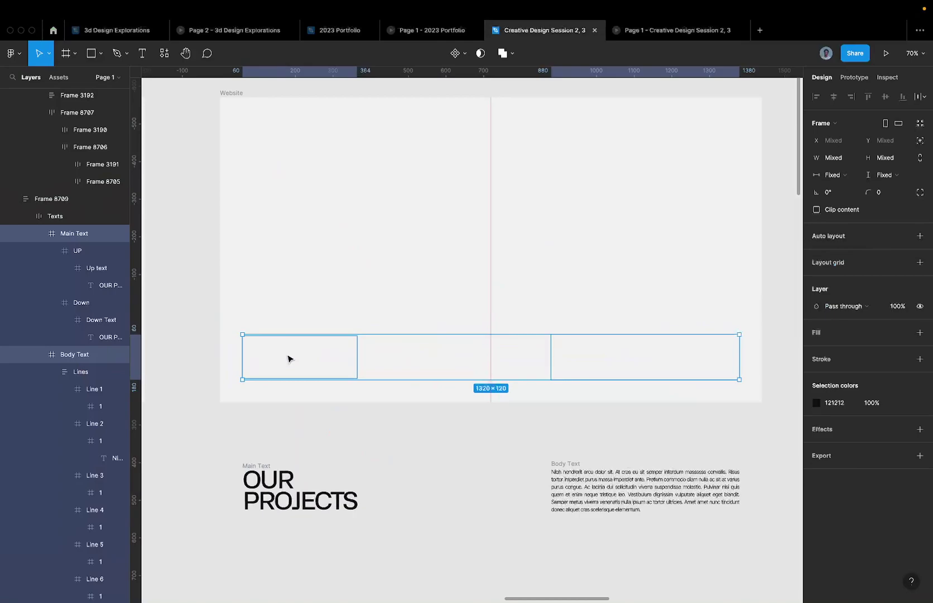
{"action": "double_click", "coordinate": [288, 357]}
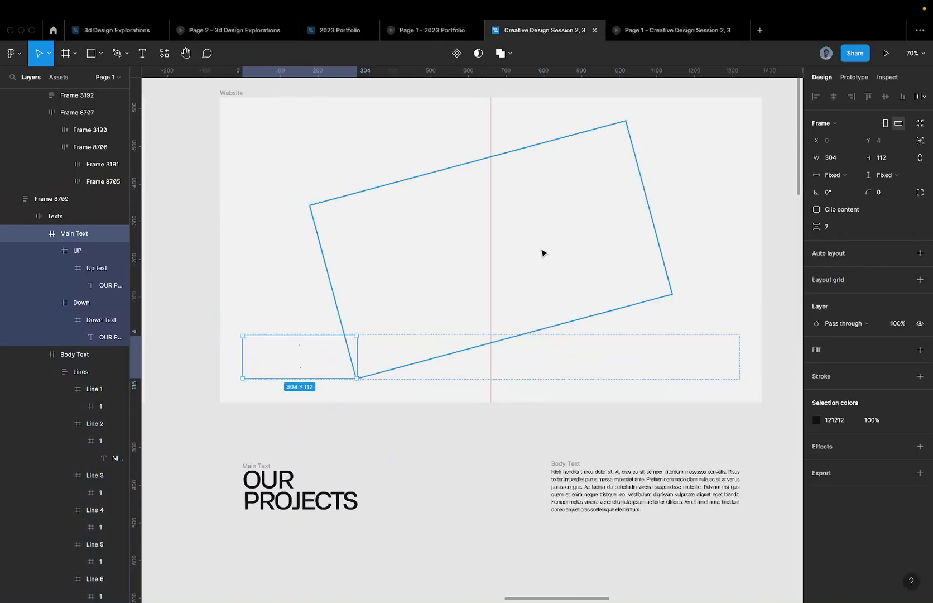
{"action": "left_click", "coordinate": [887, 56]}
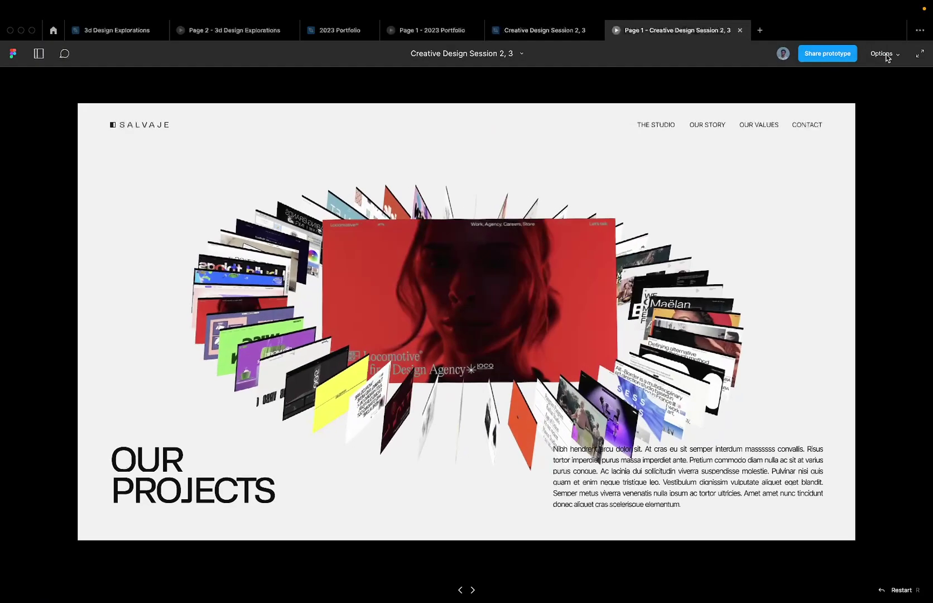
{"action": "left_click", "coordinate": [575, 35]}
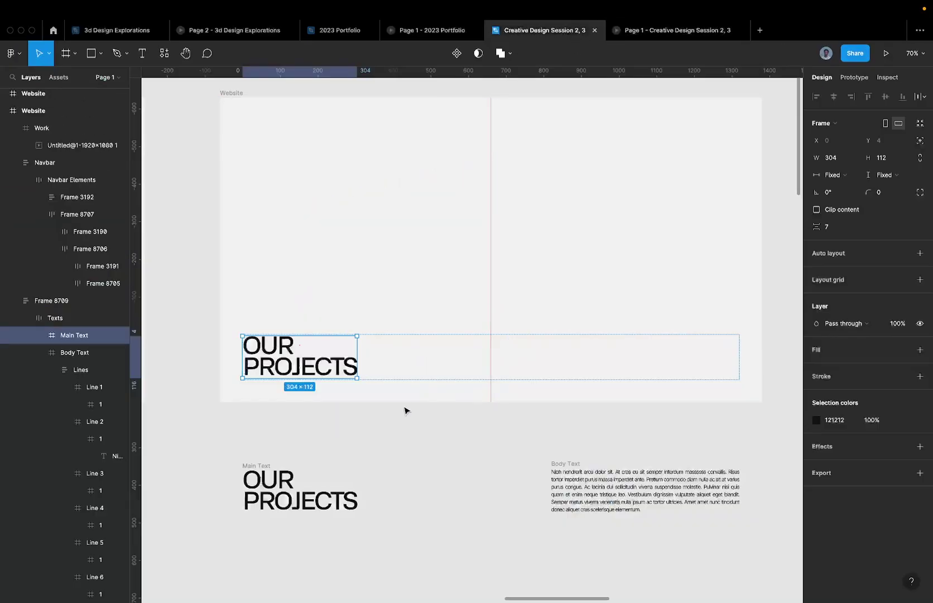
Drag the UP frame's bottom edge up to a 304×1 strip that clips the word OUR
{"action": "left_click", "coordinate": [279, 346]}
{"action": "scroll", "coordinate": [279, 346], "scroll_direction": "up", "scroll_amount": 5}
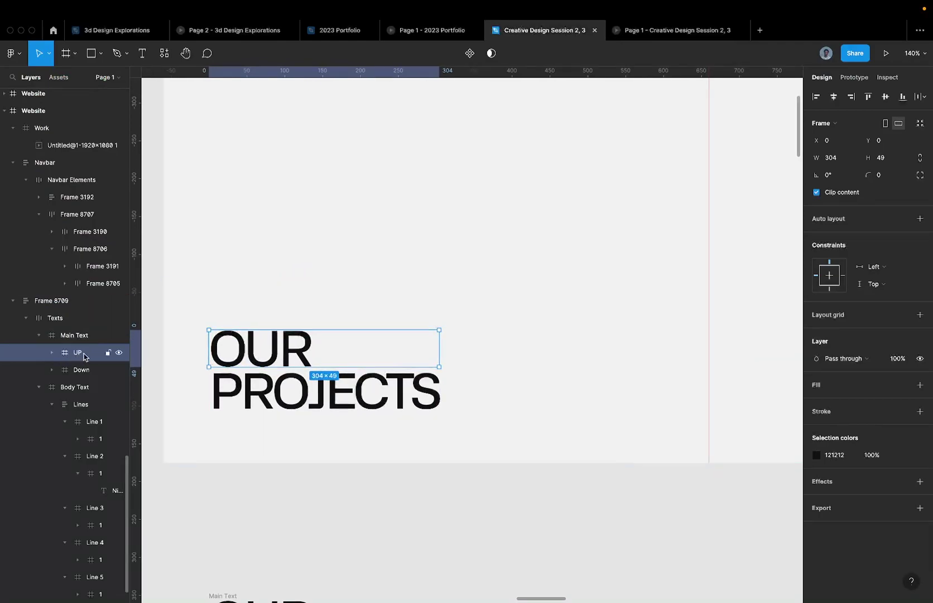
{"action": "scroll", "coordinate": [279, 346], "scroll_direction": "up", "scroll_amount": 4}
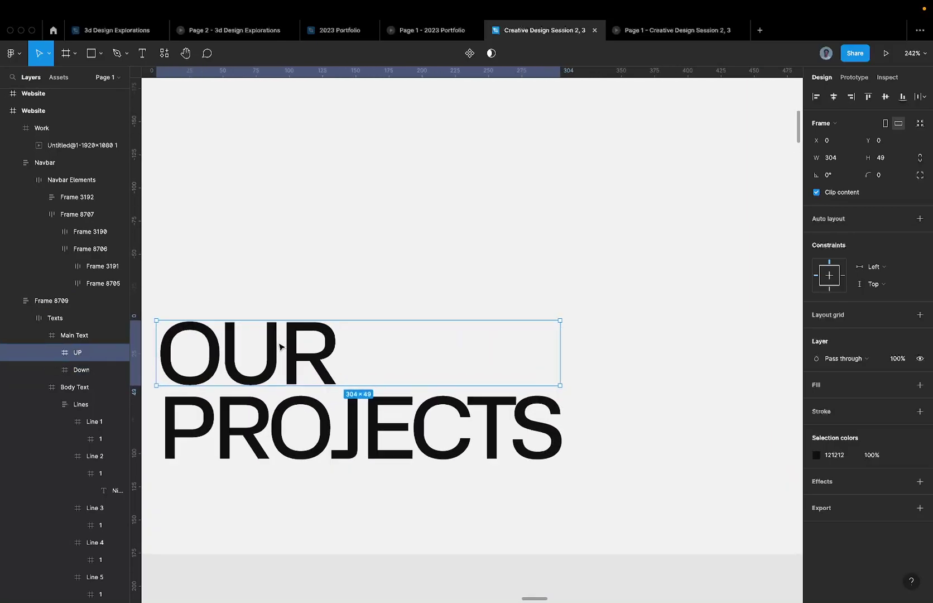
{"action": "scroll", "coordinate": [279, 346], "scroll_direction": "up", "scroll_amount": 1}
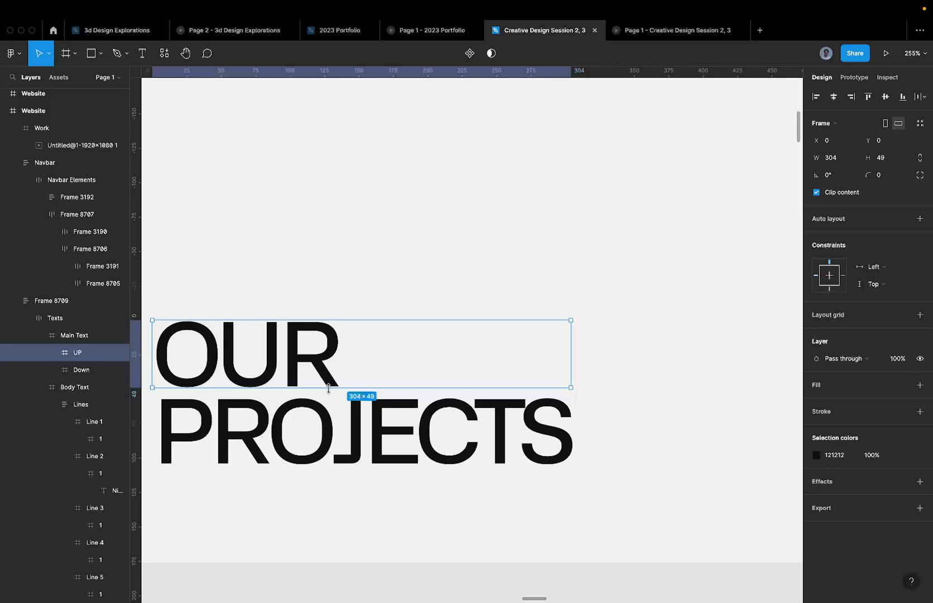
{"action": "left_click_drag", "start_coordinate": [328, 389], "coordinate": [327, 333]}
{"action": "scroll", "coordinate": [328, 357], "scroll_direction": "up", "scroll_amount": 10}
{"action": "scroll", "coordinate": [328, 334], "scroll_direction": "down", "scroll_amount": 5}
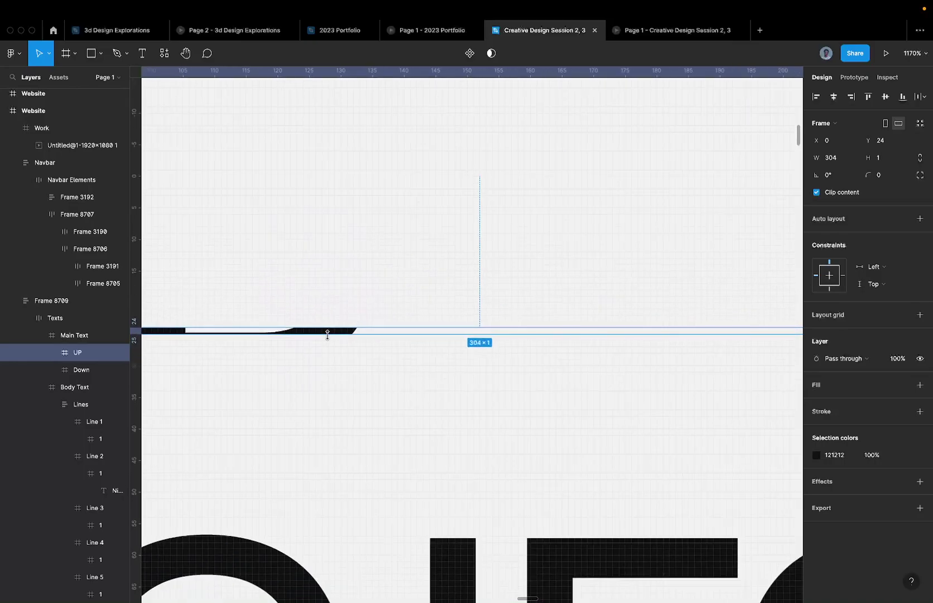
{"action": "scroll", "coordinate": [381, 319], "scroll_direction": "down", "scroll_amount": 4}
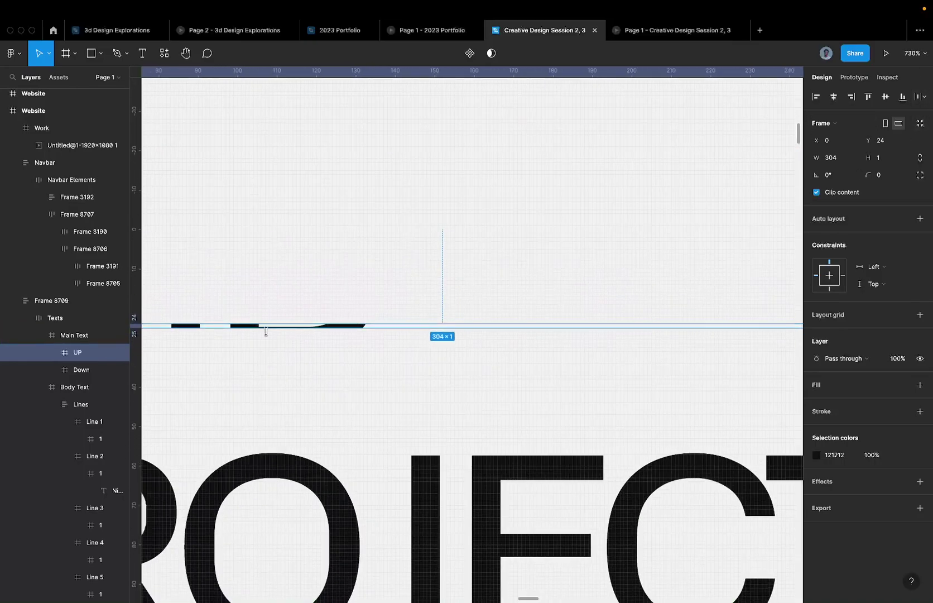
{"action": "scroll", "coordinate": [323, 337], "scroll_direction": "down", "scroll_amount": 2}
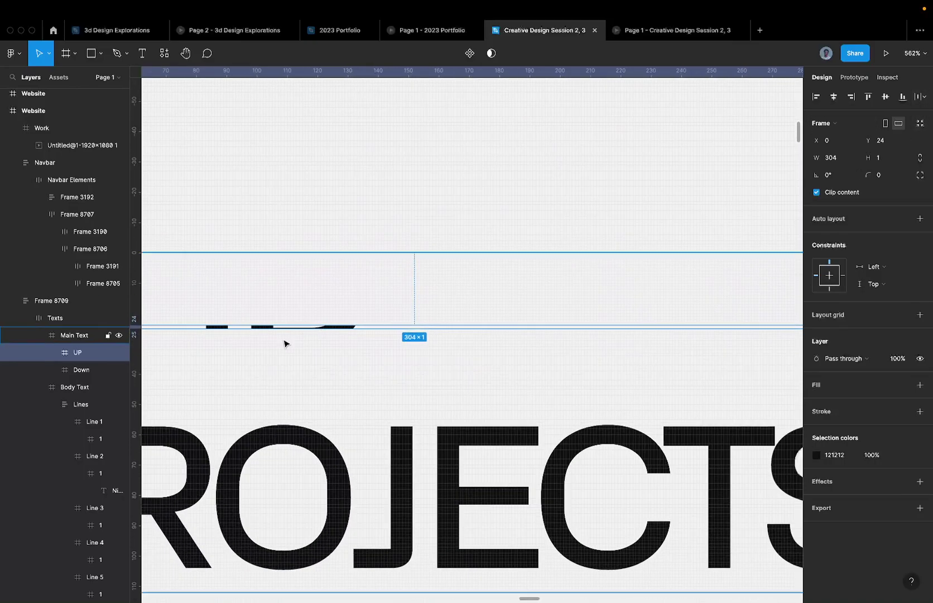
Inspect the Main Text frame, OUR PROJECTS text and UP frame, ending on the Down frame
{"action": "left_click", "coordinate": [80, 336]}
{"action": "scroll", "coordinate": [431, 355], "scroll_direction": "down", "scroll_amount": 3}
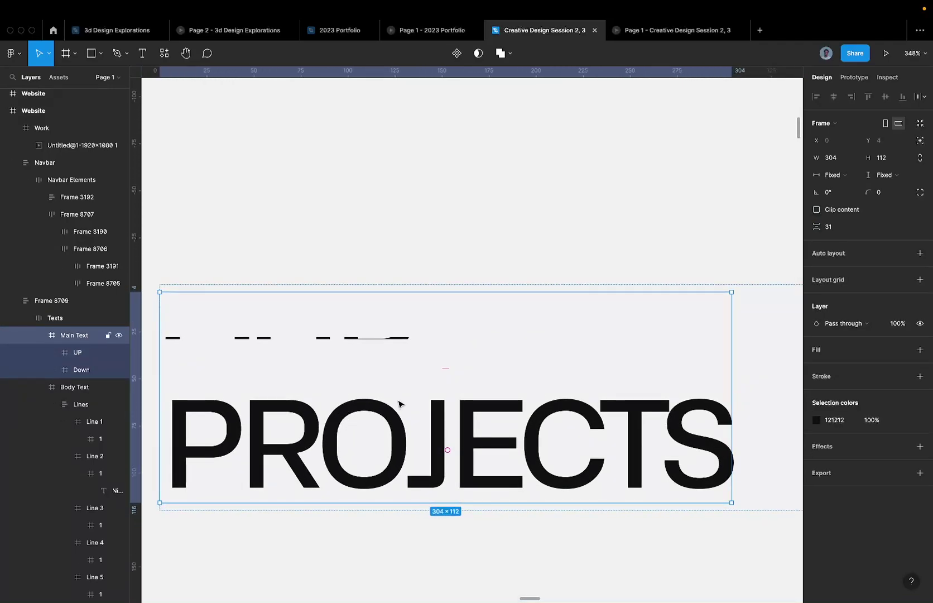
{"action": "left_click", "coordinate": [350, 463], "text": "super"}
{"action": "left_click", "coordinate": [381, 341]}
{"action": "left_click", "coordinate": [355, 427]}
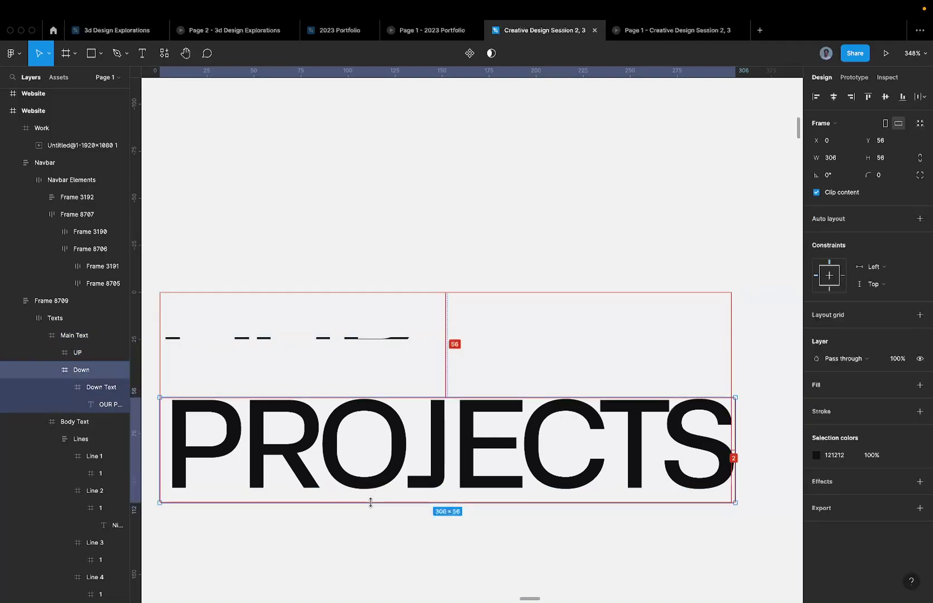
Undo a drag resize and set the Down frame's height to 0.1
{"action": "left_click_drag", "start_coordinate": [370, 501], "coordinate": [361, 432]}
{"action": "scroll", "coordinate": [367, 458], "scroll_direction": "up", "scroll_amount": 5}
{"action": "scroll", "coordinate": [361, 449], "scroll_direction": "up", "scroll_amount": 5}
{"action": "key", "text": "super+z"}
{"action": "key", "text": "super+z"}
{"action": "scroll", "coordinate": [367, 439], "scroll_direction": "down", "scroll_amount": 5}
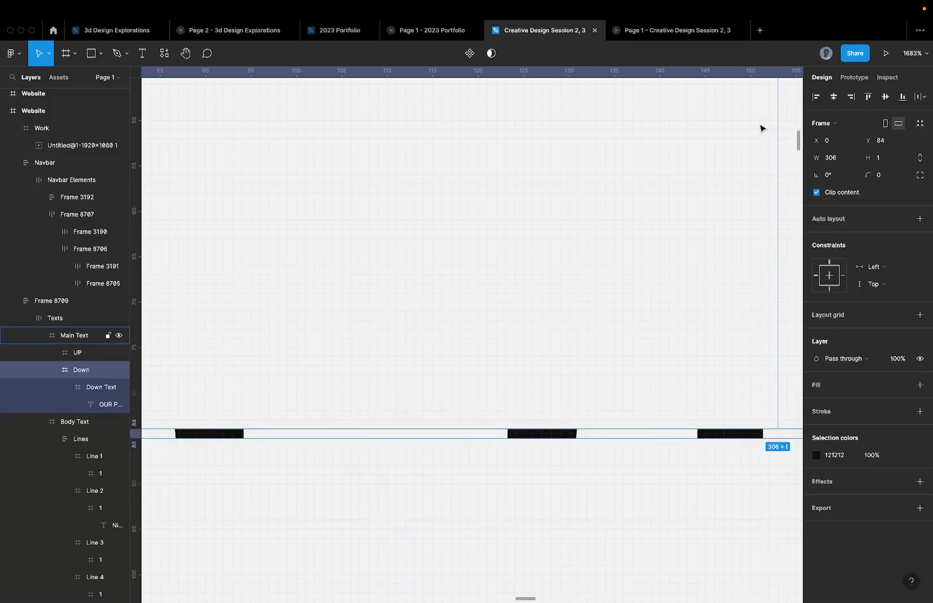
{"action": "left_click", "coordinate": [881, 159]}
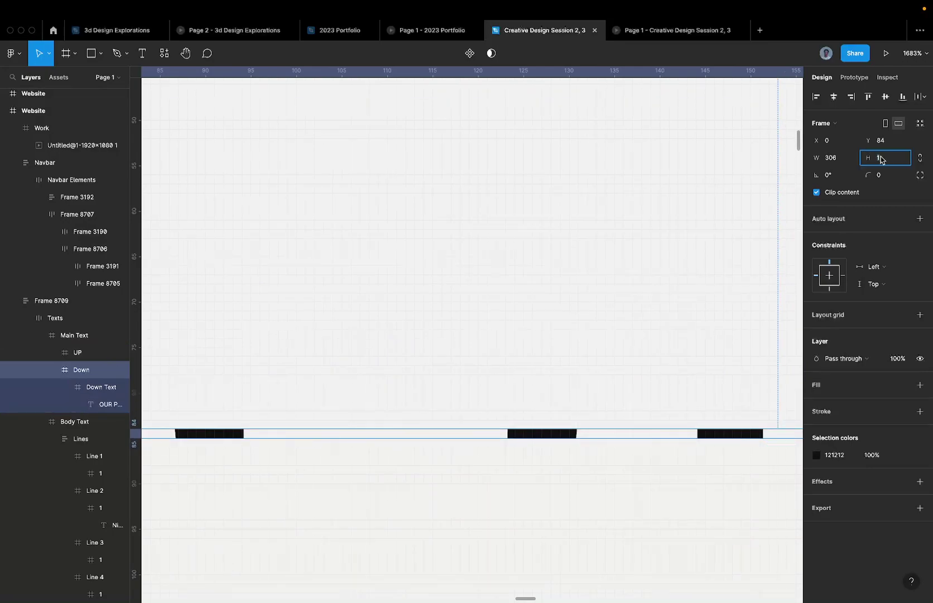
{"action": "type", "text": "0.1"}
{"action": "key", "text": "Return"}
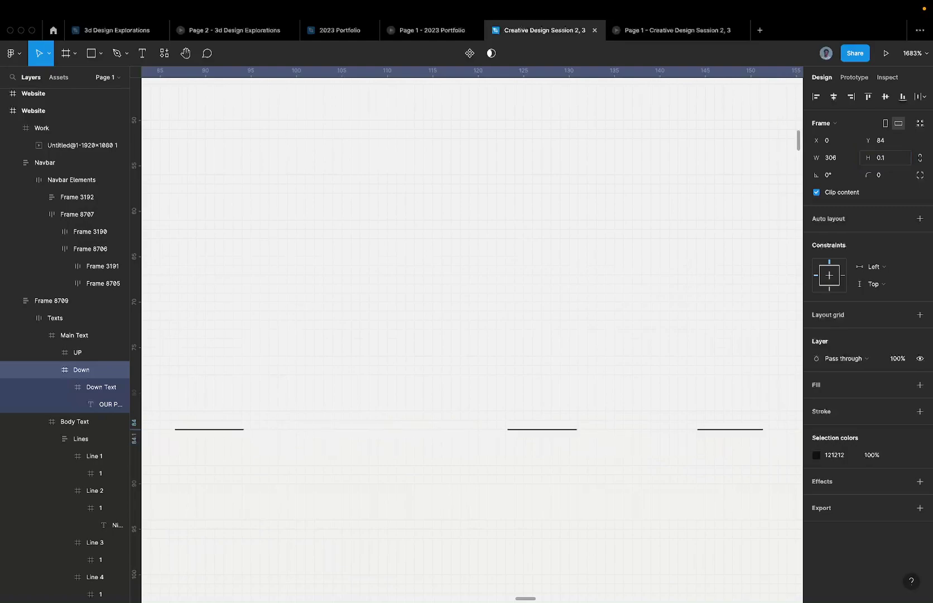
{"action": "scroll", "coordinate": [729, 310], "scroll_direction": "down", "scroll_amount": 5}
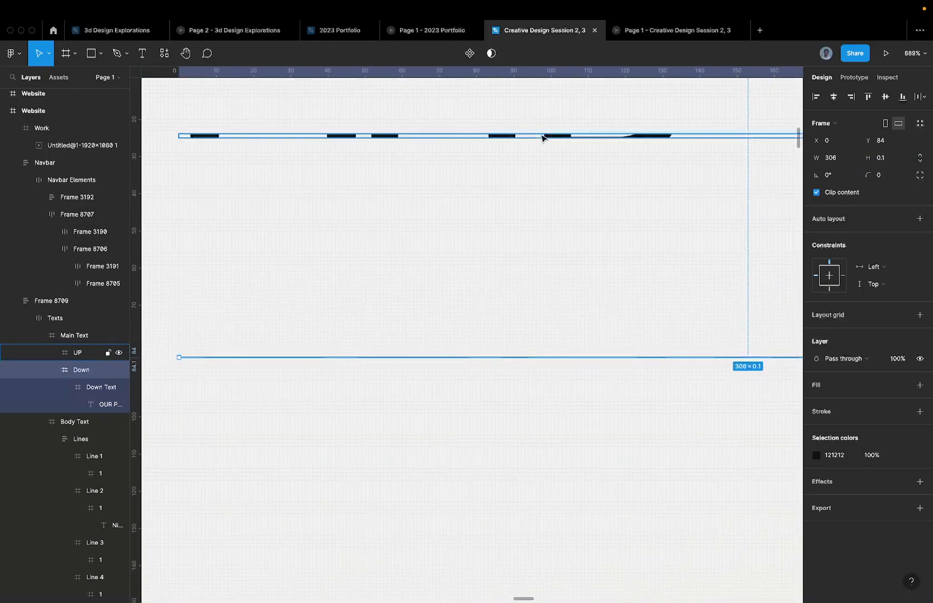
Set the UP frame's height to 0.1 as well, hiding OUR
{"action": "left_click", "coordinate": [559, 135]}
{"action": "left_click", "coordinate": [889, 160]}
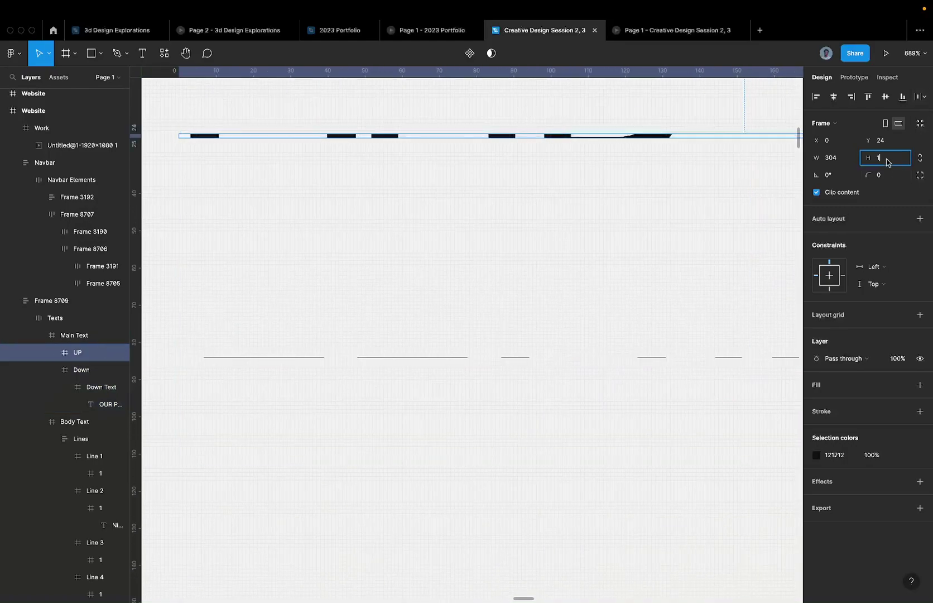
{"action": "type", "text": "0.1"}
{"action": "key", "text": "Return"}
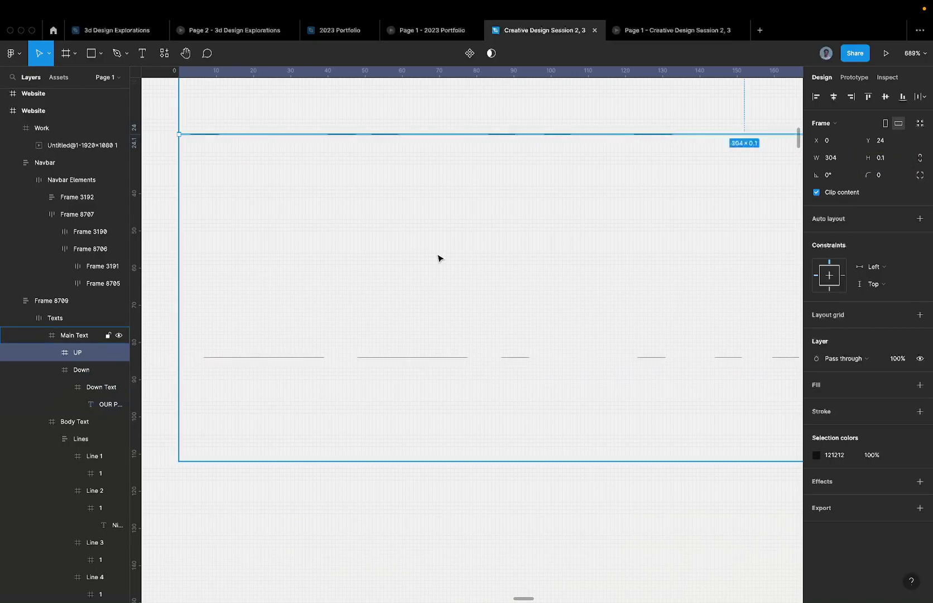
{"action": "scroll", "coordinate": [438, 256], "scroll_direction": "down", "scroll_amount": 6}
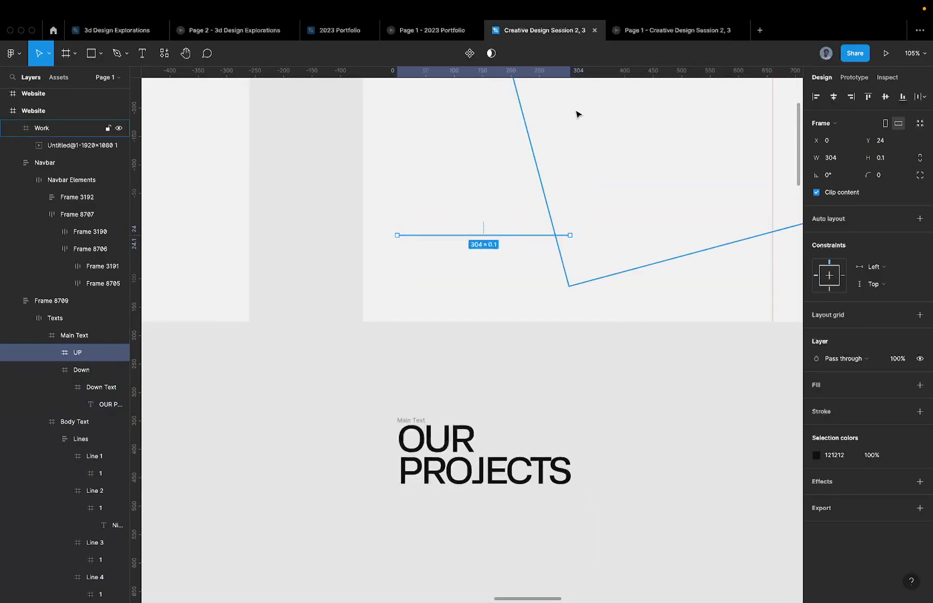
Change the Website frame's Delay interaction trigger to On click
{"action": "left_click", "coordinate": [885, 53]}
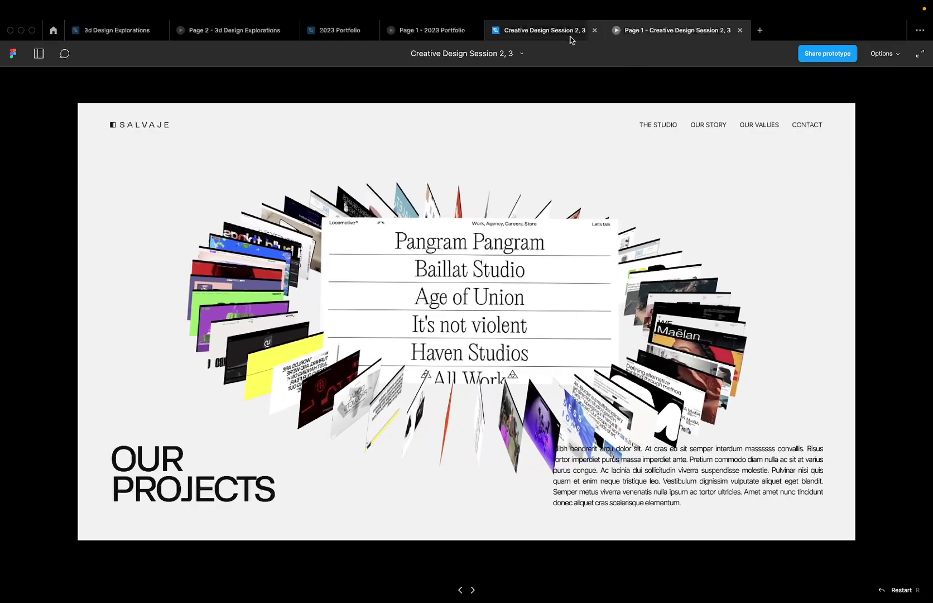
{"action": "left_click", "coordinate": [570, 34]}
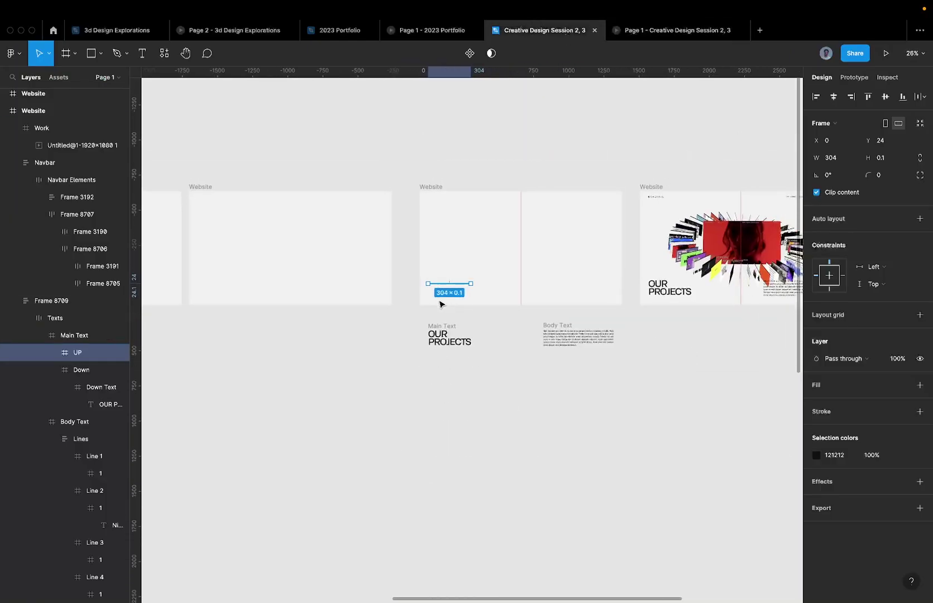
{"action": "left_click", "coordinate": [436, 194]}
{"action": "left_click", "coordinate": [434, 188]}
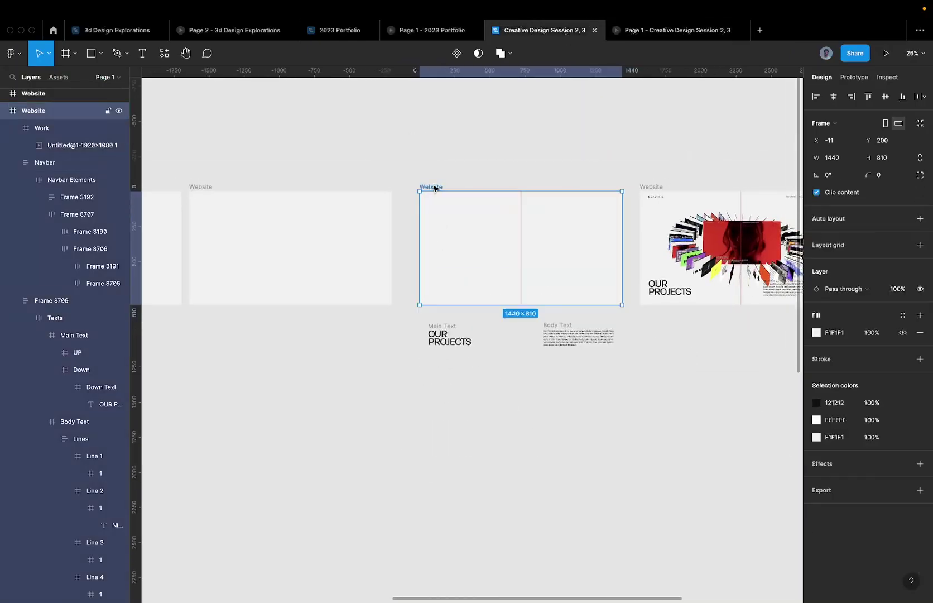
{"action": "left_click", "coordinate": [854, 77]}
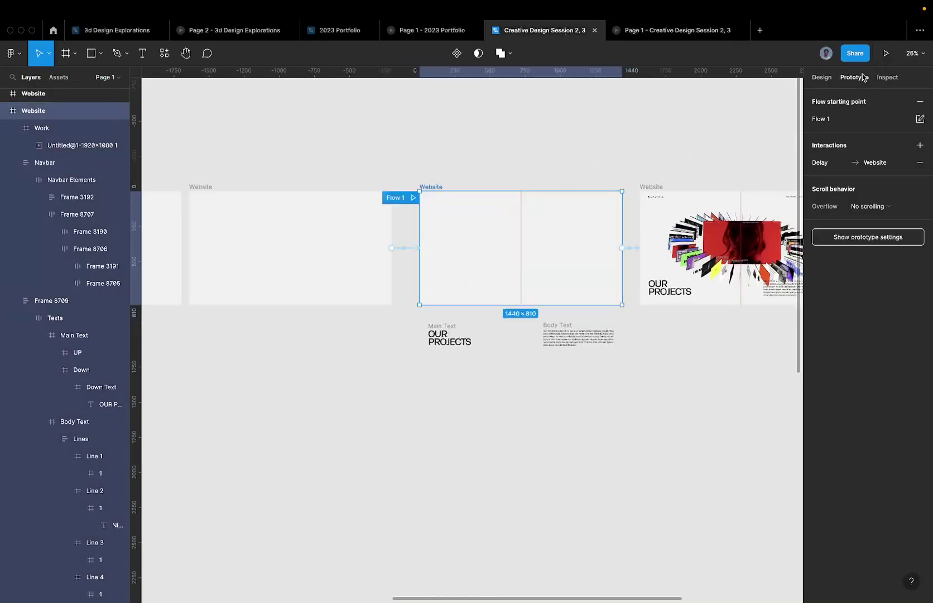
{"action": "left_click", "coordinate": [826, 162]}
{"action": "left_click", "coordinate": [726, 190]}
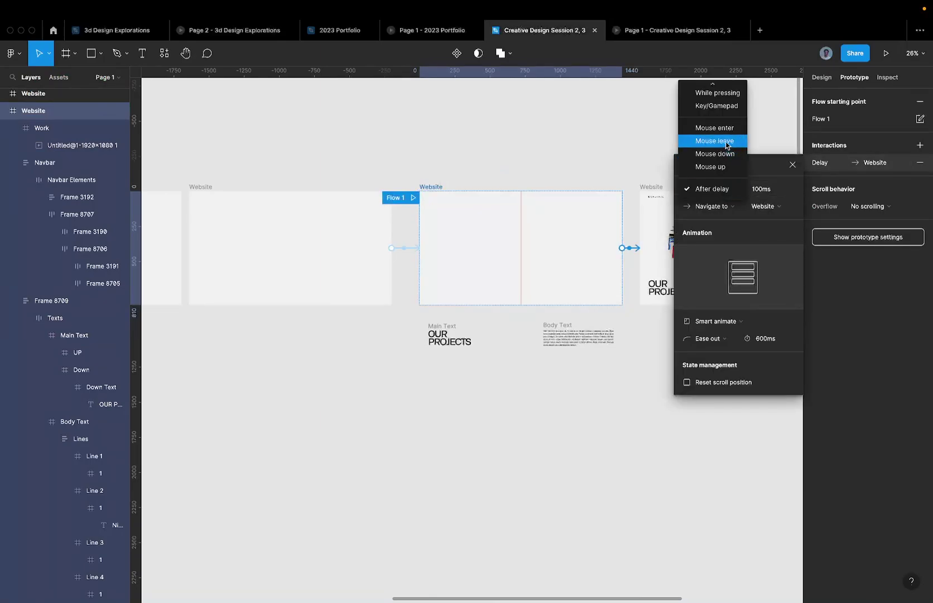
{"action": "left_click", "coordinate": [708, 113]}
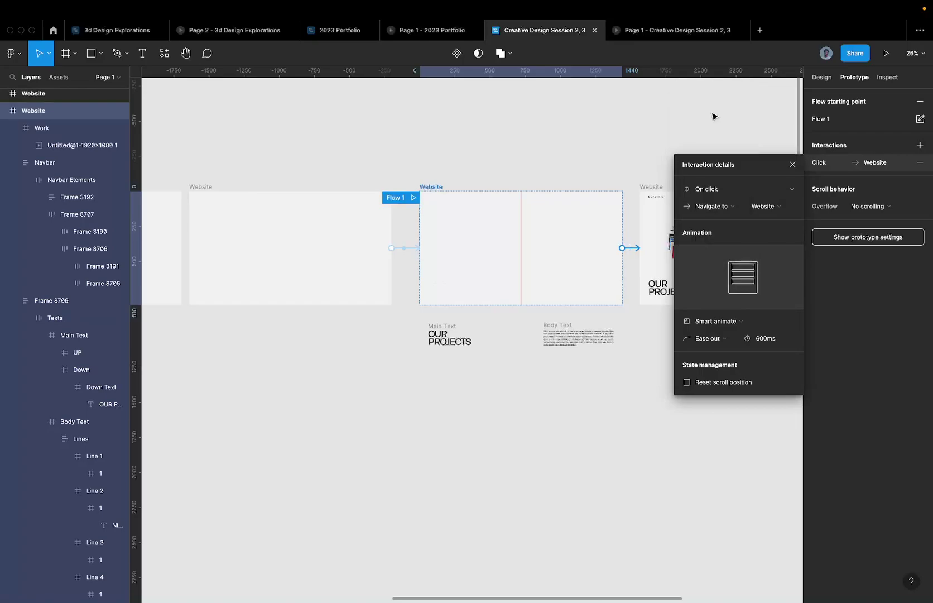
Present the prototype and click the blank frame to play the transition
{"action": "left_click", "coordinate": [887, 55]}
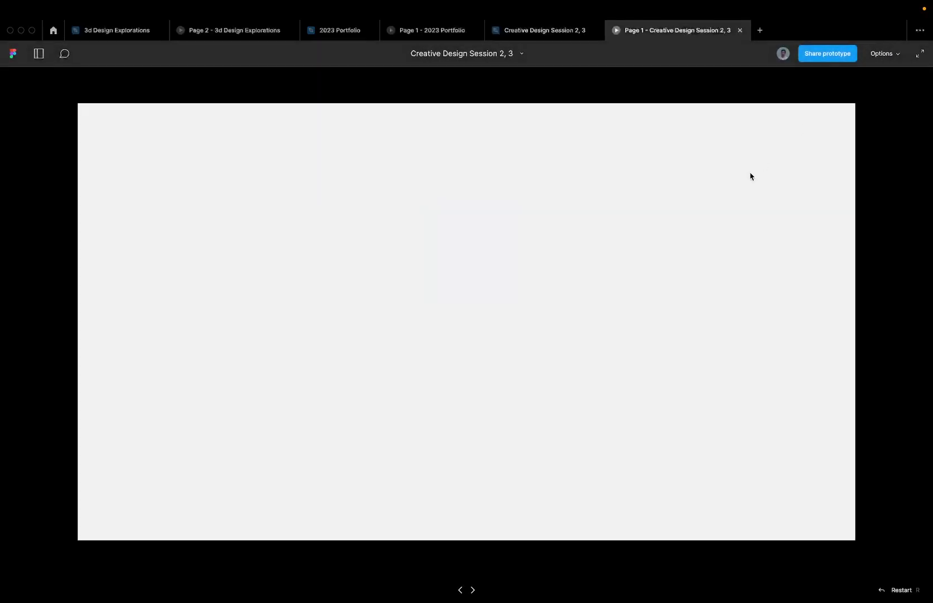
{"action": "left_click", "coordinate": [600, 319]}
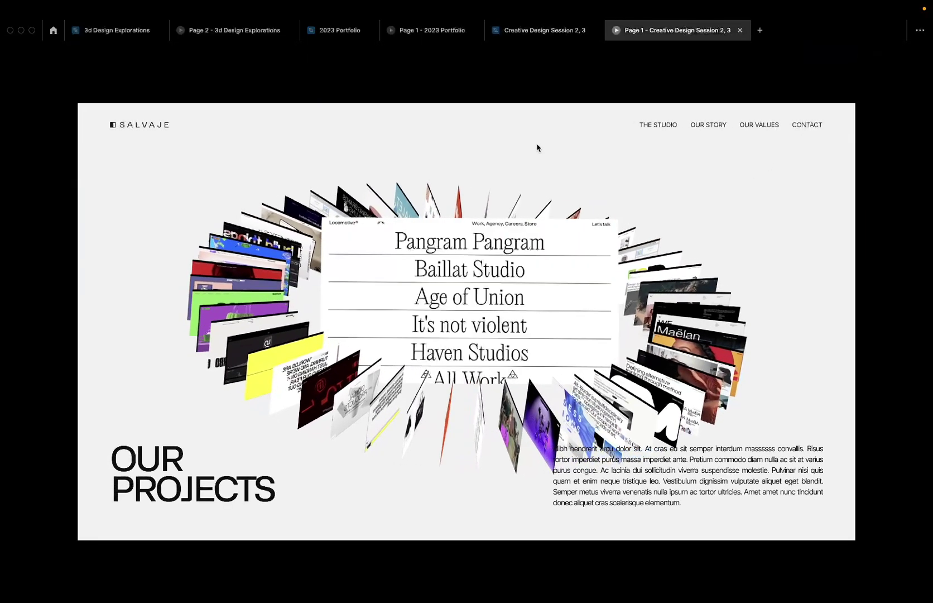
{"action": "left_click", "coordinate": [534, 31]}
Set the project GIF and Body Text to 0% opacity, then select the Navbar
{"action": "scroll", "coordinate": [480, 270], "scroll_direction": "right", "scroll_amount": 5}
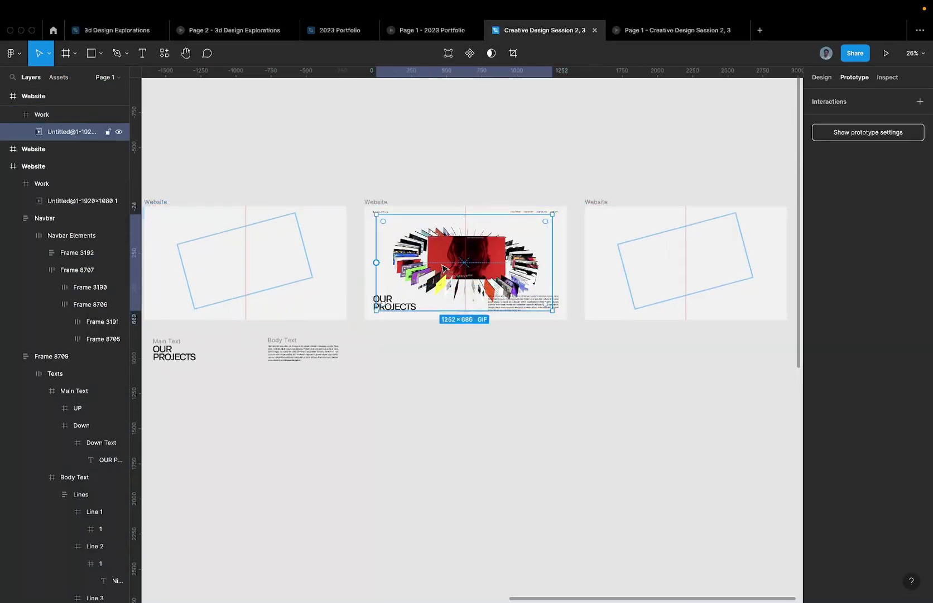
{"action": "key", "text": "0"}
{"action": "left_click", "coordinate": [537, 302]}
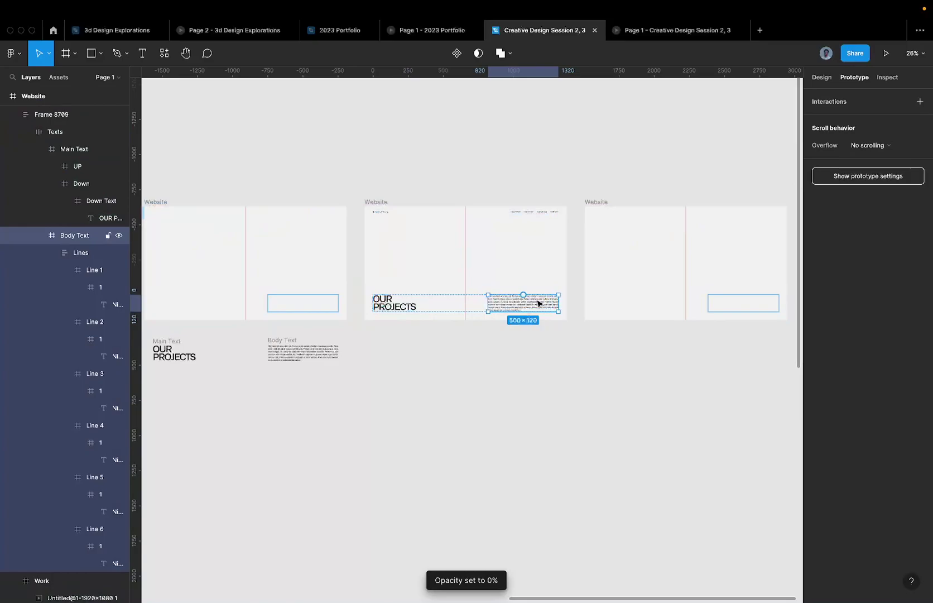
{"action": "key", "text": "0"}
{"action": "left_click", "coordinate": [533, 220]}
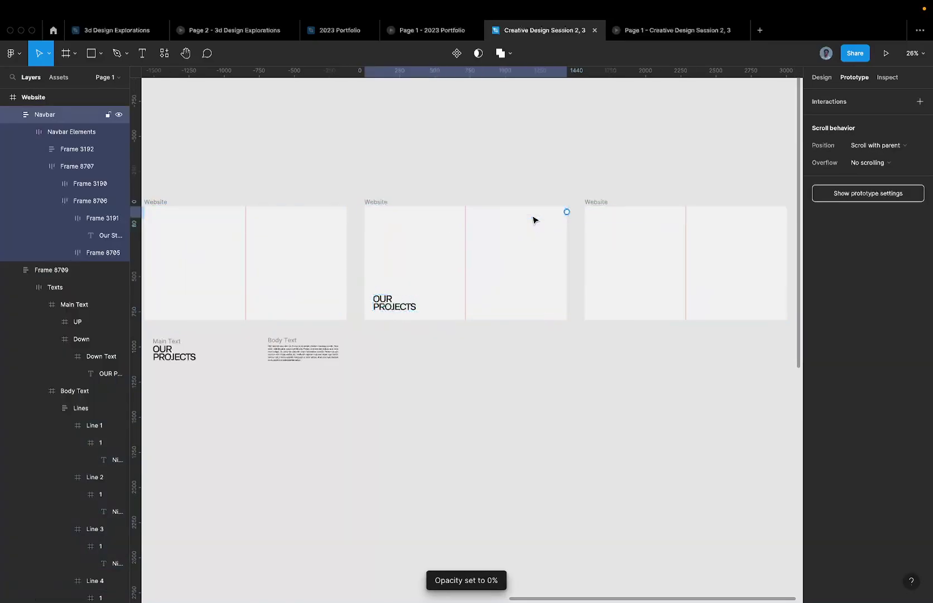
{"action": "scroll", "coordinate": [387, 313], "scroll_direction": "left", "scroll_amount": 5}
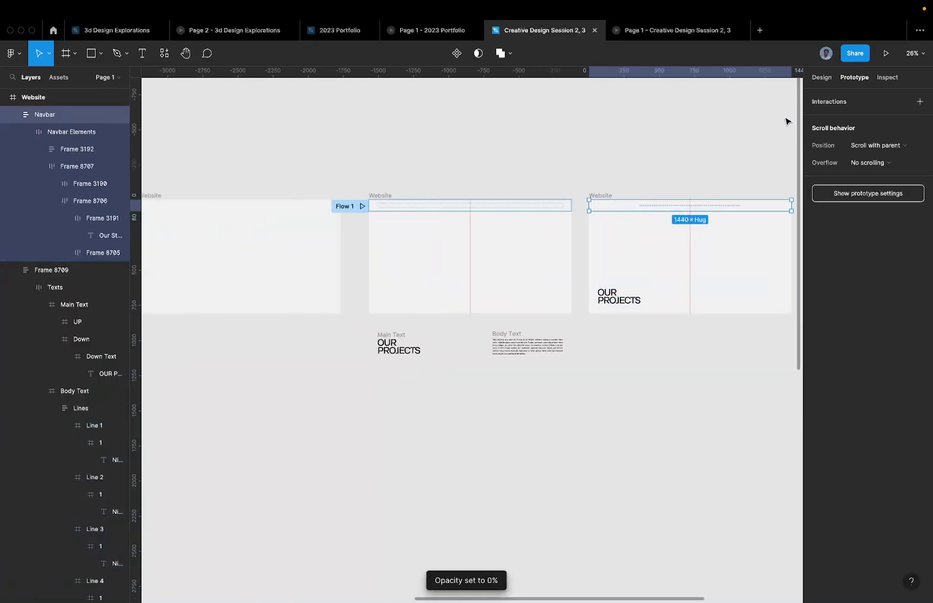
Point the middle Website frame's transition at the left Website frame
{"action": "left_click", "coordinate": [882, 59]}
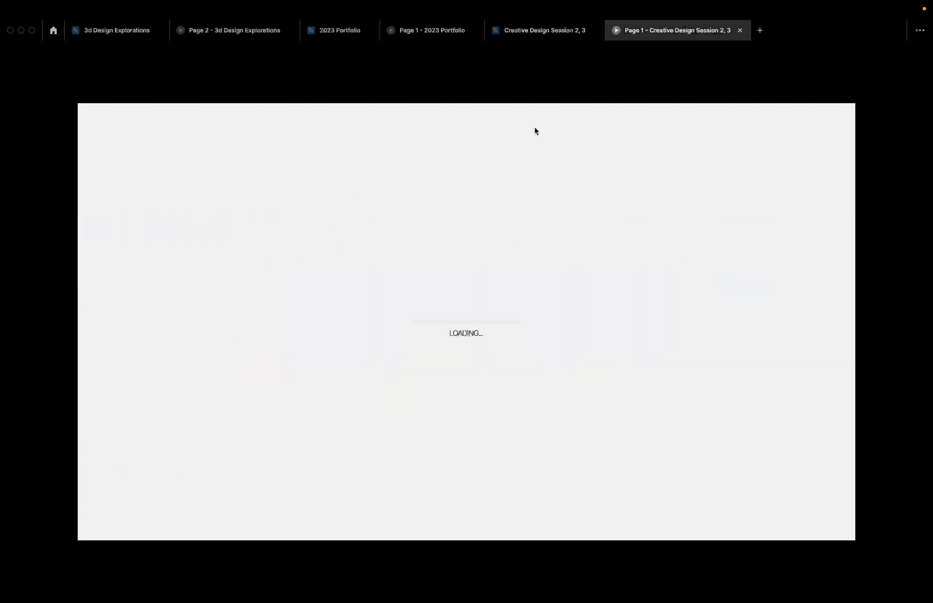
{"action": "left_click", "coordinate": [544, 30]}
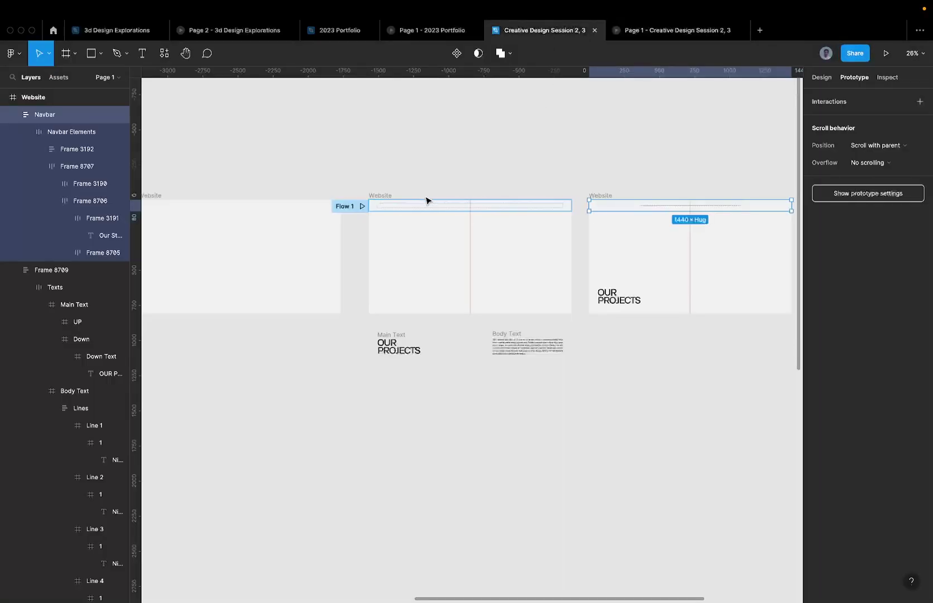
{"action": "left_click", "coordinate": [390, 195]}
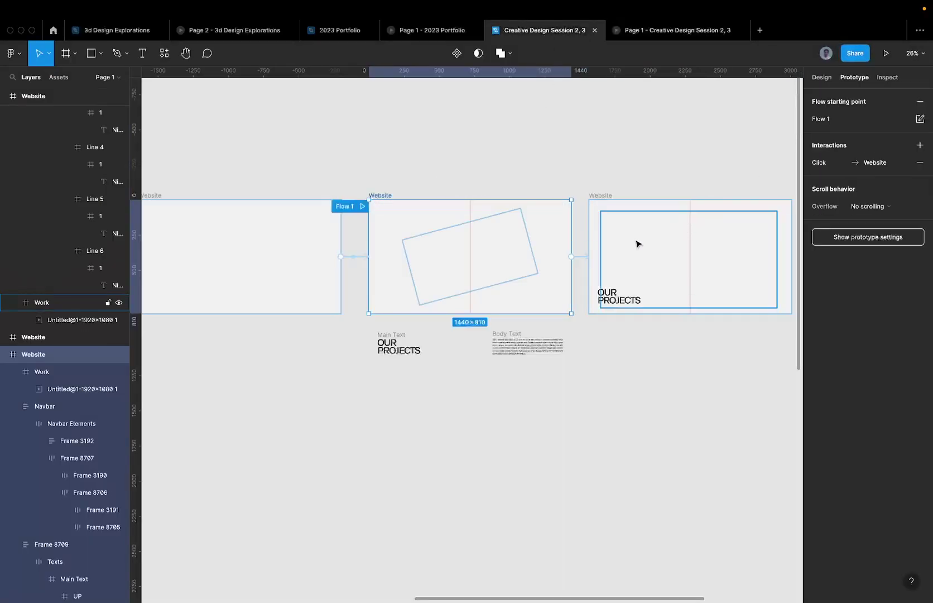
{"action": "left_click_drag", "start_coordinate": [580, 262], "coordinate": [342, 258]}
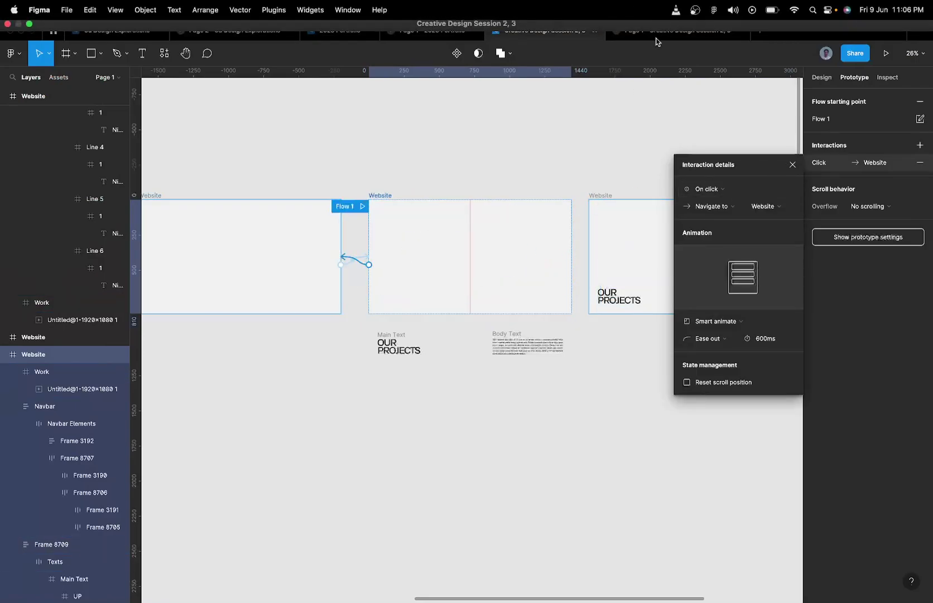
Preview the prototype twice to test the new link, then deselect in the editor
{"action": "left_click", "coordinate": [887, 53]}
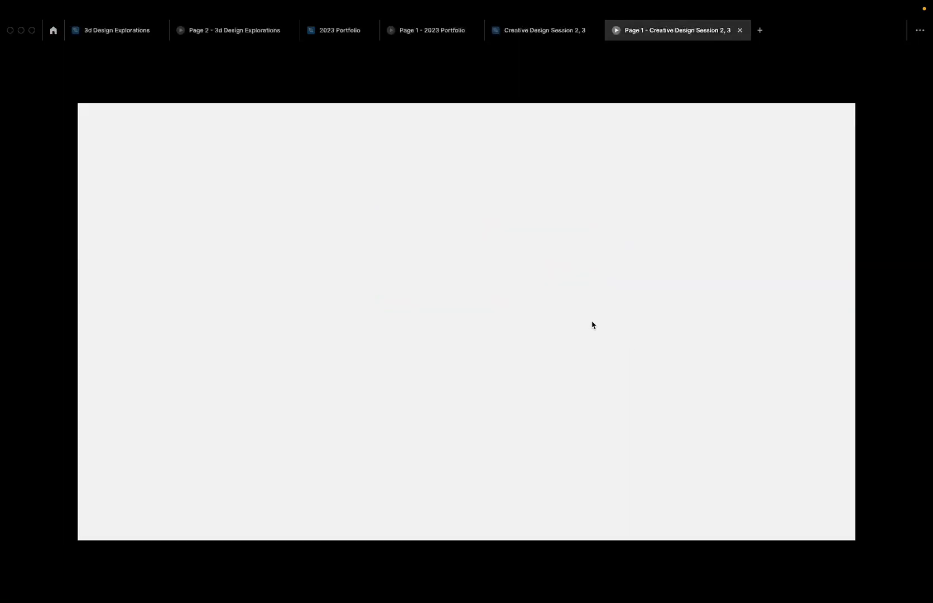
{"action": "left_click", "coordinate": [551, 32]}
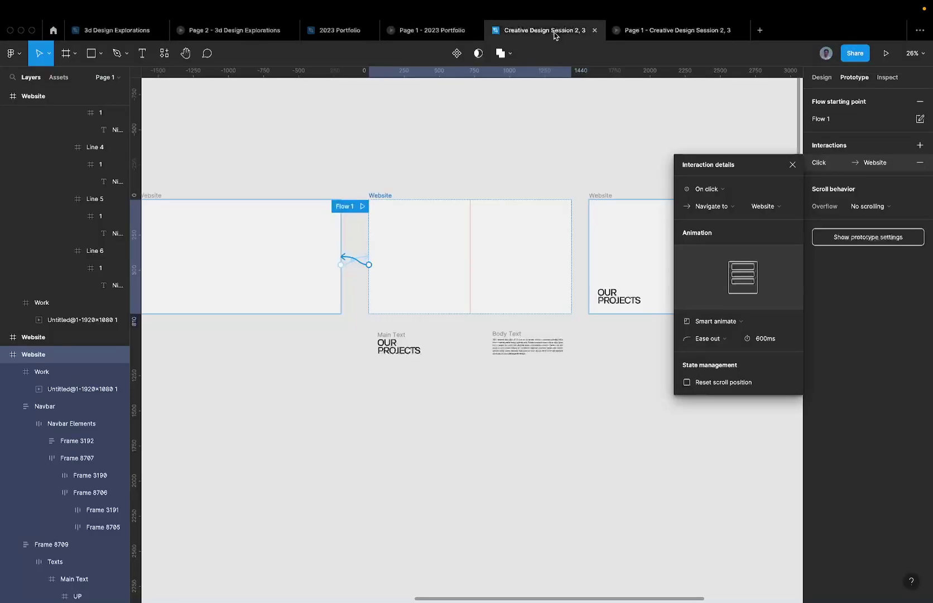
{"action": "left_click", "coordinate": [886, 53]}
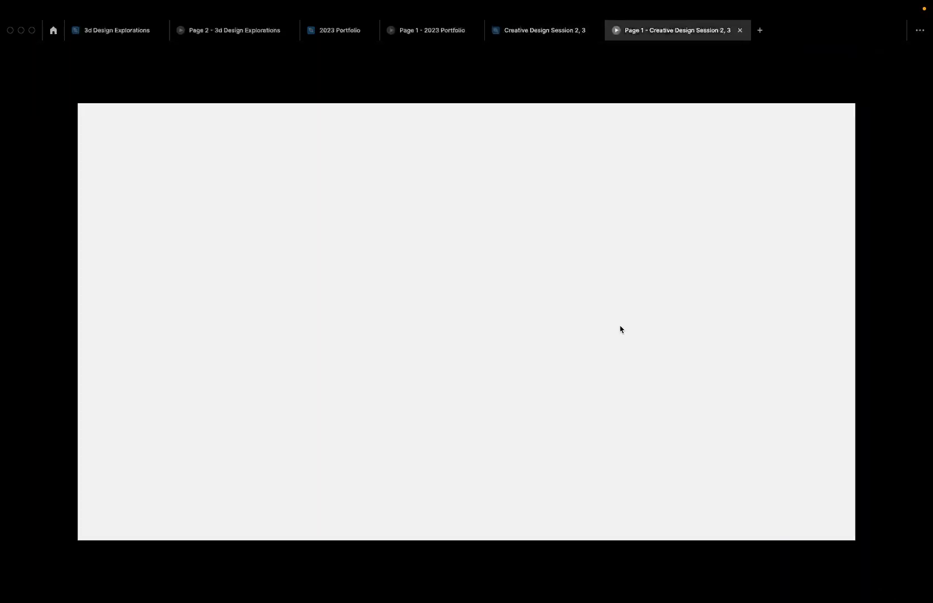
{"action": "left_click", "coordinate": [545, 31]}
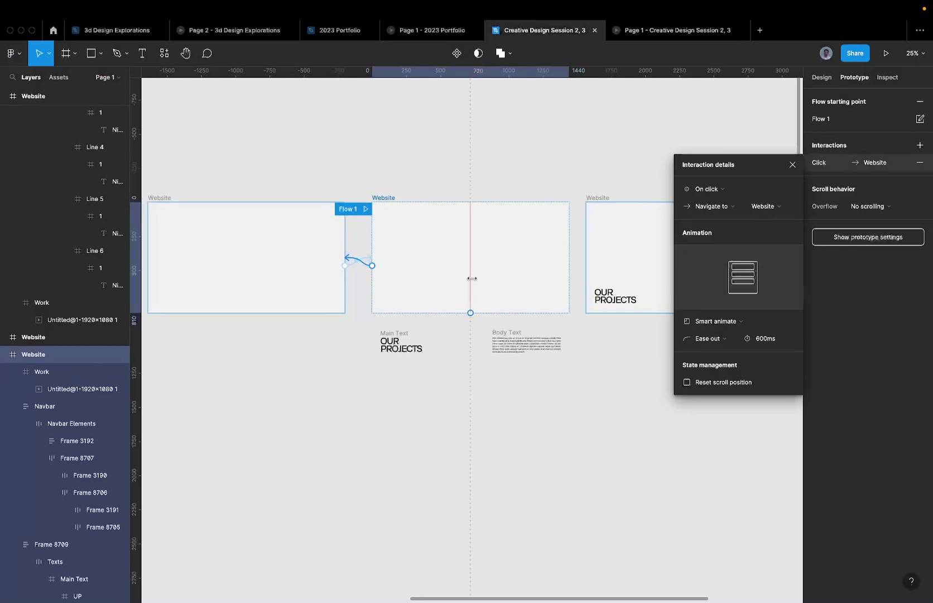
{"action": "key", "text": "Escape"}
{"action": "scroll", "coordinate": [325, 273], "scroll_direction": "left", "scroll_amount": 5}
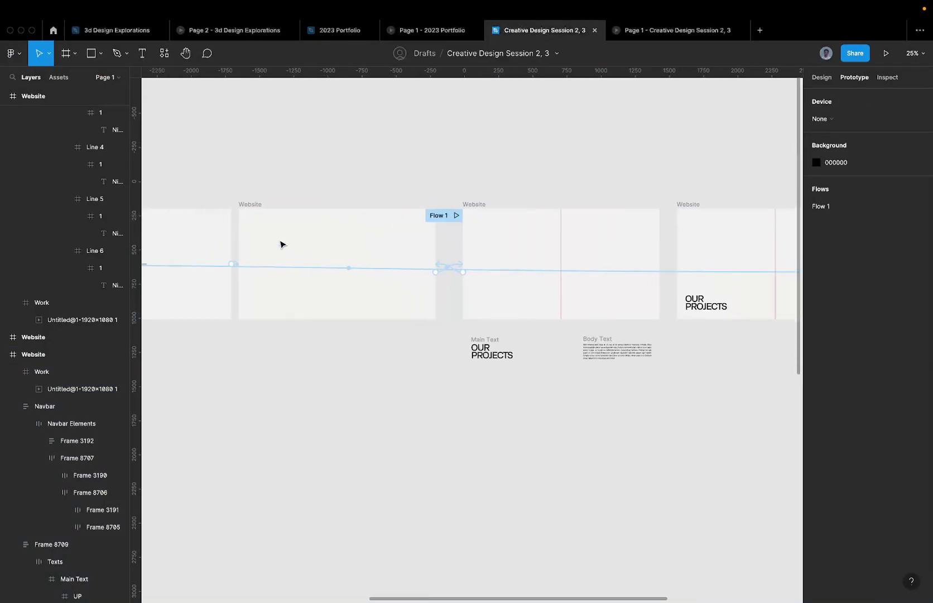
Relink the middle Website frame's transition to the previous Website frame again
{"action": "left_click", "coordinate": [331, 207]}
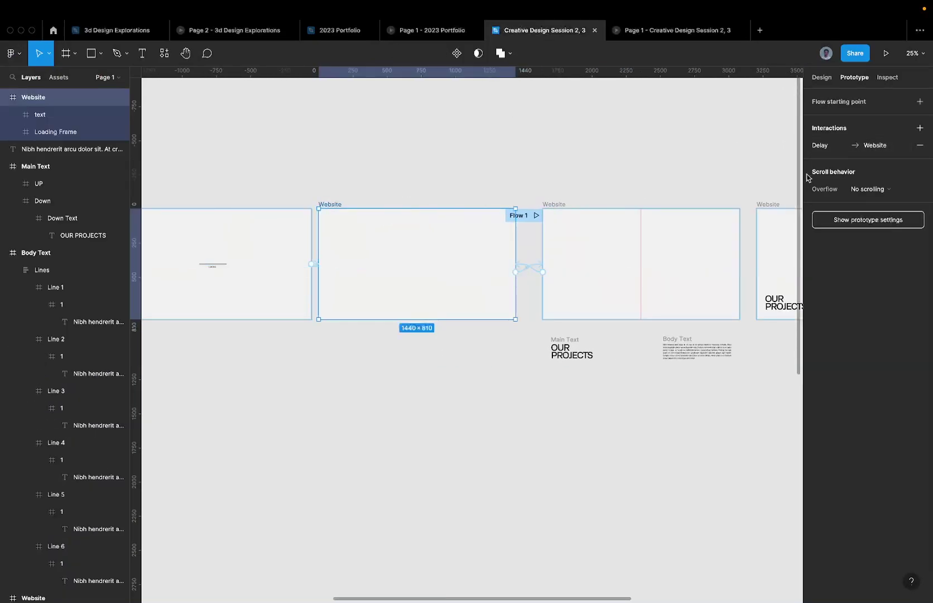
{"action": "scroll", "coordinate": [703, 231], "scroll_direction": "right", "scroll_amount": 8}
{"action": "key", "text": "Escape"}
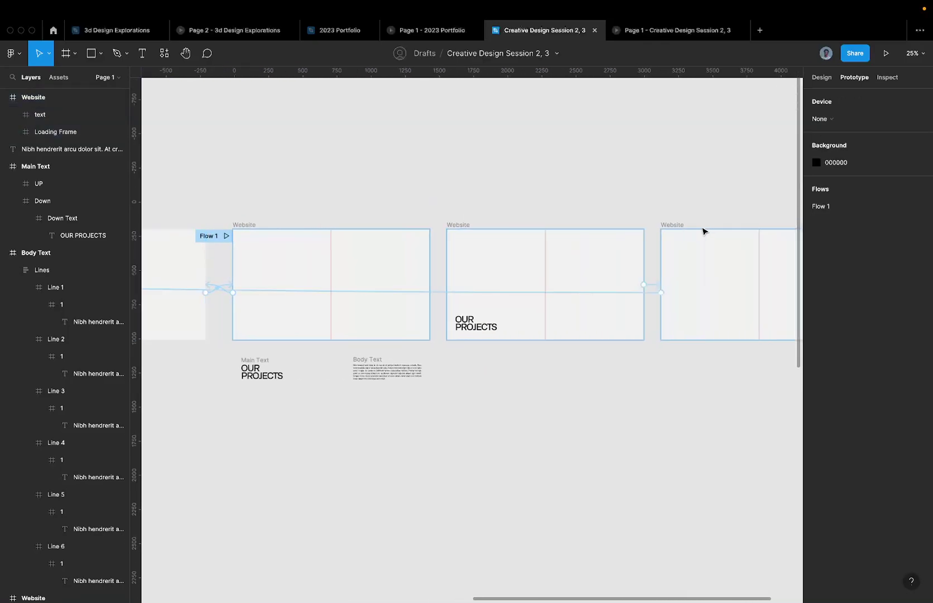
{"action": "key", "text": "Tab"}
{"action": "left_click", "coordinate": [464, 224]}
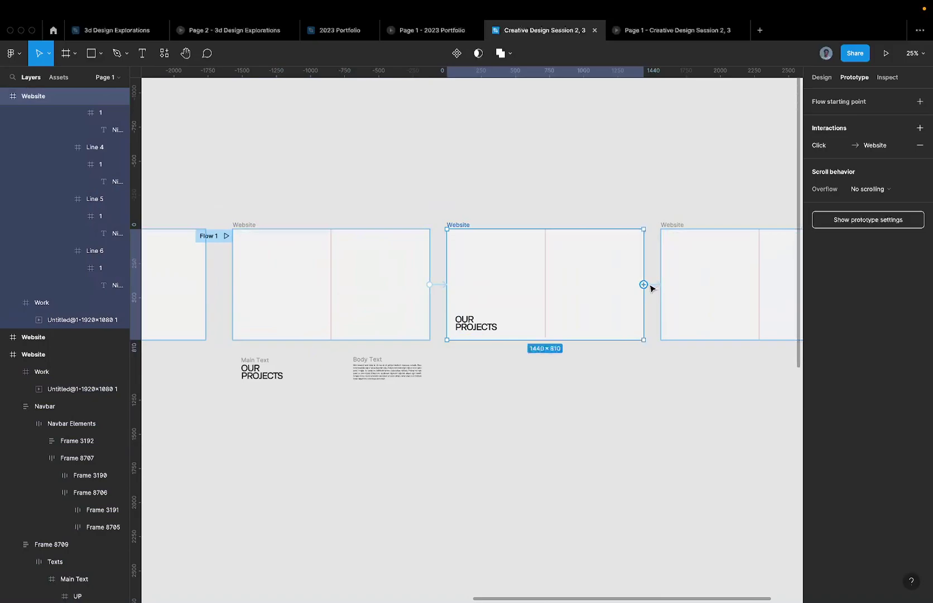
{"action": "left_click_drag", "start_coordinate": [650, 285], "coordinate": [341, 323]}
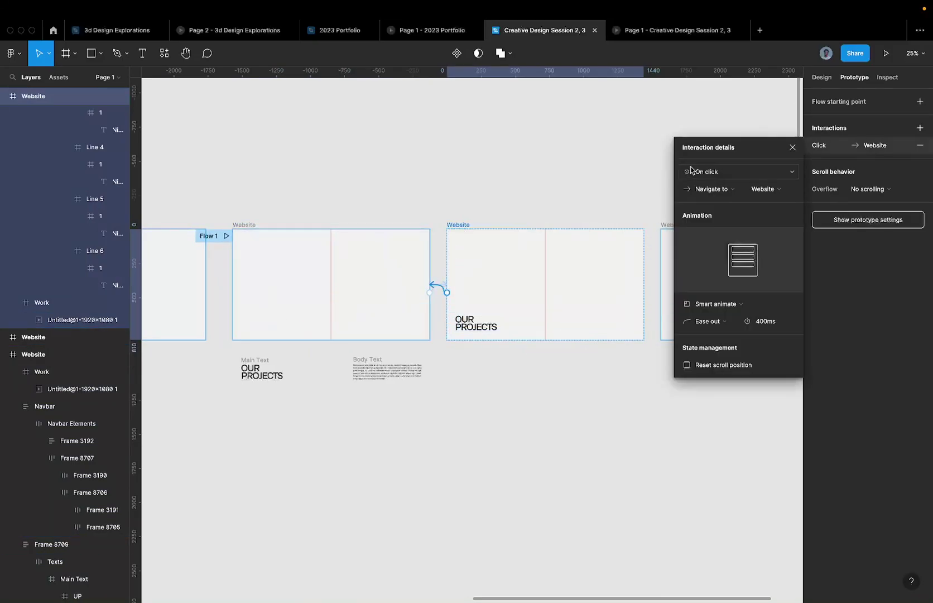
Preview the prototype, briefly select the Work frame, then reopen the Creative Design Session preview
{"action": "left_click", "coordinate": [885, 53]}
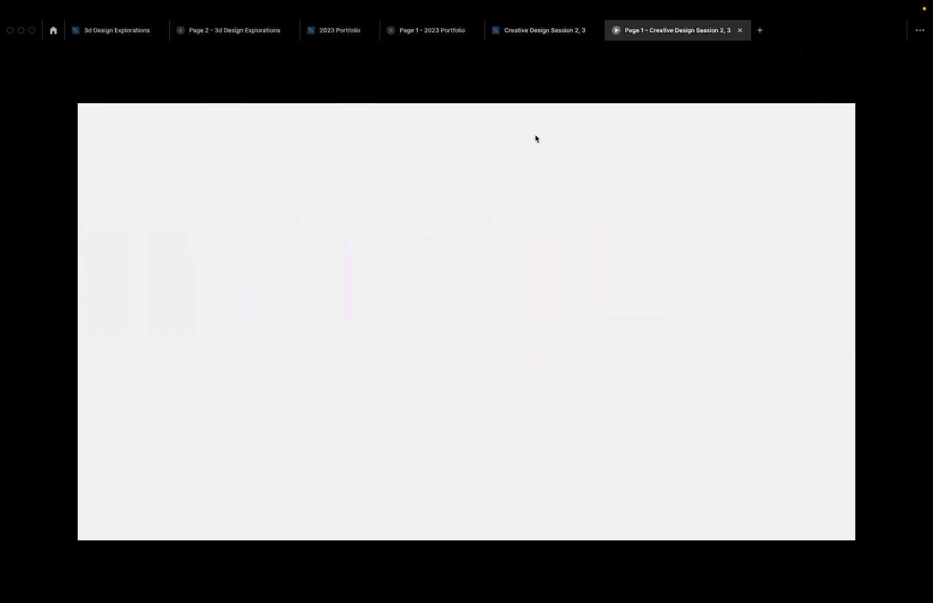
{"action": "left_click", "coordinate": [545, 34]}
{"action": "left_click", "coordinate": [518, 287]}
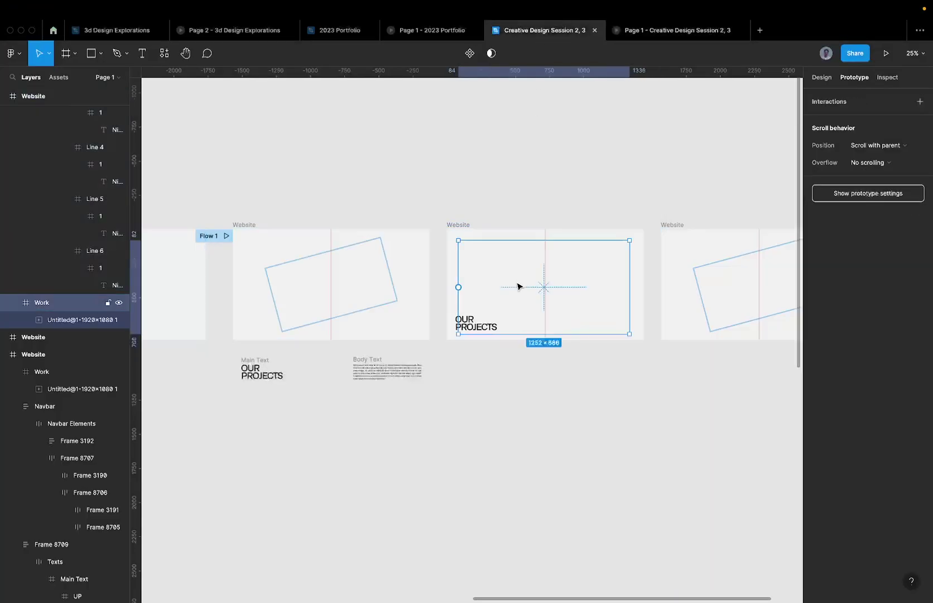
{"action": "scroll", "coordinate": [517, 286], "scroll_direction": "right", "scroll_amount": 5}
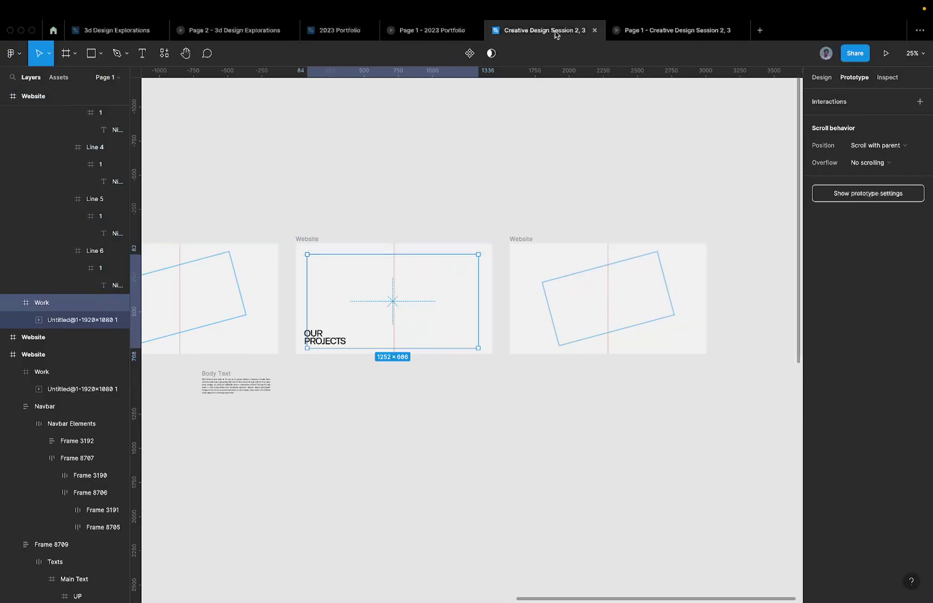
{"action": "left_click", "coordinate": [673, 30]}
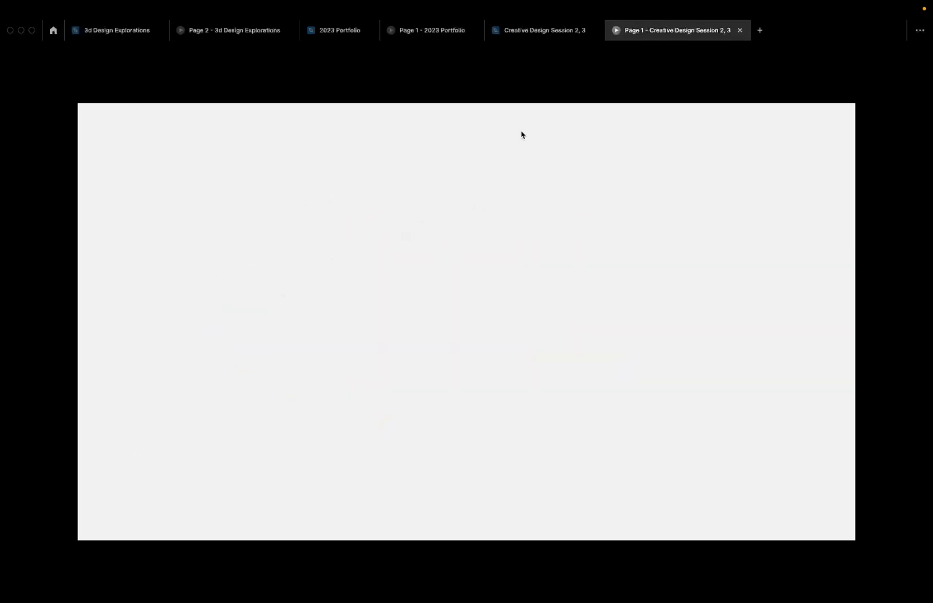
Return from the prototype preview to the Creative Design Session 2, 3 canvas
{"action": "left_click", "coordinate": [548, 35]}
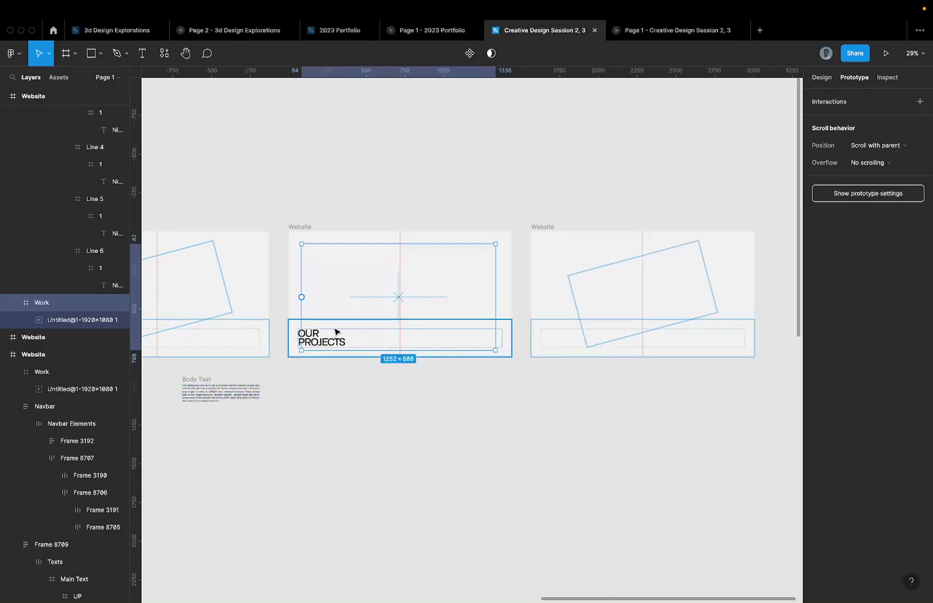
Undo to restore the UP, Down and Down Text wrapper frames, then select the 304×49 UP frame
{"action": "scroll", "coordinate": [335, 332], "scroll_direction": "up", "scroll_amount": 5}
{"action": "double_click", "coordinate": [342, 334]}
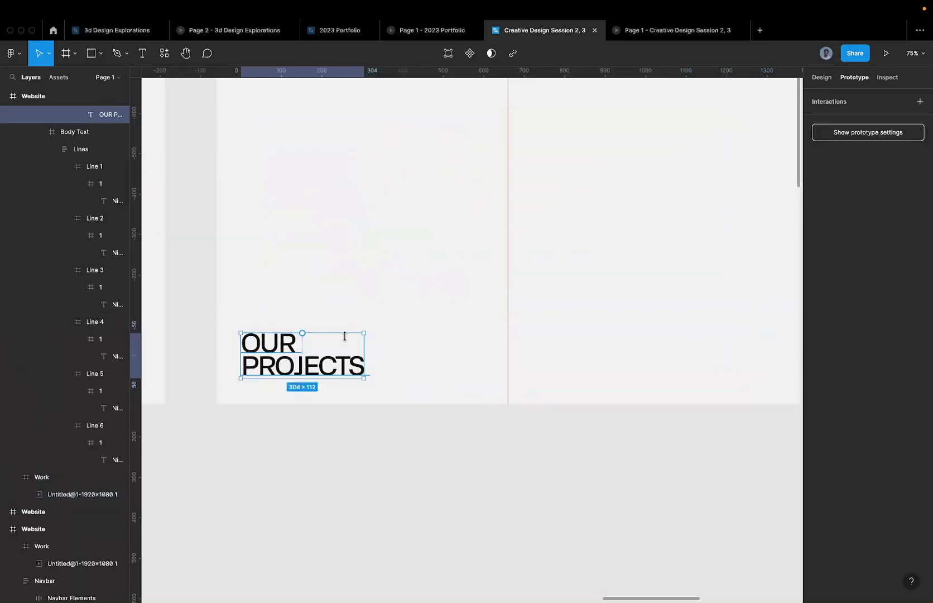
{"action": "left_click", "coordinate": [821, 78]}
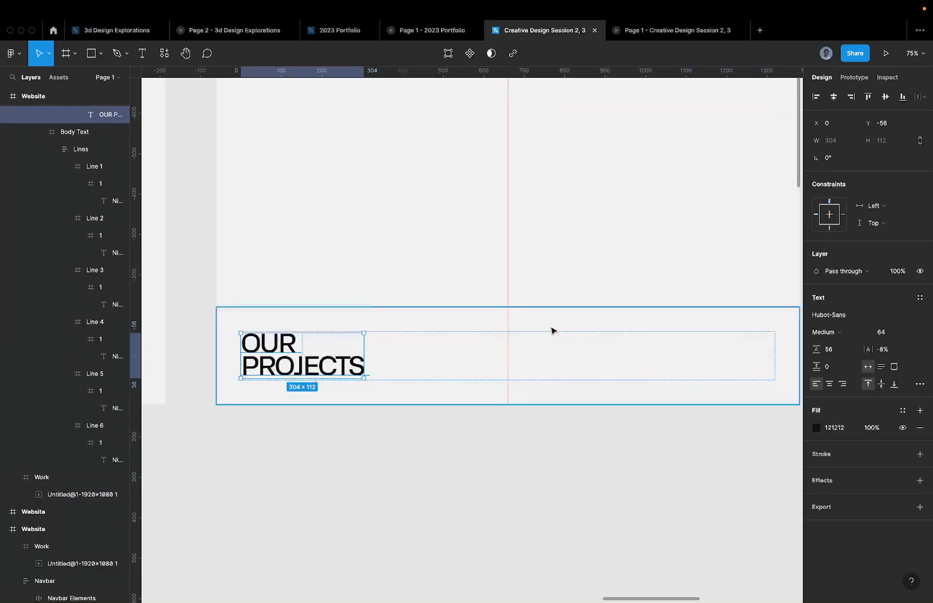
{"action": "key", "text": "super+z"}
{"action": "left_click", "coordinate": [292, 353]}
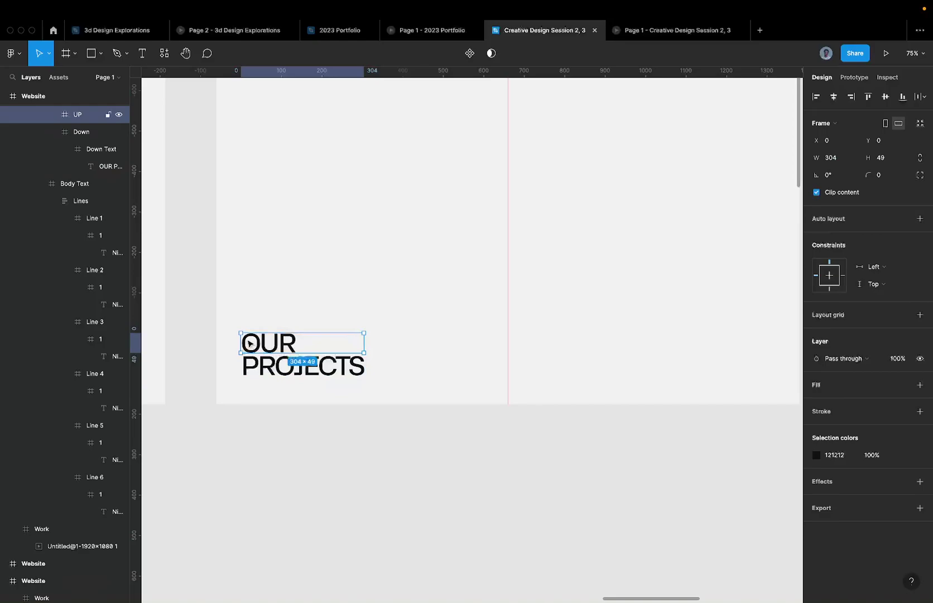
{"action": "scroll", "coordinate": [248, 338], "scroll_direction": "up", "scroll_amount": 5}
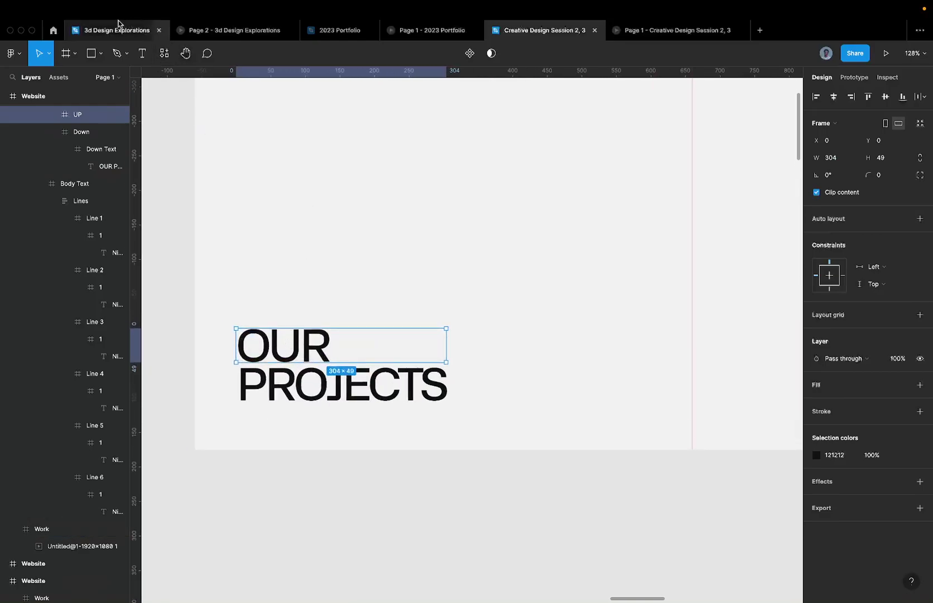
Open the 2023 Portfolio design file from Home and select Frame 37
{"action": "left_click", "coordinate": [53, 30]}
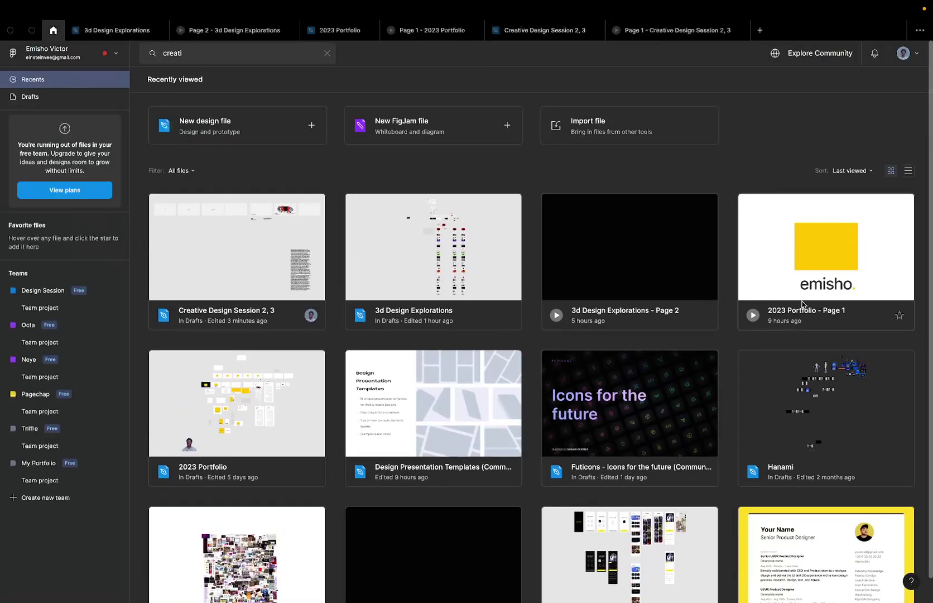
{"action": "left_click", "coordinate": [803, 304]}
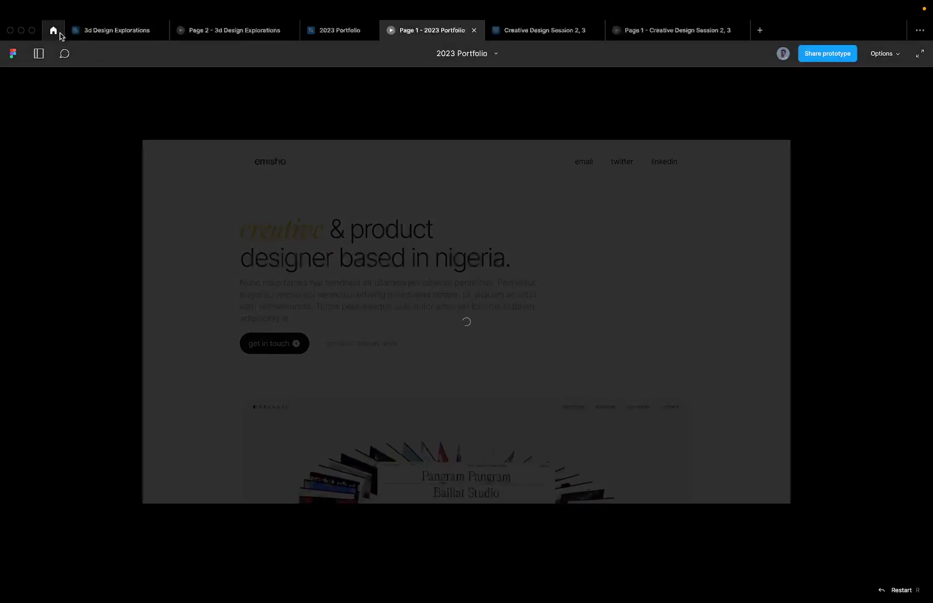
{"action": "left_click", "coordinate": [340, 31]}
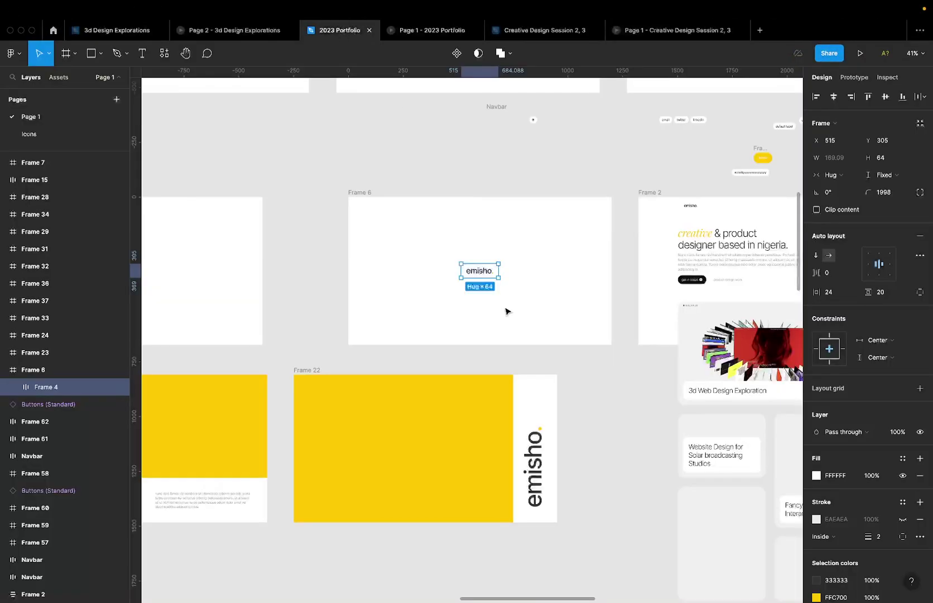
{"action": "scroll", "coordinate": [506, 279], "scroll_direction": "down", "scroll_amount": 5}
{"action": "scroll", "coordinate": [487, 271], "scroll_direction": "up", "scroll_amount": 3}
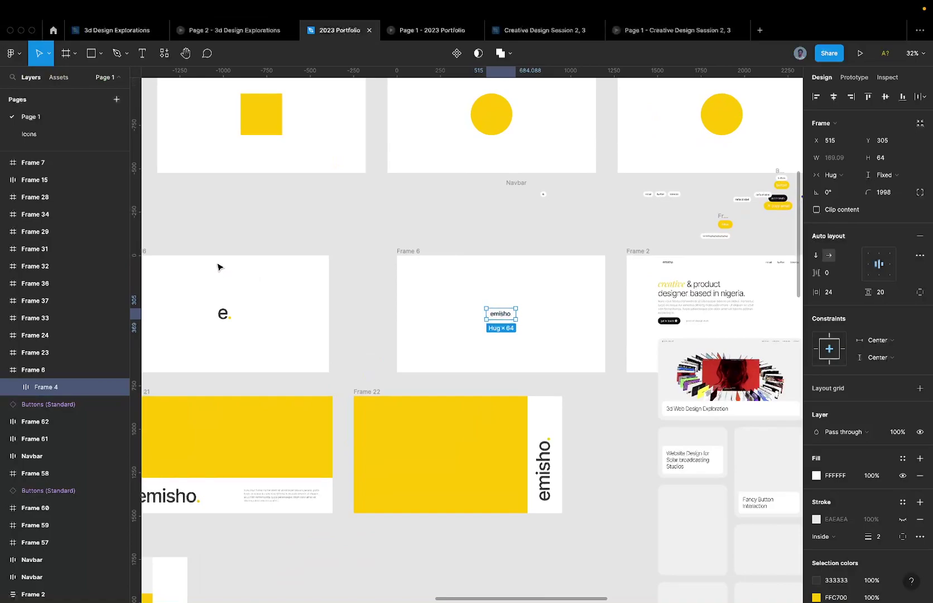
{"action": "scroll", "coordinate": [235, 263], "scroll_direction": "left", "scroll_amount": 5}
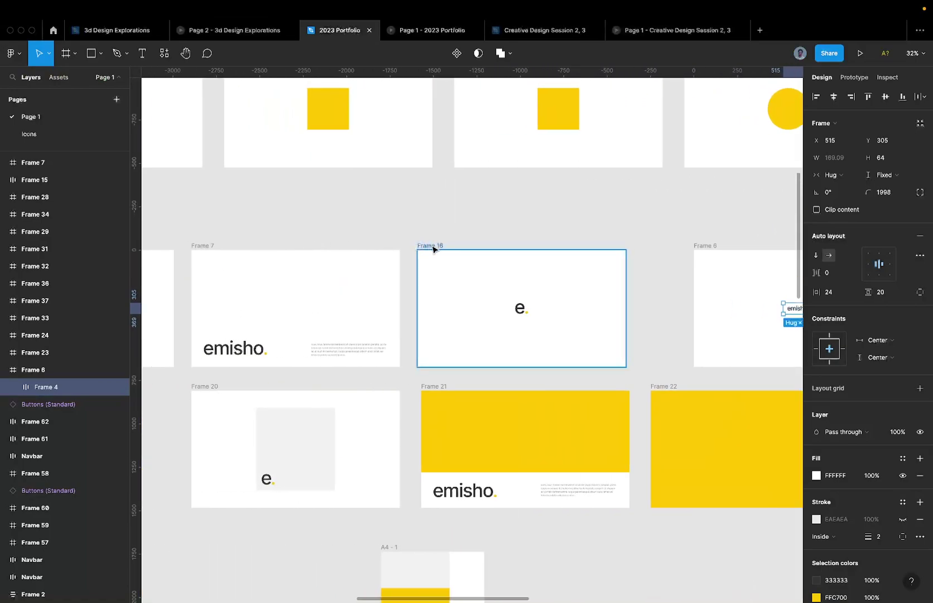
{"action": "scroll", "coordinate": [433, 249], "scroll_direction": "down", "scroll_amount": 3}
{"action": "scroll", "coordinate": [427, 248], "scroll_direction": "up", "scroll_amount": 3}
{"action": "left_click", "coordinate": [261, 222]}
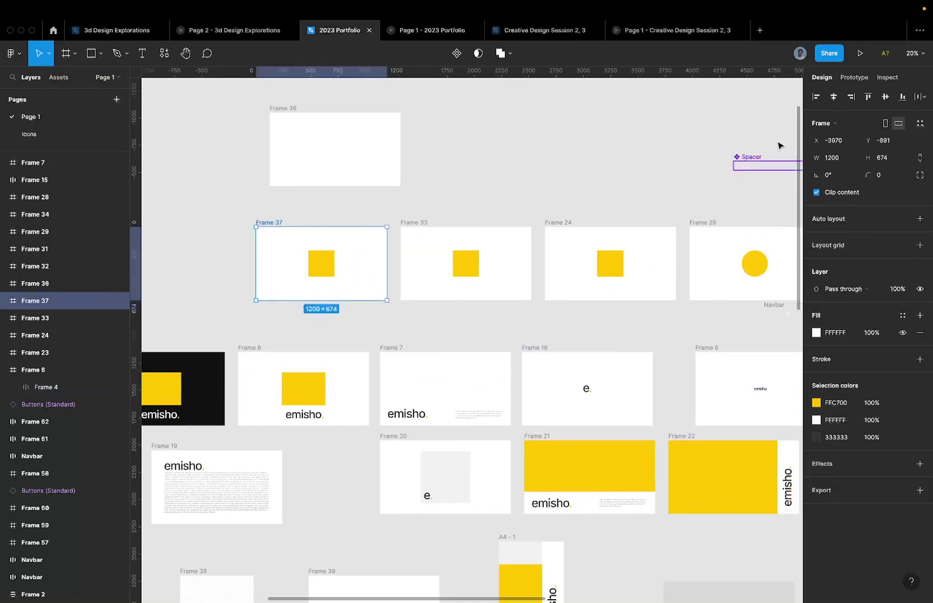
Present the prototype from Frame 37, restarting the stalled preview, with the UI hidden (Cmd+\)
{"action": "left_click", "coordinate": [860, 53]}
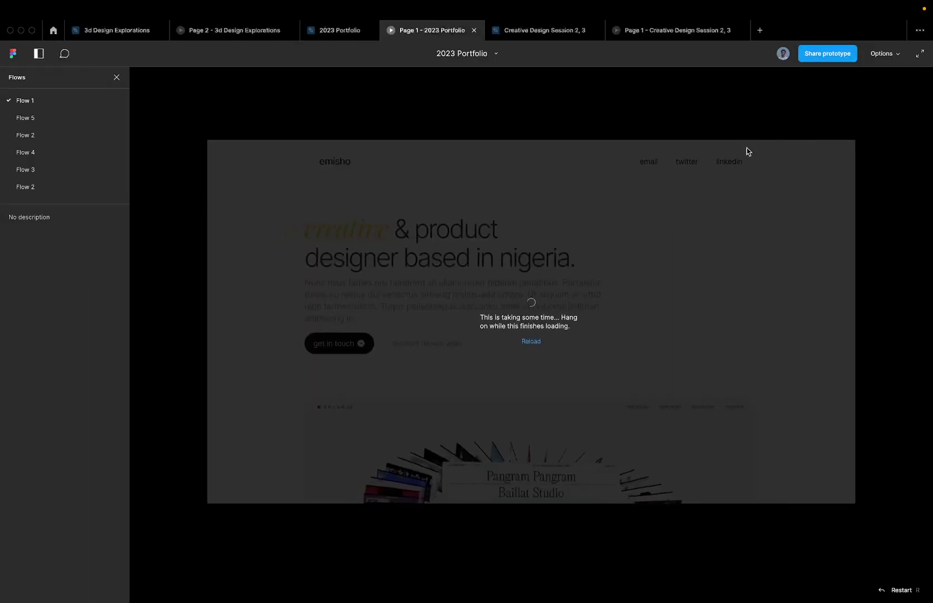
{"action": "left_click", "coordinate": [474, 31]}
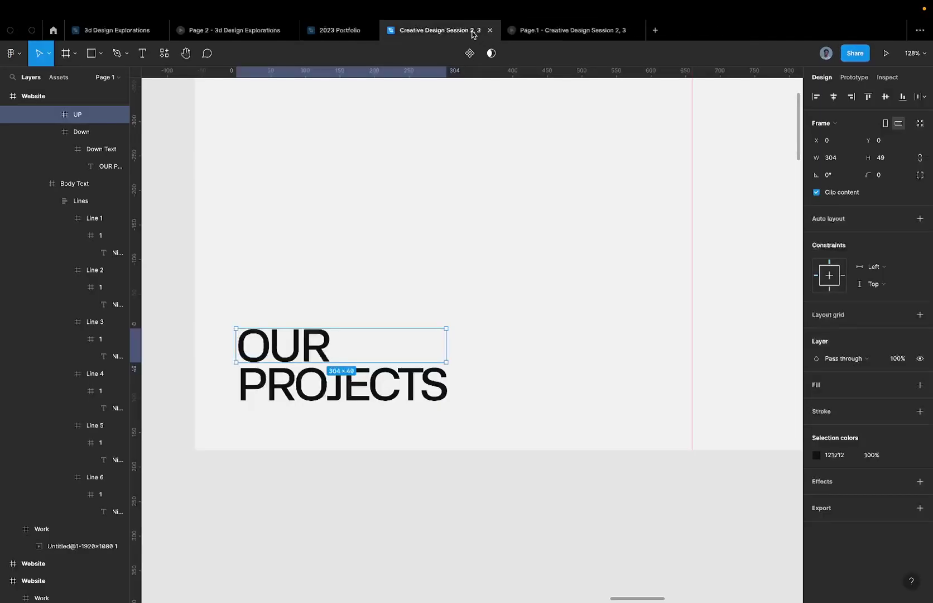
{"action": "left_click", "coordinate": [327, 31]}
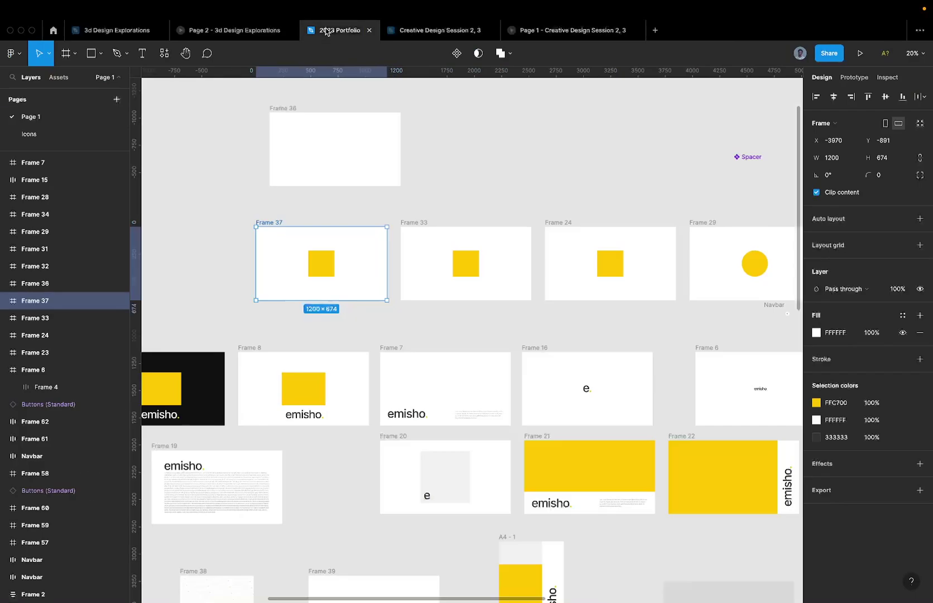
{"action": "left_click", "coordinate": [860, 53]}
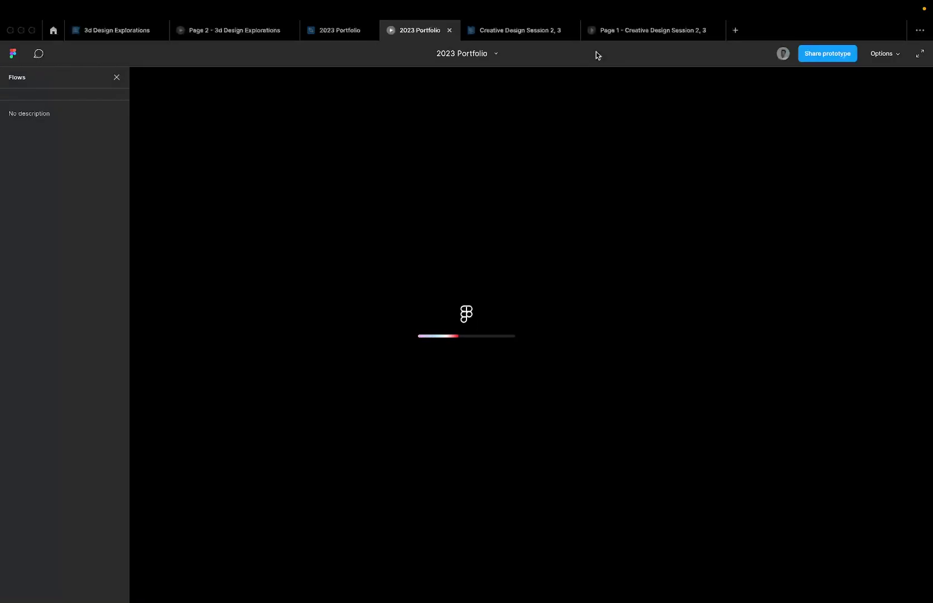
{"action": "key", "text": "super+backslash"}
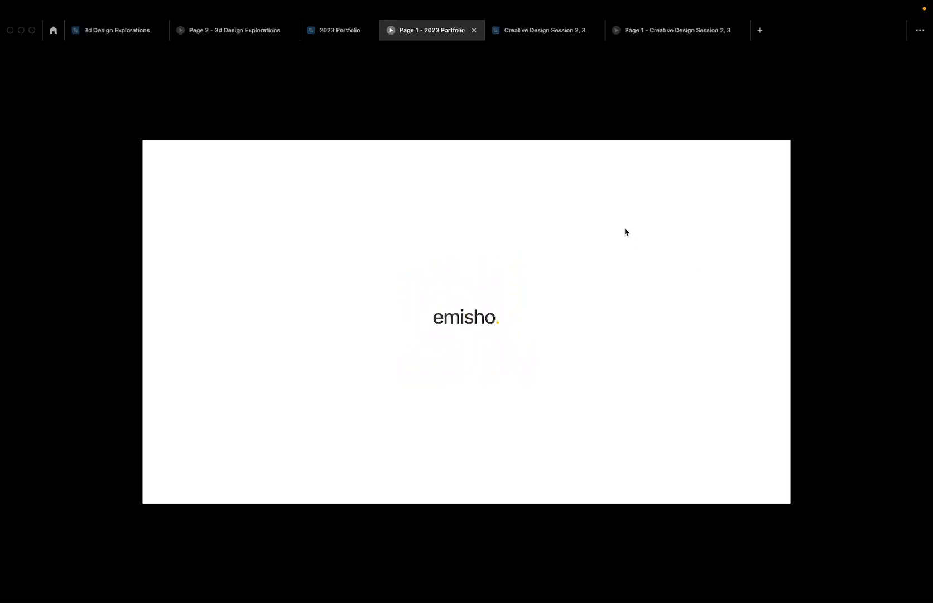
Return to the Creative Design Session 2, 3 file and pan to the OUR PROJECTS Website frames
{"action": "left_click", "coordinate": [551, 32]}
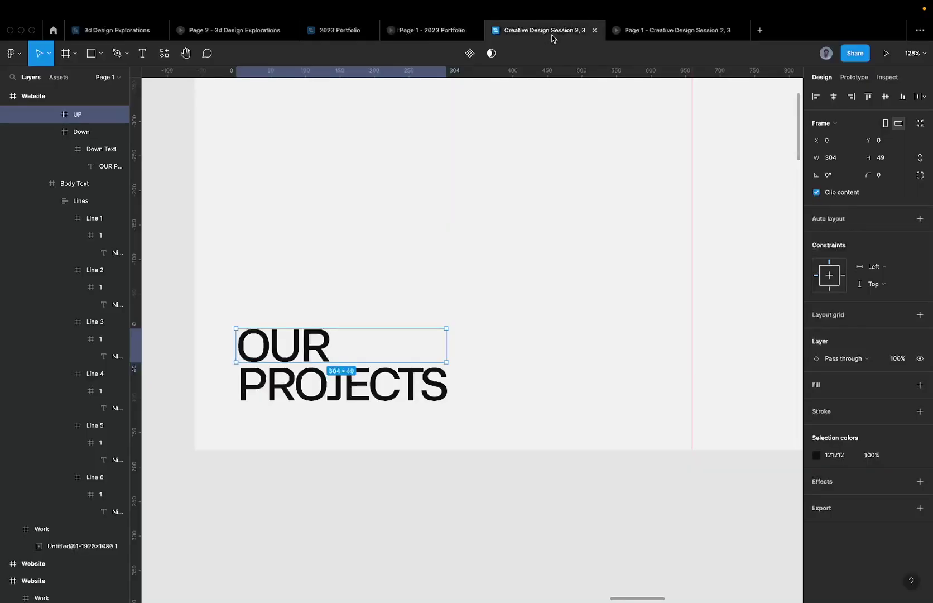
{"action": "scroll", "coordinate": [475, 188], "scroll_direction": "left", "scroll_amount": 3}
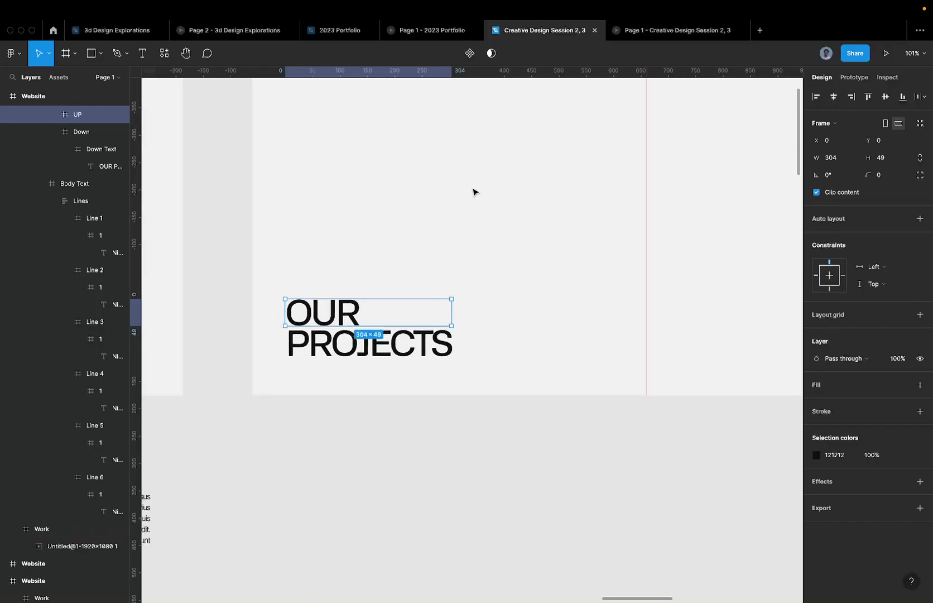
{"action": "scroll", "coordinate": [473, 192], "scroll_direction": "down", "scroll_amount": 3}
{"action": "scroll", "coordinate": [473, 192], "scroll_direction": "down", "scroll_amount": 10}
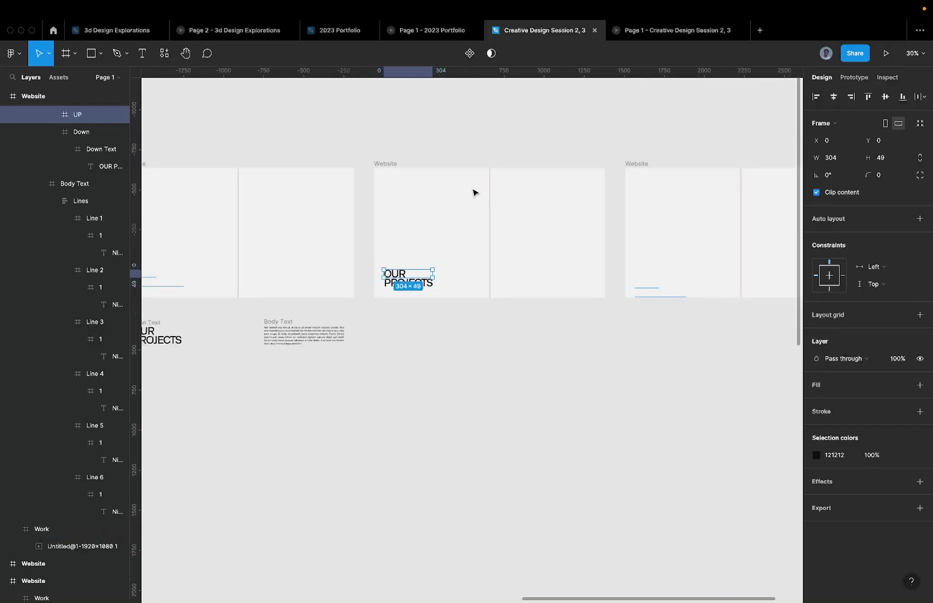
{"action": "scroll", "coordinate": [472, 192], "scroll_direction": "left", "scroll_amount": 5}
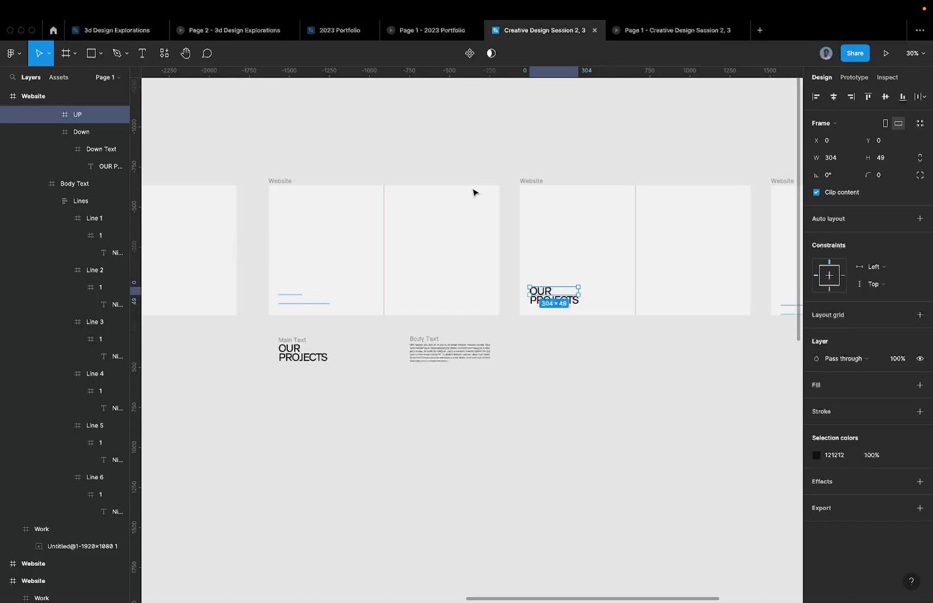
Replay the 2023 Portfolio prototype's emisho animation, then switch over to the Google Meet call
{"action": "left_click", "coordinate": [419, 37]}
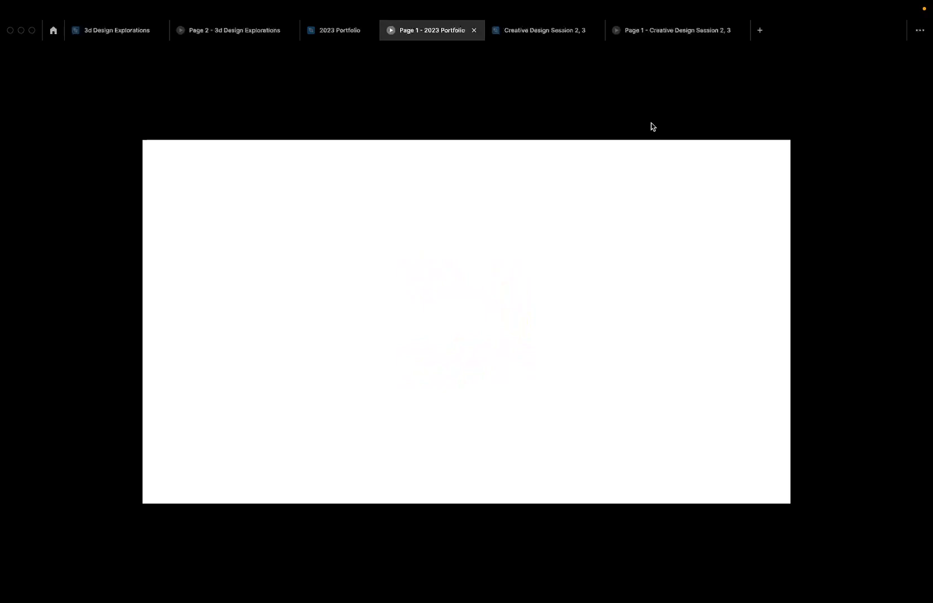
{"action": "mouse_move", "coordinate": [697, 20]}
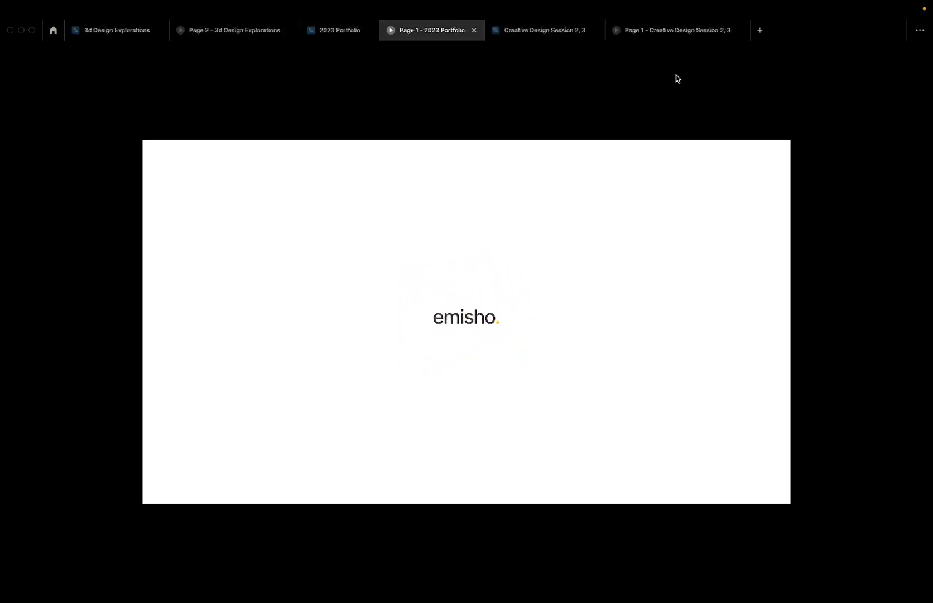
{"action": "key", "text": "super+Tab"}
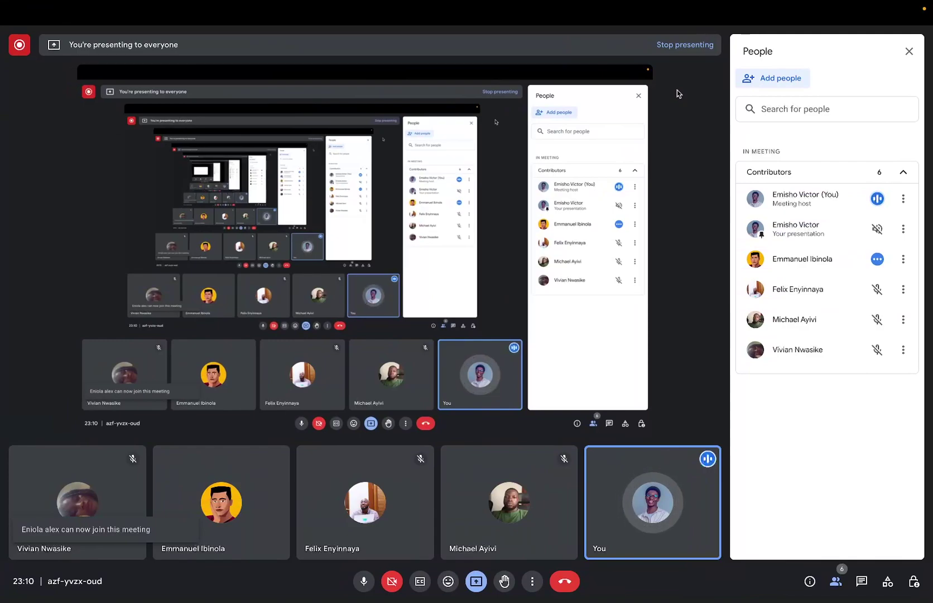
{"action": "key", "text": "super+Tab"}
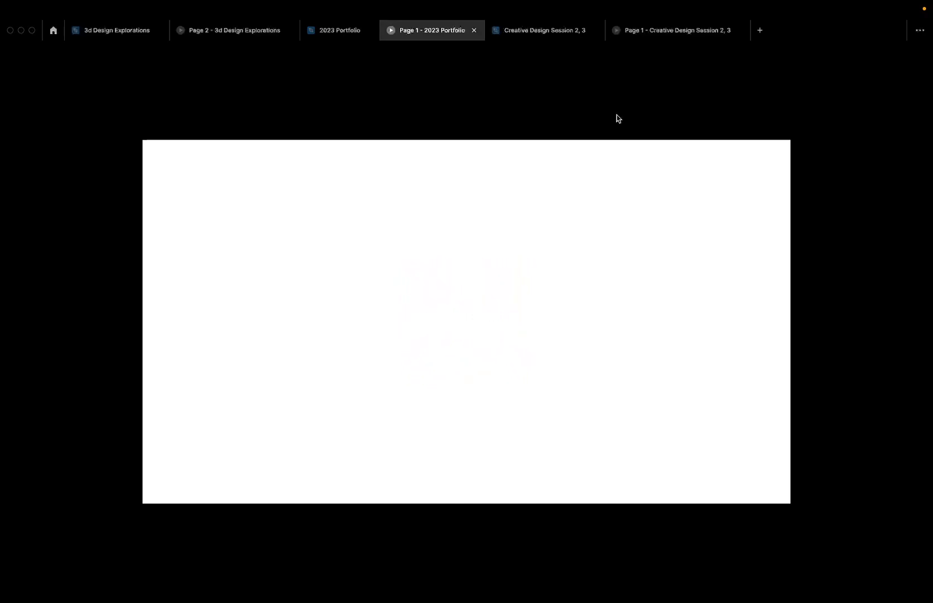
{"action": "key", "text": "ctrl+Left"}
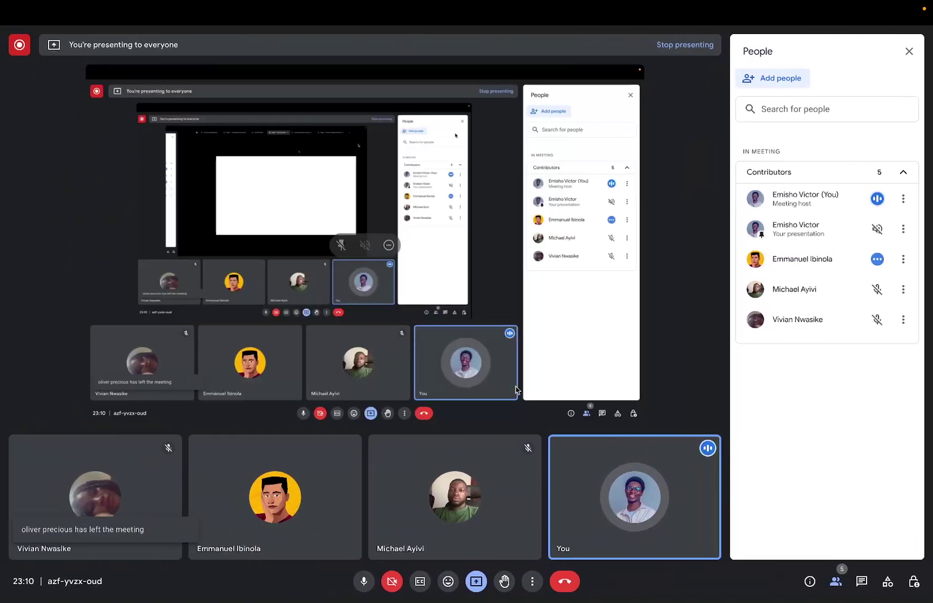